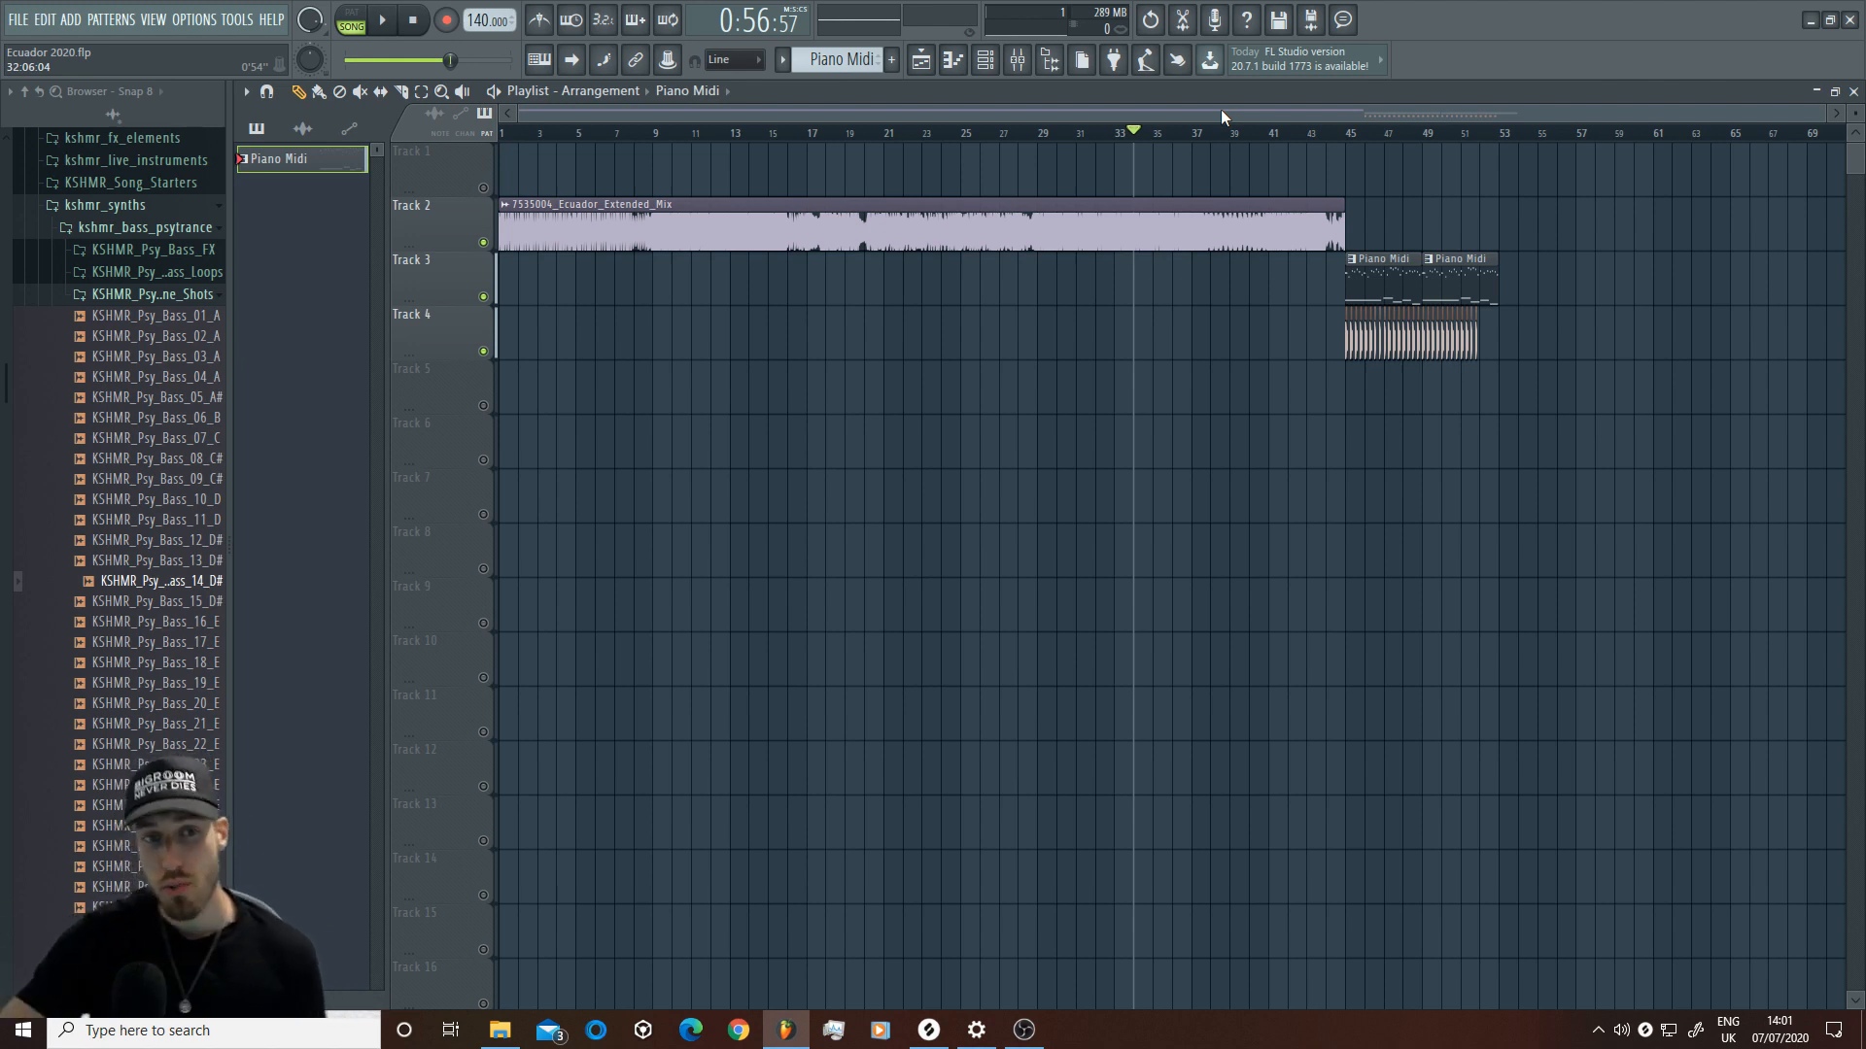
Step: Open the channel settings of the Ecuador Extended Mix clip on Track 2, and close them again
double_click(612, 219)
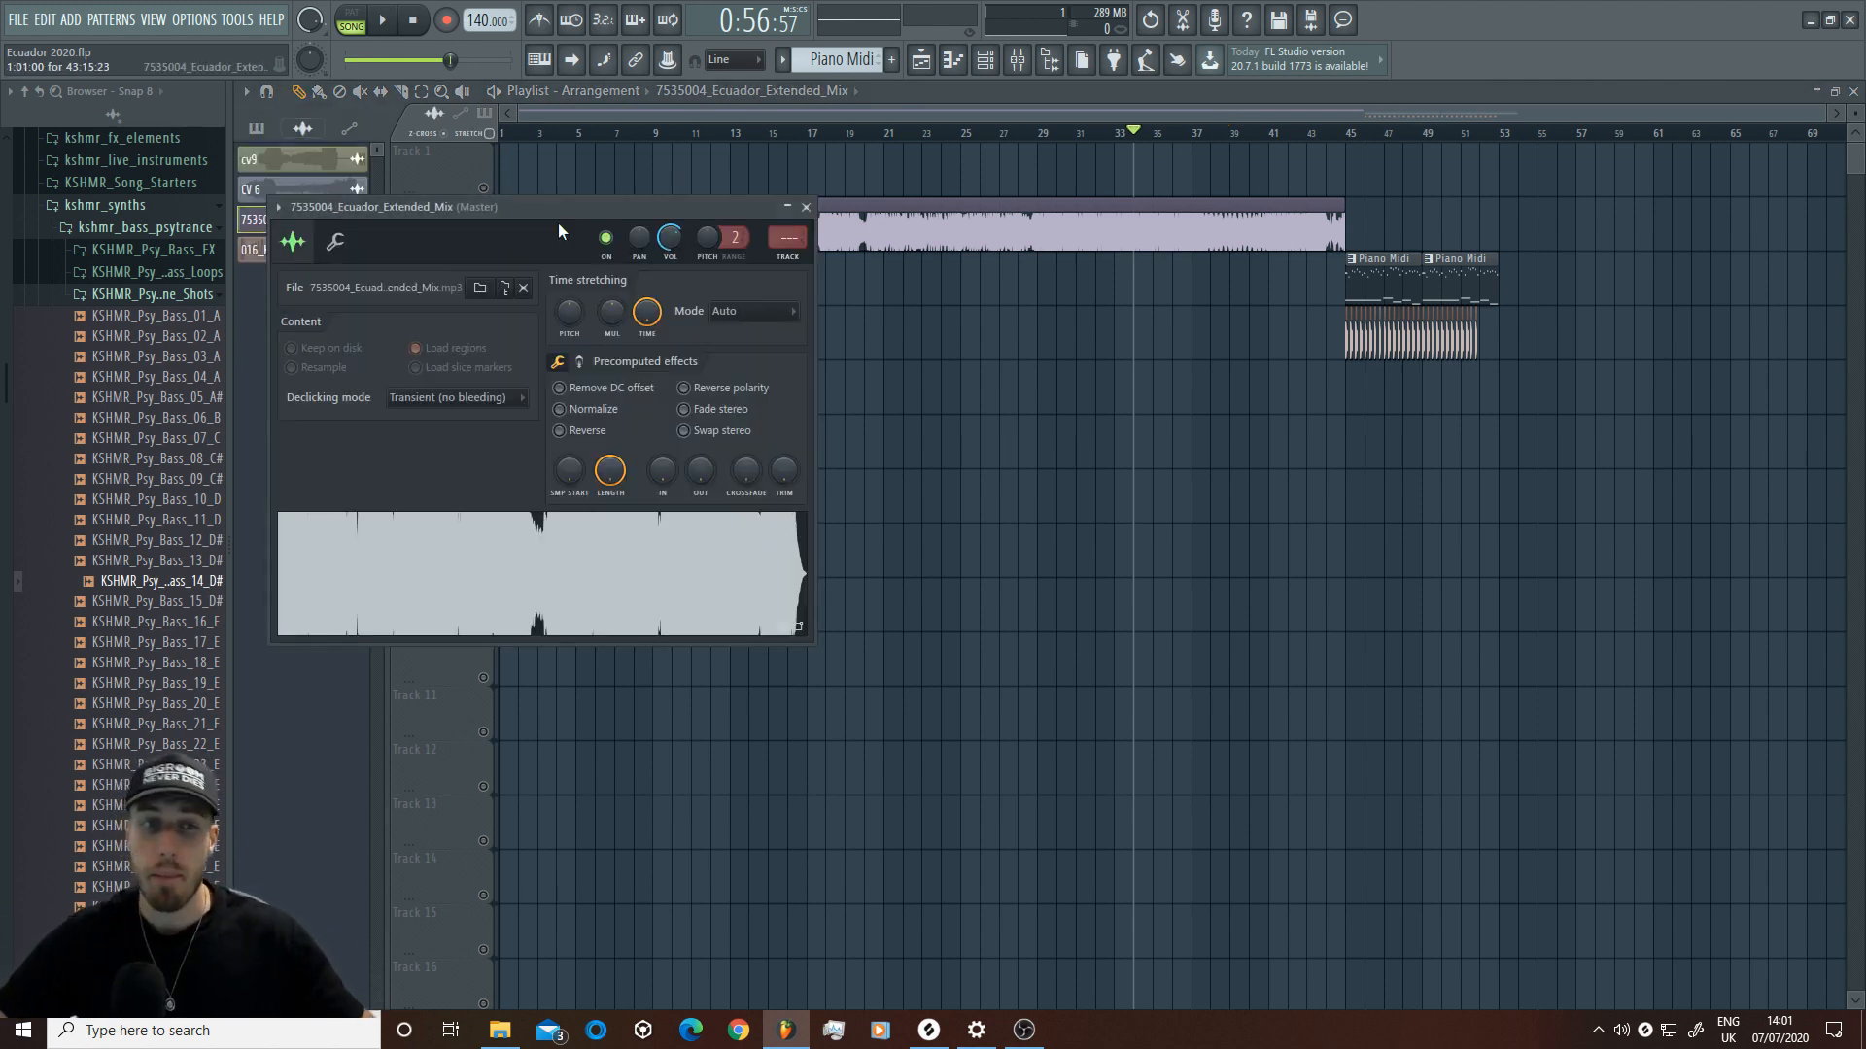
drag(630, 251, 638, 284)
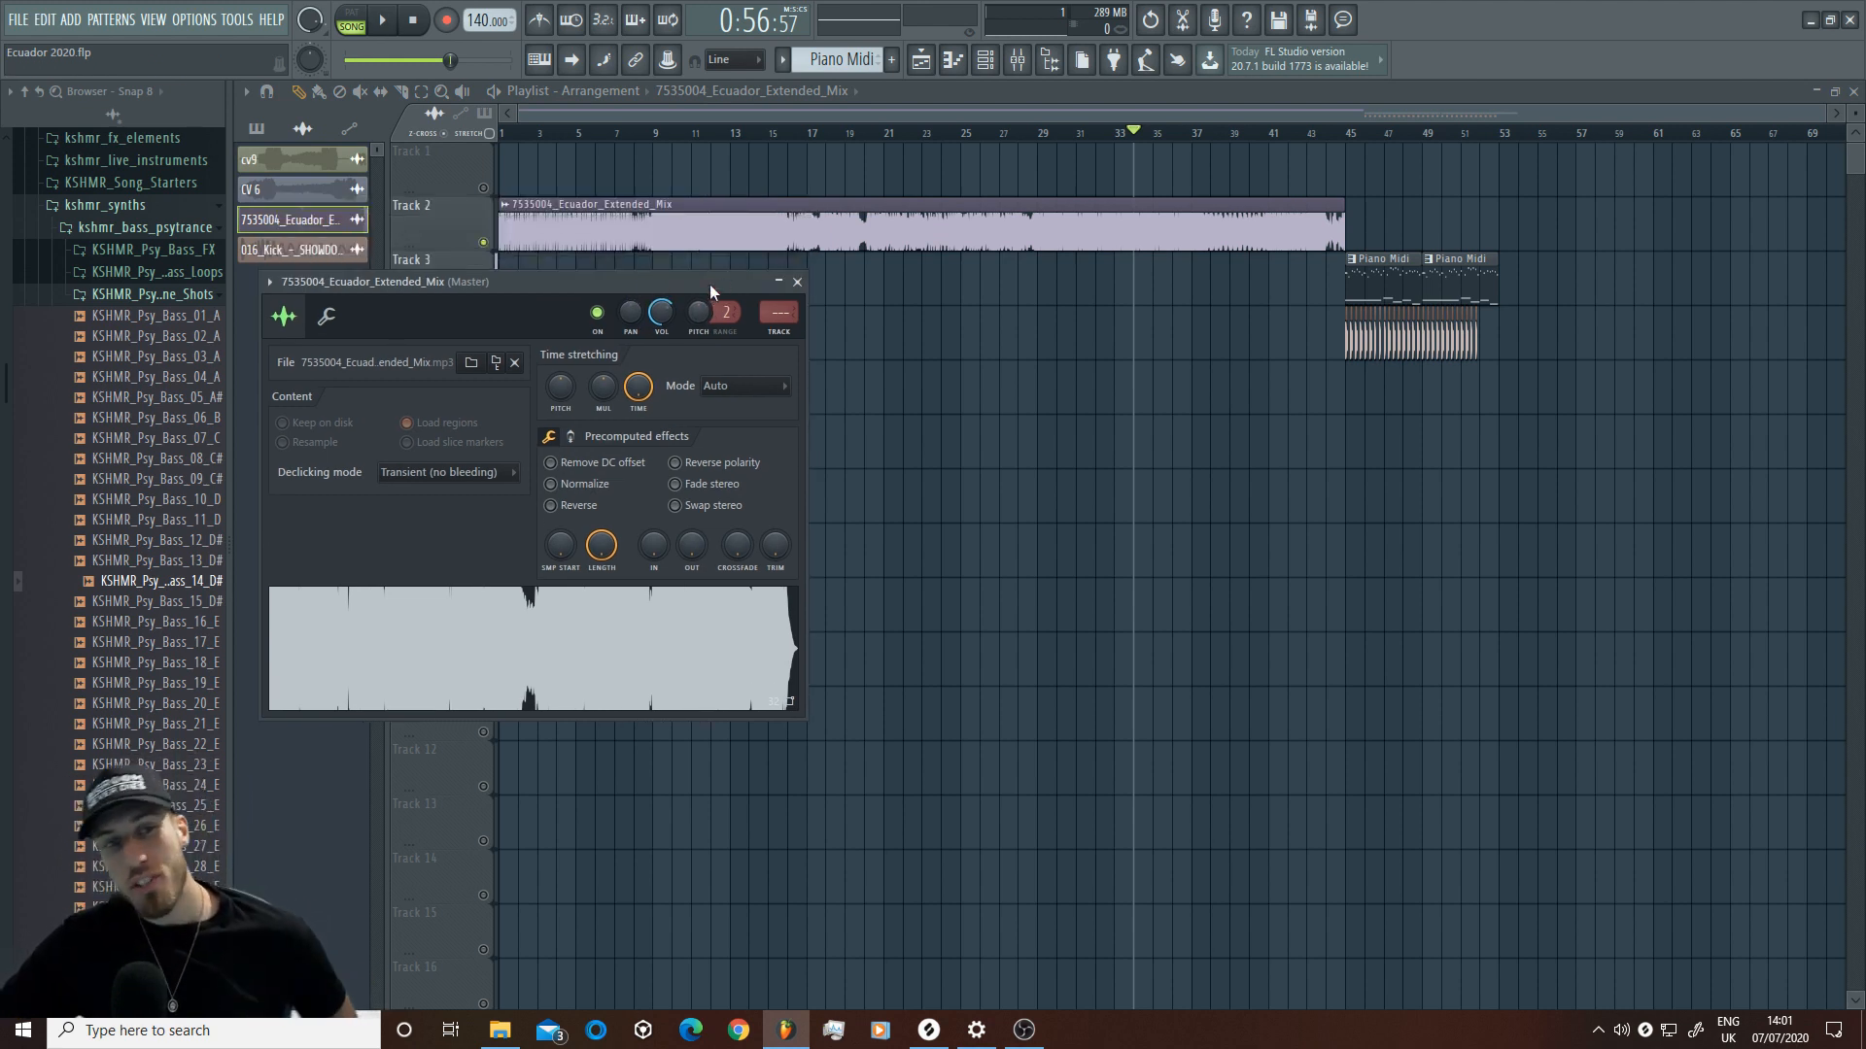
click(1166, 217)
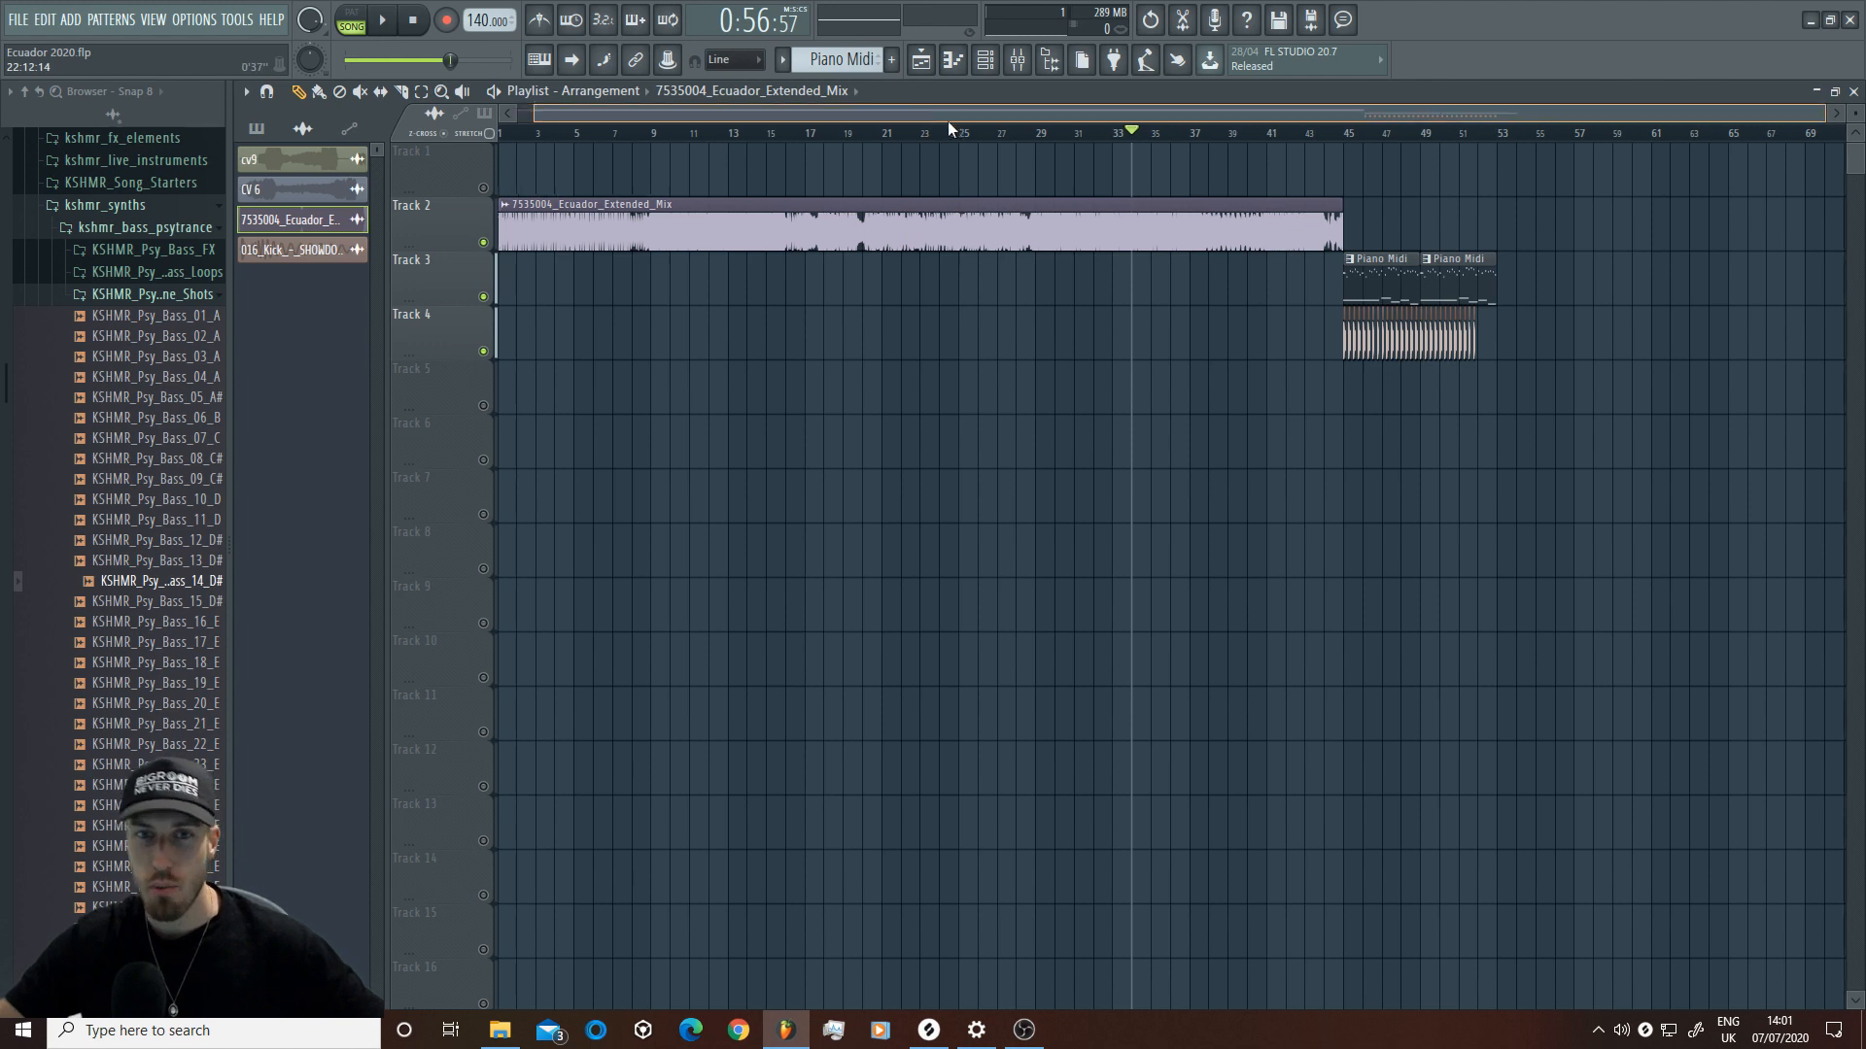
Step: View the notes of the first Piano Midi clip in the piano roll, and return to the playlist
scroll(948, 120, right, 1)
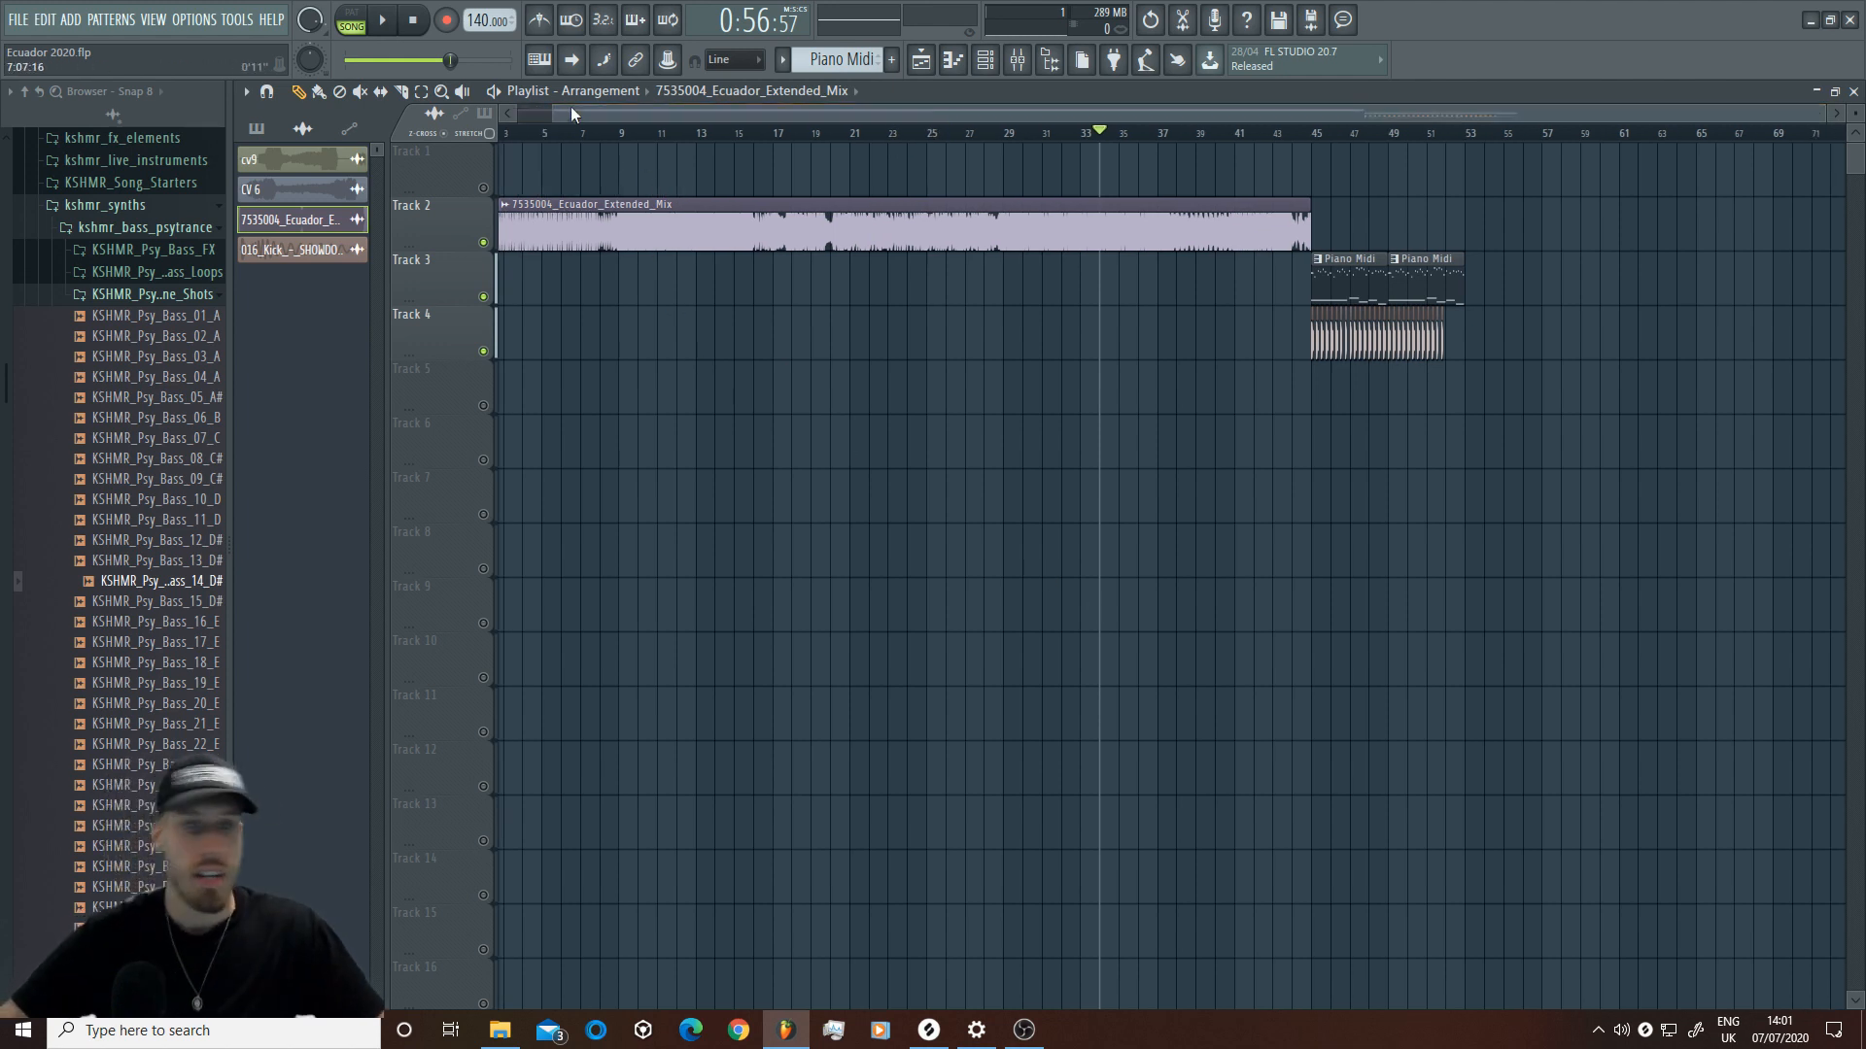
mouse_move(554, 114)
mouse_down()
mouse_move(534, 113)
mouse_move(562, 114)
mouse_up()
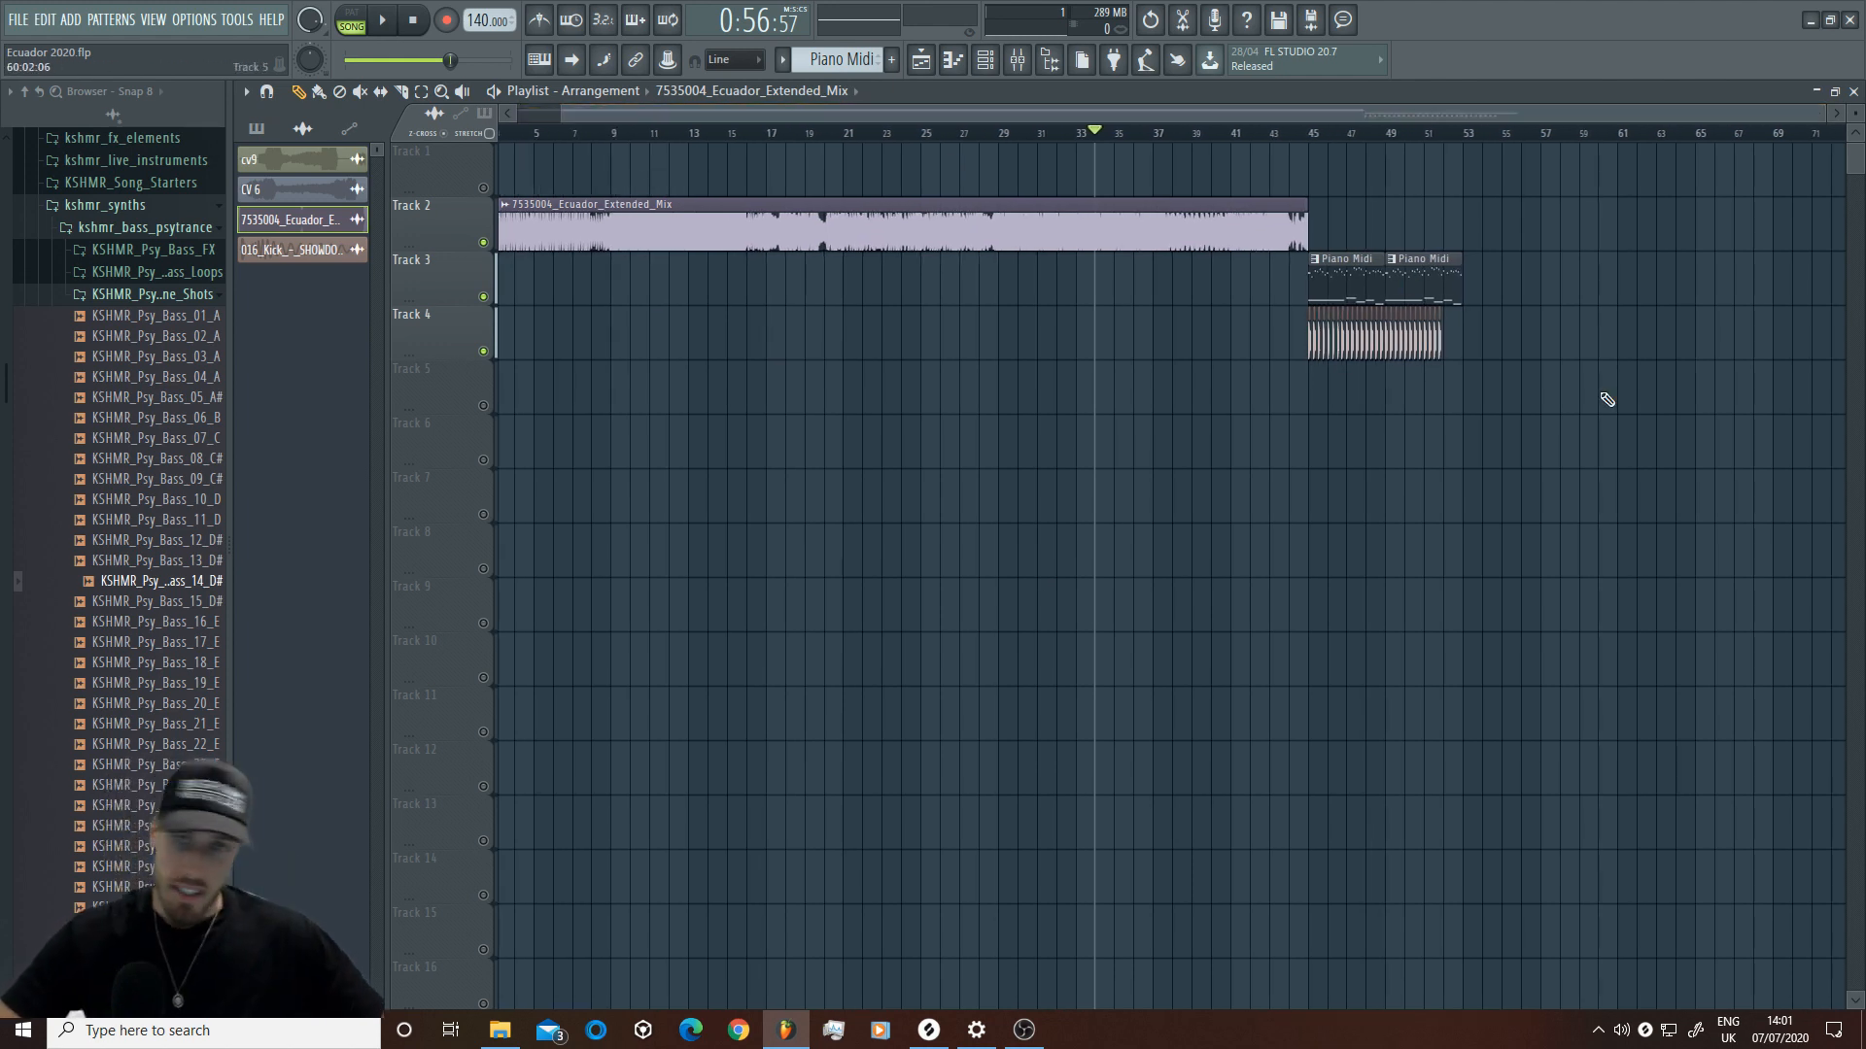
double_click(1327, 275)
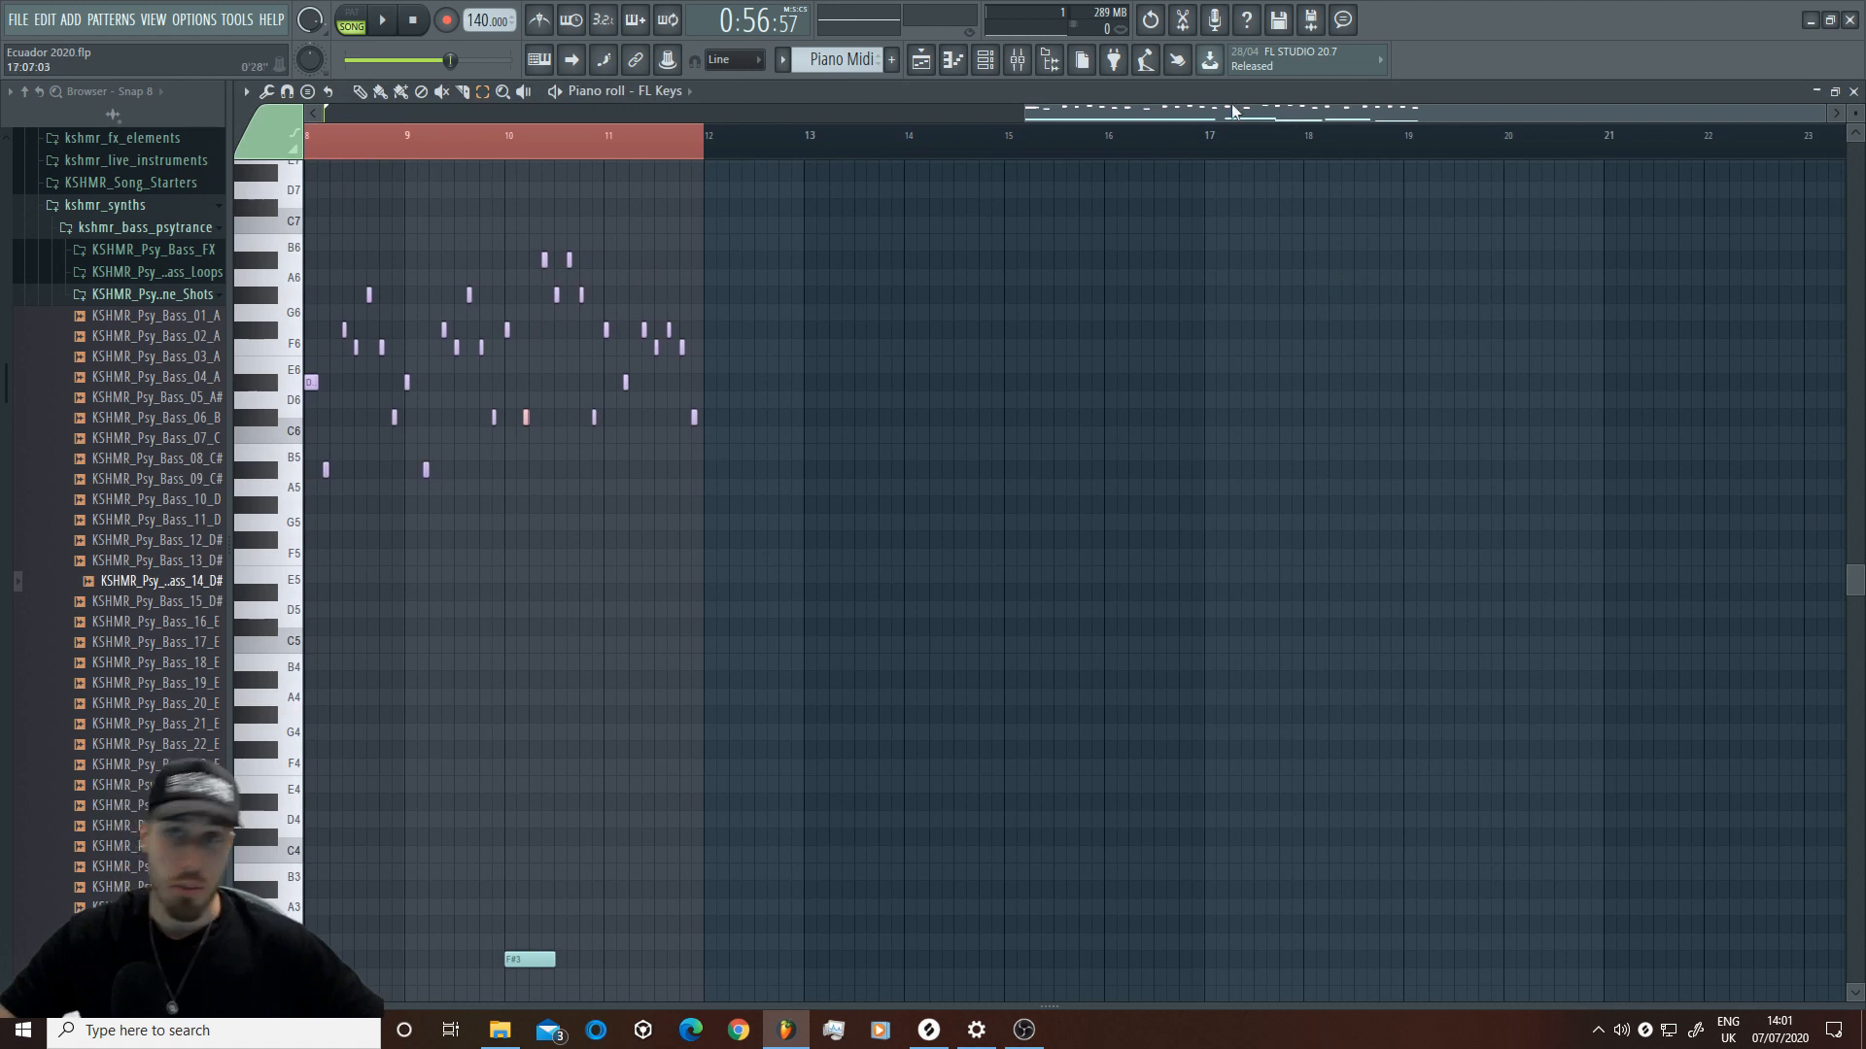
click(920, 60)
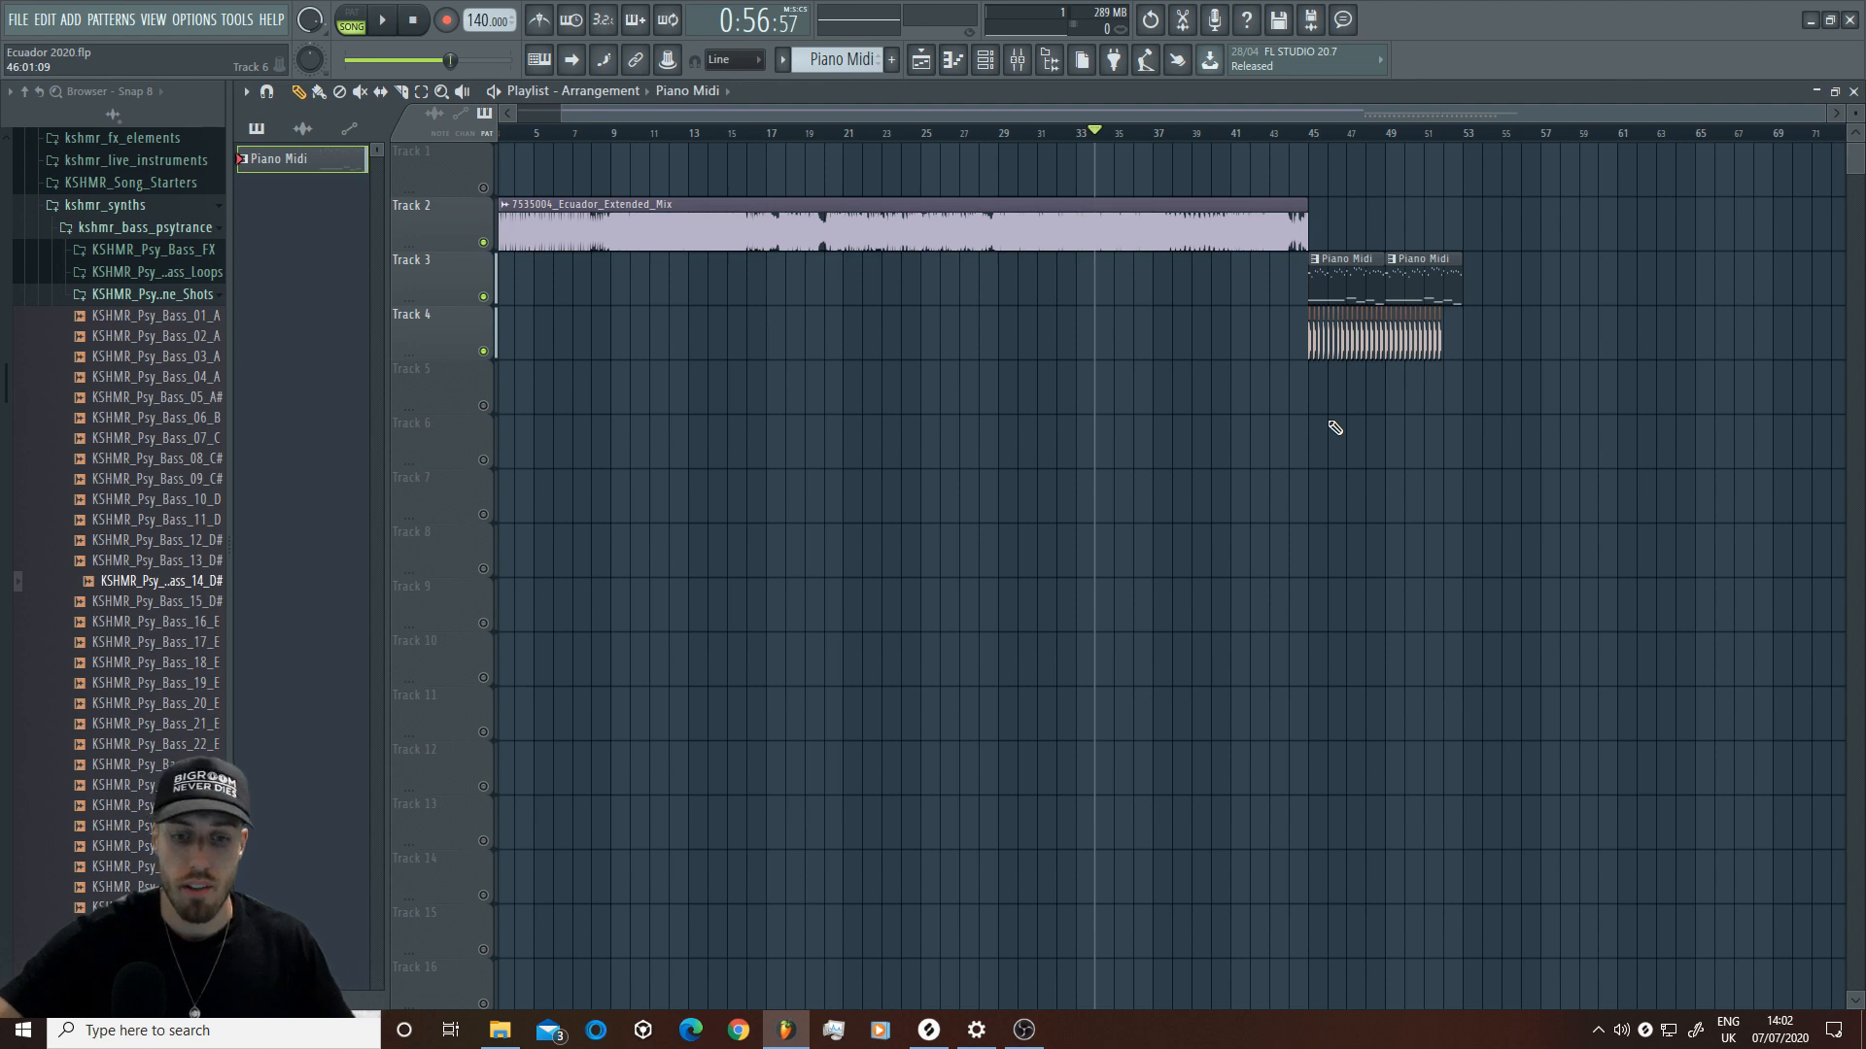
Step: Examine the end of the Ecuador Extended Mix clip and the Piano Midi and kick clips starting at bar 45
click(751, 205)
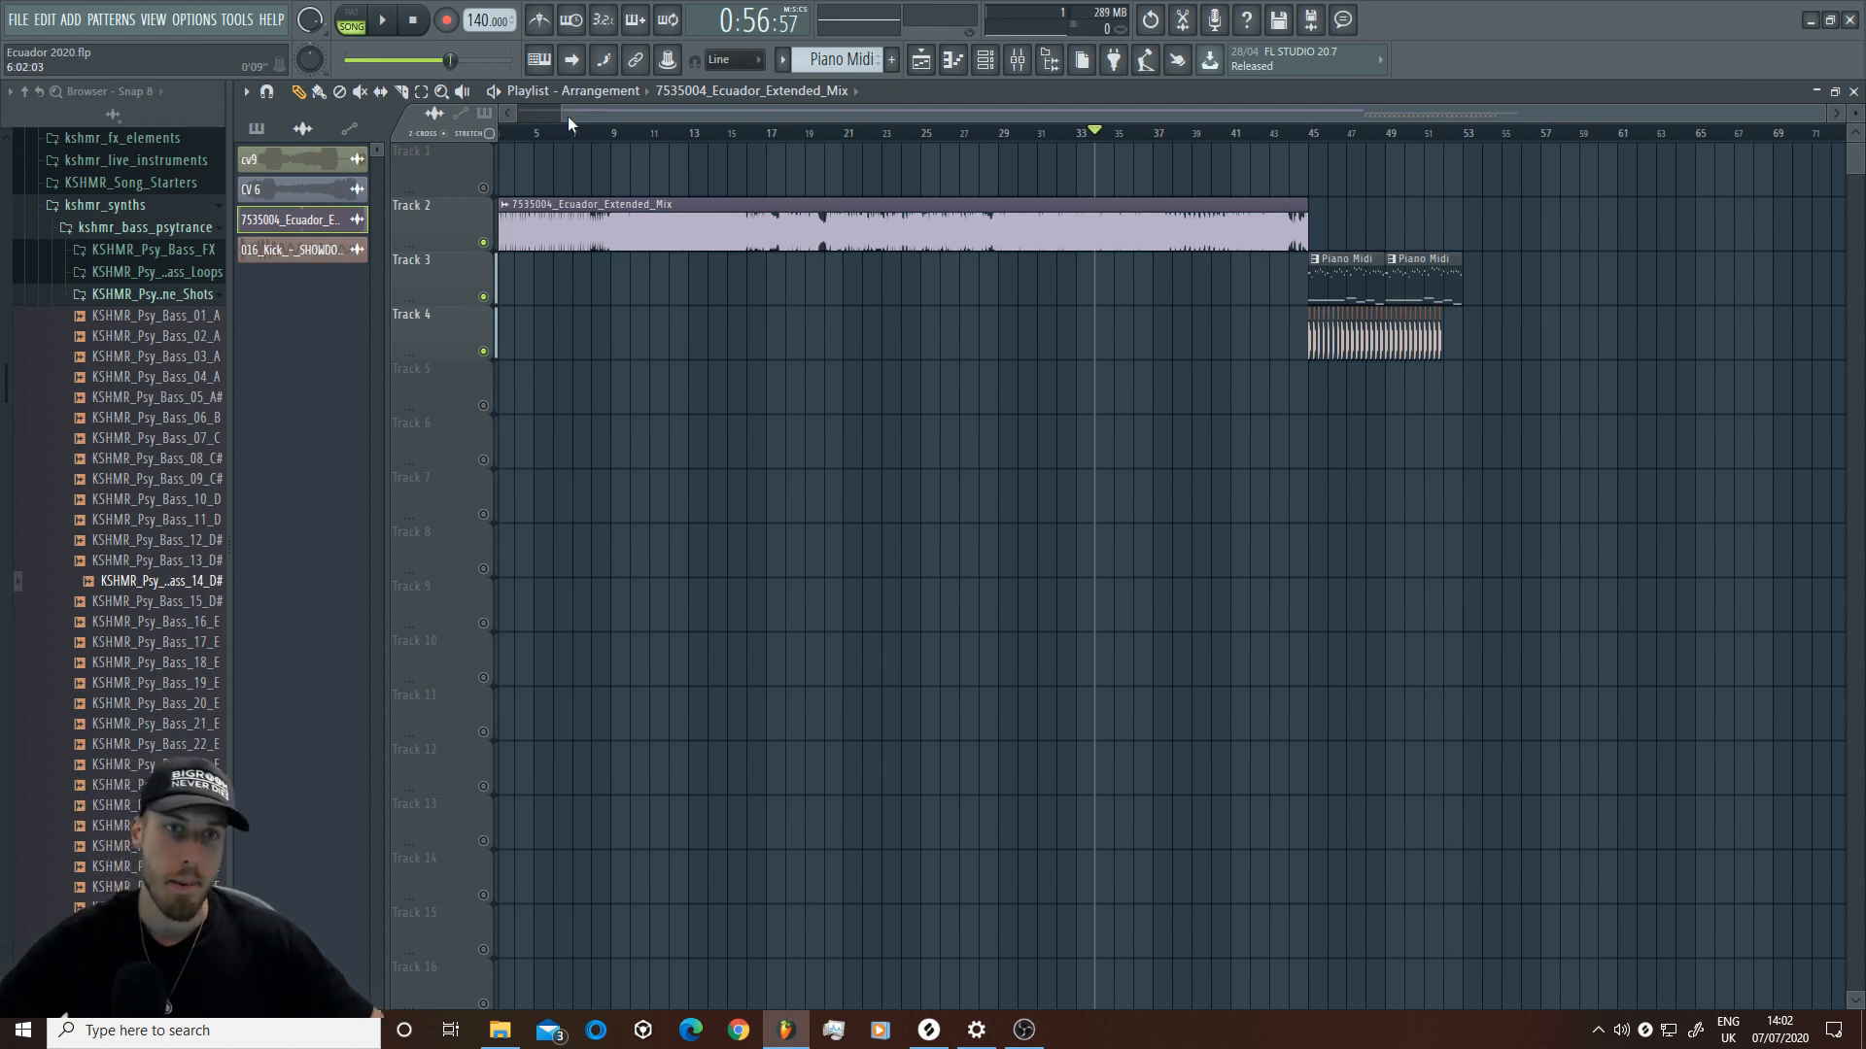
drag(567, 115, 476, 122)
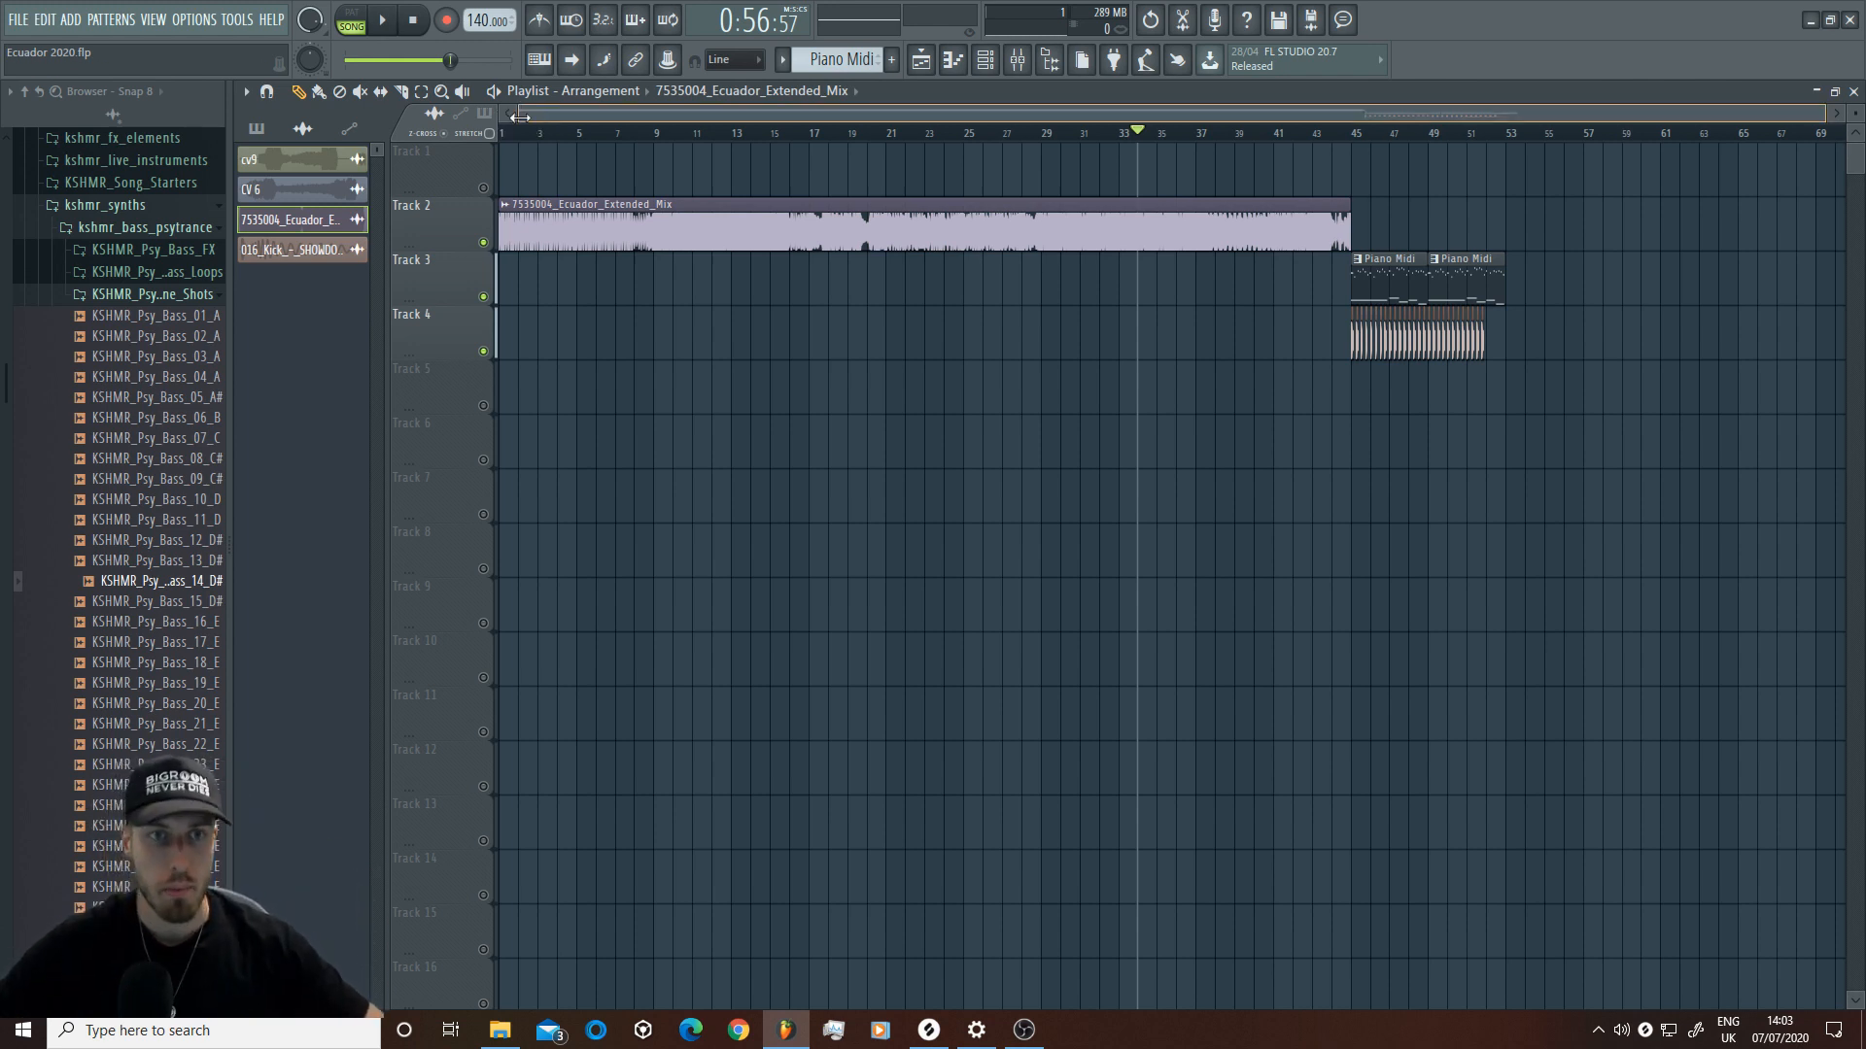
drag(518, 113, 876, 139)
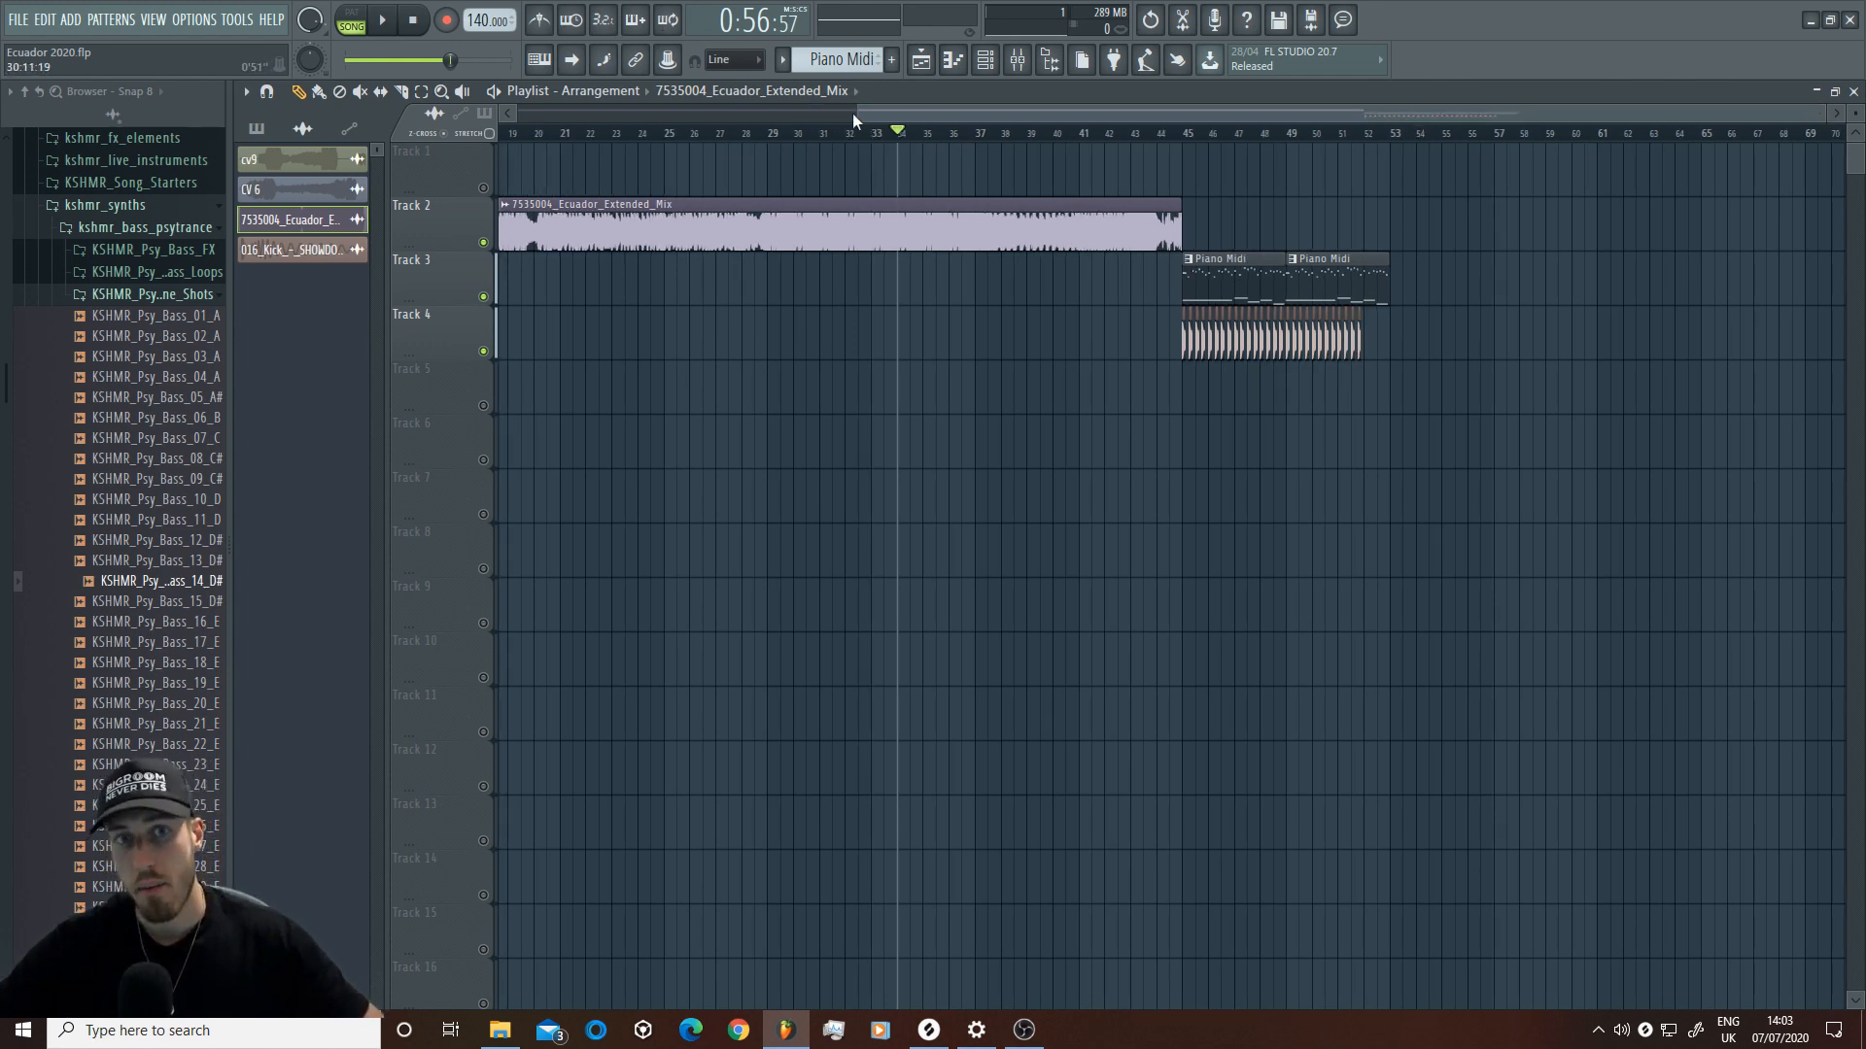
drag(853, 113, 930, 141)
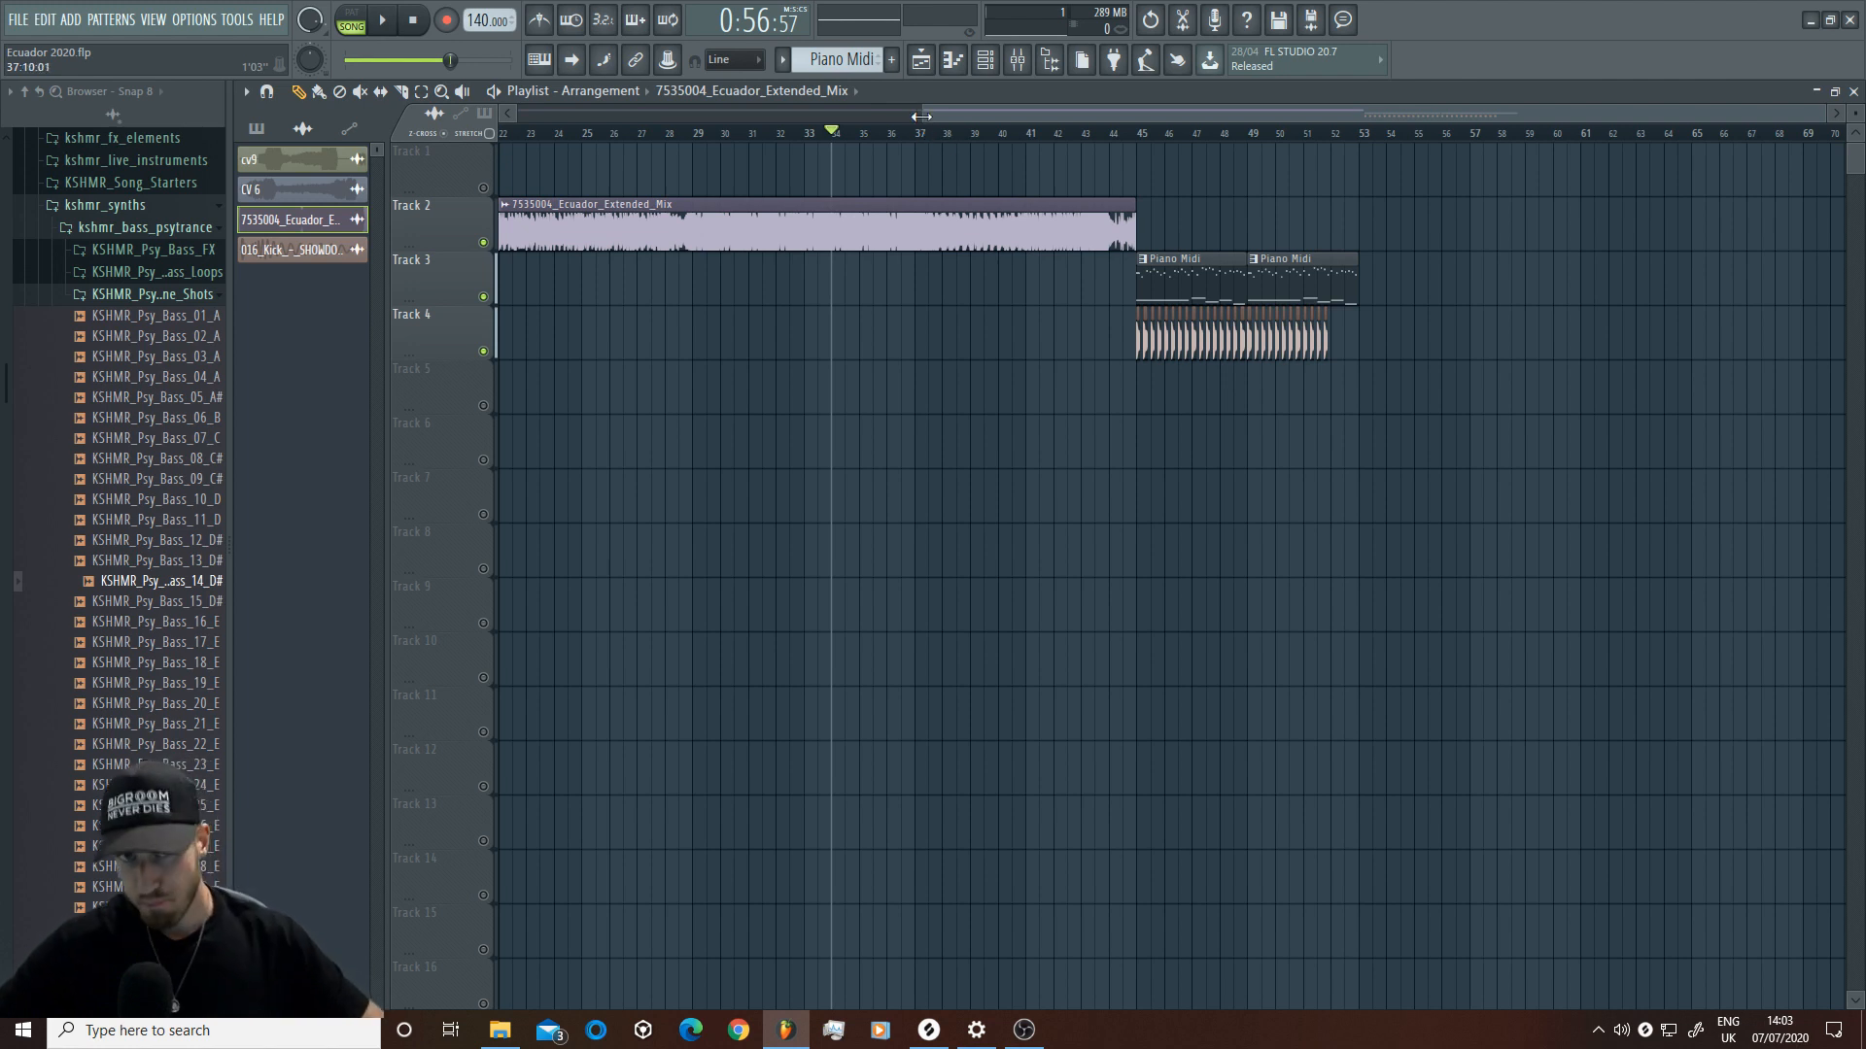
drag(918, 113, 906, 120)
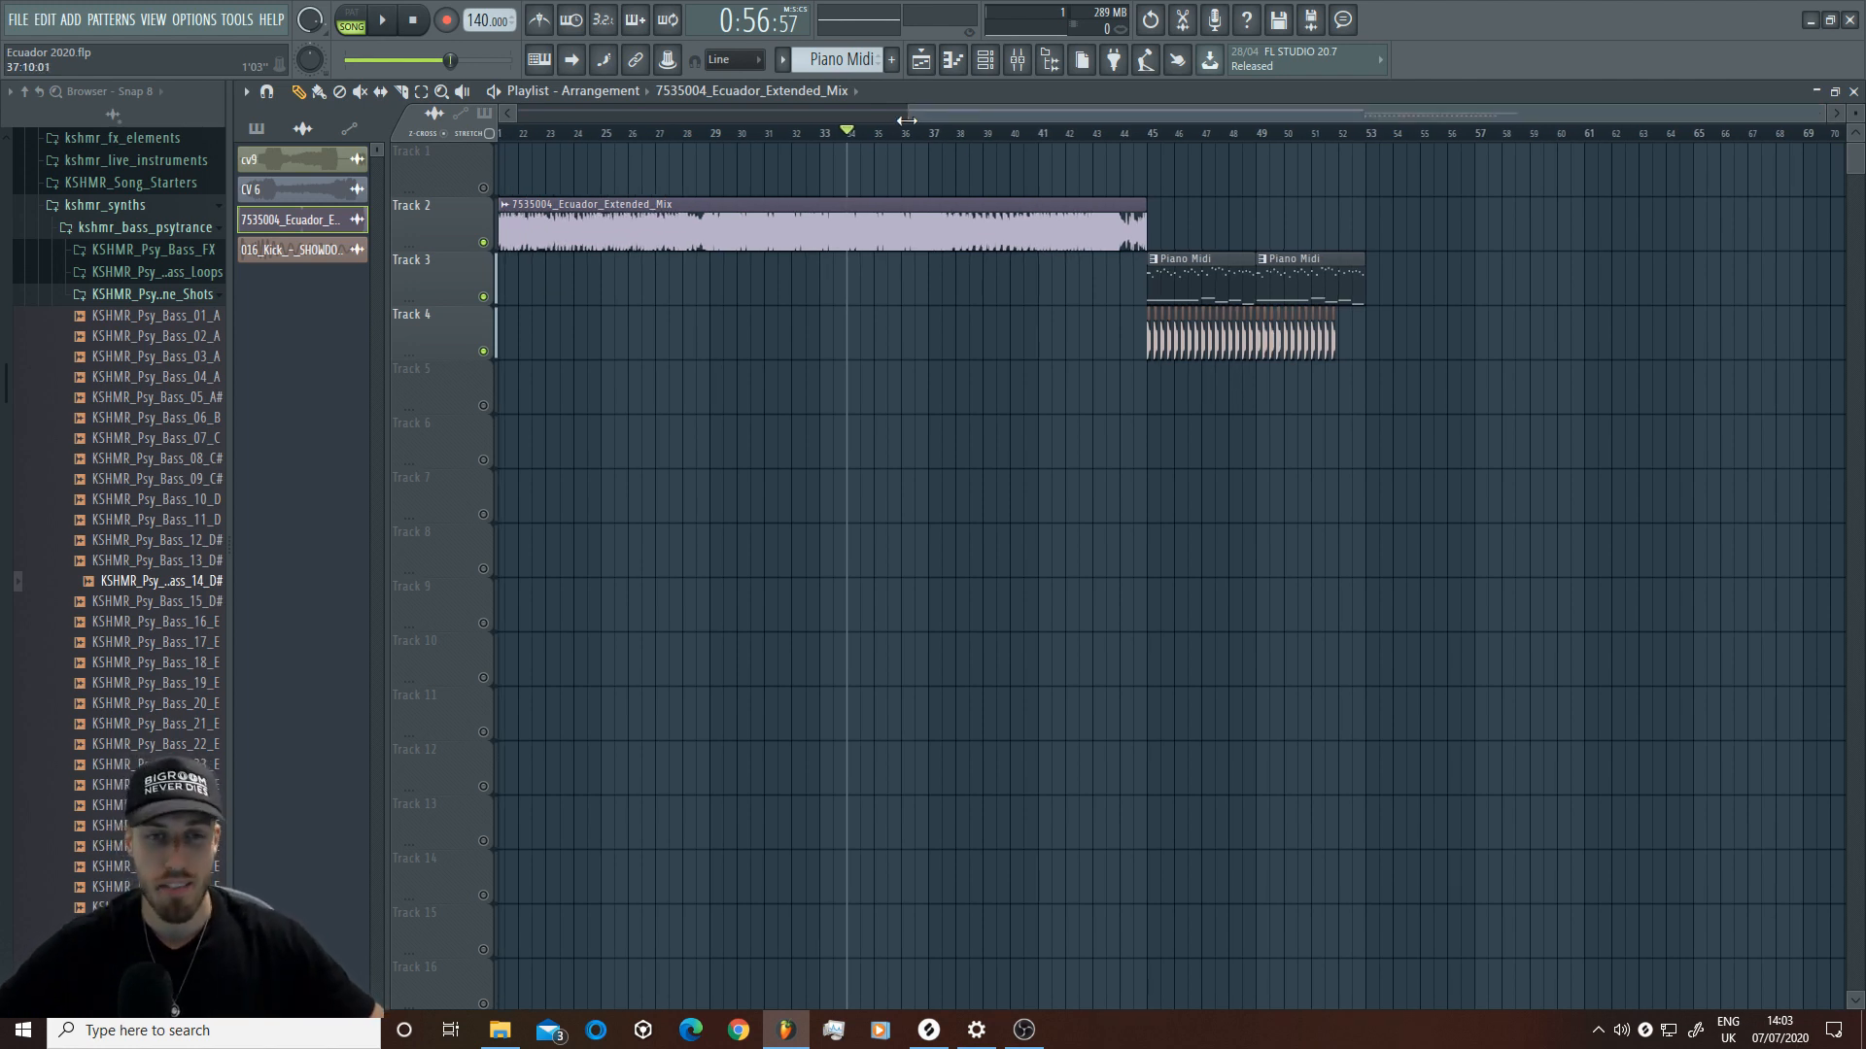
drag(907, 120, 1088, 115)
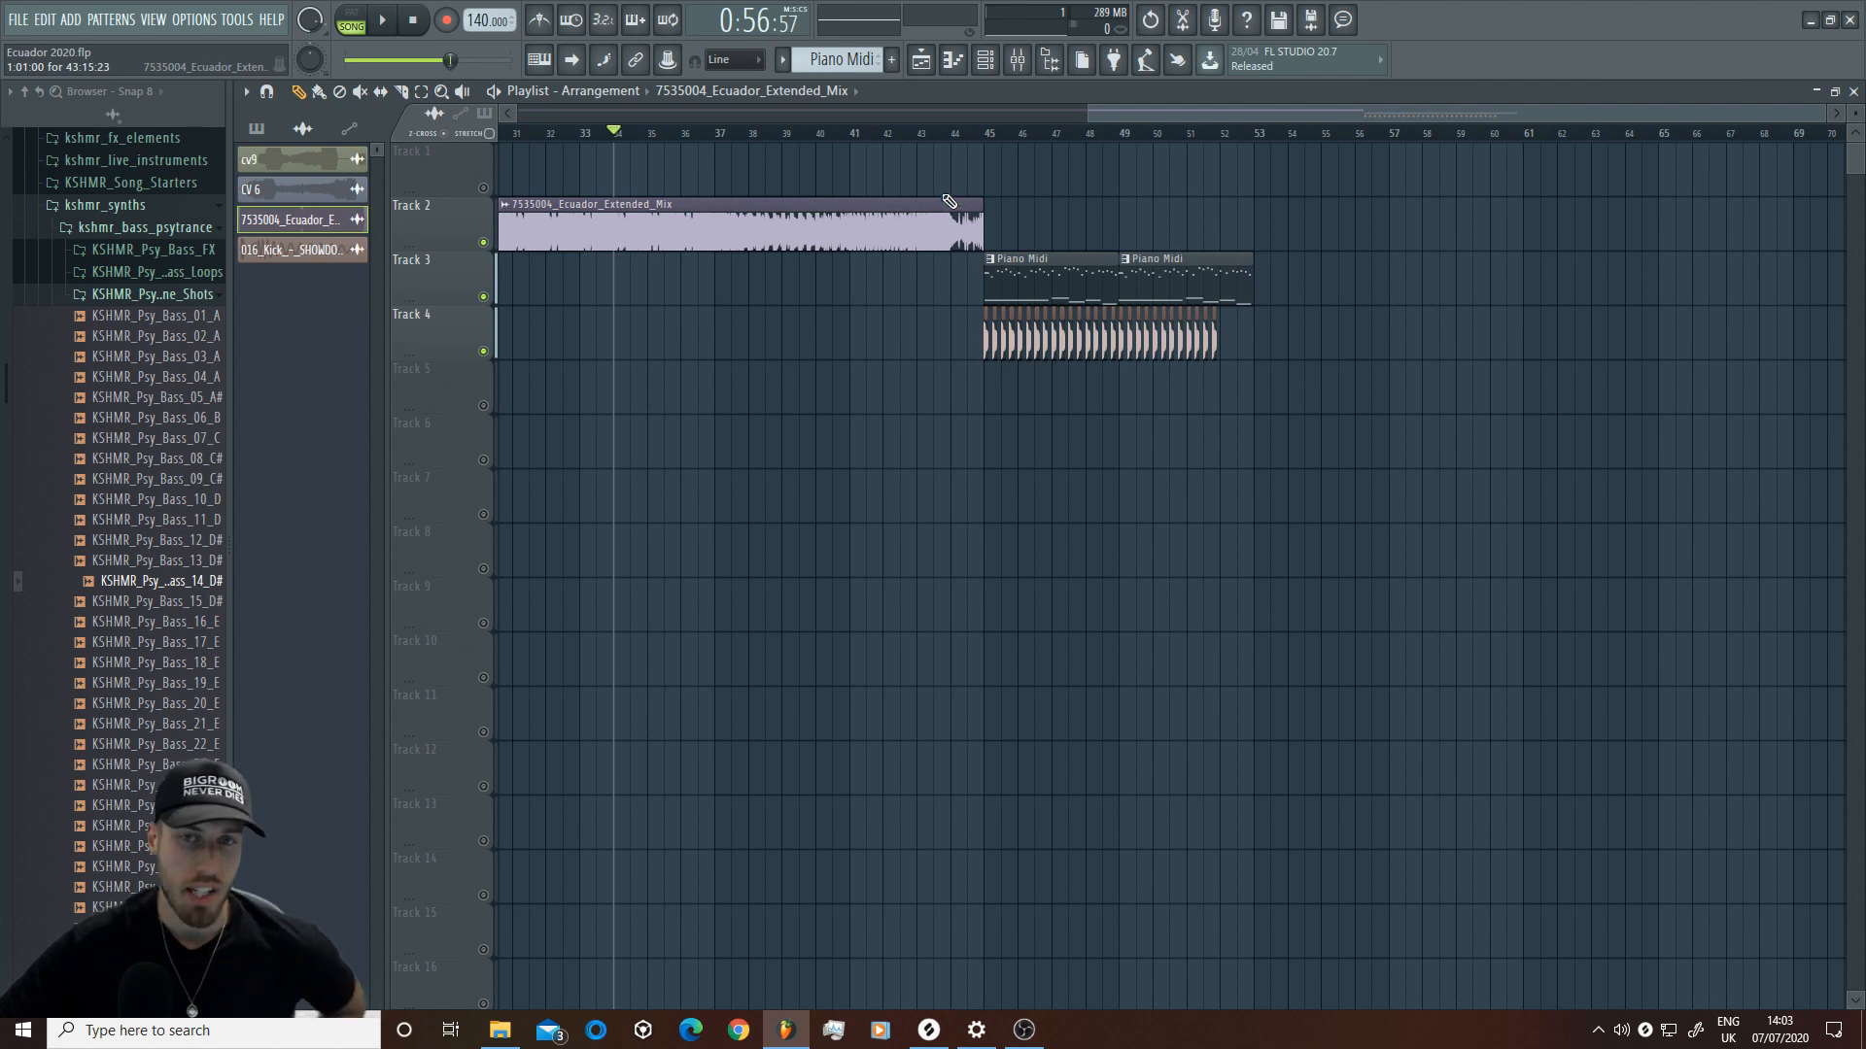
drag(1094, 114, 1247, 143)
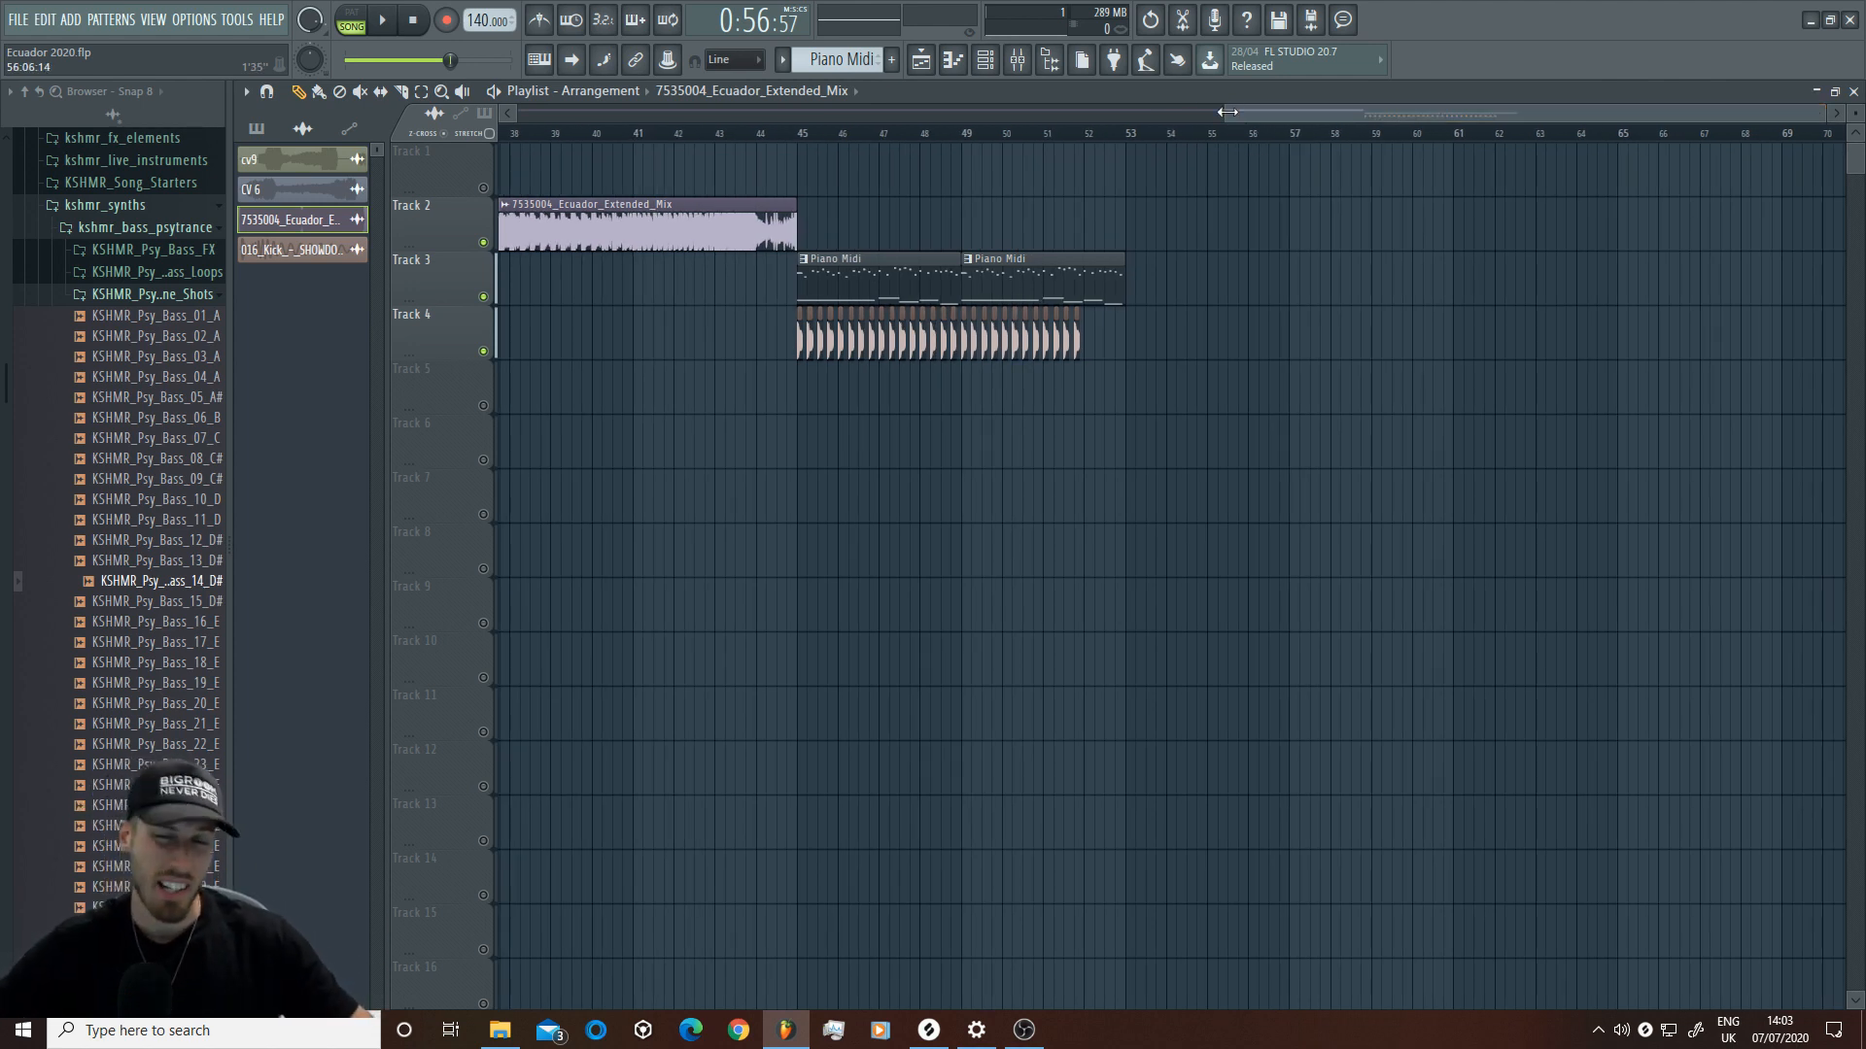
drag(1228, 113, 1358, 142)
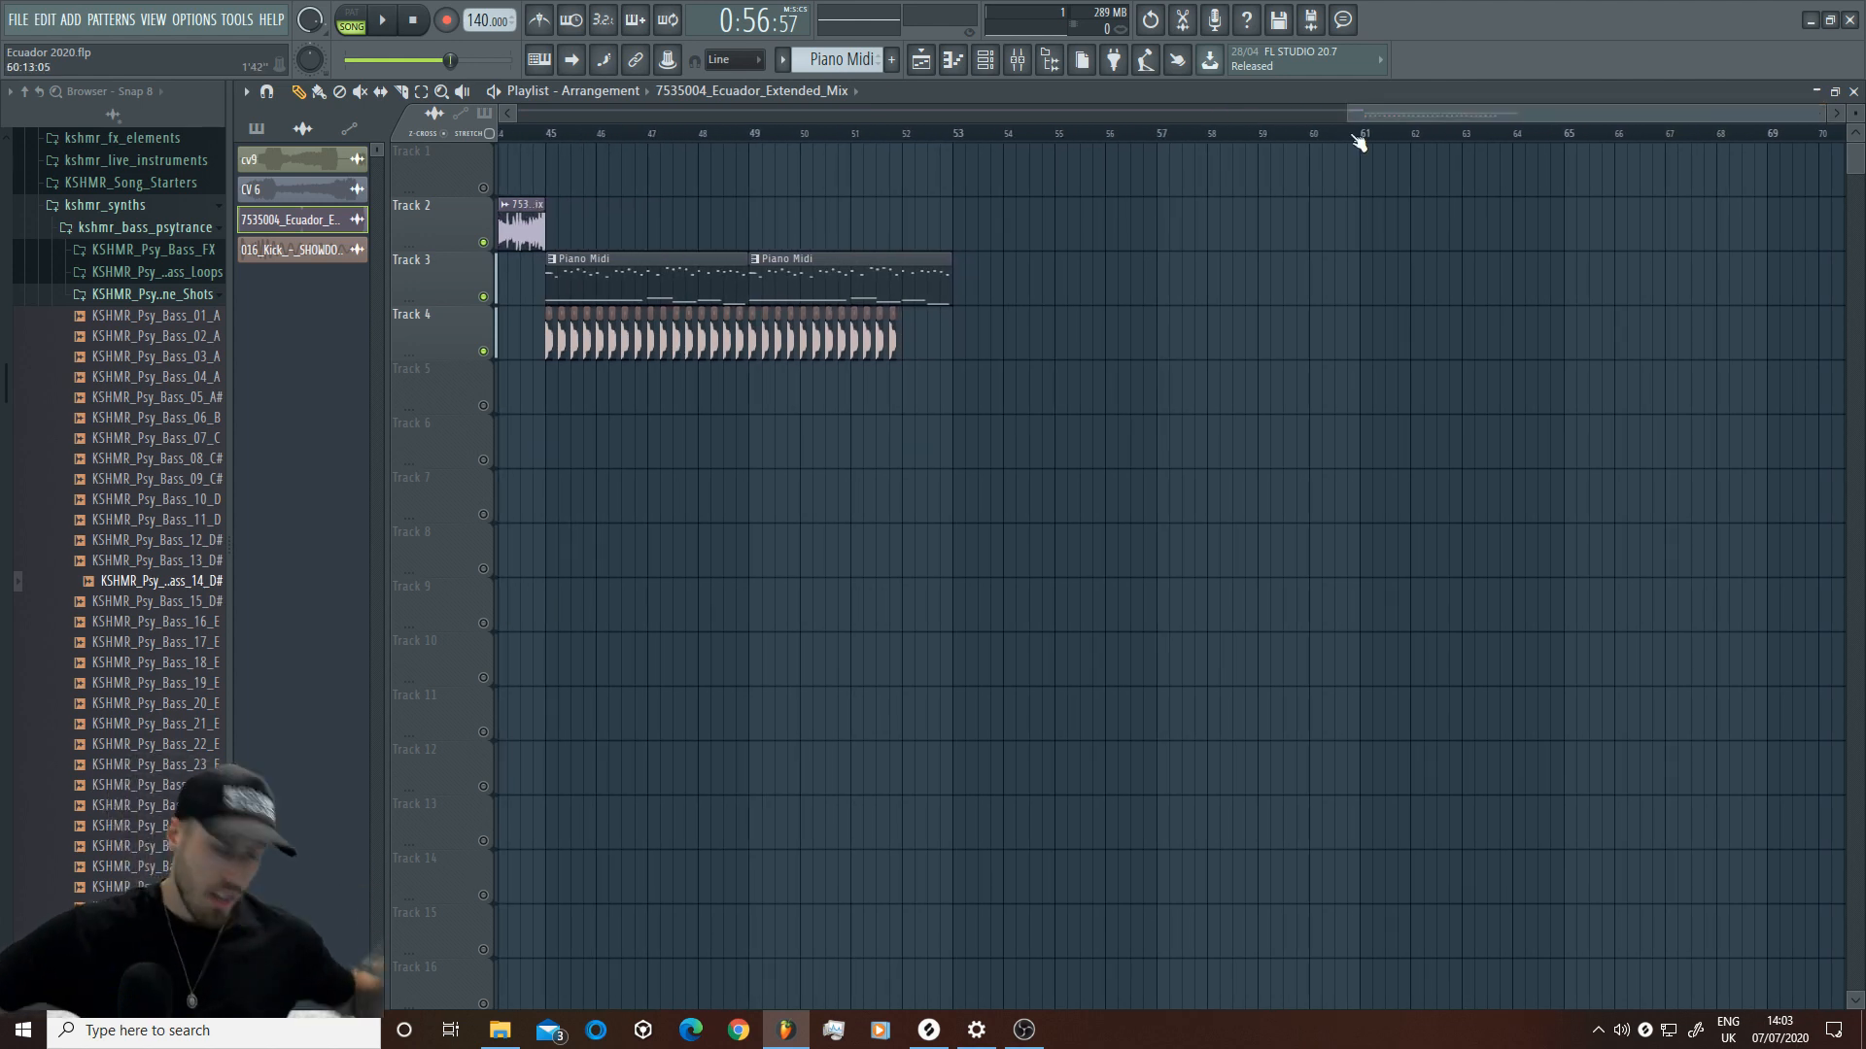
Step: Open the second Piano Midi clip in the piano roll and play its melody and bass notes in pattern mode
double_click(800, 283)
mouse_move(1027, 115)
mouse_down()
mouse_move(933, 115)
mouse_move(1004, 115)
mouse_up()
drag(1822, 114, 1448, 115)
scroll(1108, 389, down, 5)
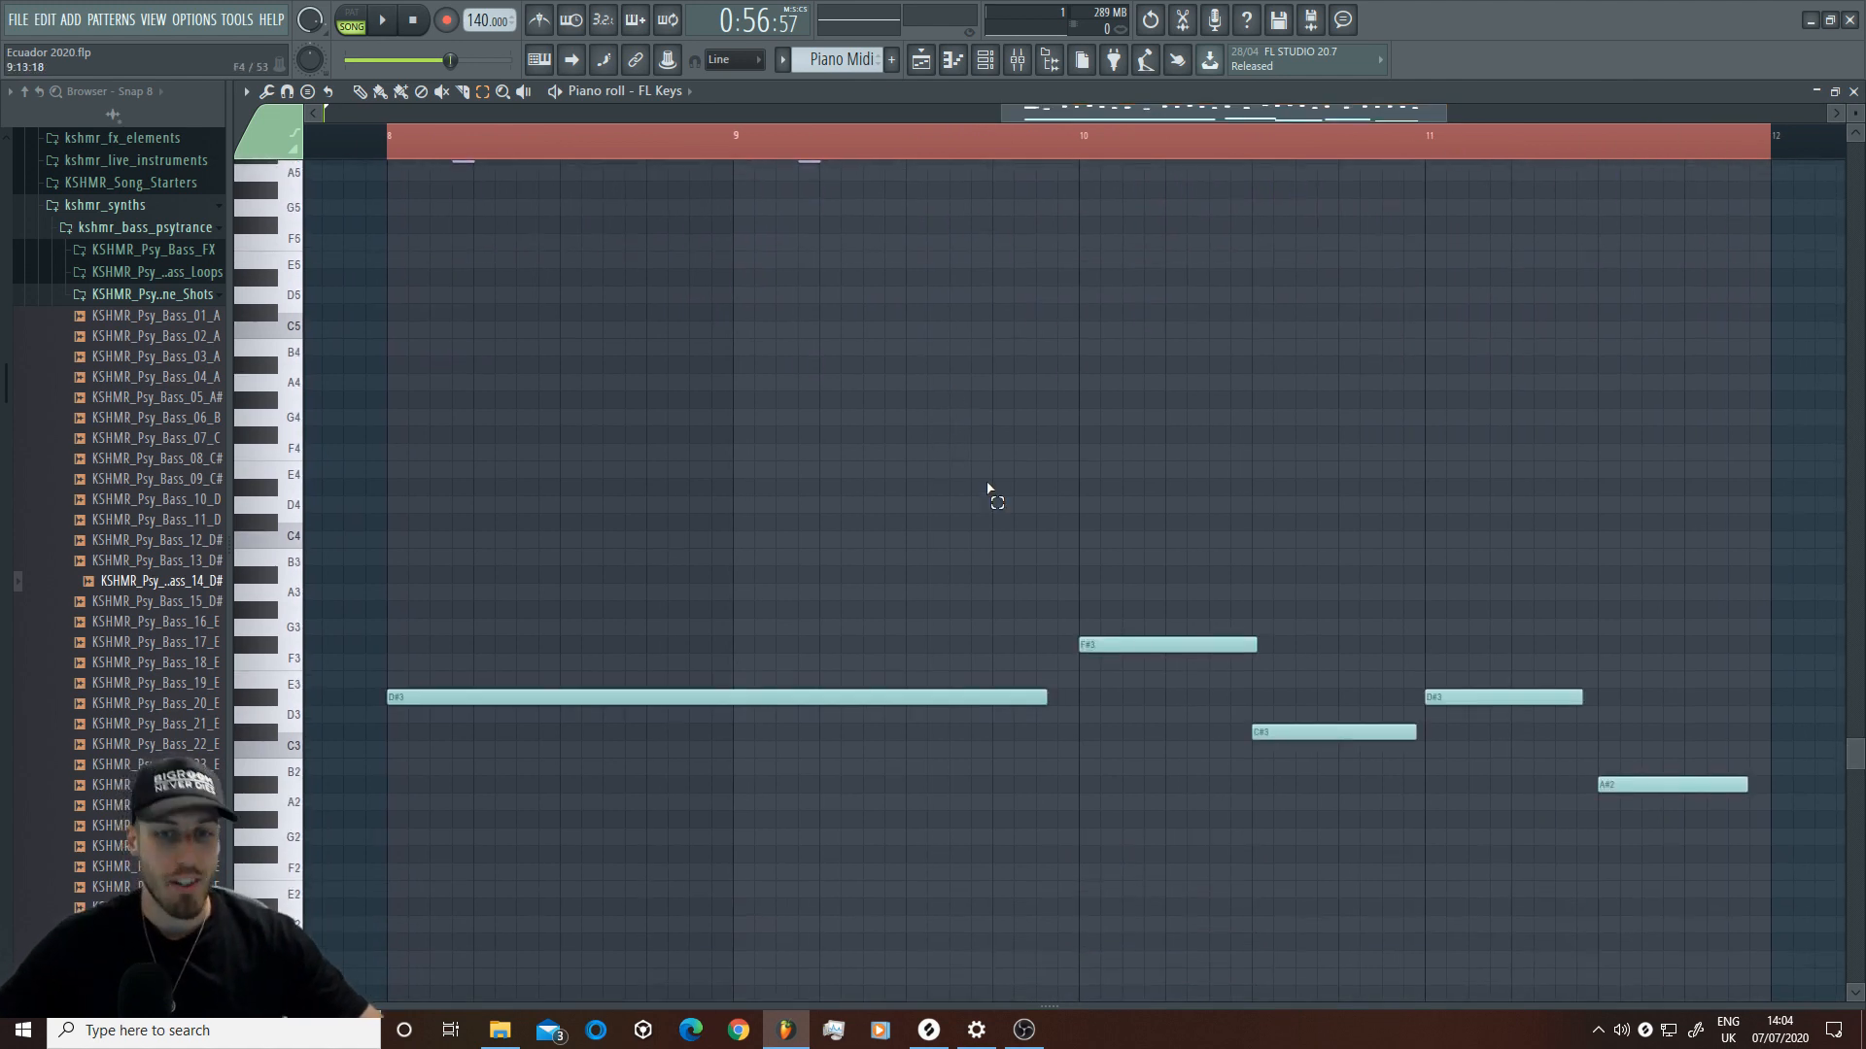
scroll(1030, 408, up, 4)
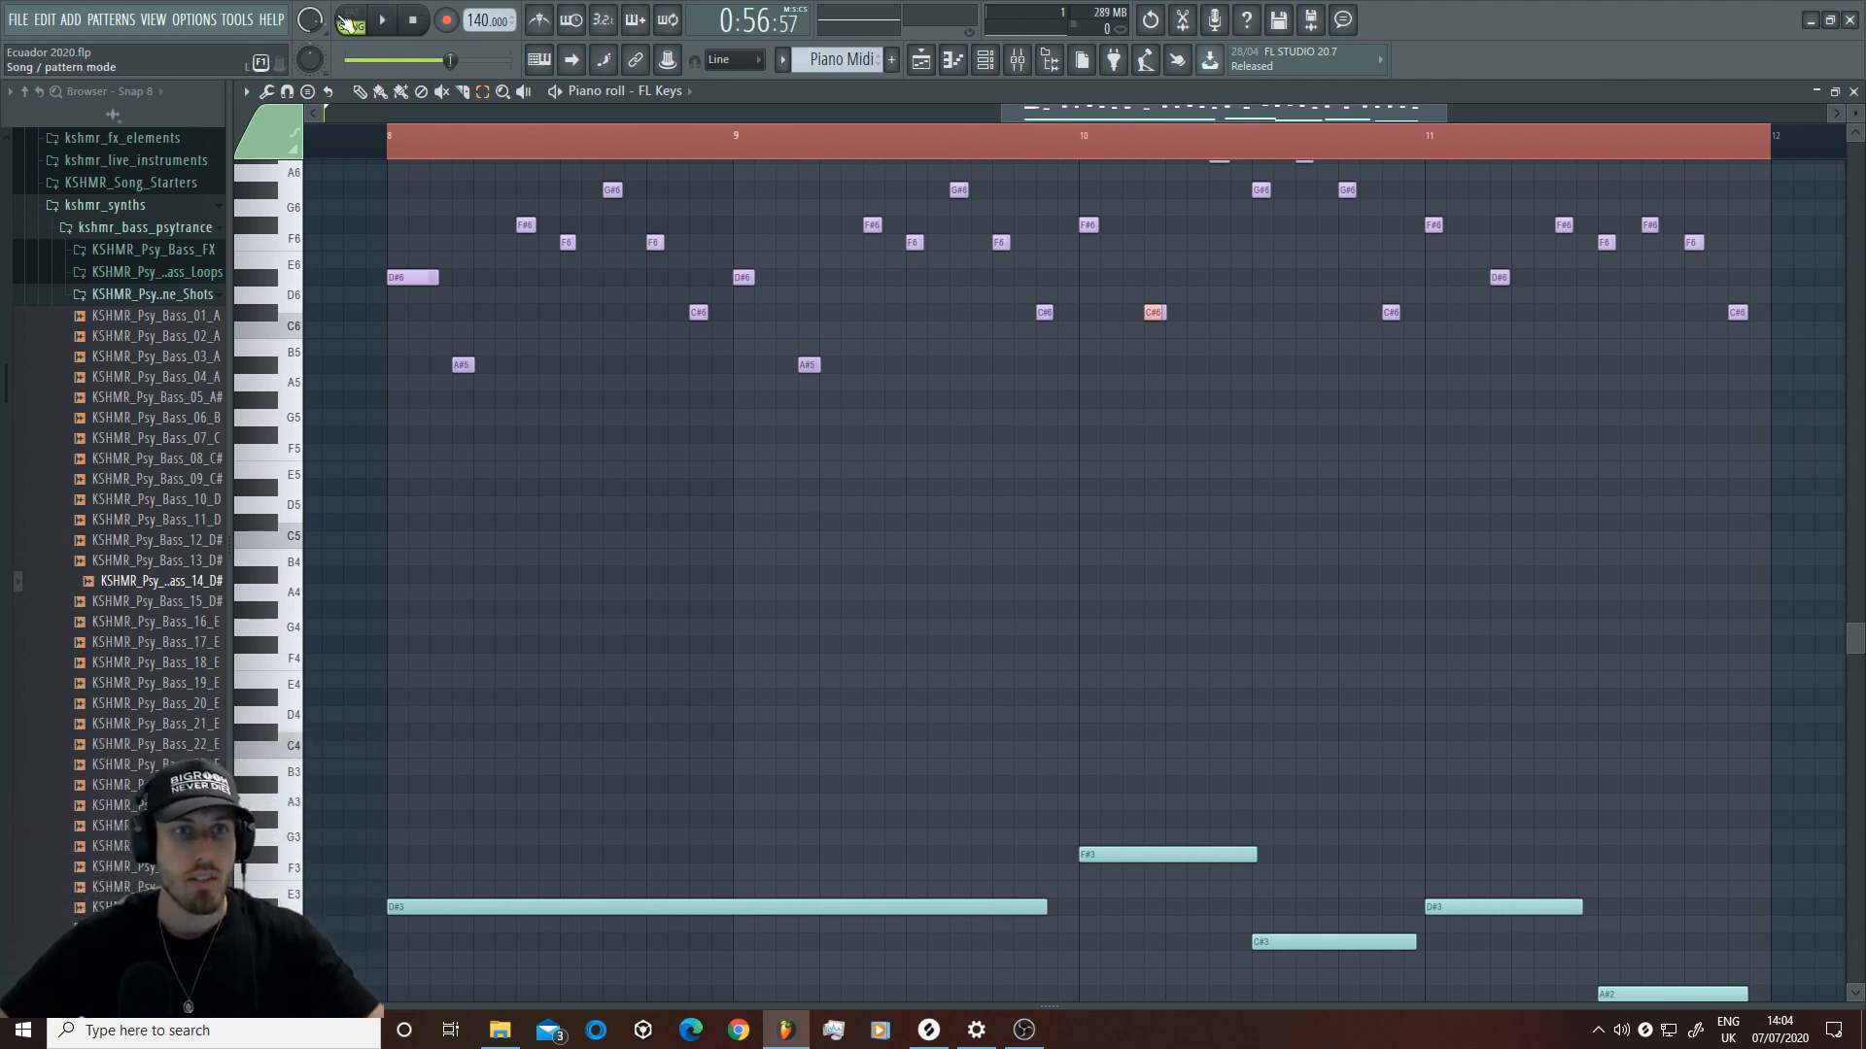
key(space)
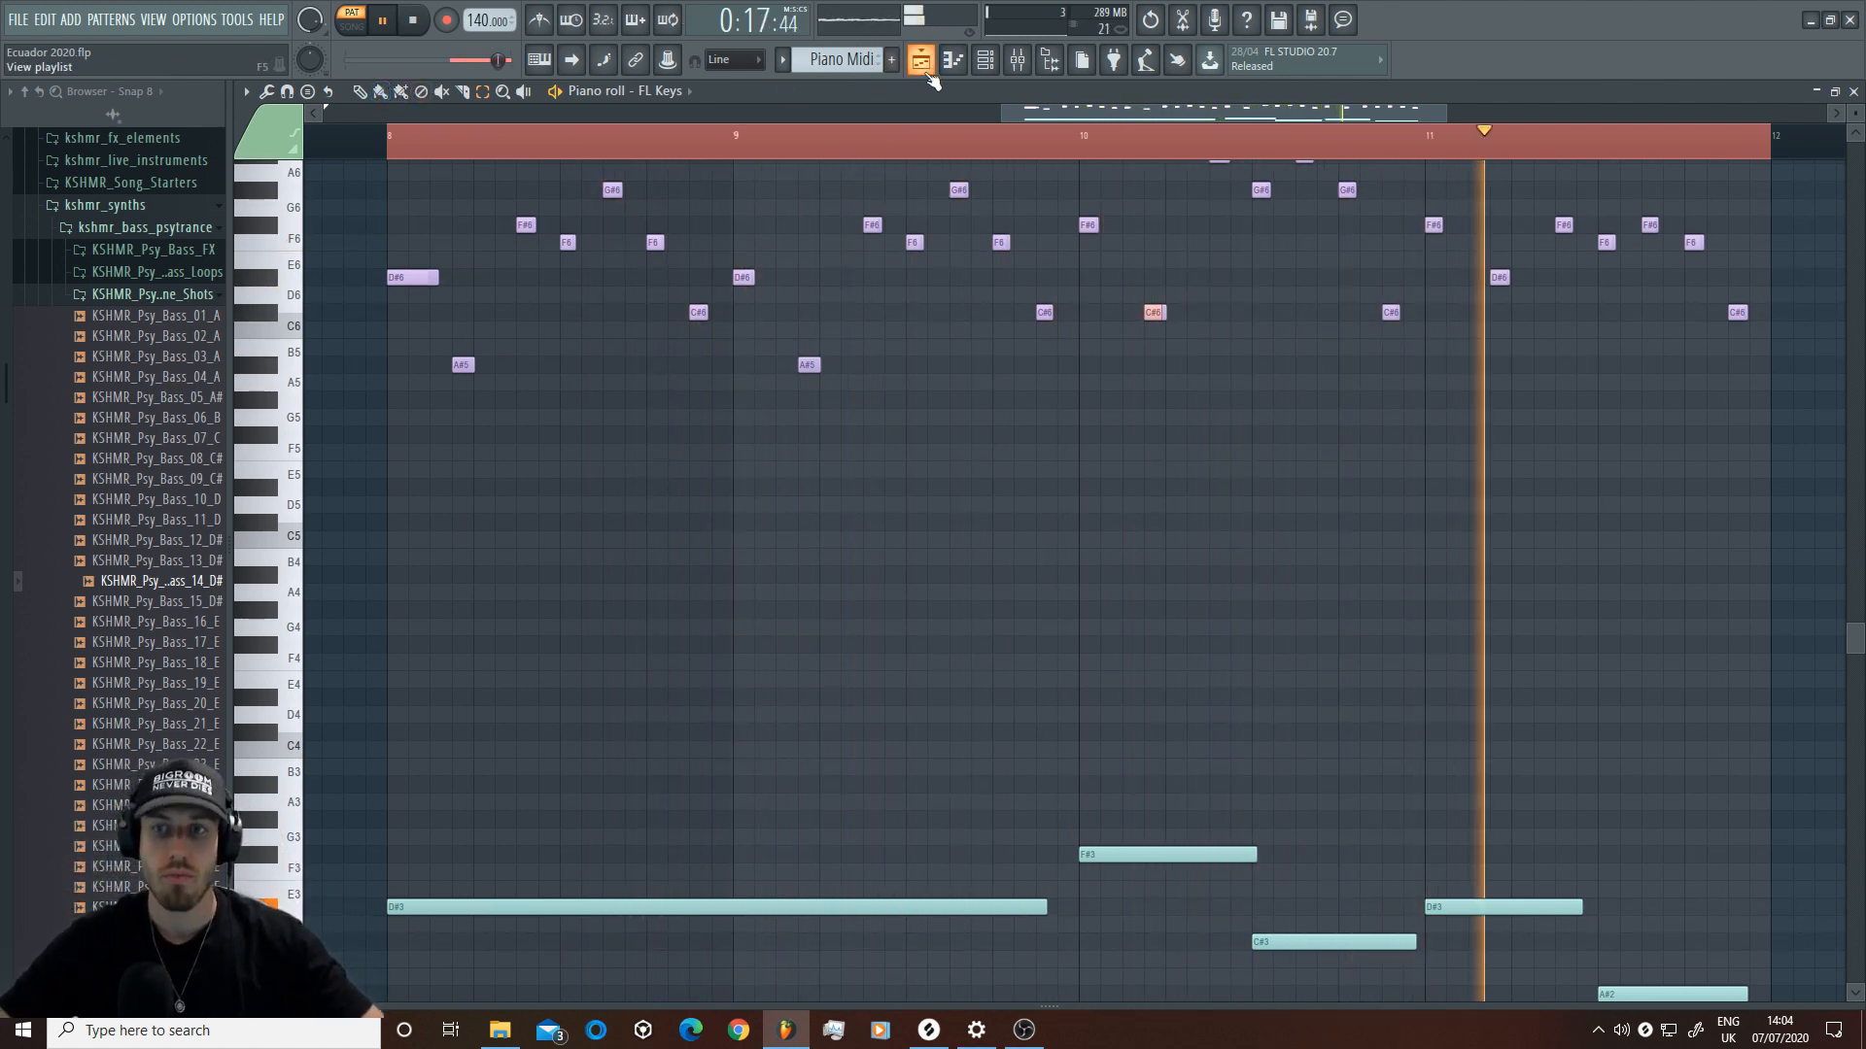
key(space)
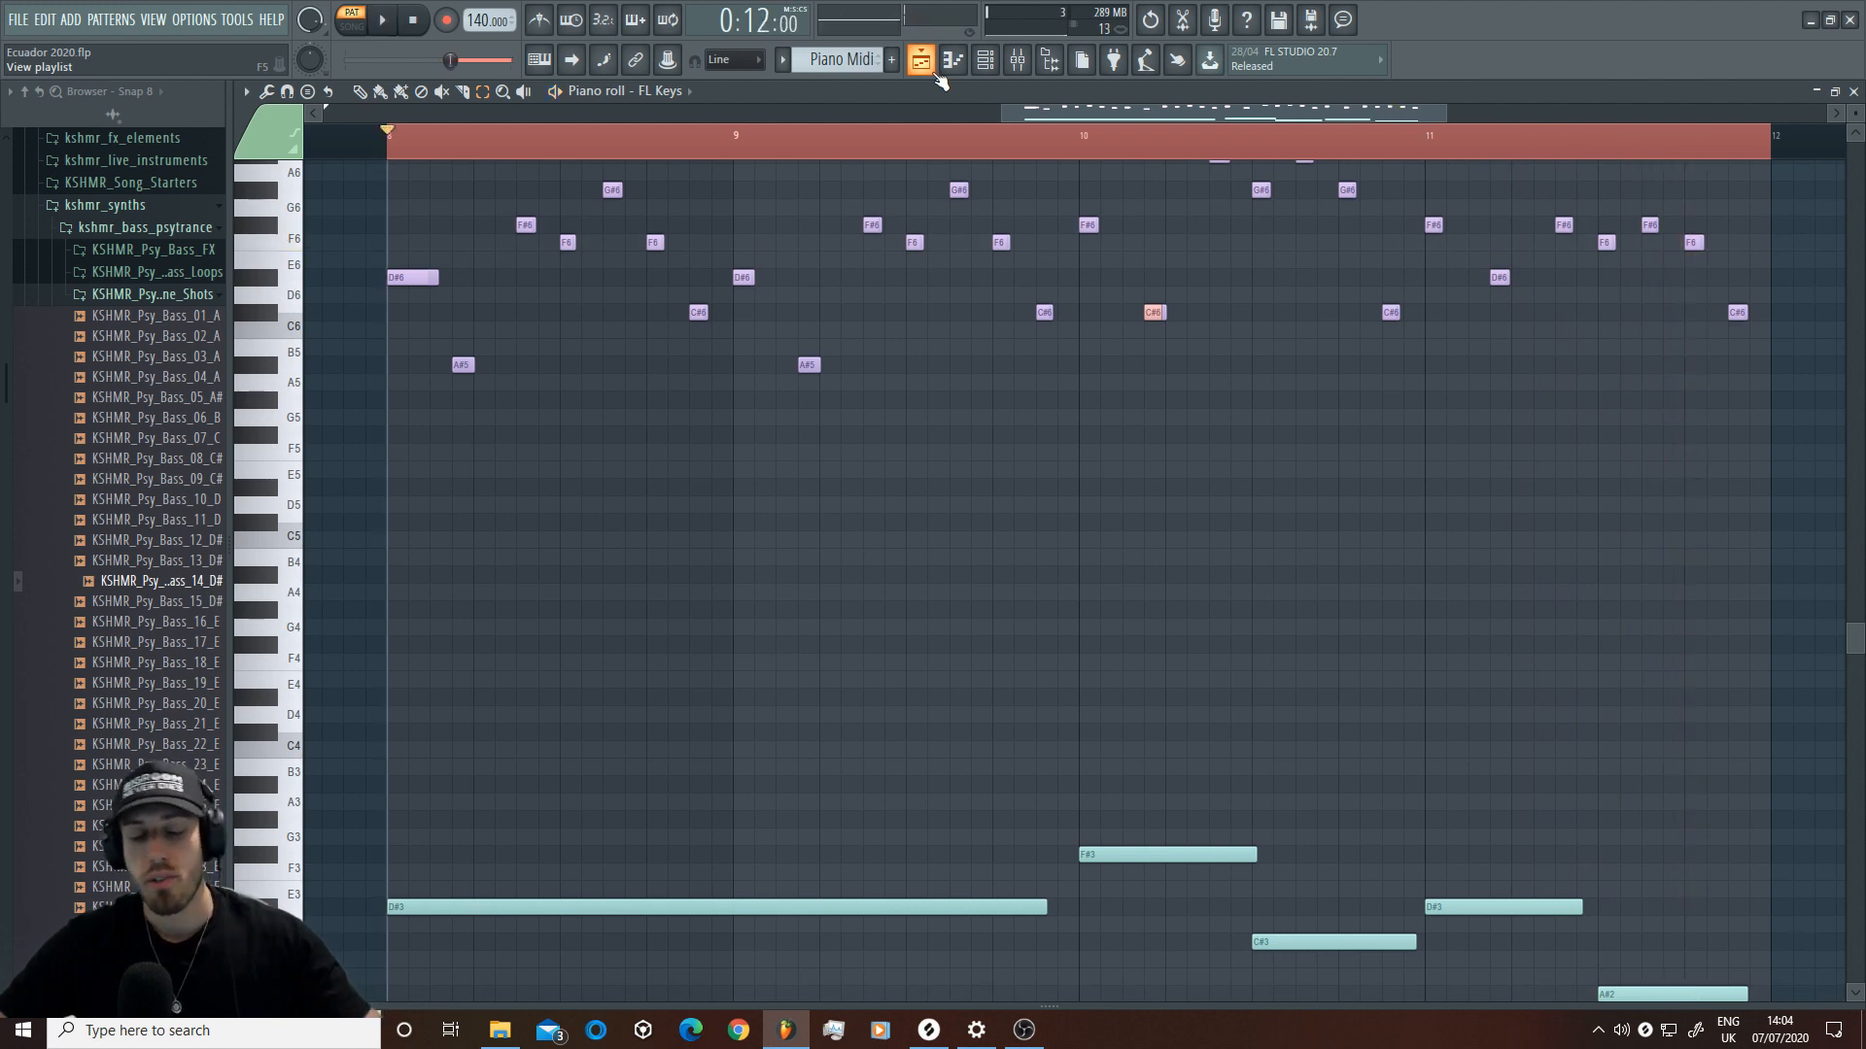
Step: Select all the bass notes between bars 8 and 12 of the Piano Midi pattern, and return to the playlist
drag(998, 107, 987, 107)
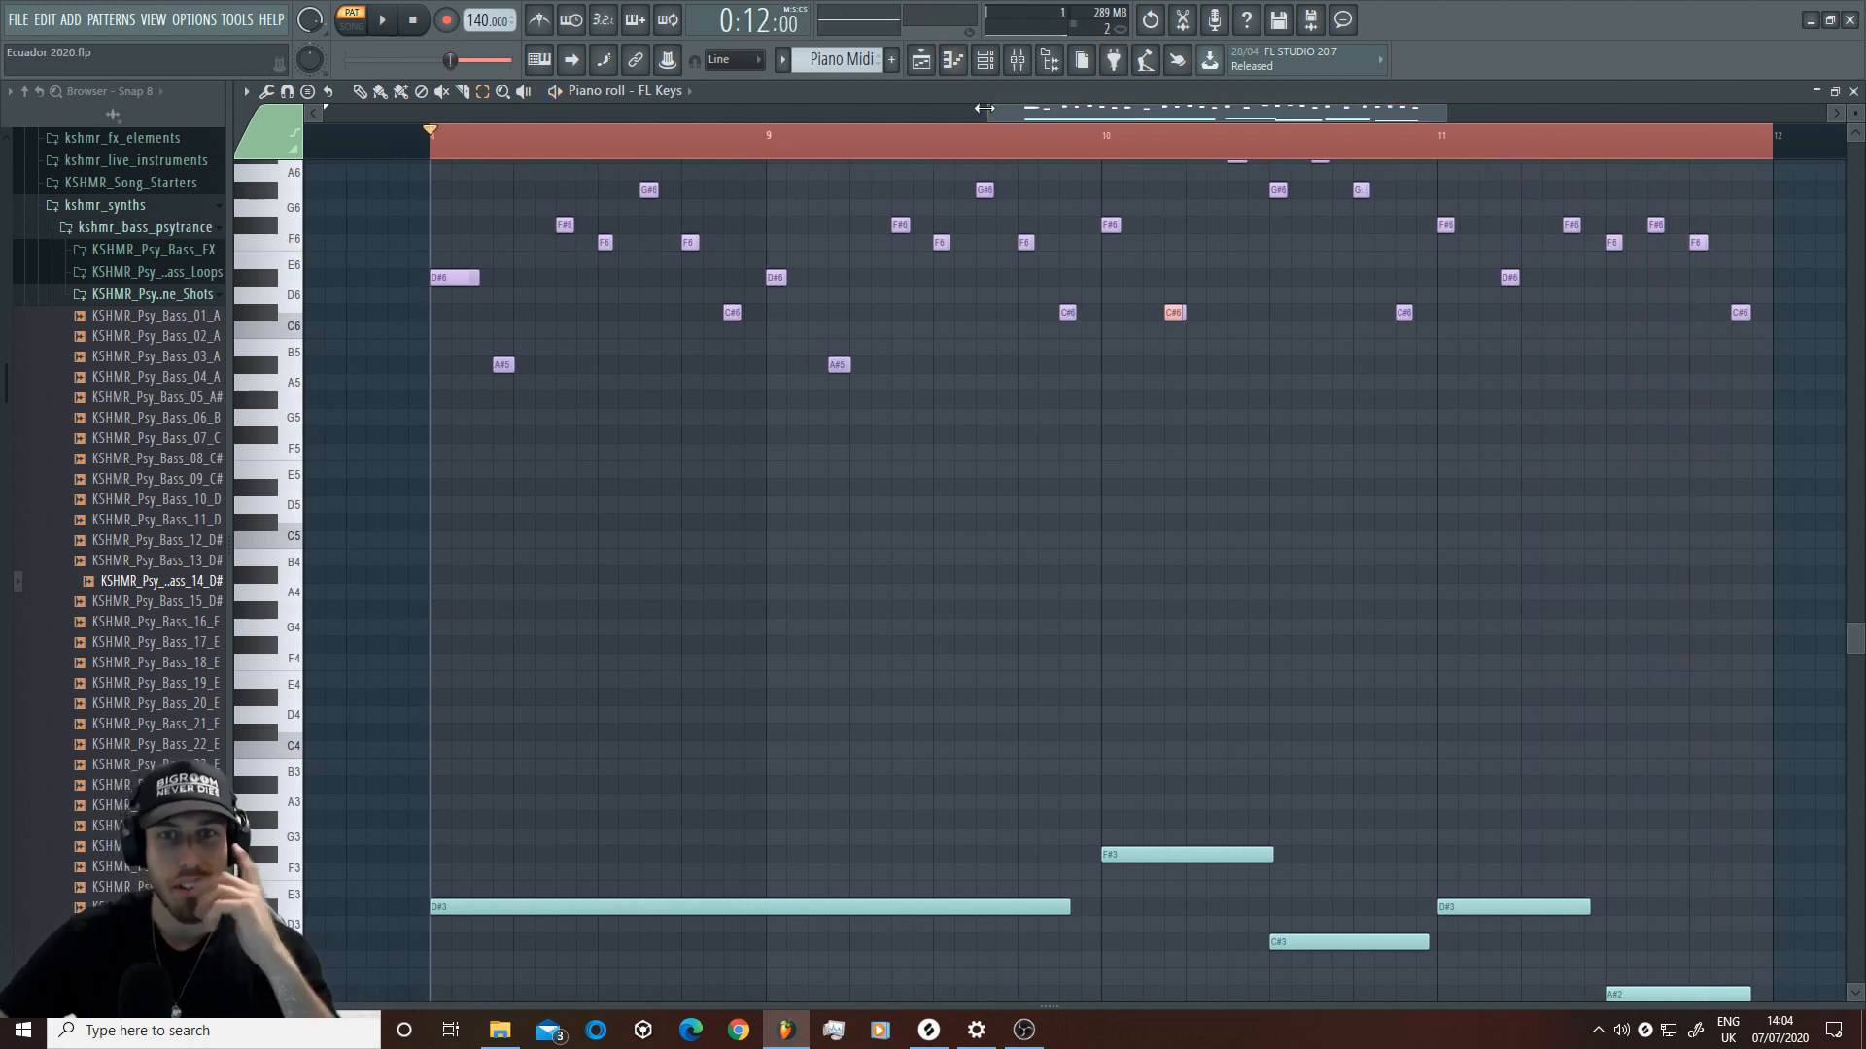
scroll(1096, 388, down, 7)
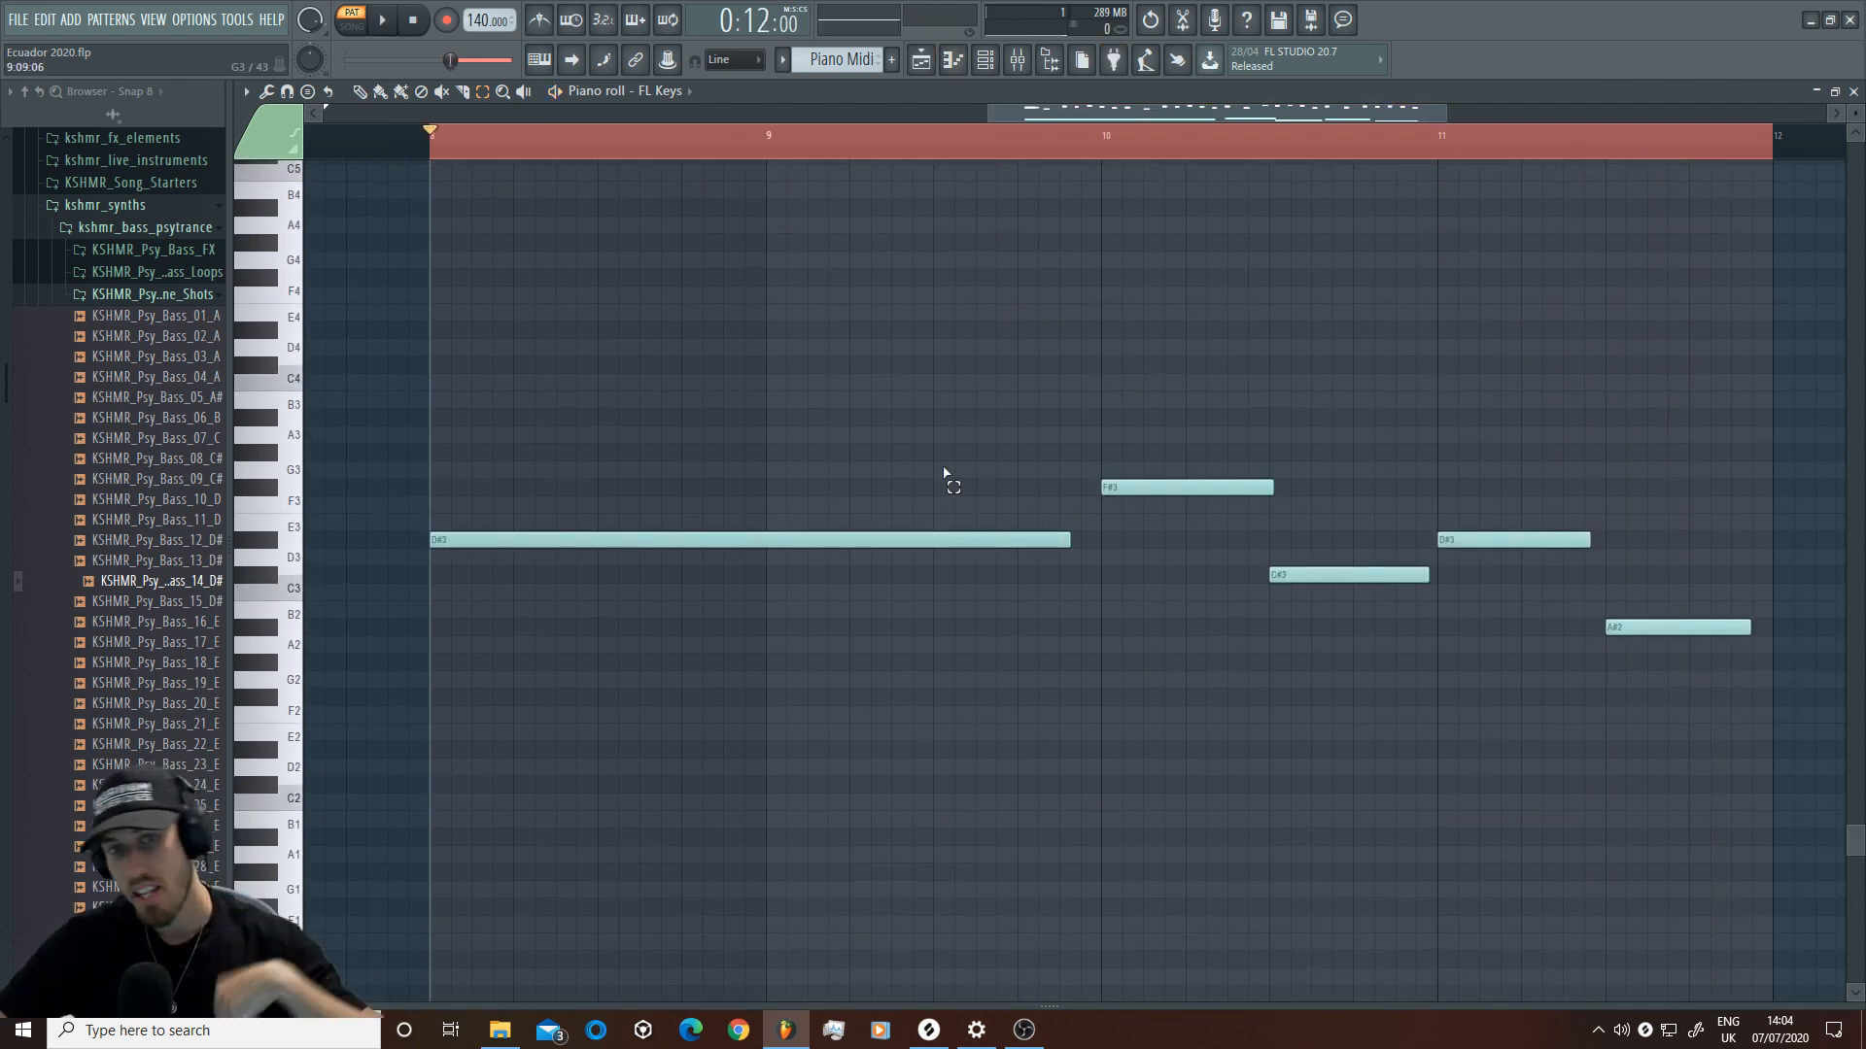
drag(1803, 742, 485, 356)
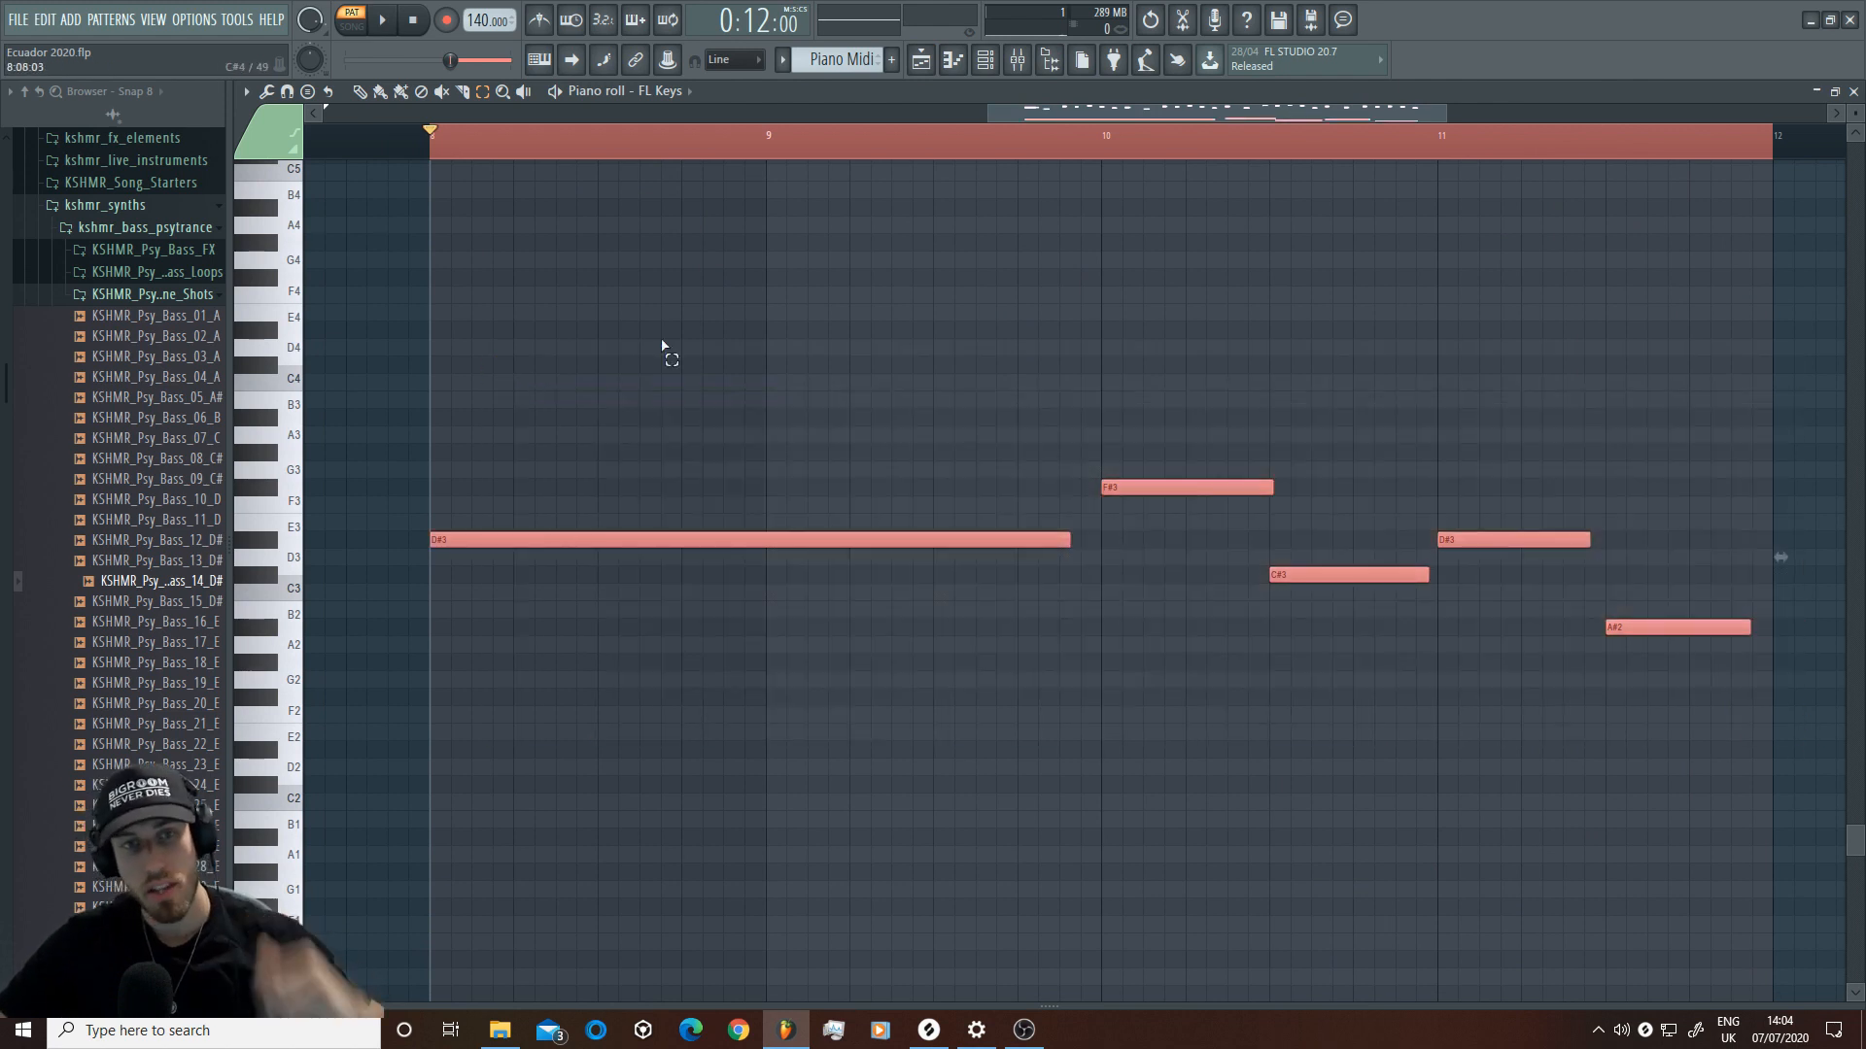
scroll(671, 342, up, 3)
click(921, 65)
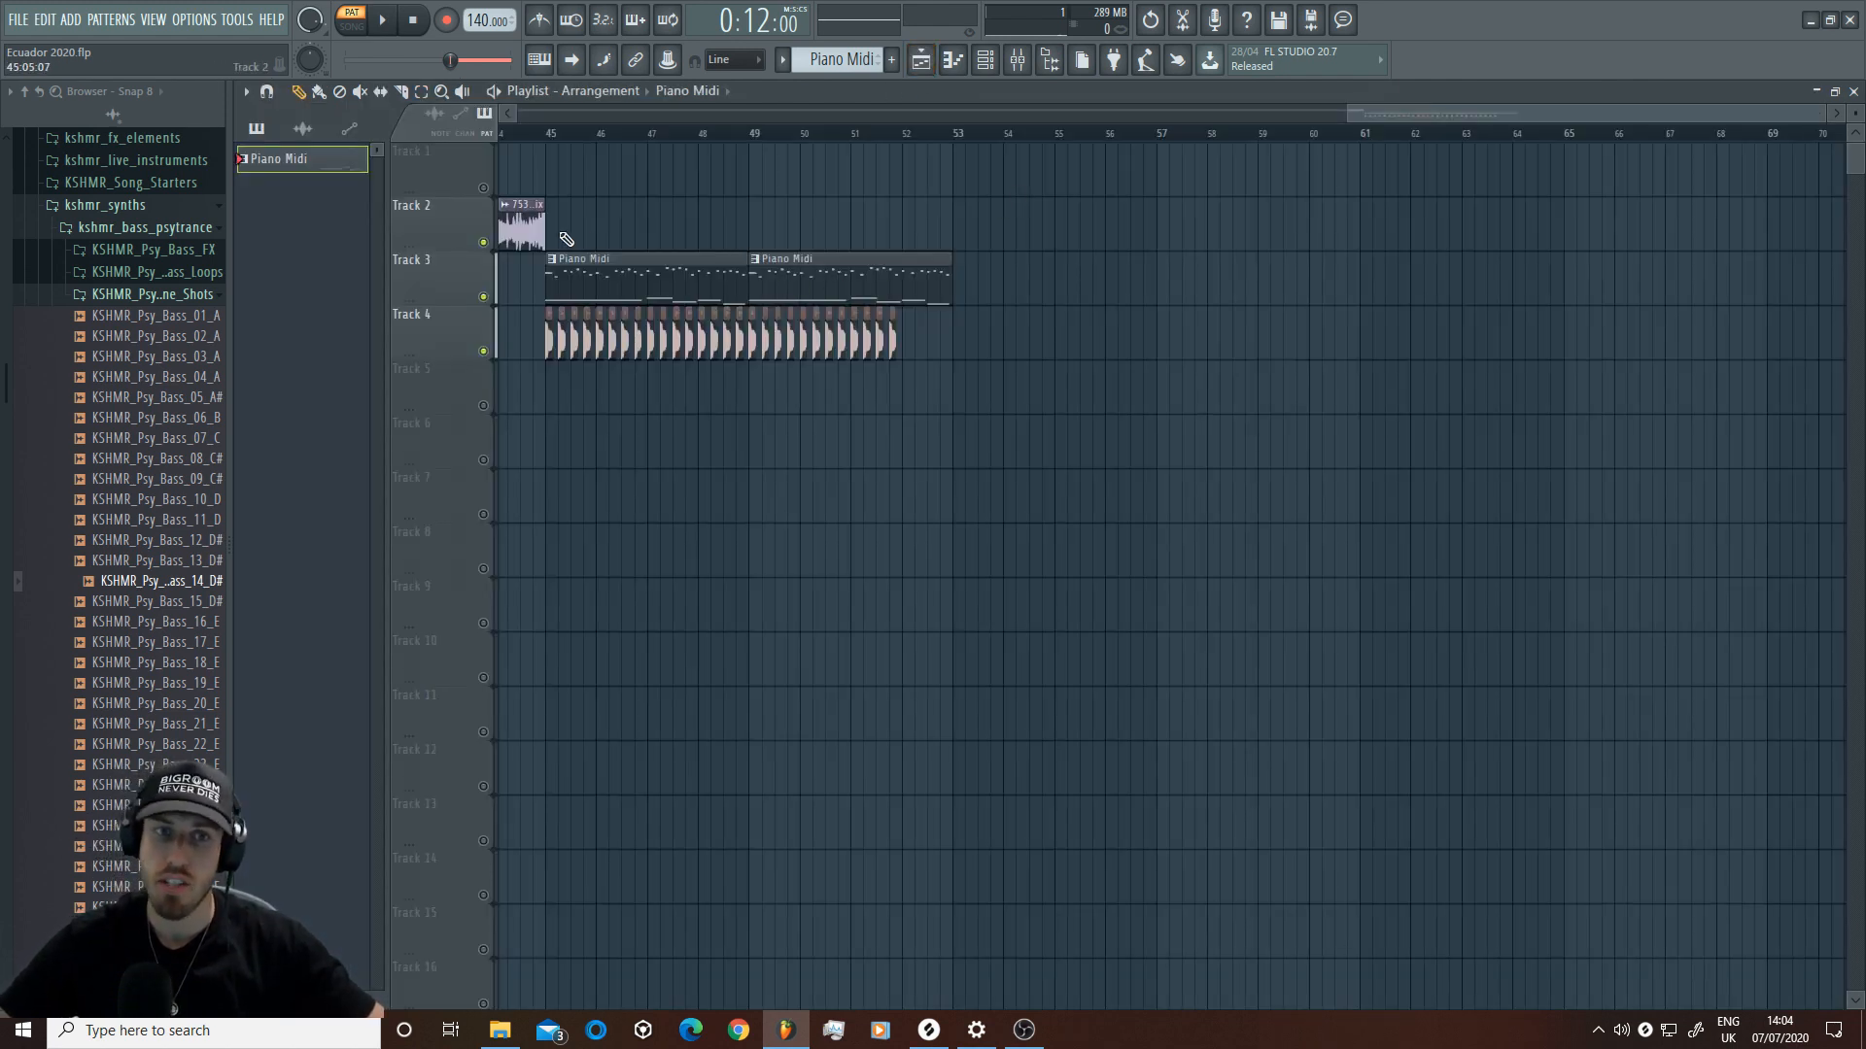
Step: Try extending the Ecuador Extended Mix clip to about bar 51, and trim it back to bar 45
drag(546, 228, 850, 231)
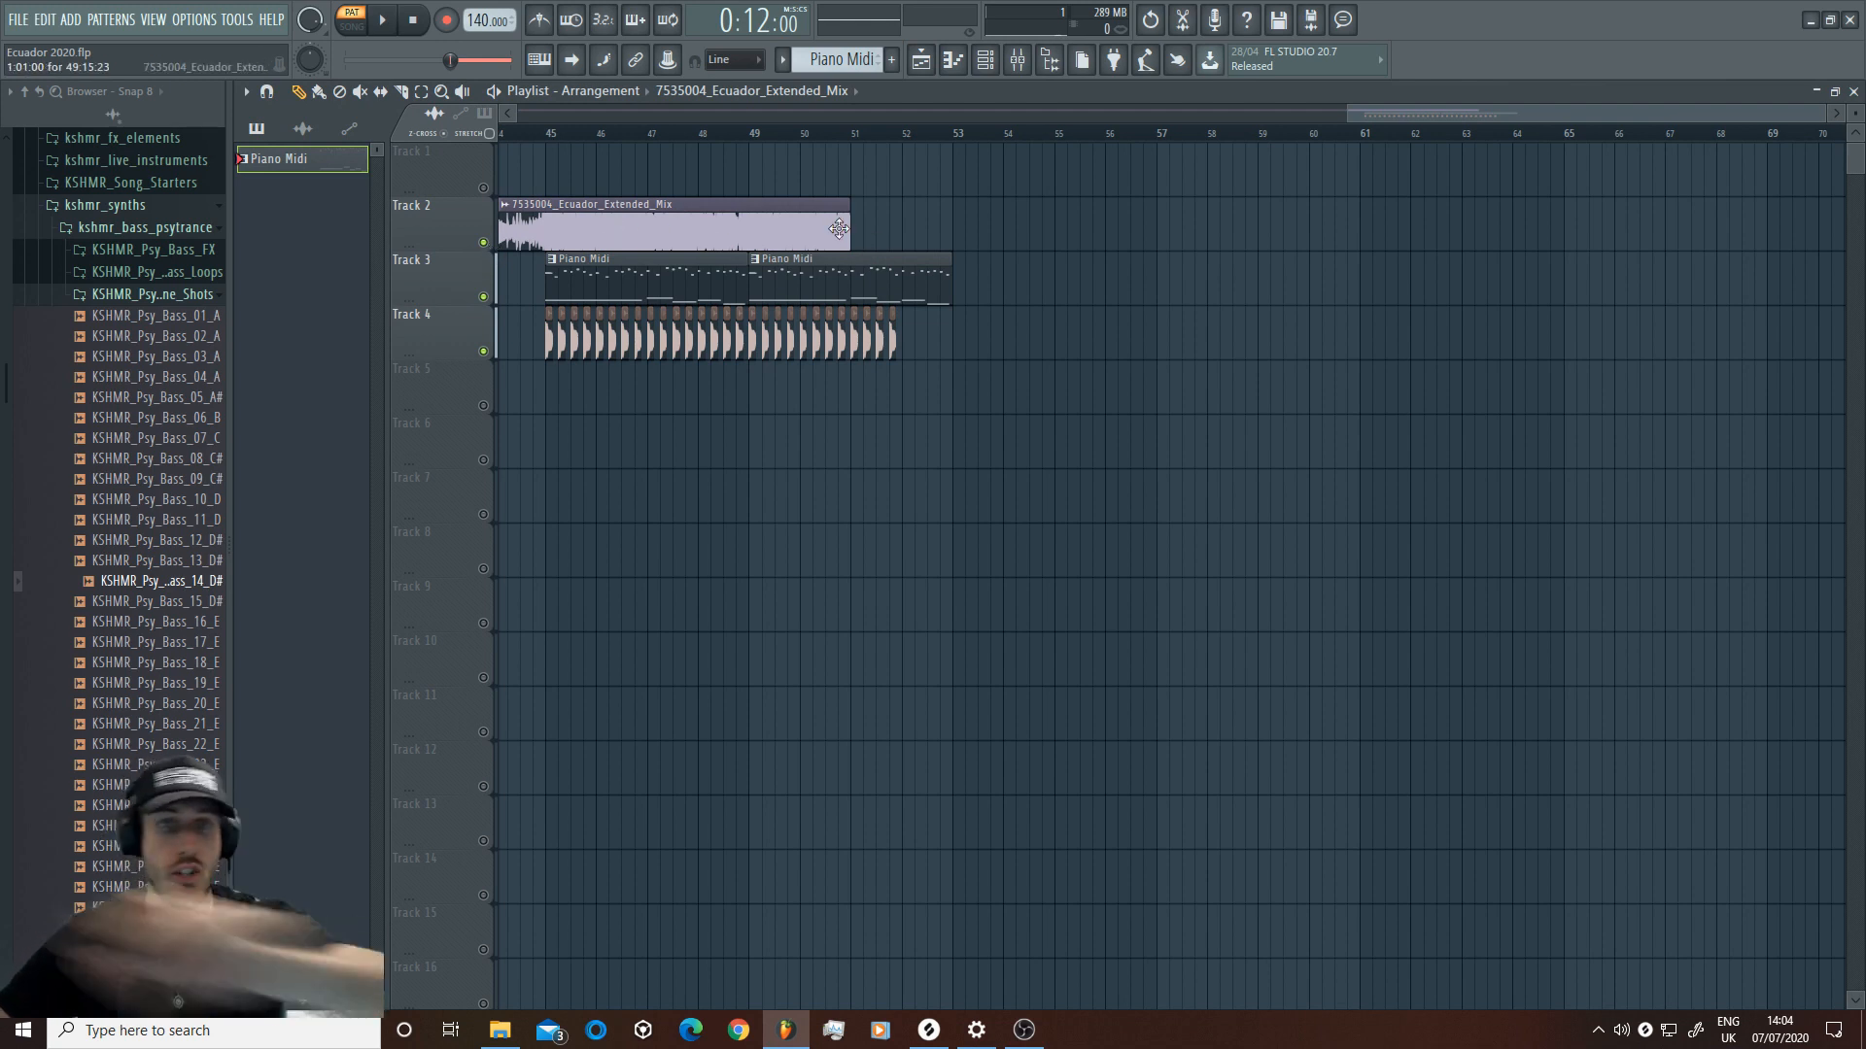
drag(839, 229, 545, 233)
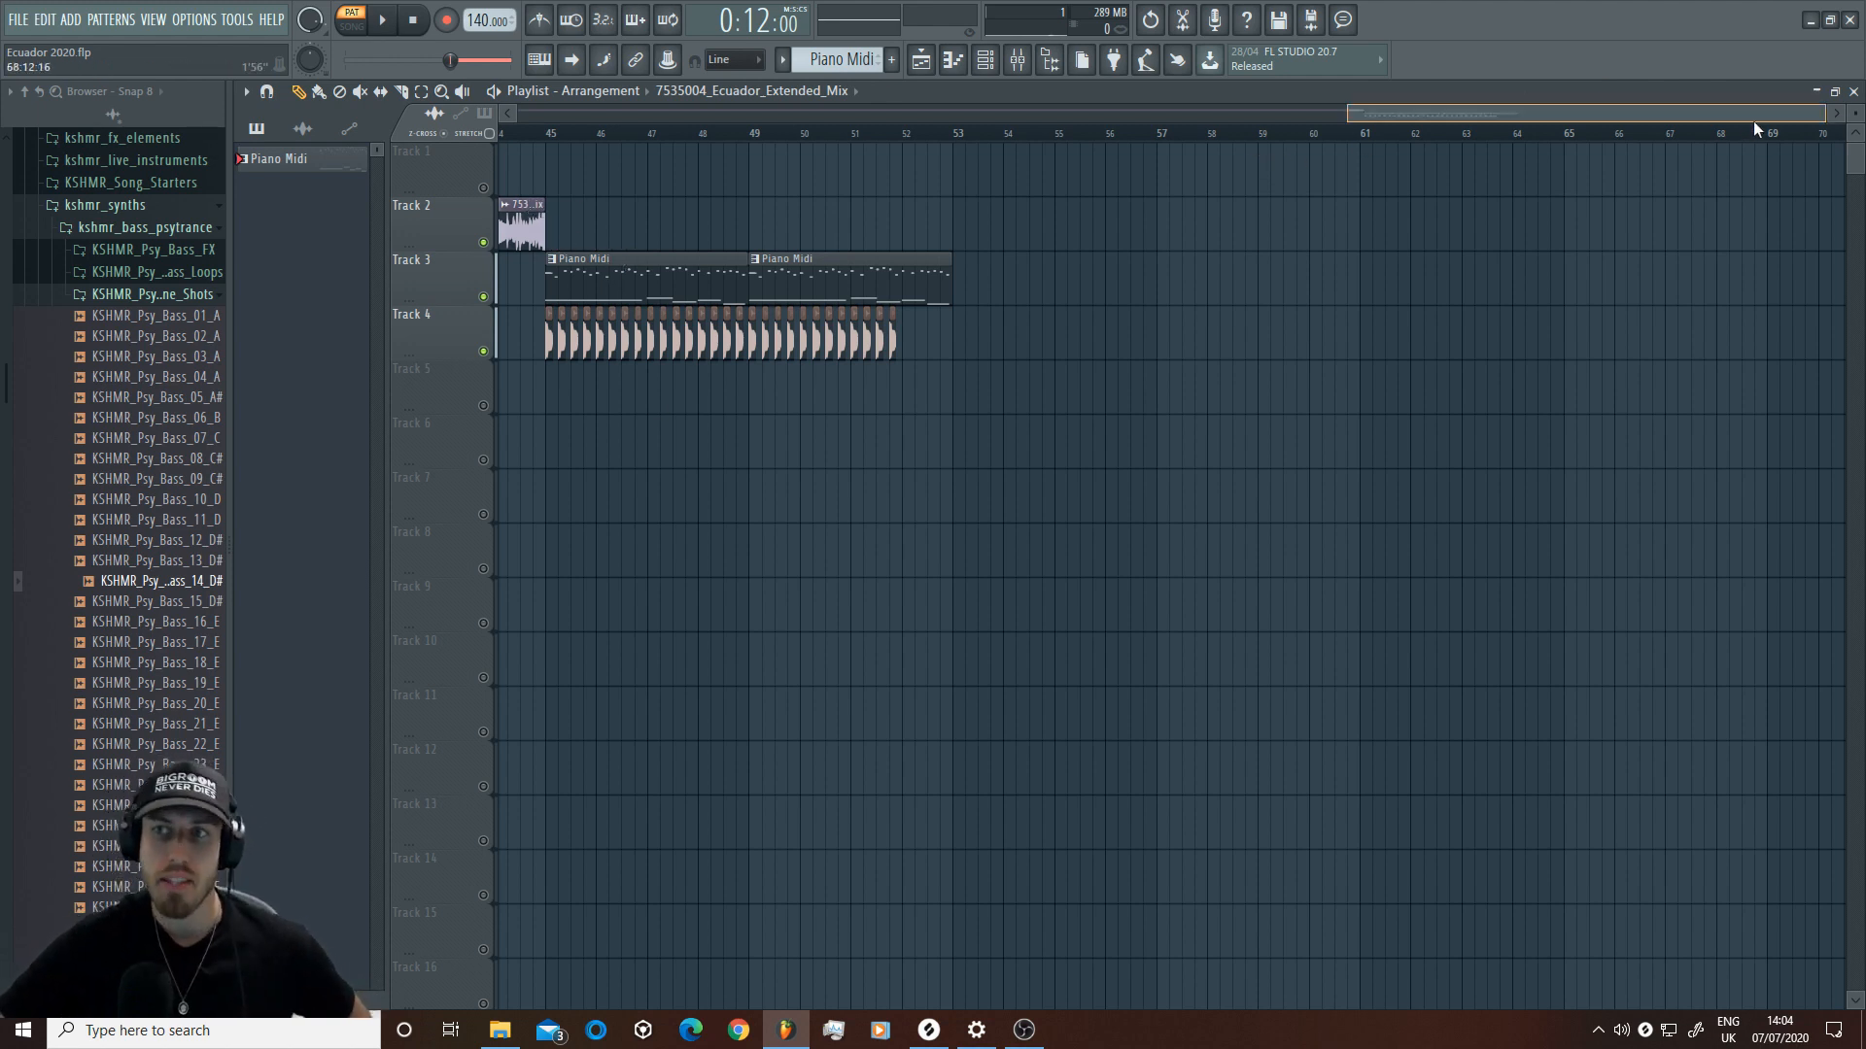
Step: Play the arrangement in song mode from just before bar 45 with Track 3 muted, and unmute the track
drag(1828, 113, 1824, 103)
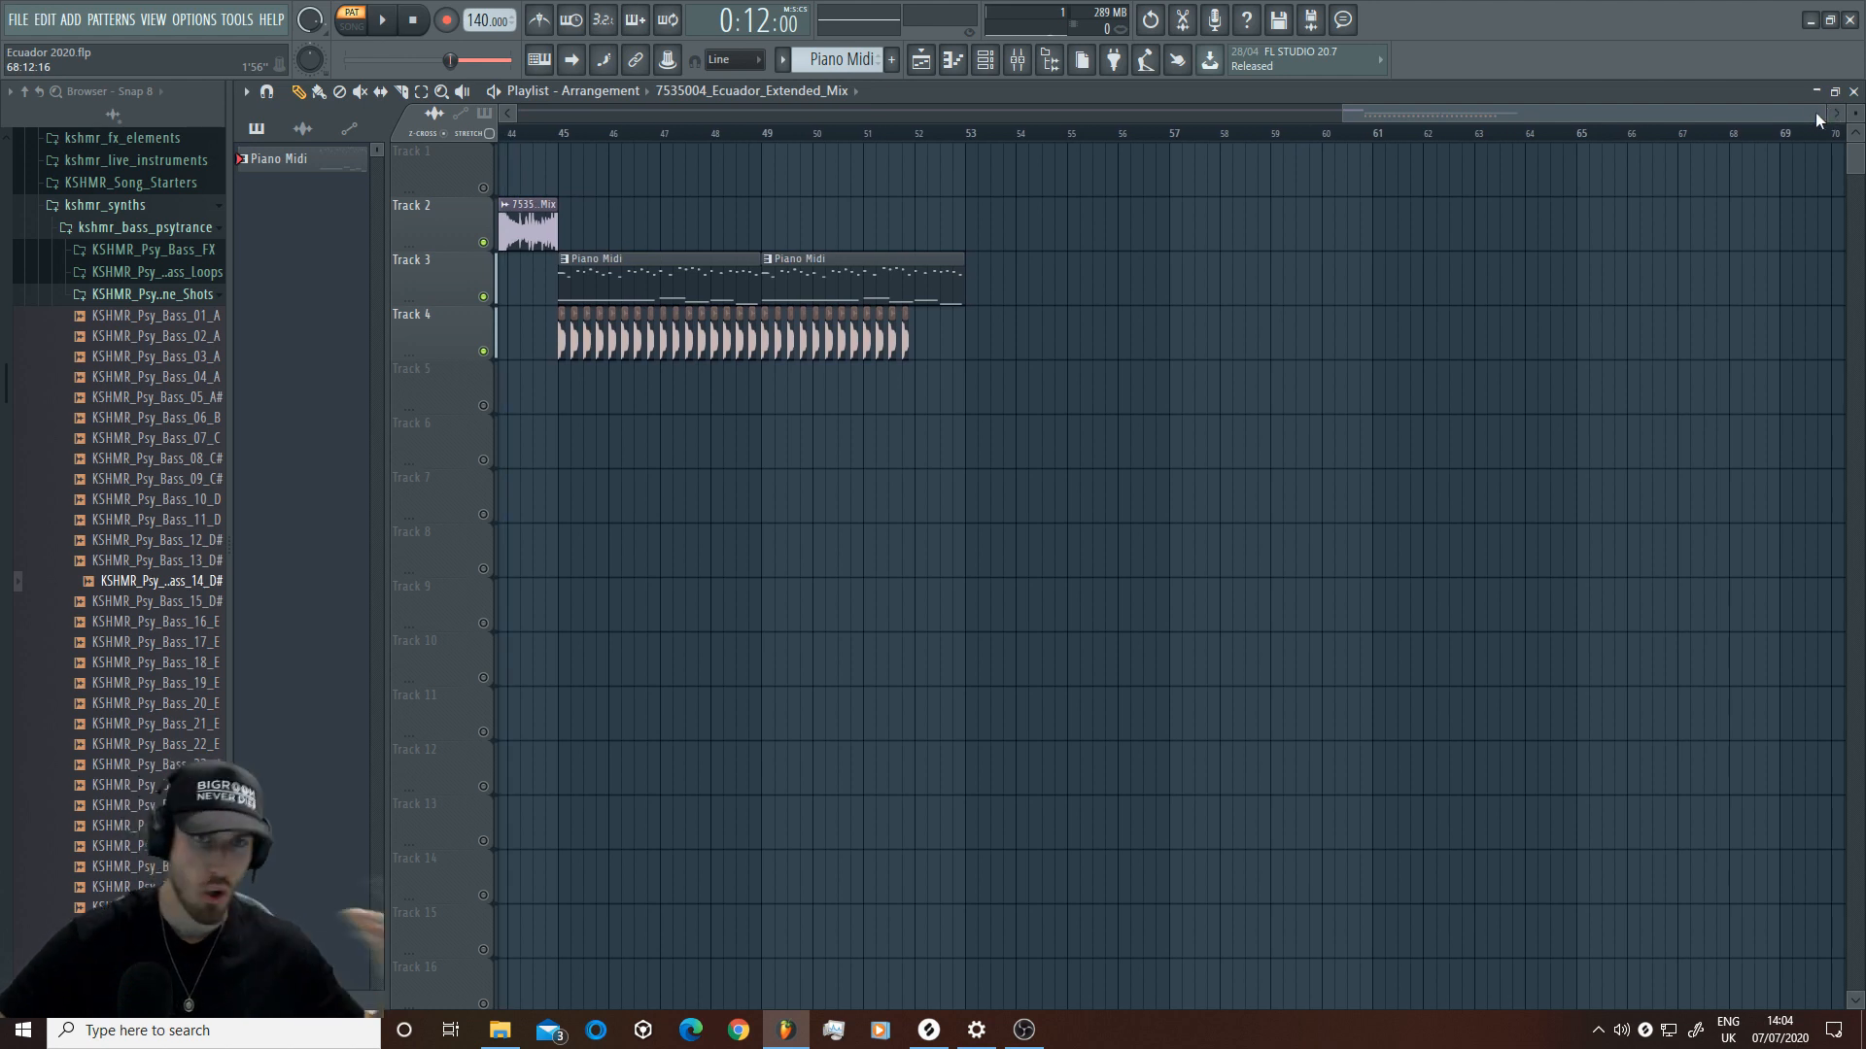
drag(1826, 109, 1560, 110)
click(609, 136)
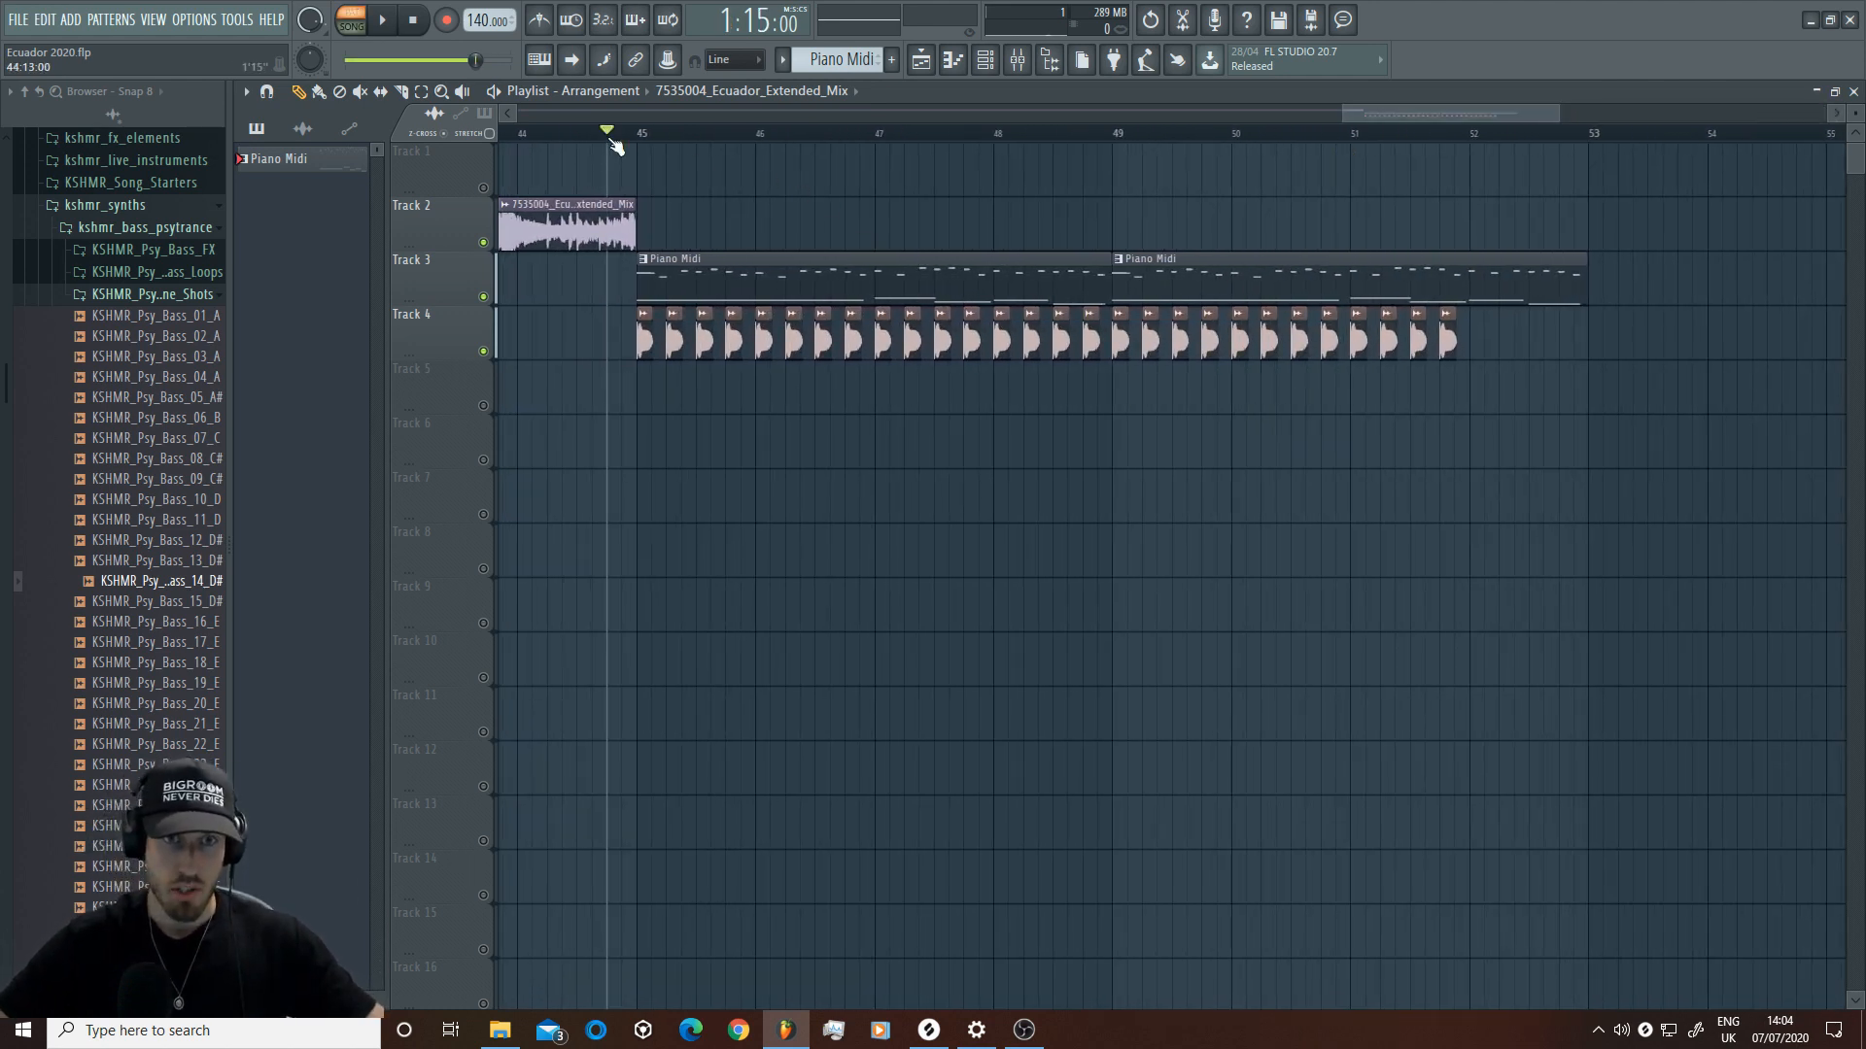
click(496, 297)
key(space)
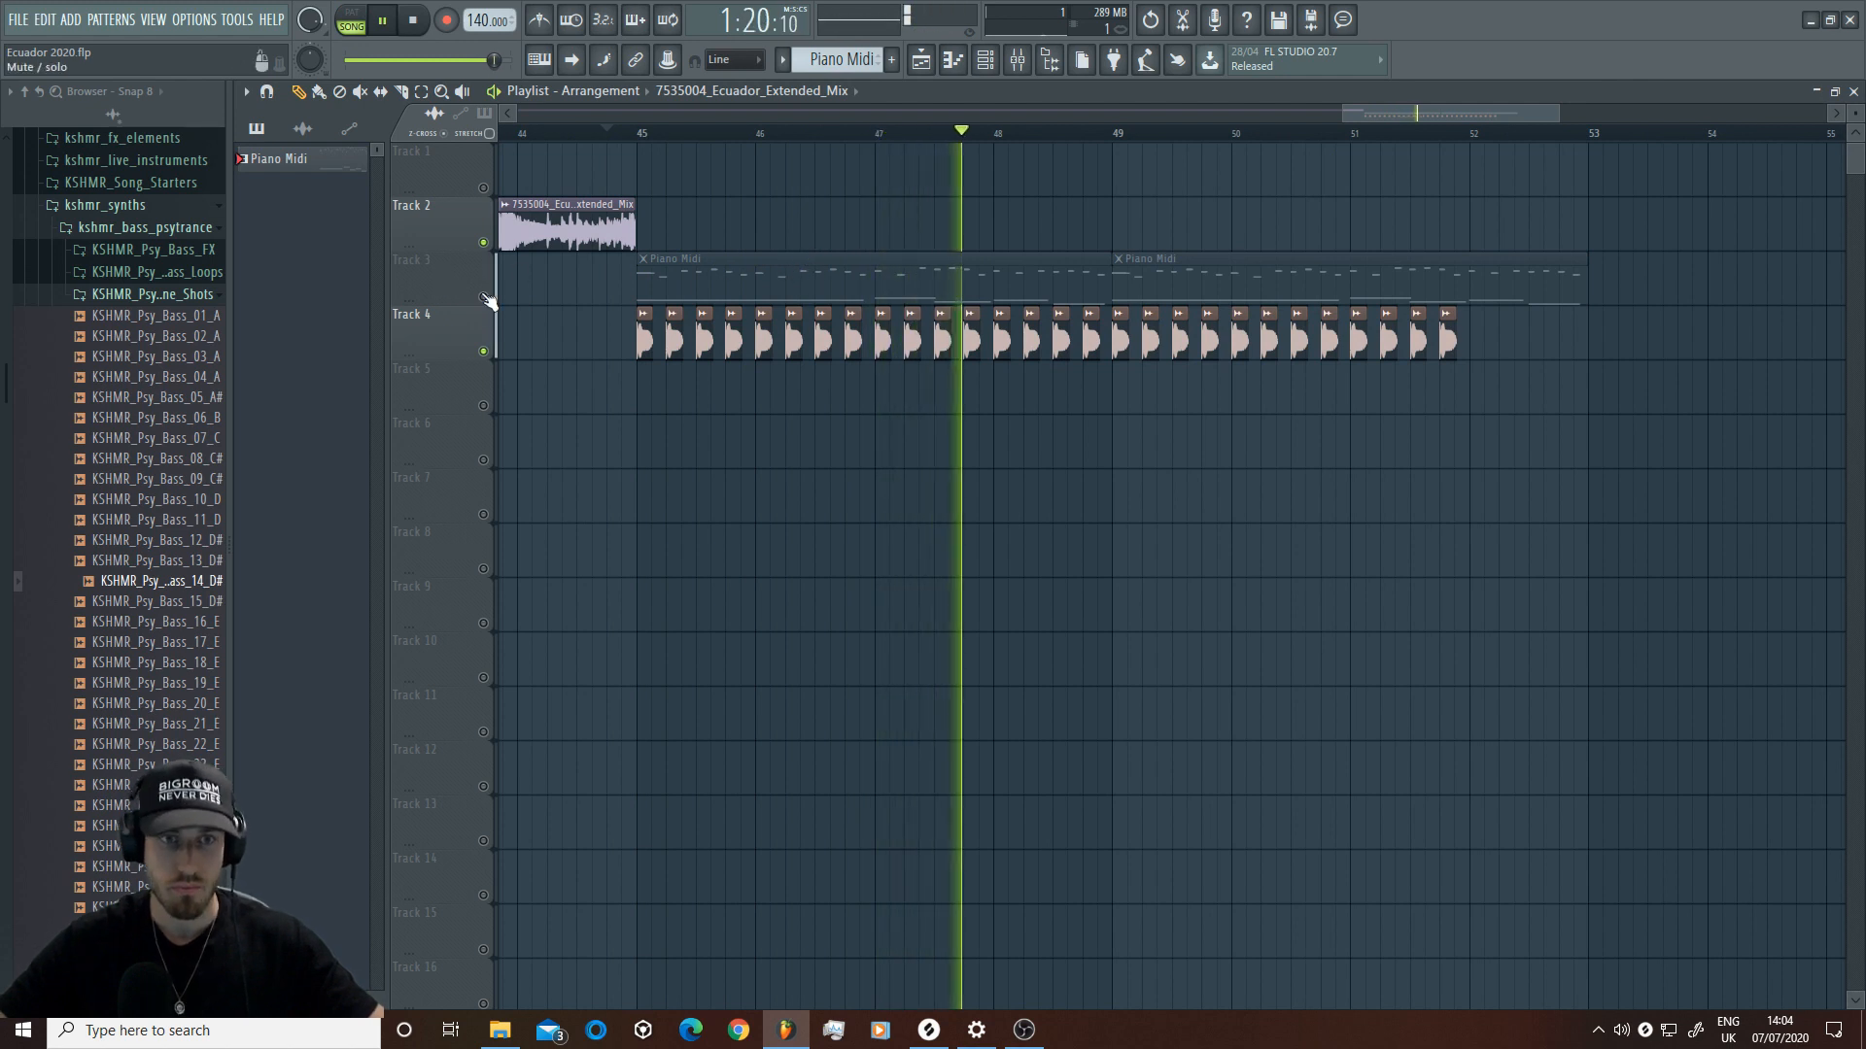
click(492, 299)
key(space)
Step: Open the first Piano Midi clip in the piano roll and select all the high melody notes
double_click(810, 279)
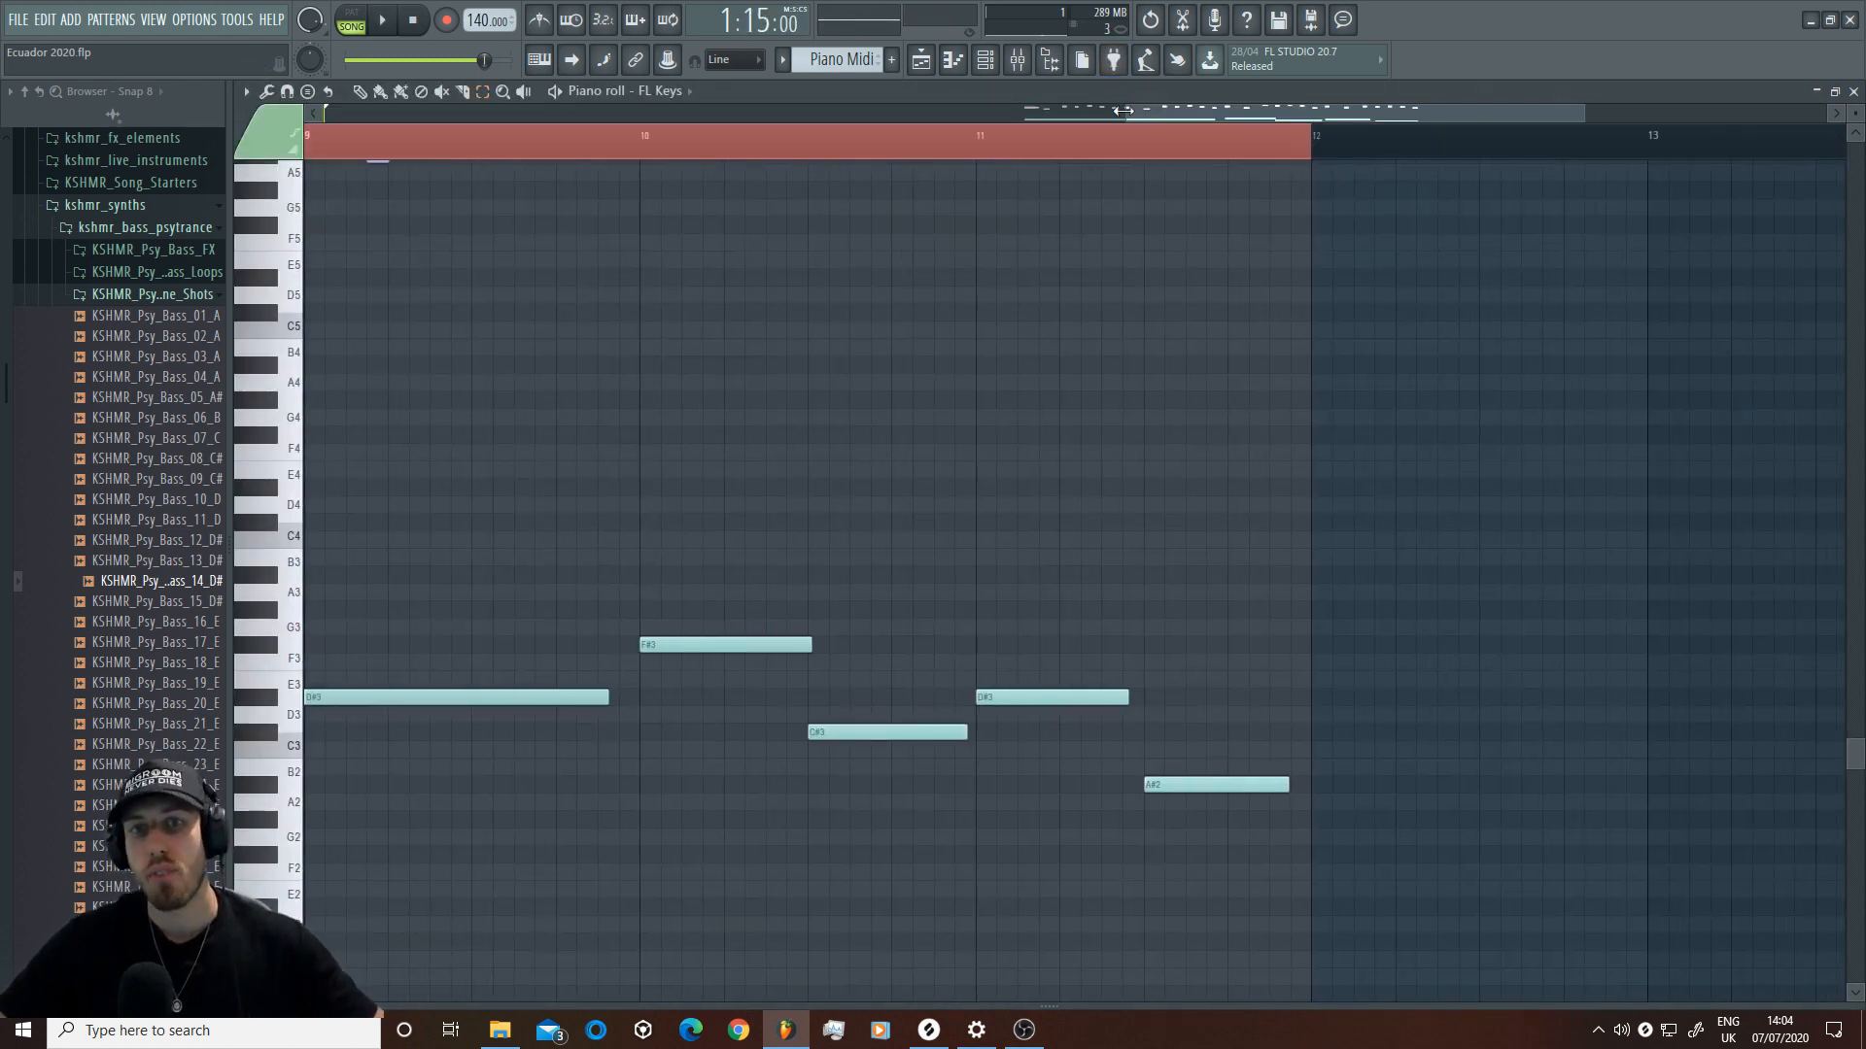
drag(1123, 110, 1015, 113)
scroll(1021, 450, up, 5)
drag(1540, 651, 545, 241)
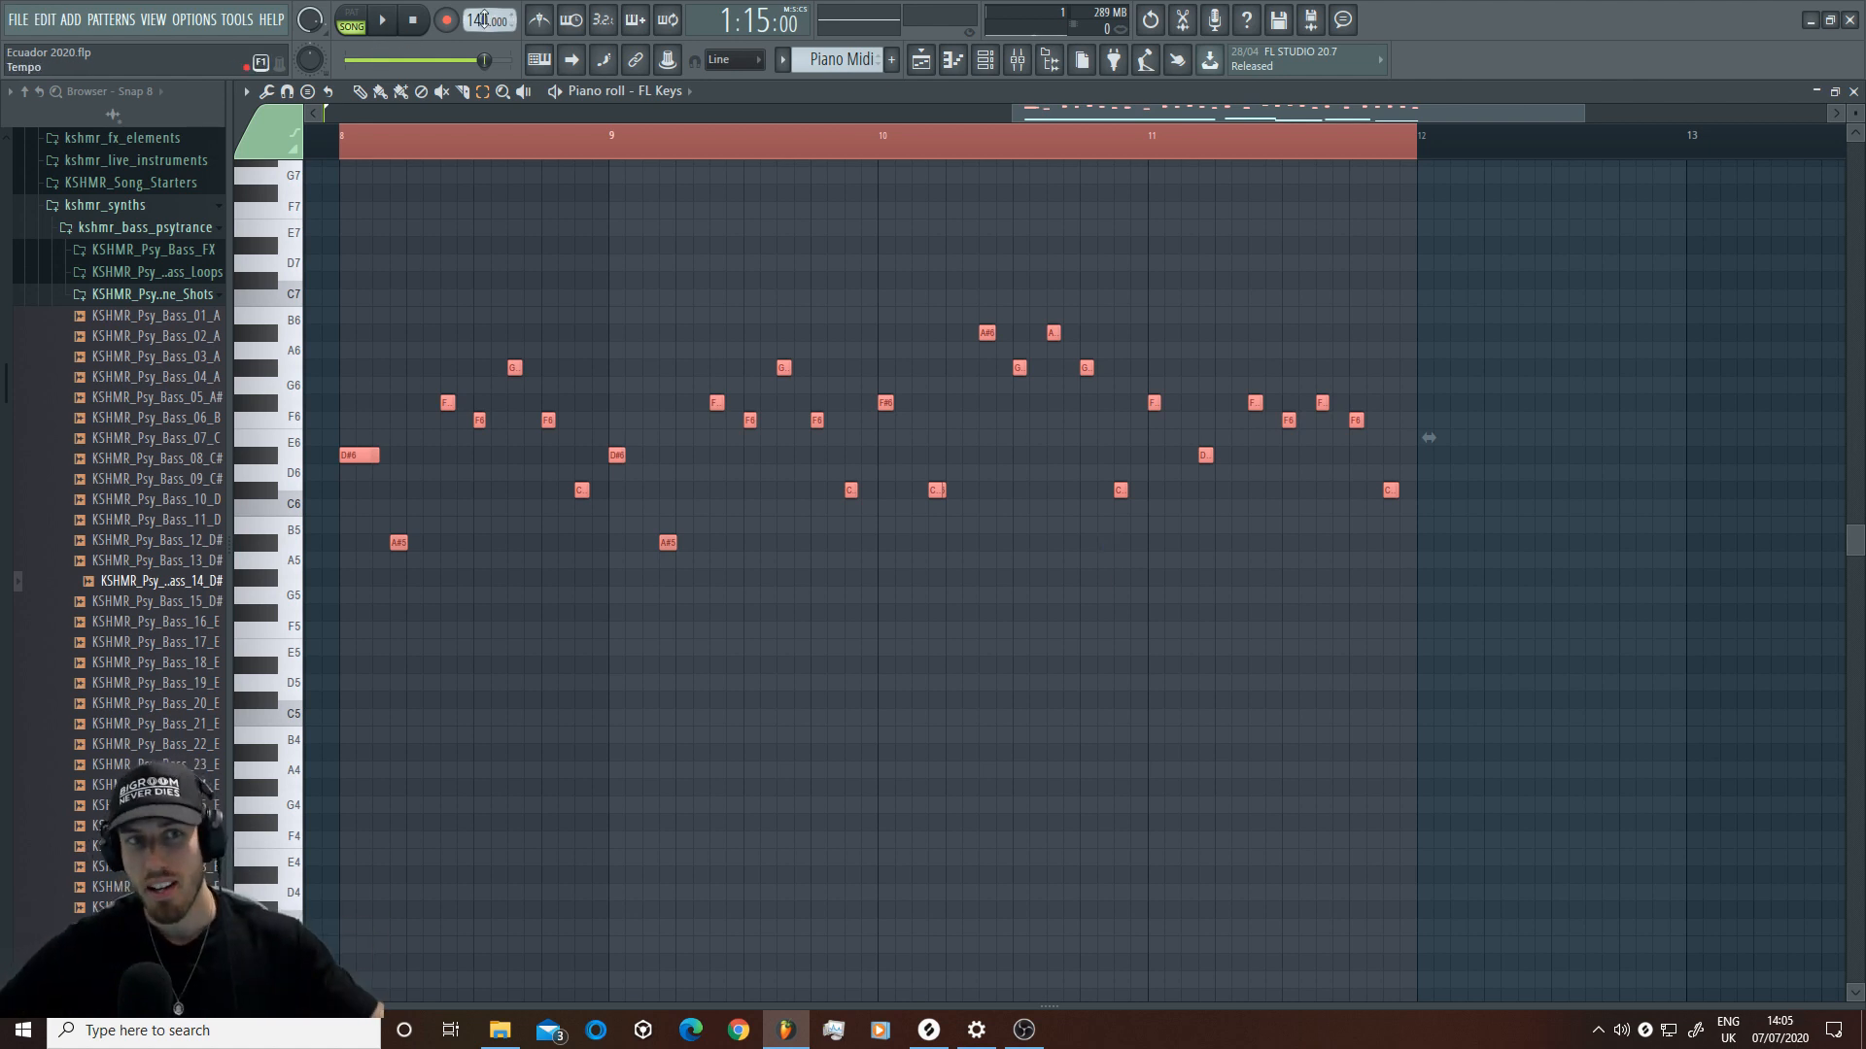
Step: Set the project tempo to 142 BPM and restretch all channels
drag(477, 19, 477, 25)
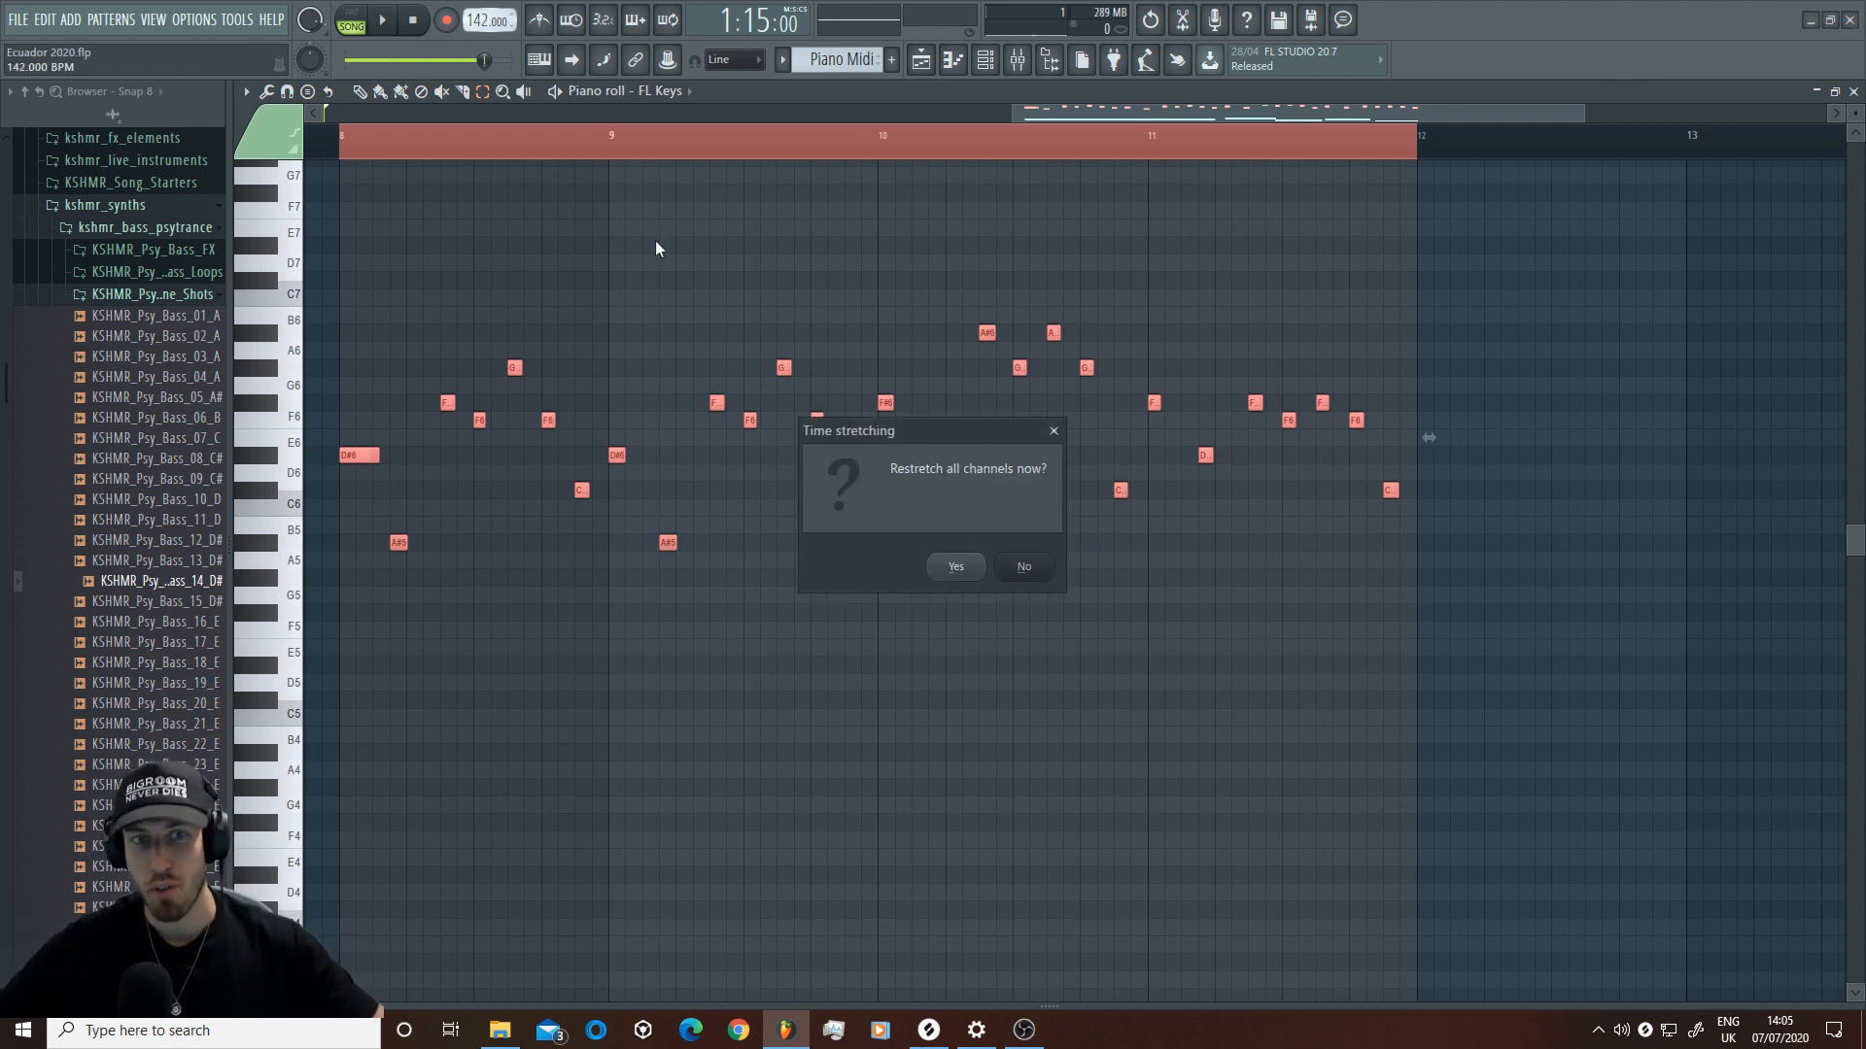
click(956, 568)
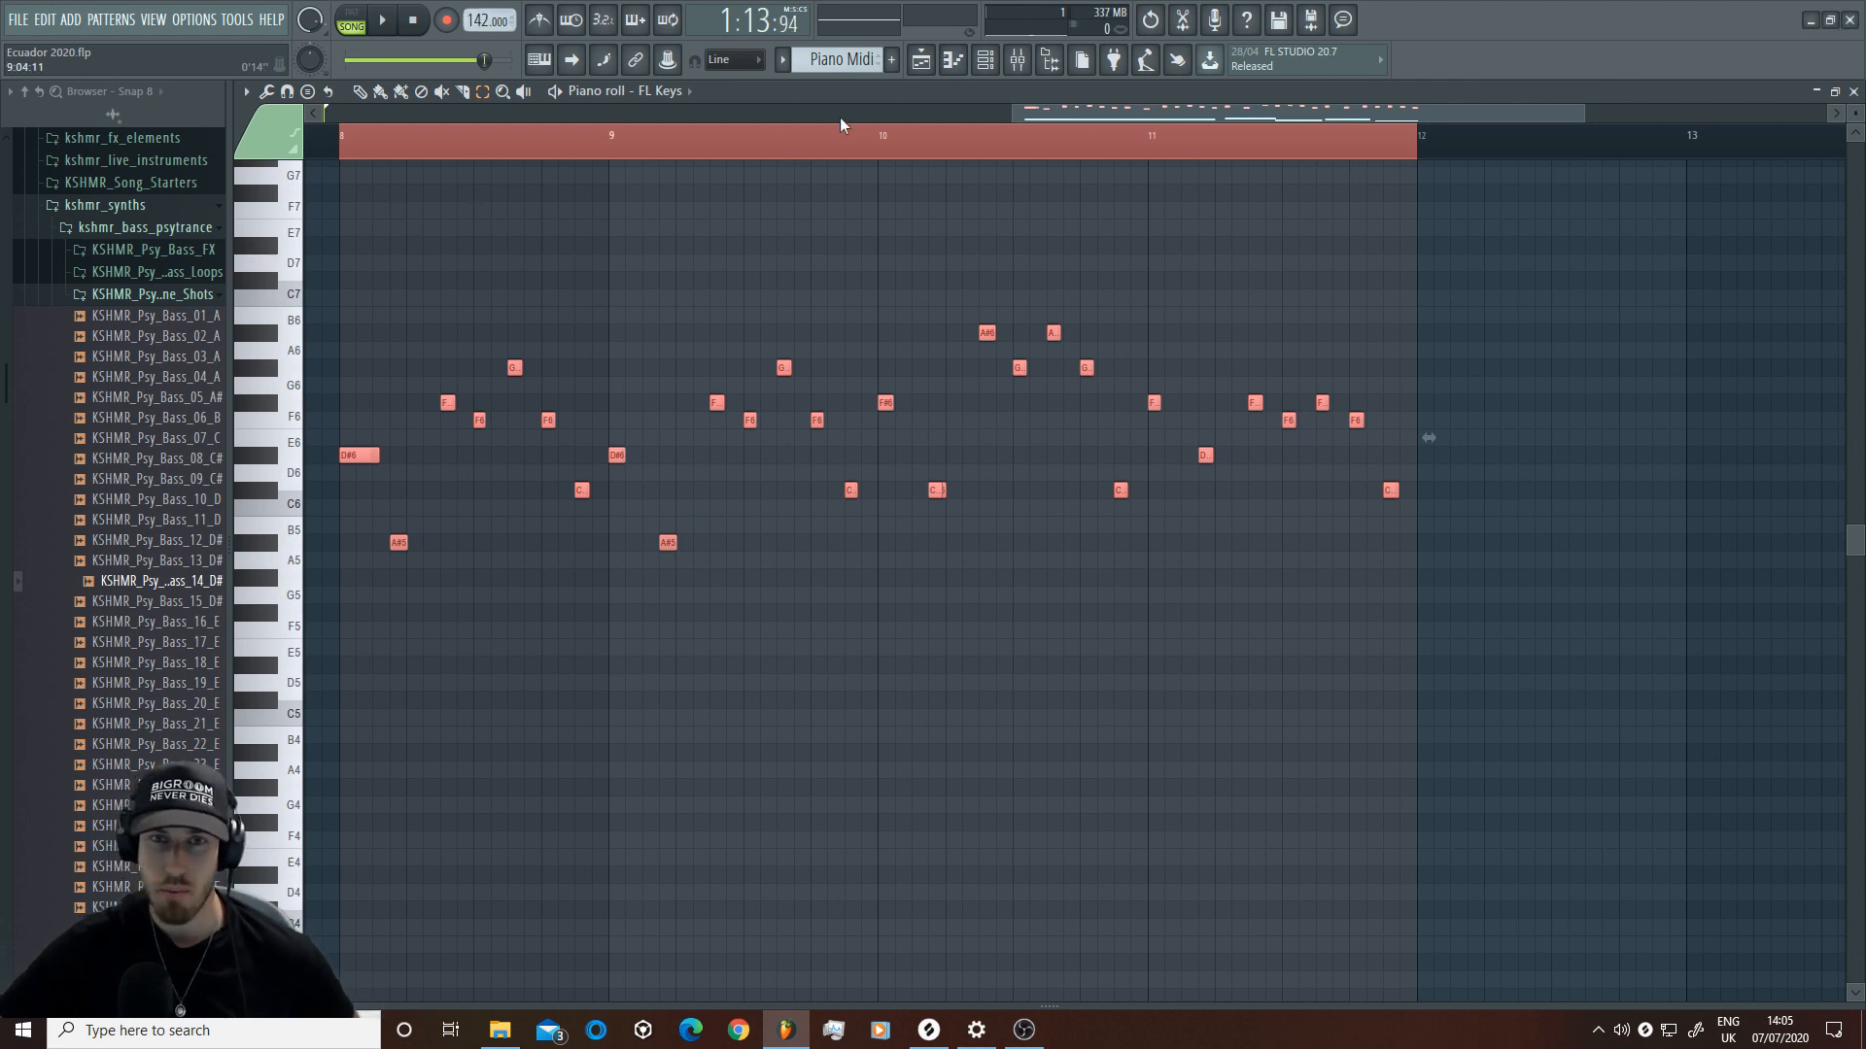
Step: Return to the playlist, and reopen the first Piano Midi clip to show its melody from bar 8 to 12
click(920, 60)
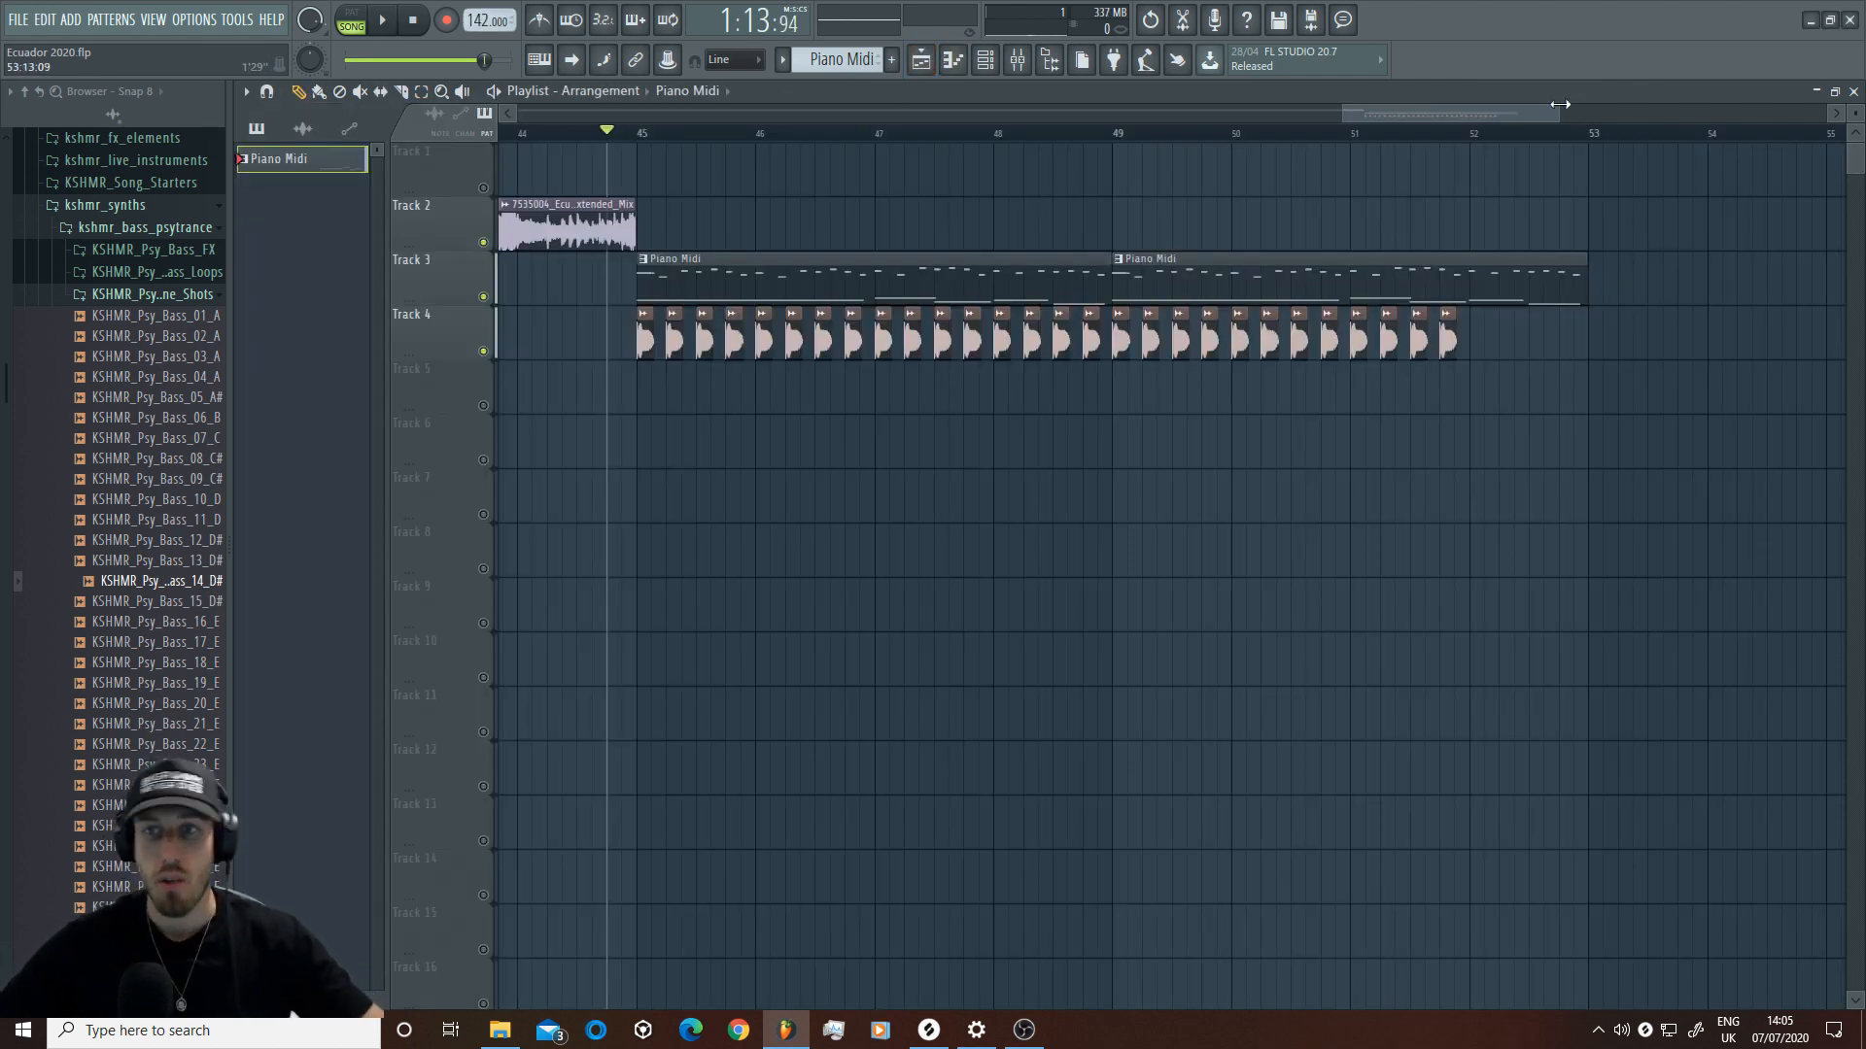
double_click(743, 277)
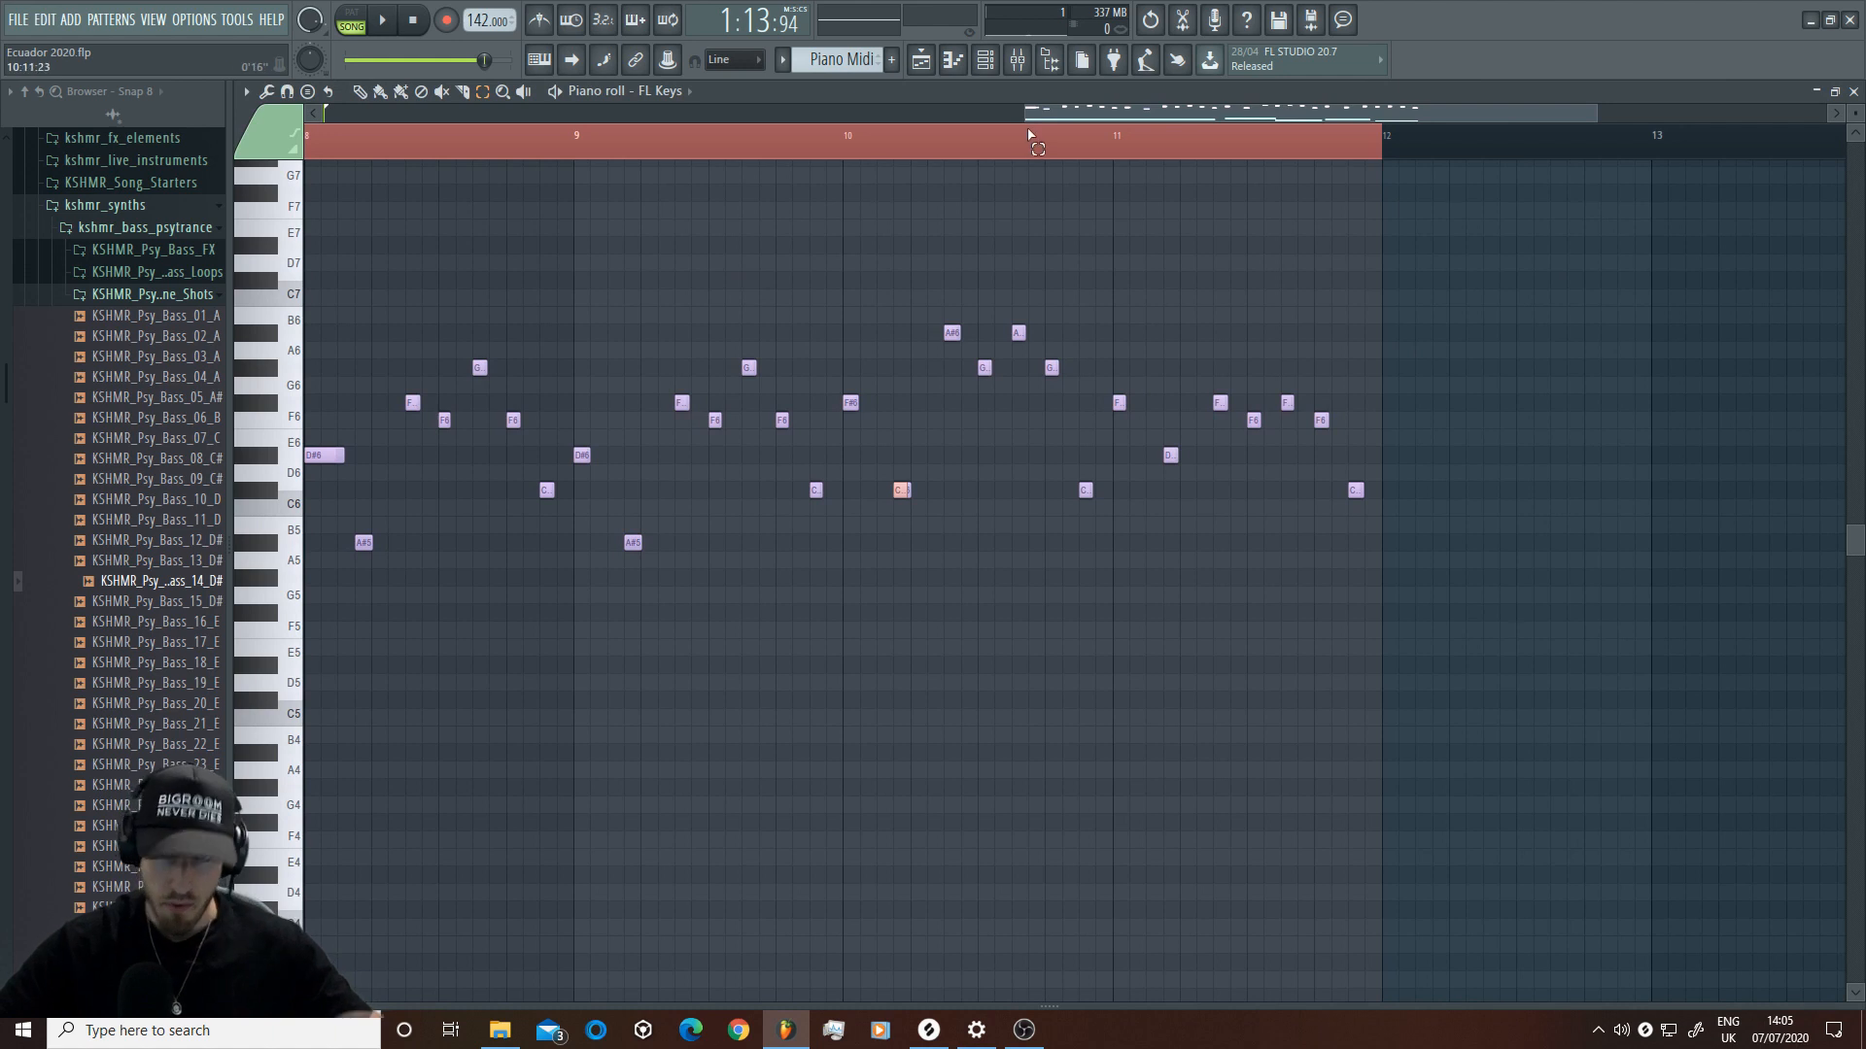
drag(1026, 109, 886, 107)
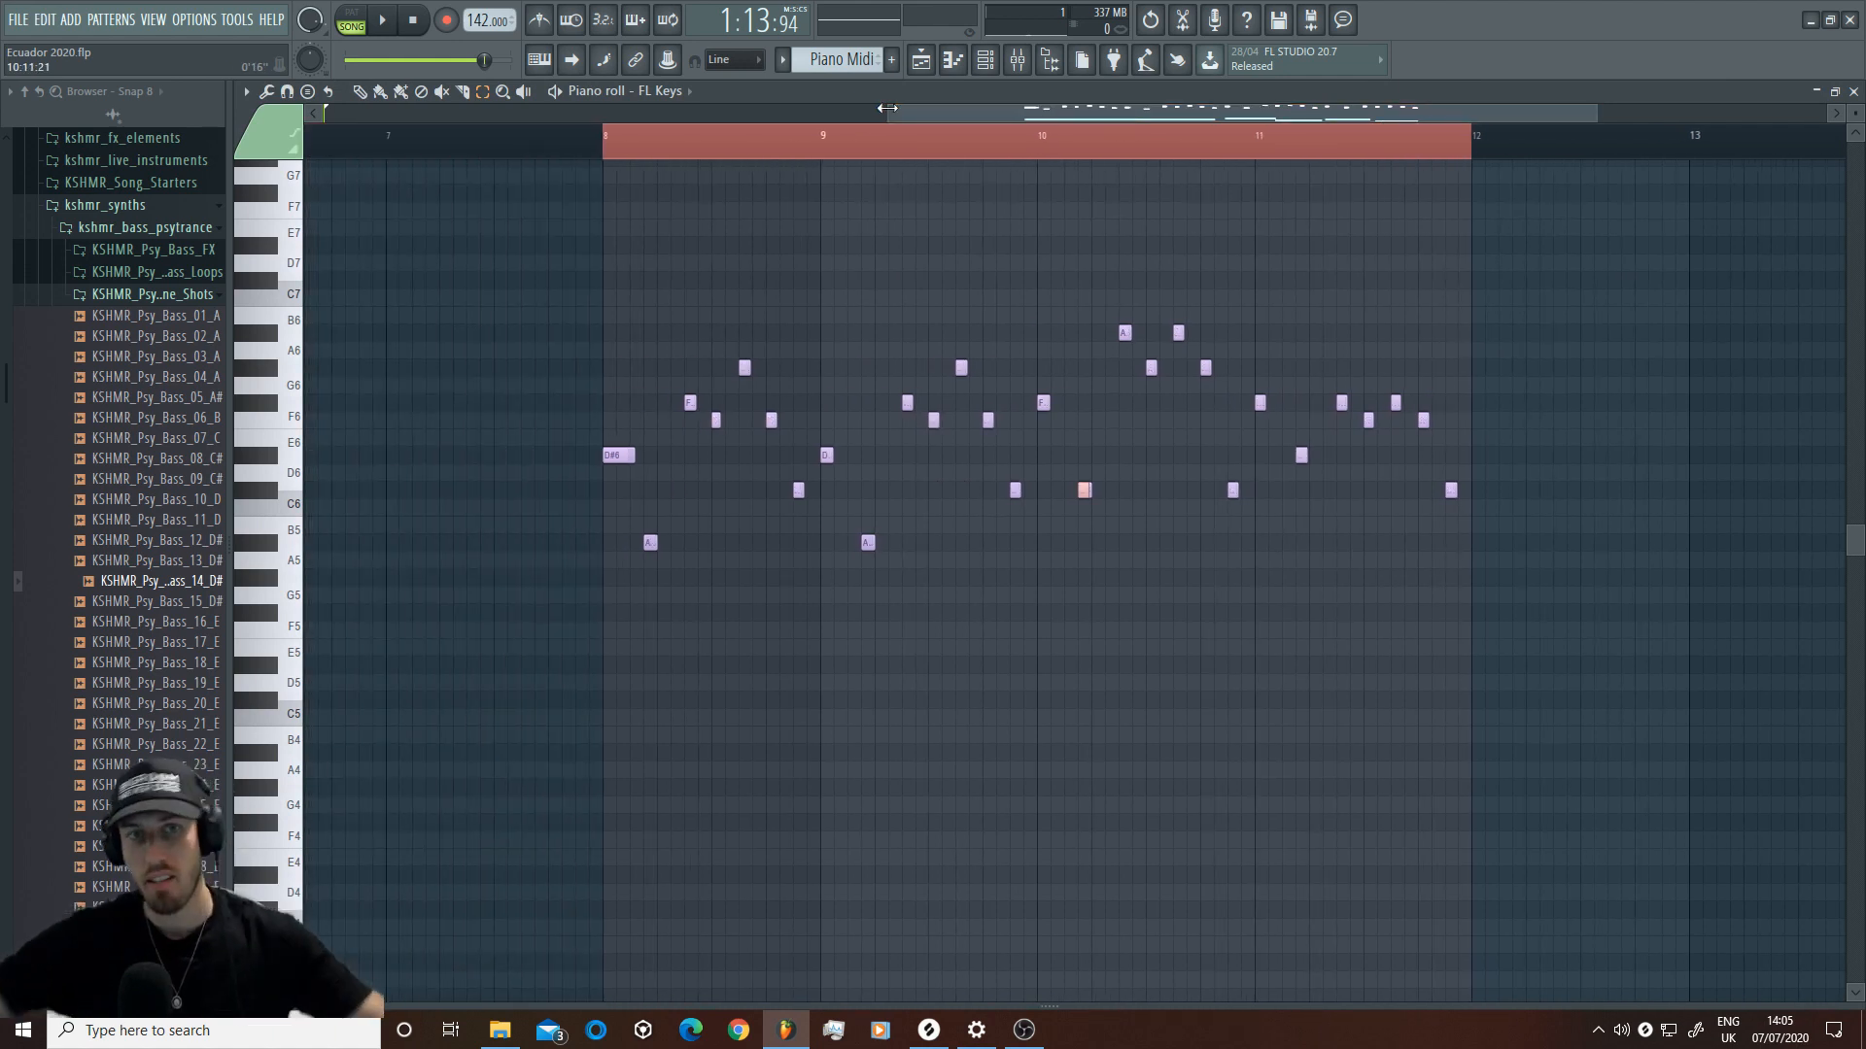
Step: Reopen the Piano Midi clip from the playlist and select all its melody notes between bars 8 and 12
click(933, 70)
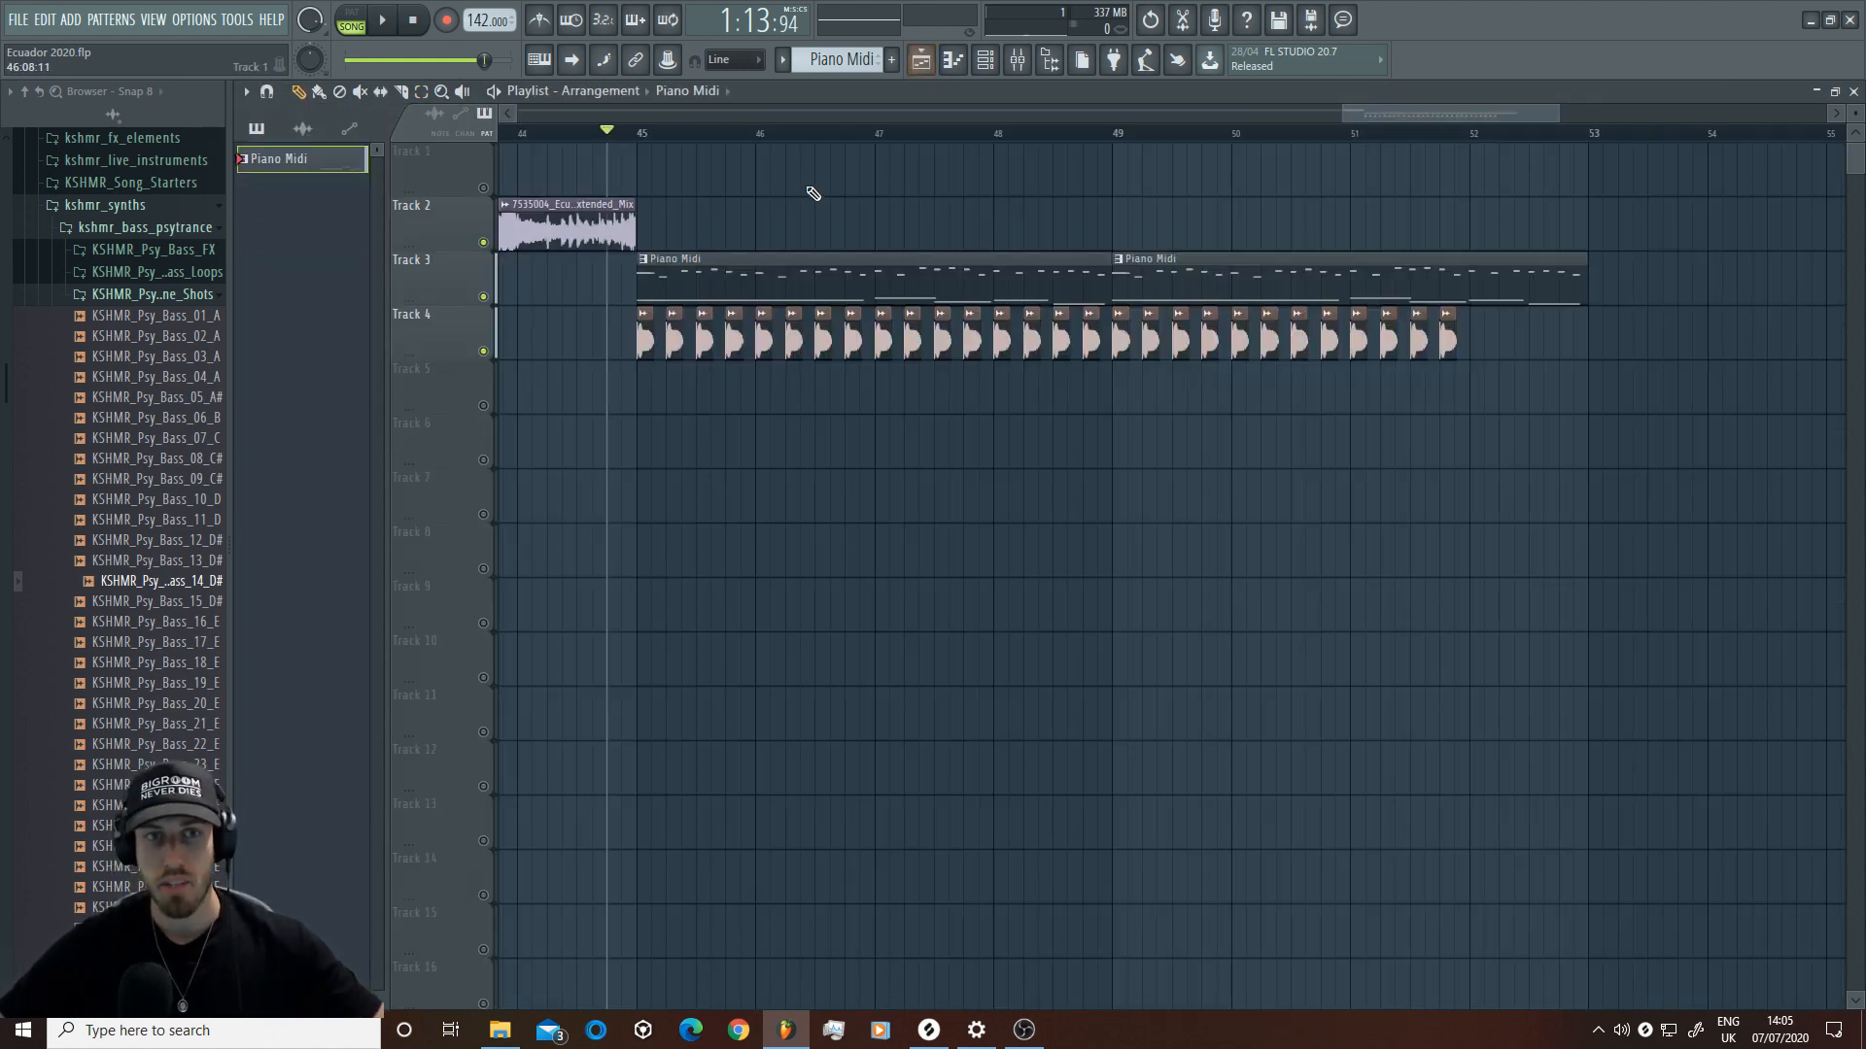
mouse_move(1454, 115)
mouse_down()
mouse_move(1523, 115)
mouse_move(1465, 110)
mouse_up()
double_click(820, 270)
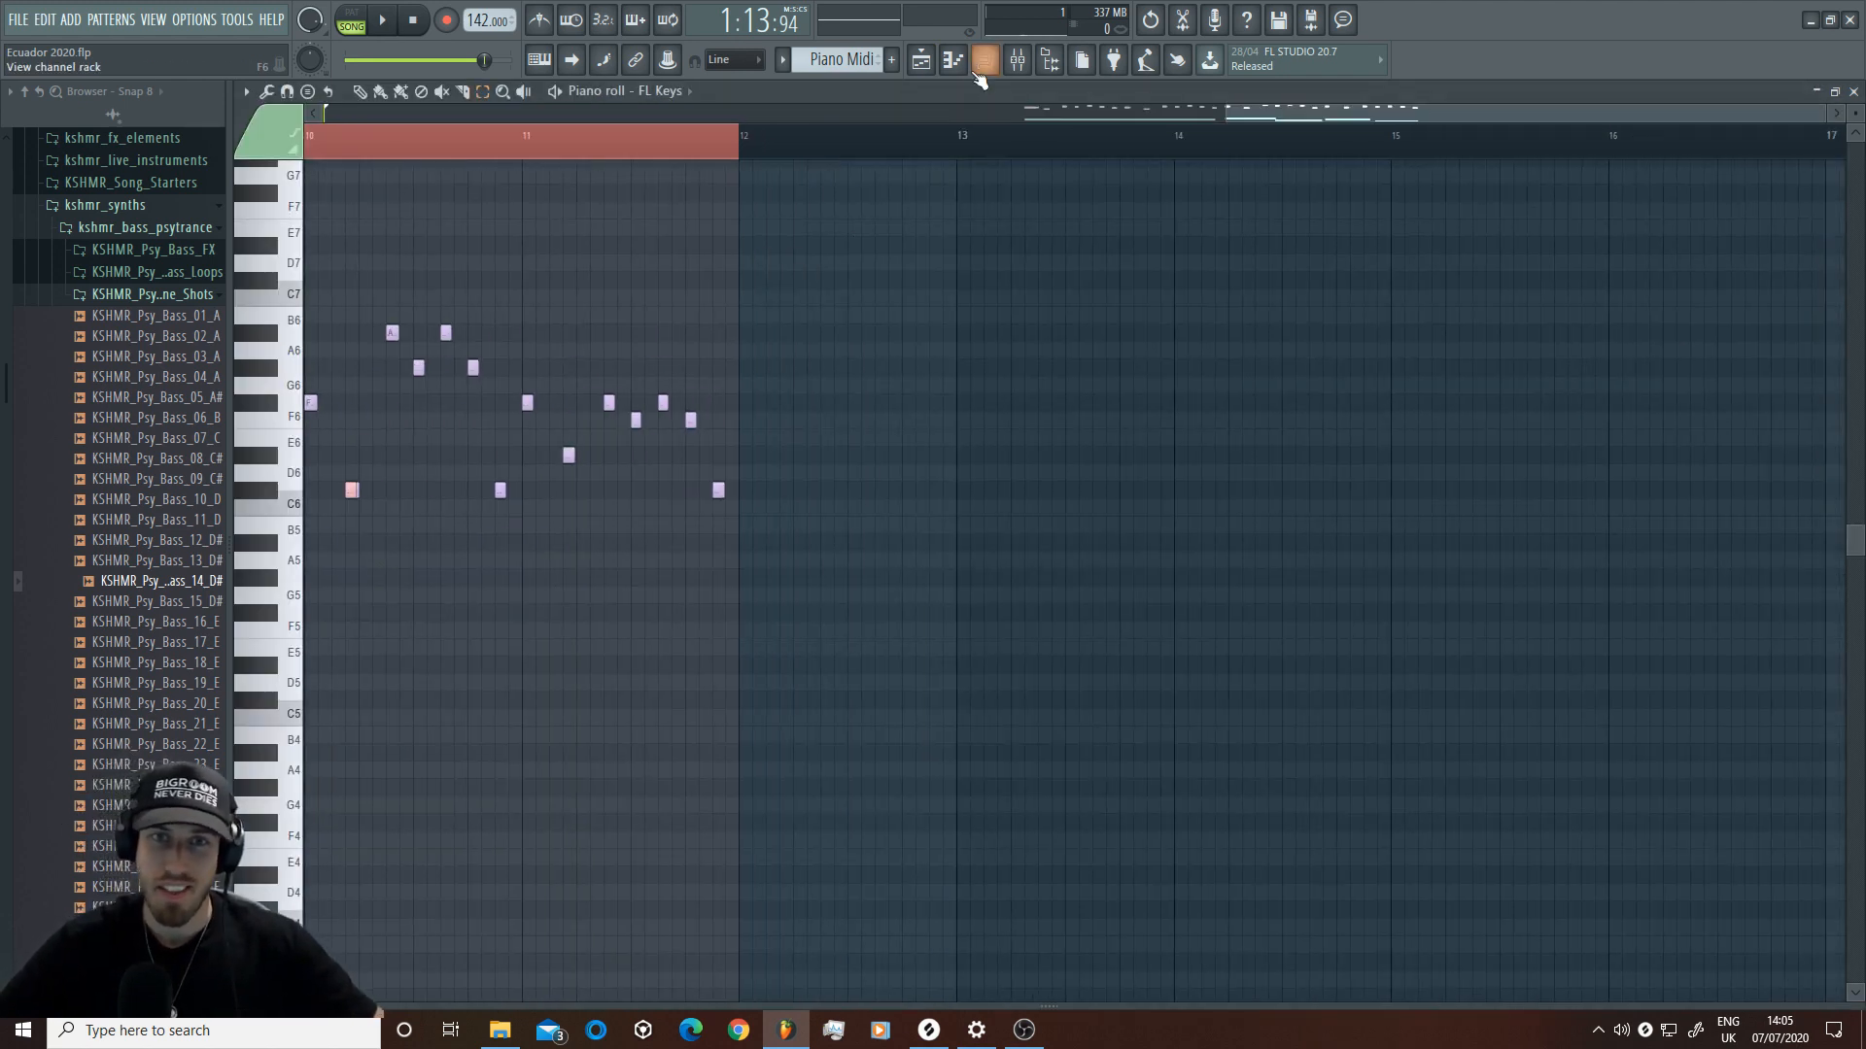
drag(1227, 114, 763, 115)
drag(1423, 633, 623, 333)
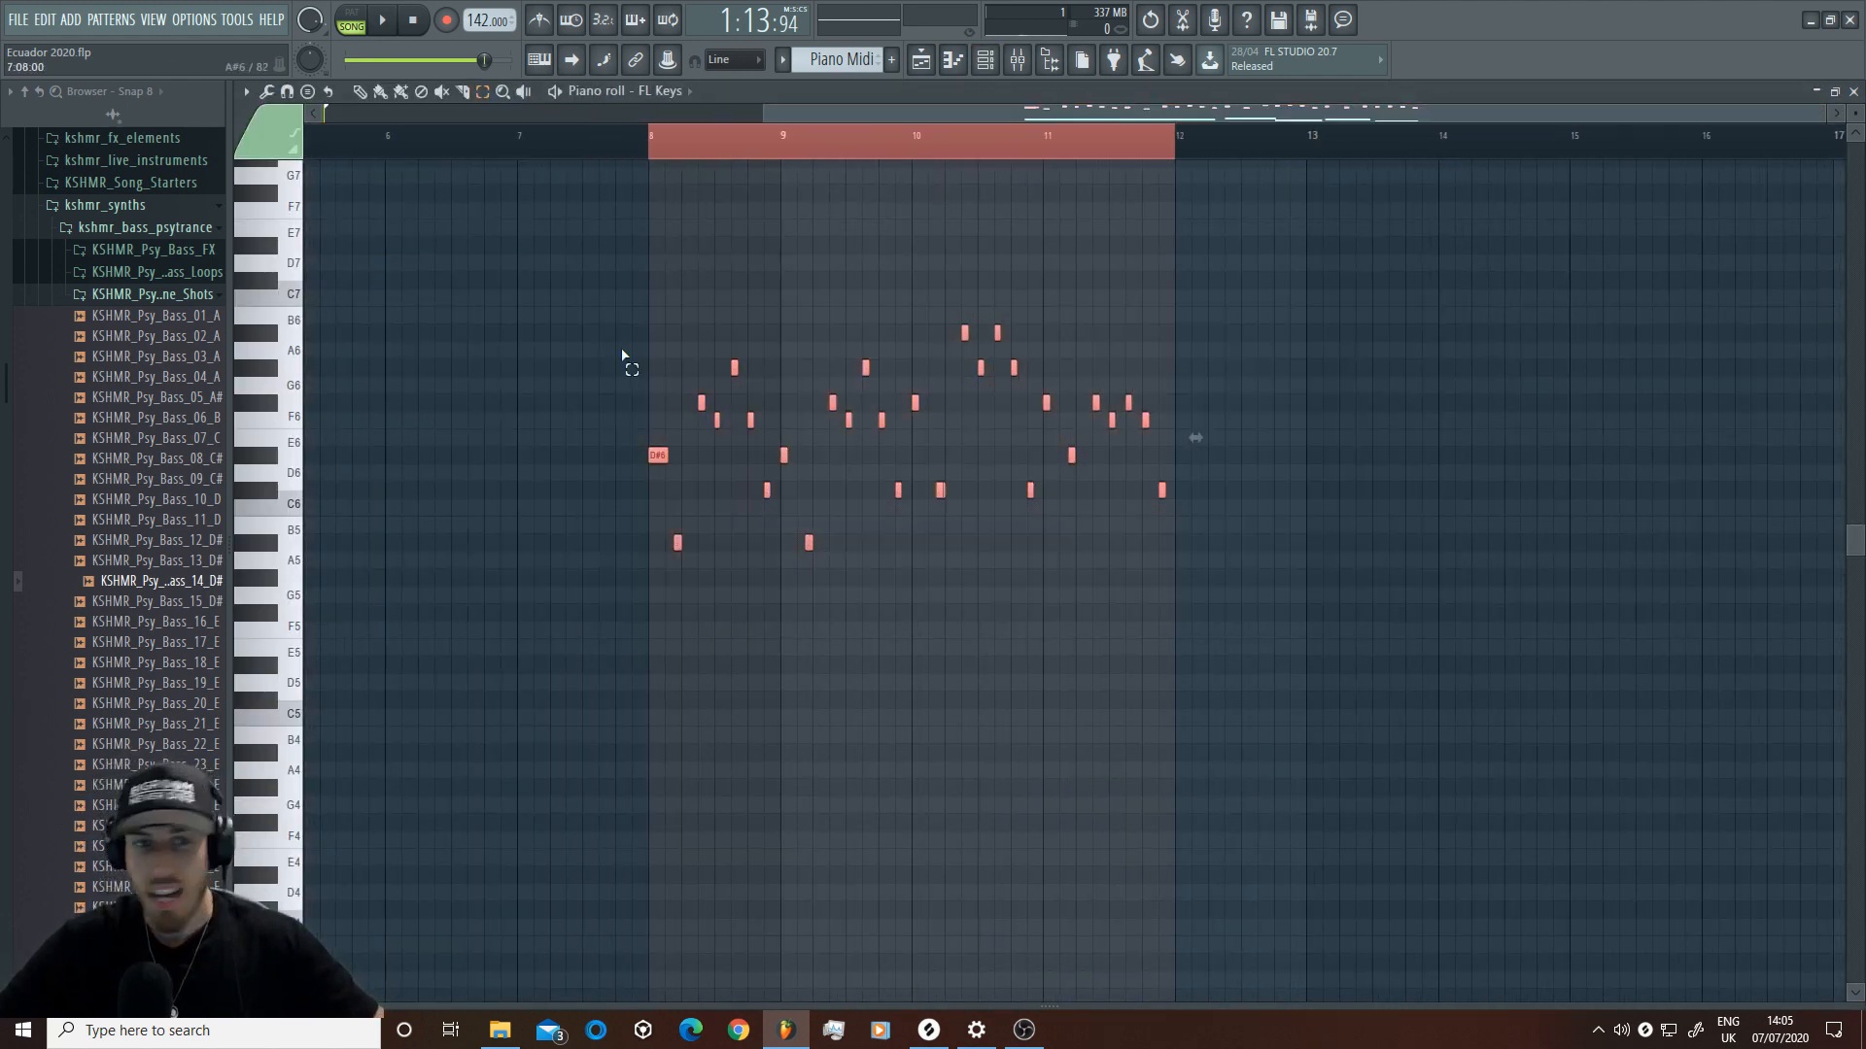
scroll(885, 389, down, 4)
scroll(885, 388, up, 3)
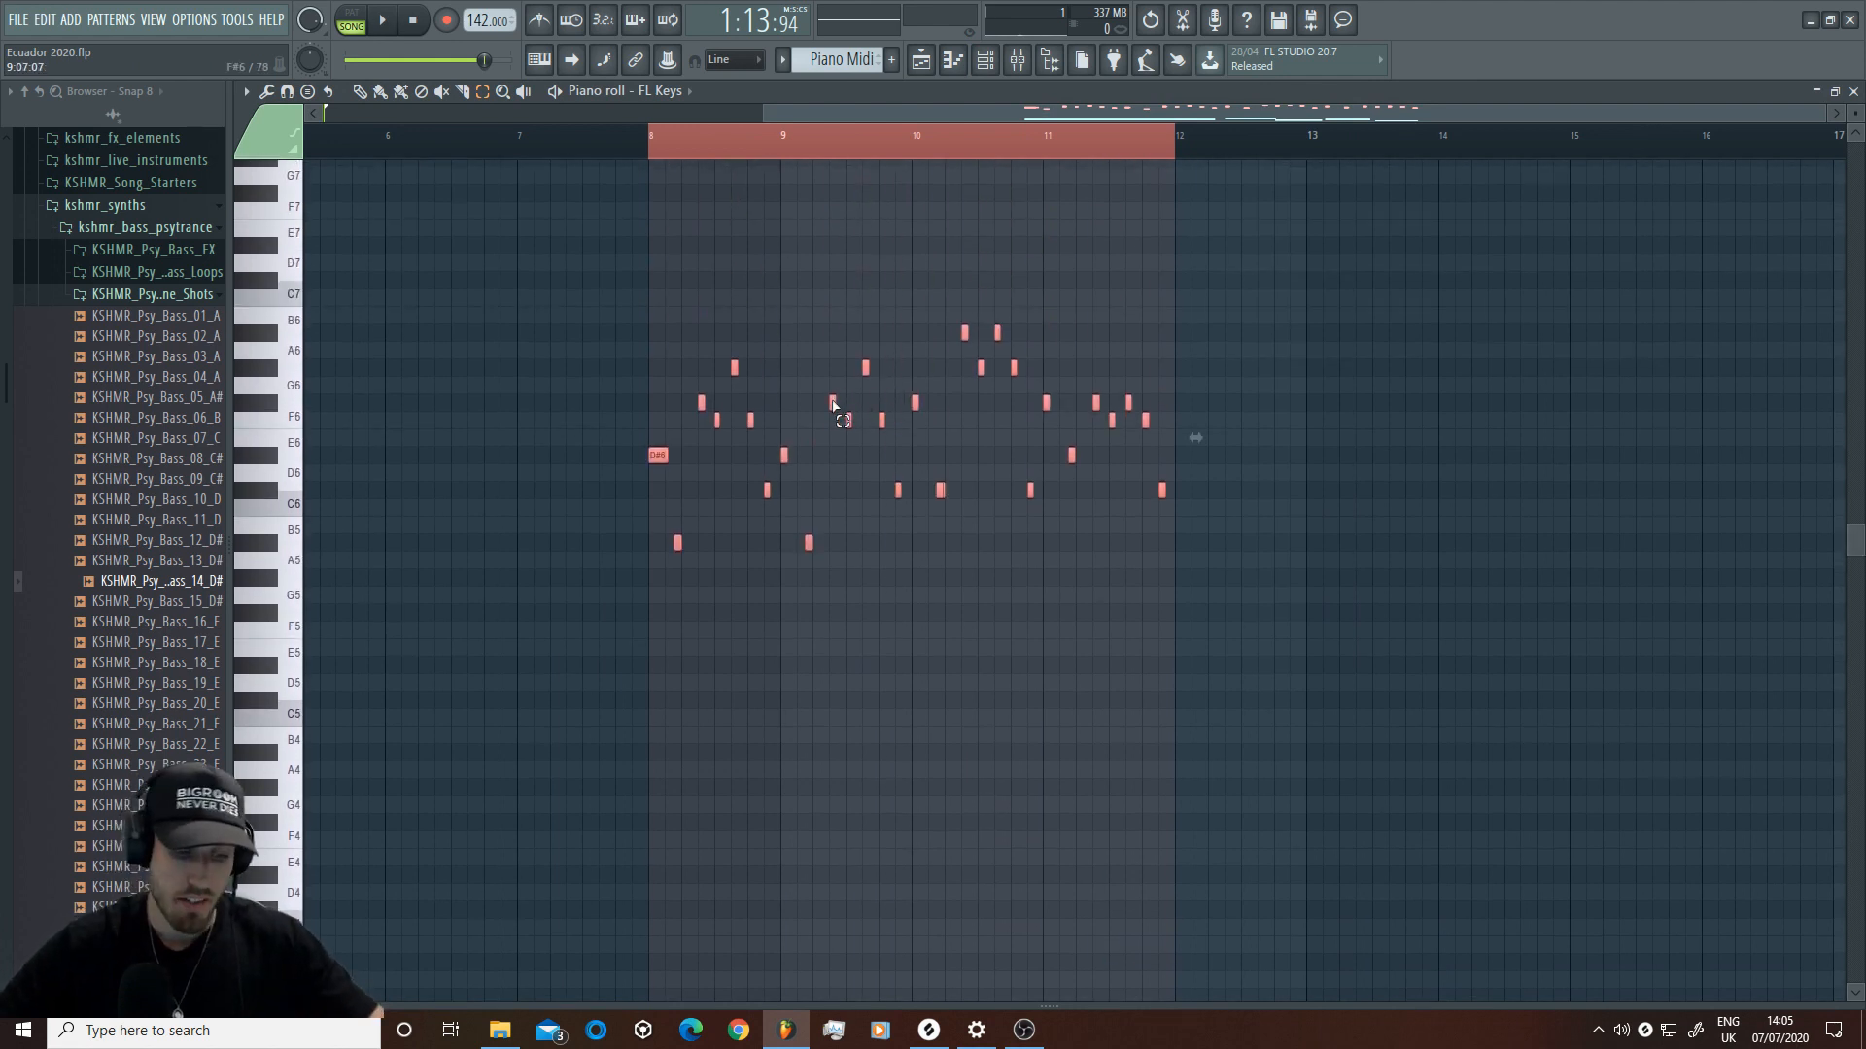
Step: Insert a new empty pattern after Piano Midi and add a Nexus 2 instrument to it
click(984, 60)
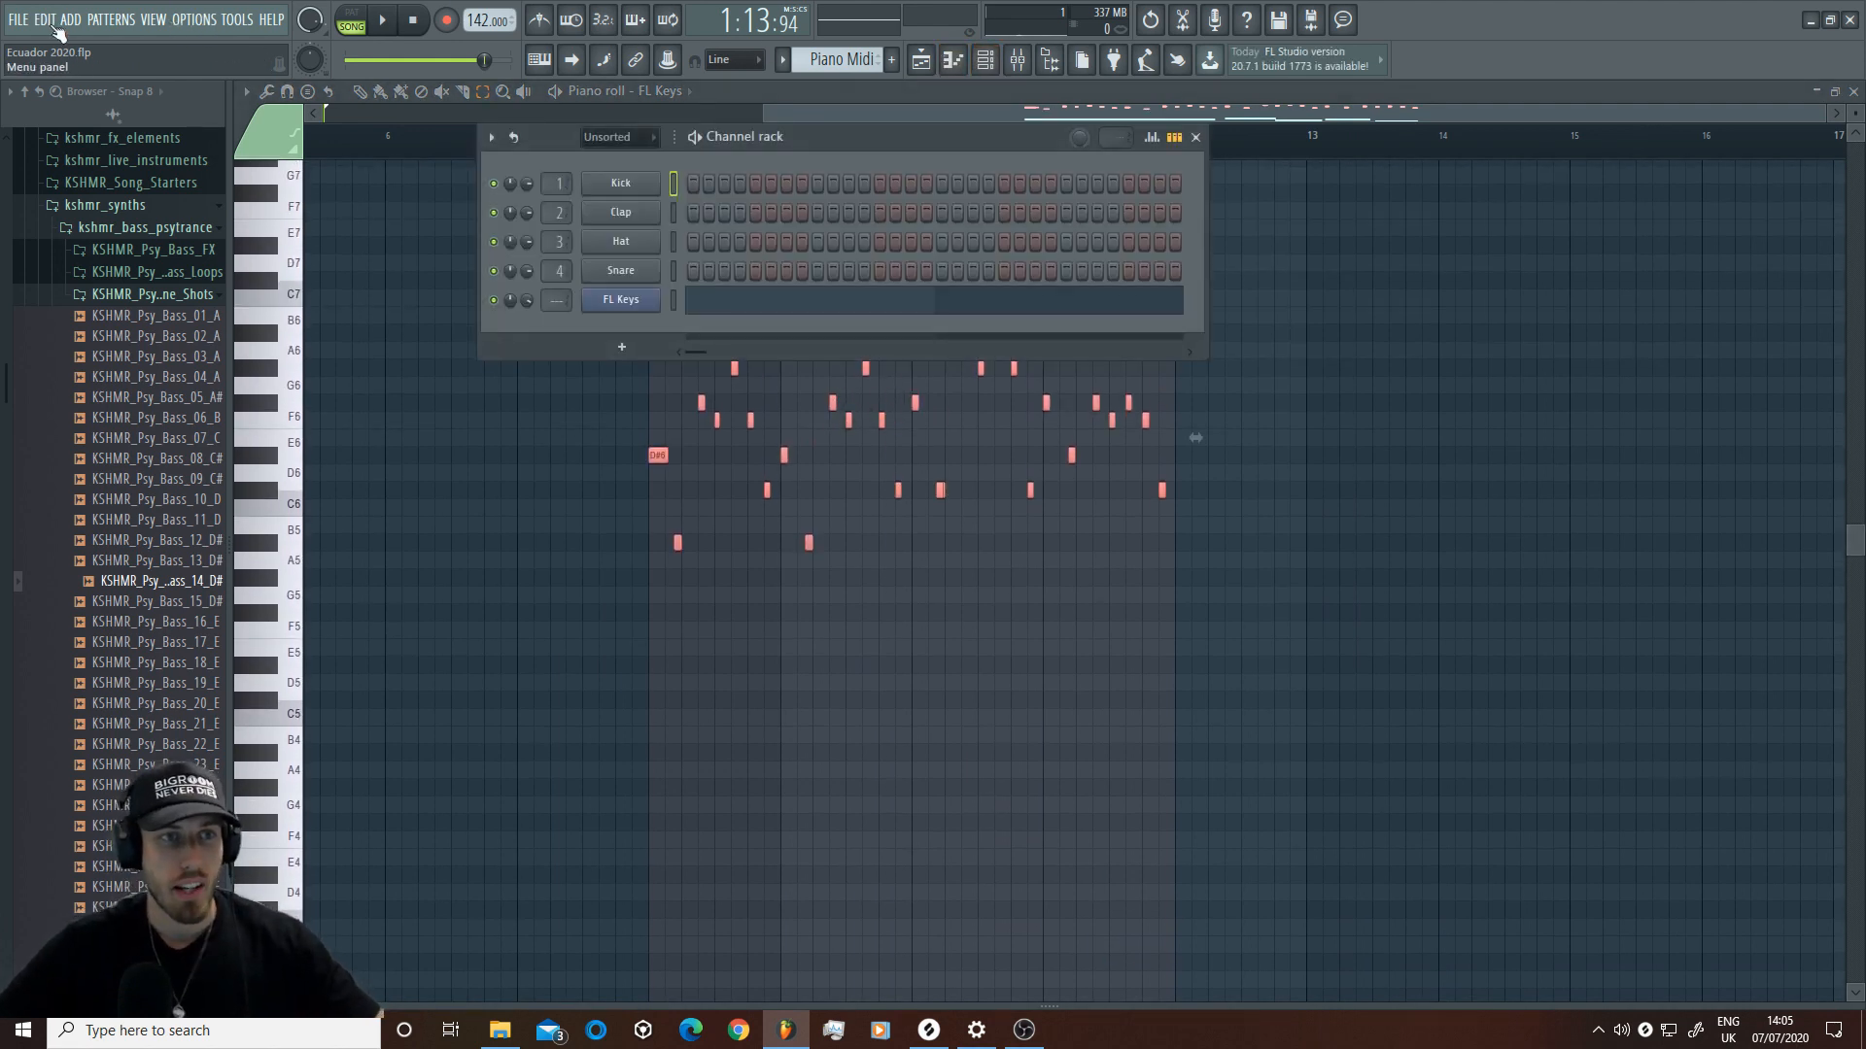
click(842, 59)
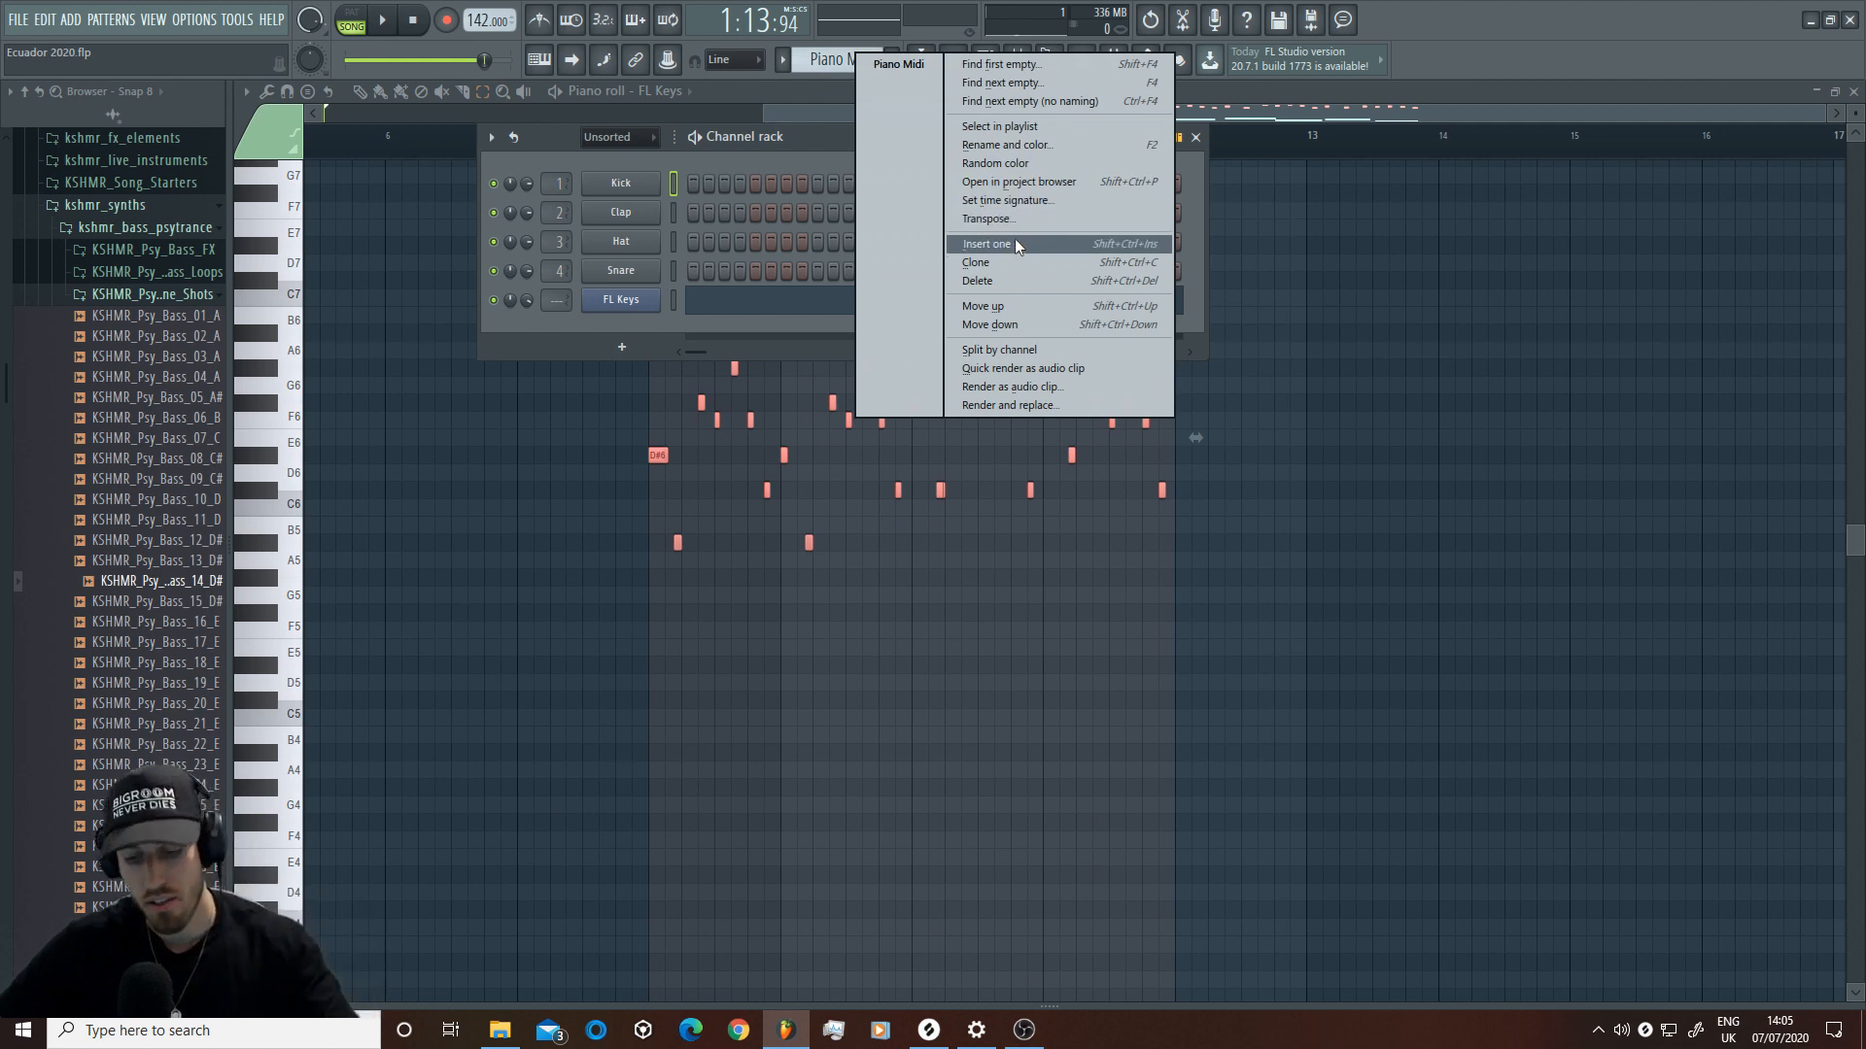
click(1015, 241)
click(70, 20)
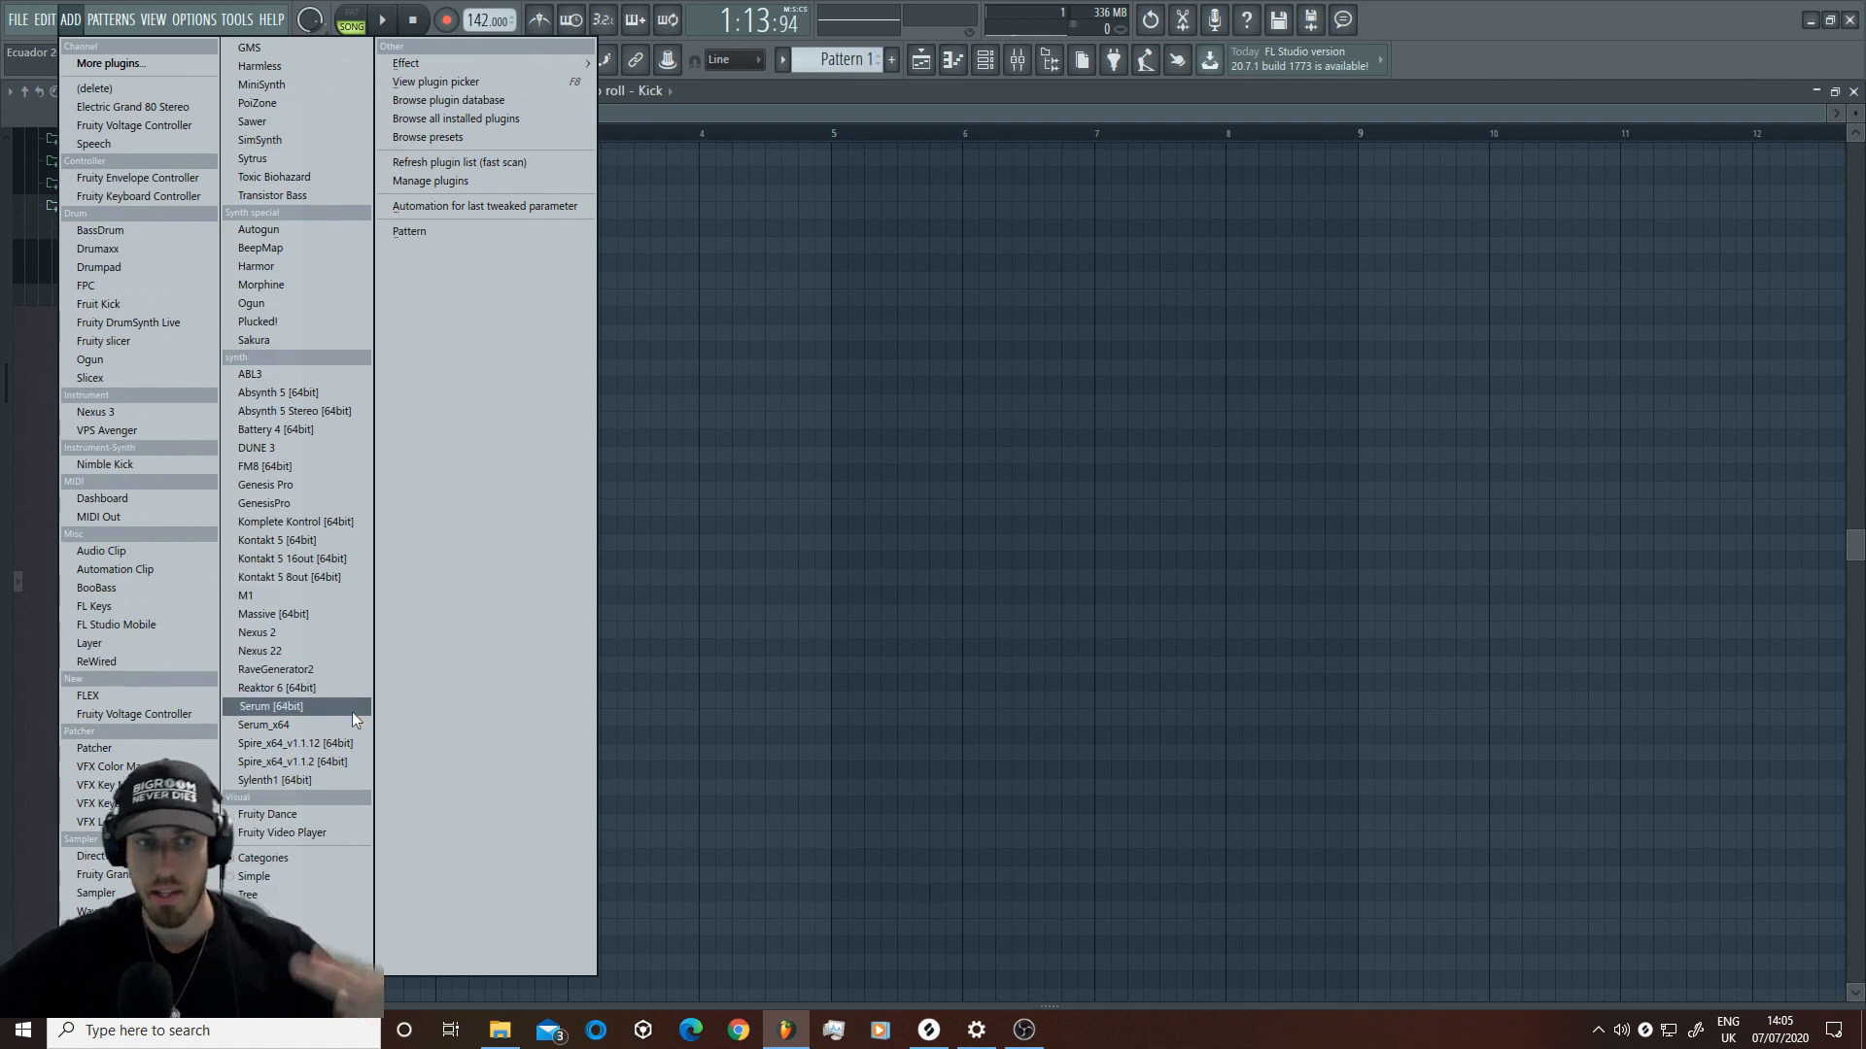
click(292, 633)
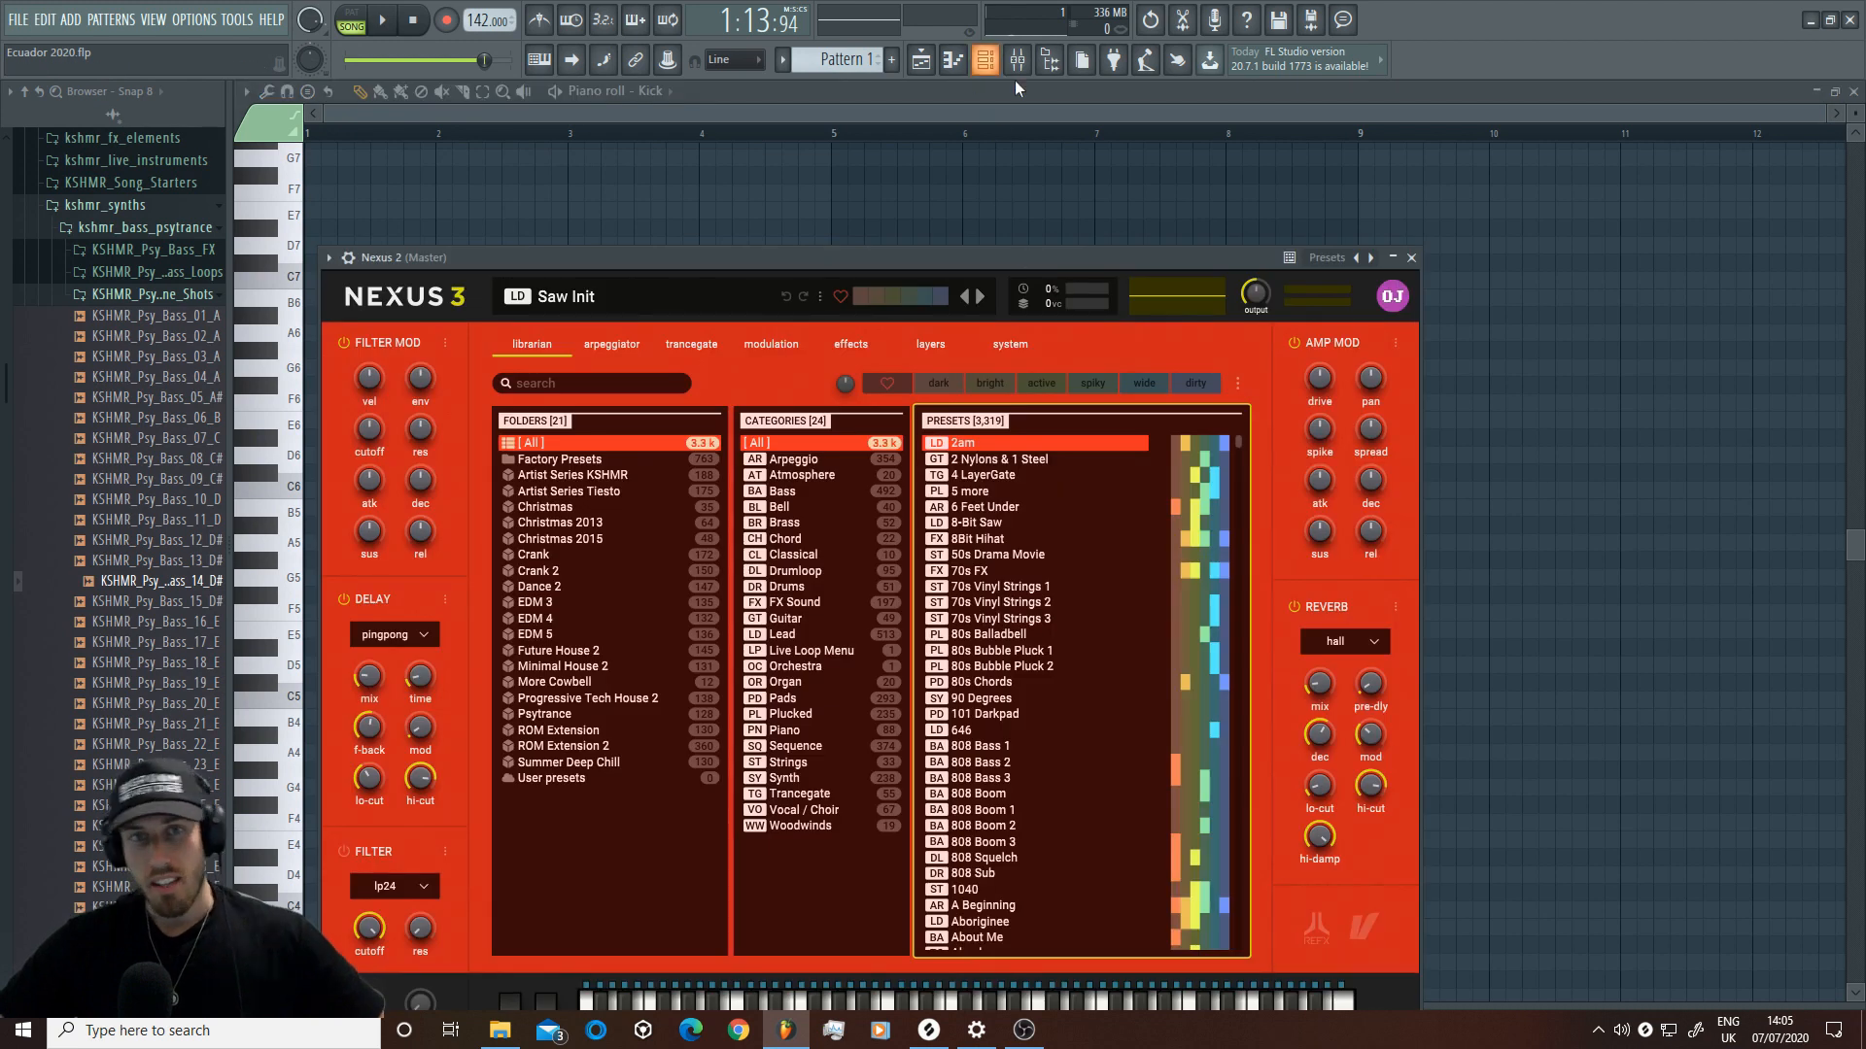
Step: Open the Nexus 2 piano roll in the new pattern, paste the melody at bar 1, and fit its four bars in view
click(985, 59)
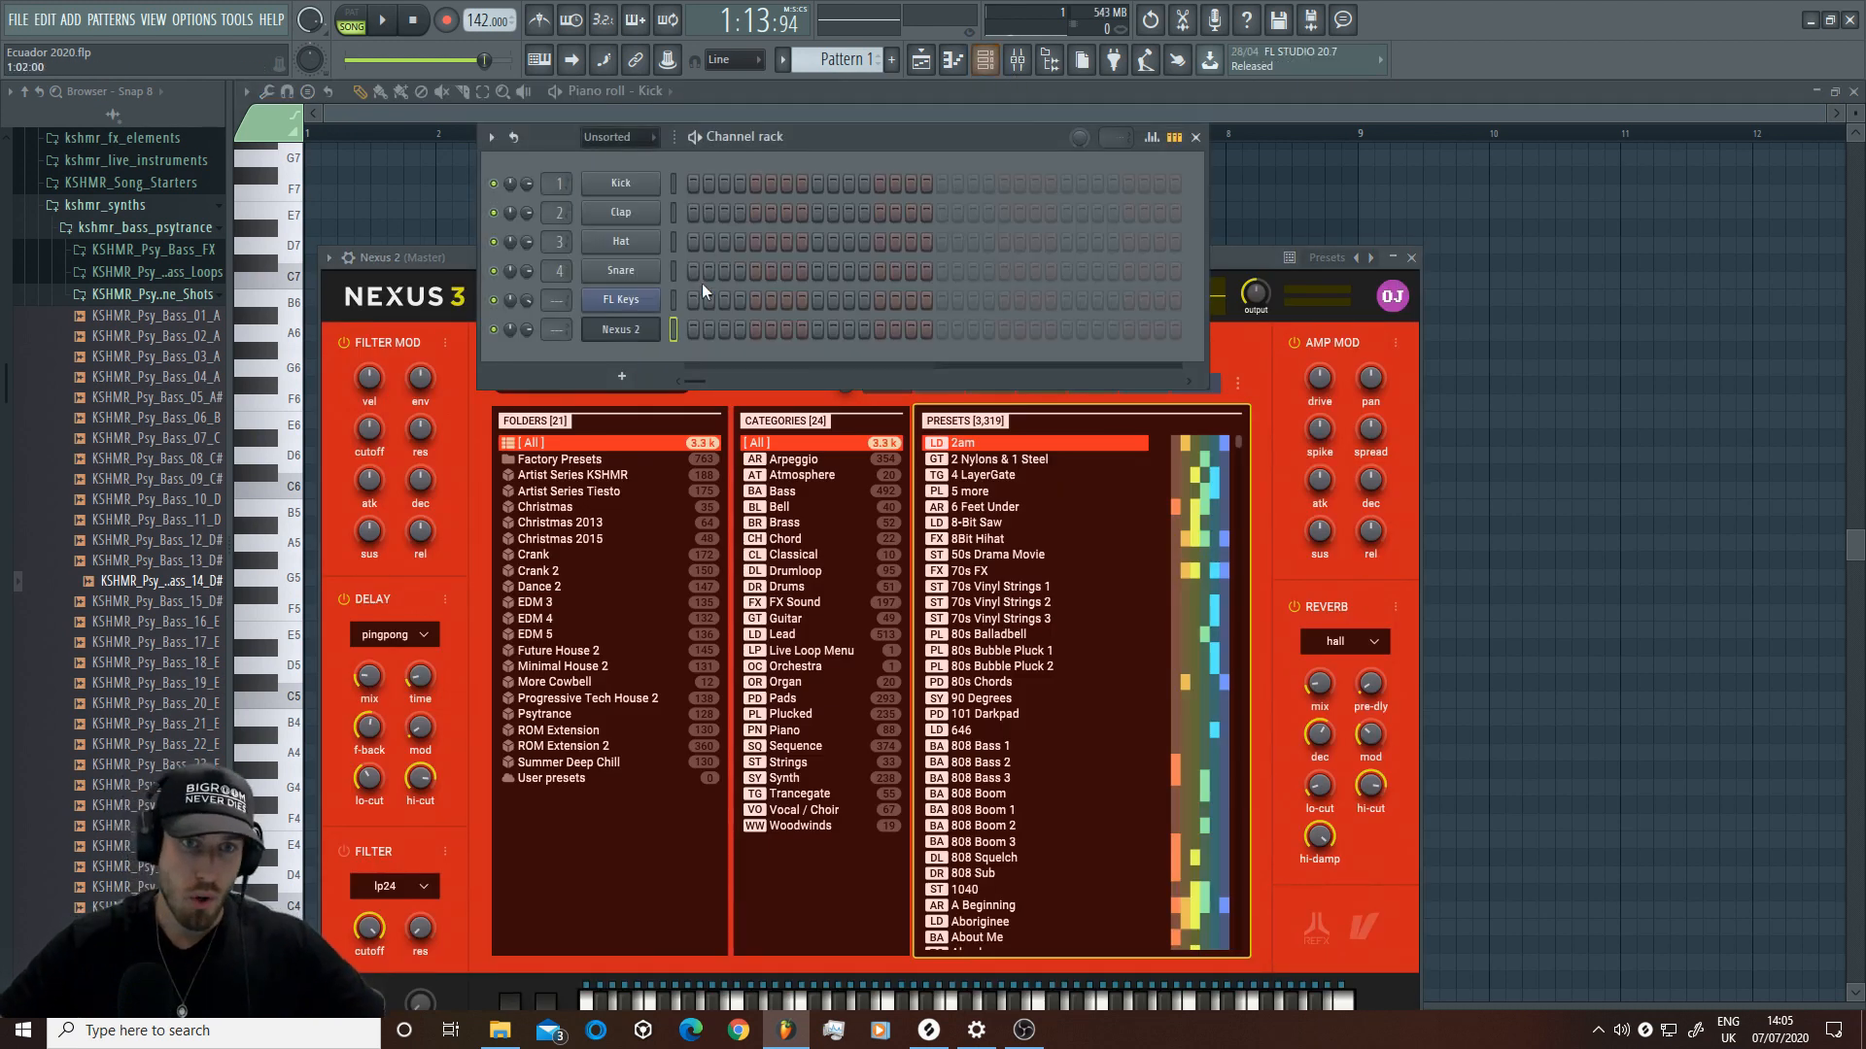
right_click(643, 329)
click(708, 340)
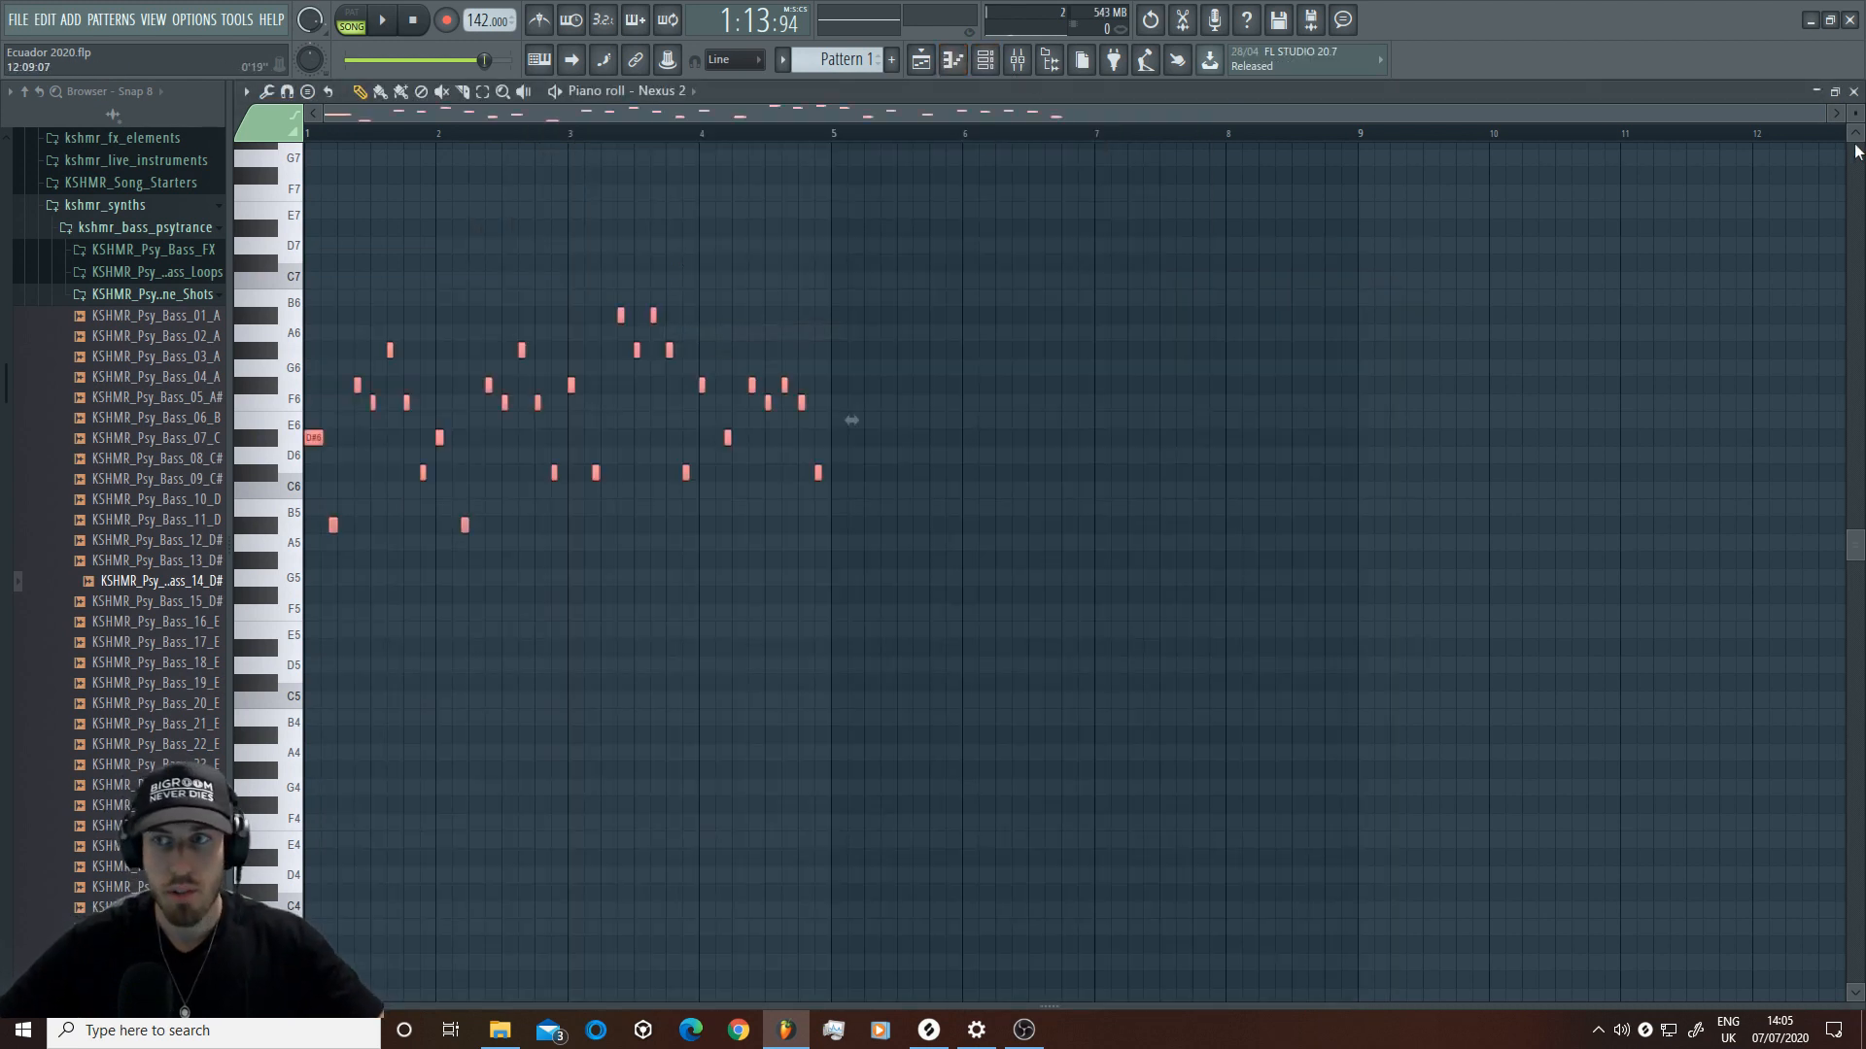
drag(1820, 112, 1341, 112)
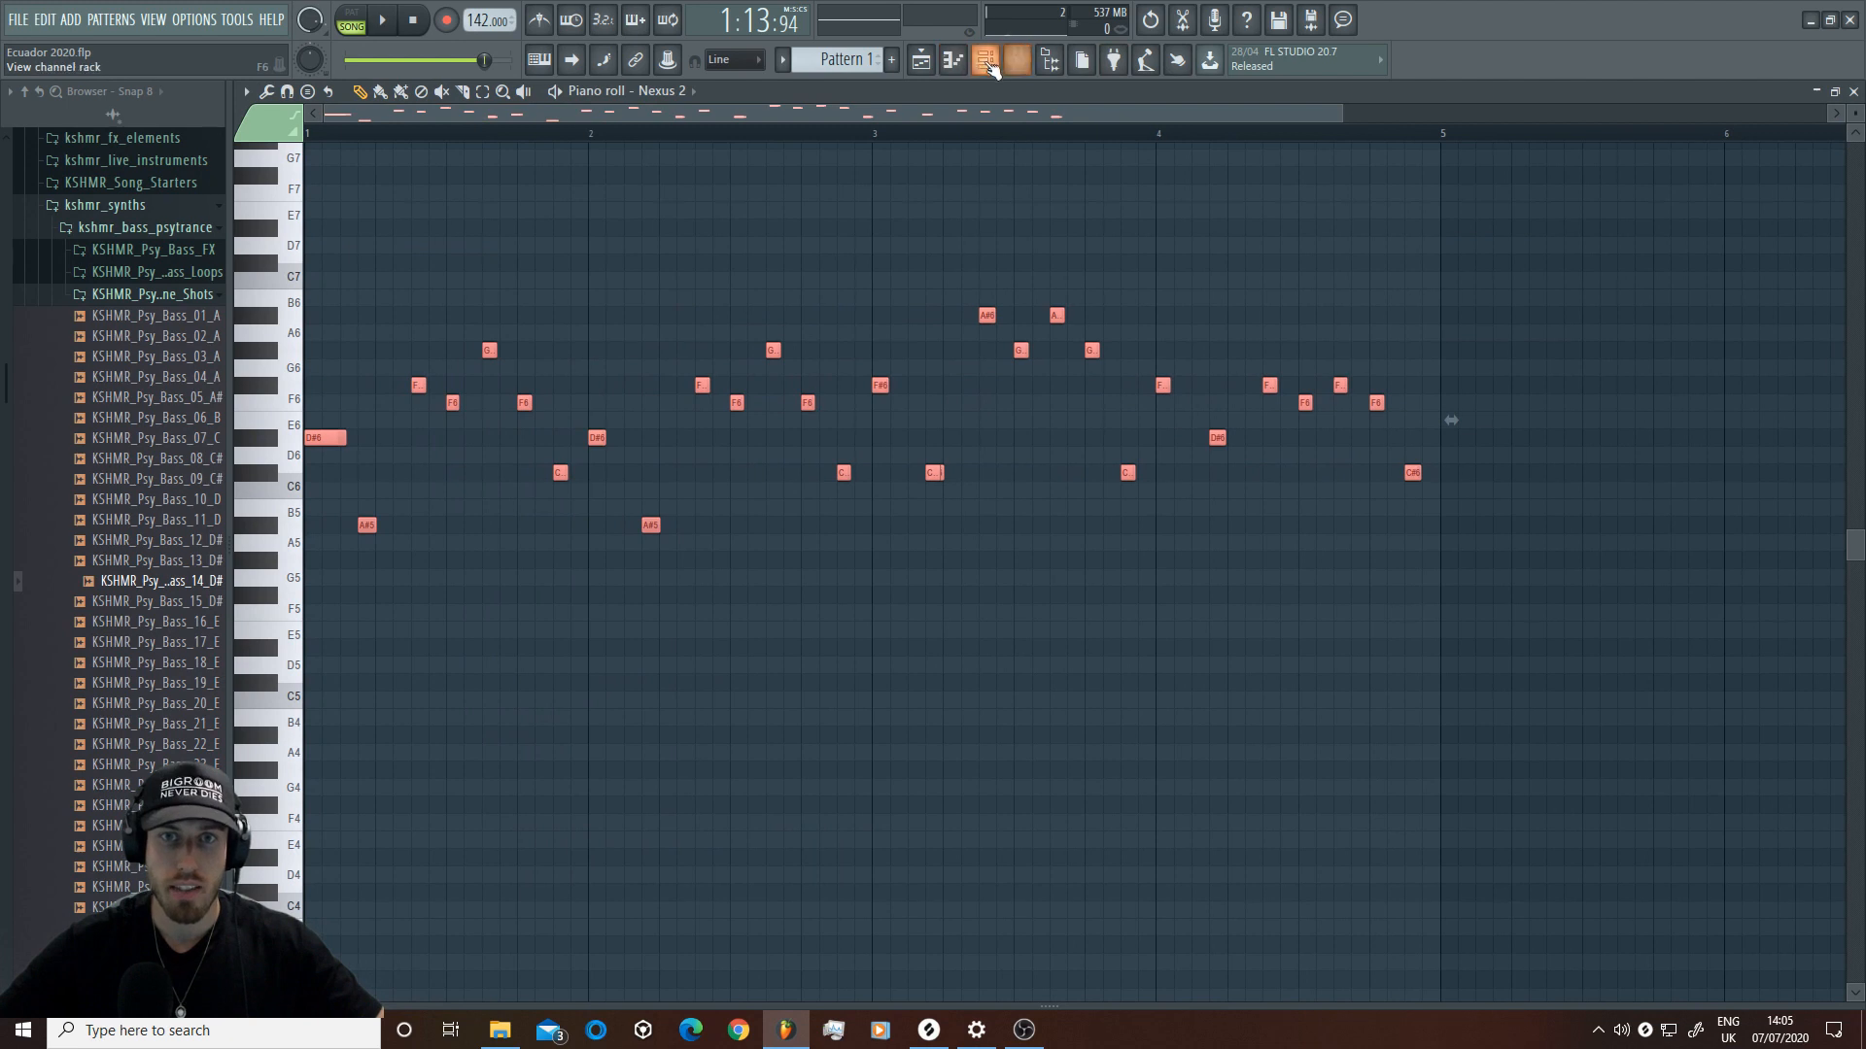
Step: Load the Radar lead preset from the EDM 5 folder in Nexus 2 and play the melody in pattern mode
click(984, 59)
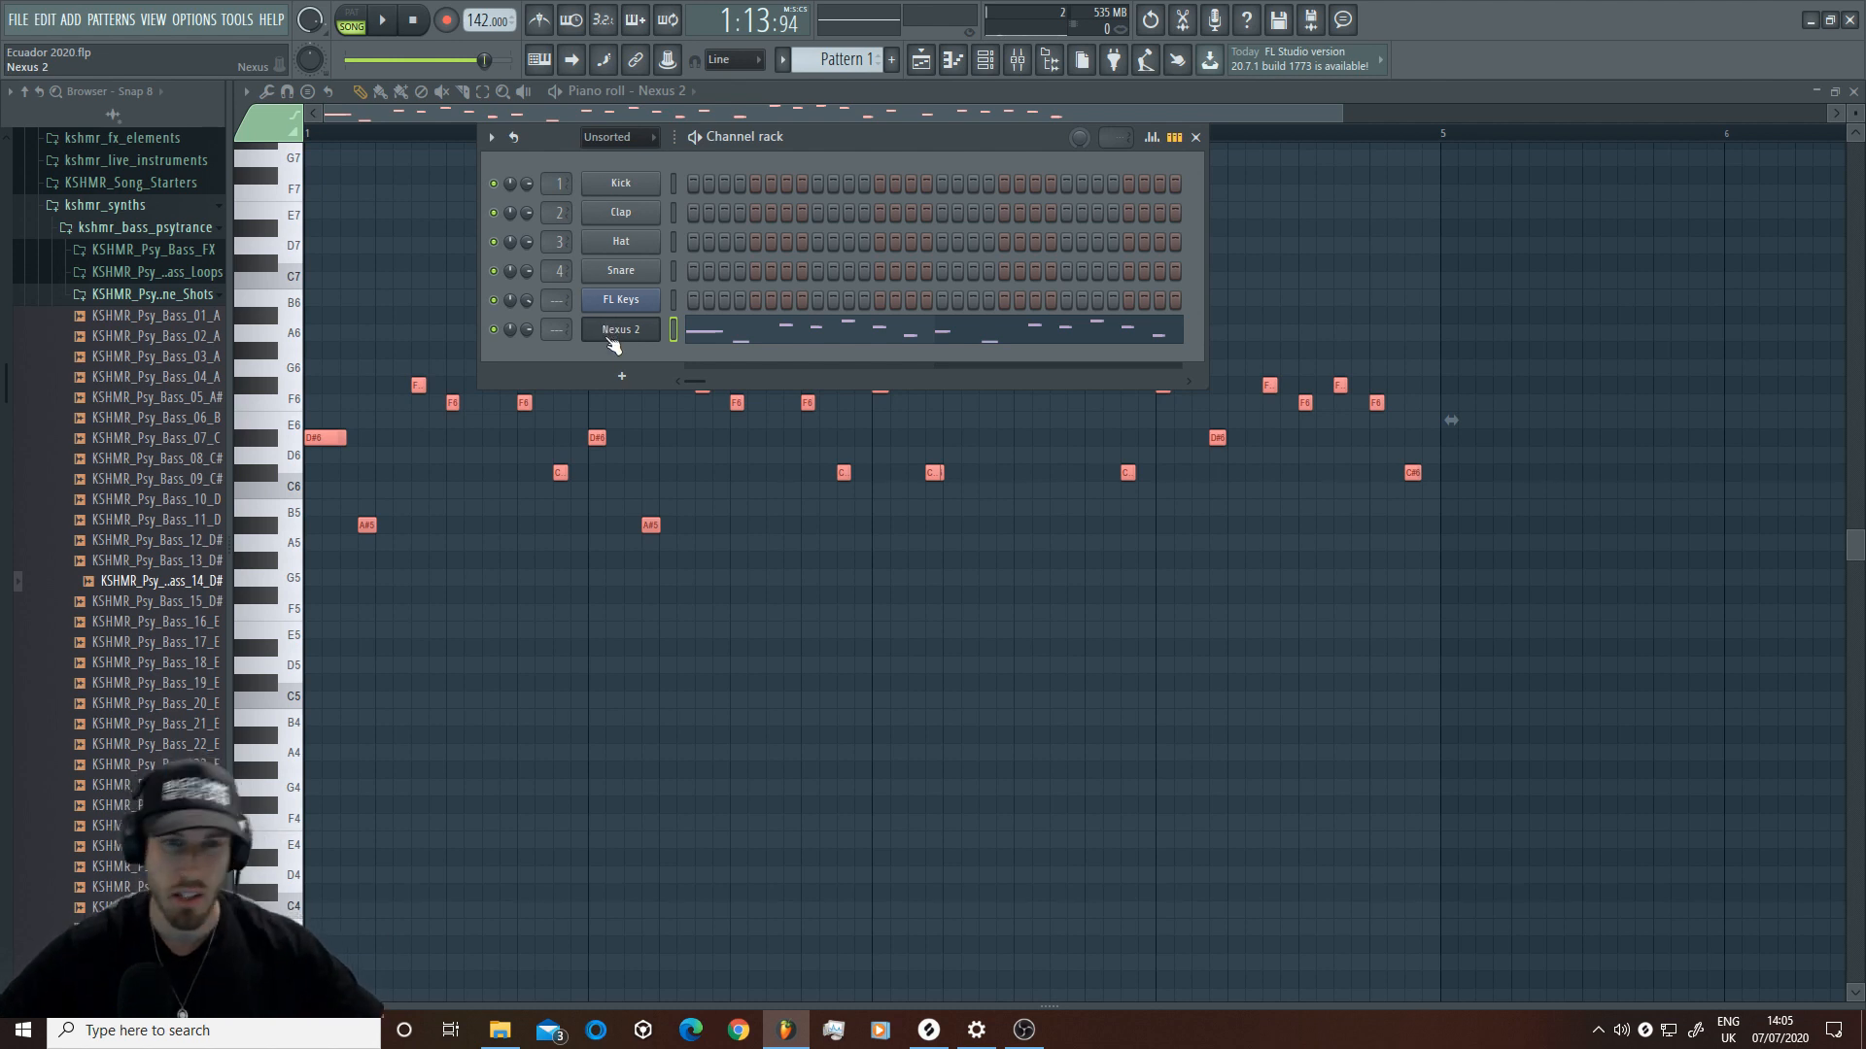
click(351, 17)
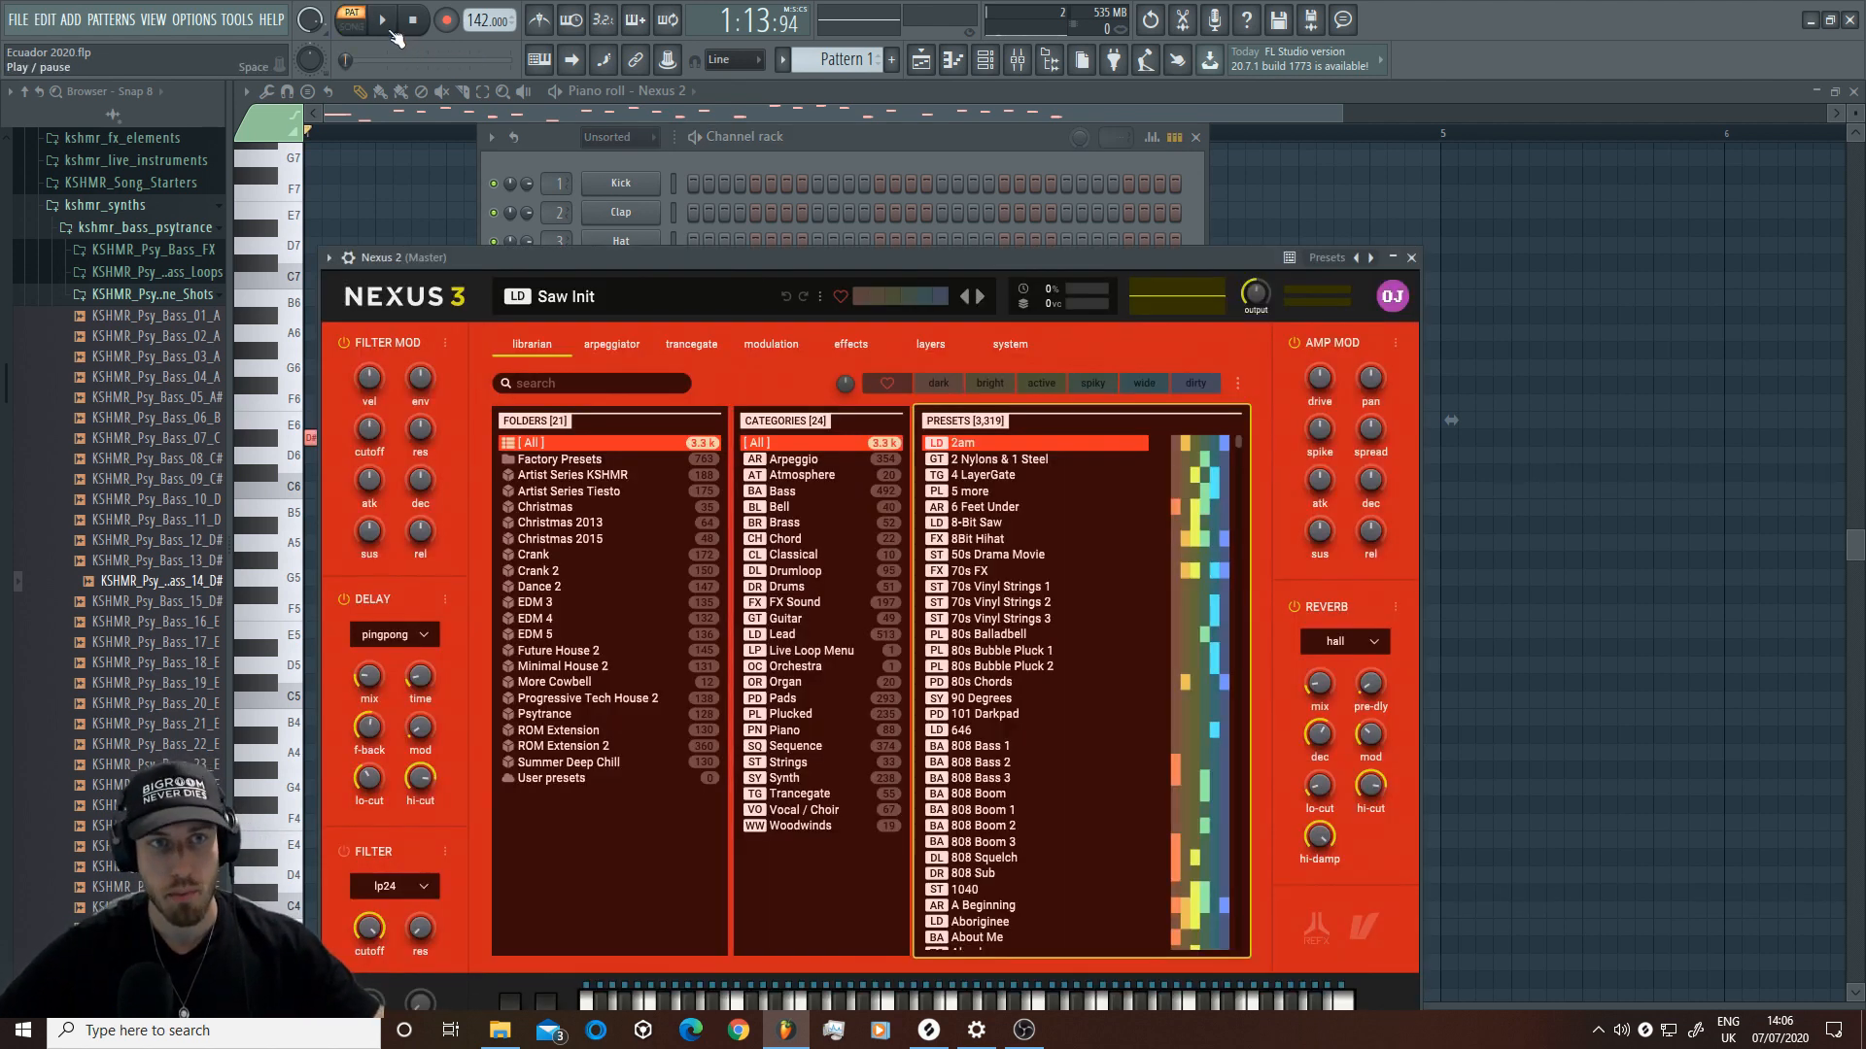
click(576, 633)
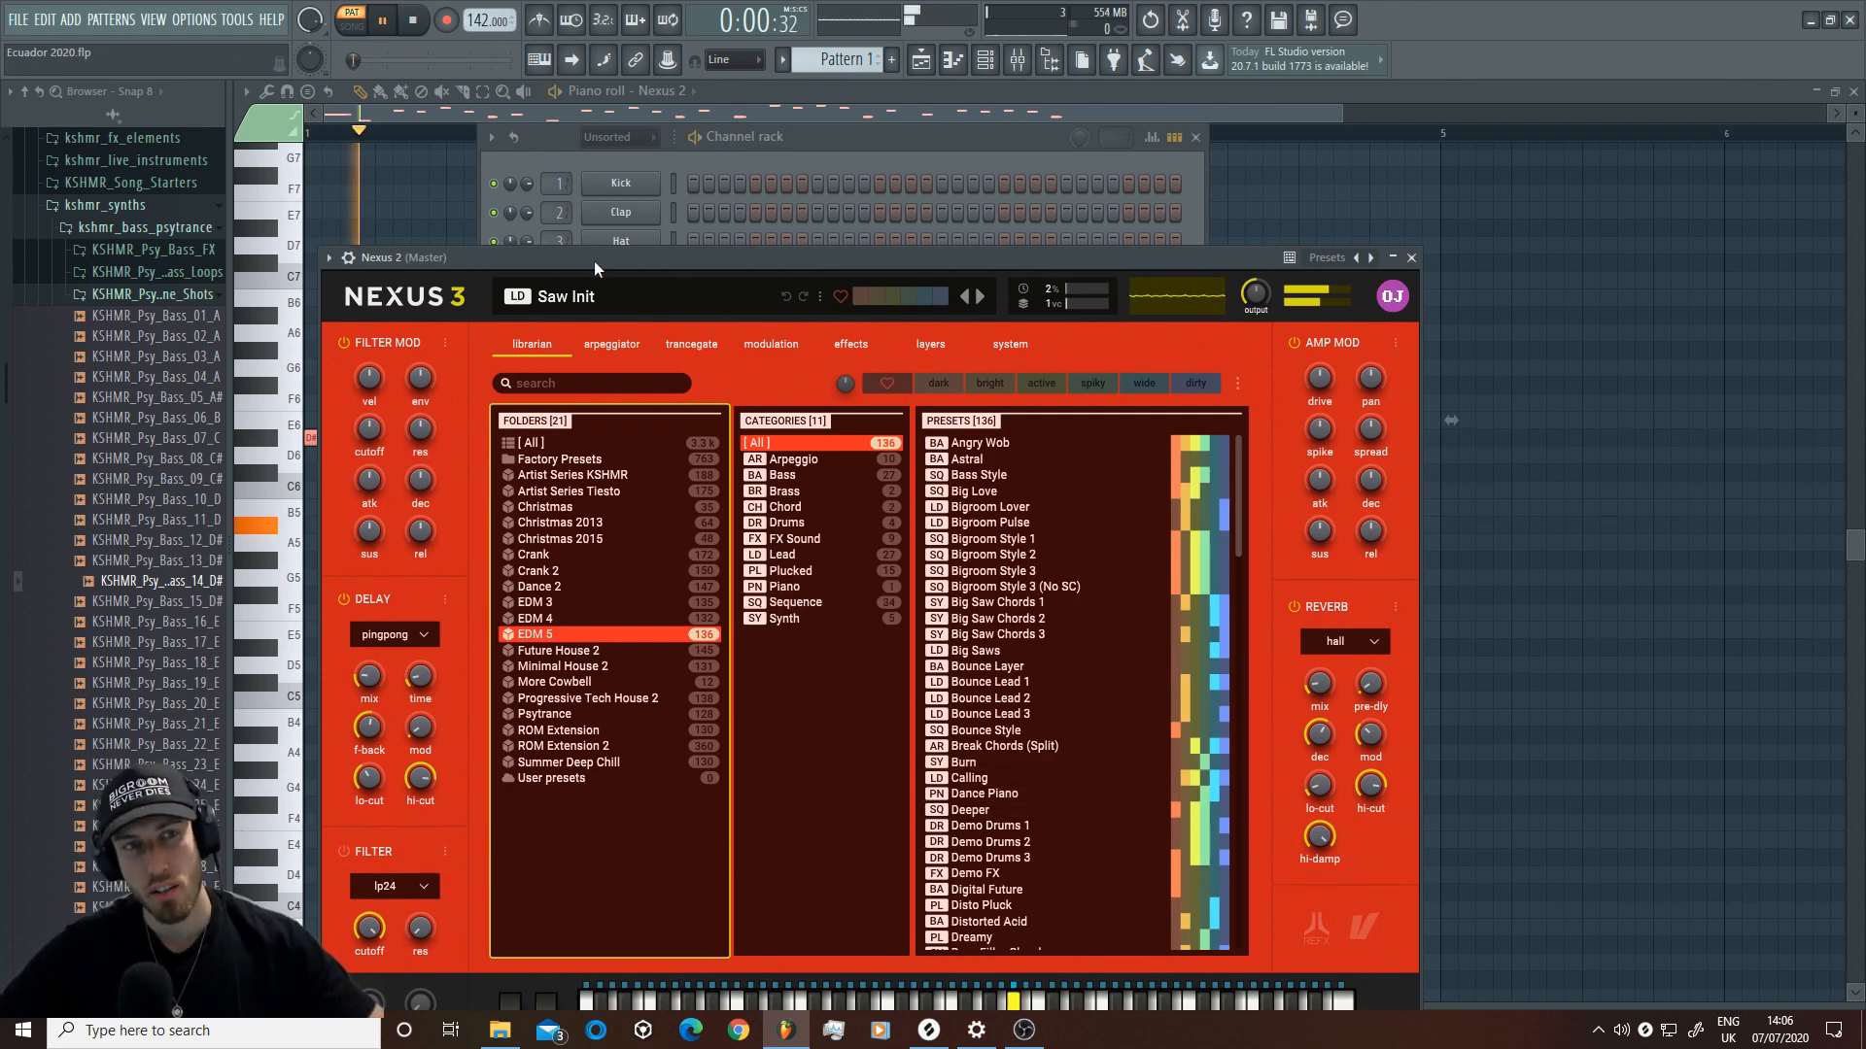
click(789, 555)
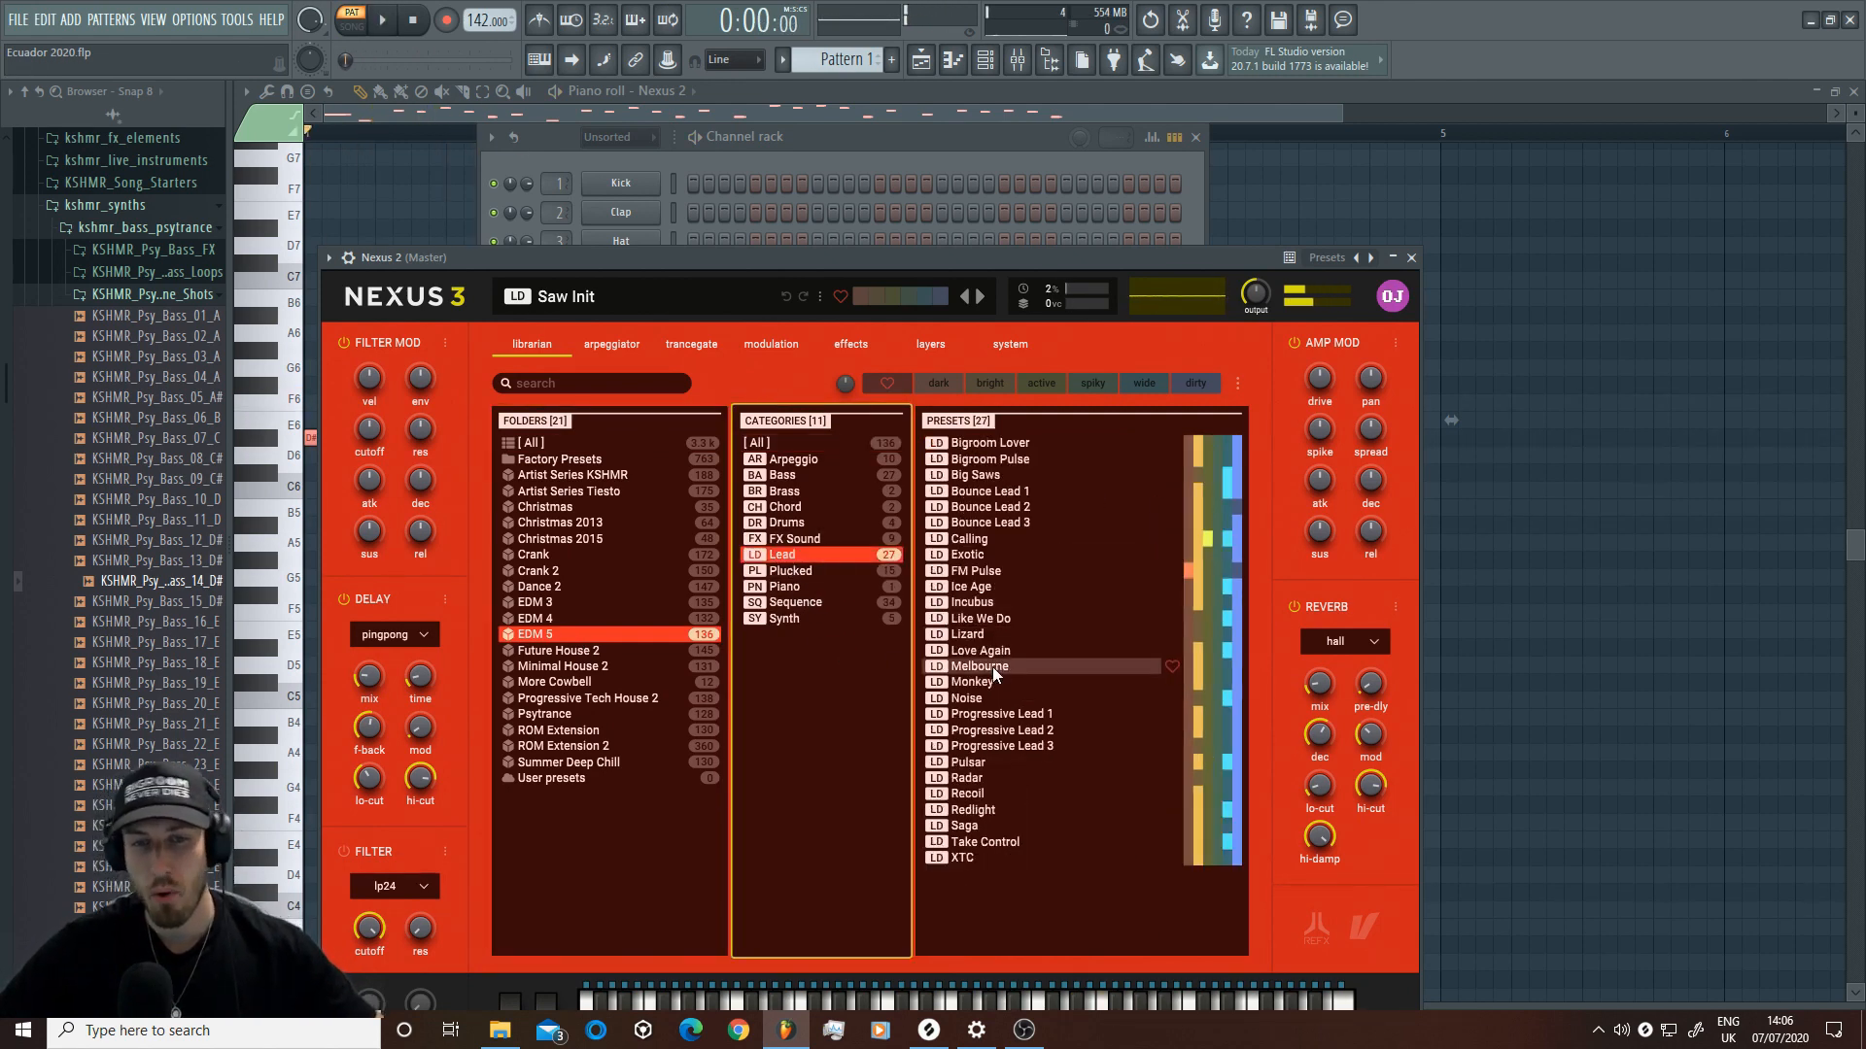
click(1001, 774)
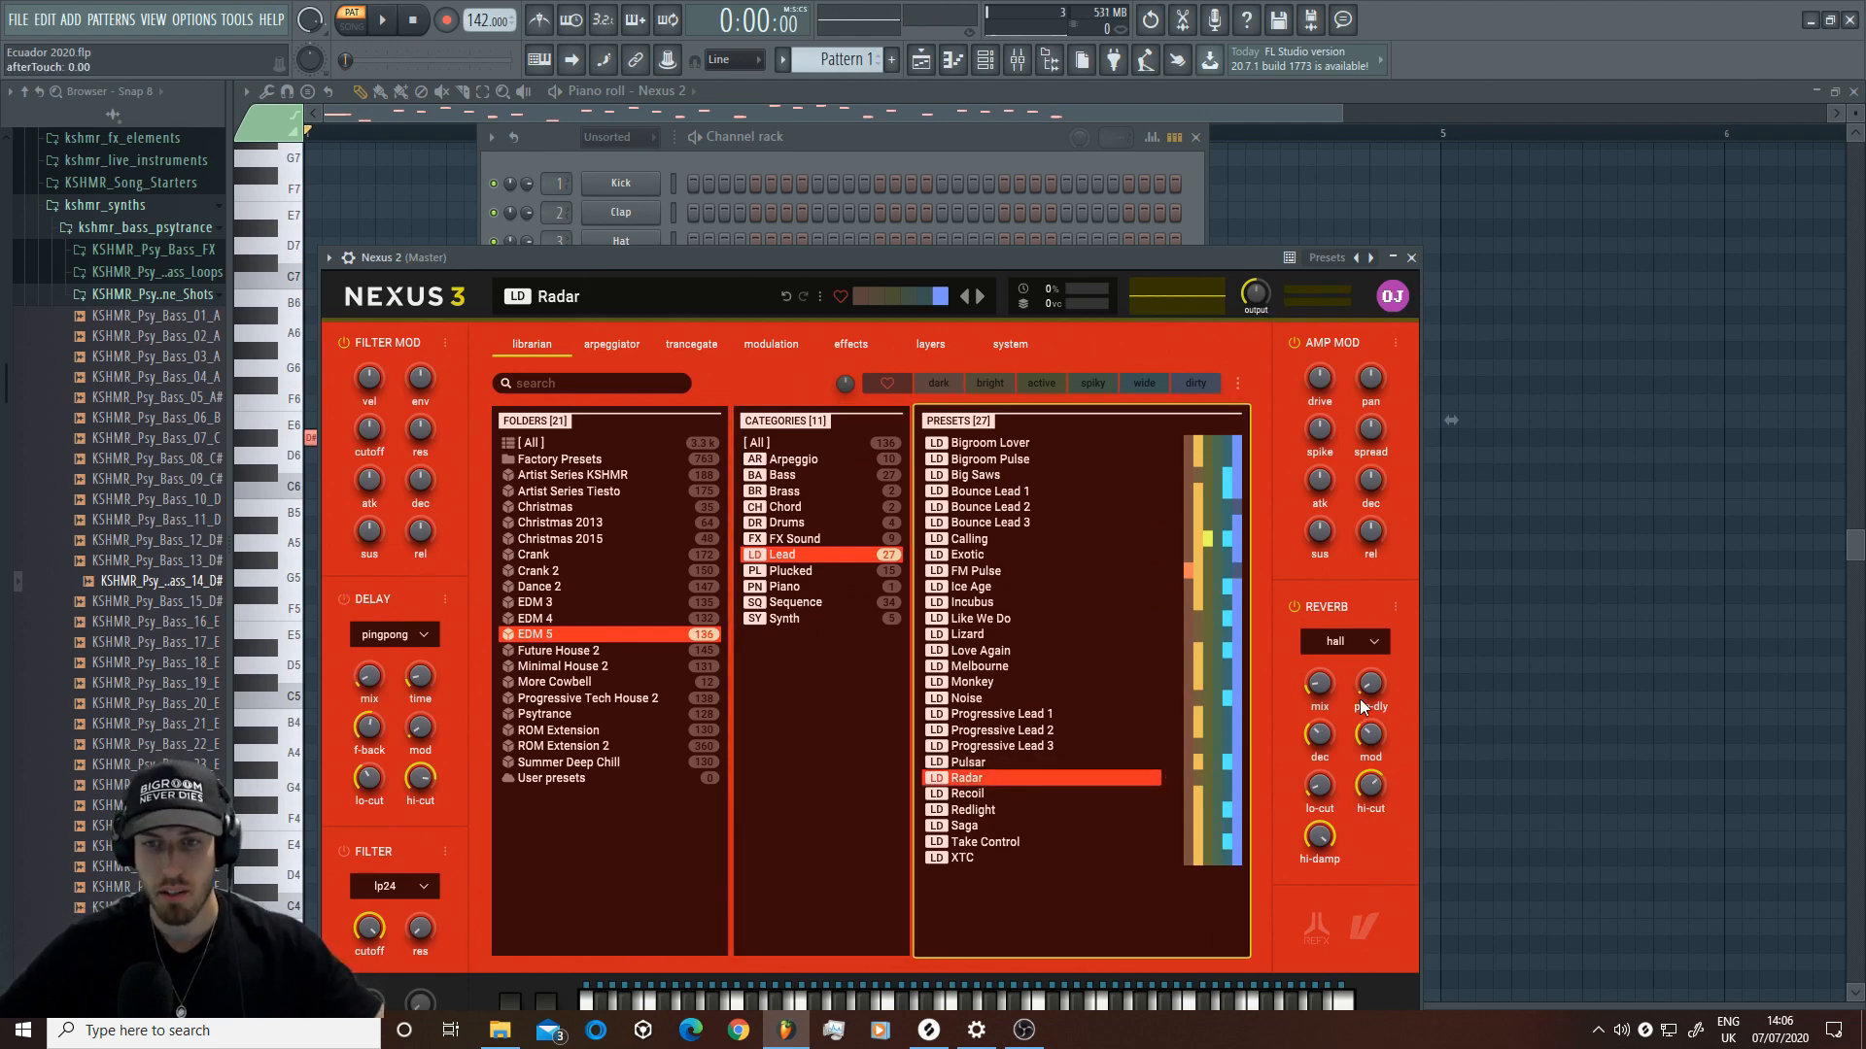
key(space)
click(933, 138)
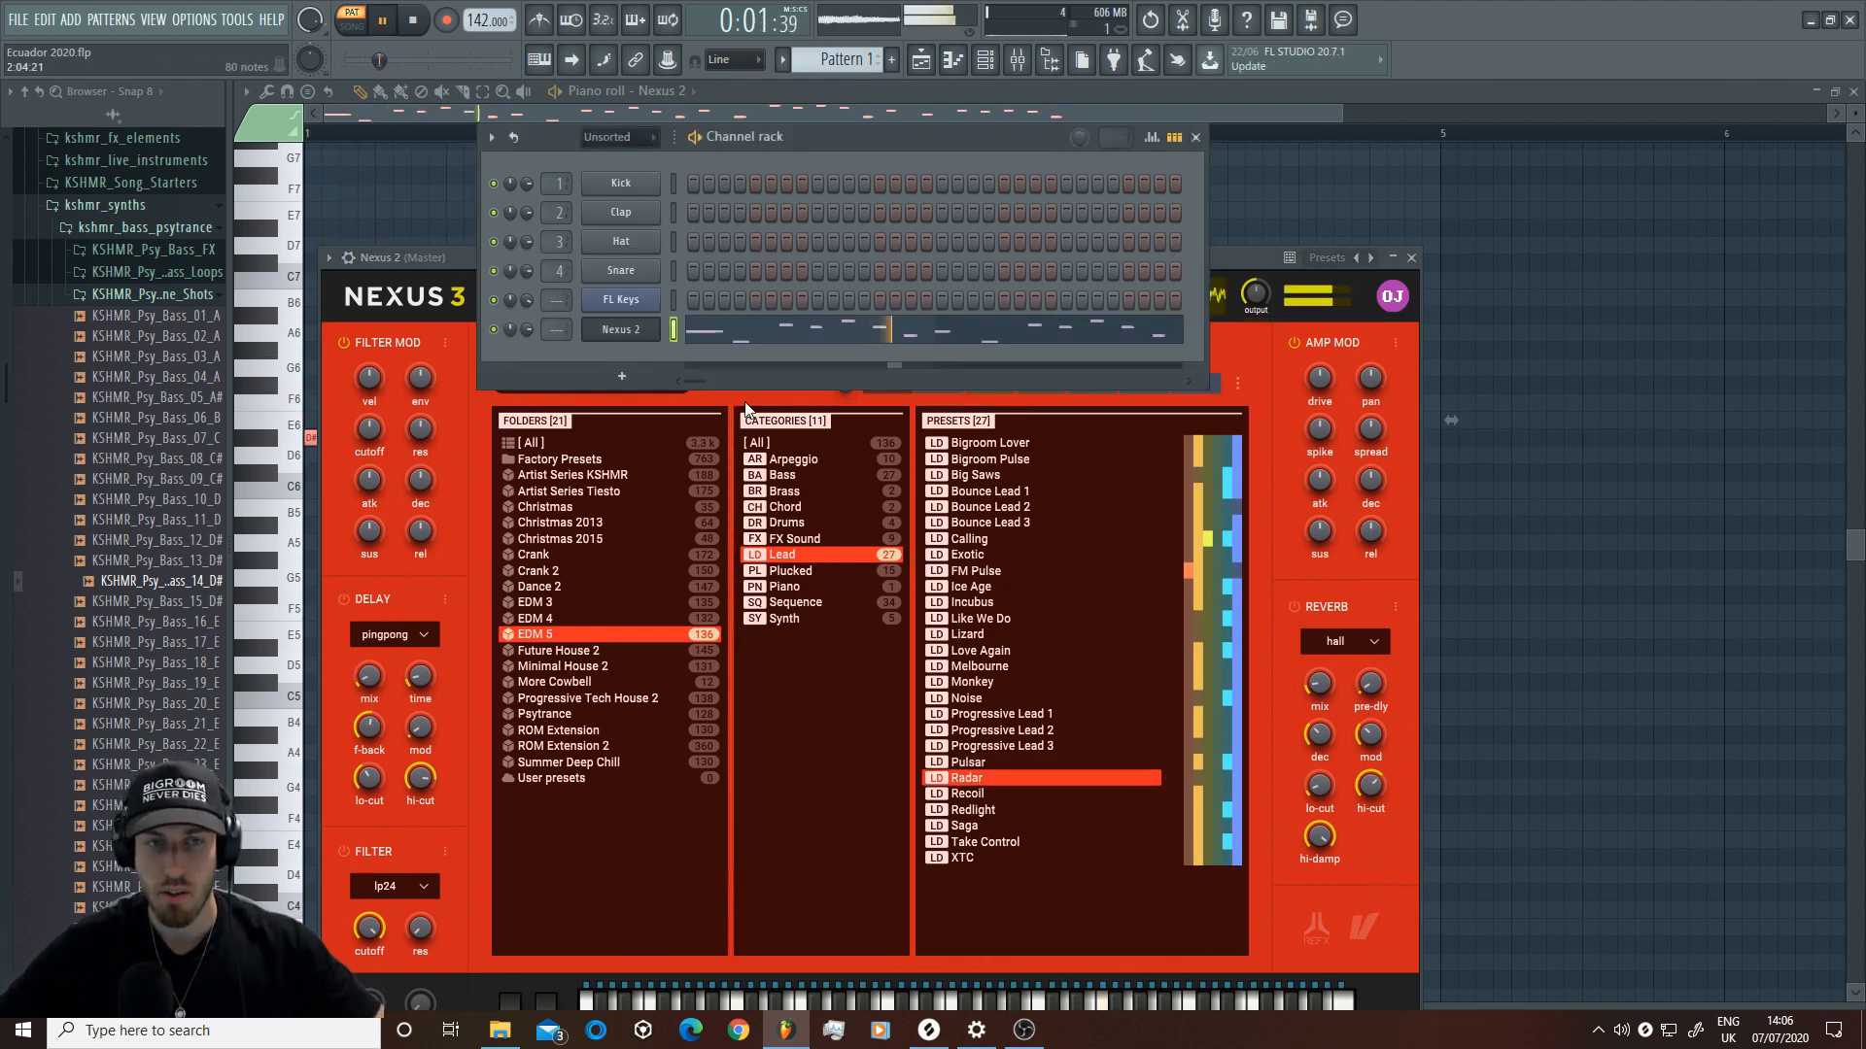
Step: Transpose the whole Nexus 2 melody down one octave and play it back
click(437, 113)
key(space)
key(ctrl+Down)
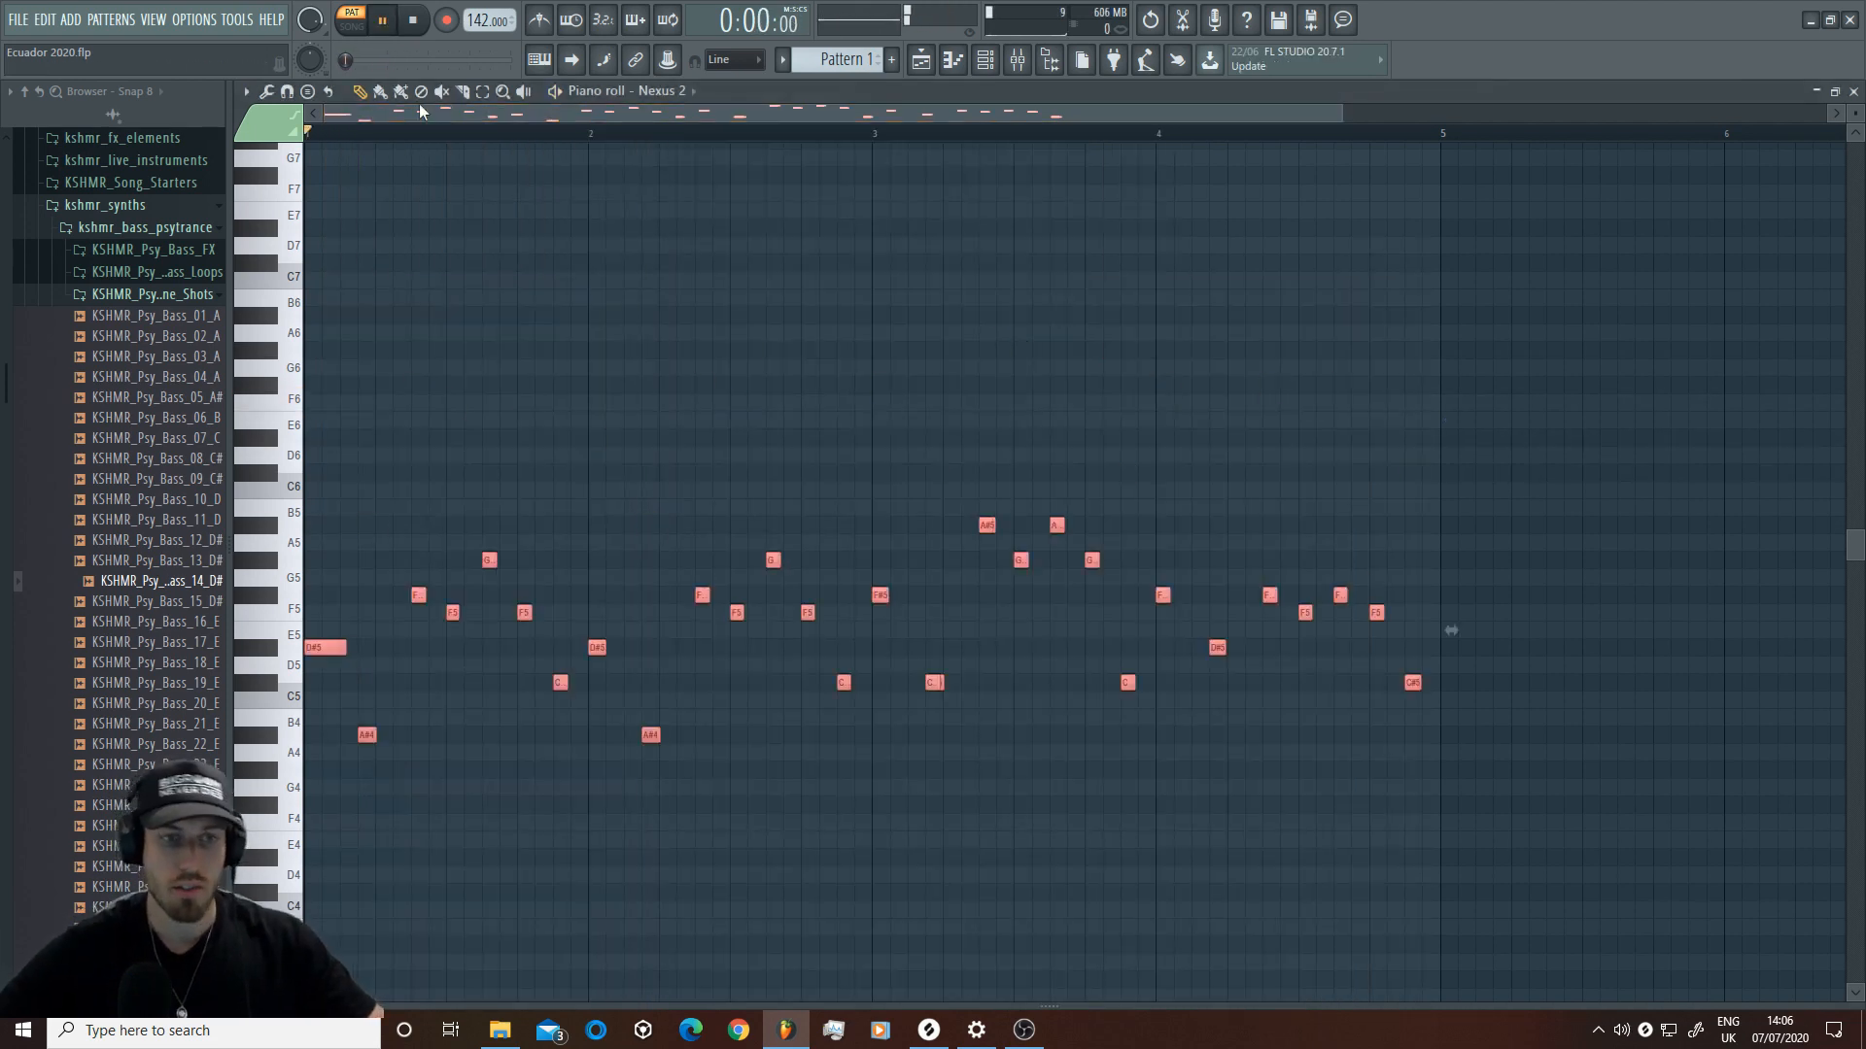
key(space)
click(985, 61)
key(space)
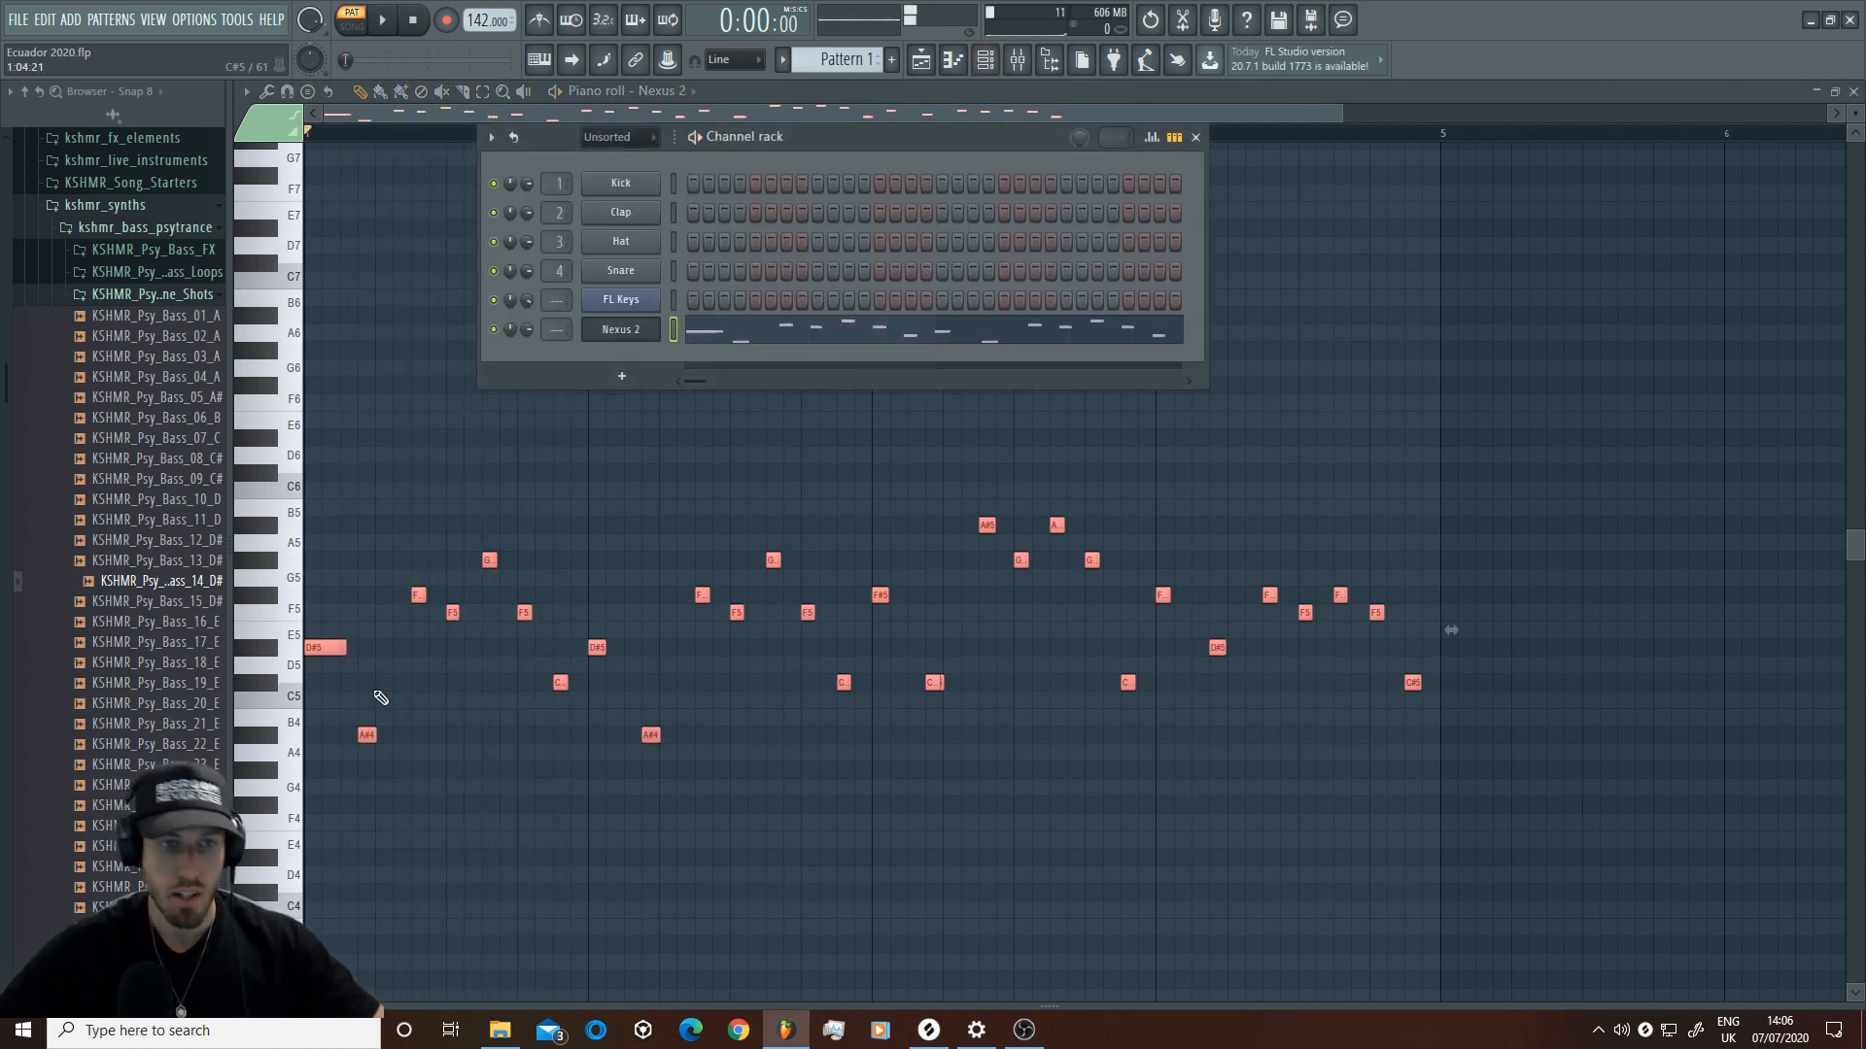
Step: Replace the melody notes in bar 1 with two-step-long notes at the same starts and pitches, from D#5 to C#5
click(445, 737)
right_click(450, 743)
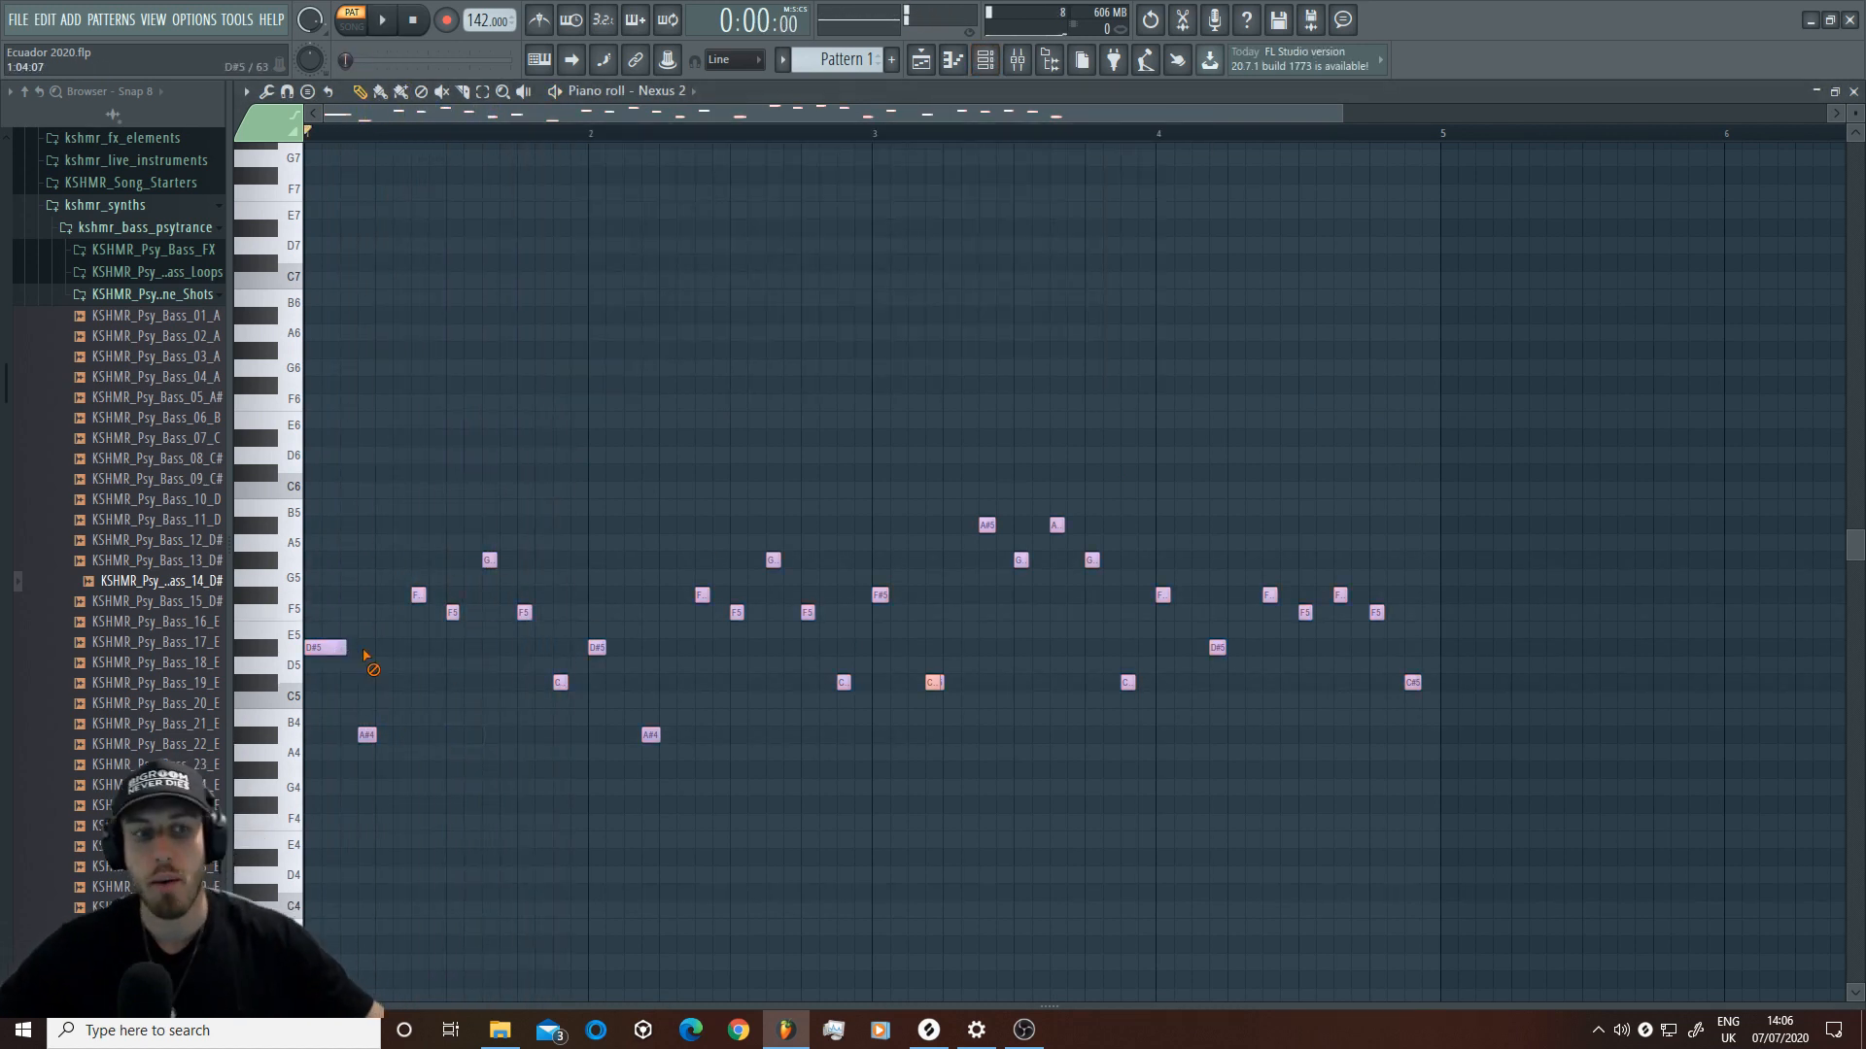
click(327, 649)
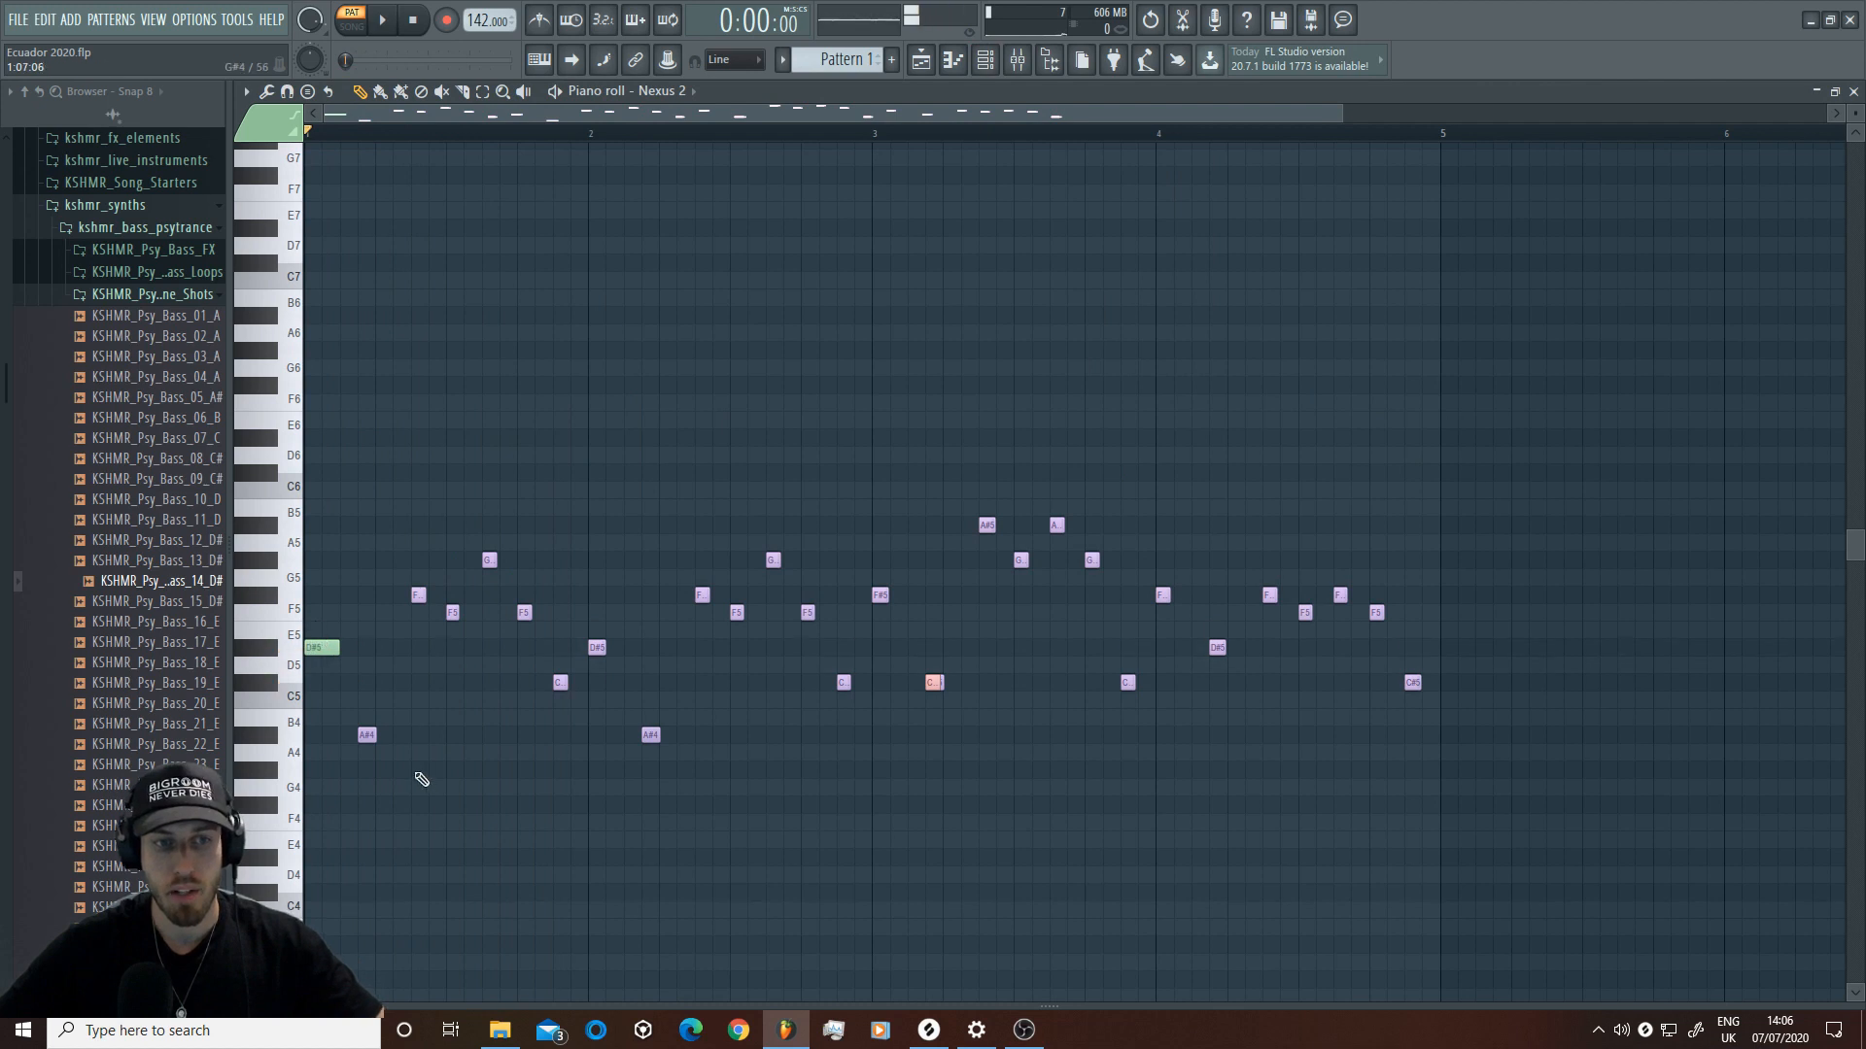
click(367, 737)
key(space)
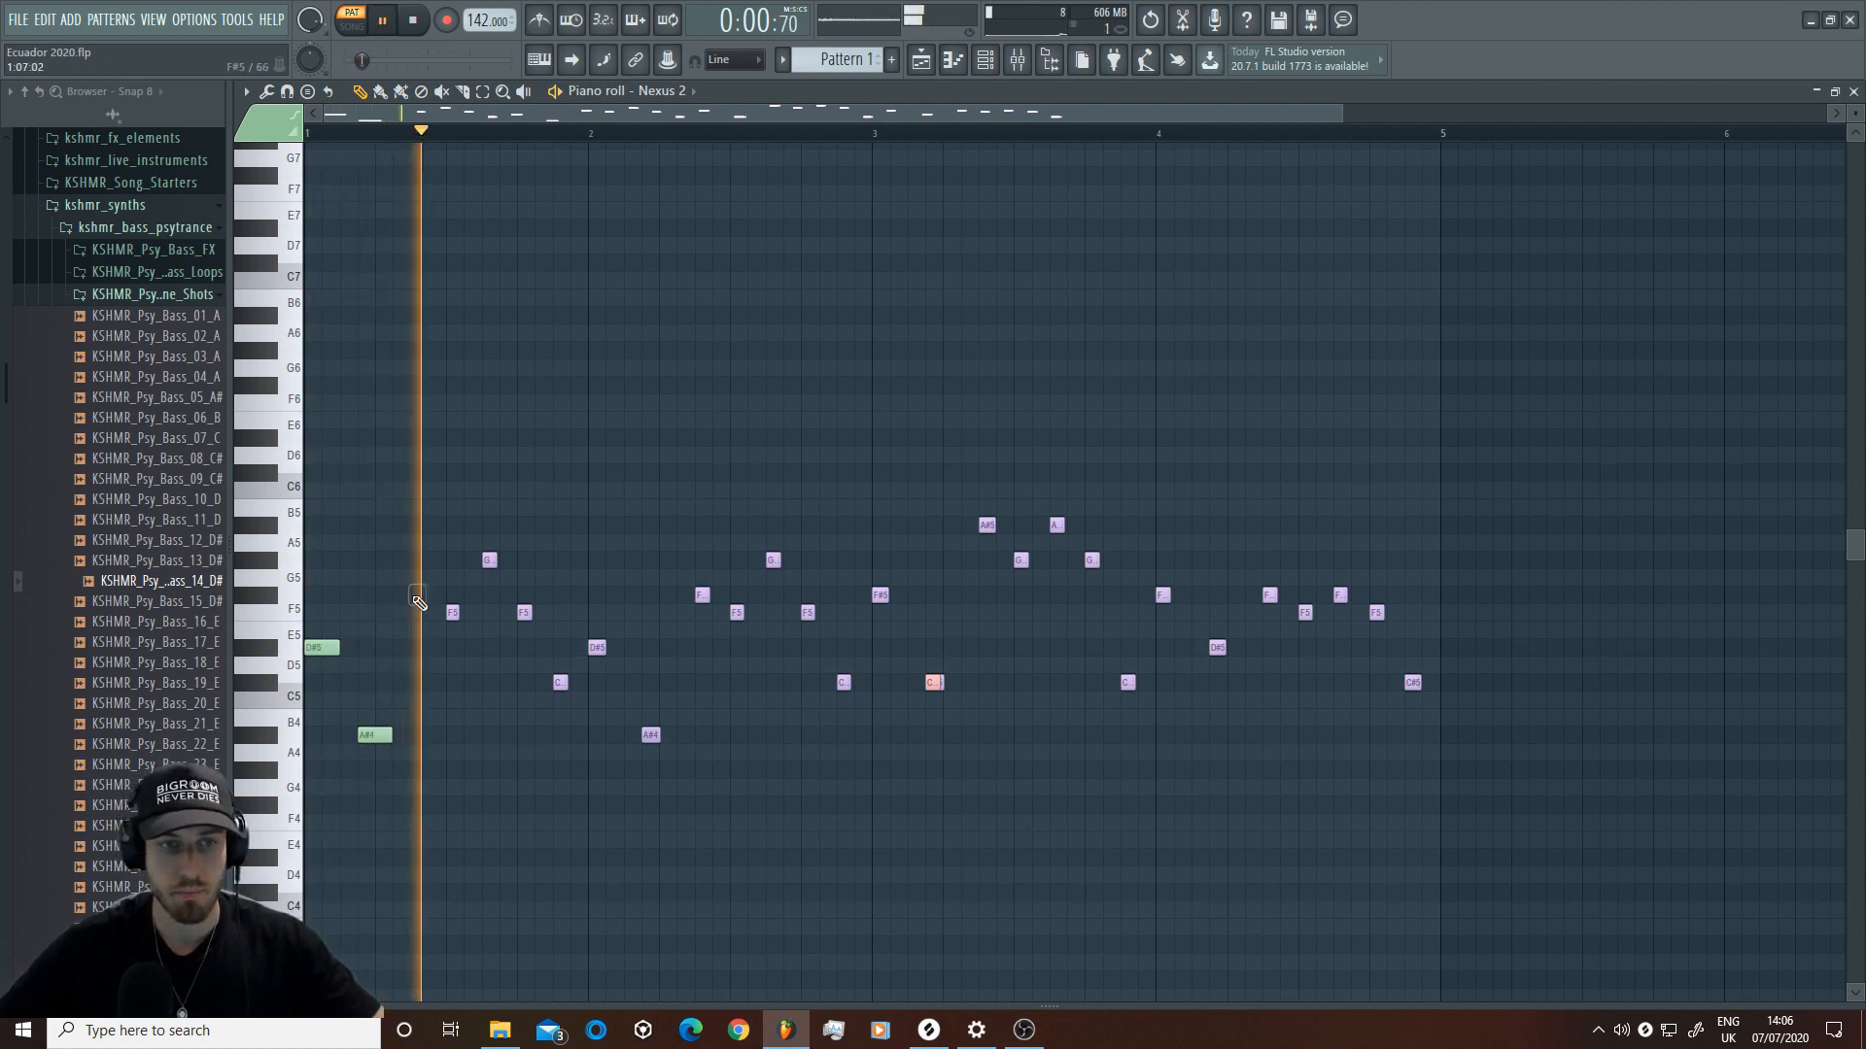
click(428, 595)
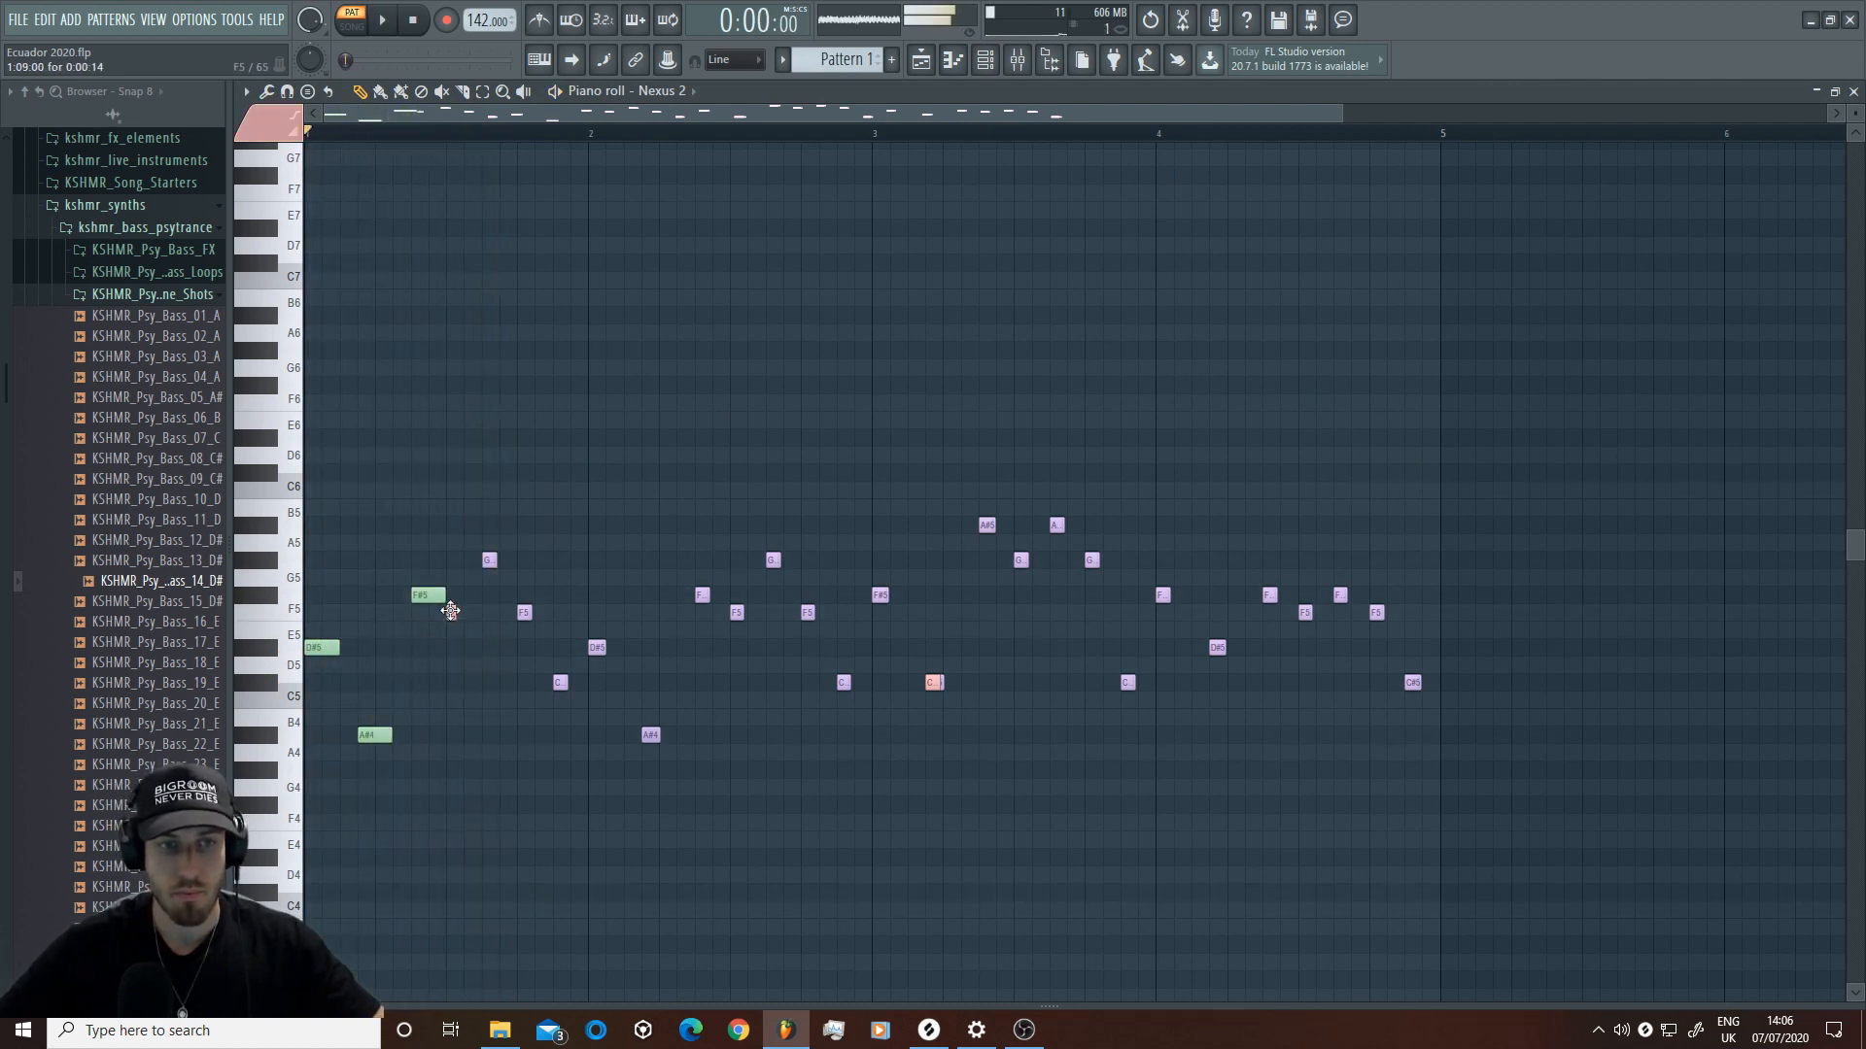
click(451, 612)
click(488, 560)
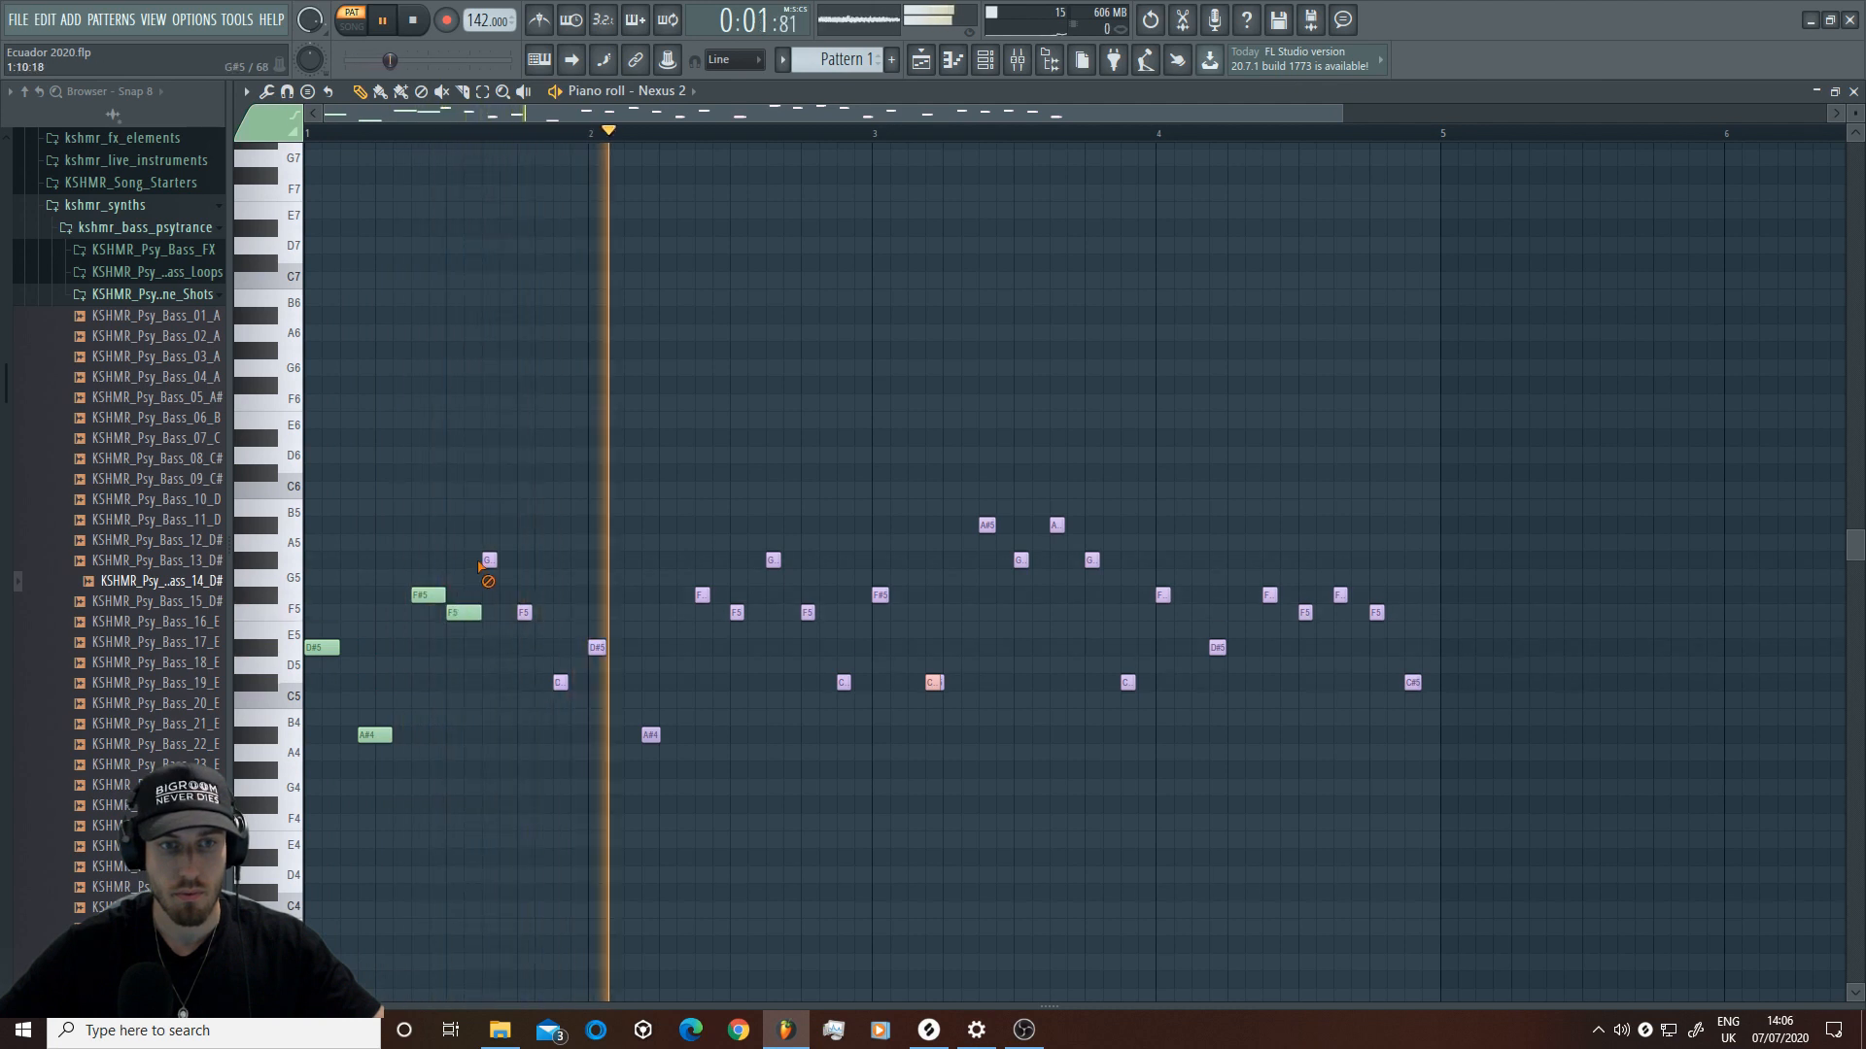
click(526, 613)
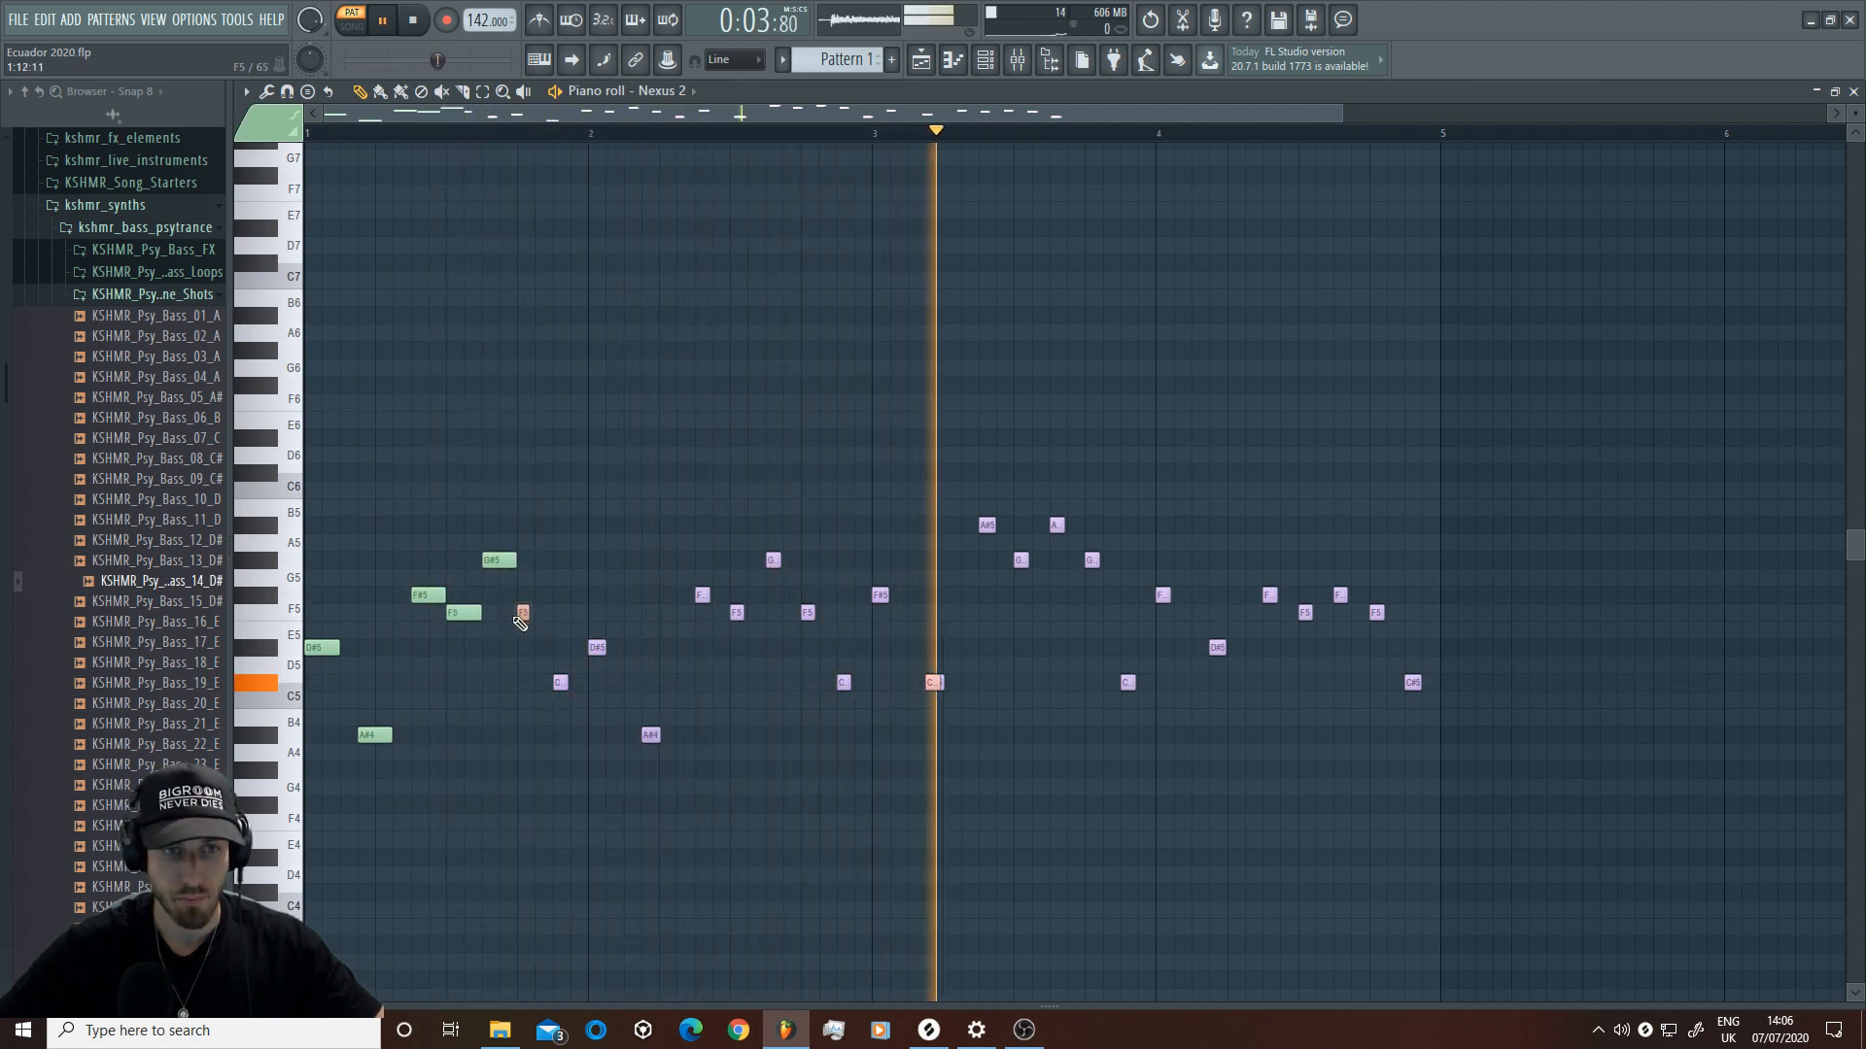
click(560, 682)
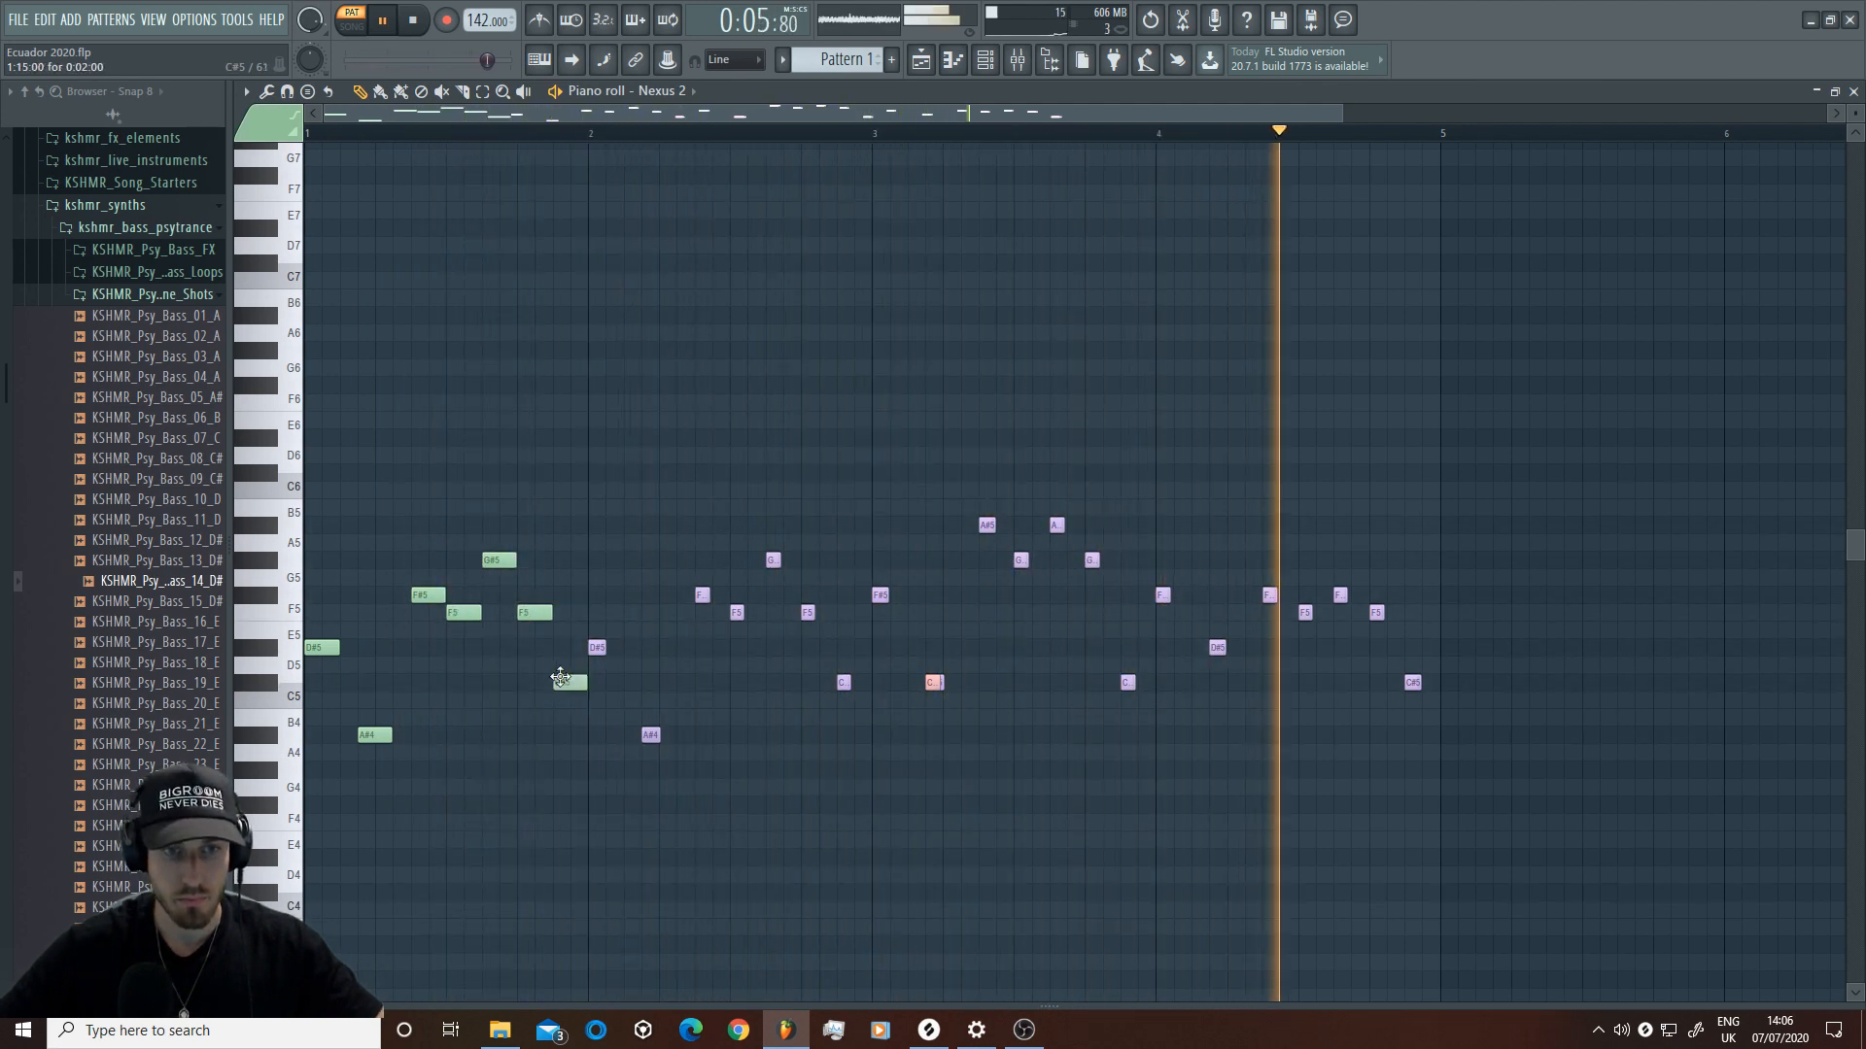
Step: Lengthen the bar 2 melody notes to two steps by replacing each one at its own start and pitch
click(596, 647)
click(702, 595)
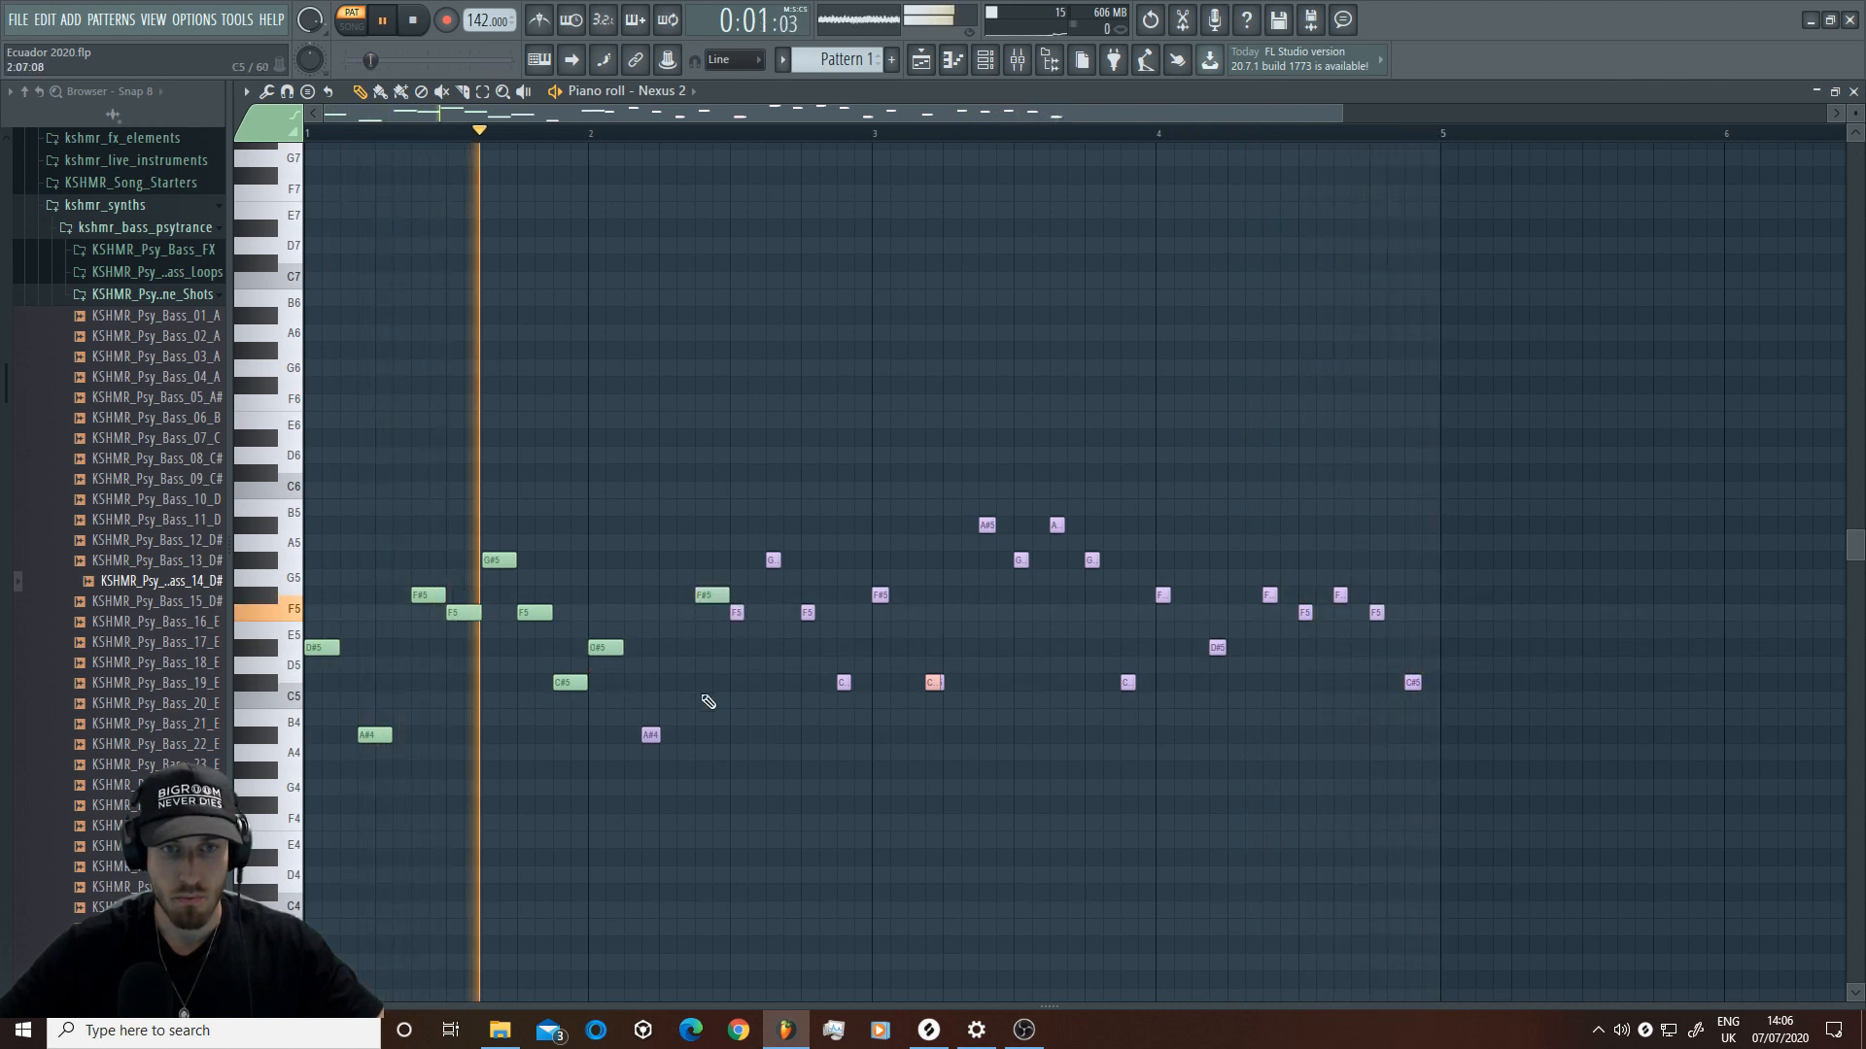
click(649, 734)
click(736, 613)
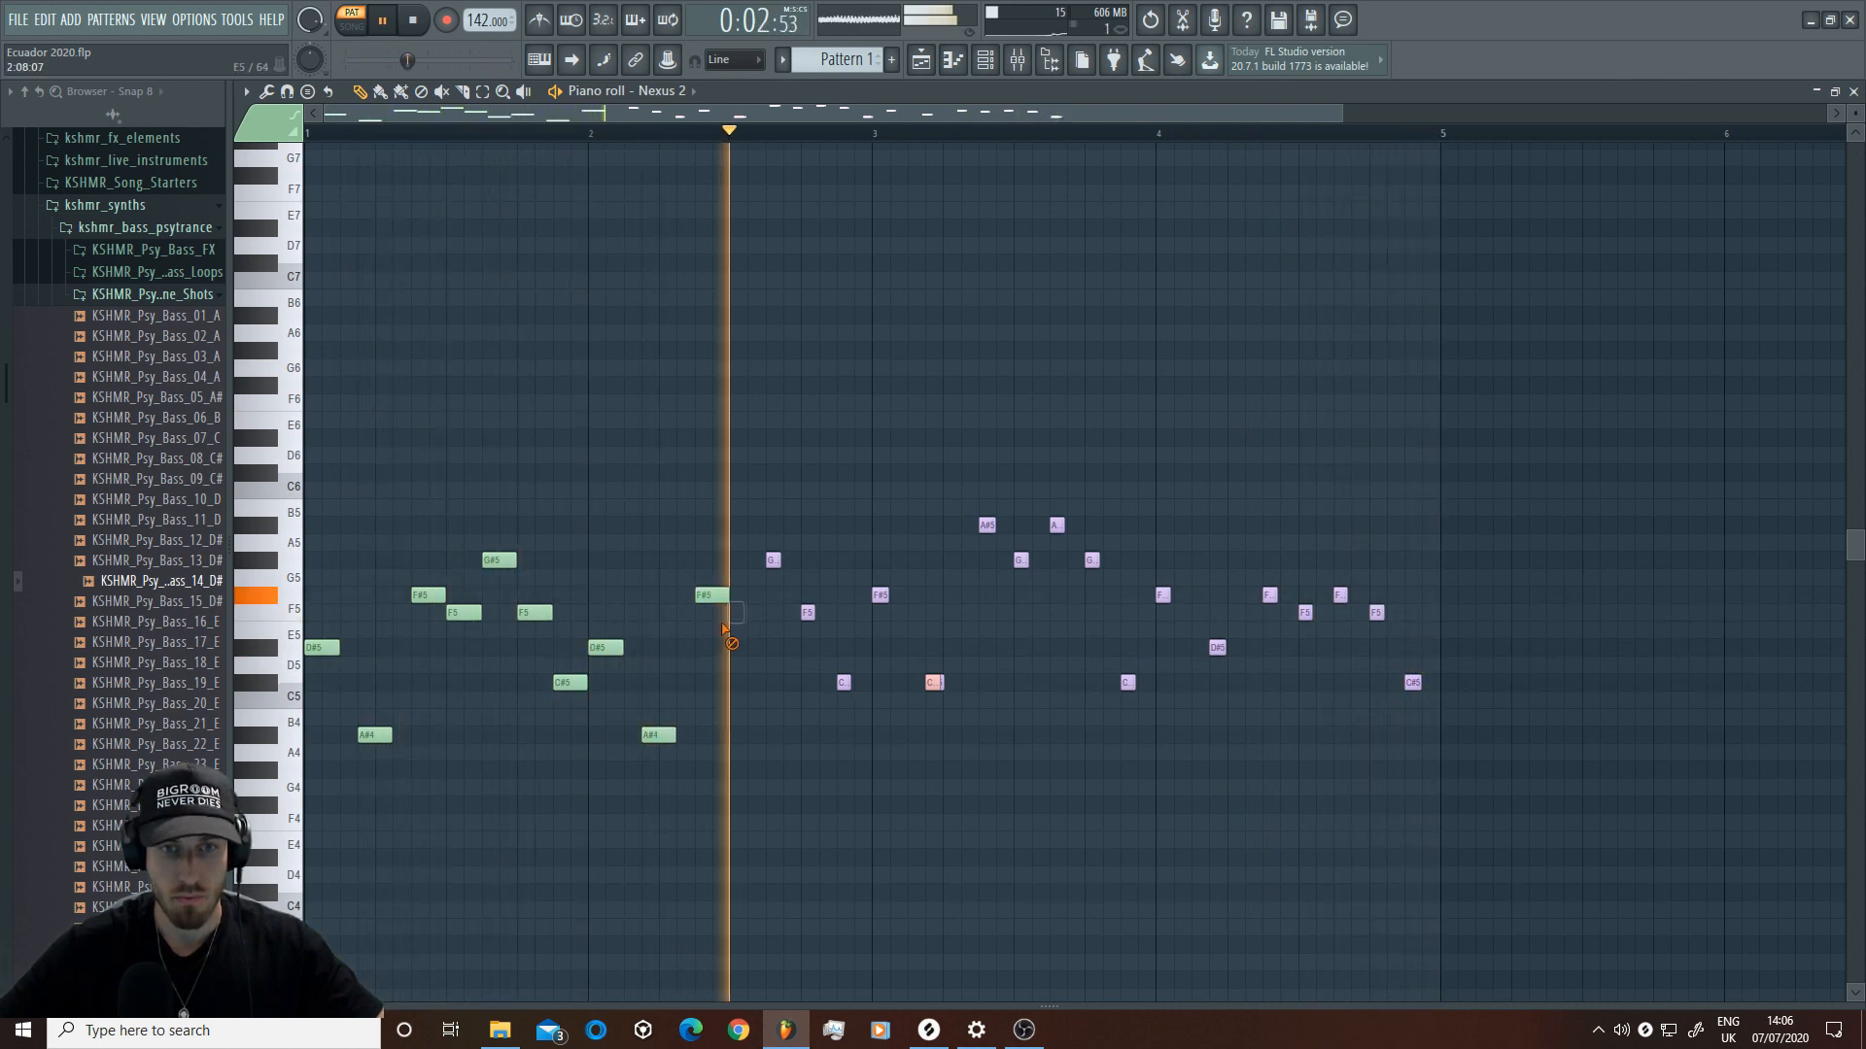
click(773, 559)
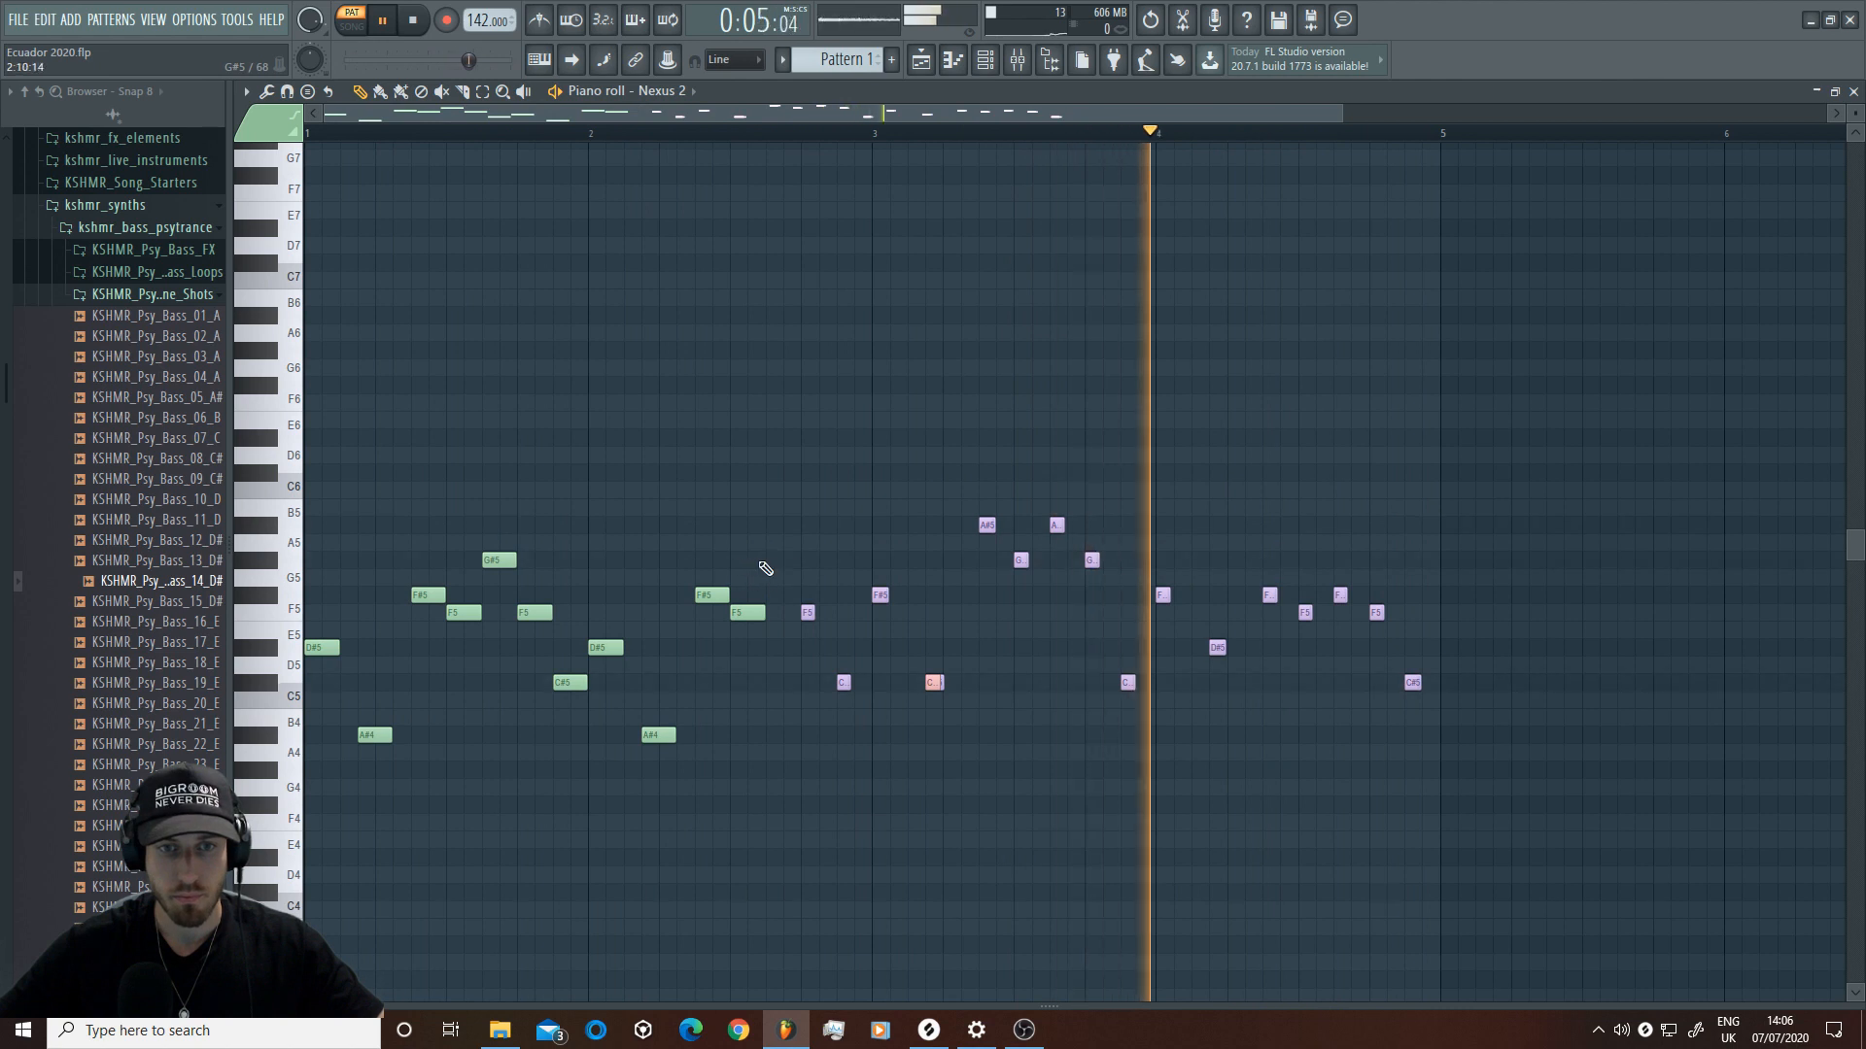
right_click(807, 612)
click(810, 612)
click(843, 682)
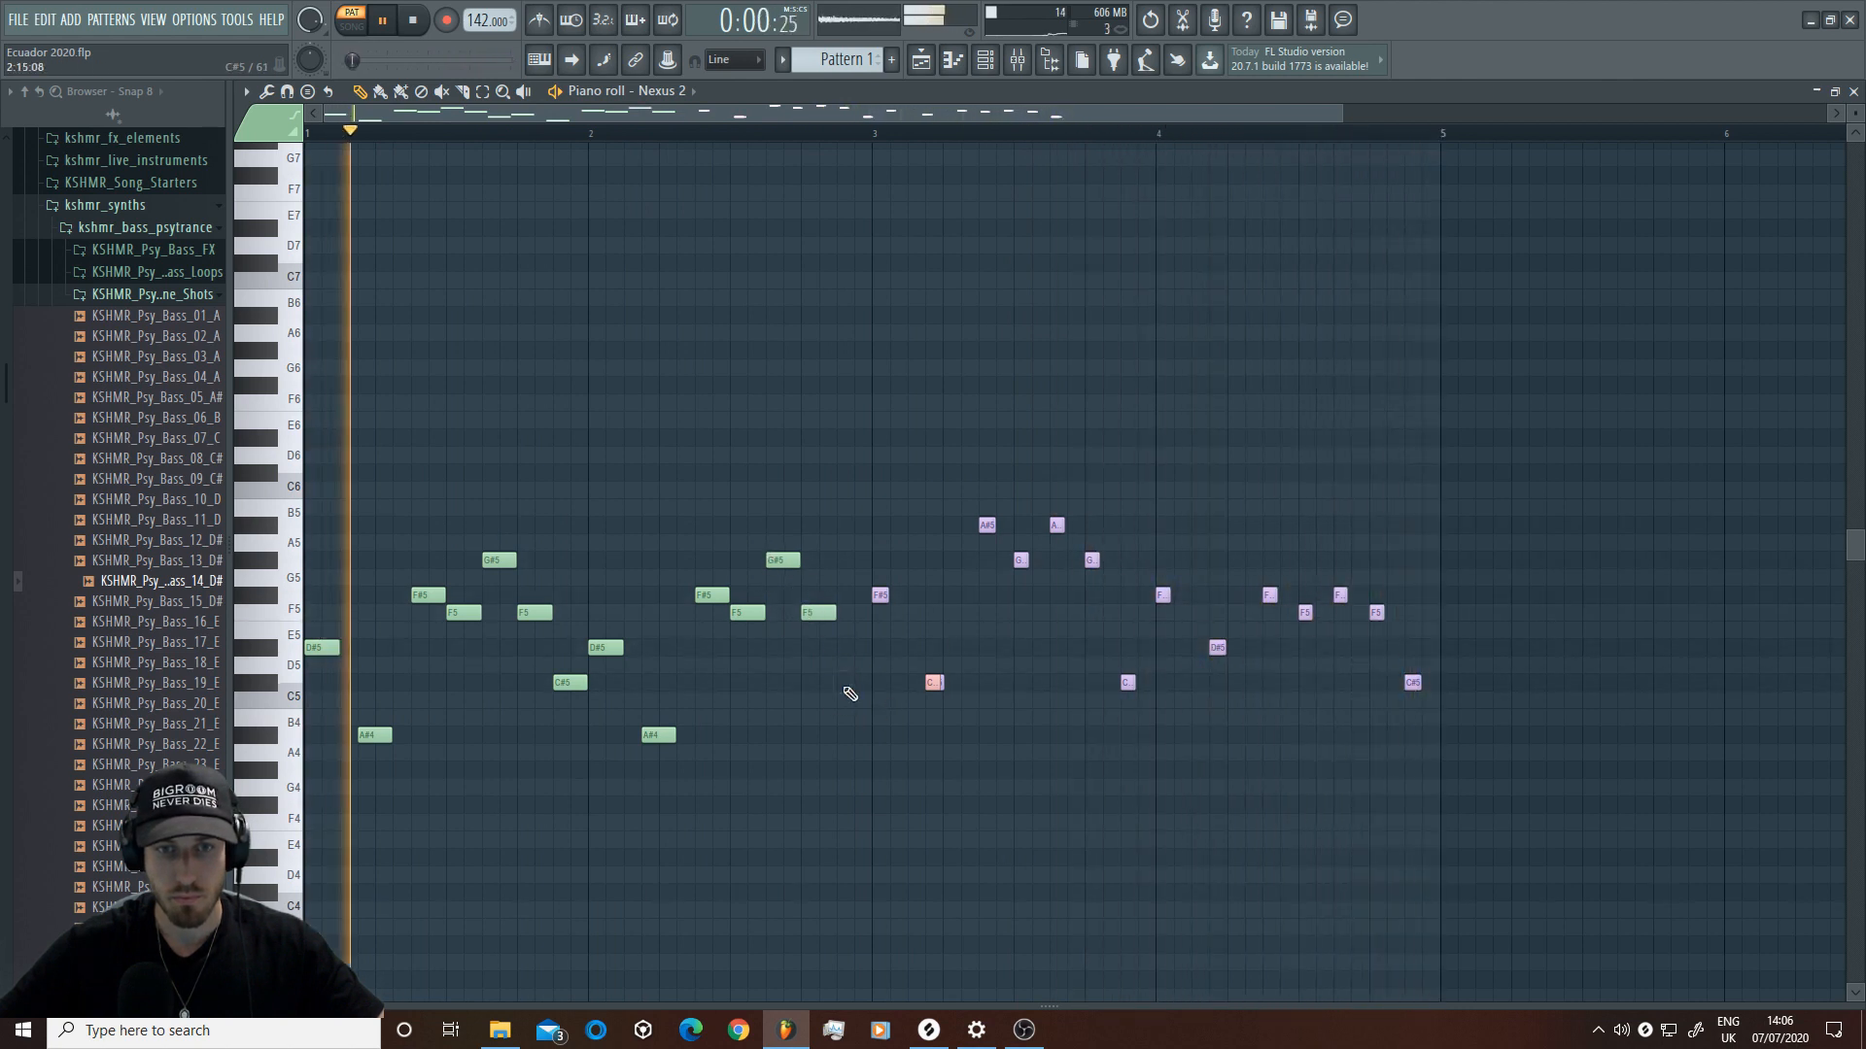
Step: Replace the bar 3 notes F#5, C#5, A#5, G#5, A#5 and G#5 with two-step-long notes in place
click(880, 595)
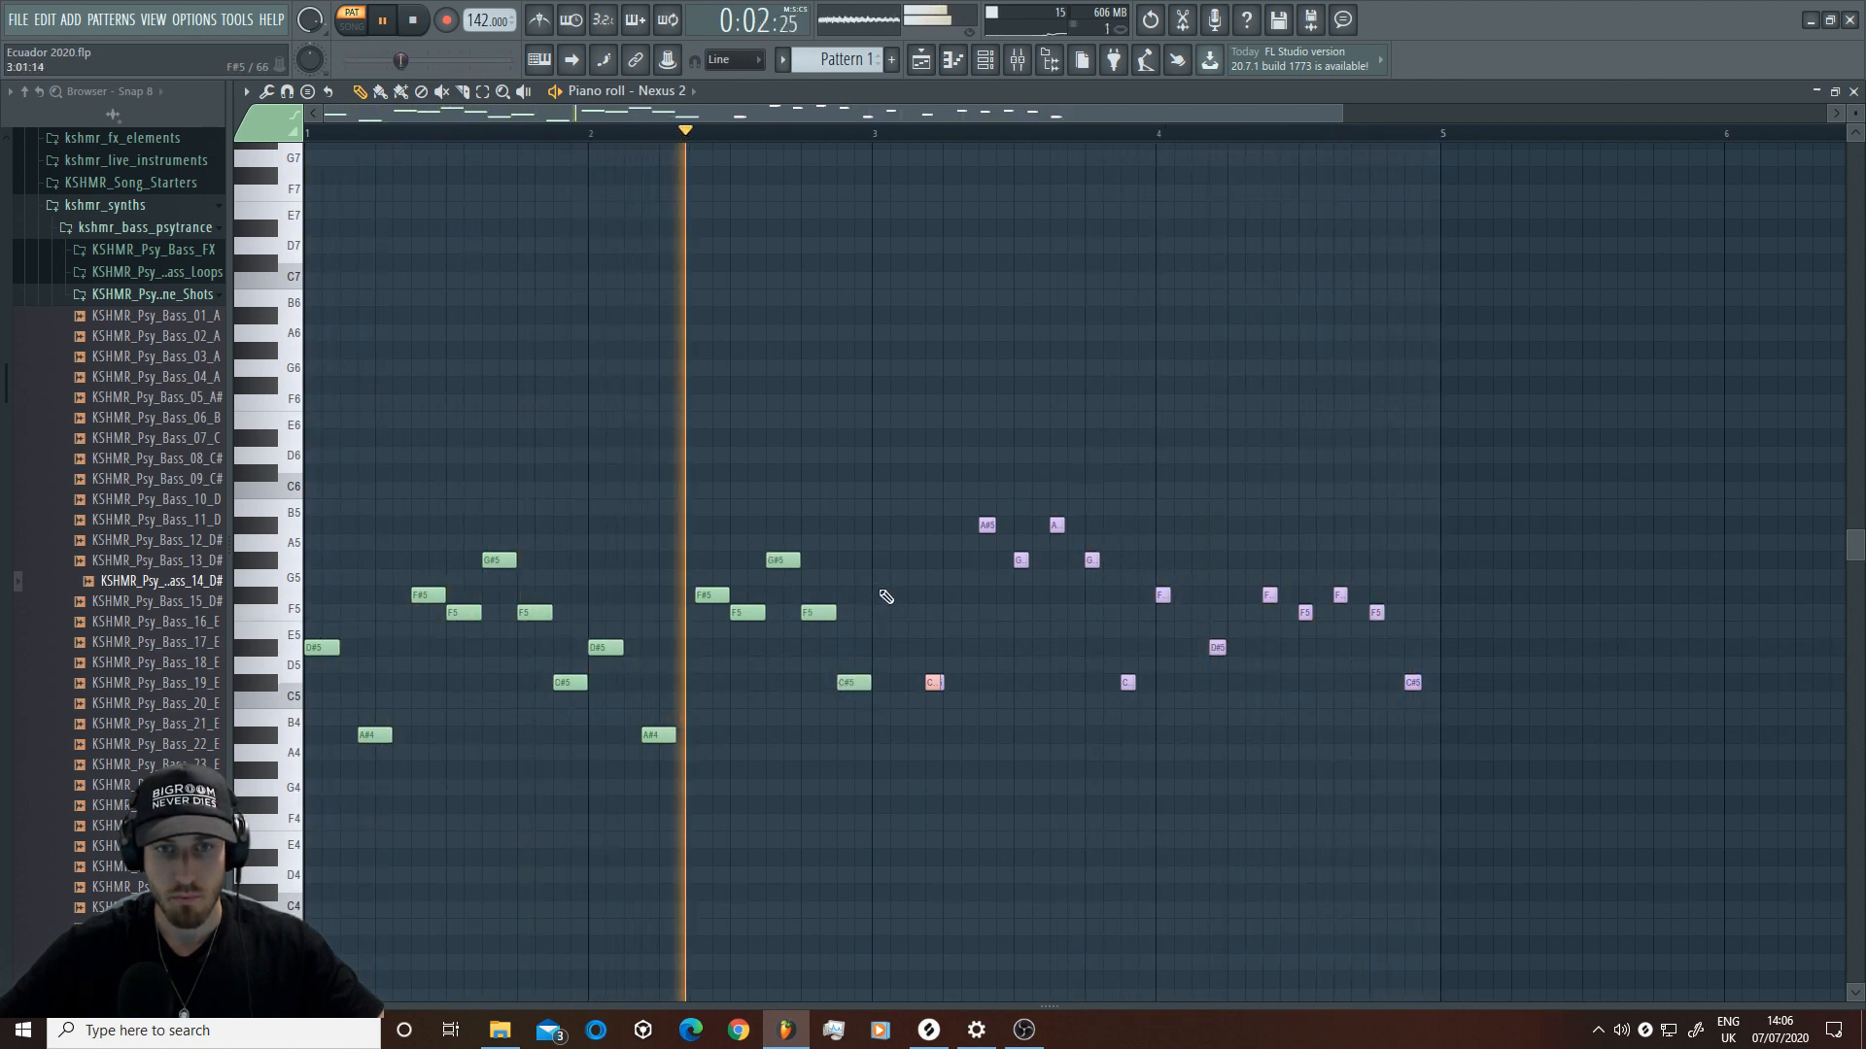
right_click(934, 683)
click(935, 683)
click(987, 525)
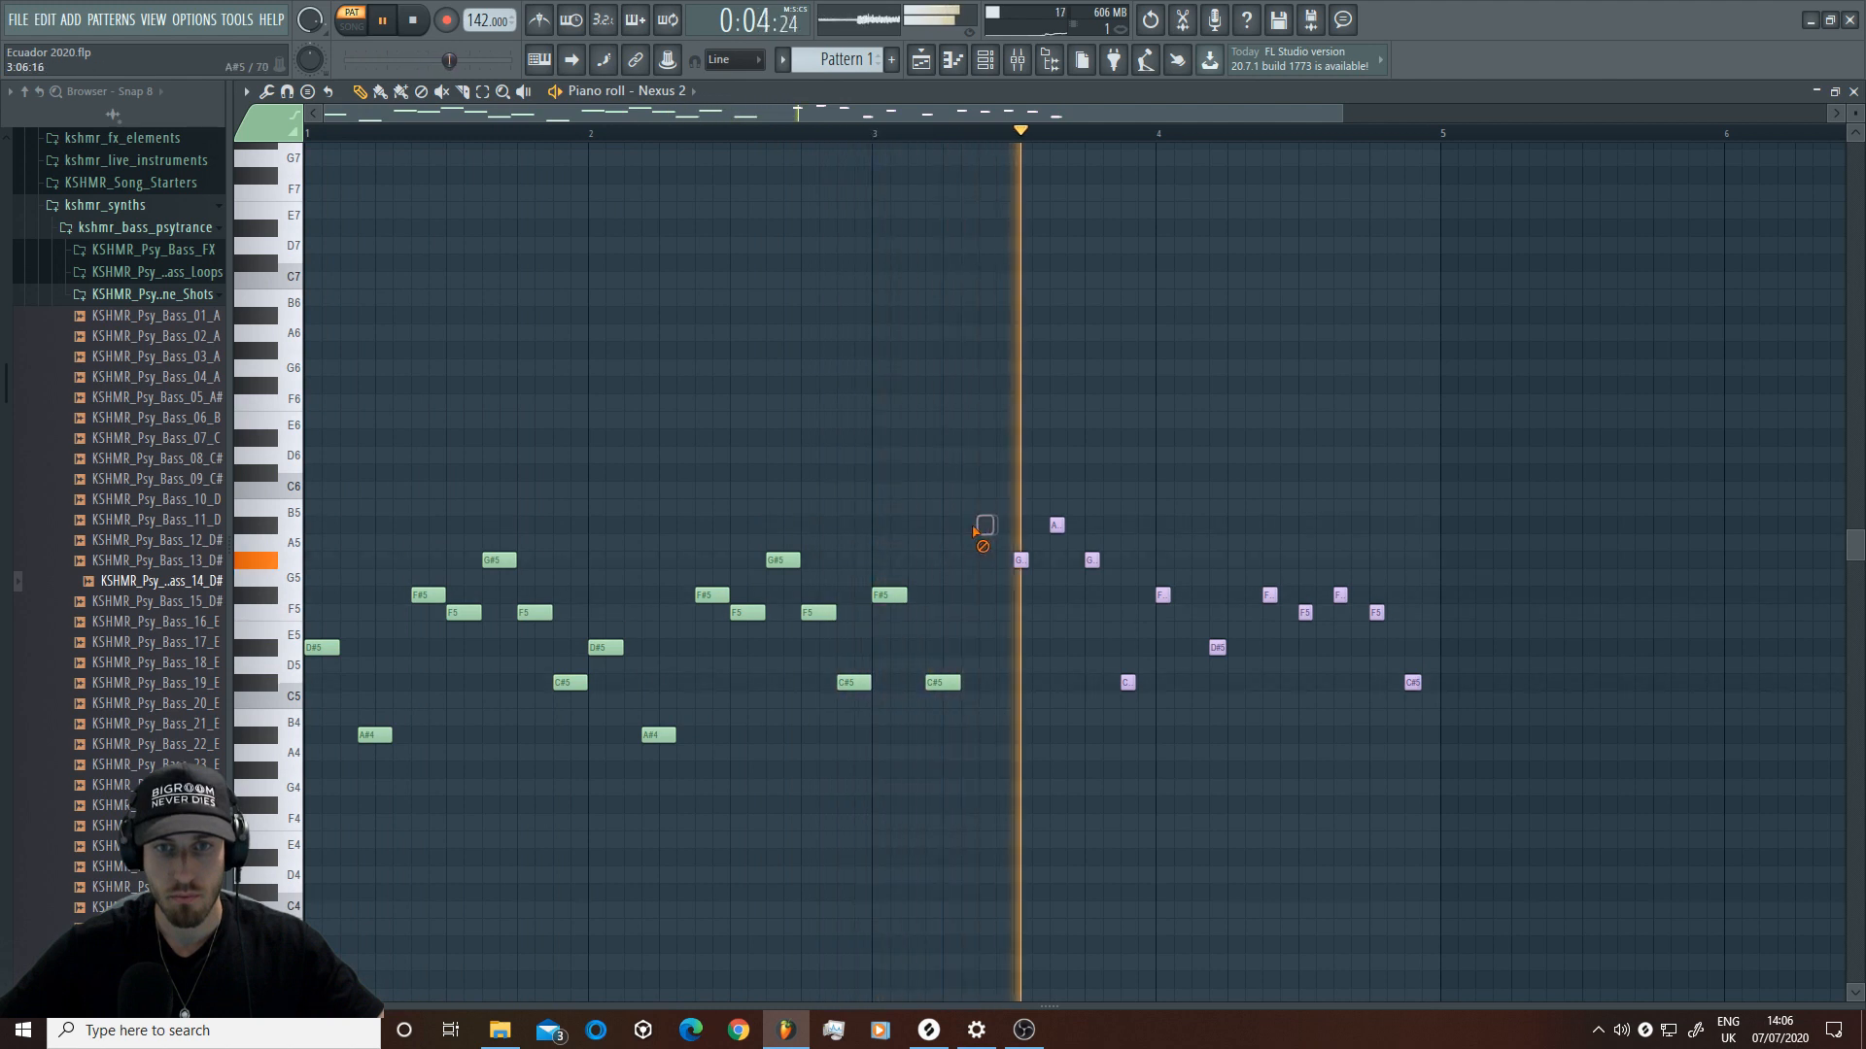
right_click(1020, 560)
click(1020, 560)
click(1057, 525)
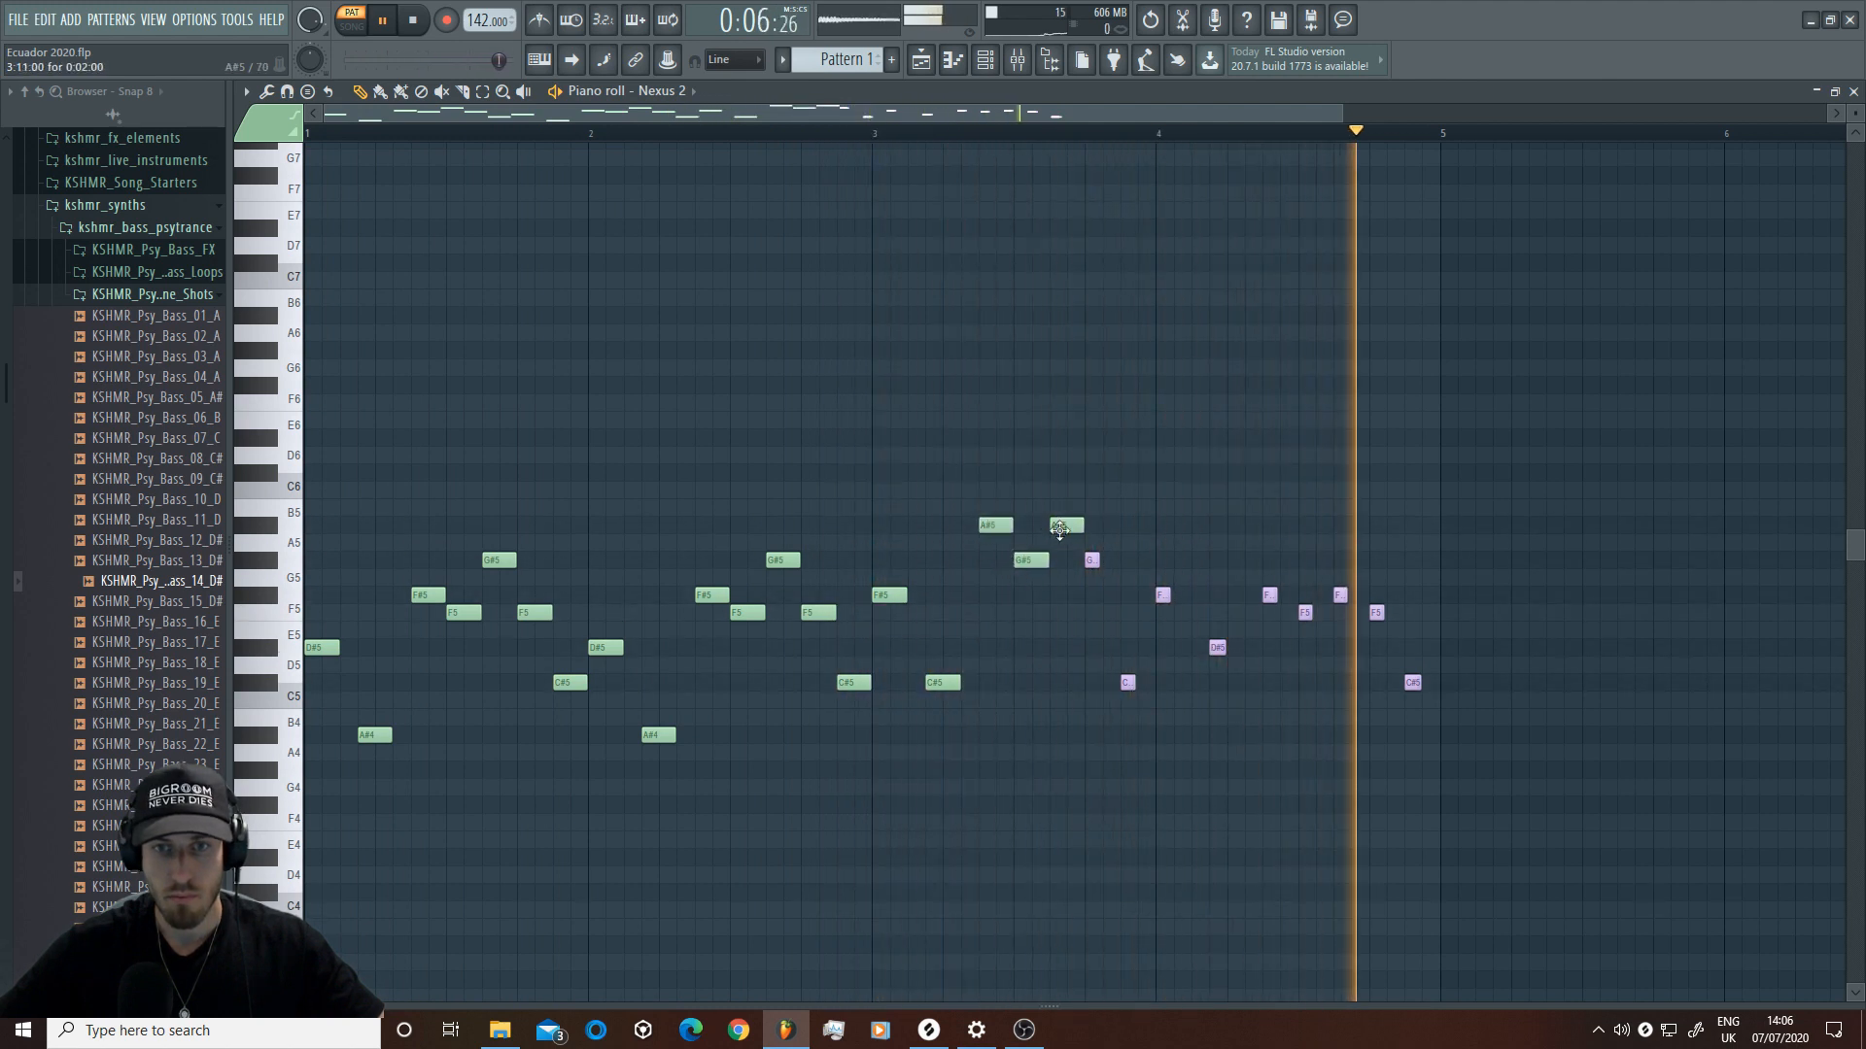
right_click(1091, 560)
key(space)
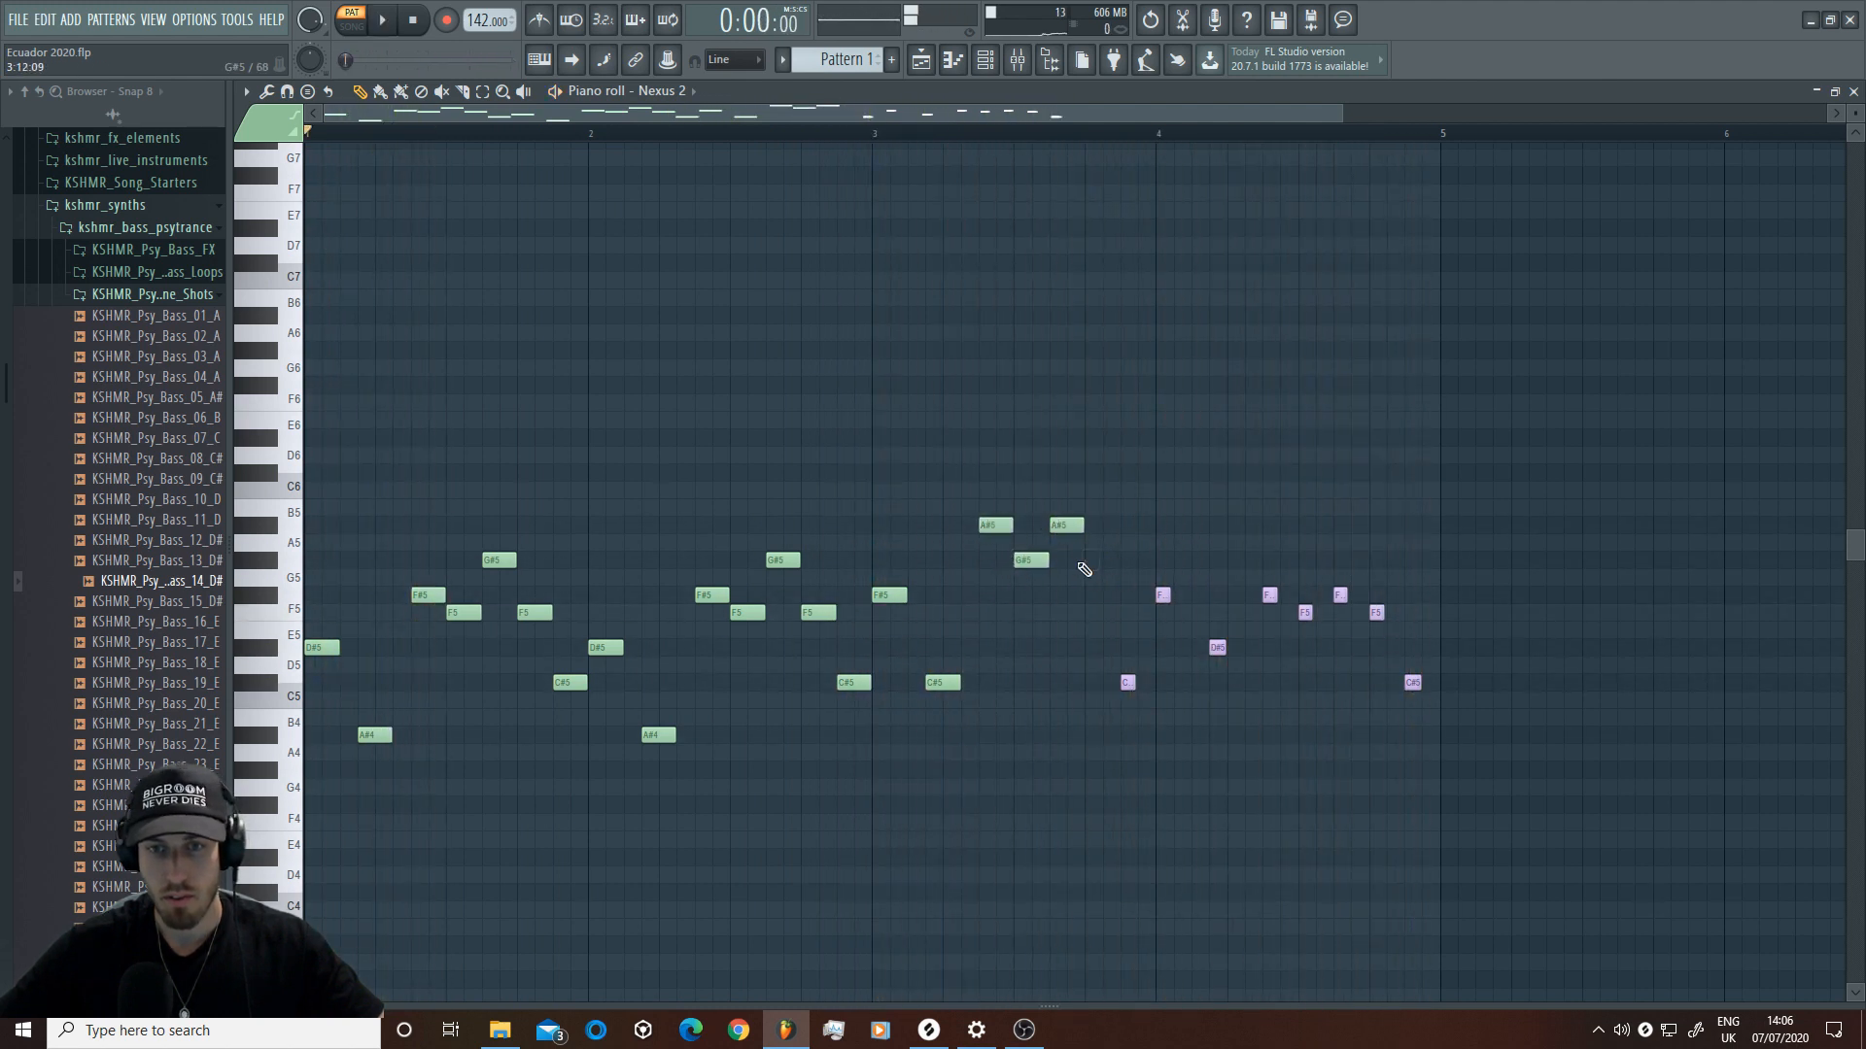
click(1089, 561)
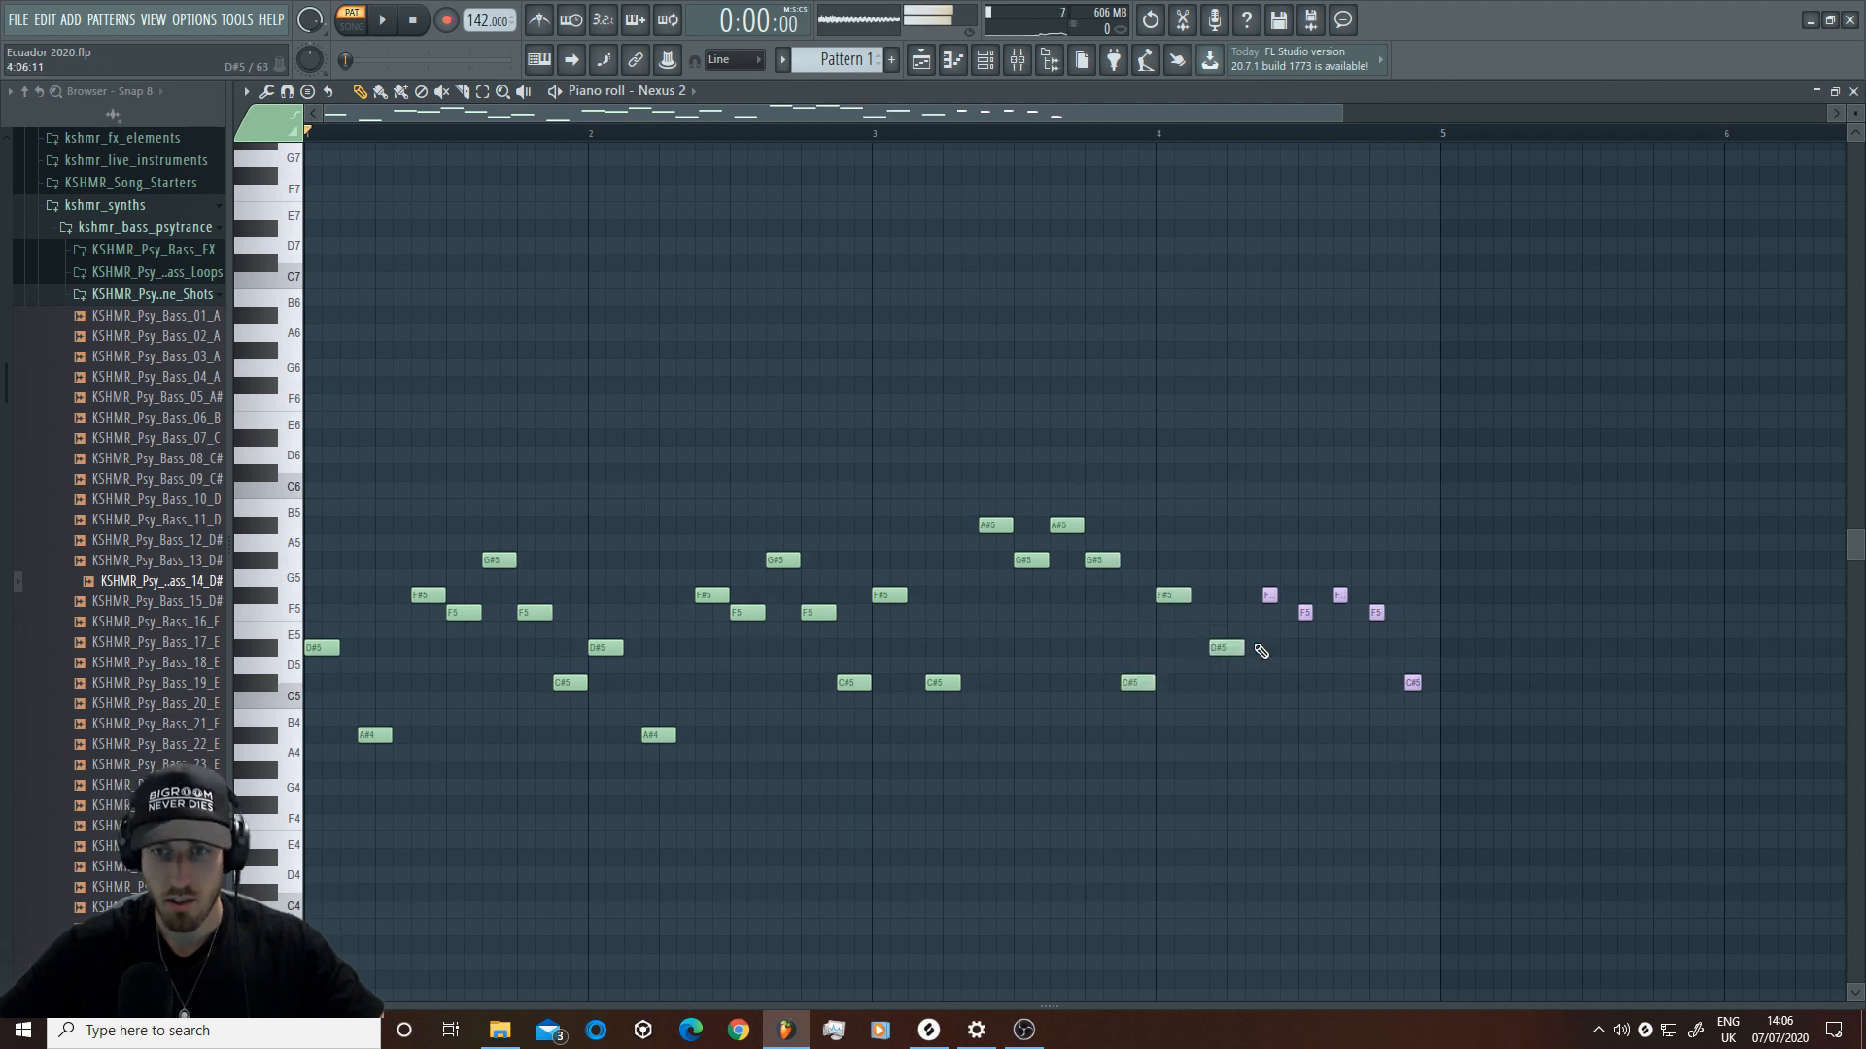
Step: Replace the remaining bar 4 notes F#5, F5, F#5, F5 and C#5 with two-step-long notes in place and select the whole melody
click(1266, 595)
click(1304, 612)
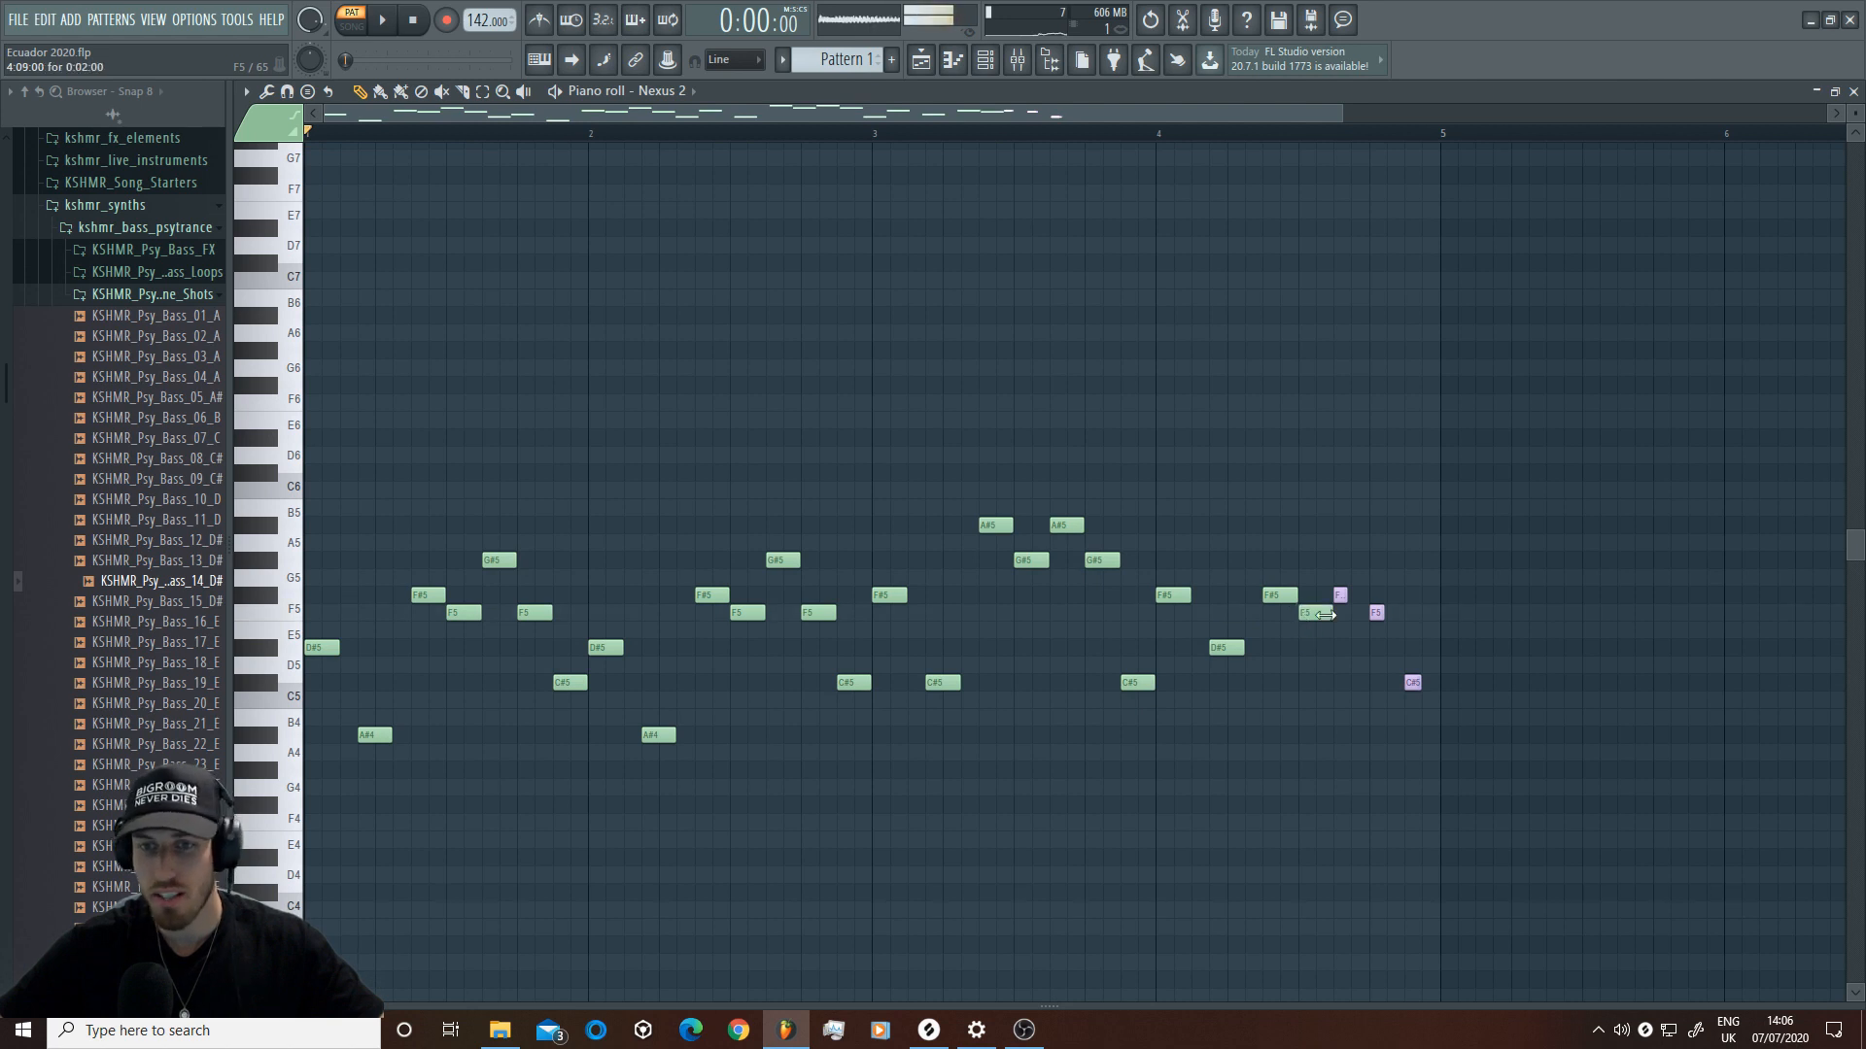
click(1338, 595)
click(1374, 612)
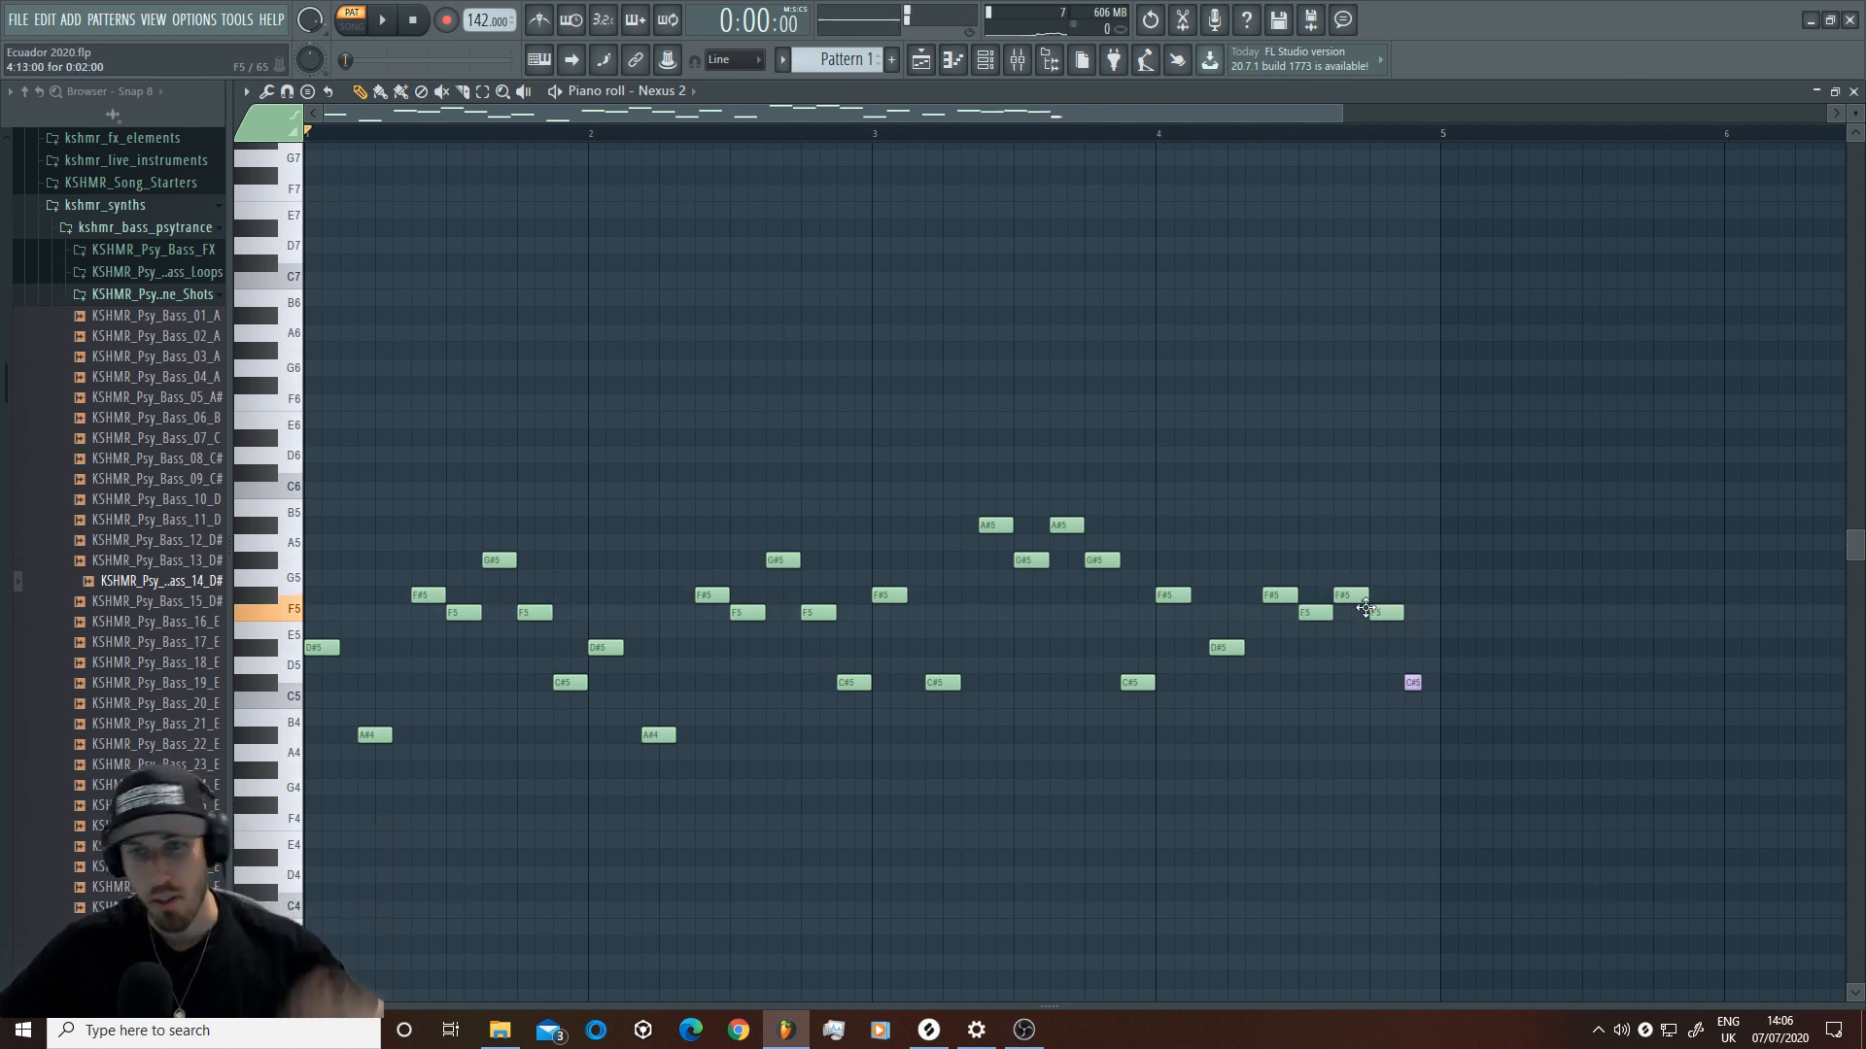
click(1411, 682)
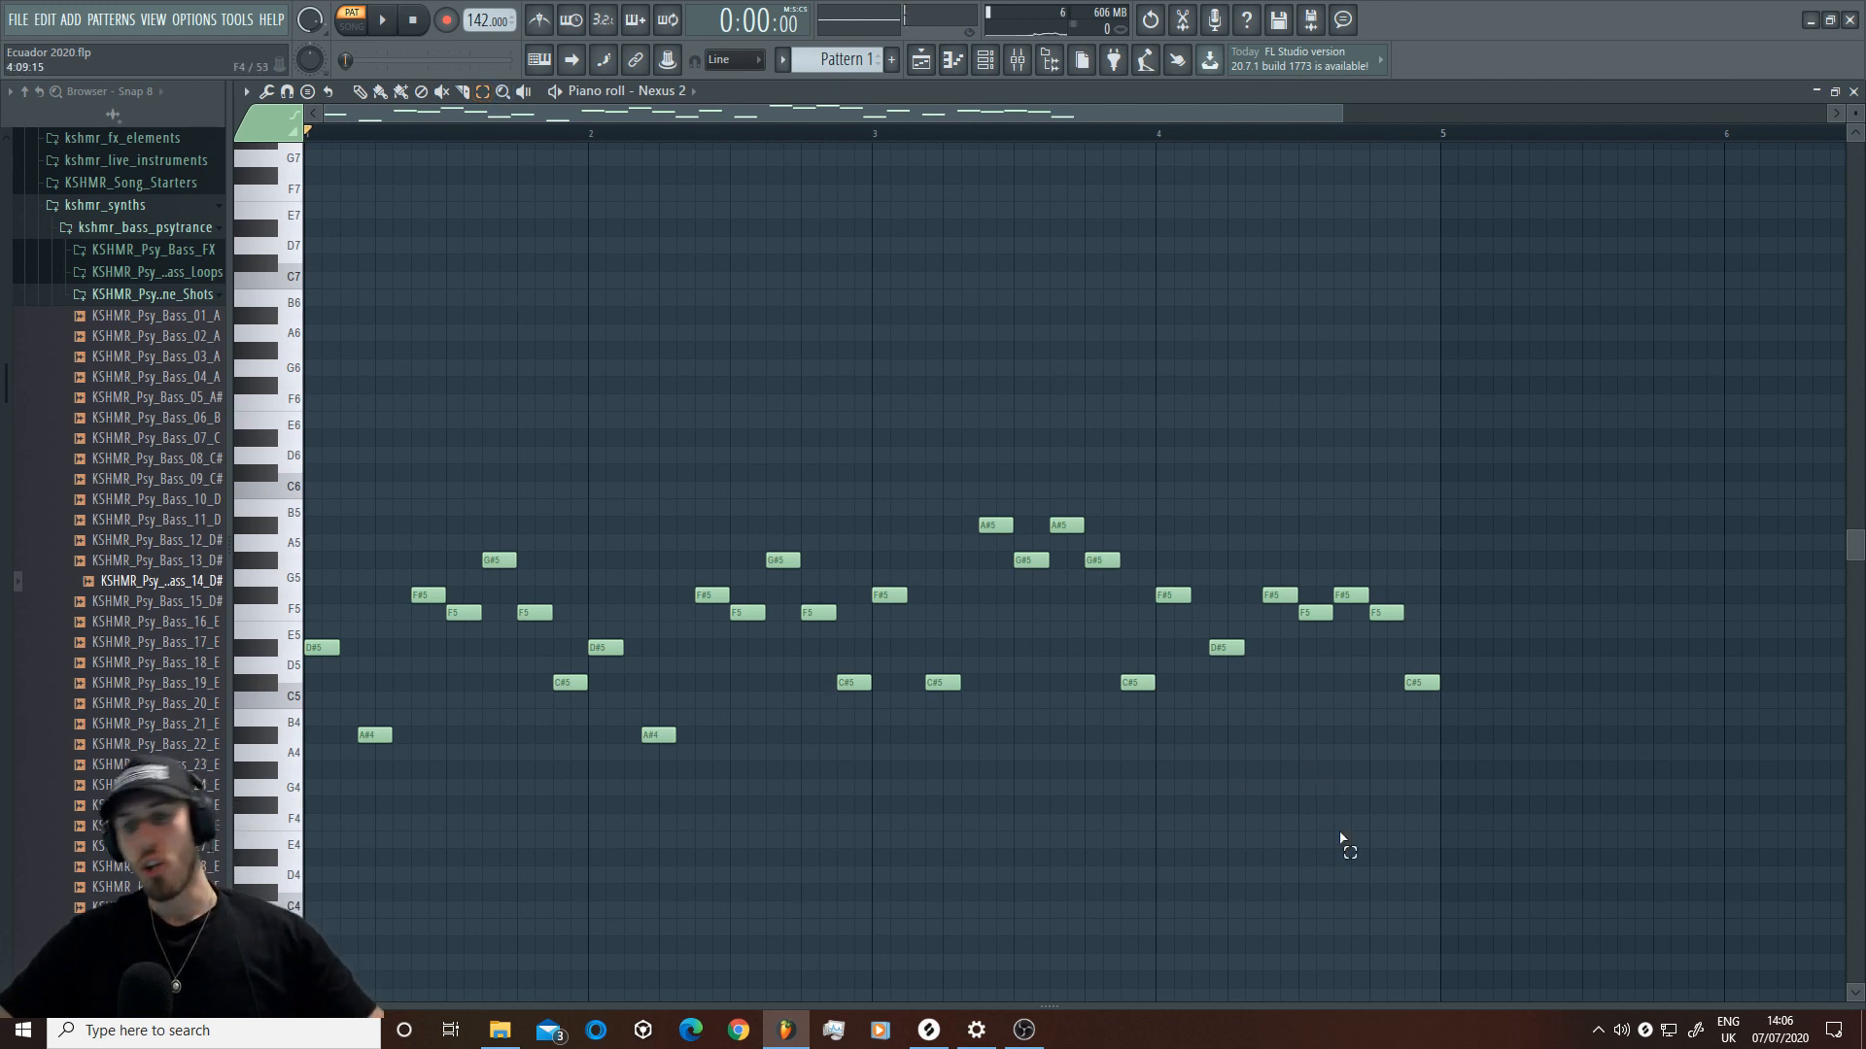
key(ctrl+a)
scroll(272, 188, up, 1)
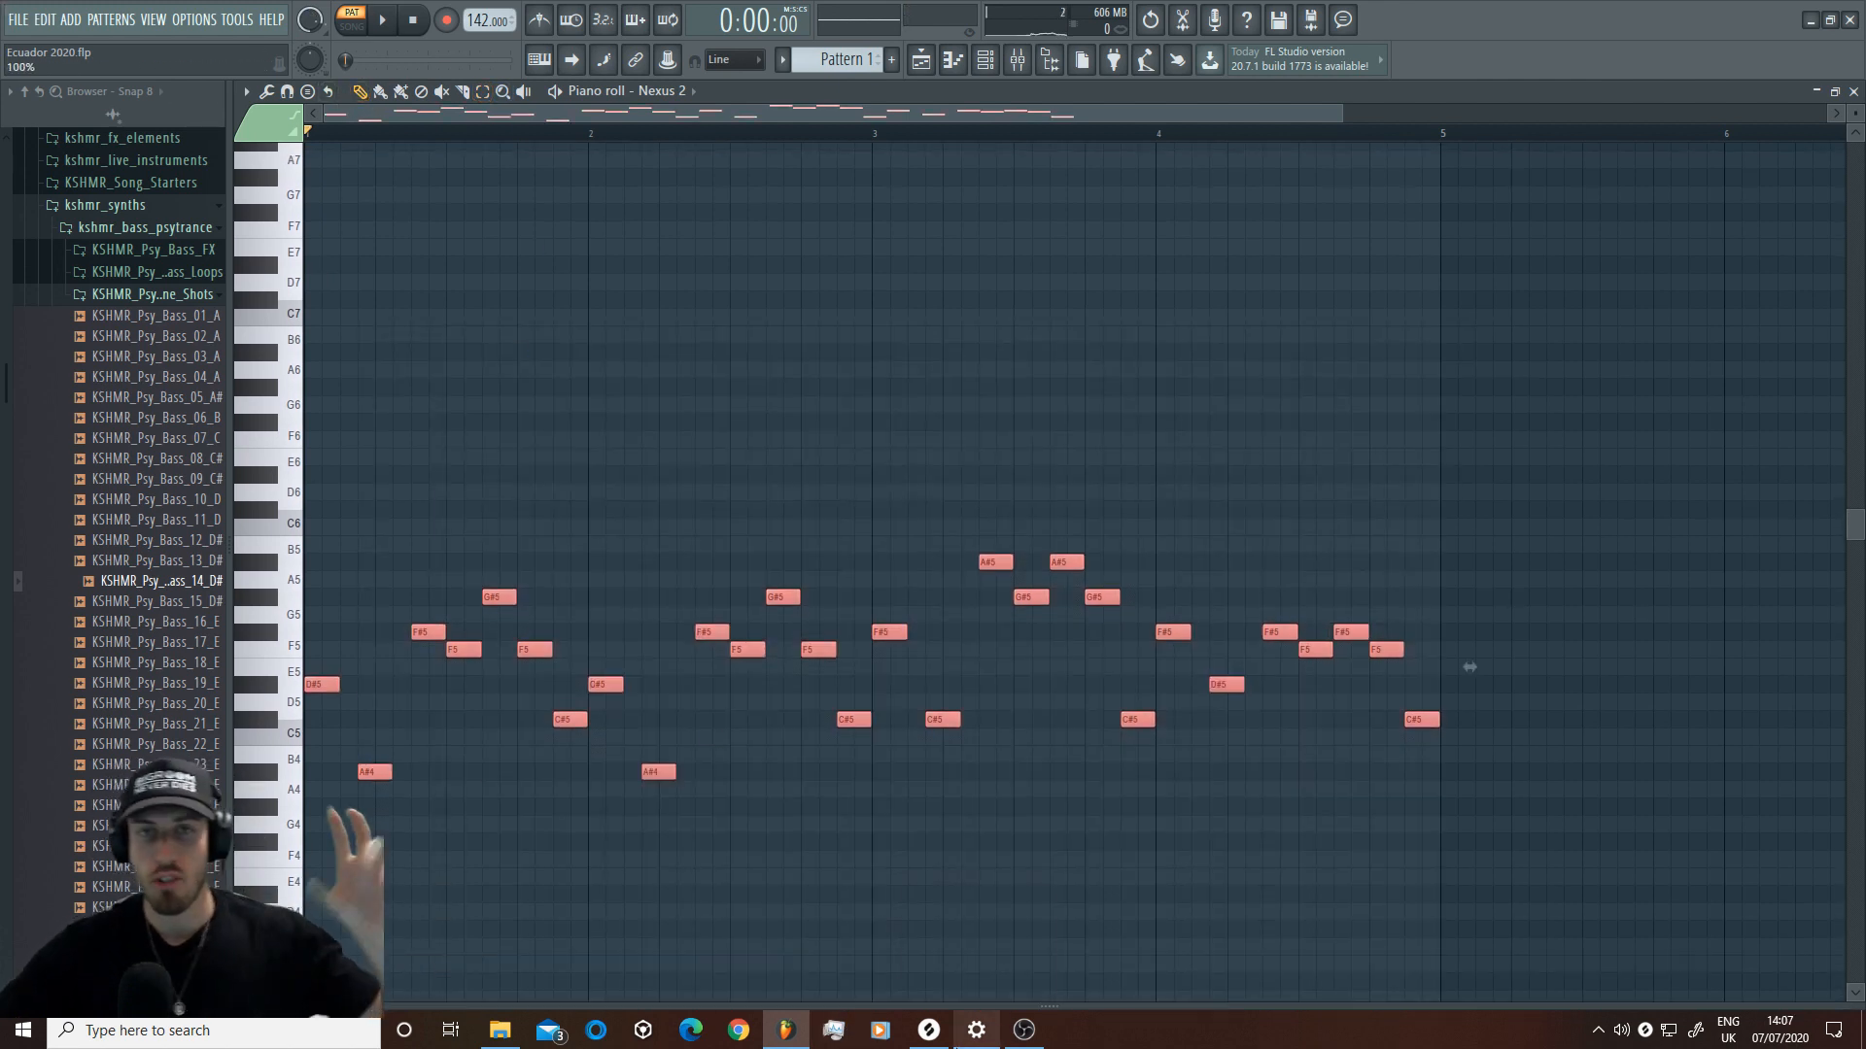
Step: Route the Nexus 2 channel to mixer track 5 from the channel rack
mouse_move(976, 1032)
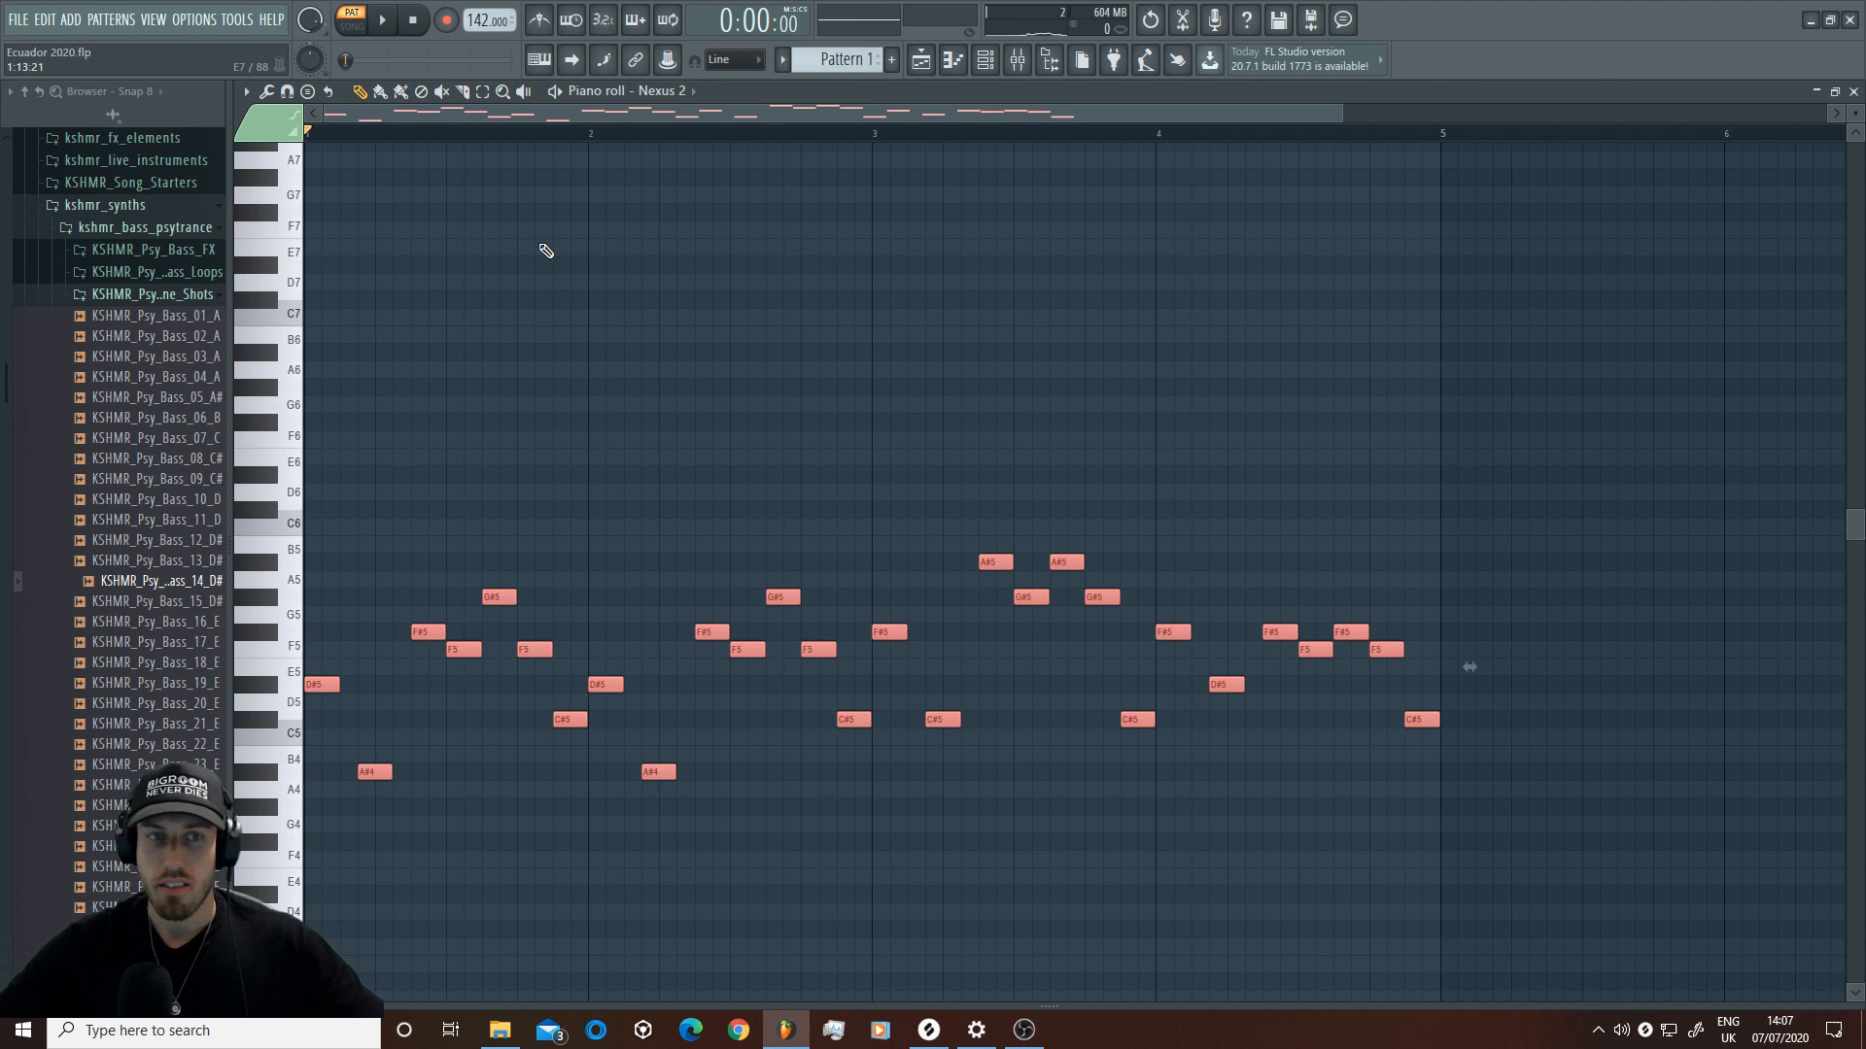
click(729, 60)
click(984, 59)
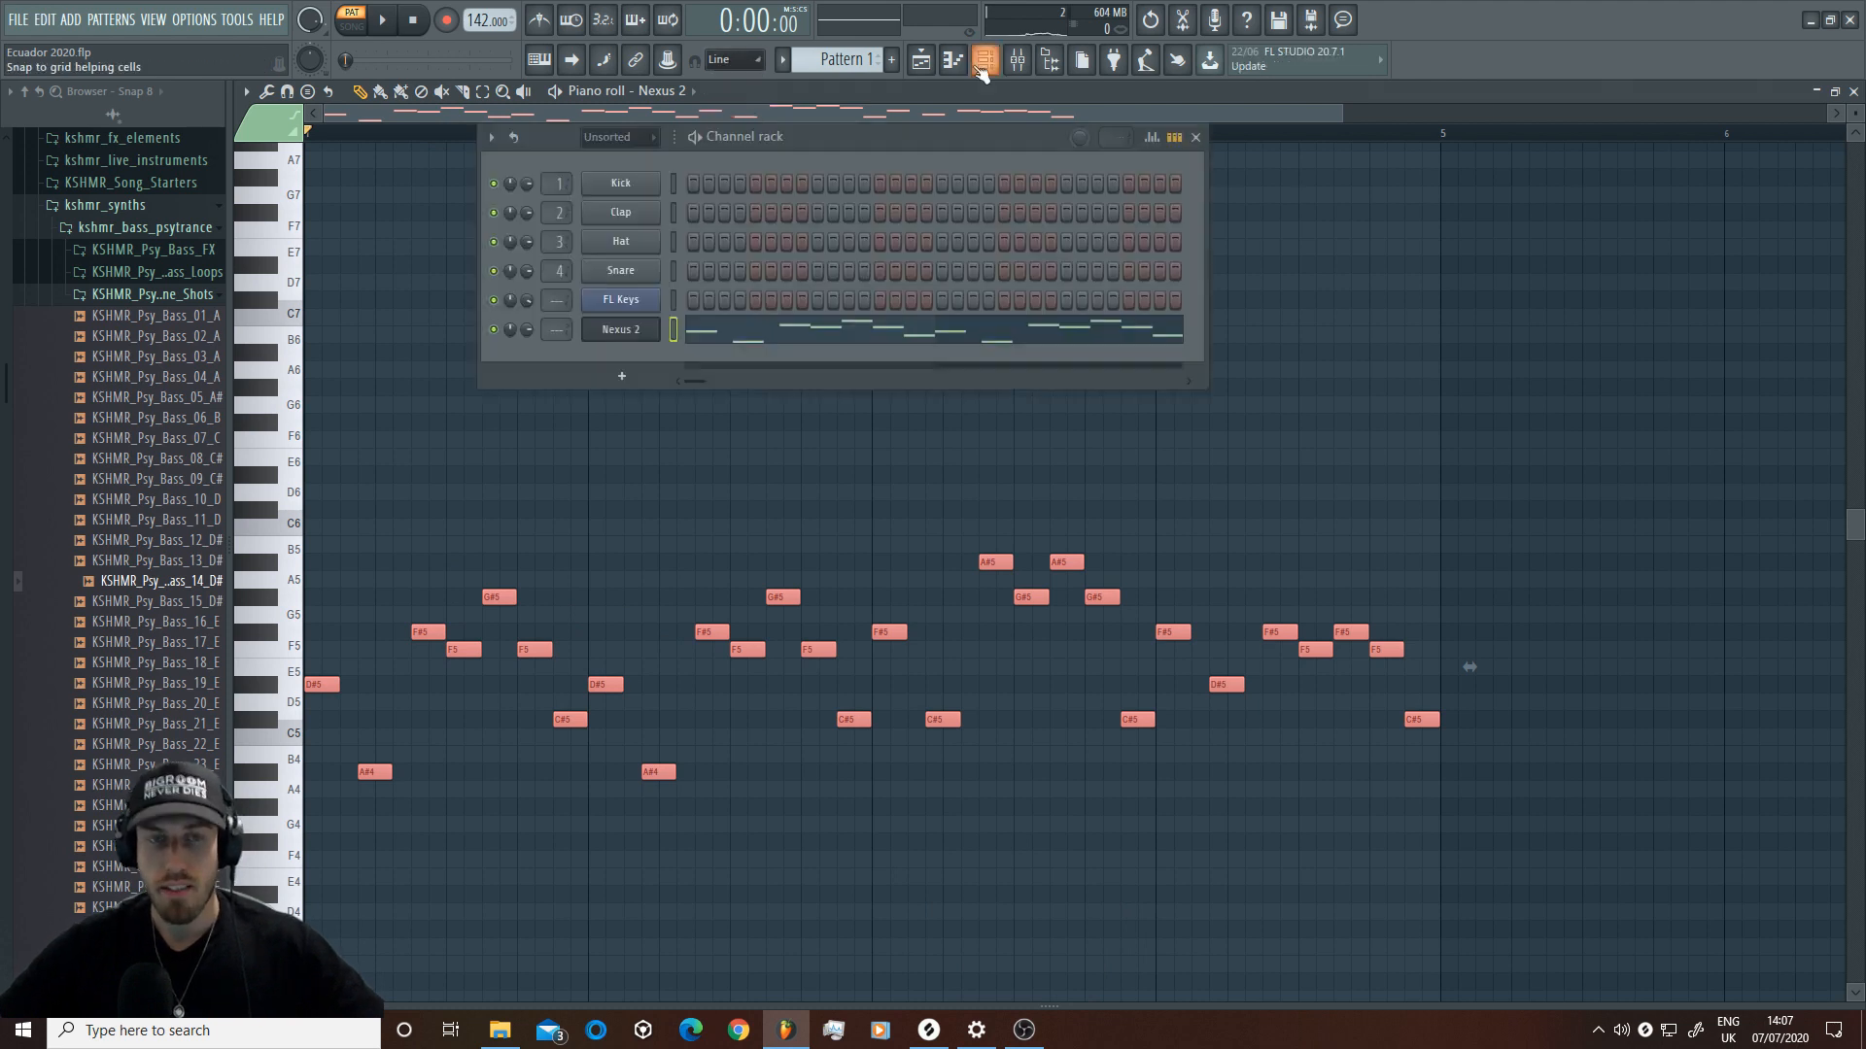
drag(562, 328, 562, 324)
click(562, 327)
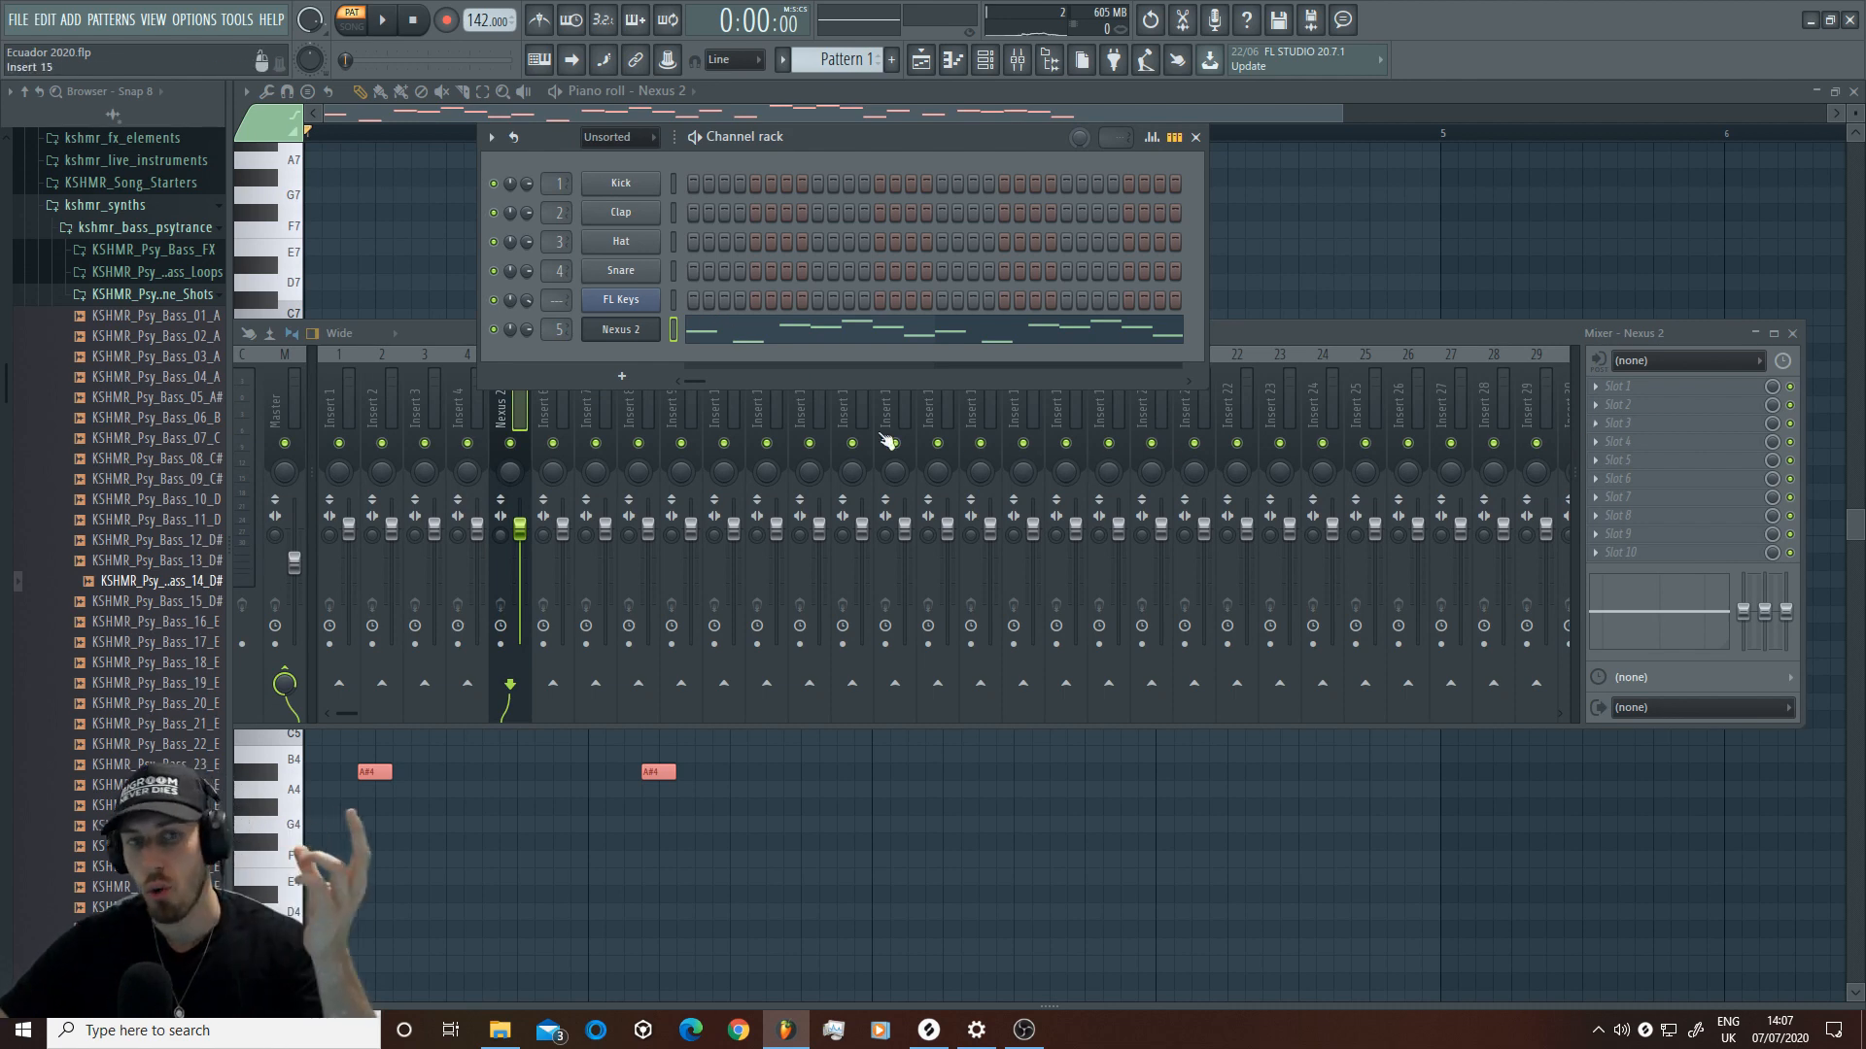
Step: Load the Hands Up Mixer 2 preset onto the Nexus 2 mixer track
right_click(544, 417)
mouse_move(598, 453)
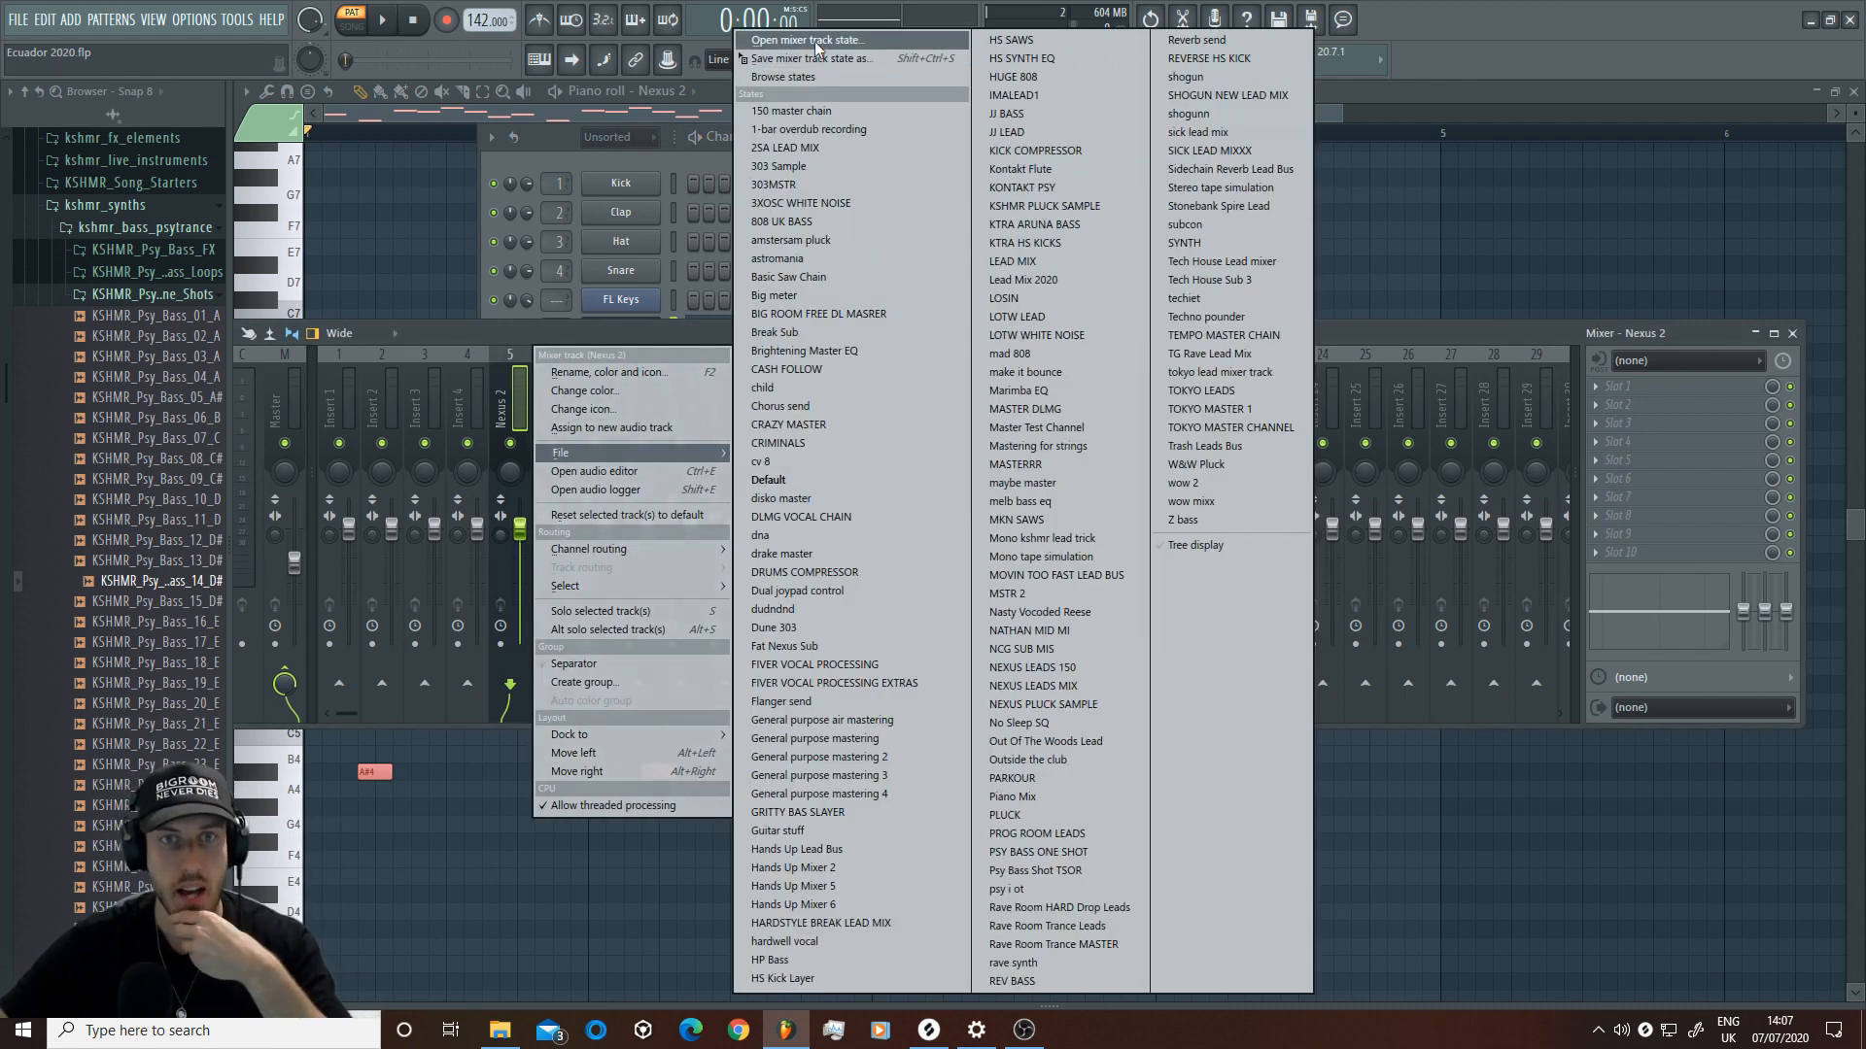
click(814, 41)
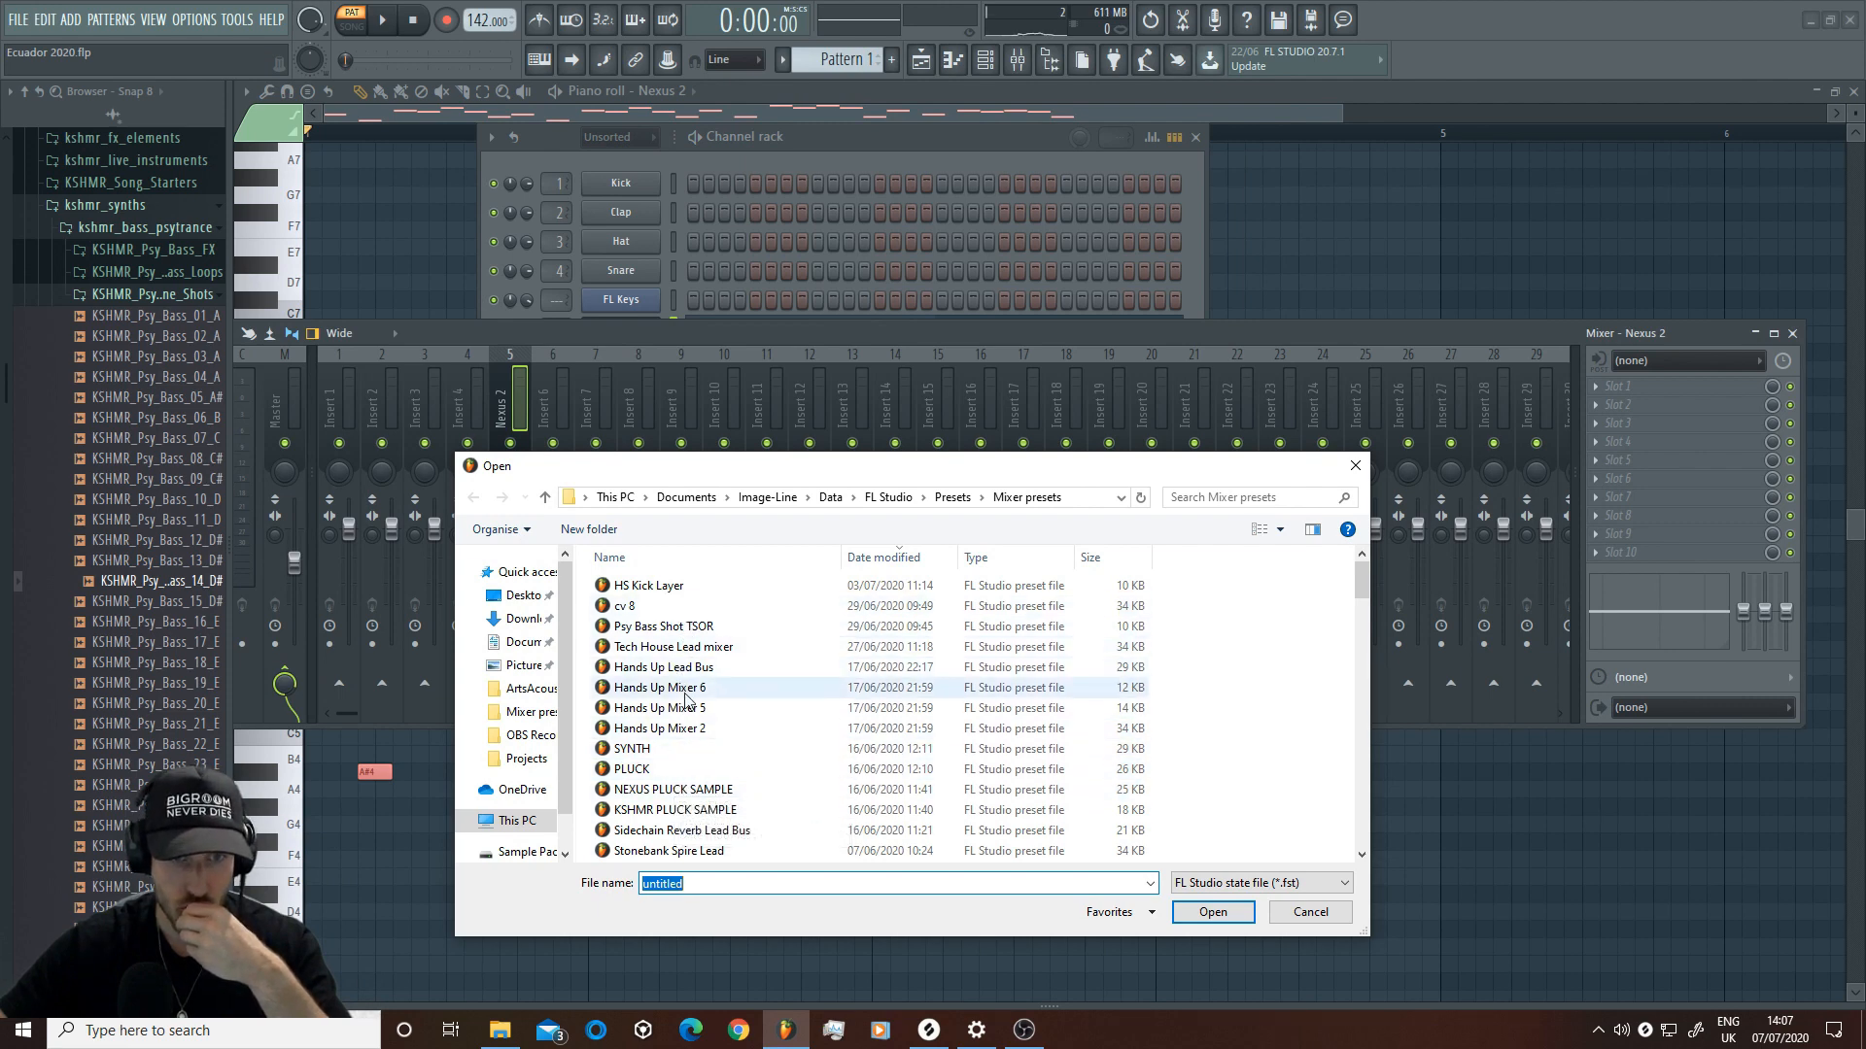
double_click(688, 729)
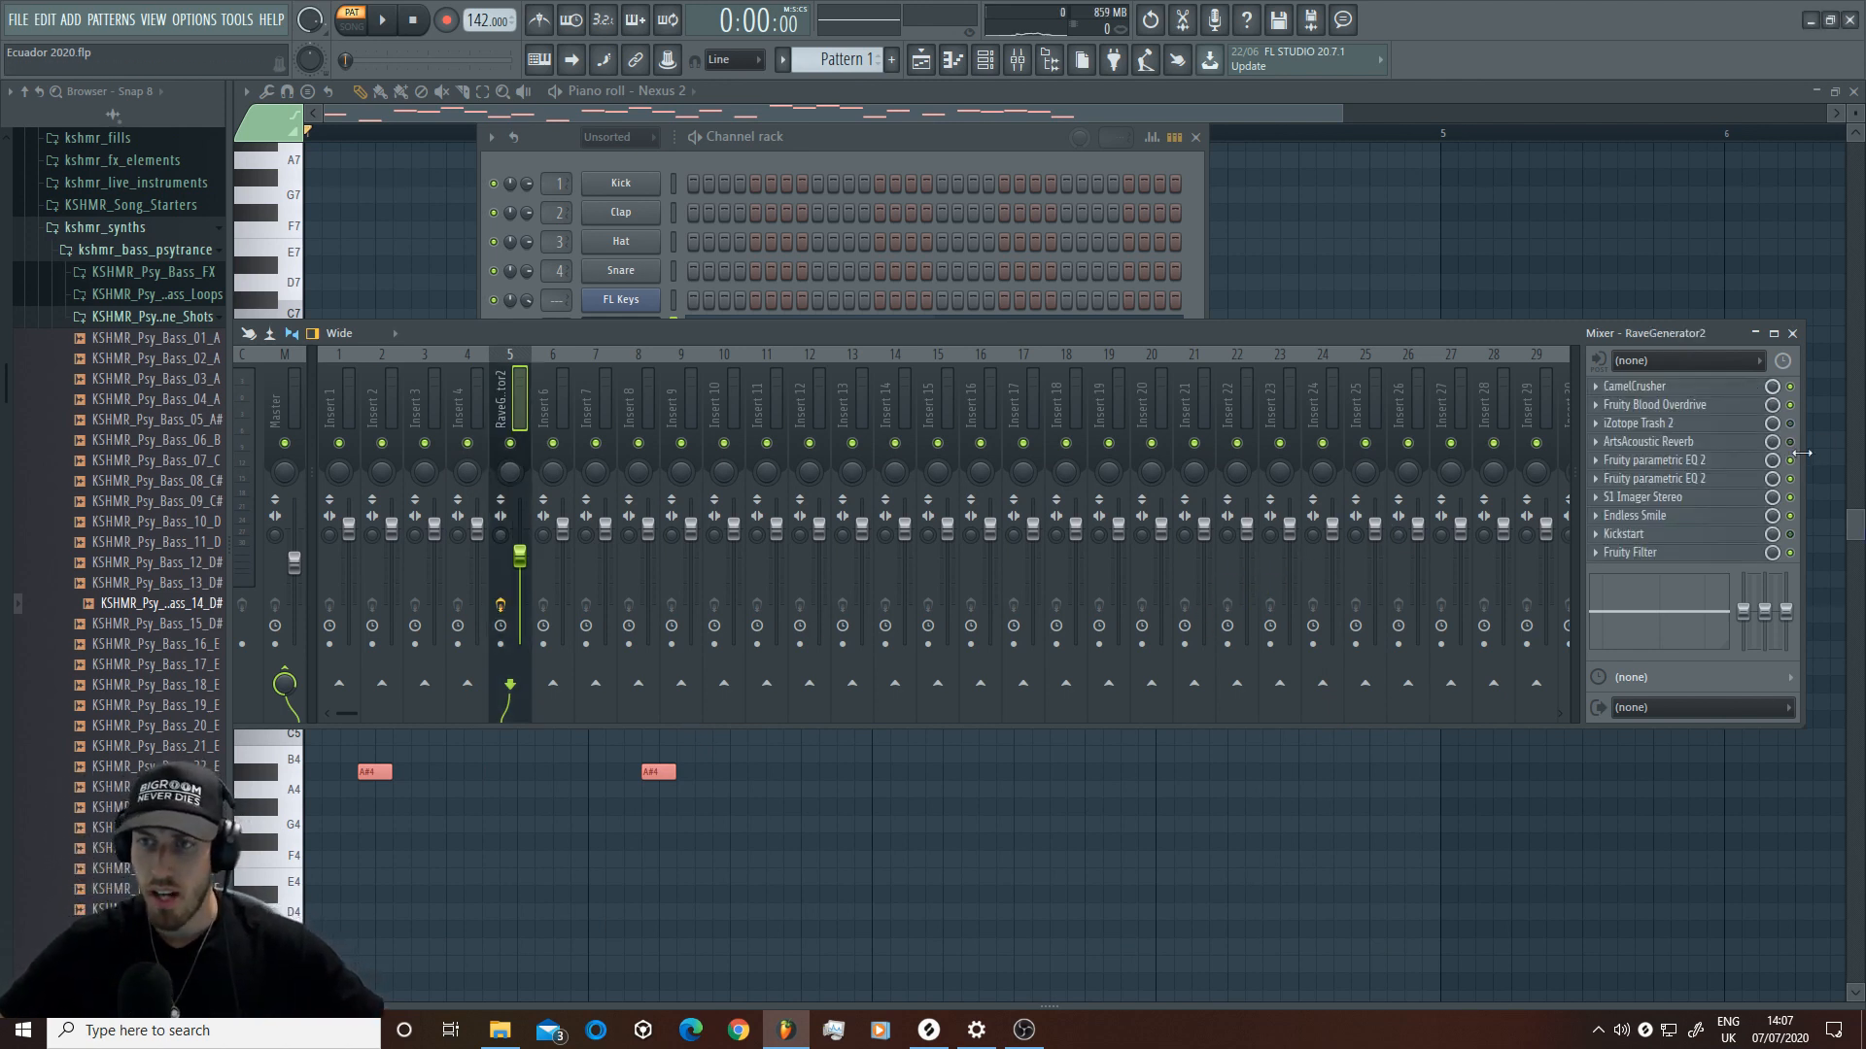
Step: Play the melody through the lead's effects chain and look over the Nexus 2 instrument and its mixer track
key(space)
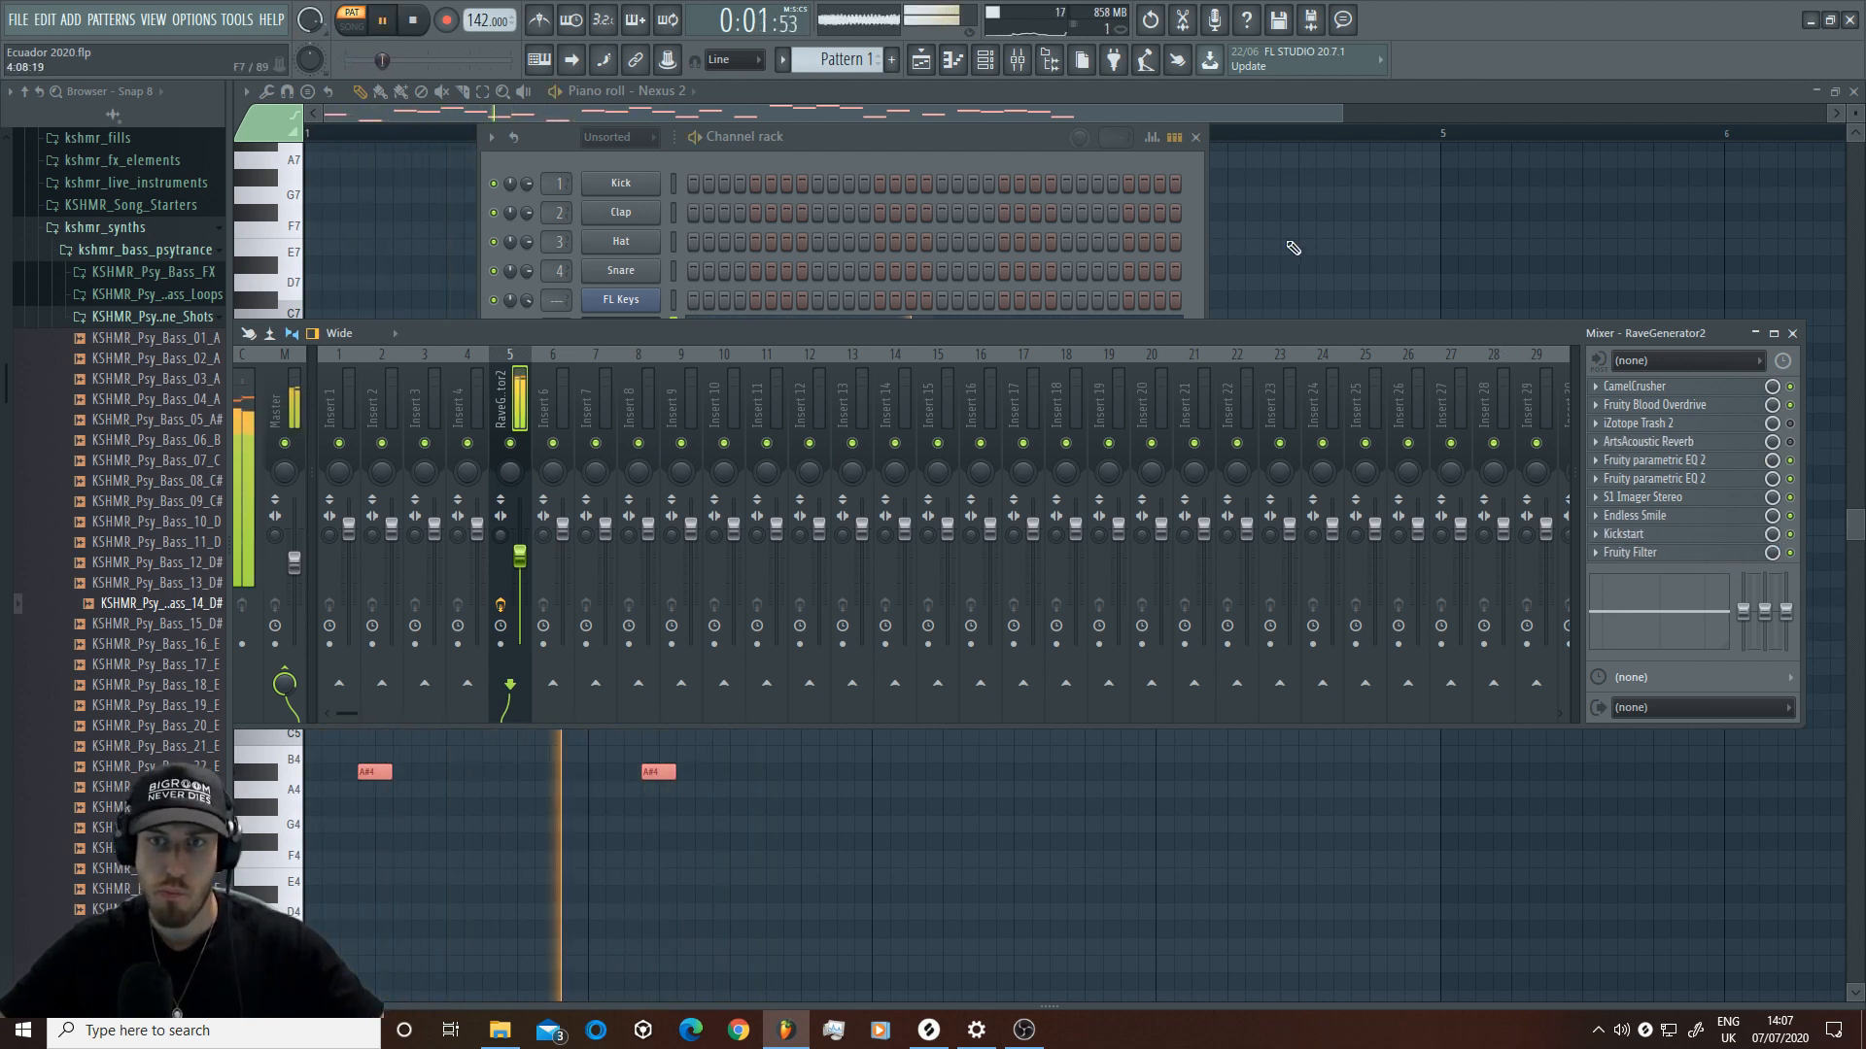
click(1199, 283)
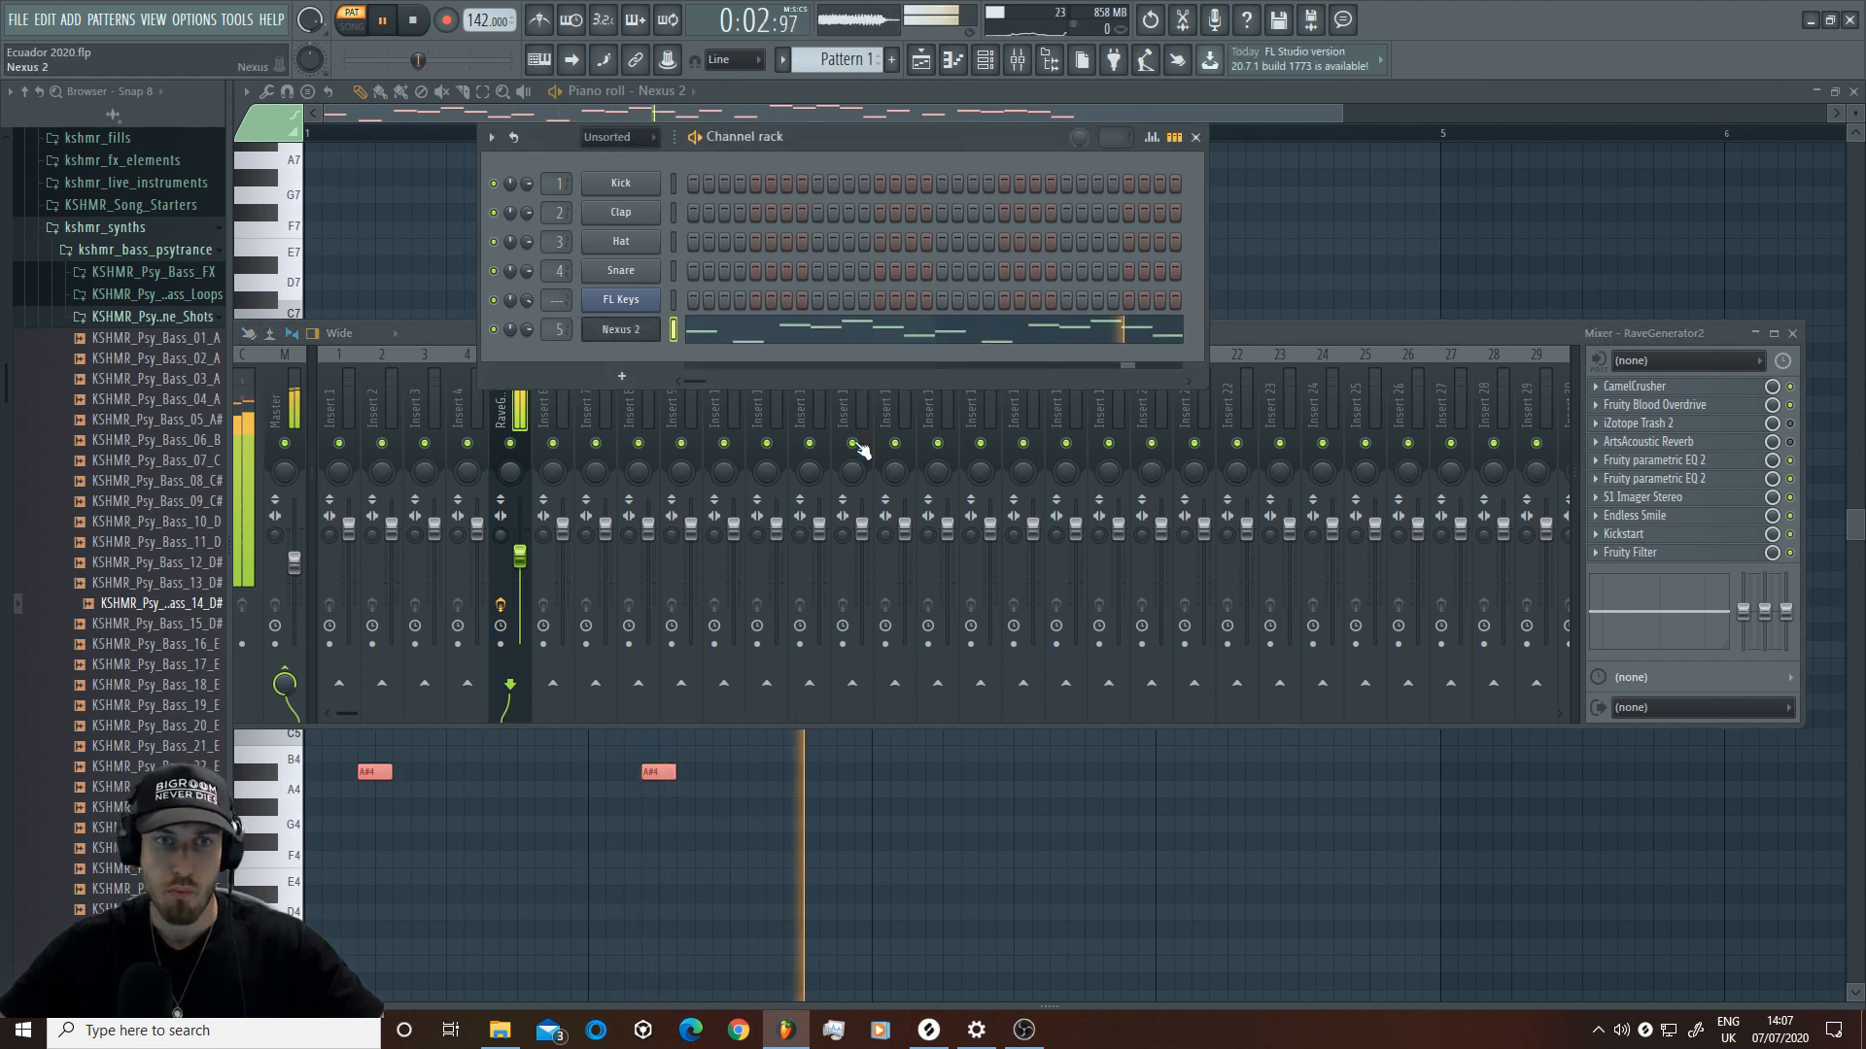
key(space)
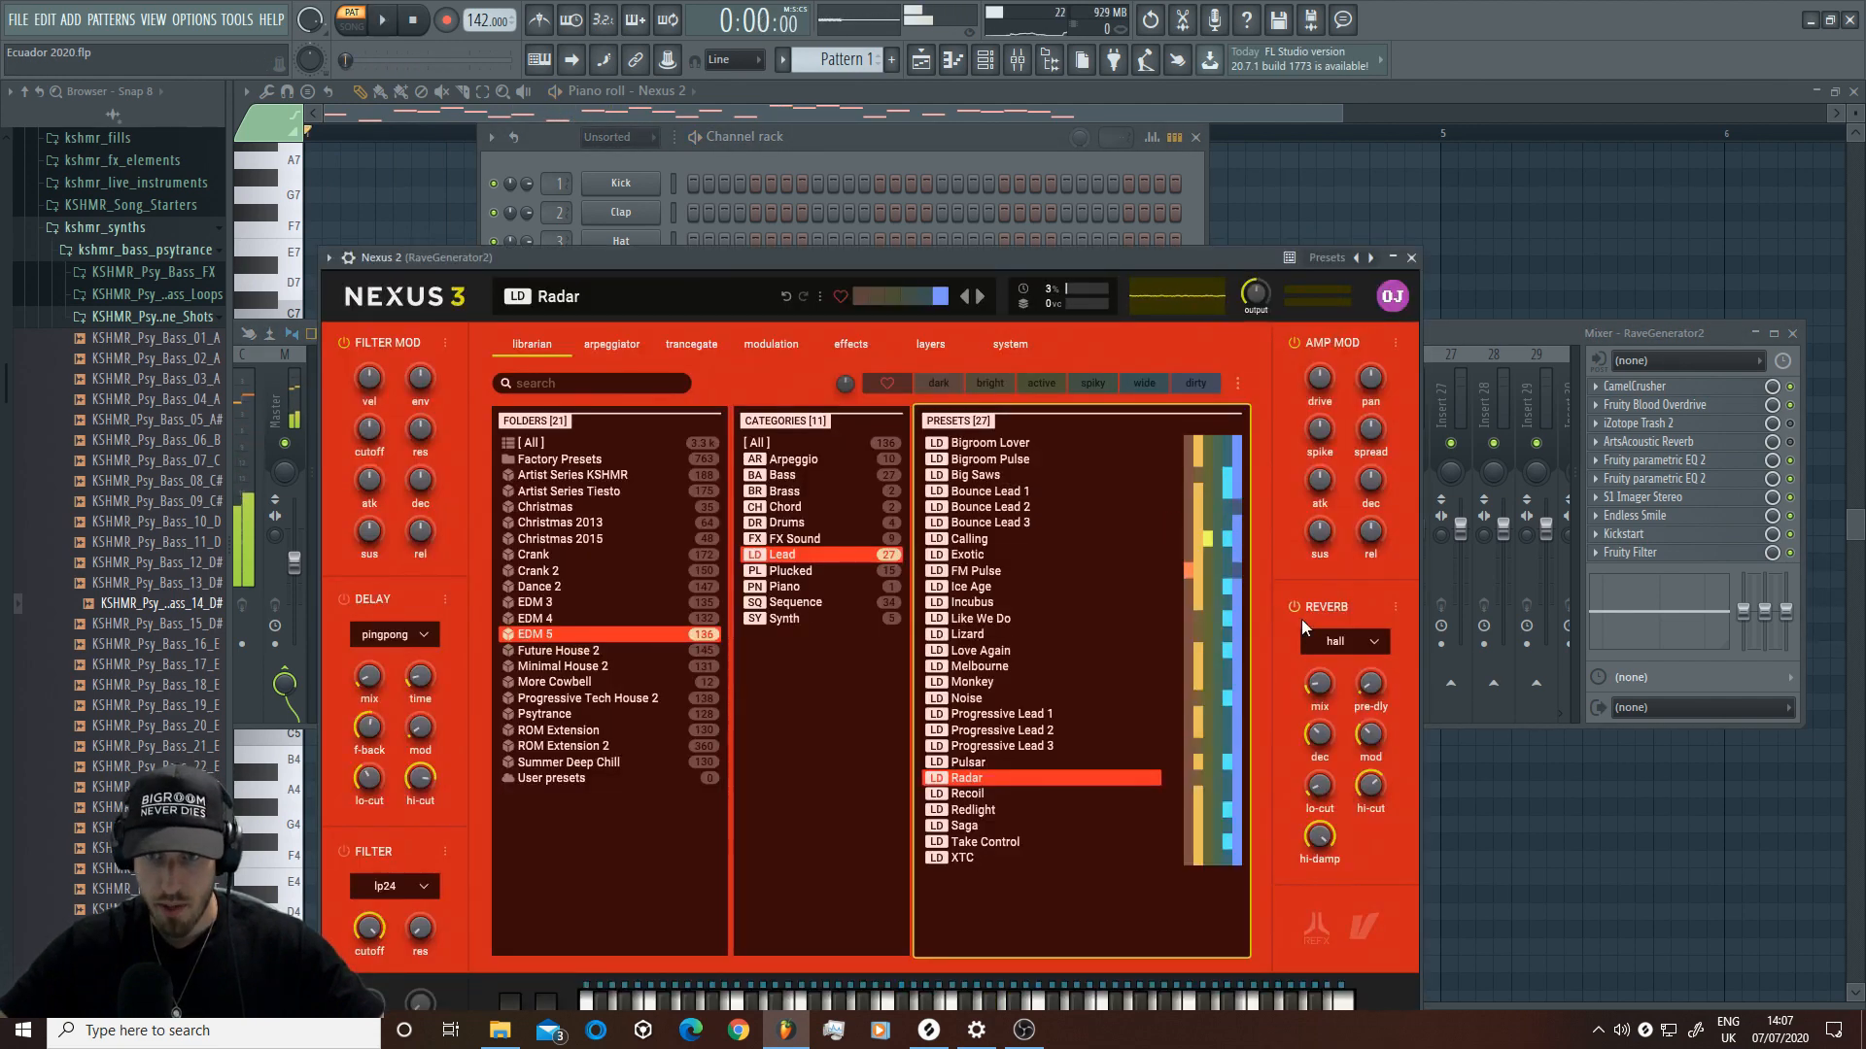
key(space)
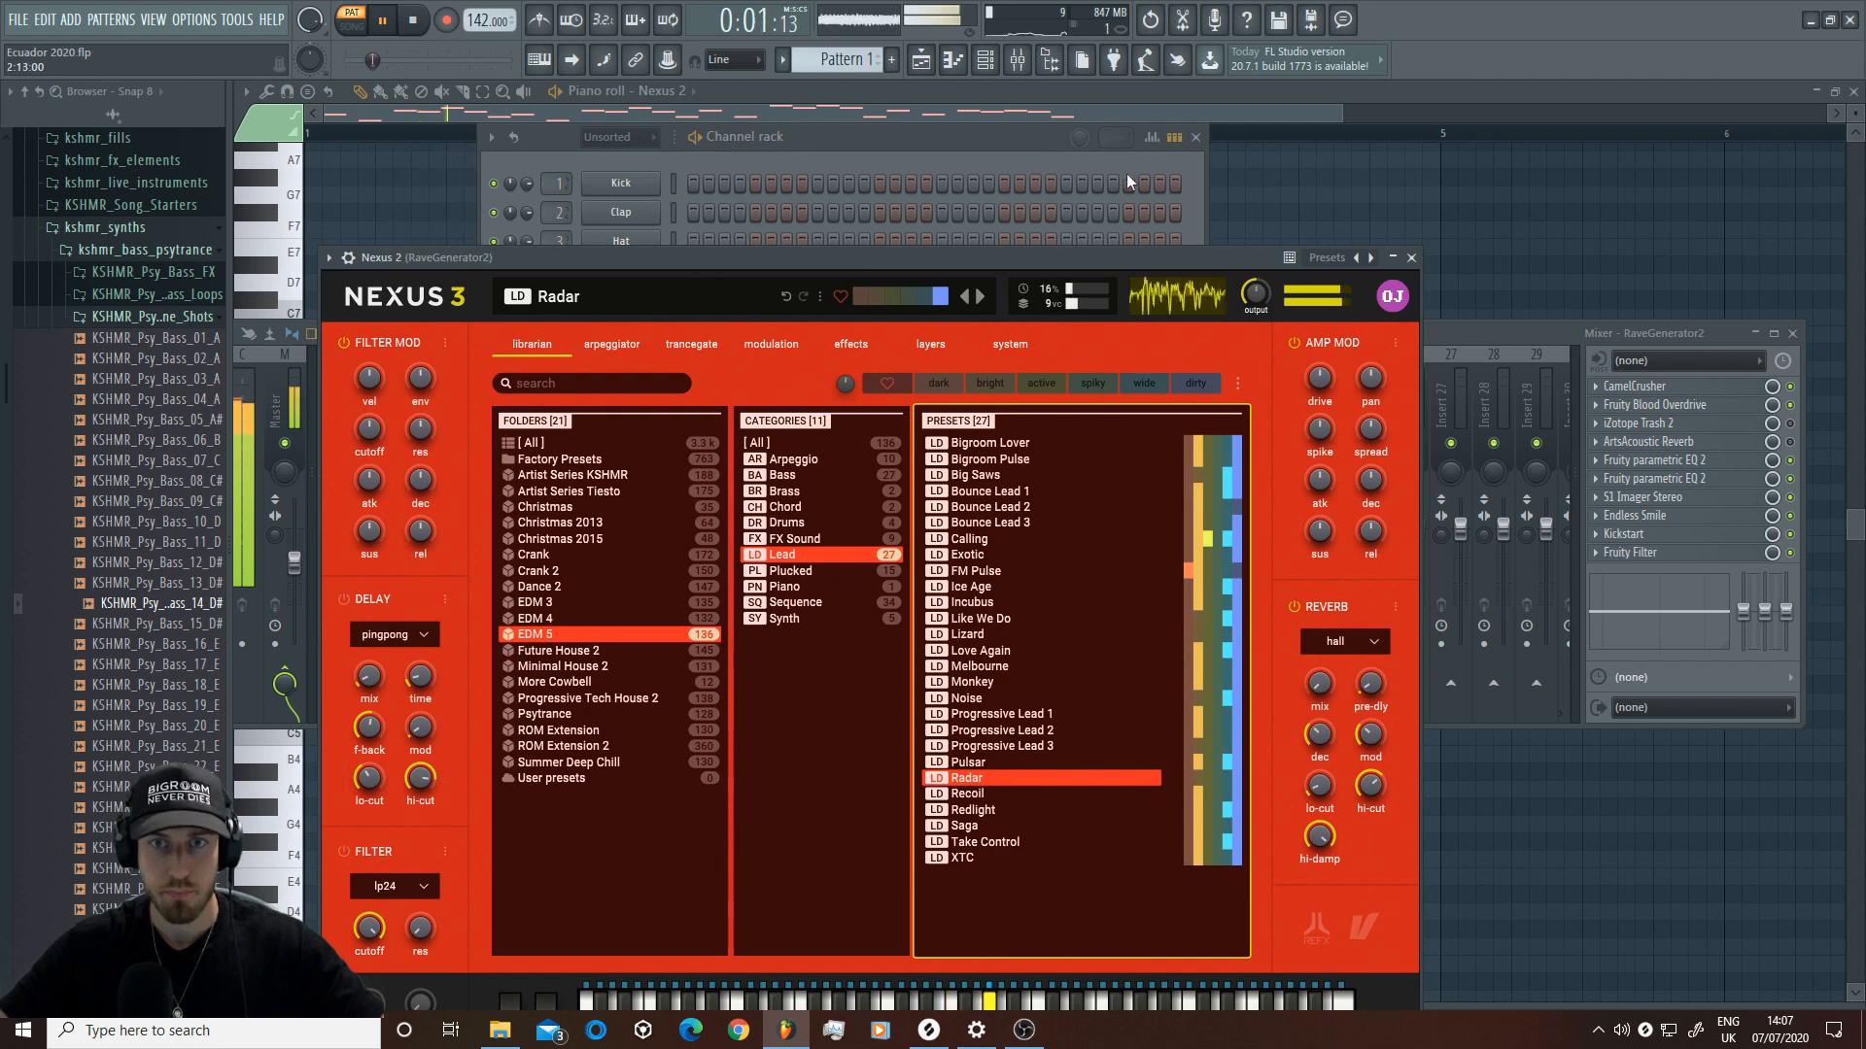
click(1457, 344)
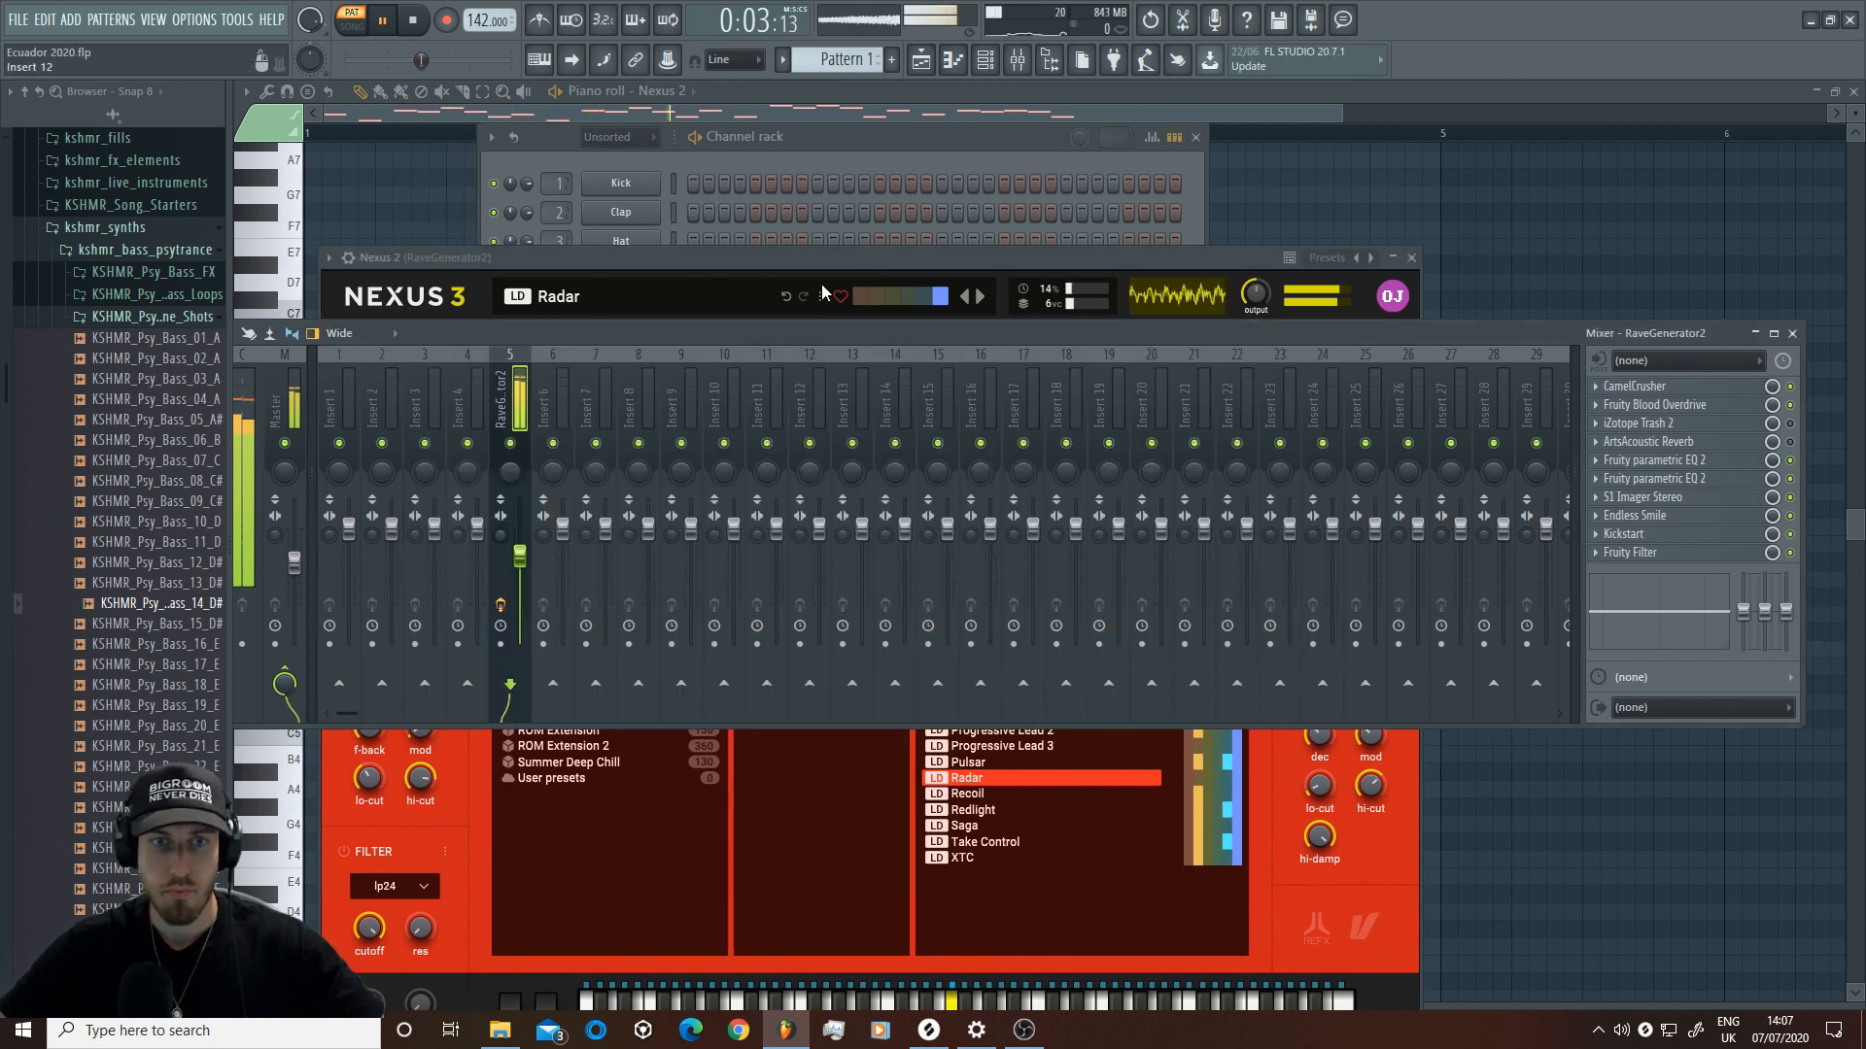
key(space)
Step: Load the Tech House Lead mixer preset onto the empty mixer track 6
click(544, 408)
right_click(544, 408)
mouse_move(657, 452)
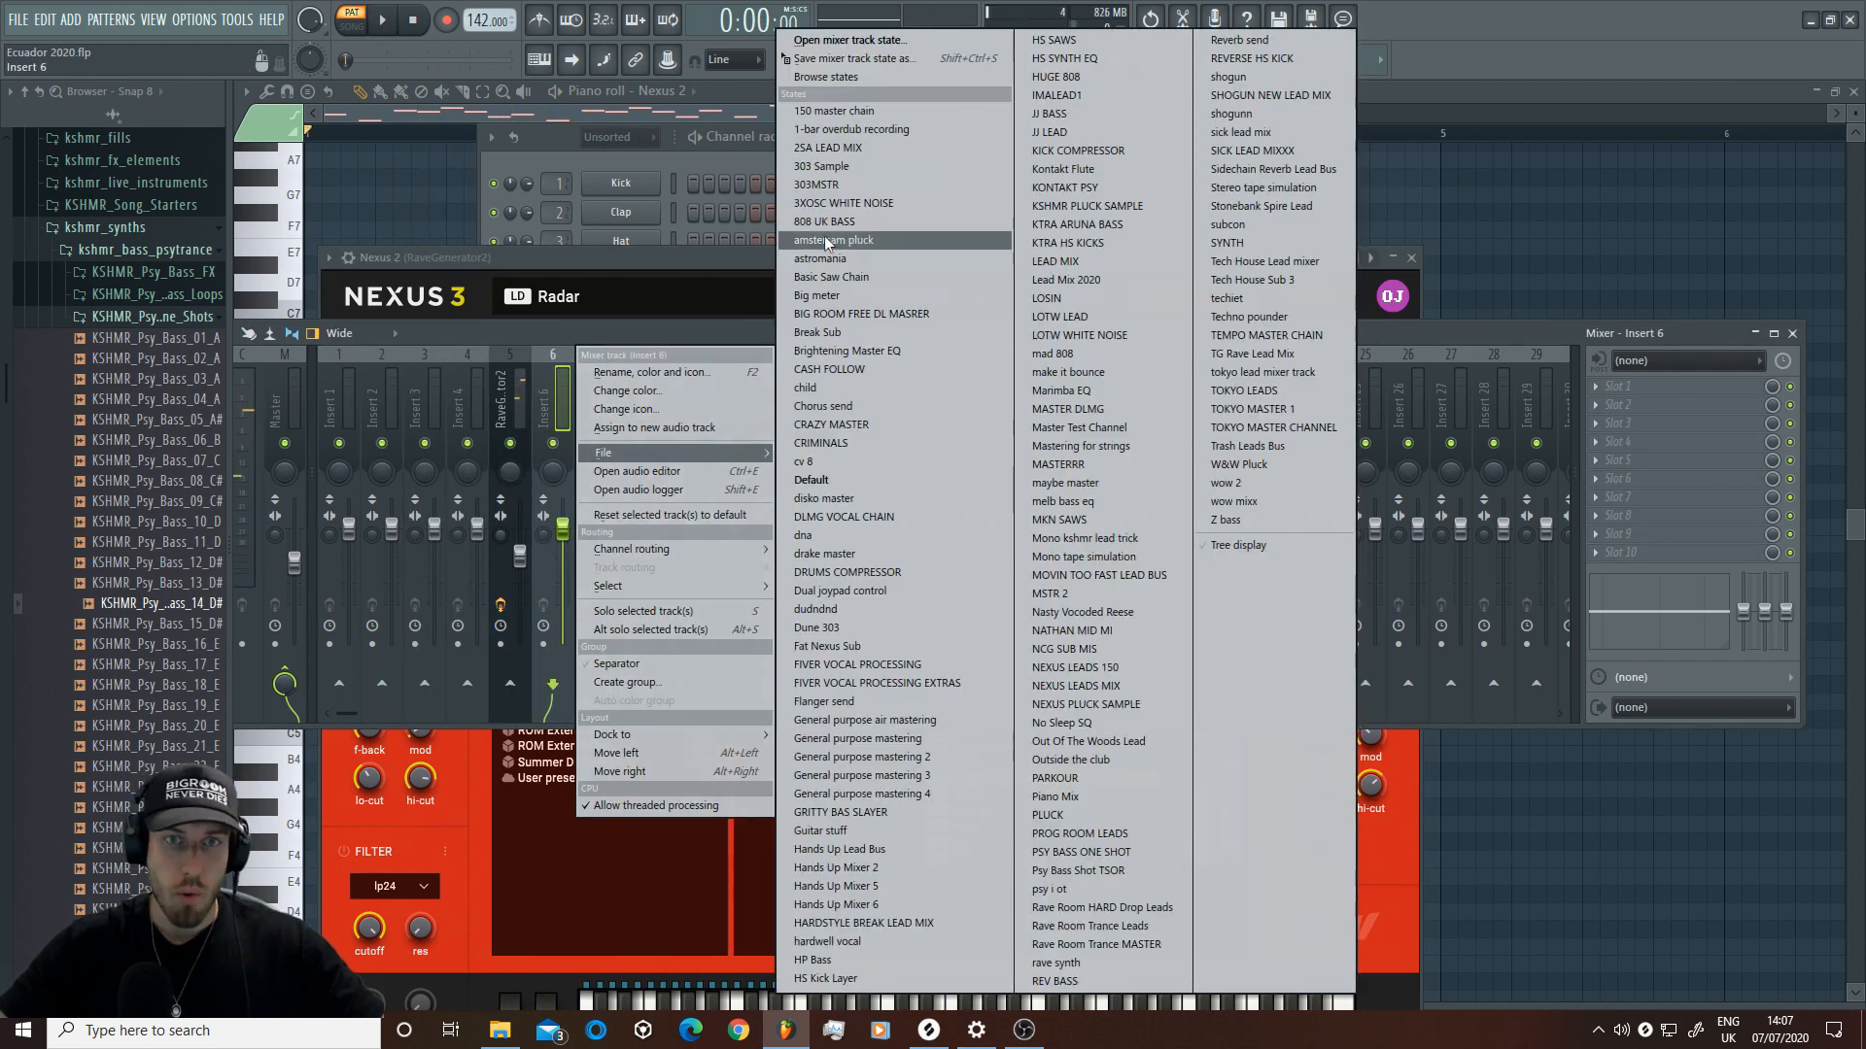
click(835, 36)
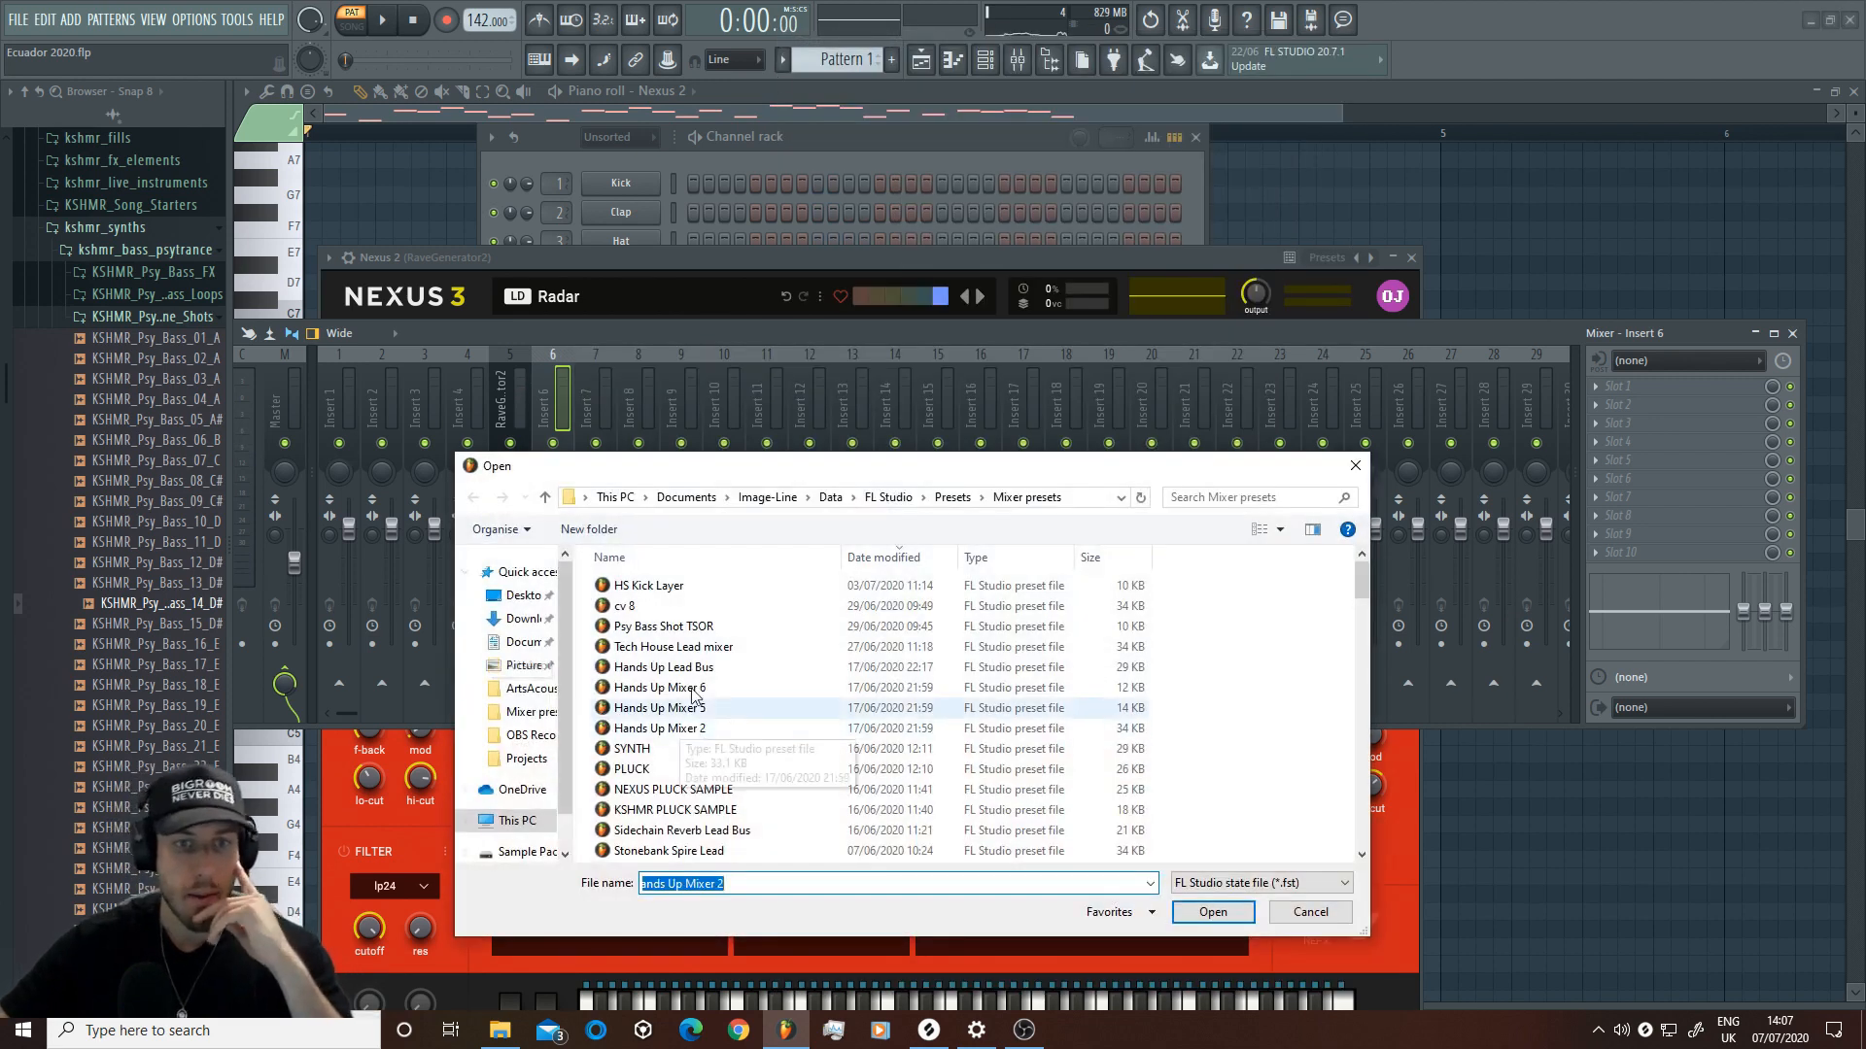
double_click(678, 647)
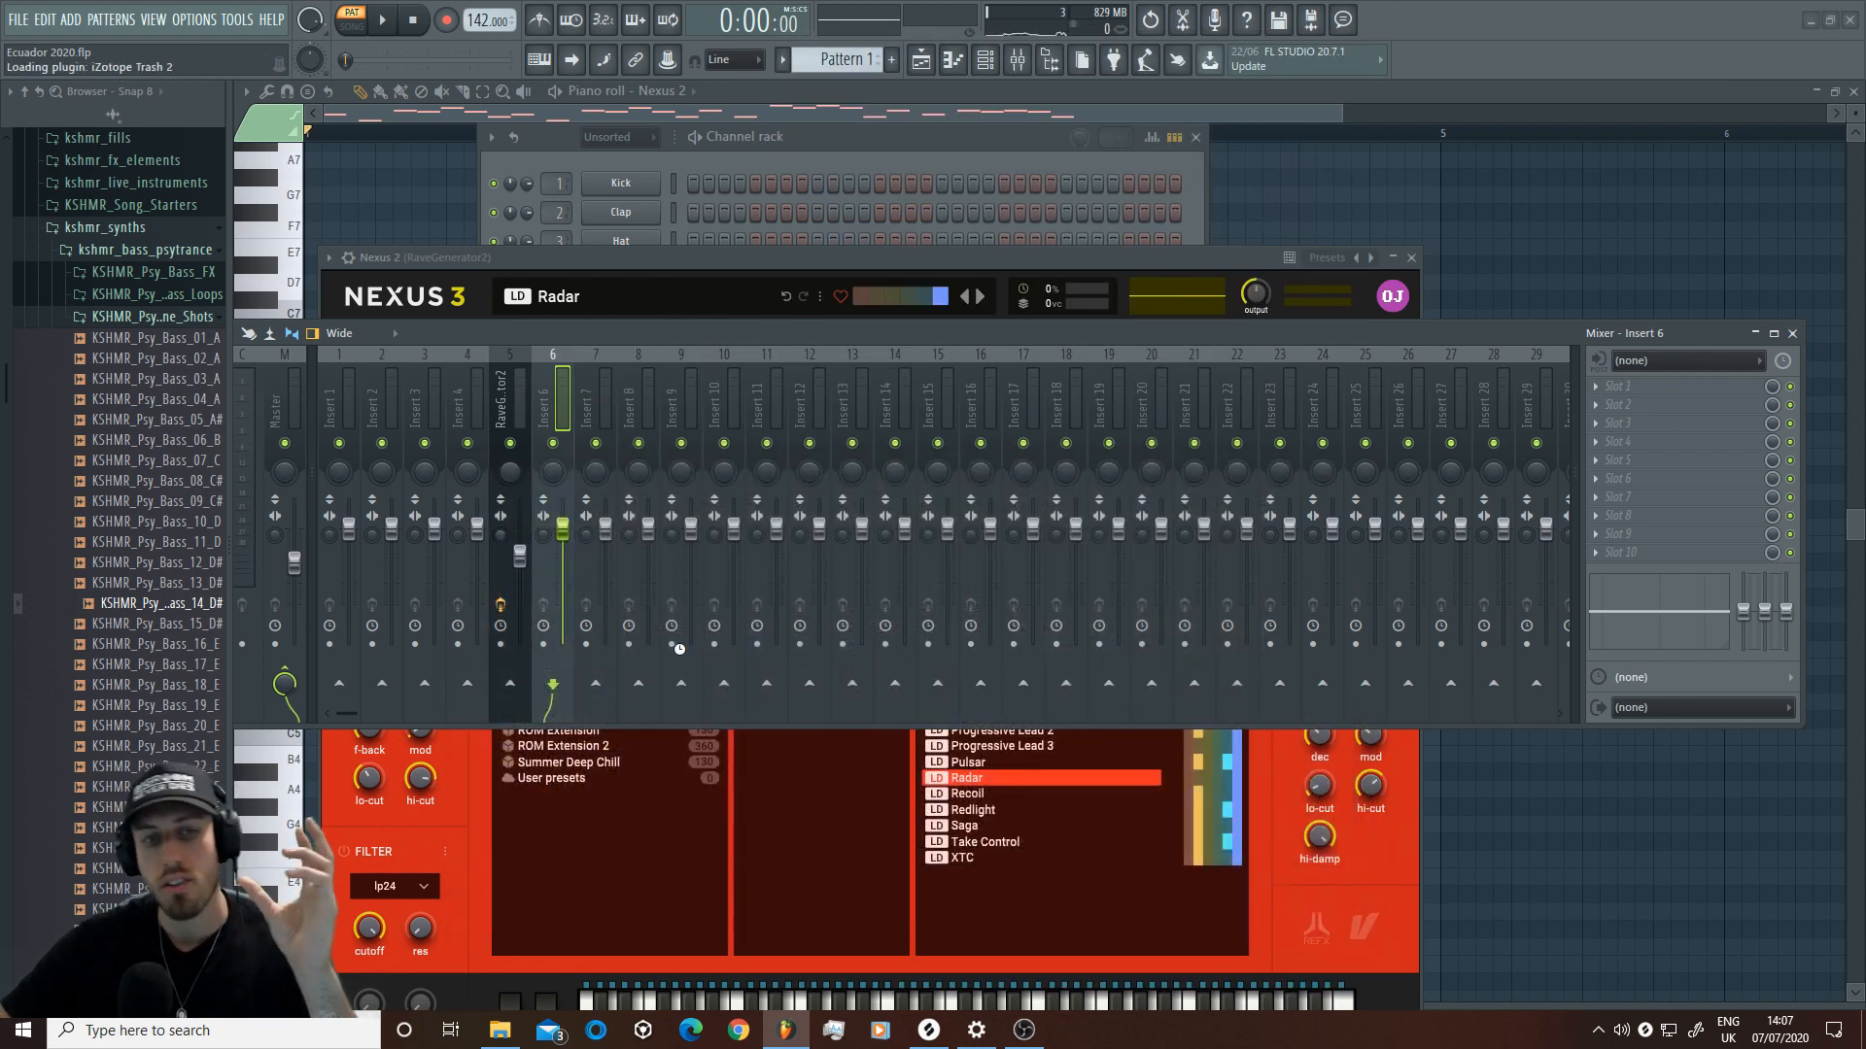
Step: Load the Hands Up Lead Bus preset onto mixer track 6
right_click(555, 400)
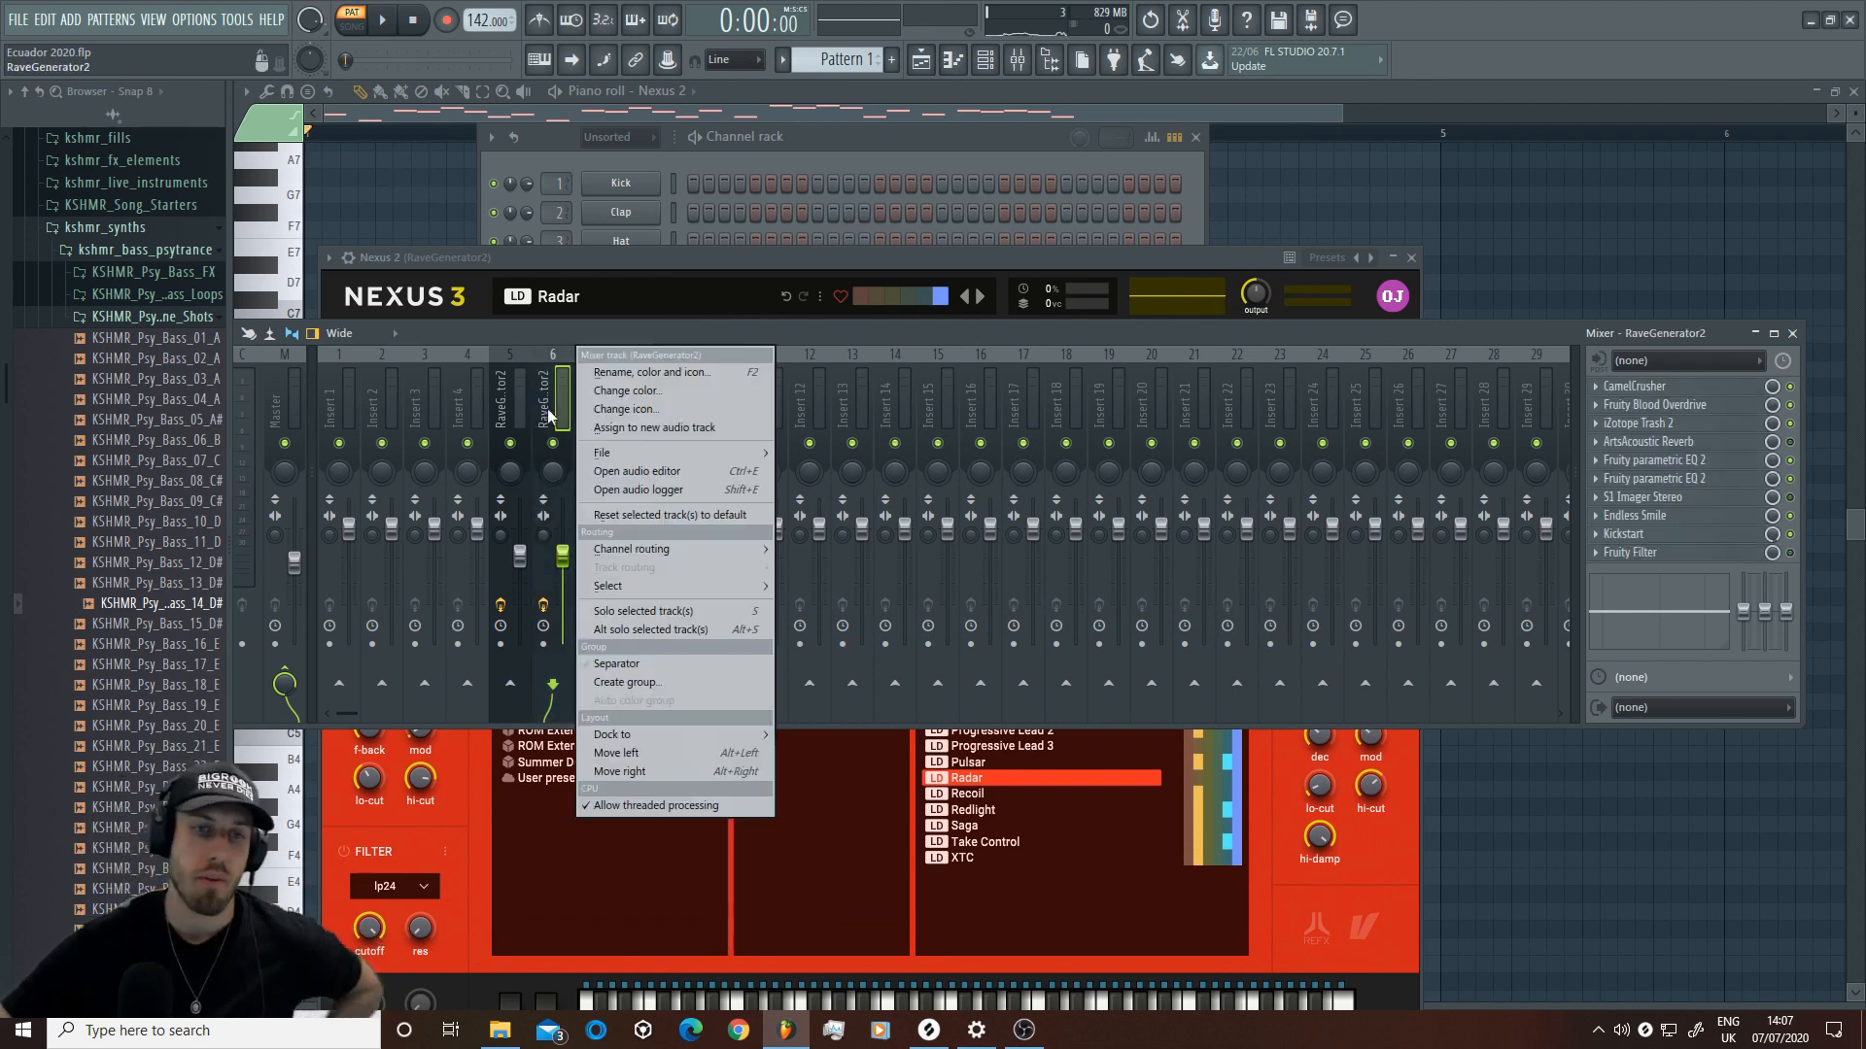
mouse_move(608, 452)
click(833, 40)
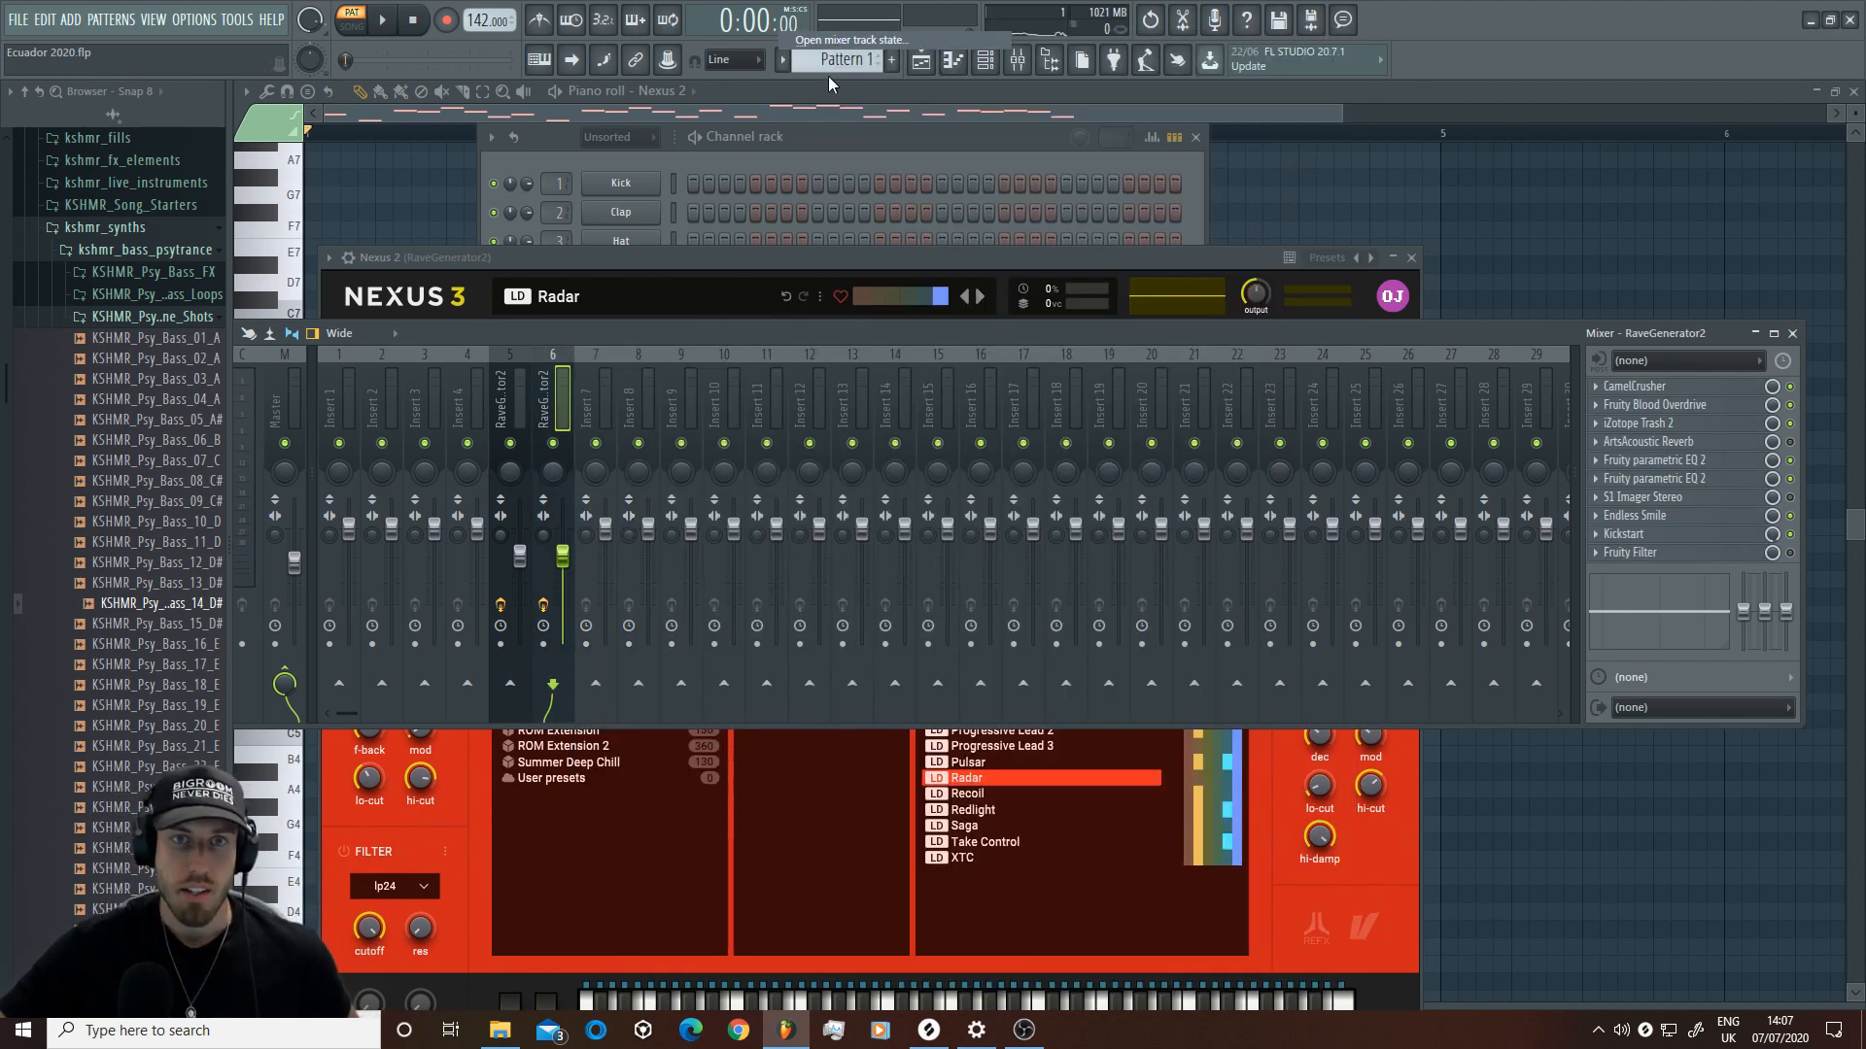
double_click(690, 667)
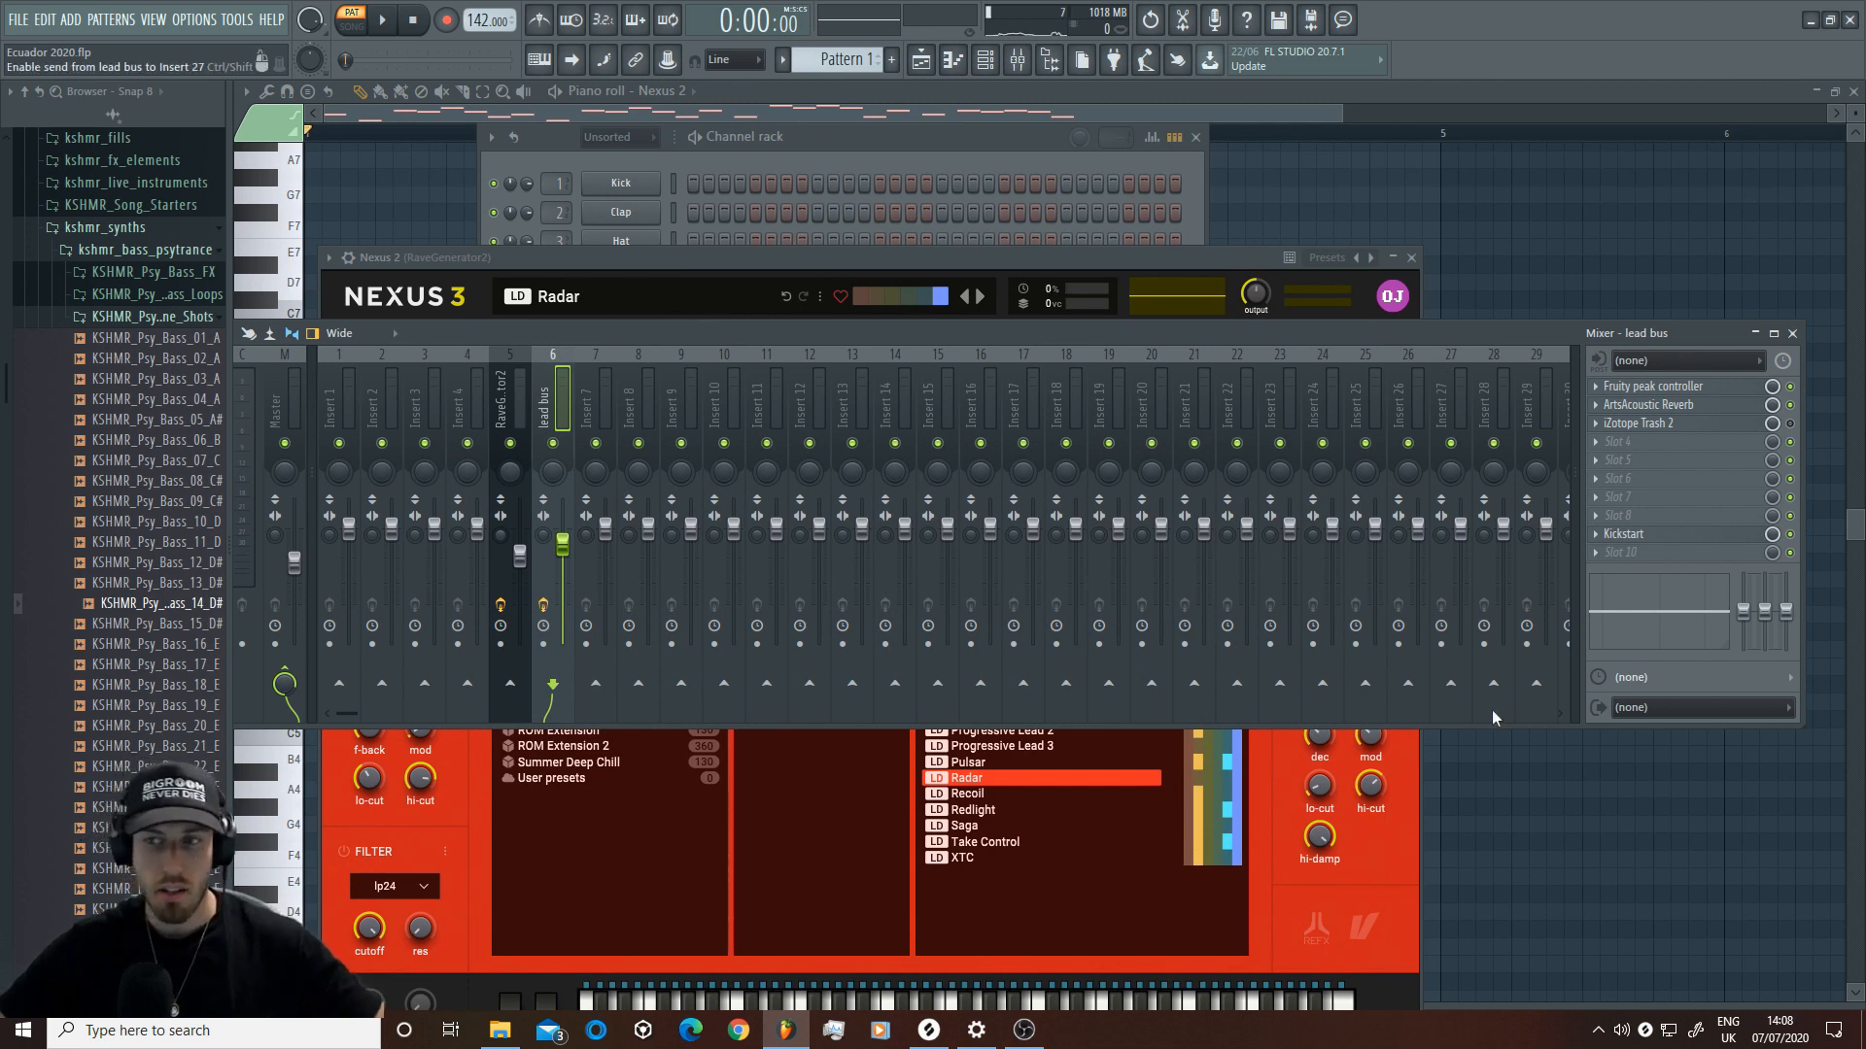
Step: Route mixer track 5 only to the lead bus on track 6 instead of the master
click(511, 400)
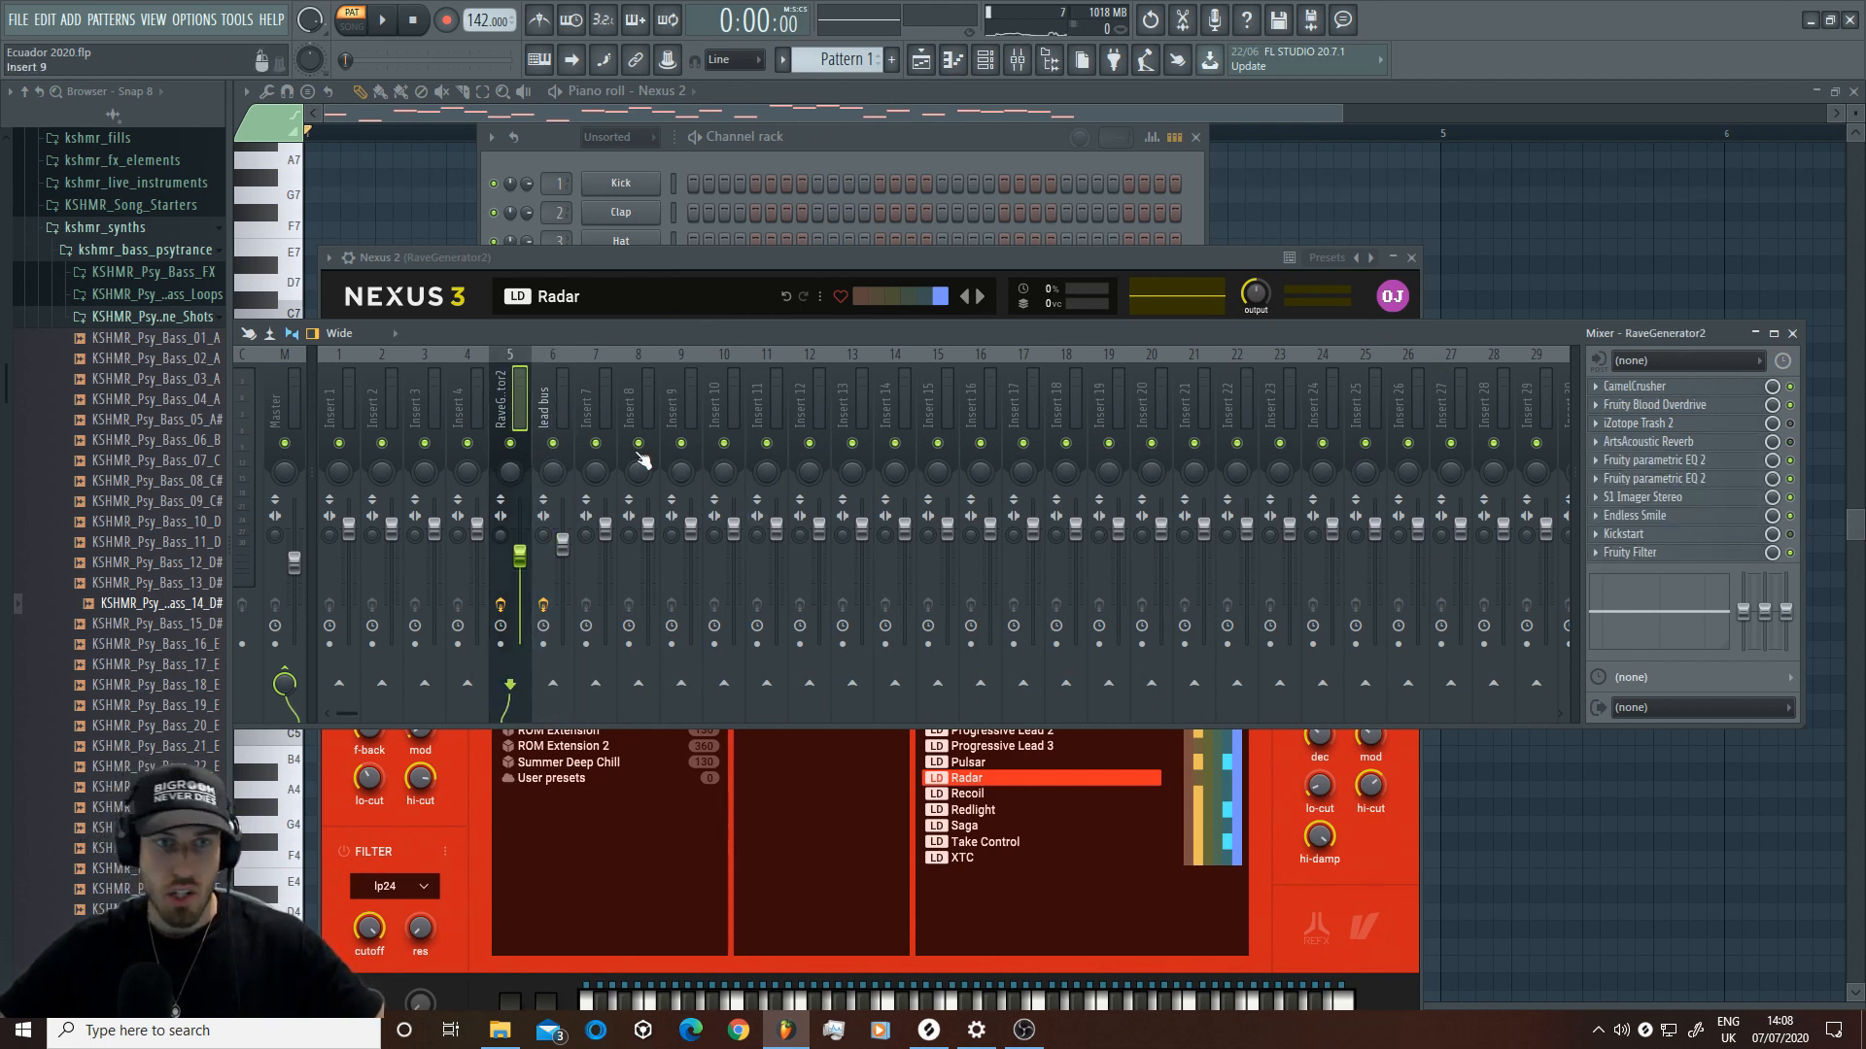
click(542, 409)
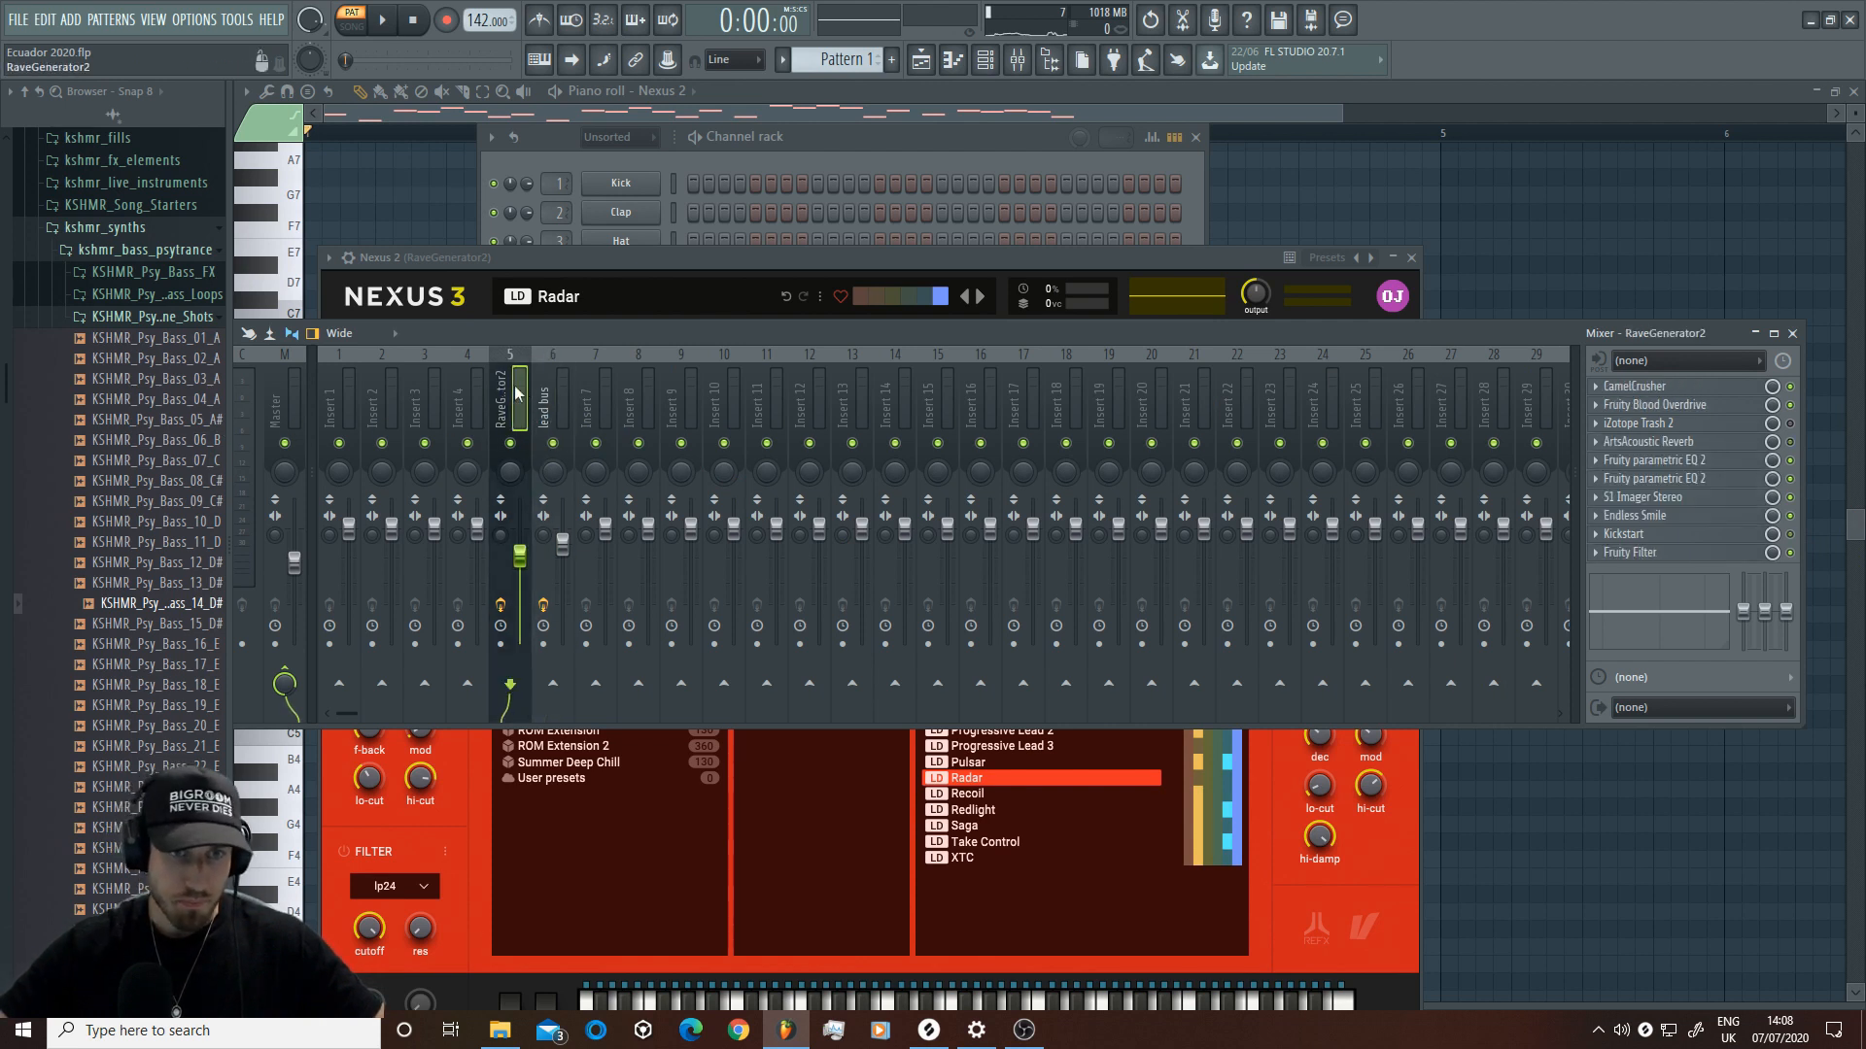
click(519, 410)
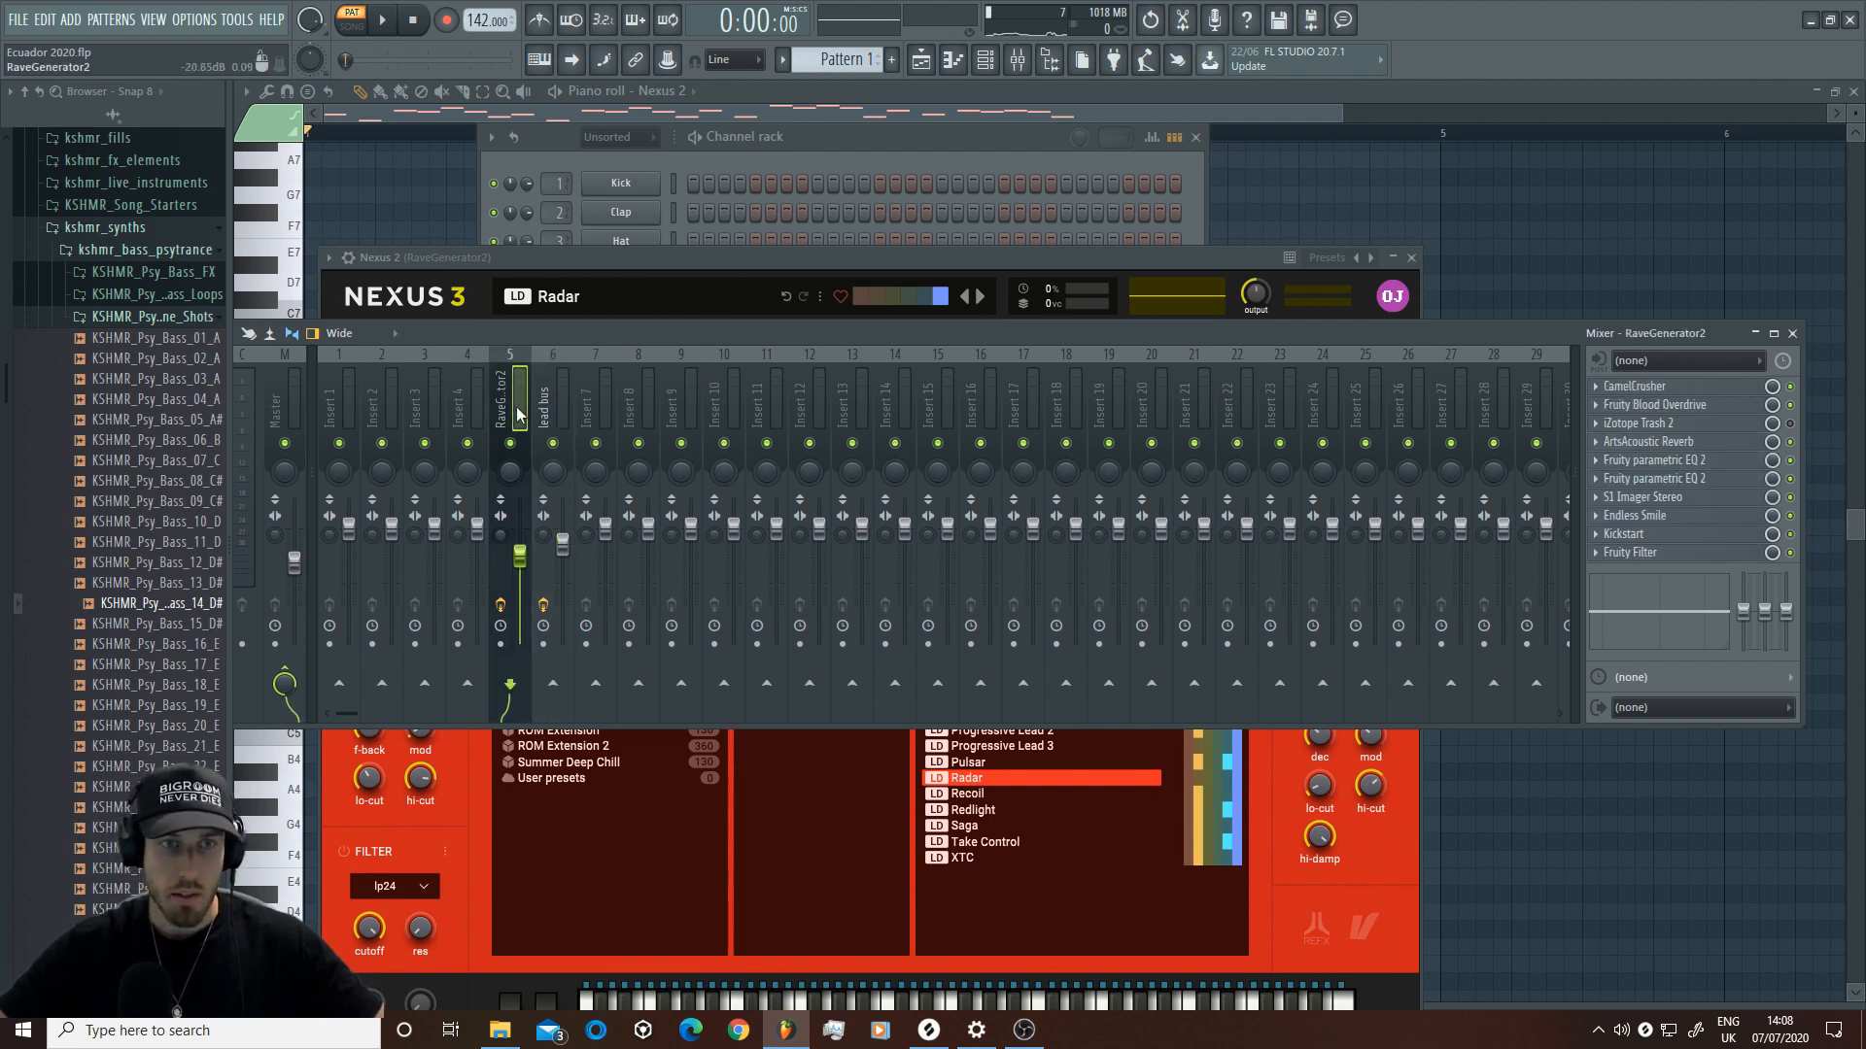
right_click(559, 697)
click(641, 723)
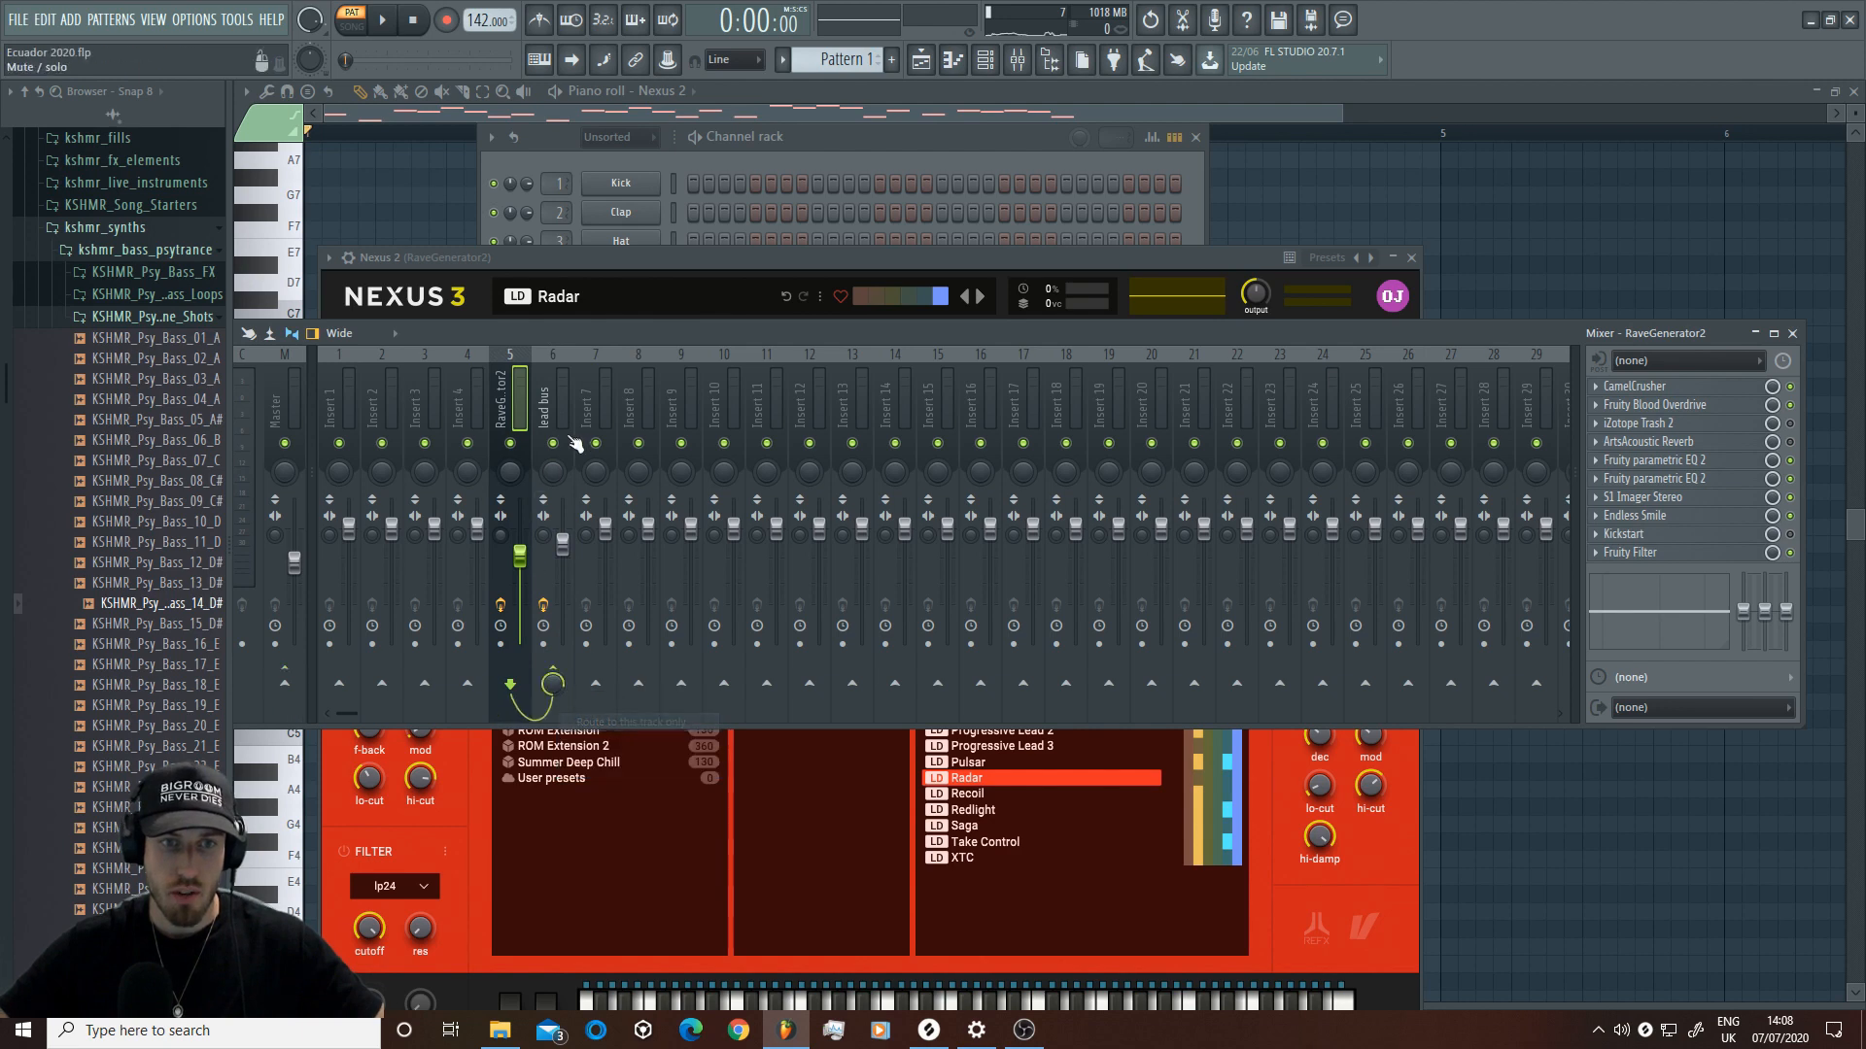
Step: Give the lead's mixer track 5 and the lead bus on track 6 the same yellow colour
right_click(510, 404)
click(721, 377)
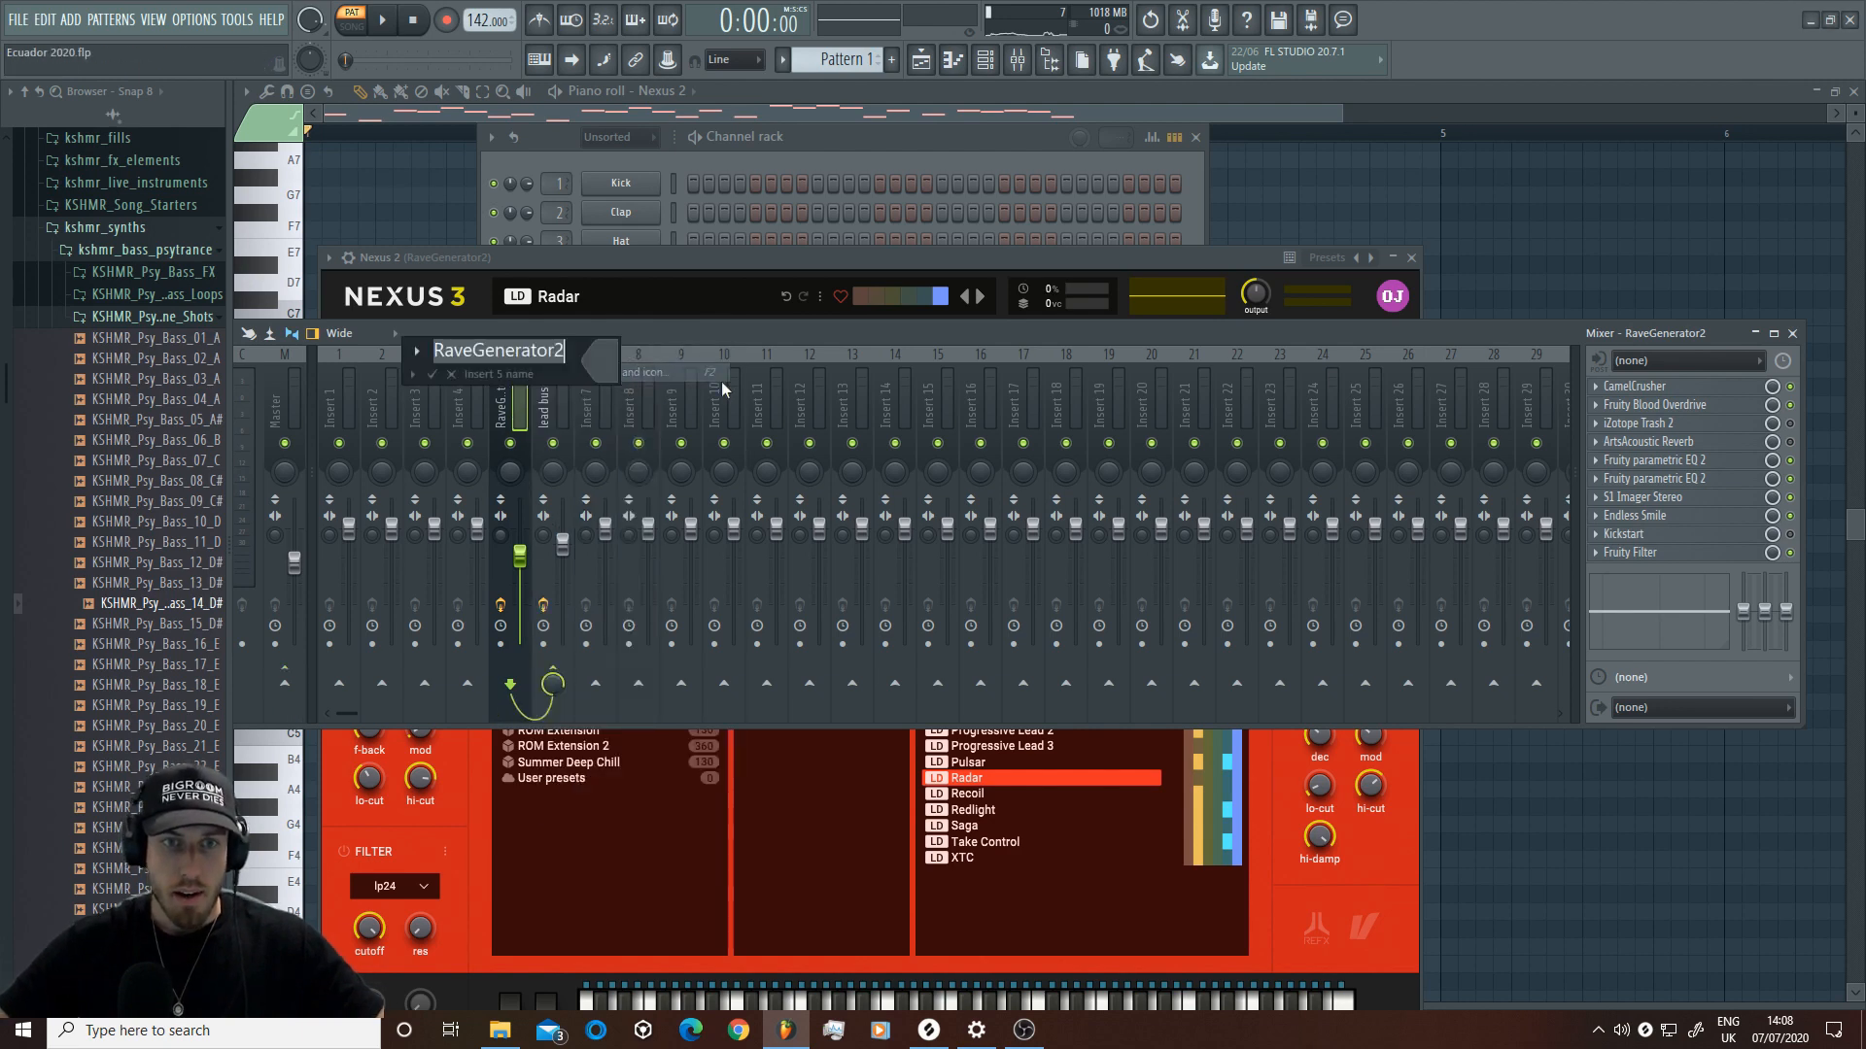
click(586, 363)
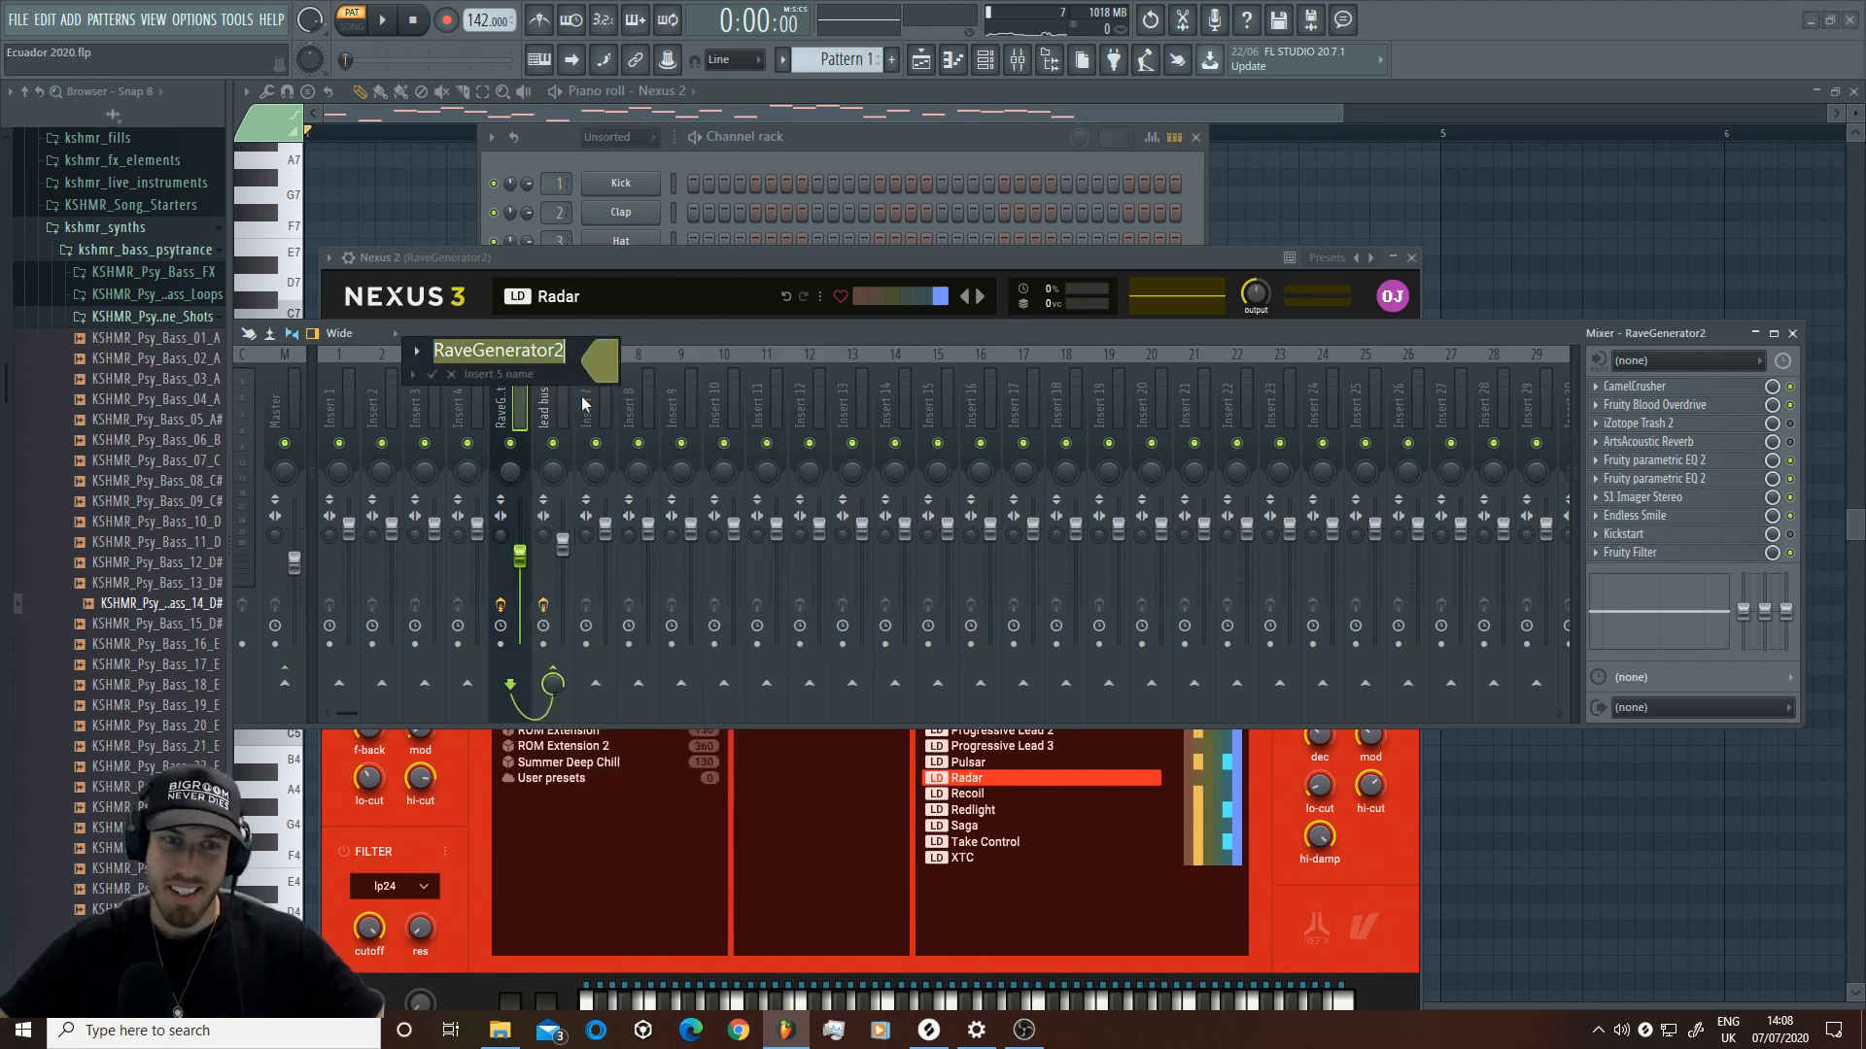
key(Return)
right_click(563, 393)
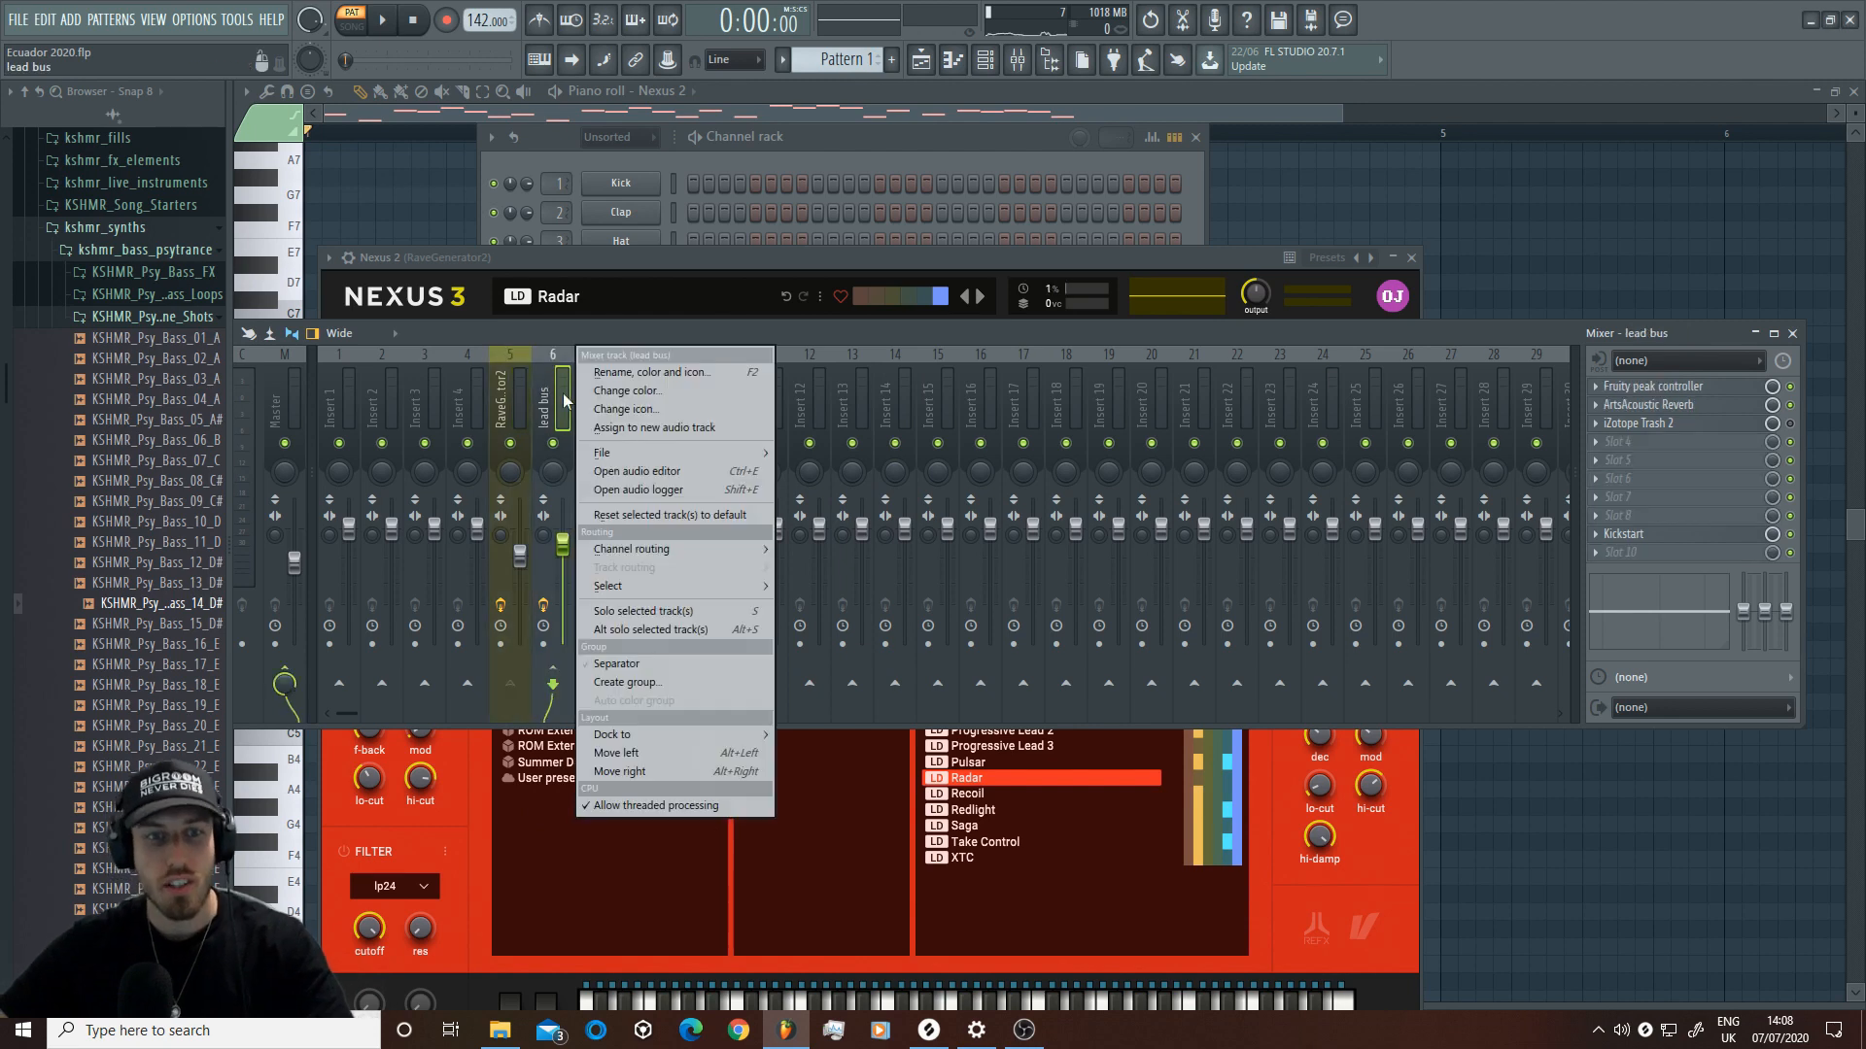
click(631, 375)
click(612, 364)
click(641, 440)
key(Return)
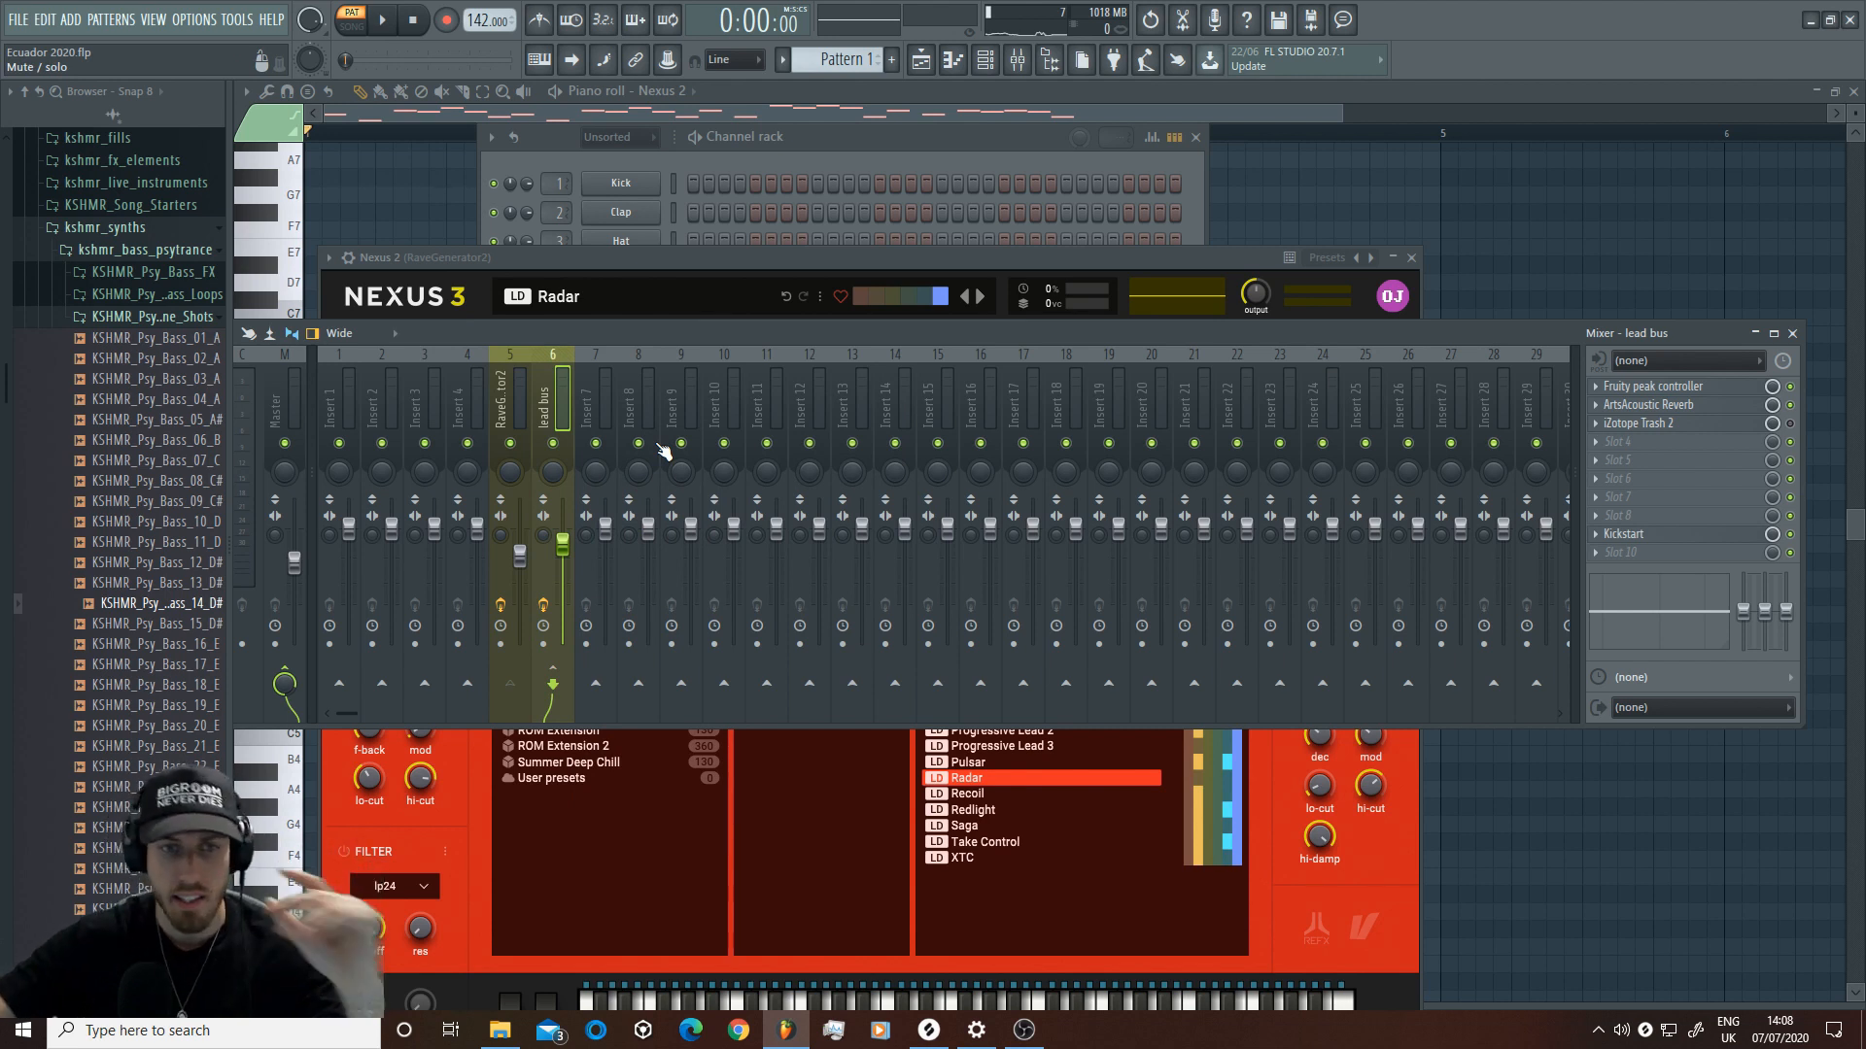
Step: Play the melody to hear the lead routed through the lead bus, and select the bus to inspect its effects
click(506, 424)
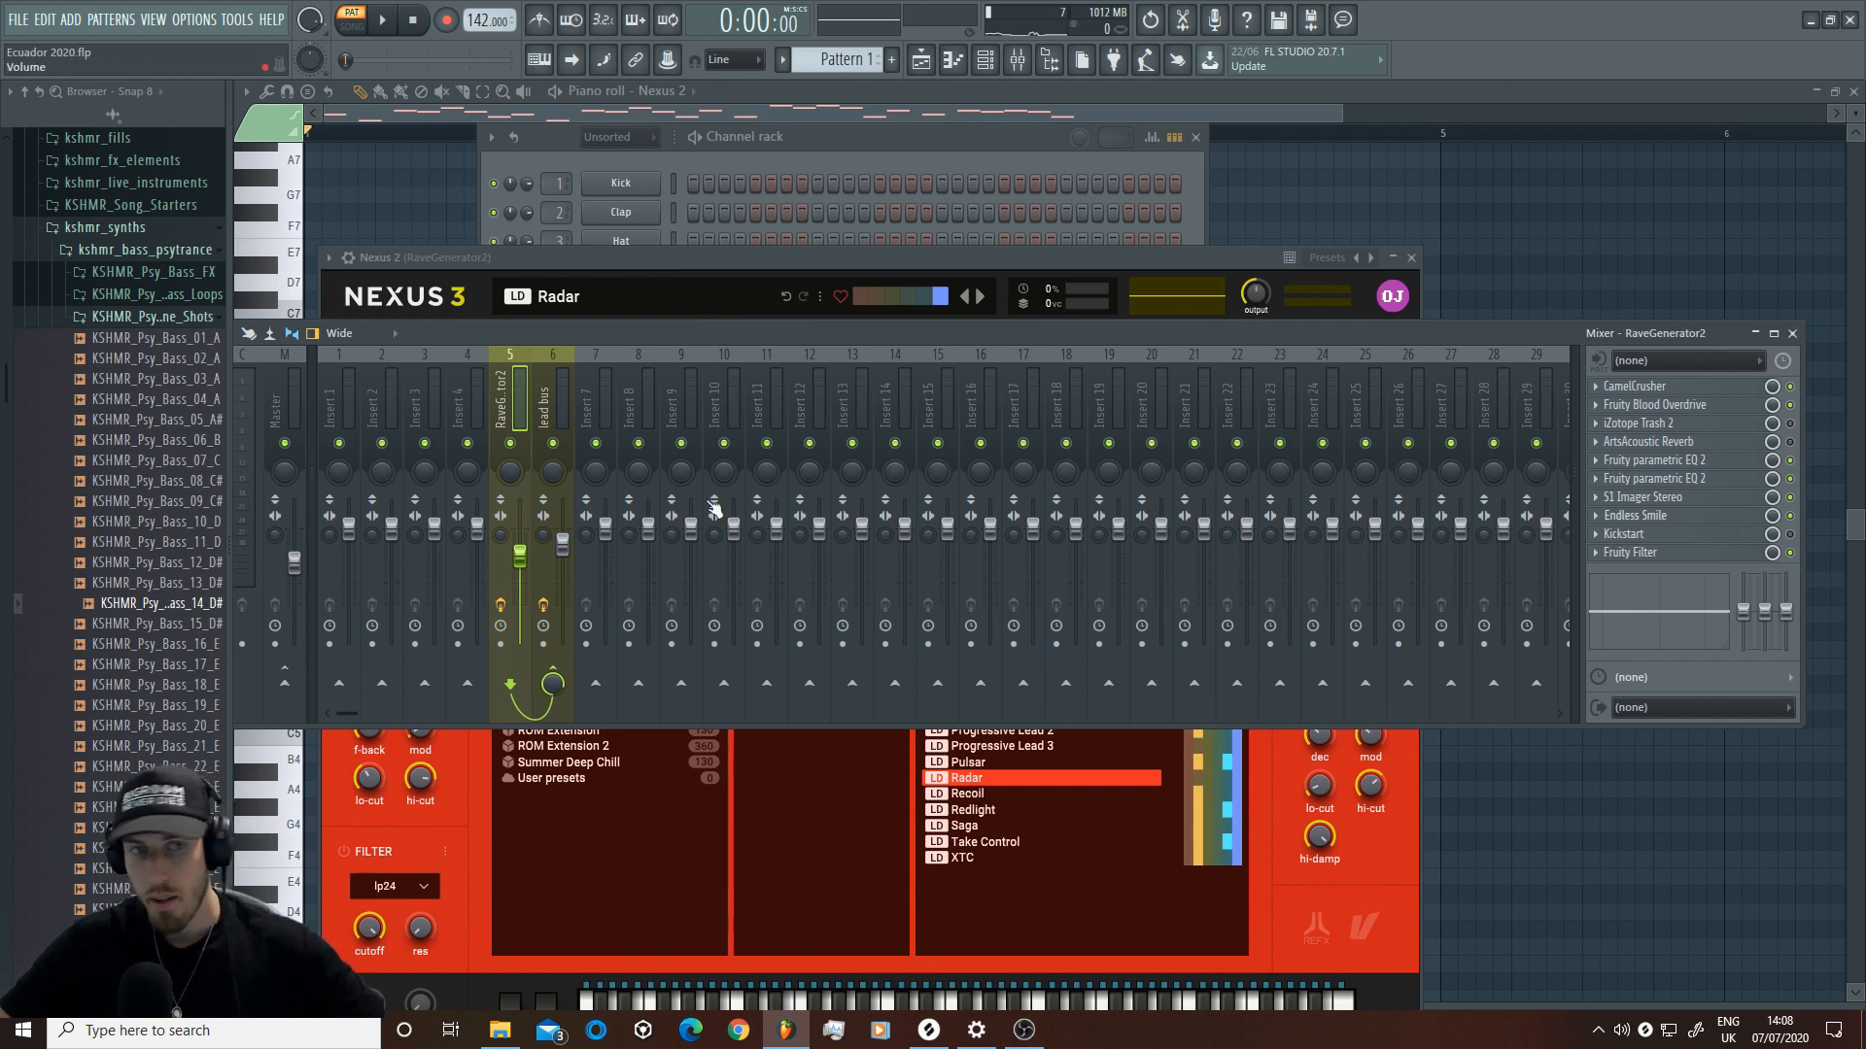
click(382, 21)
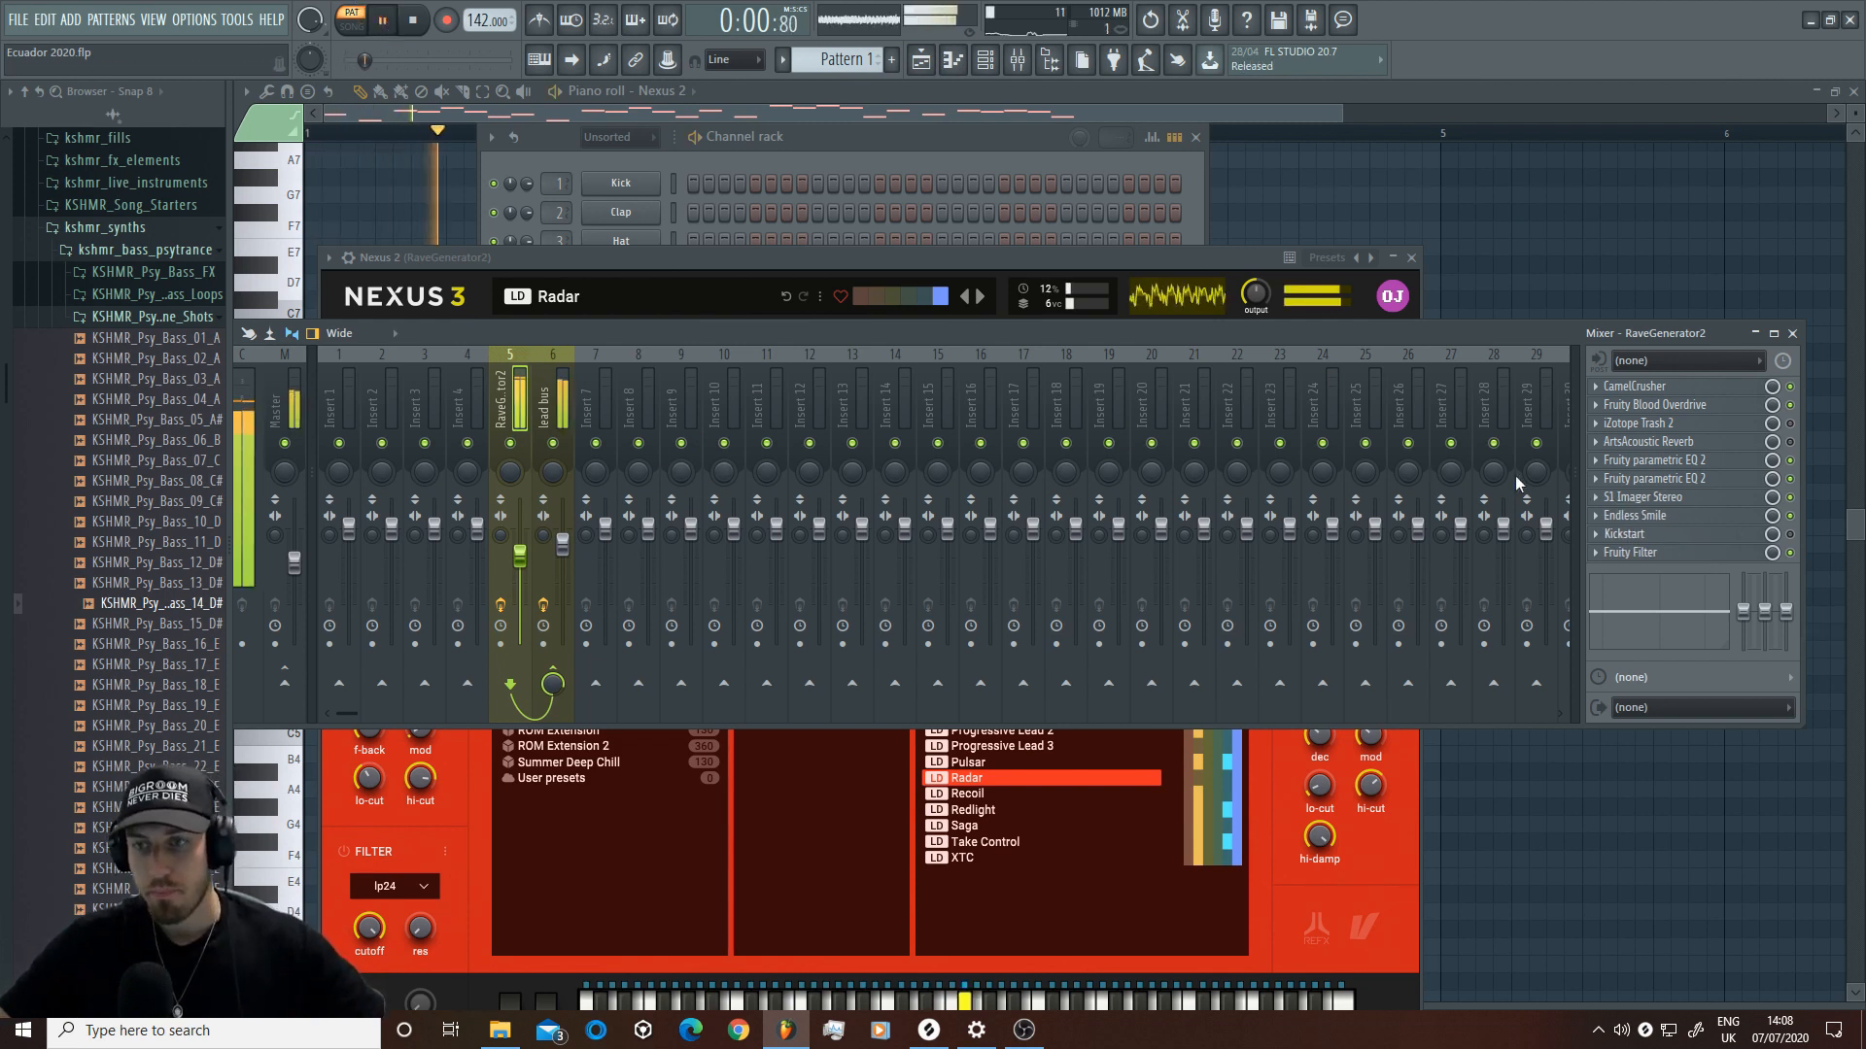
click(559, 394)
key(space)
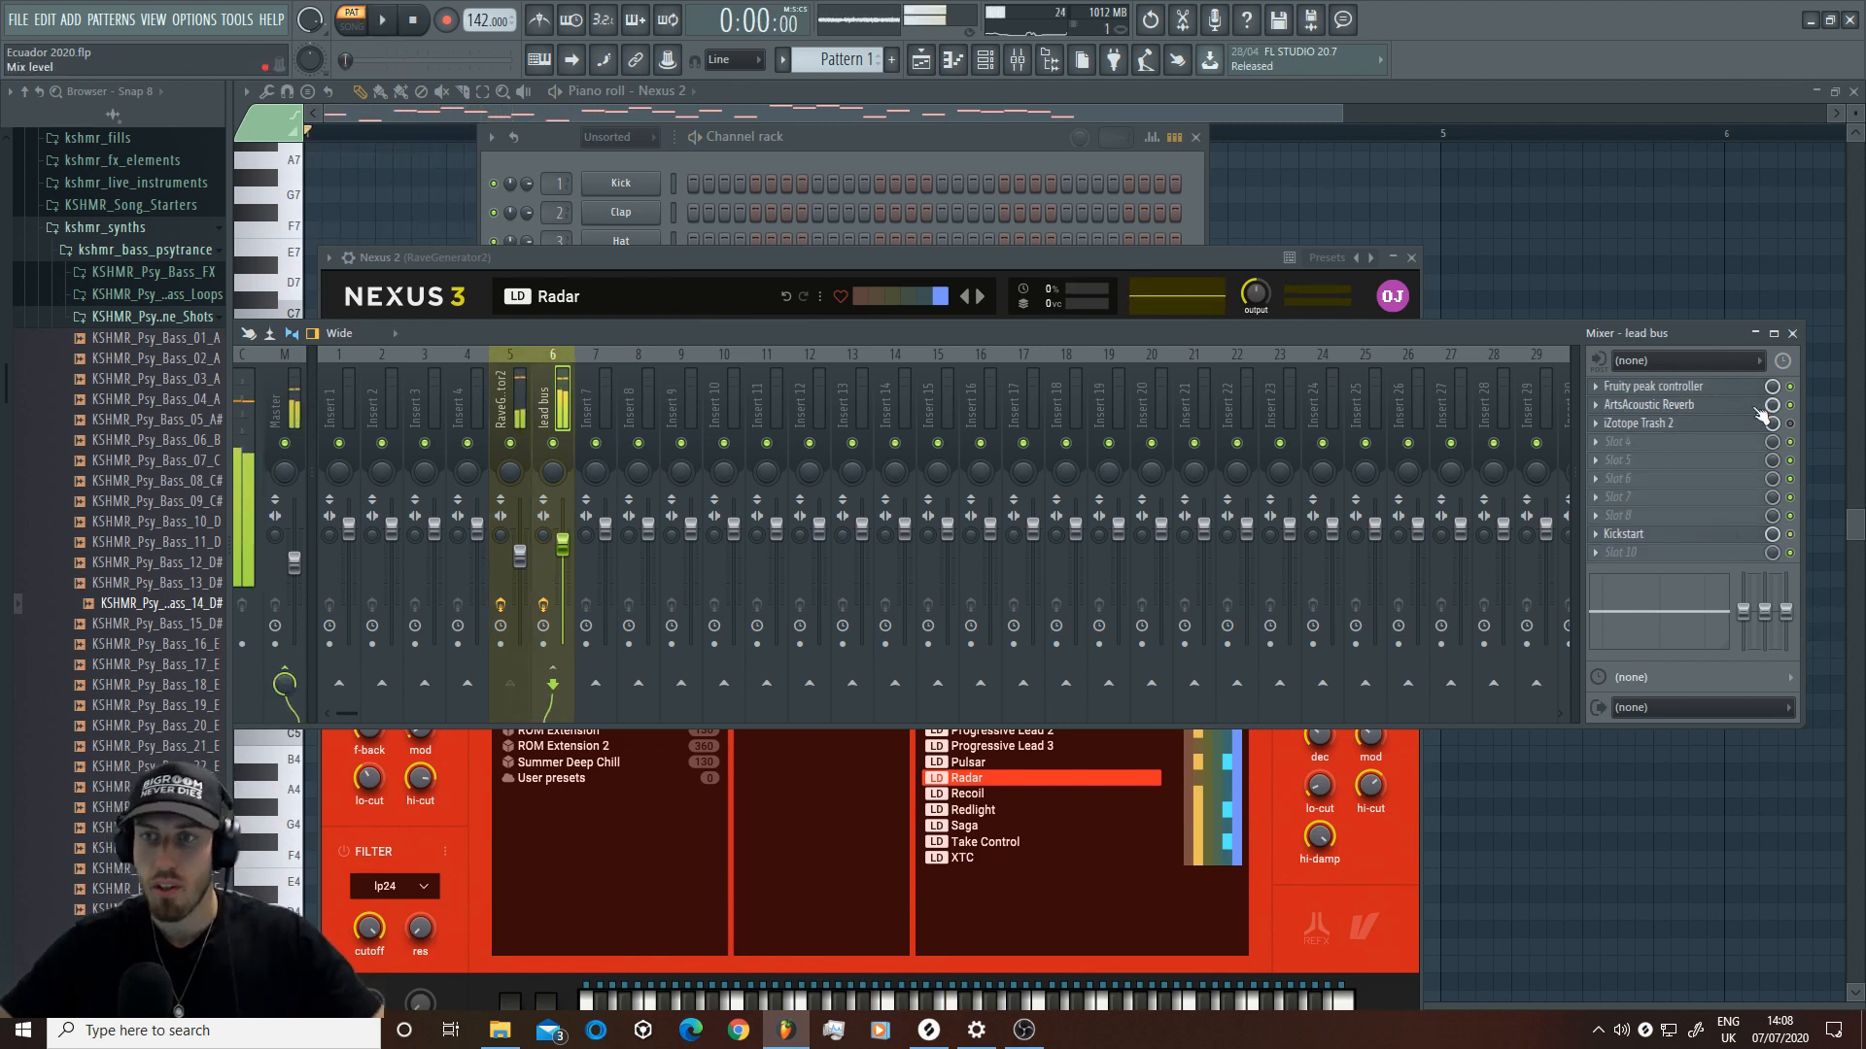
Step: Link the lead bus's ArtsAcoustic Reverb mix level to Peak ctrl - Peak with the mapping formula 1-Input
click(1732, 408)
click(1732, 409)
click(1731, 409)
click(1731, 409)
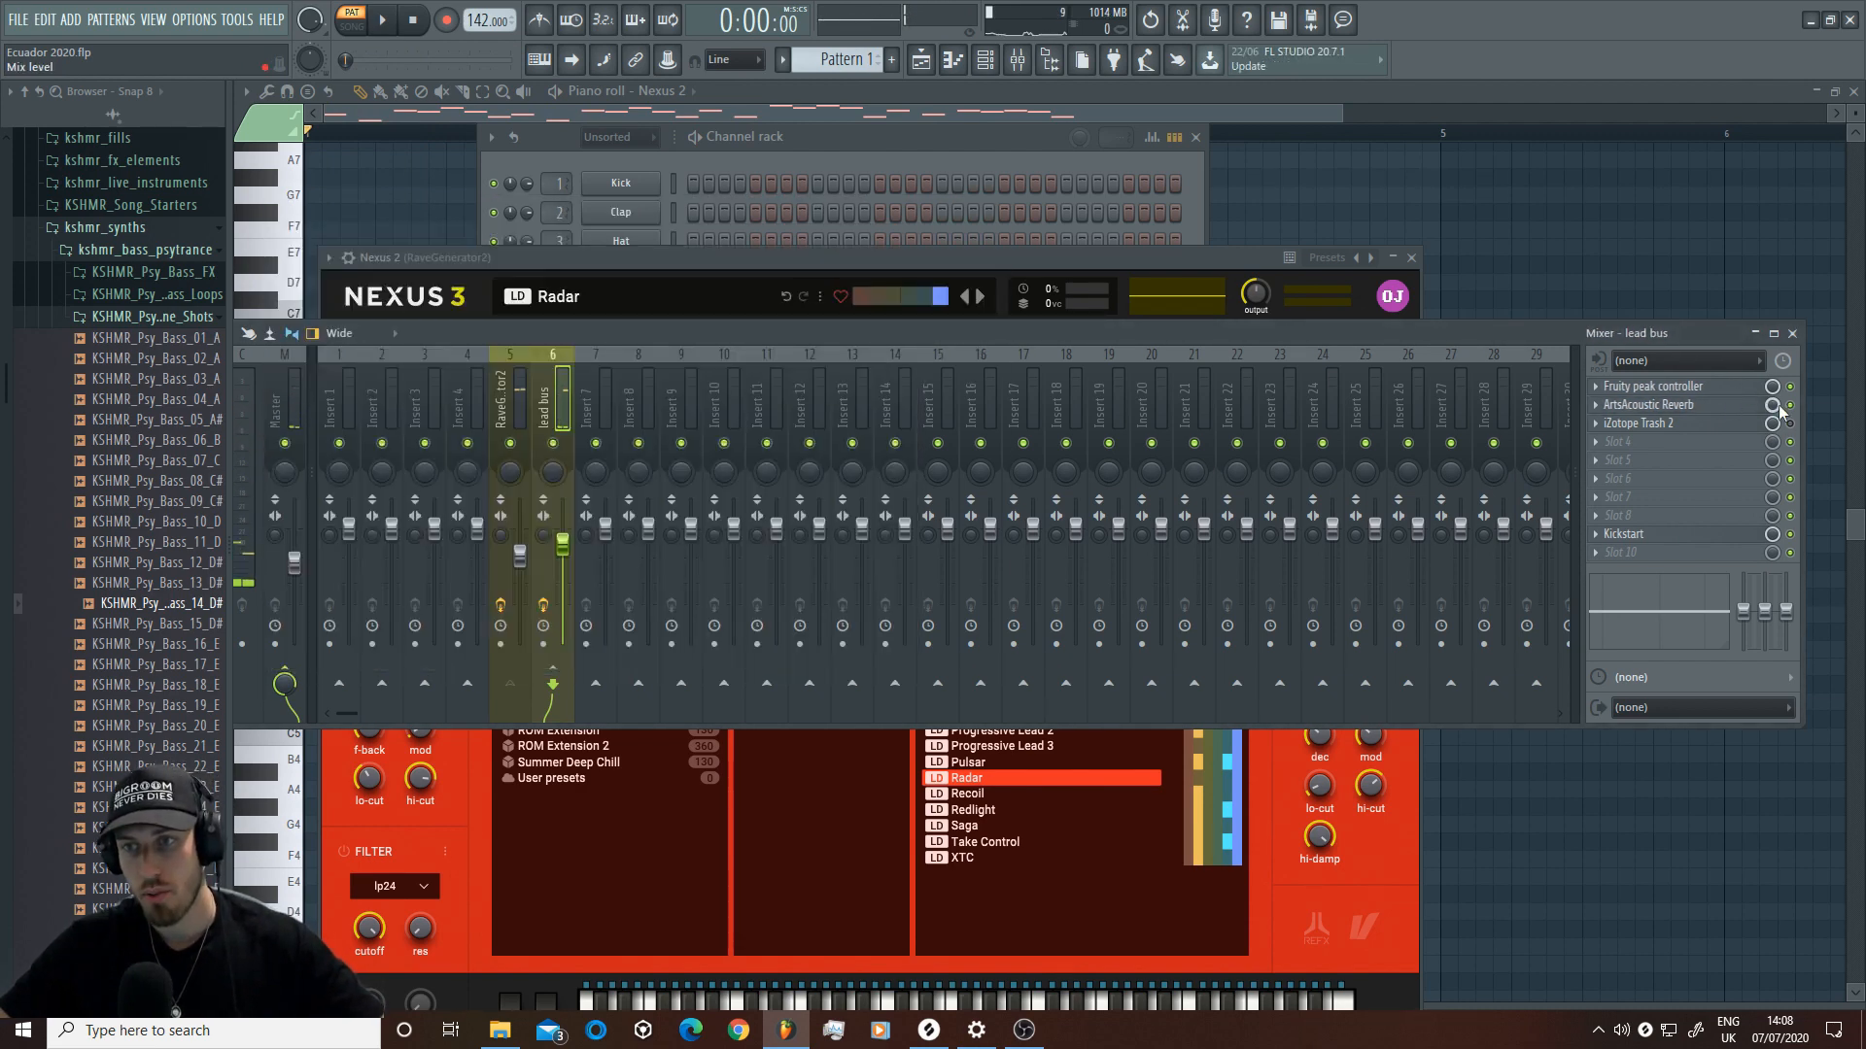
right_click(1779, 409)
click(1803, 570)
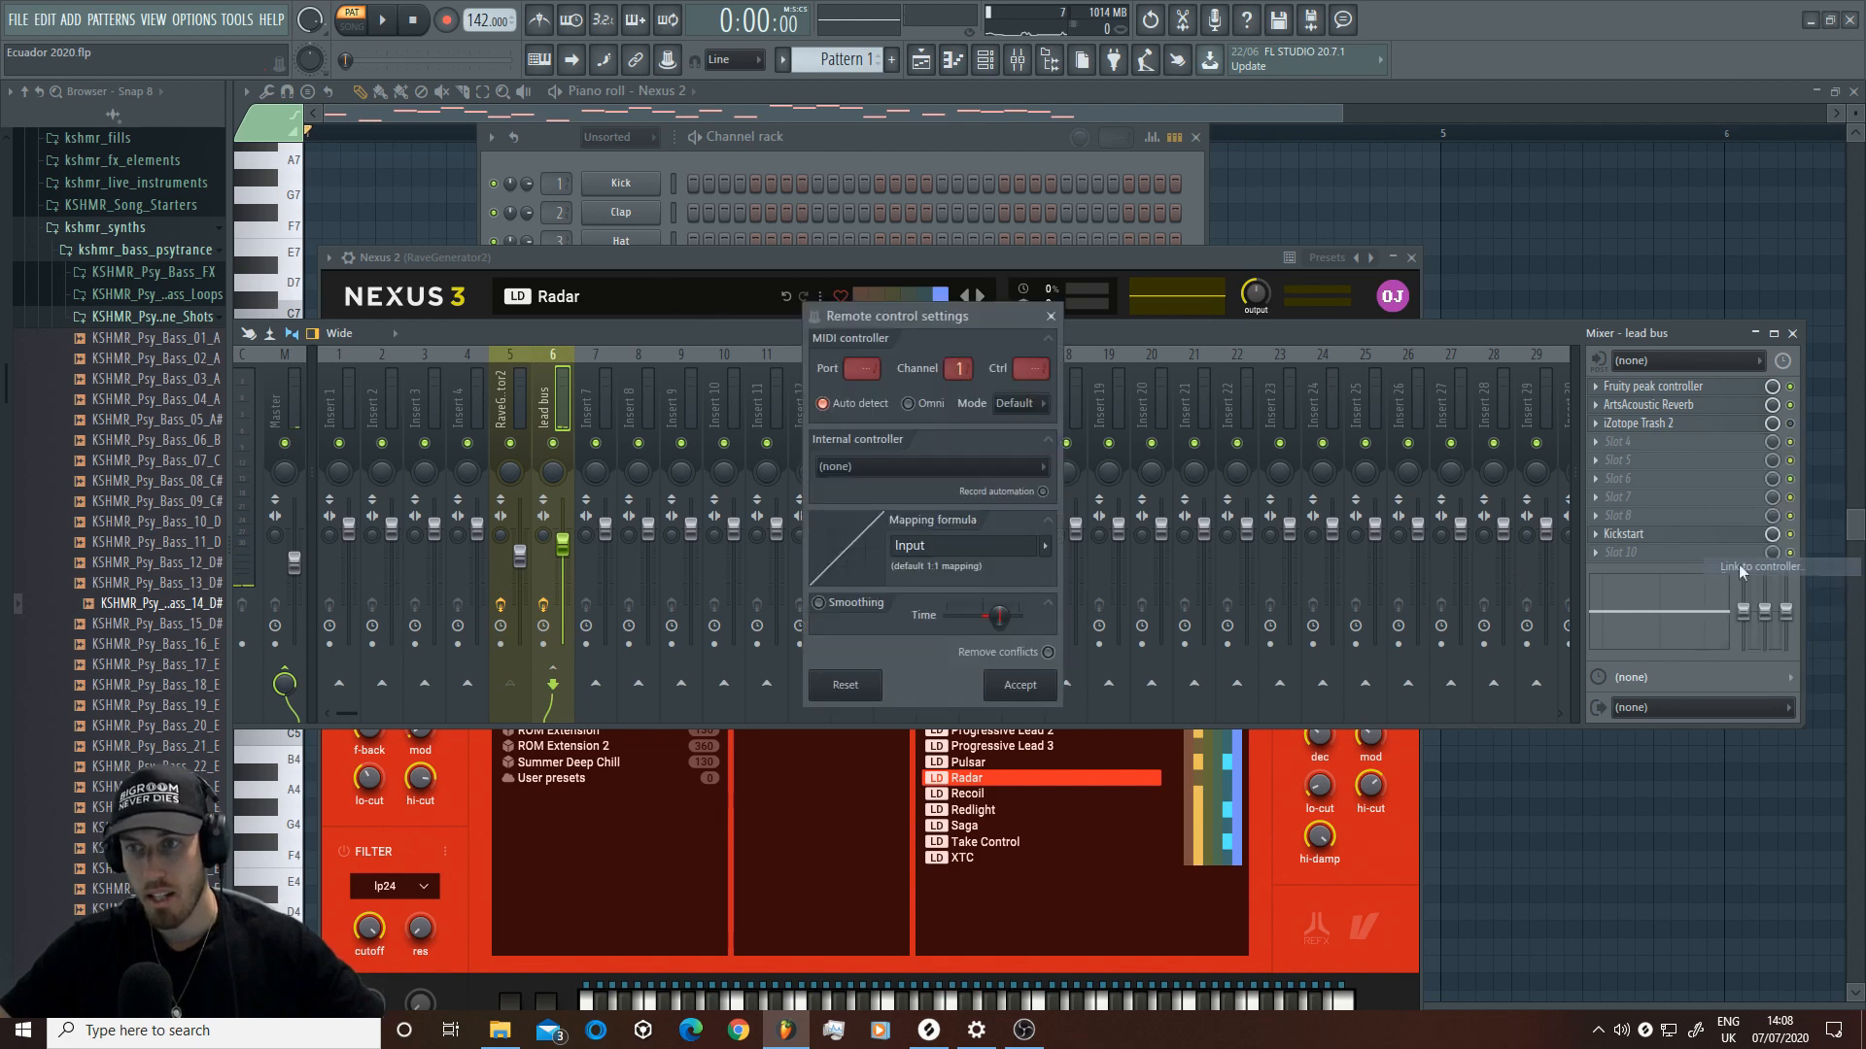
click(1043, 468)
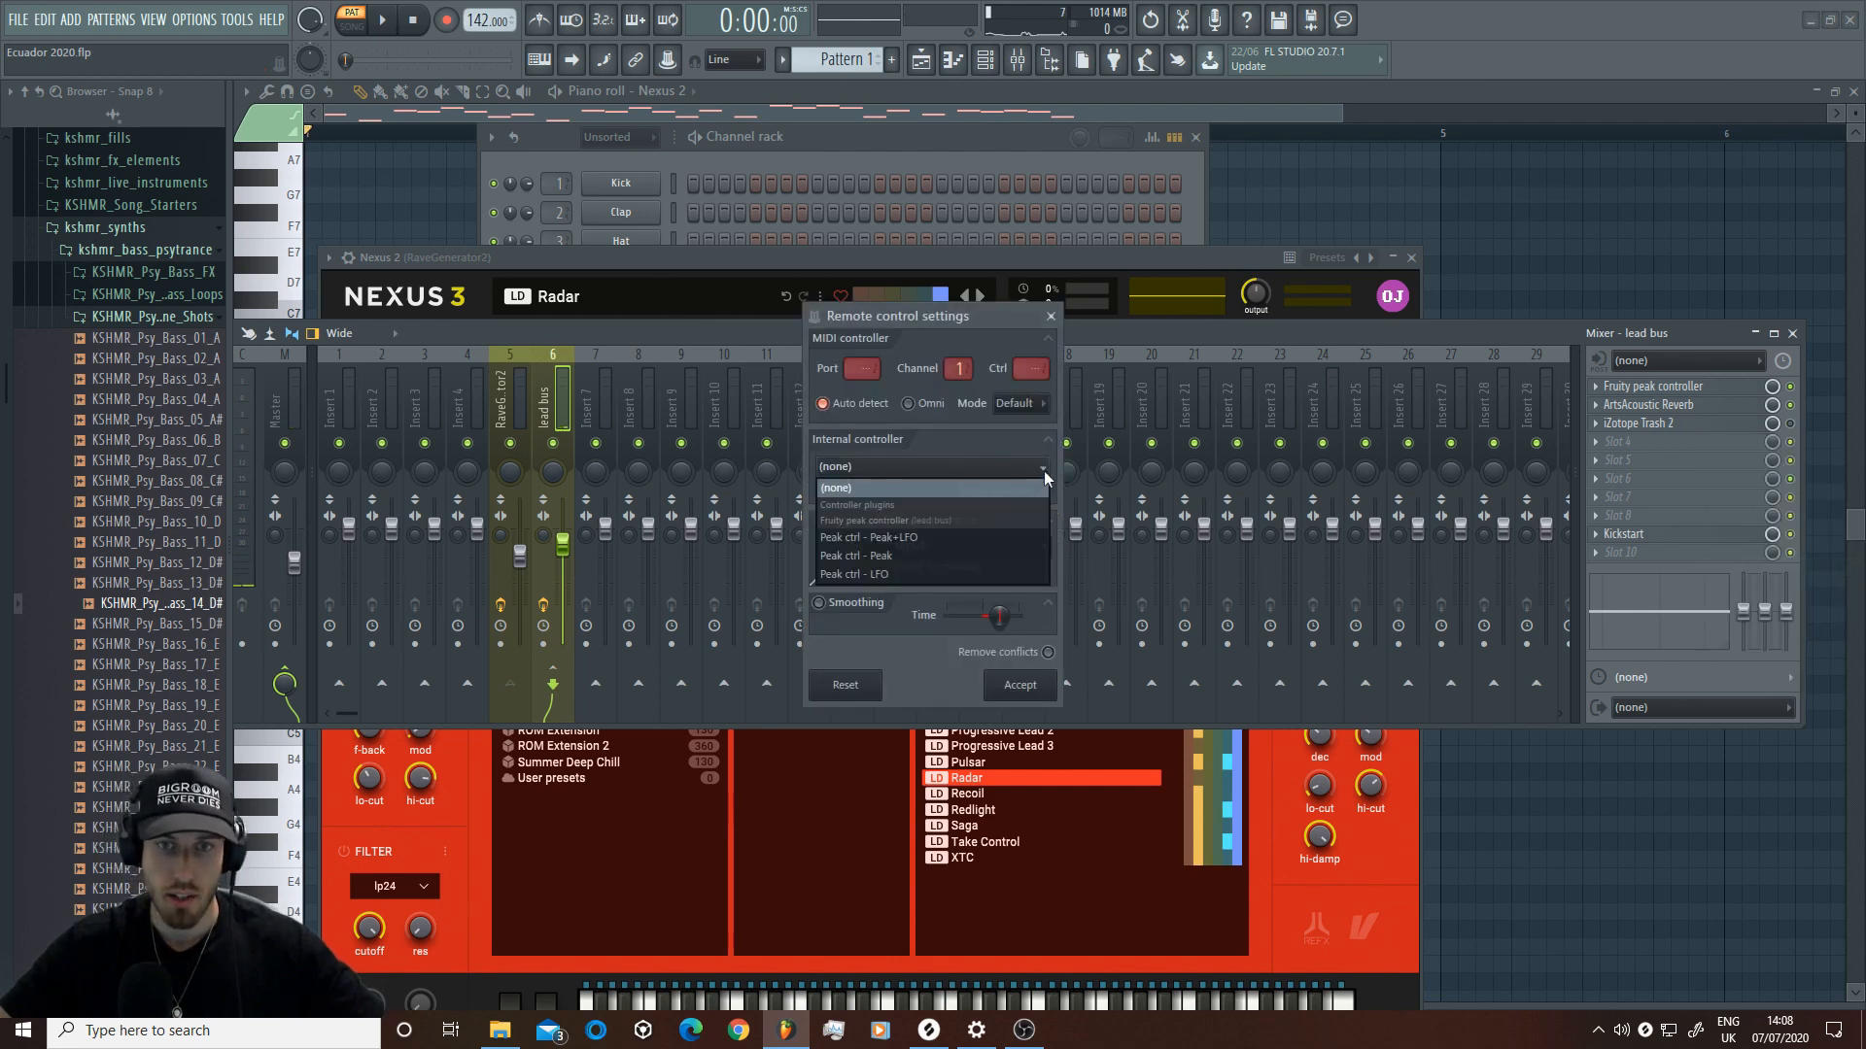
click(902, 557)
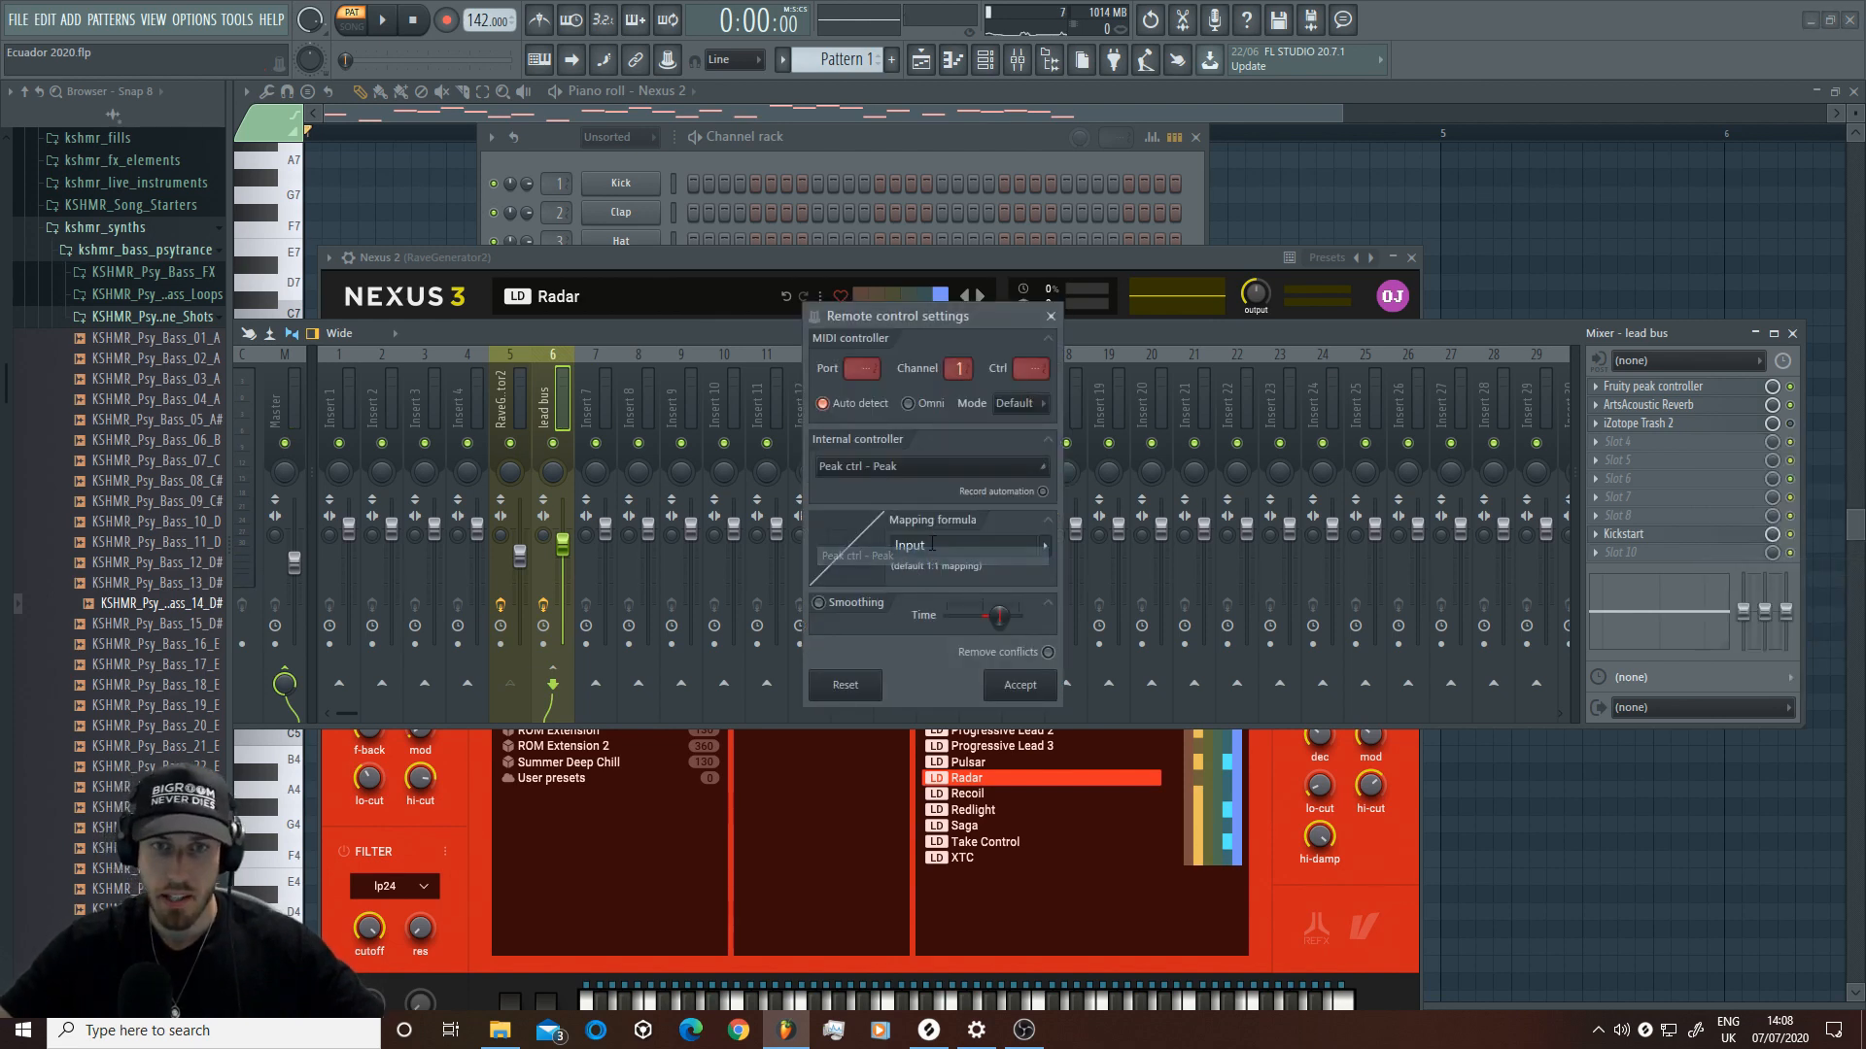
click(1047, 549)
click(1089, 606)
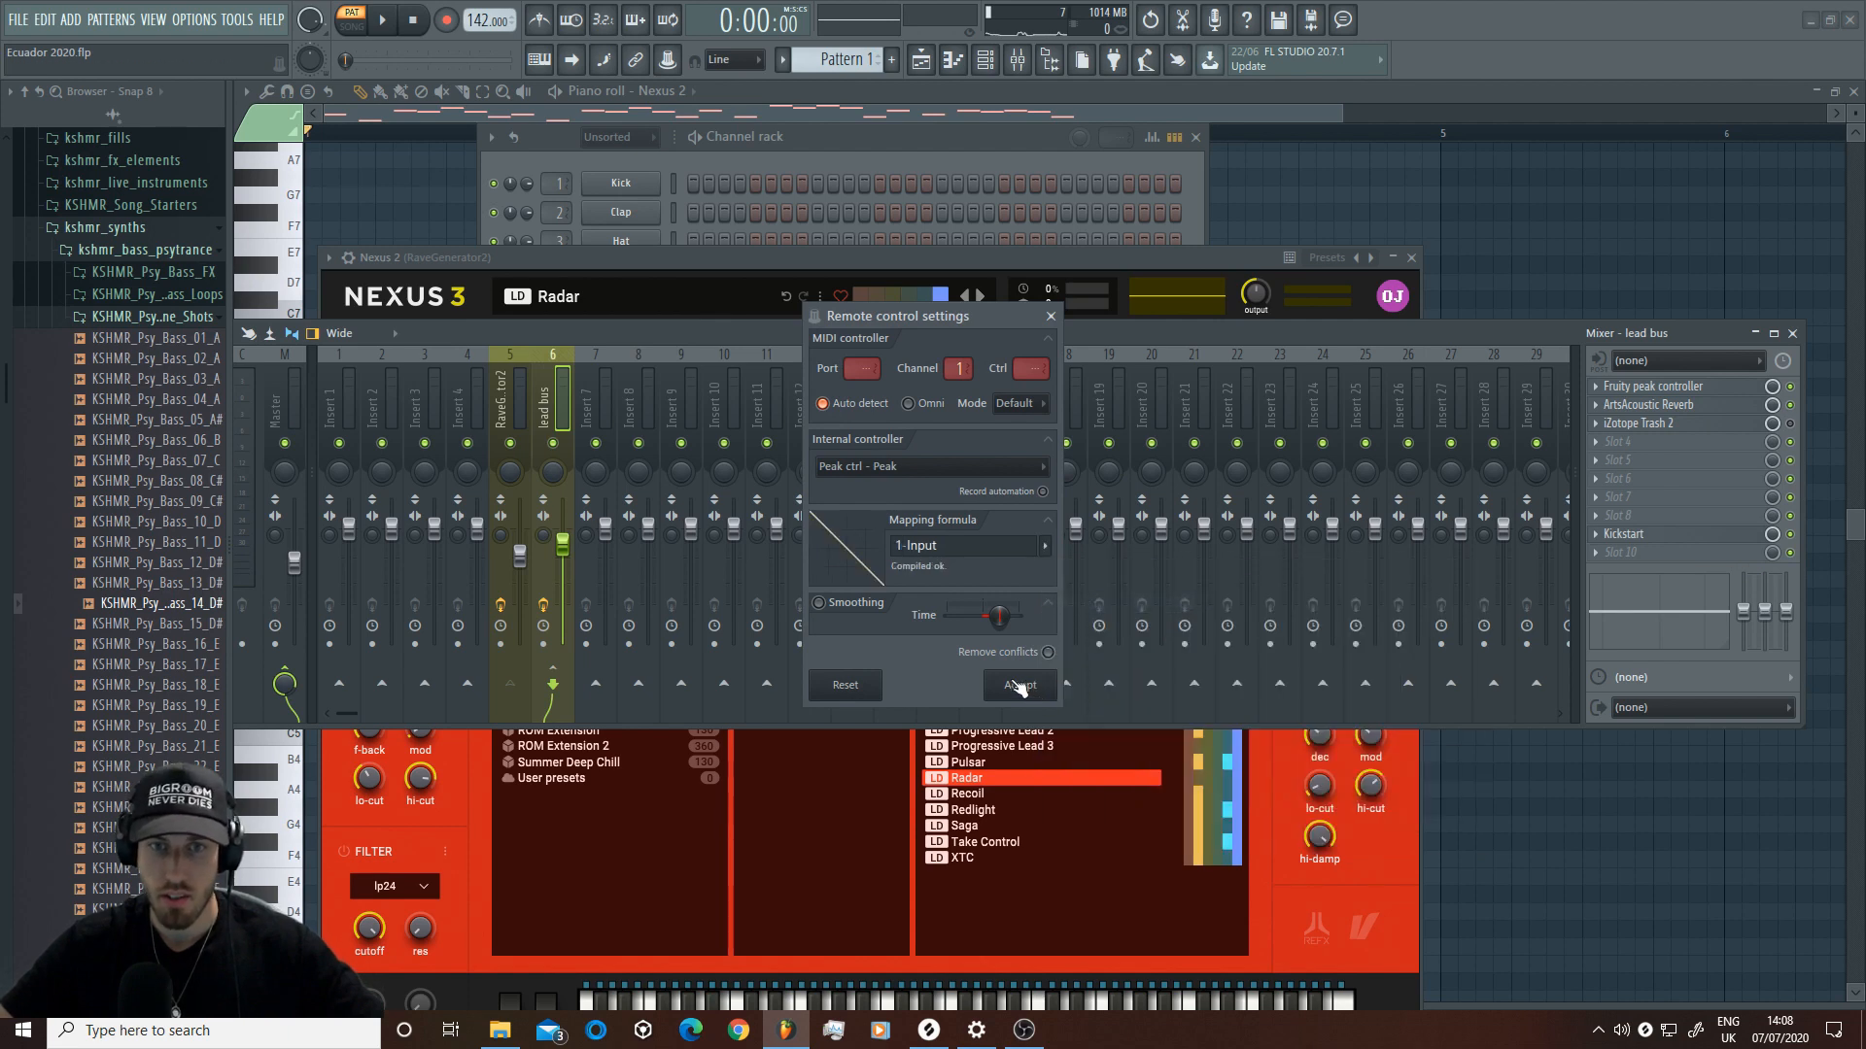
click(1021, 686)
Step: Play the melody and lower the Peak volume slightly in the lead bus's Fruity peak controller
key(space)
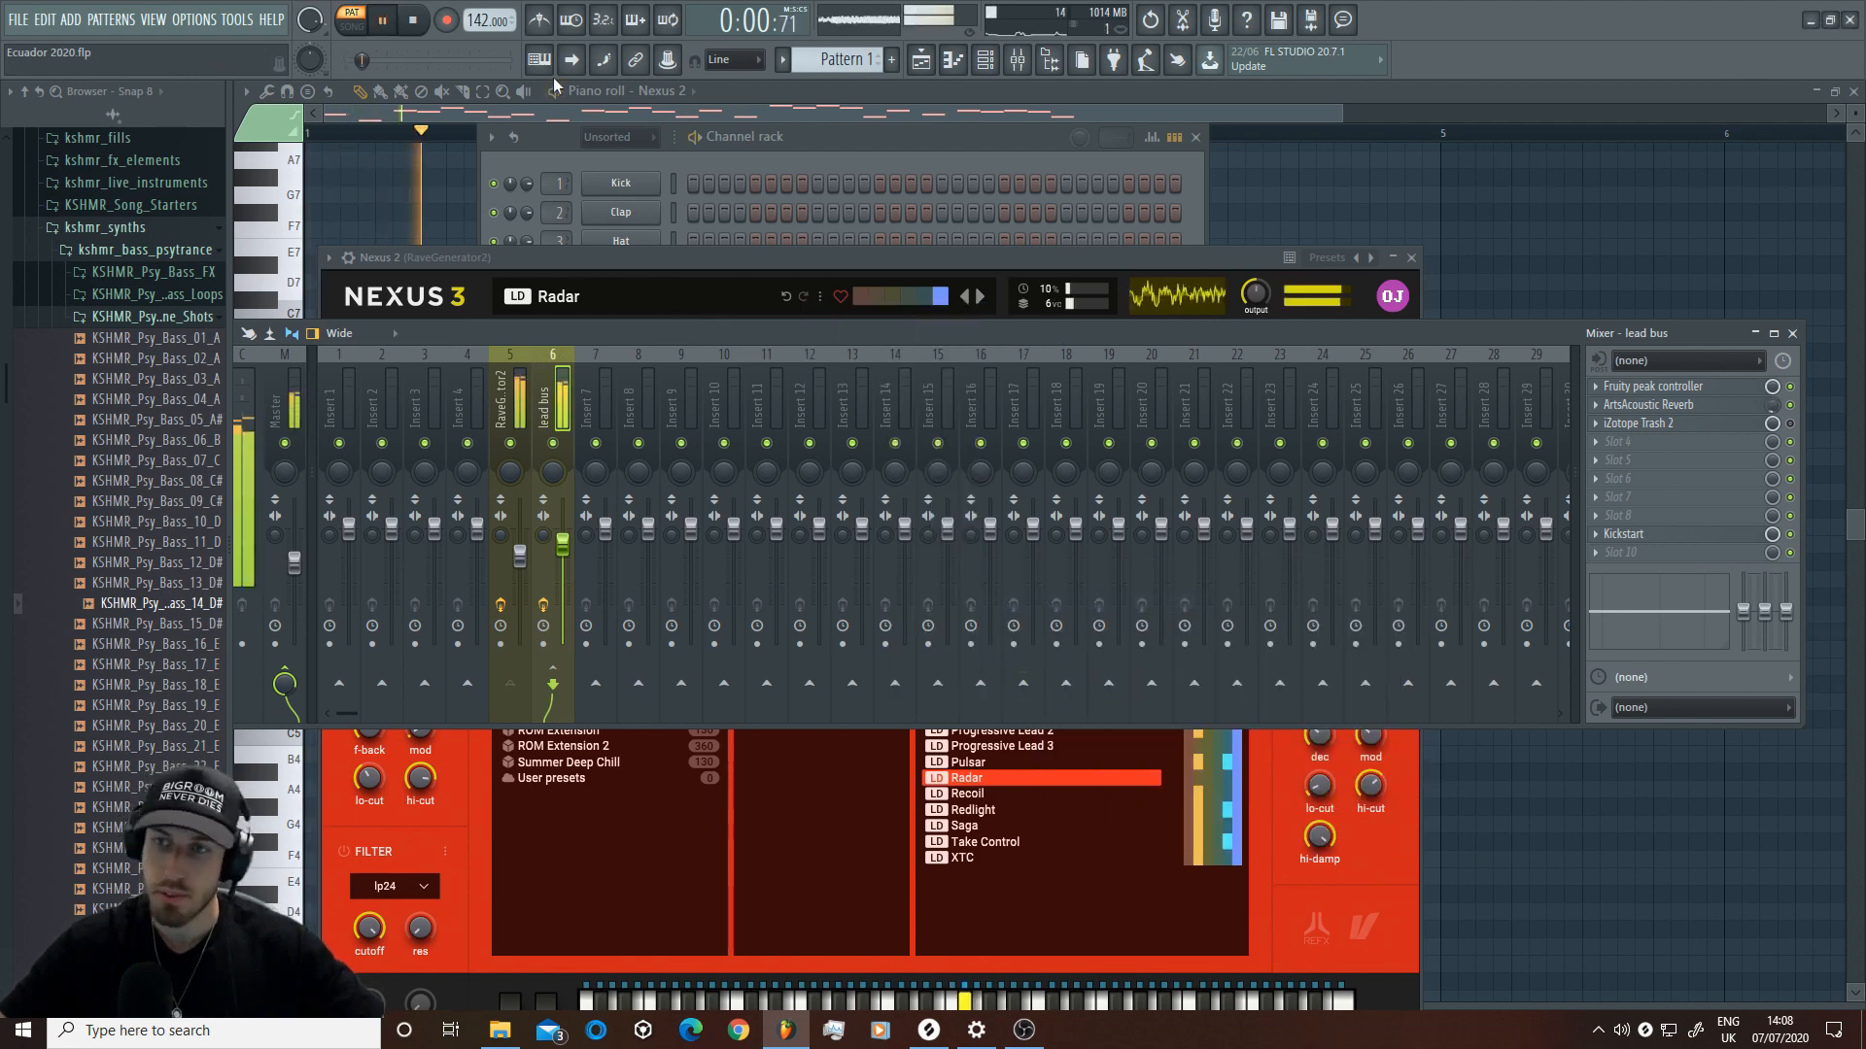
key(space)
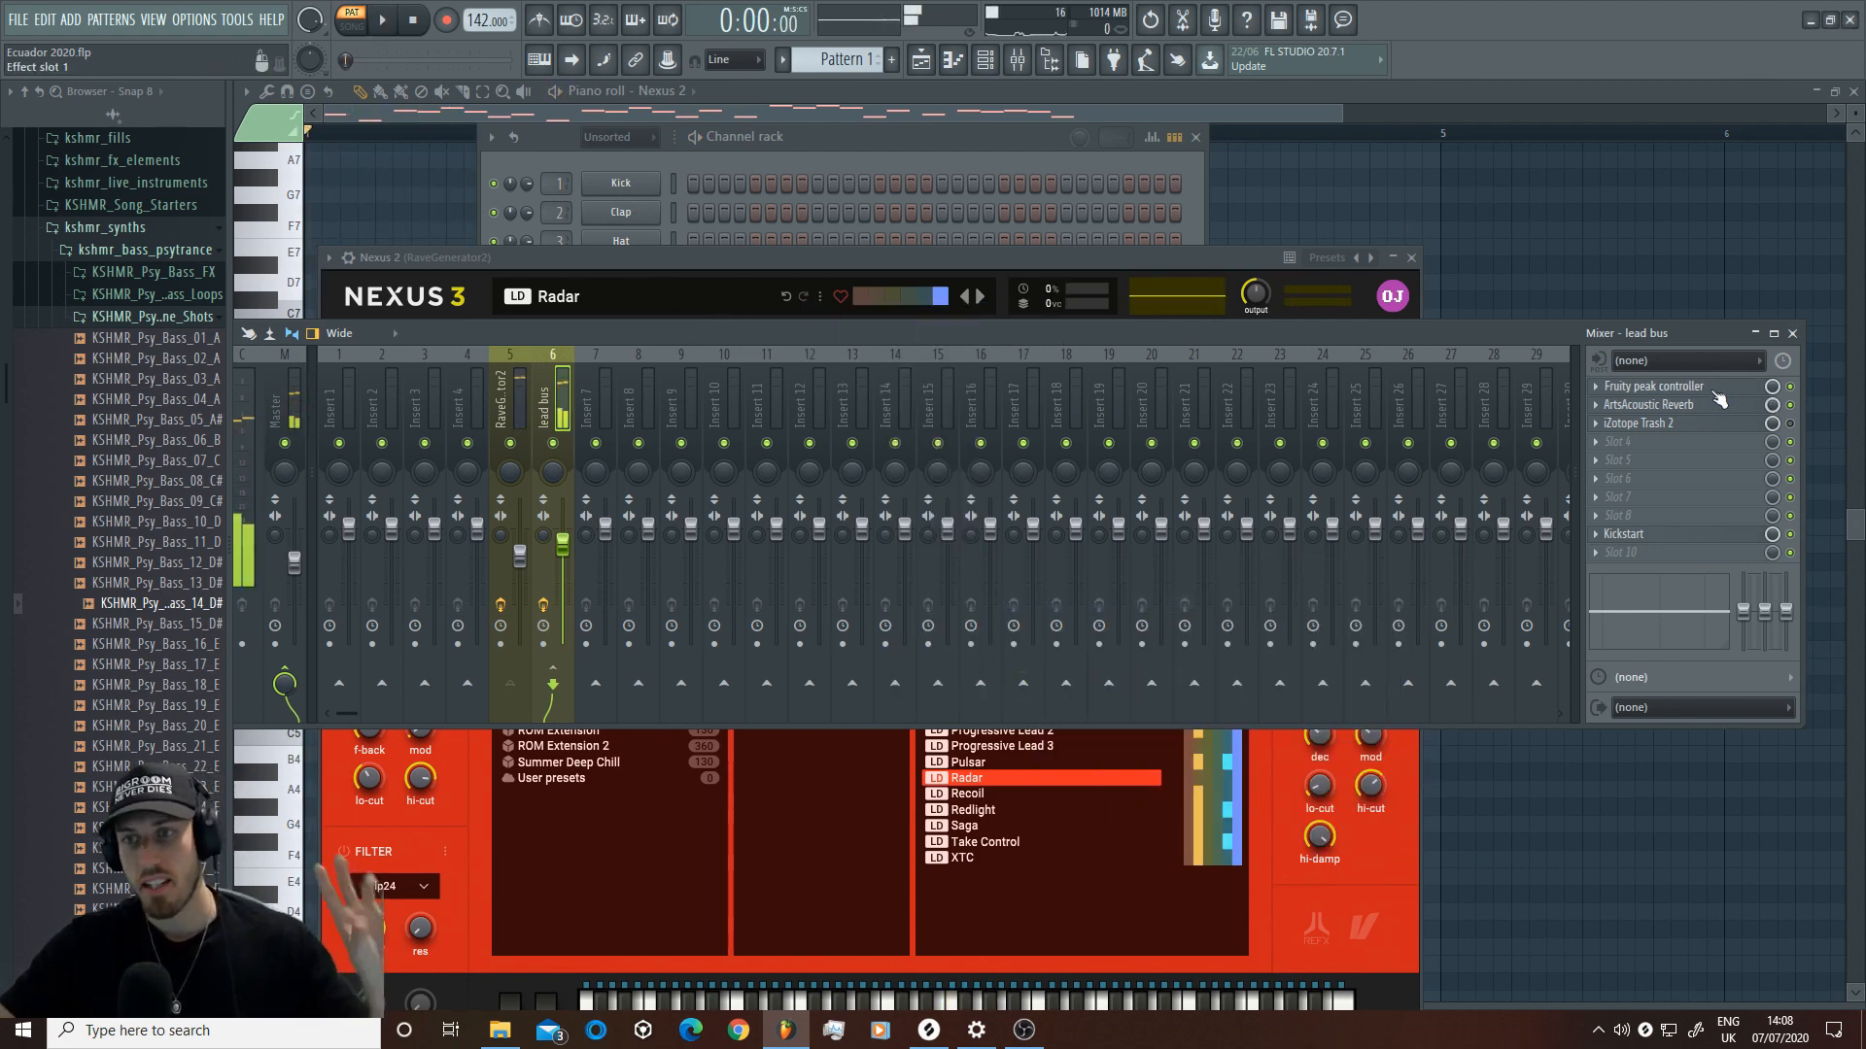
click(1603, 386)
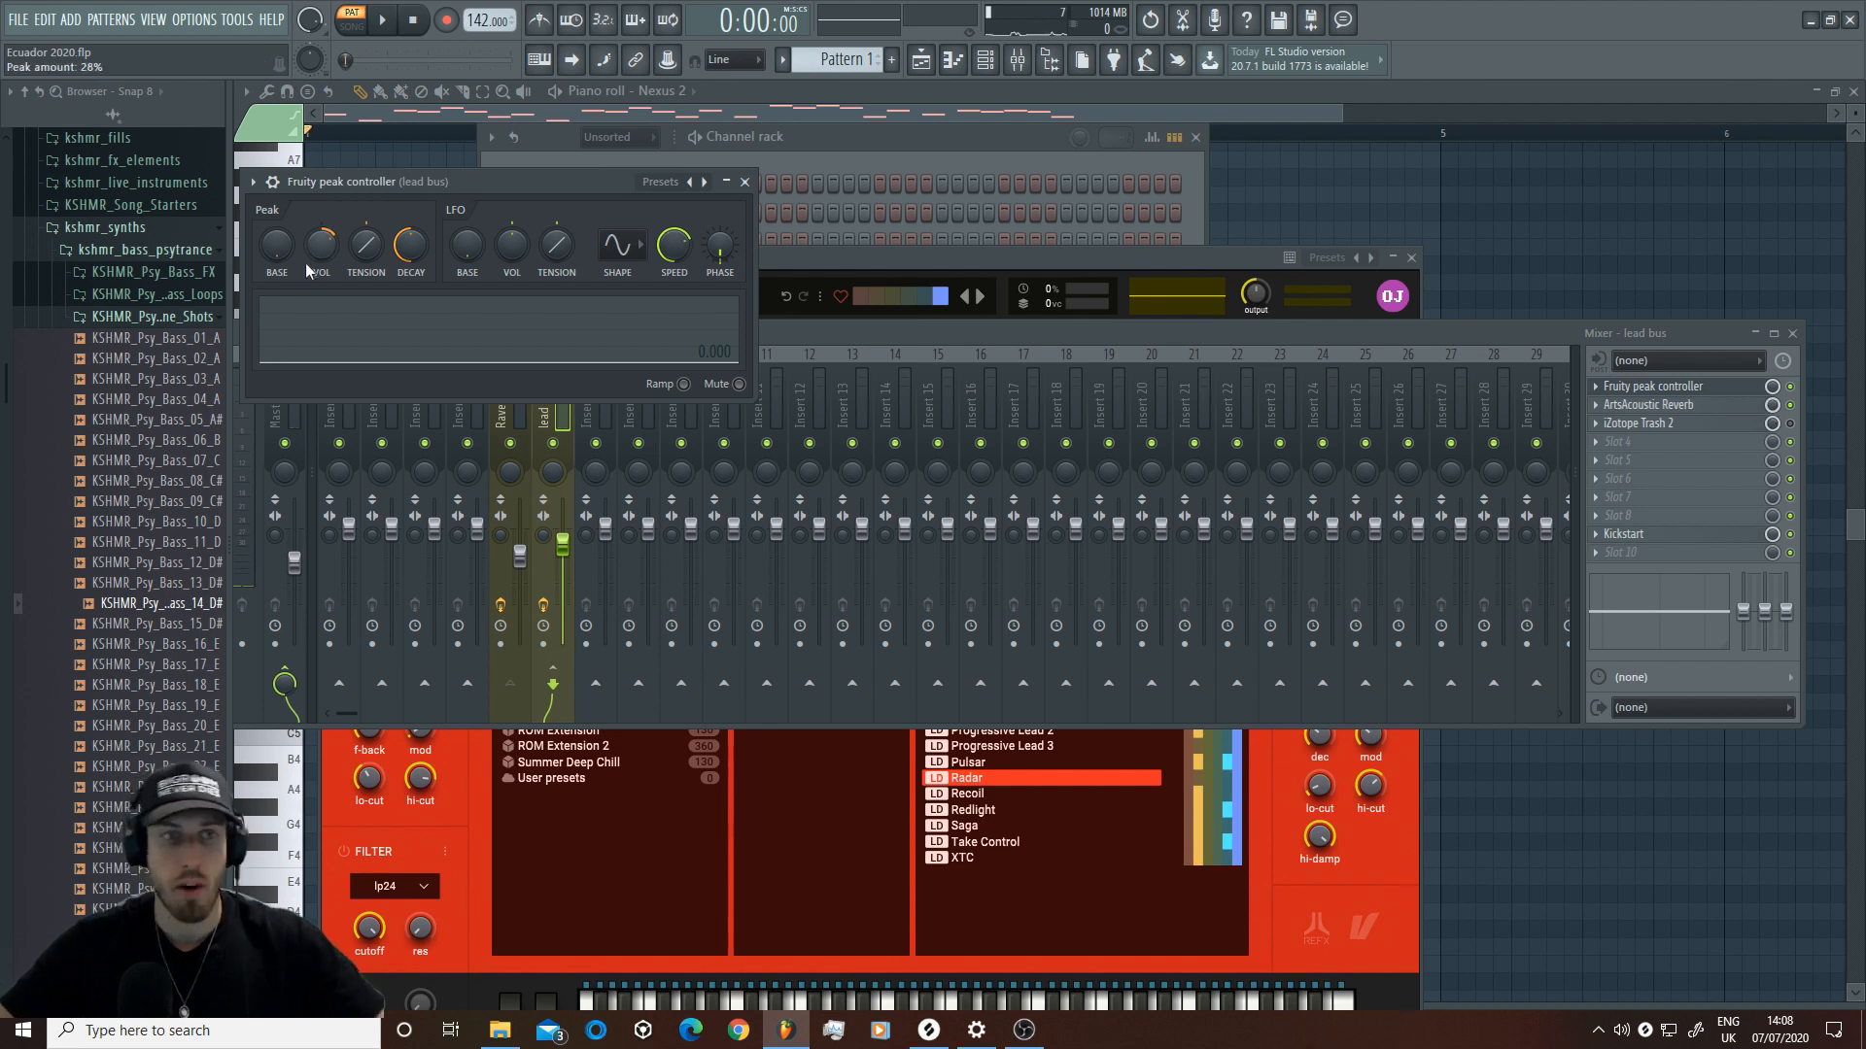
key(space)
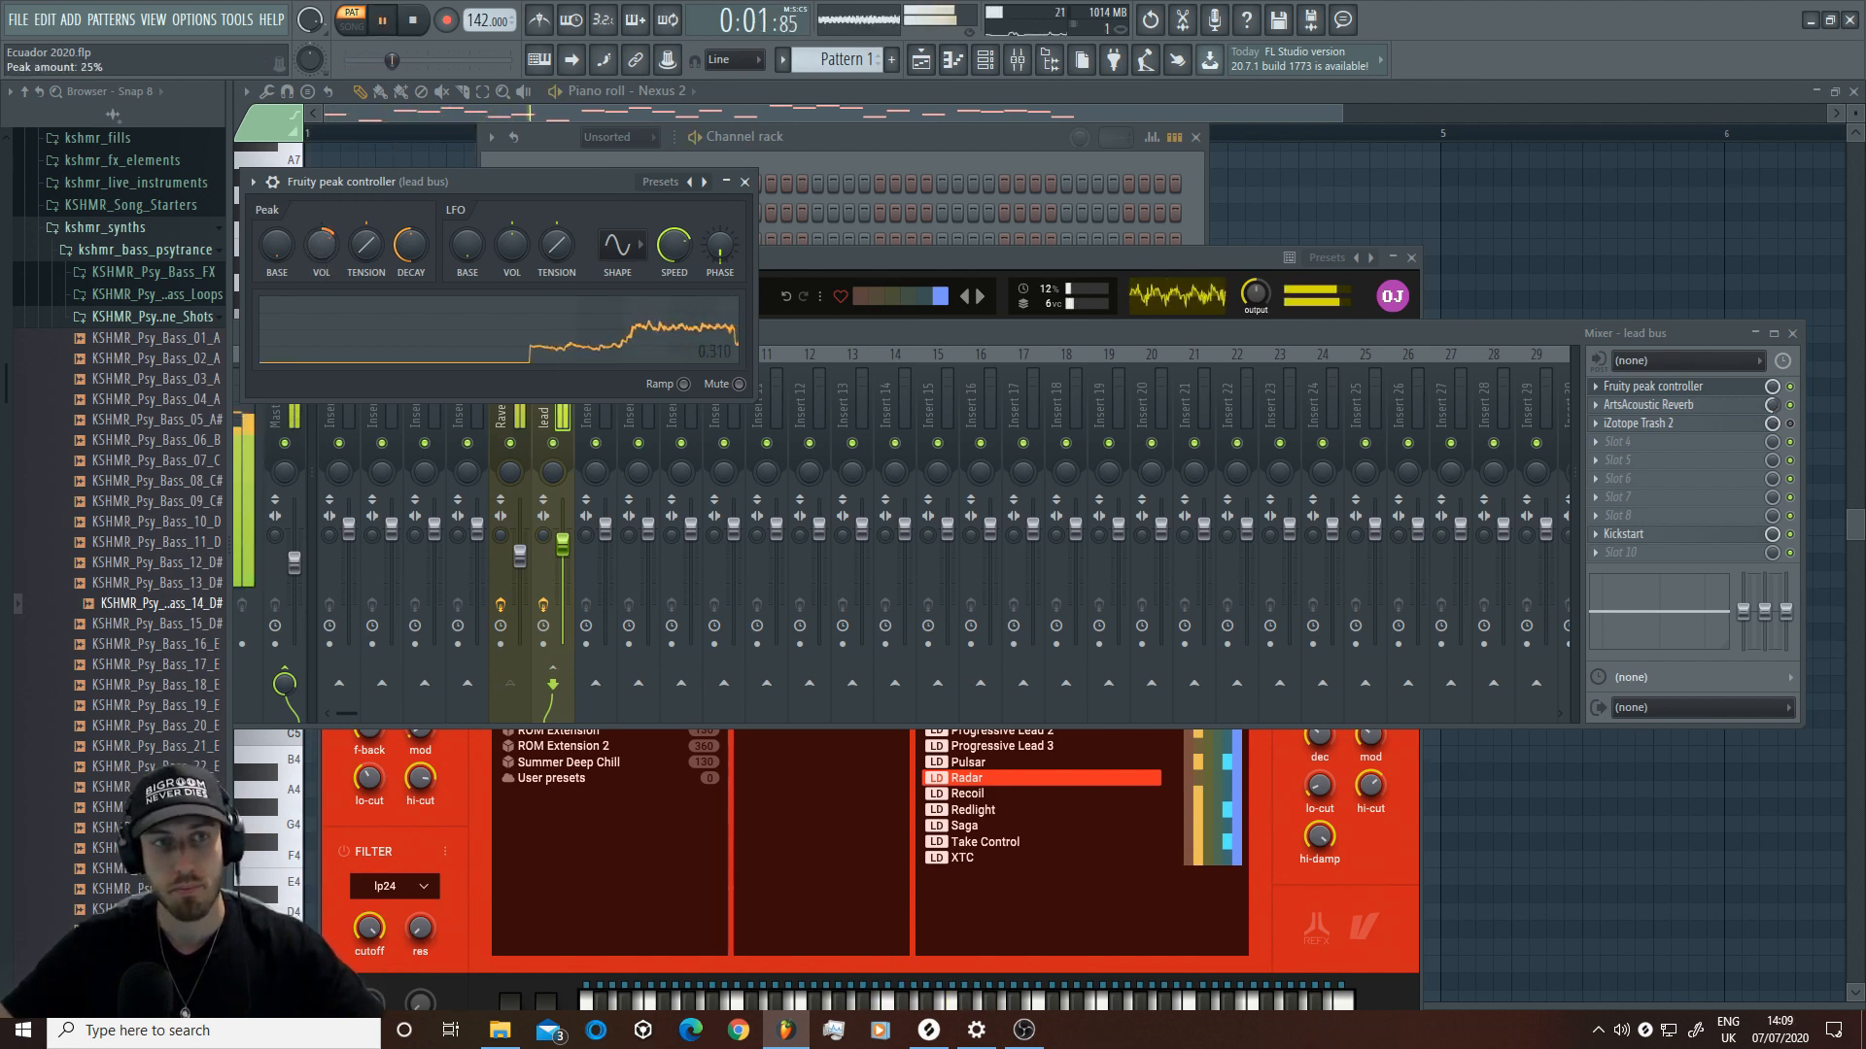
mouse_move(320, 254)
mouse_down()
mouse_move(320, 279)
mouse_move(321, 222)
mouse_move(322, 282)
mouse_up()
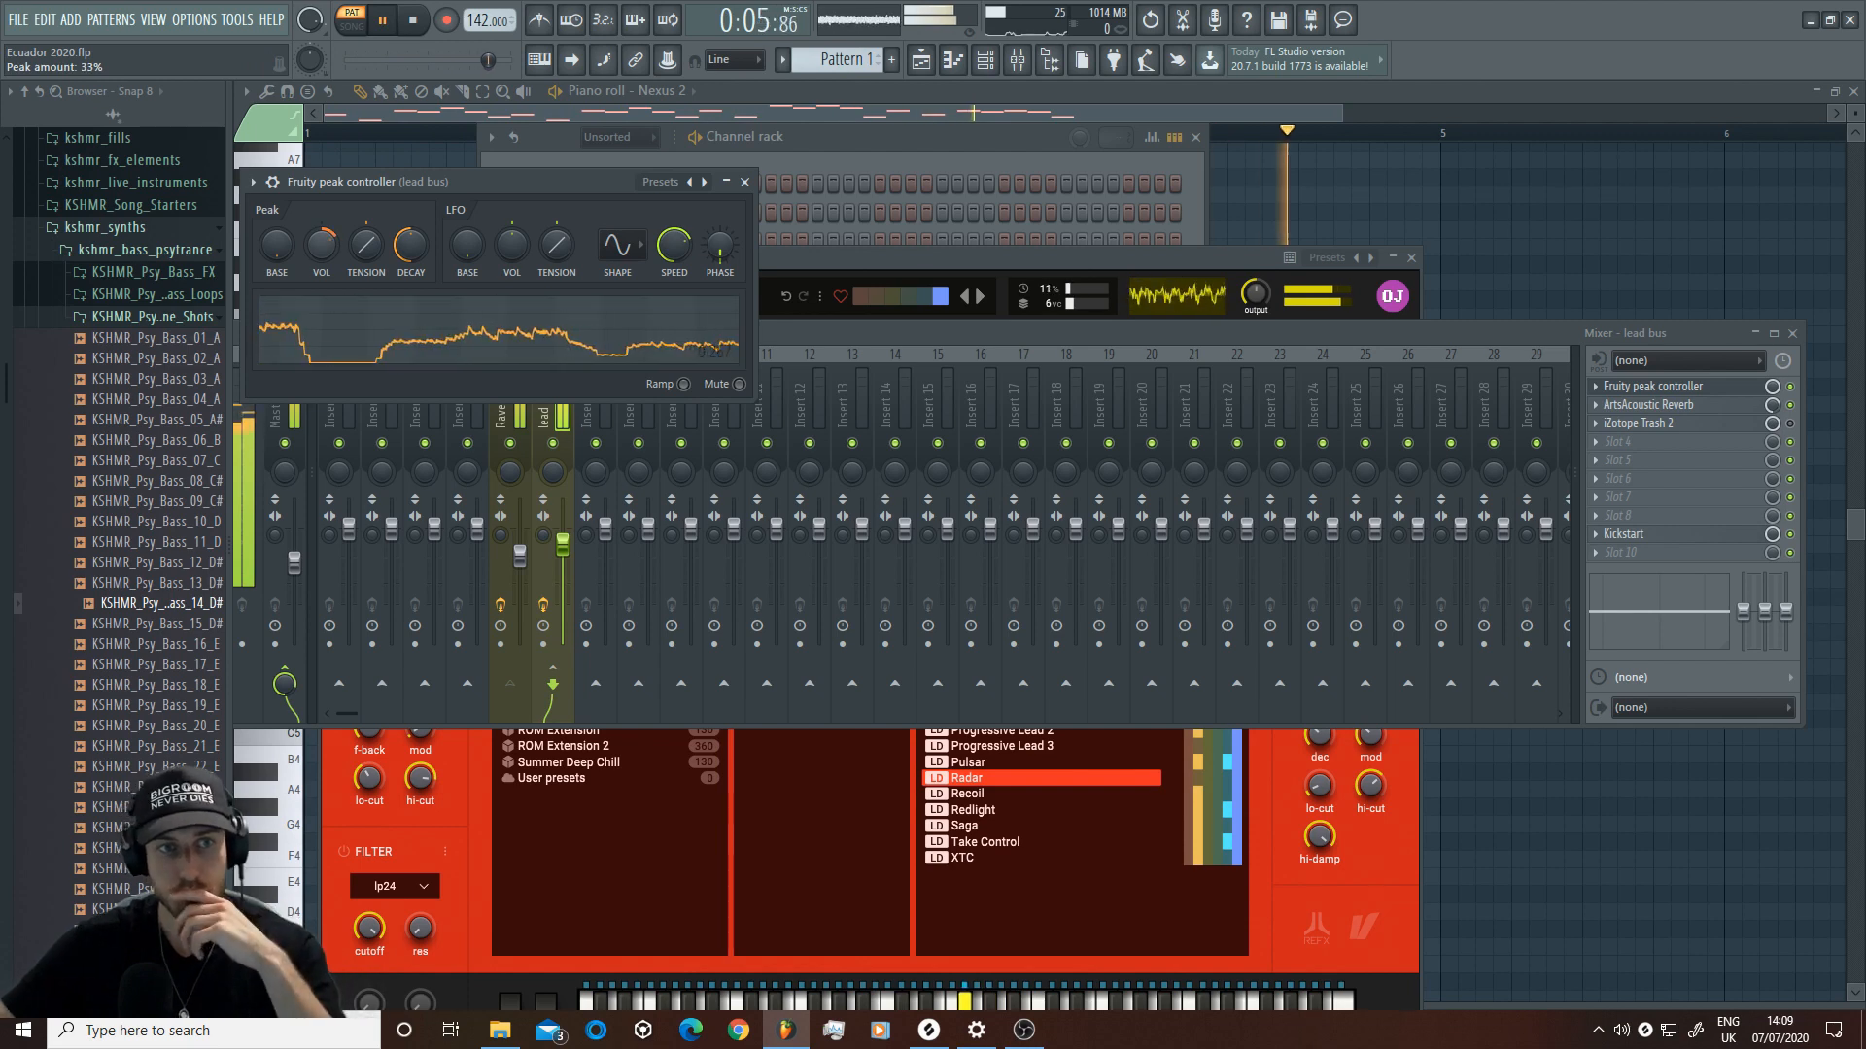
Step: In the lead bus's ArtsAcoustic Reverb, set the wet level to -5.60 dB and the decay to 5.134 s while playing
double_click(1664, 408)
key(space)
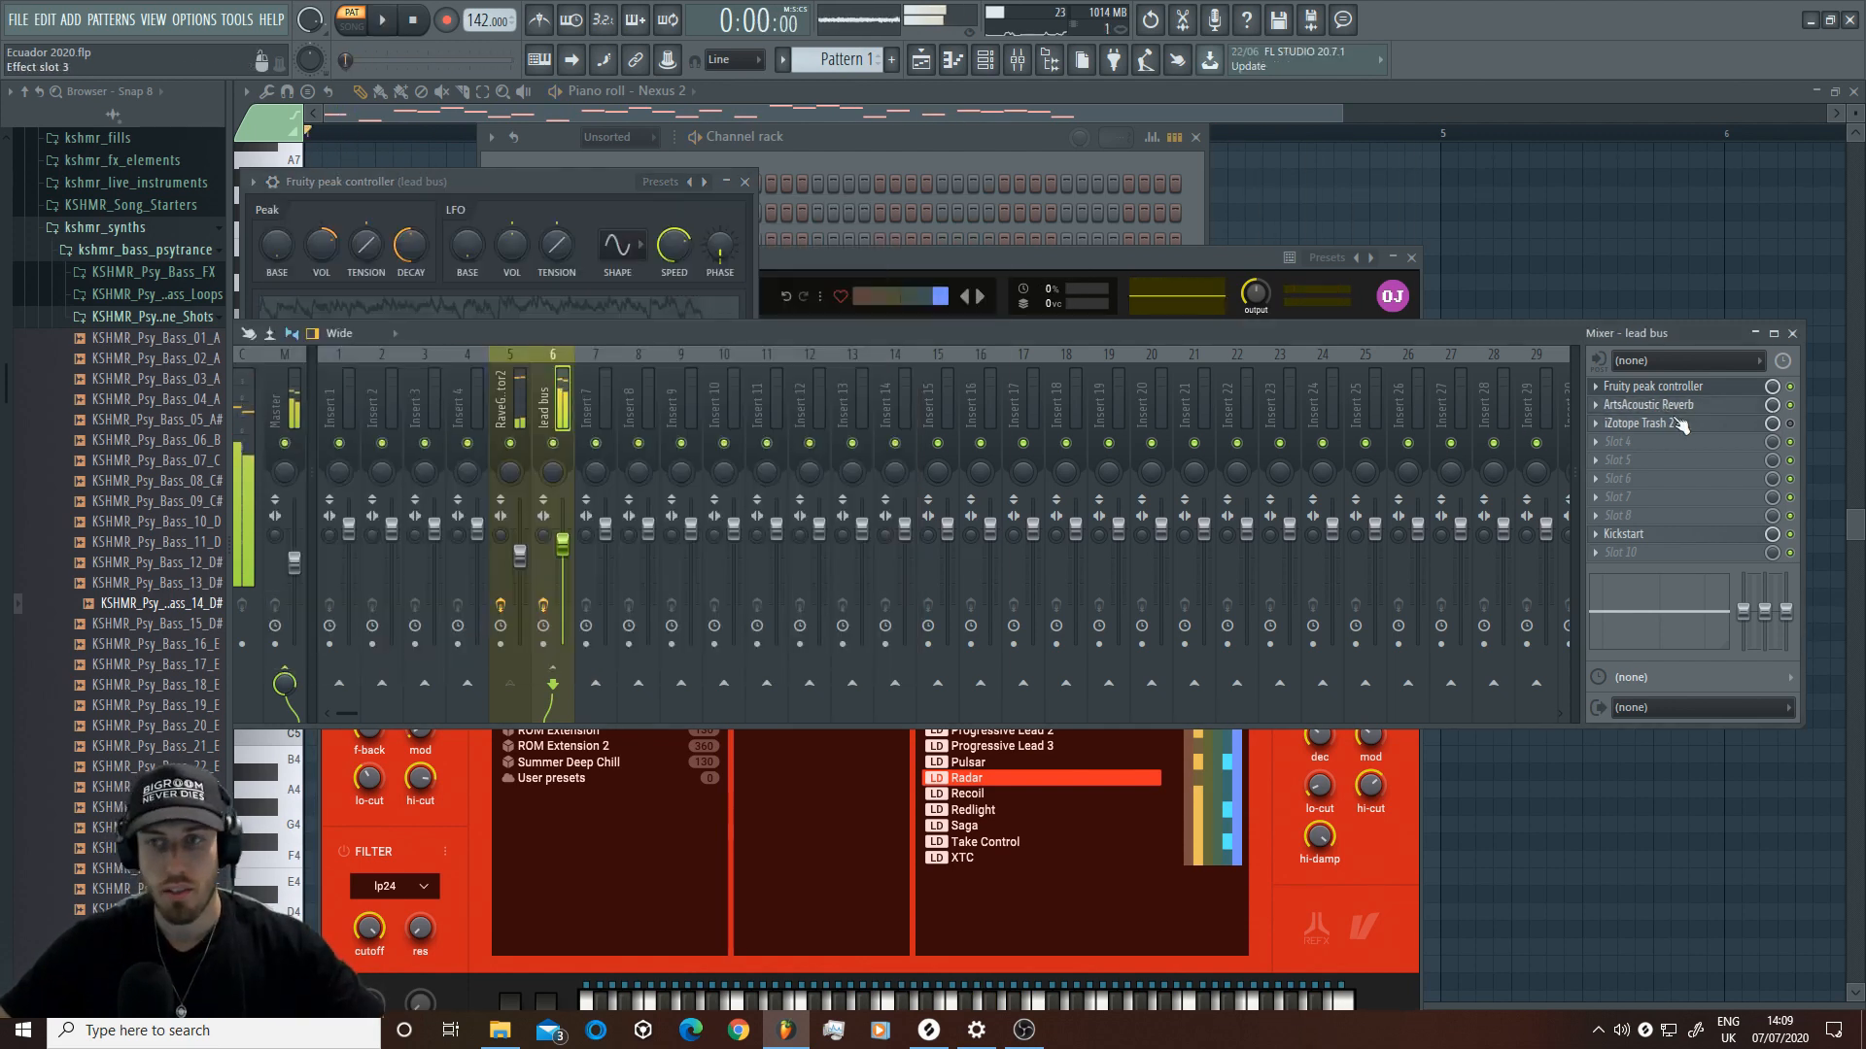
click(1663, 407)
drag(532, 283, 508, 277)
key(space)
click(353, 20)
drag(396, 594, 398, 590)
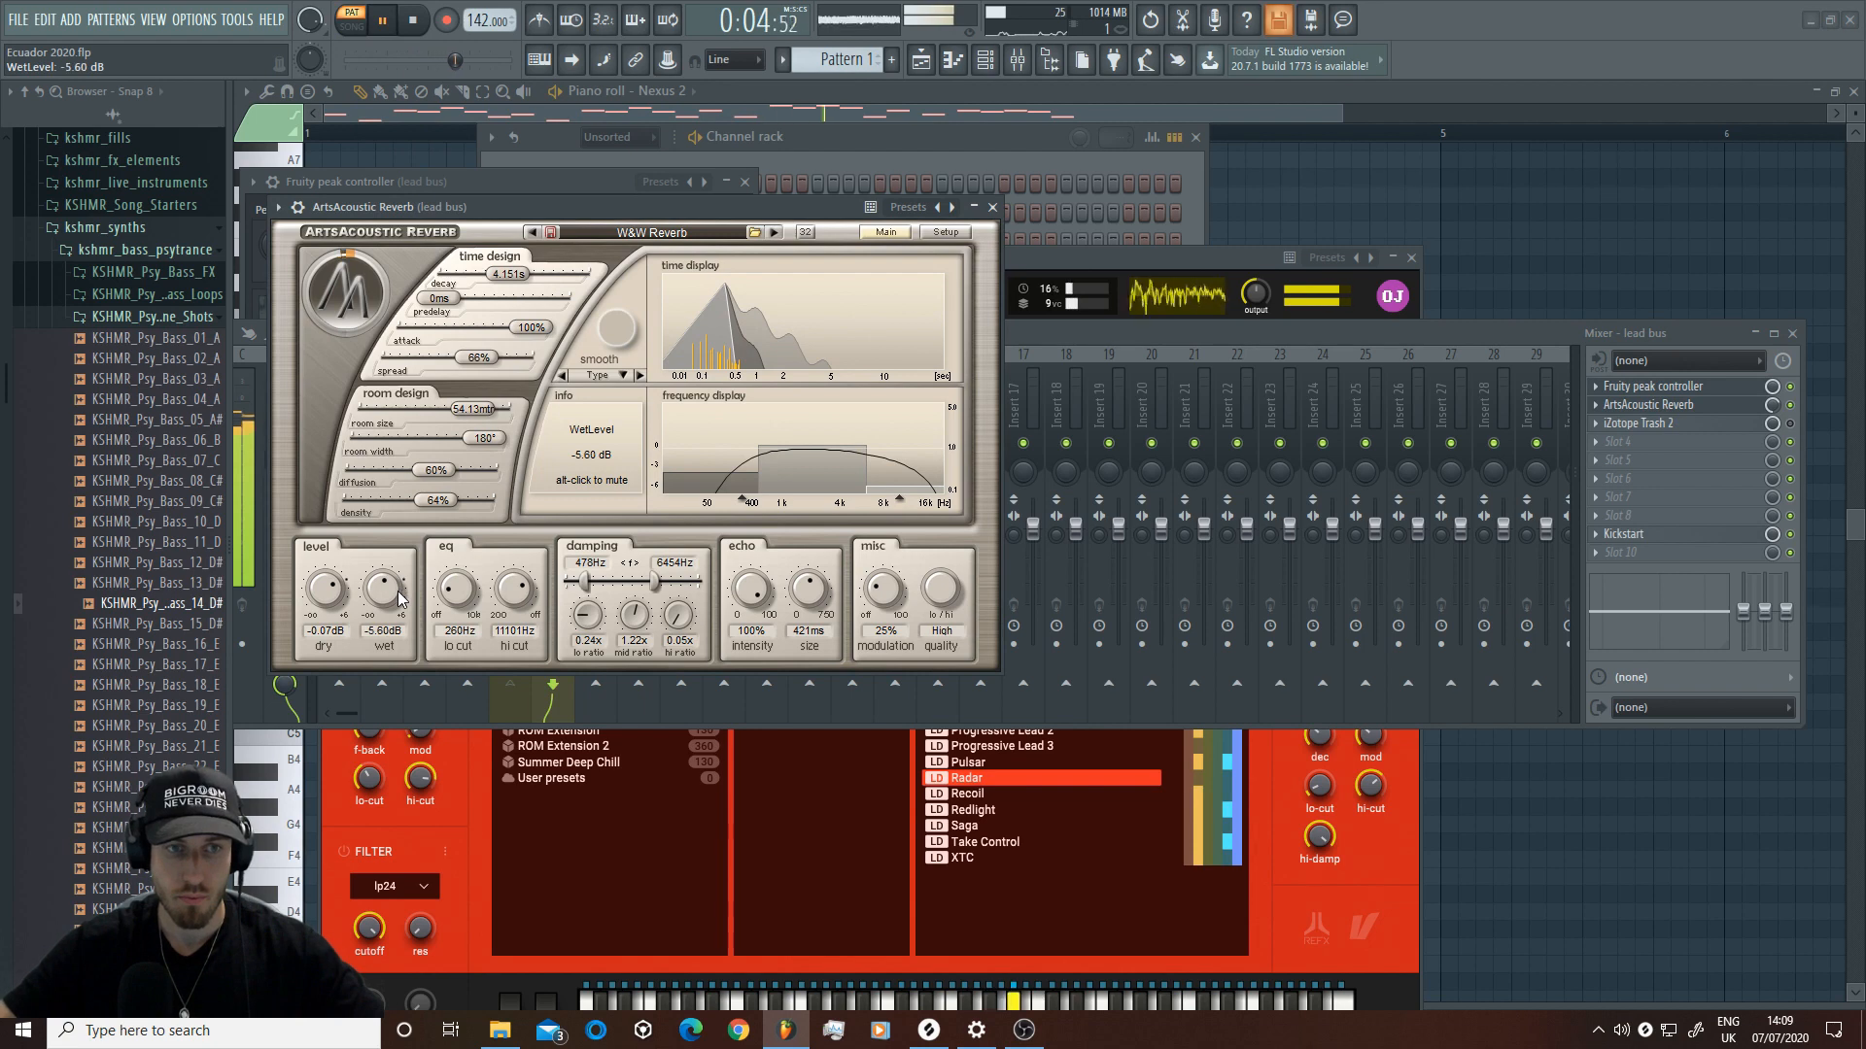
drag(507, 272, 510, 271)
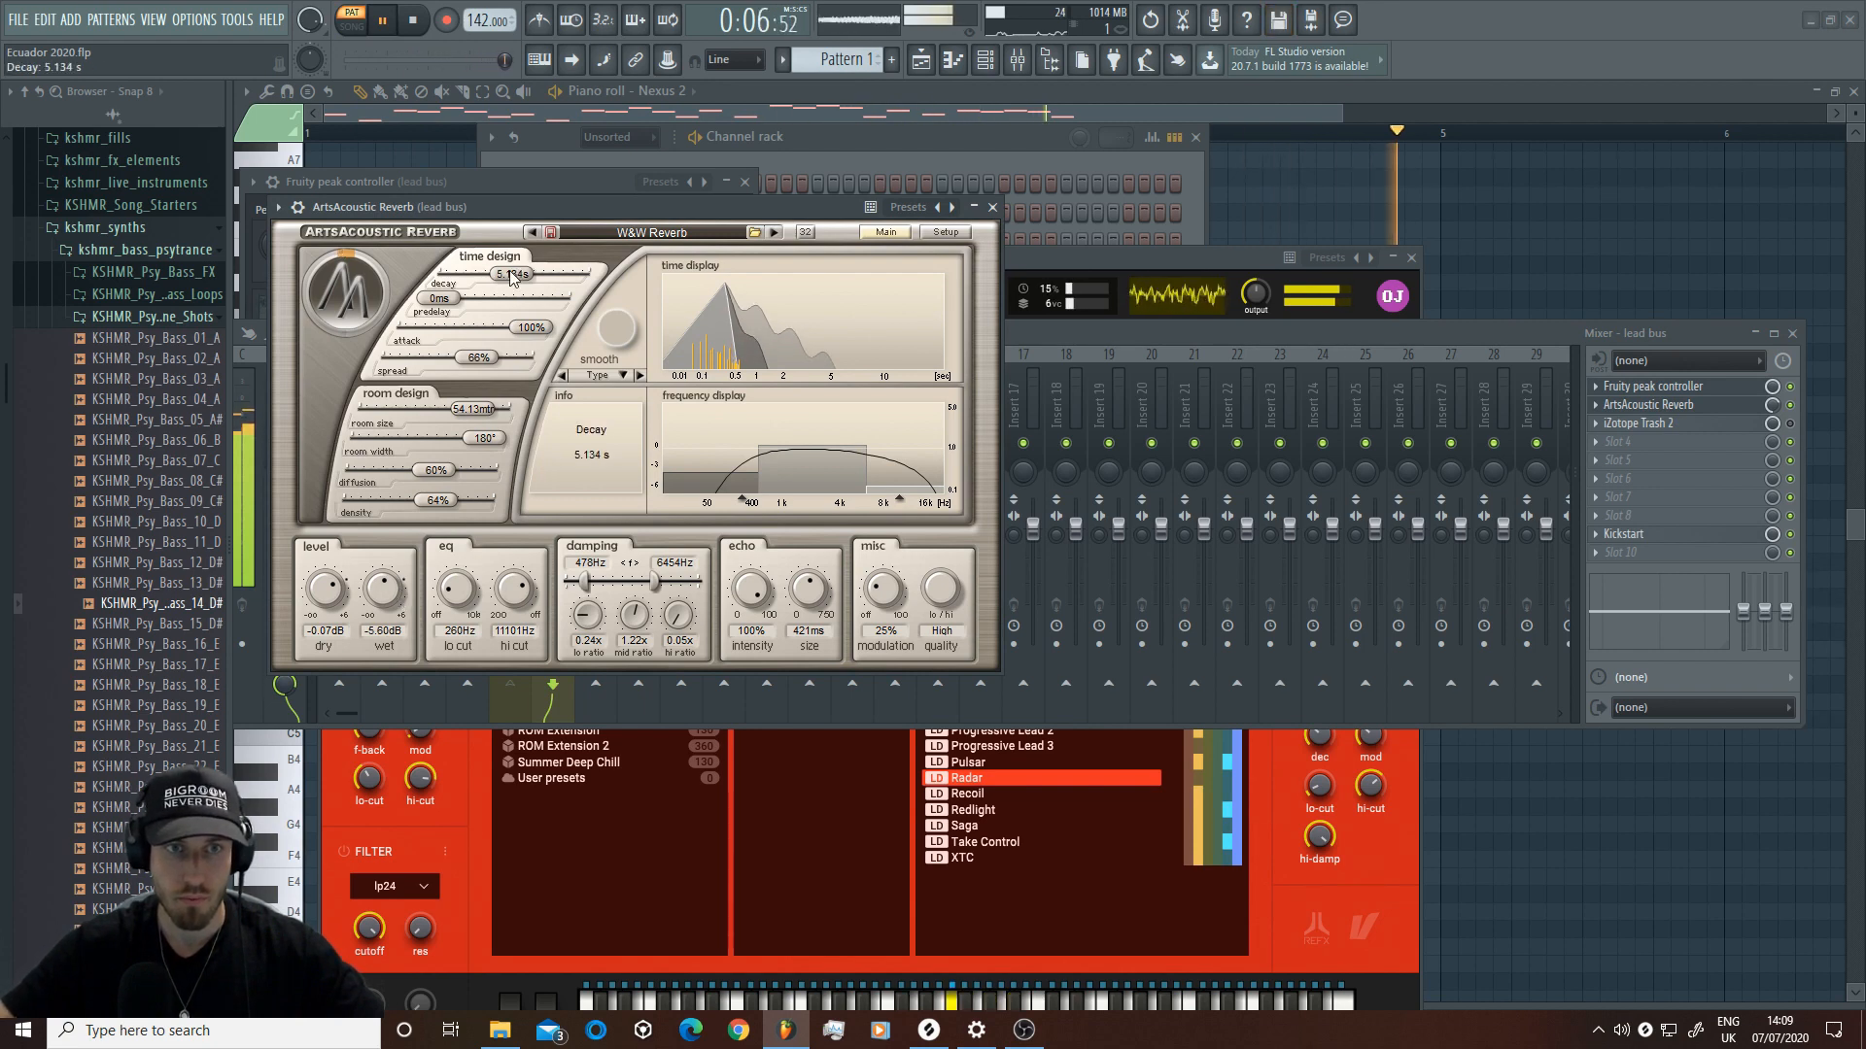
Step: Place Pattern 1 on playlist track 6 at bar 45 and mute the Piano Midi clips on track 3
click(1076, 331)
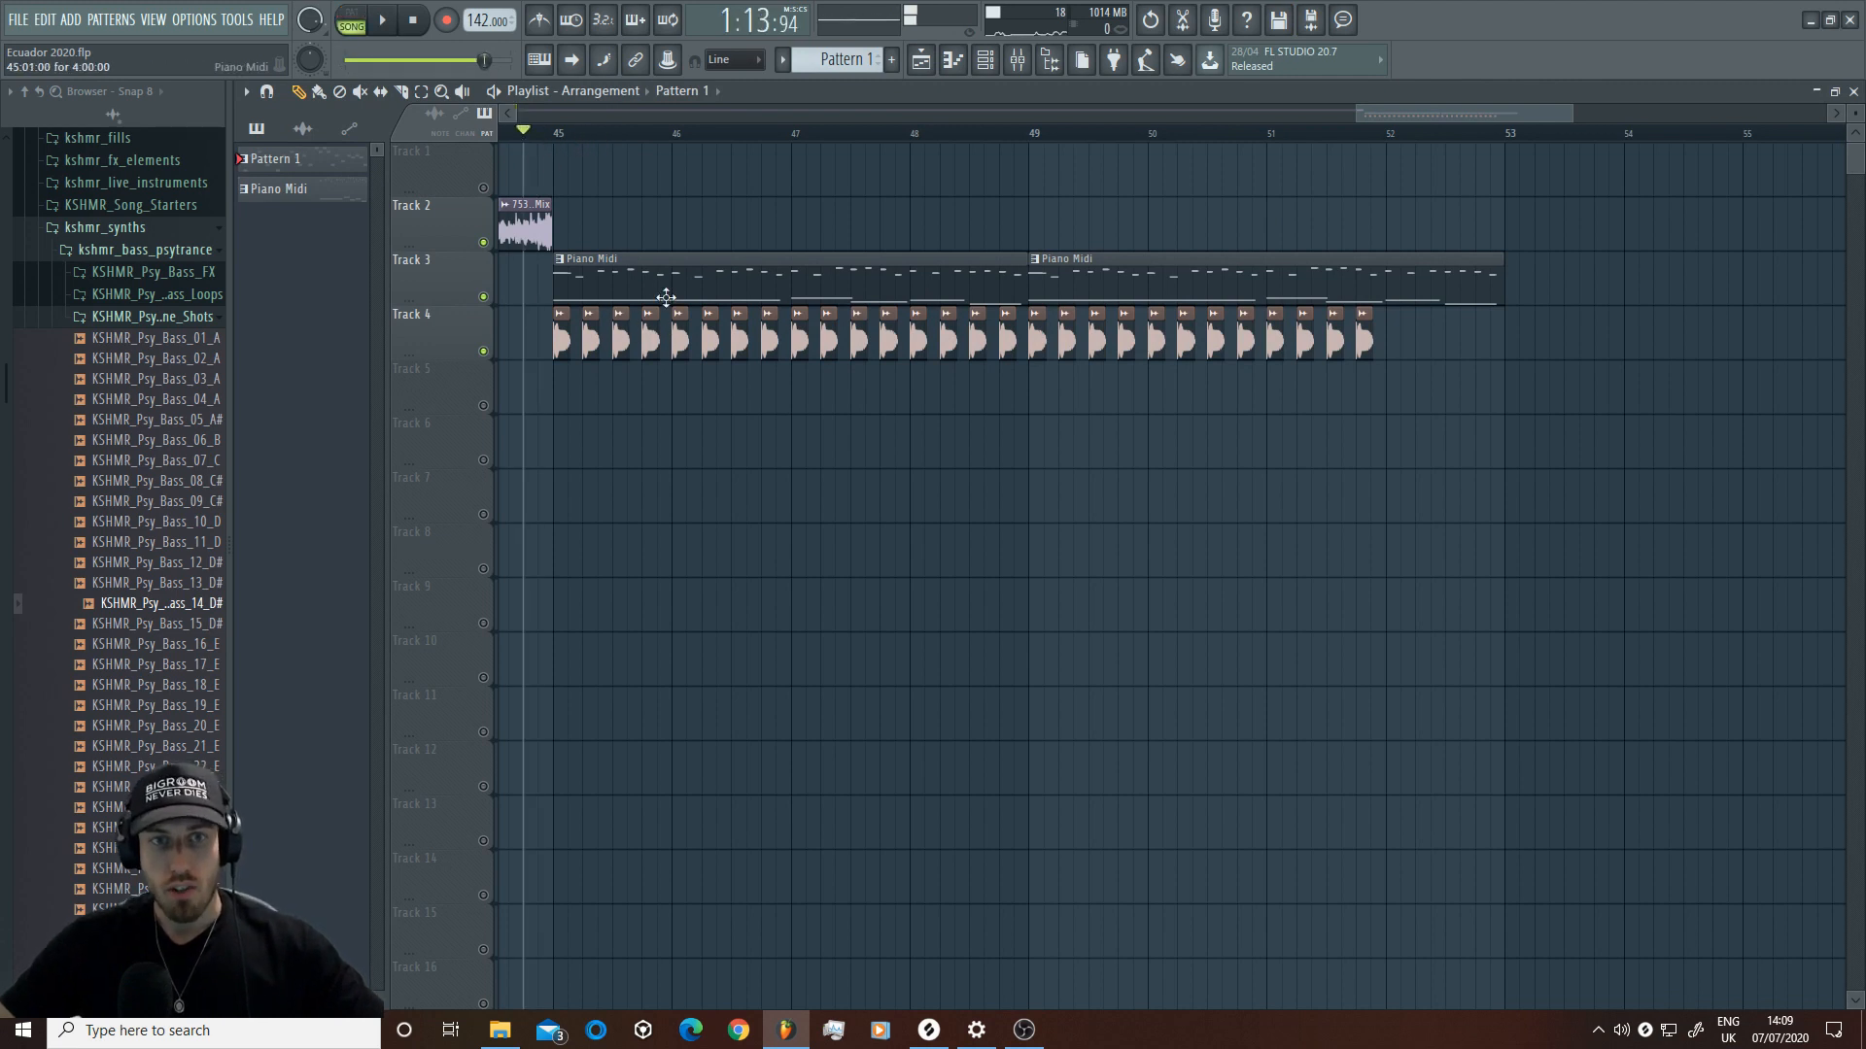
click(986, 68)
key(space)
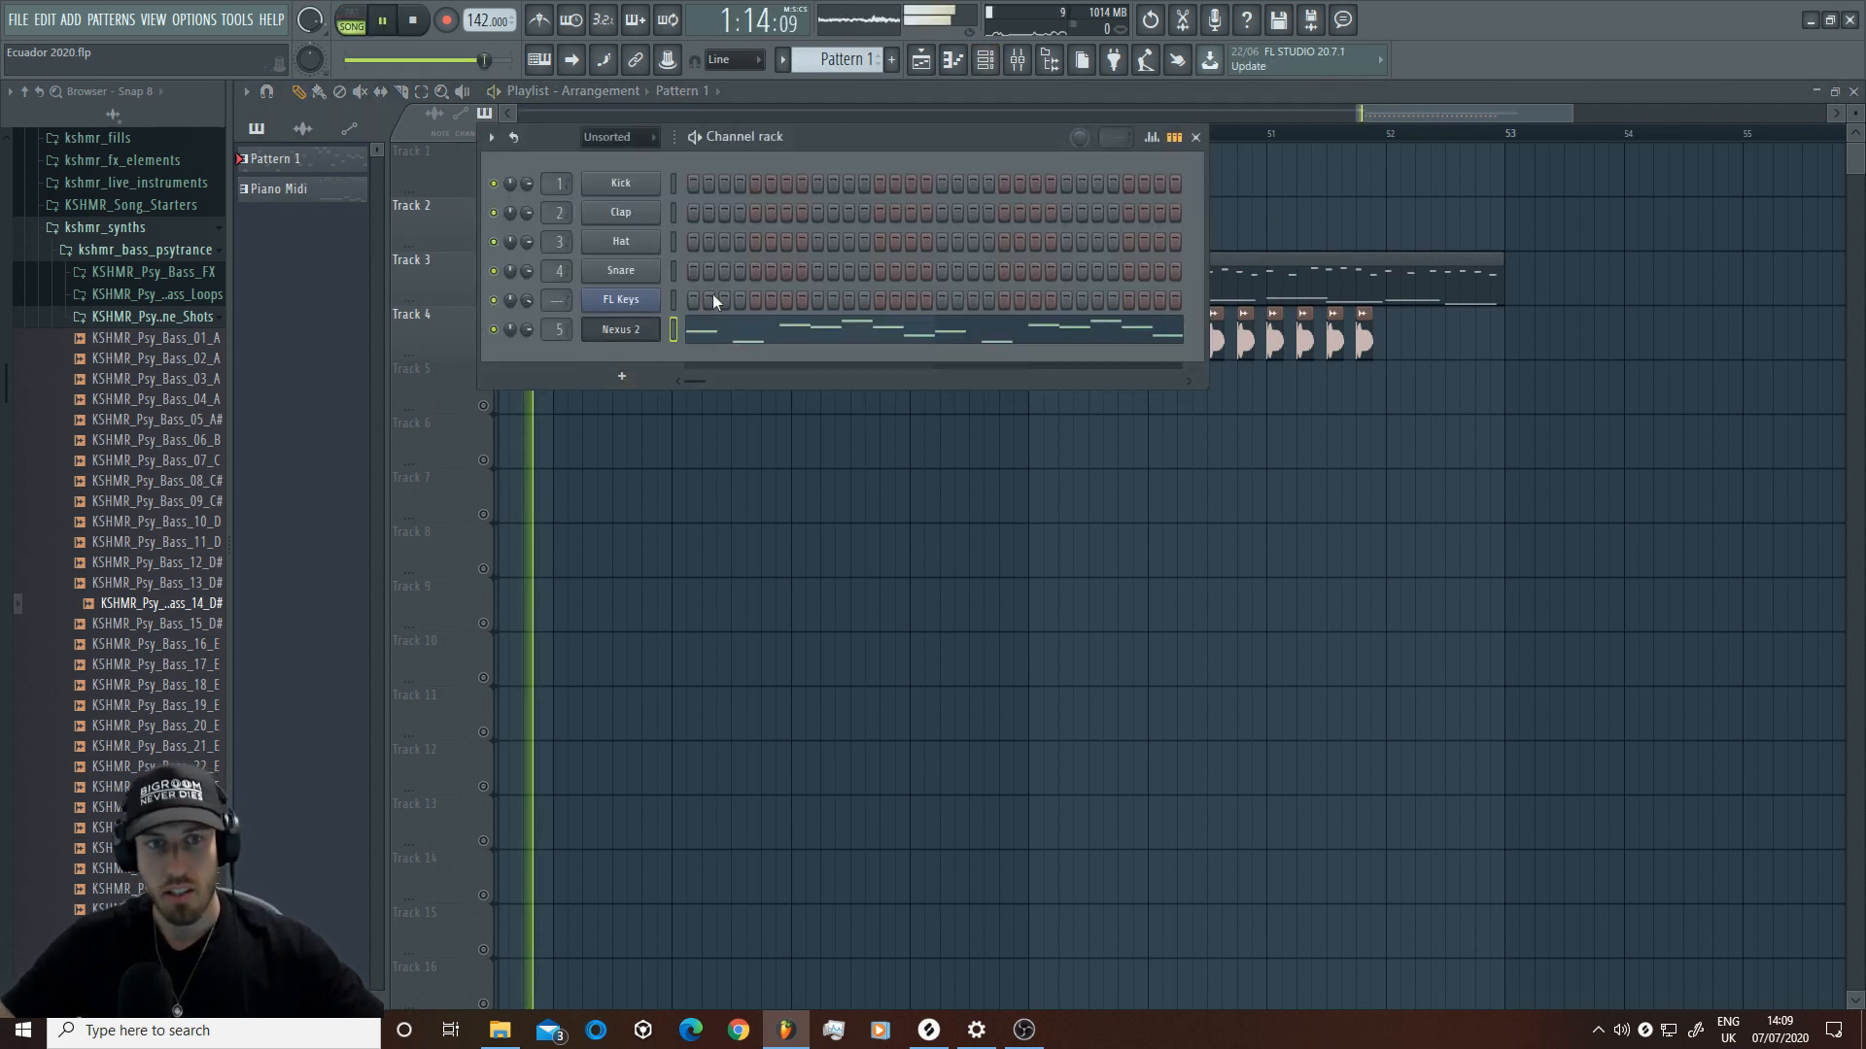
click(1018, 66)
click(1018, 66)
key(space)
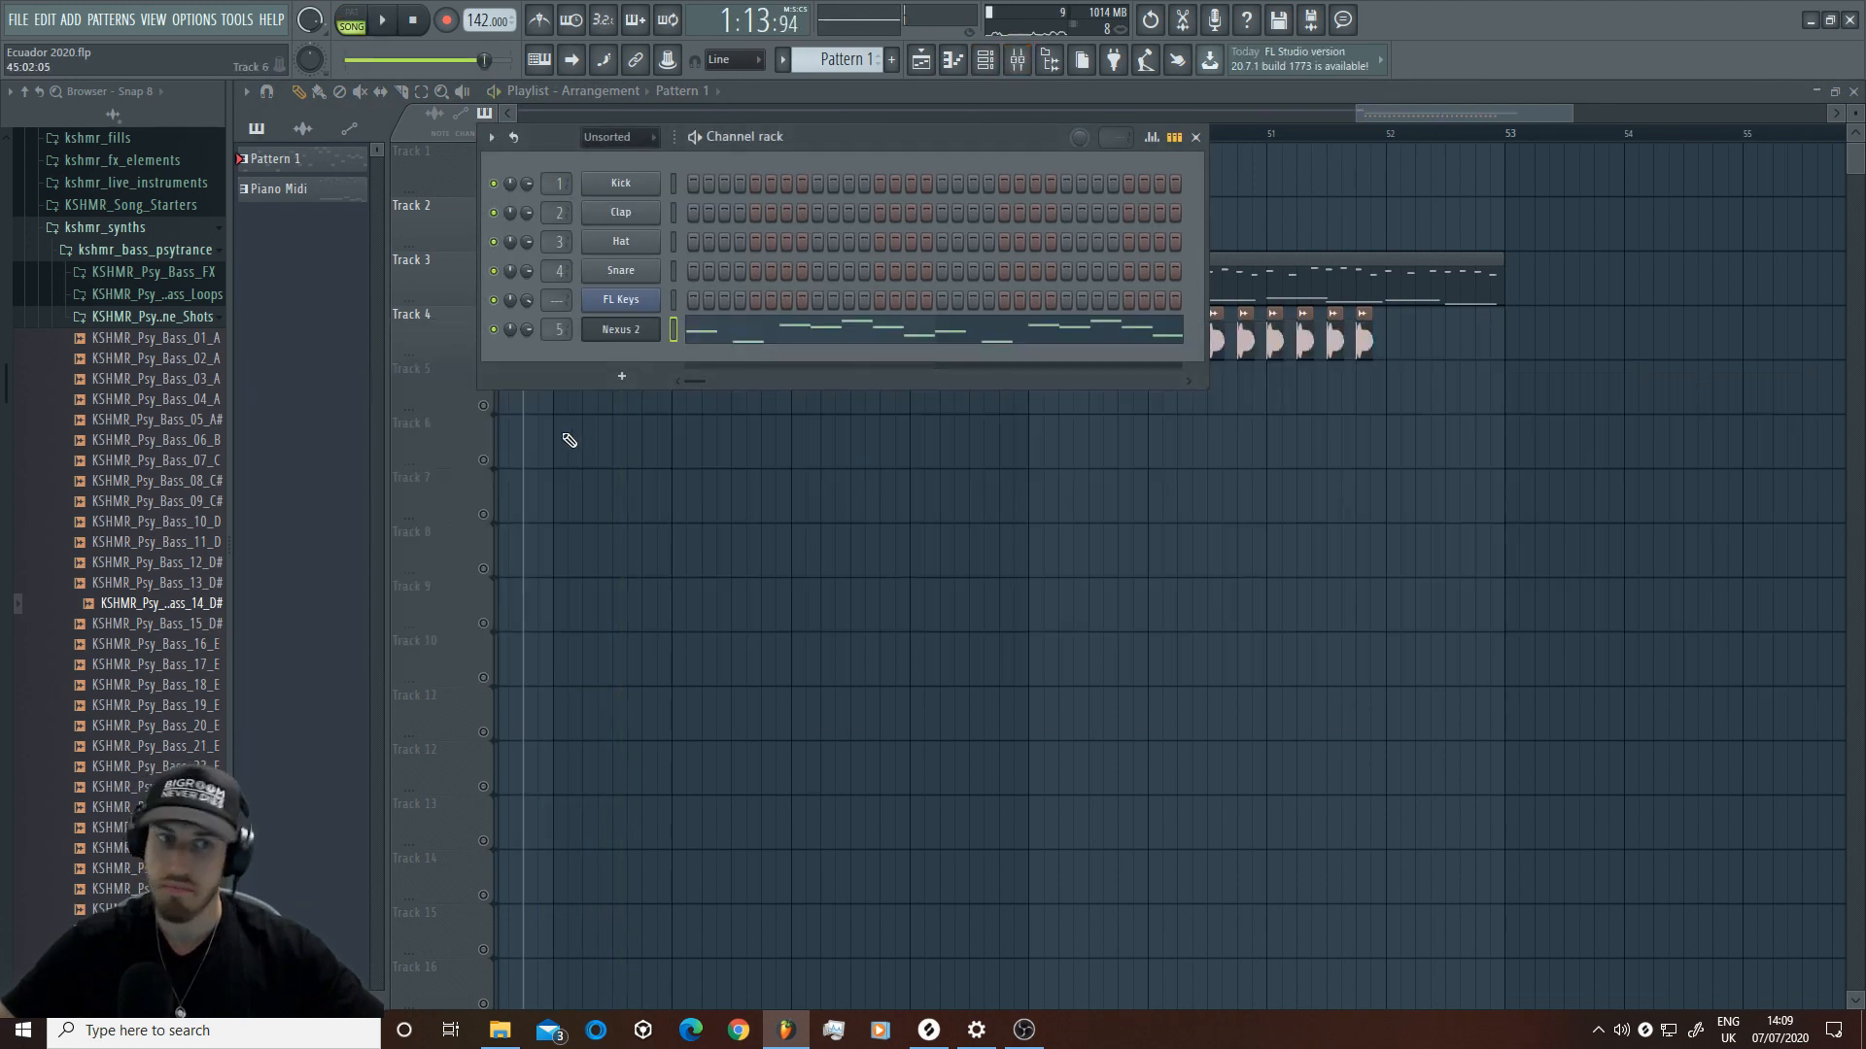
click(576, 442)
click(483, 297)
click(483, 461)
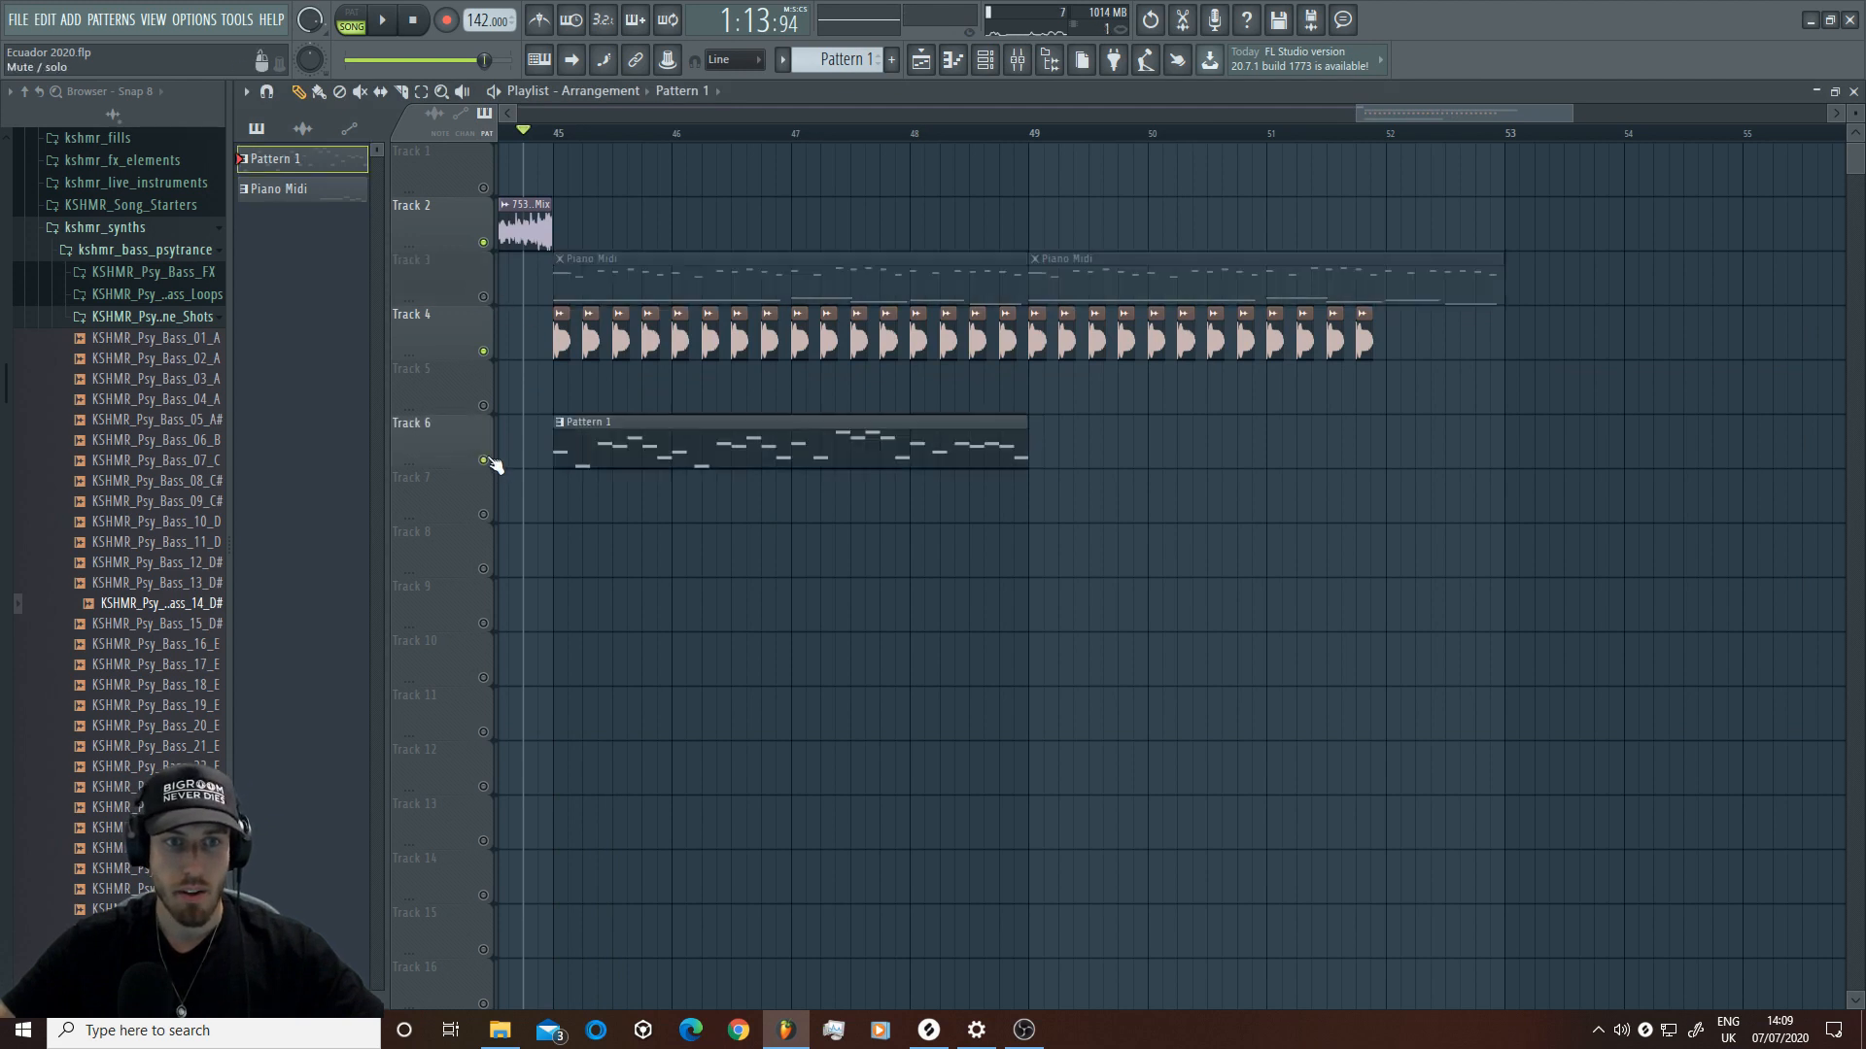
Step: Play the arrangement and fine-tune the volume of the lead's mixer track 5
key(space)
double_click(647, 453)
click(1017, 60)
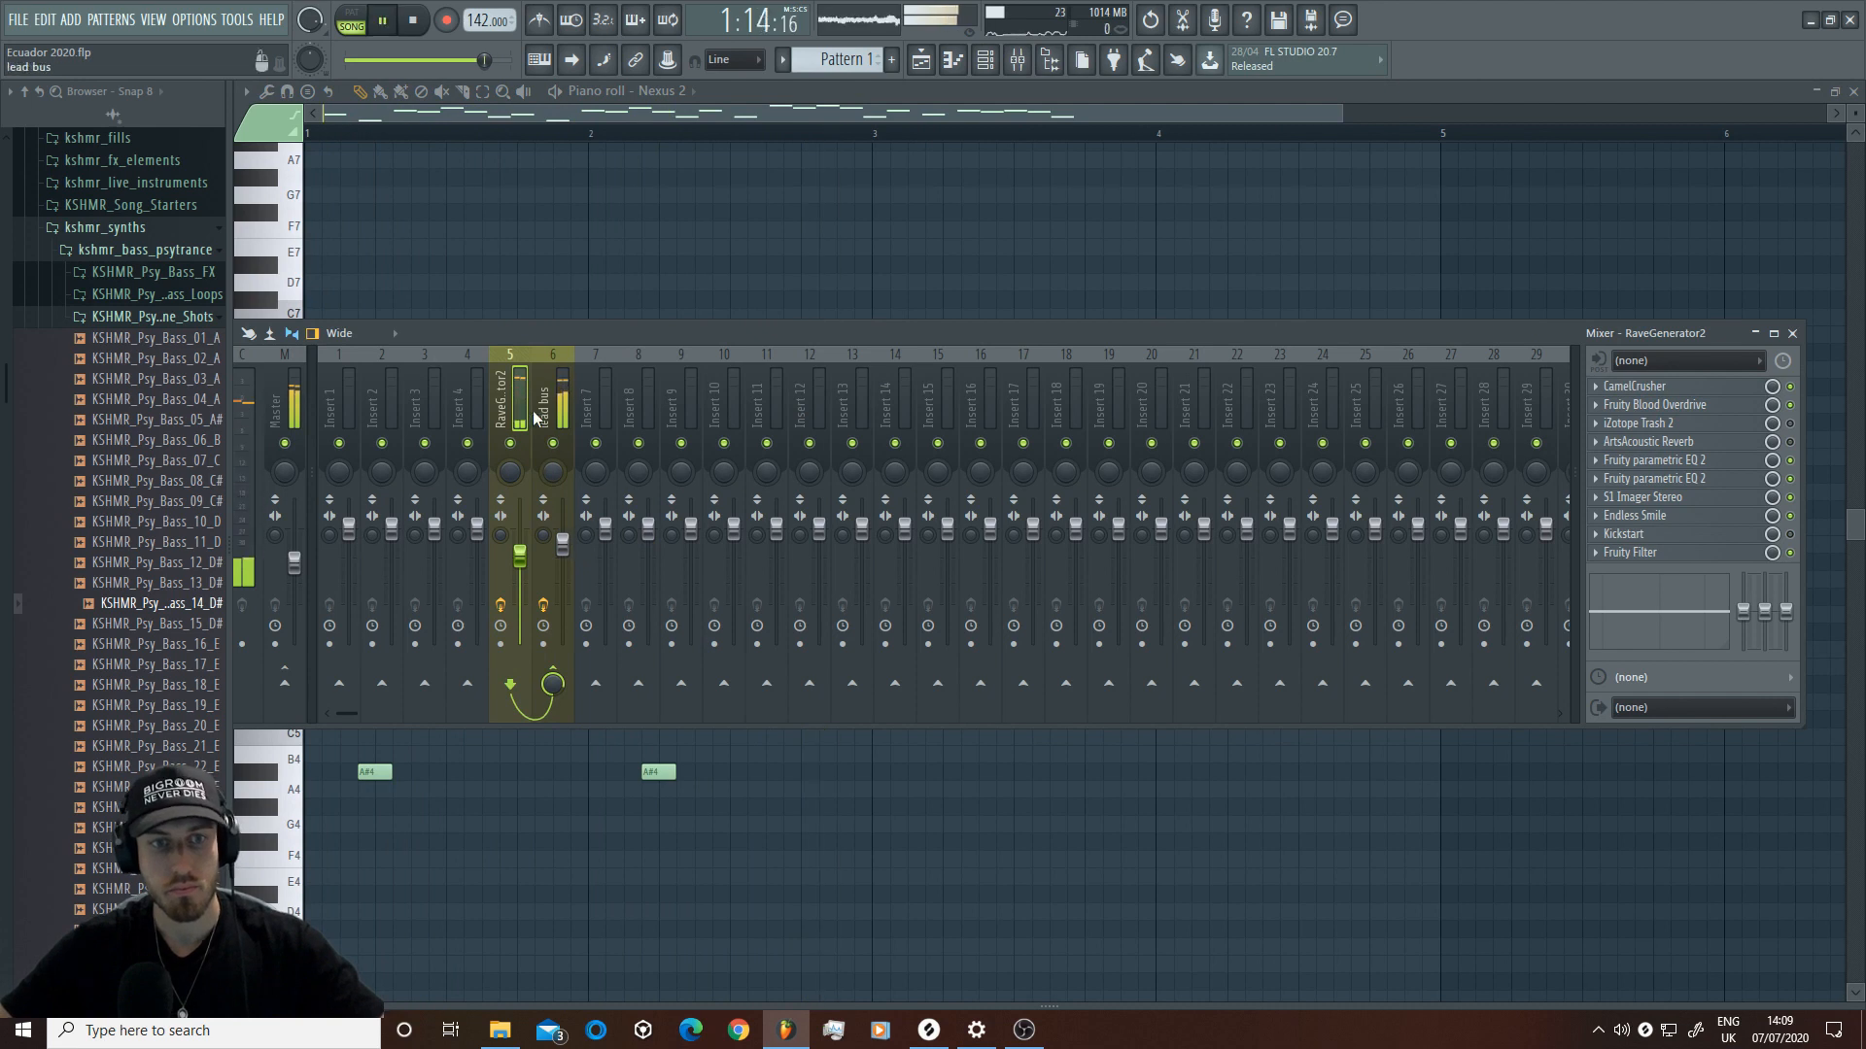
drag(520, 557, 521, 555)
key(space)
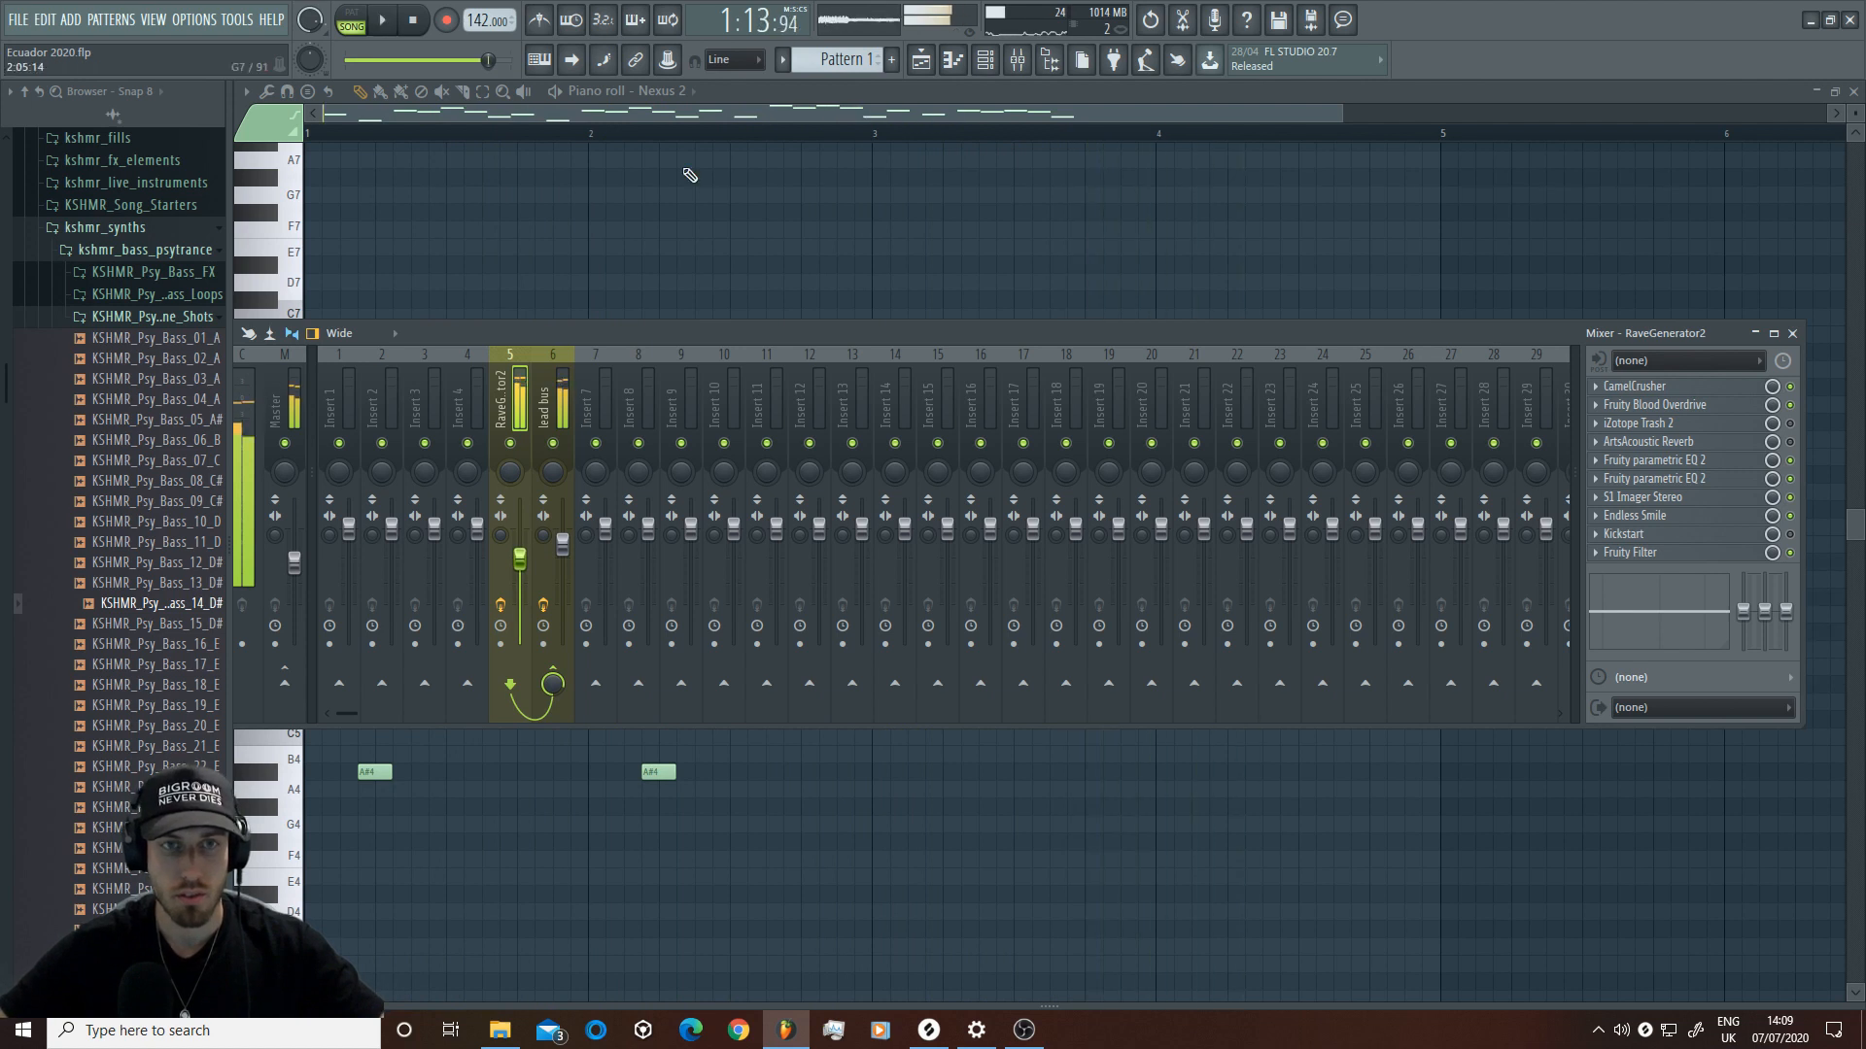
Step: Set snapping to (none), shorten all melody notes in Pattern 1 slightly, and play the result
click(698, 117)
click(488, 94)
key(ctrl+a)
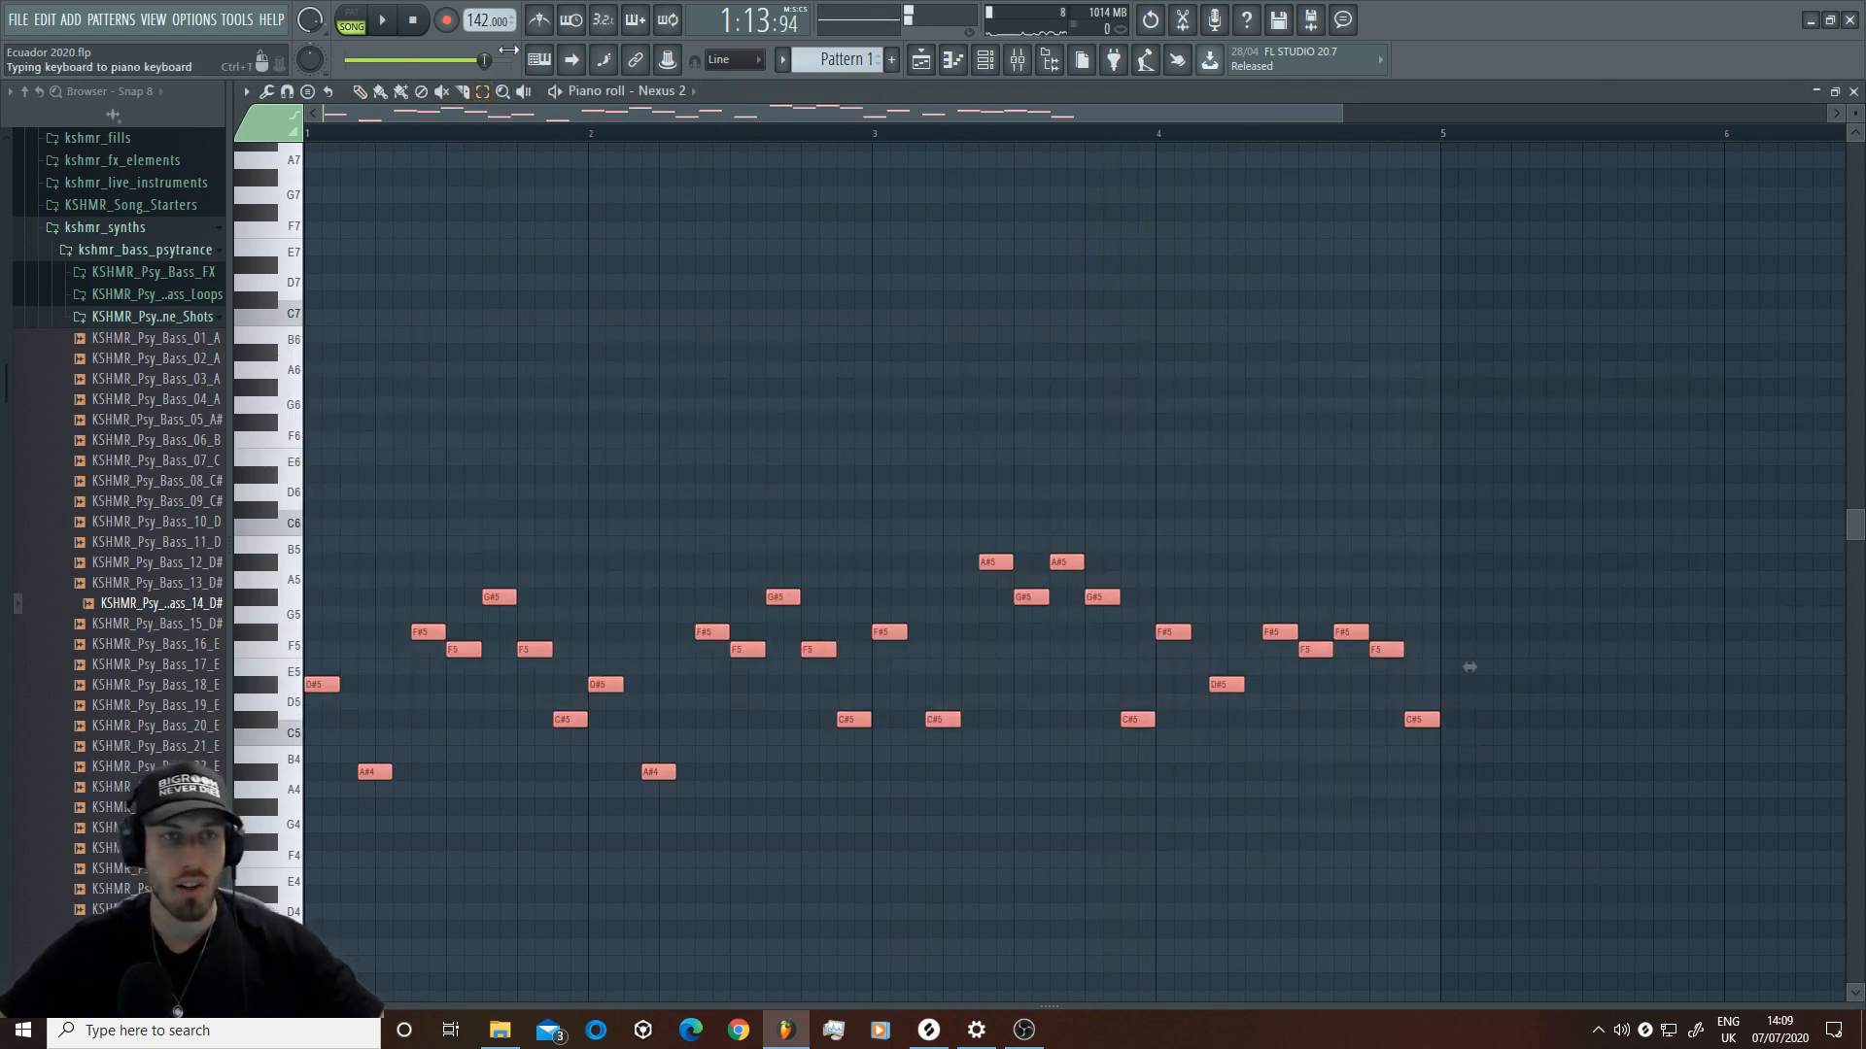
click(730, 59)
click(734, 125)
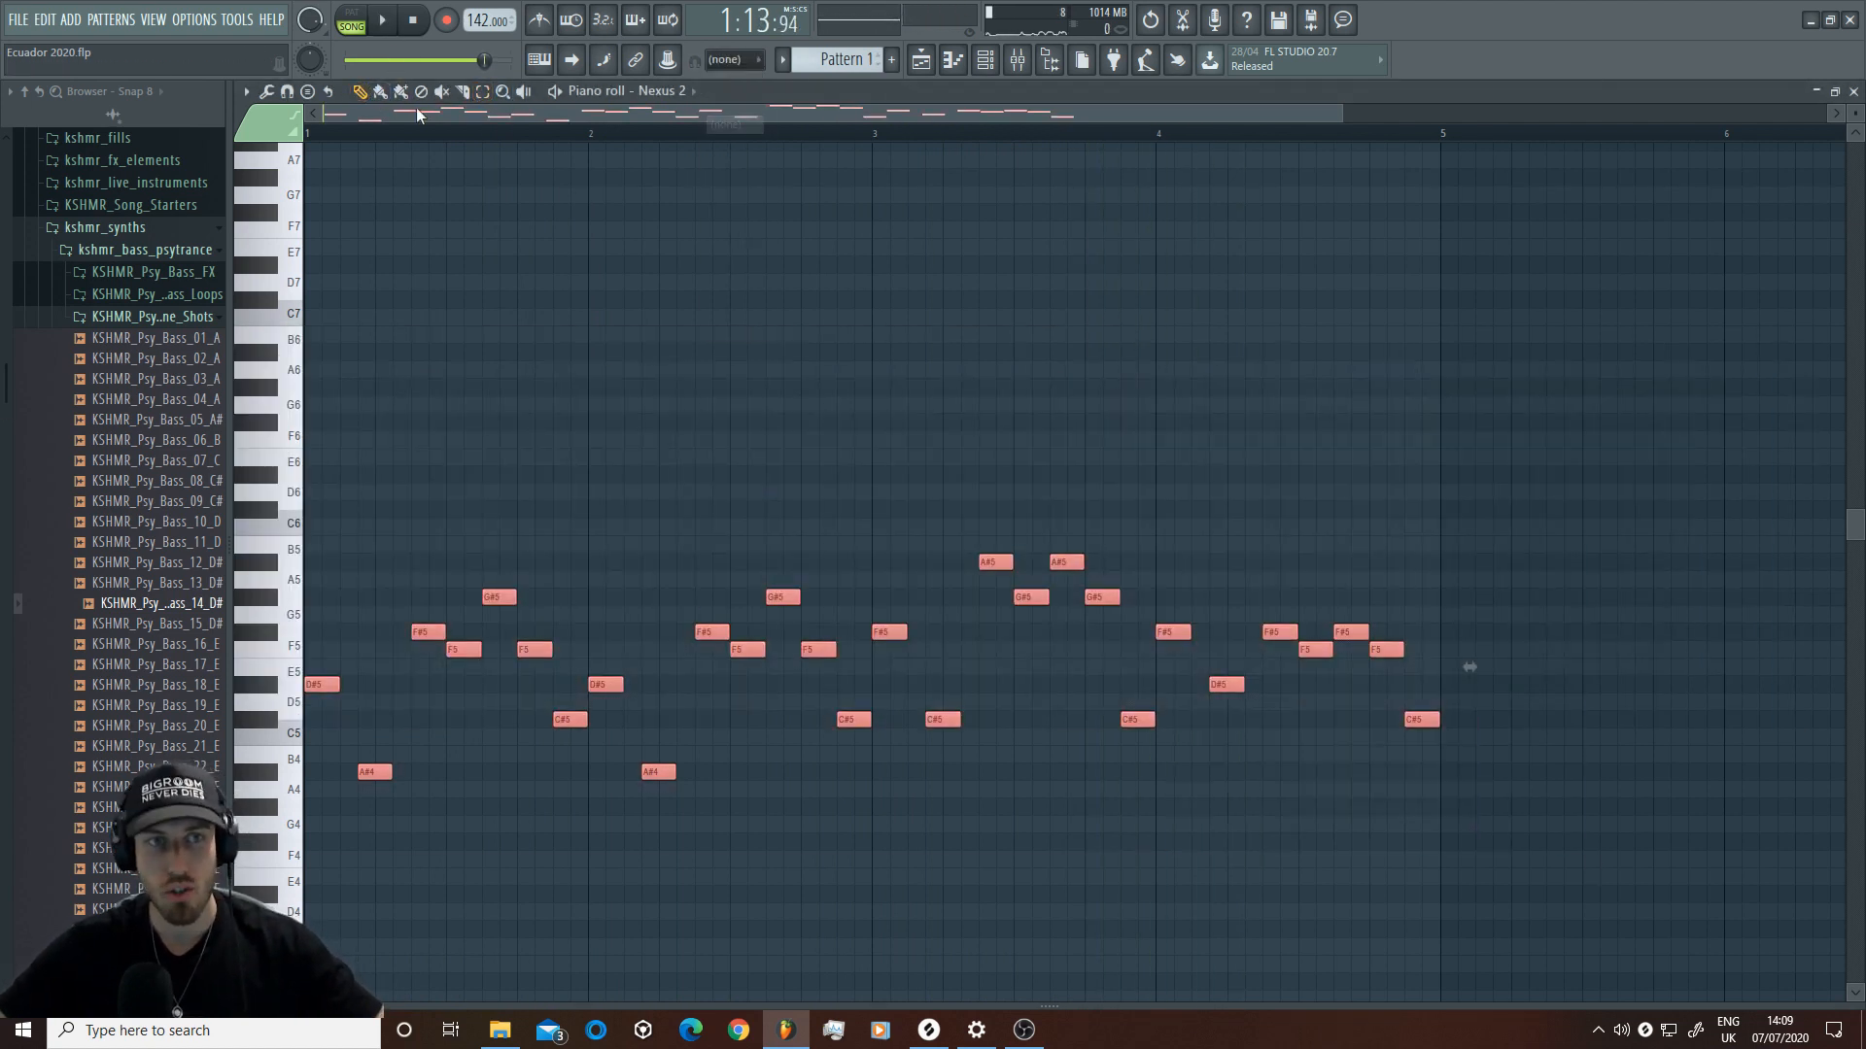
click(344, 703)
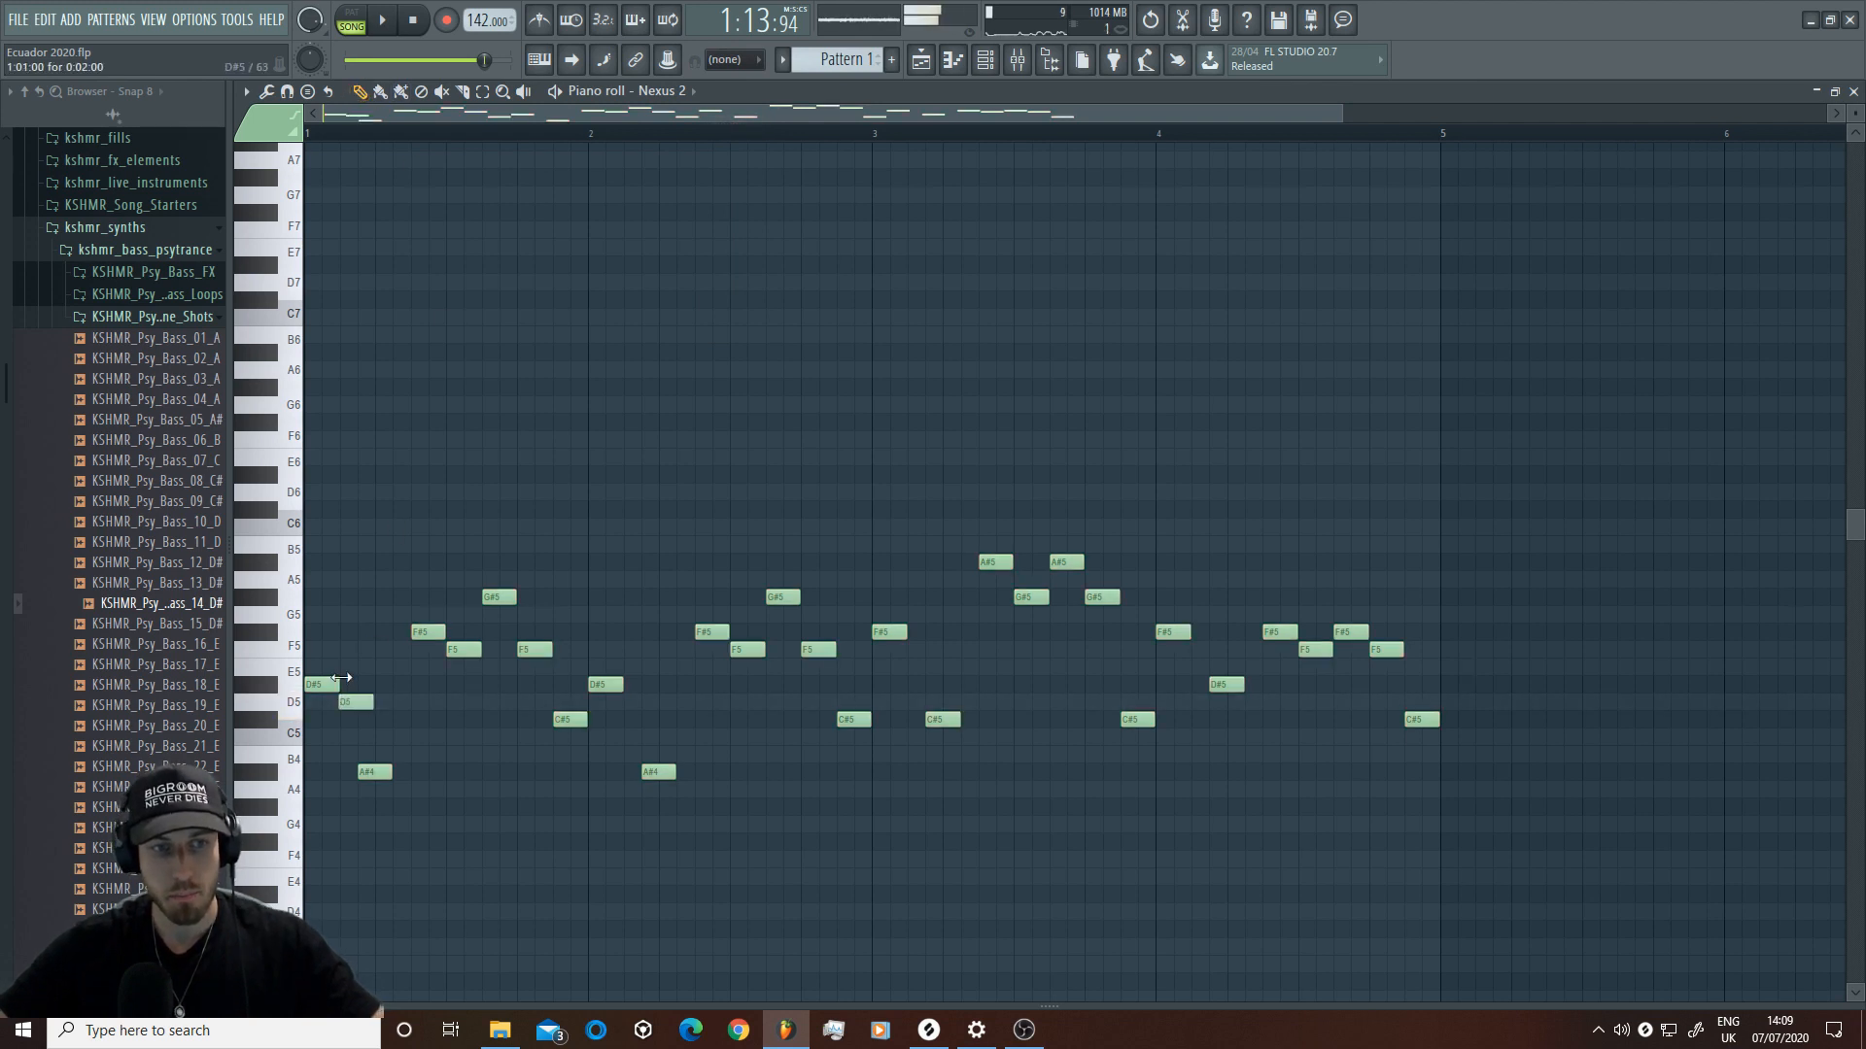
key(ctrl+z)
key(space)
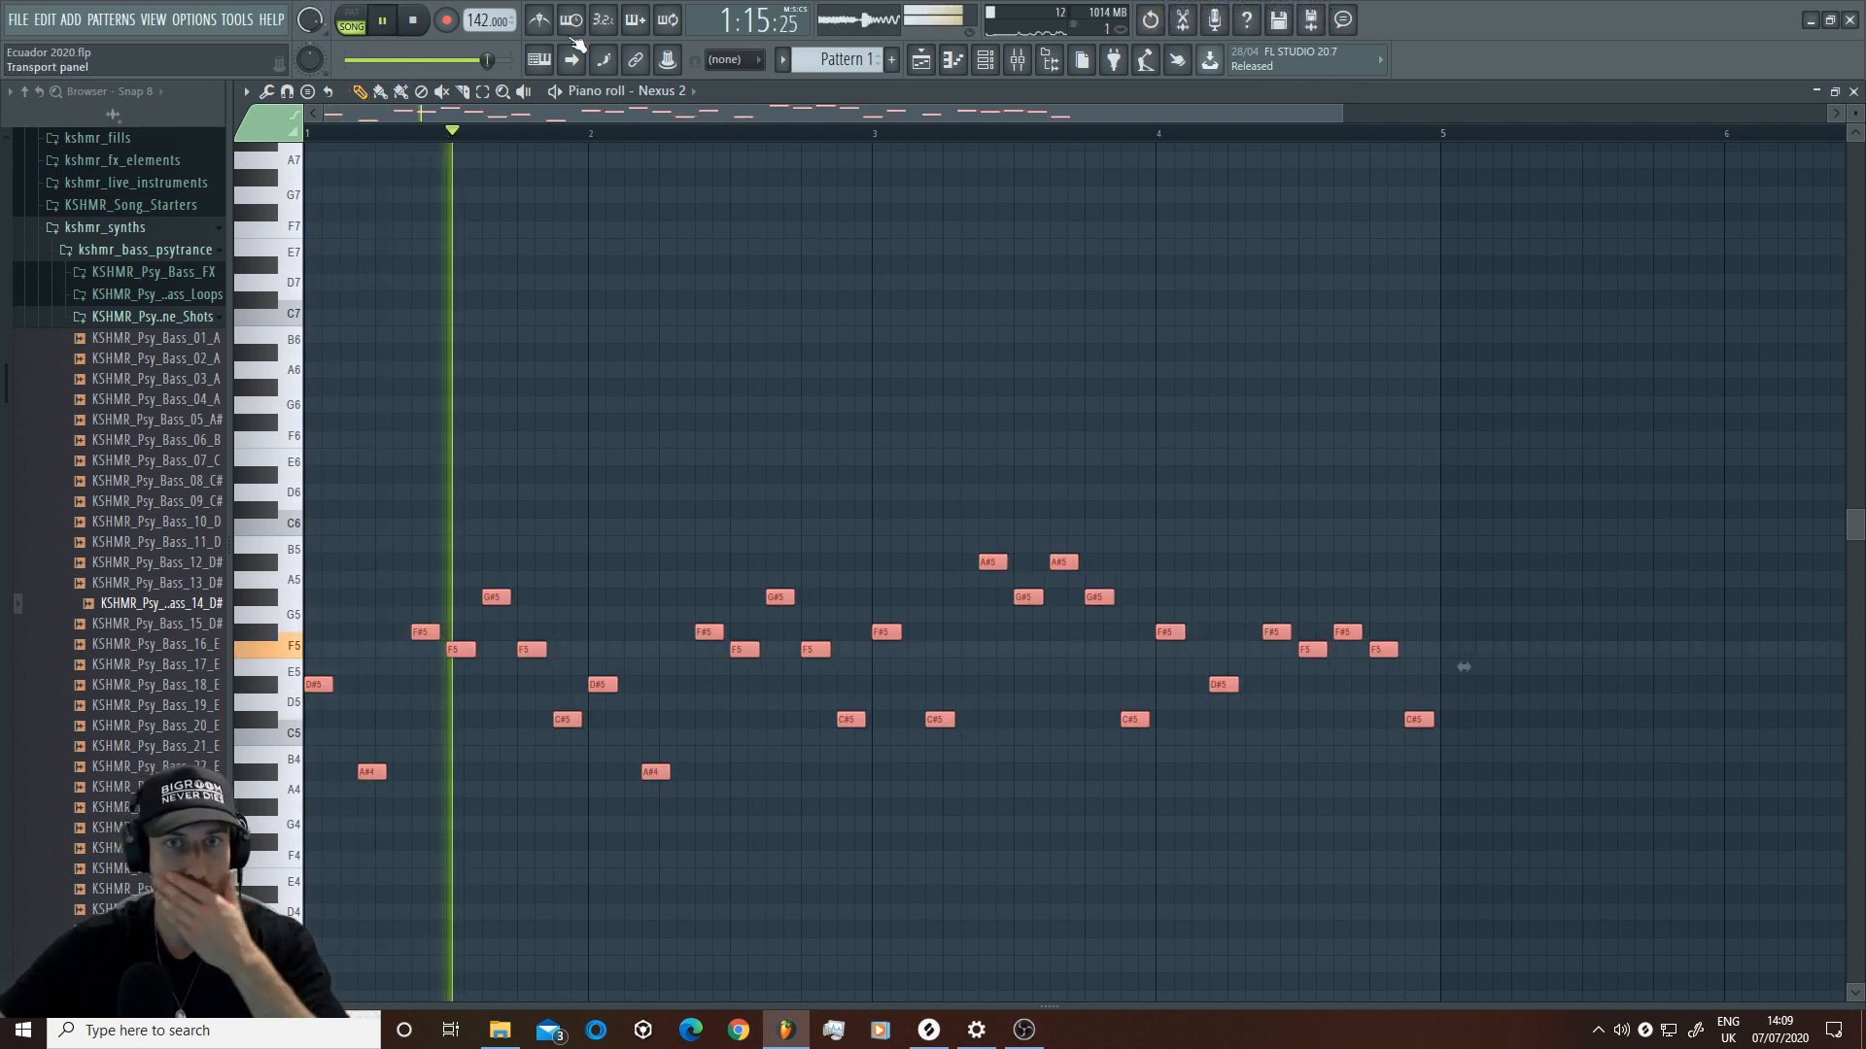
click(984, 61)
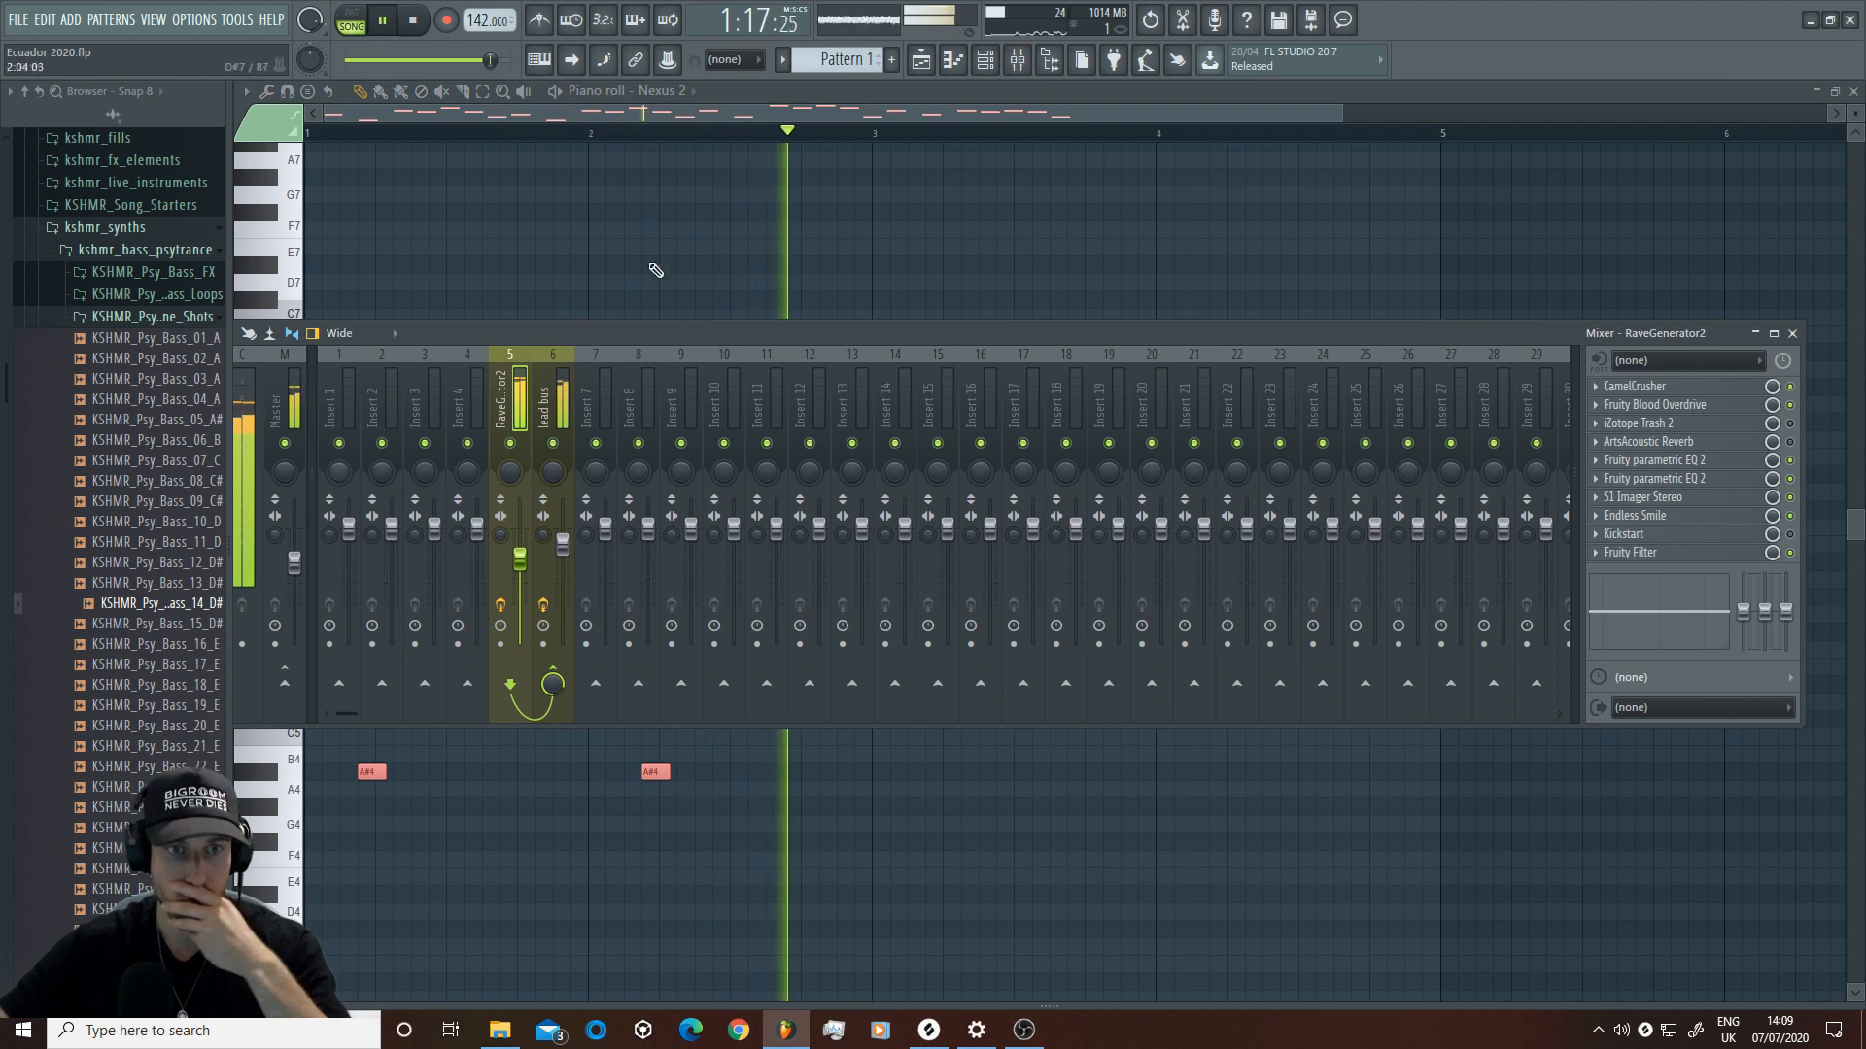
key(F9)
key(space)
key(space)
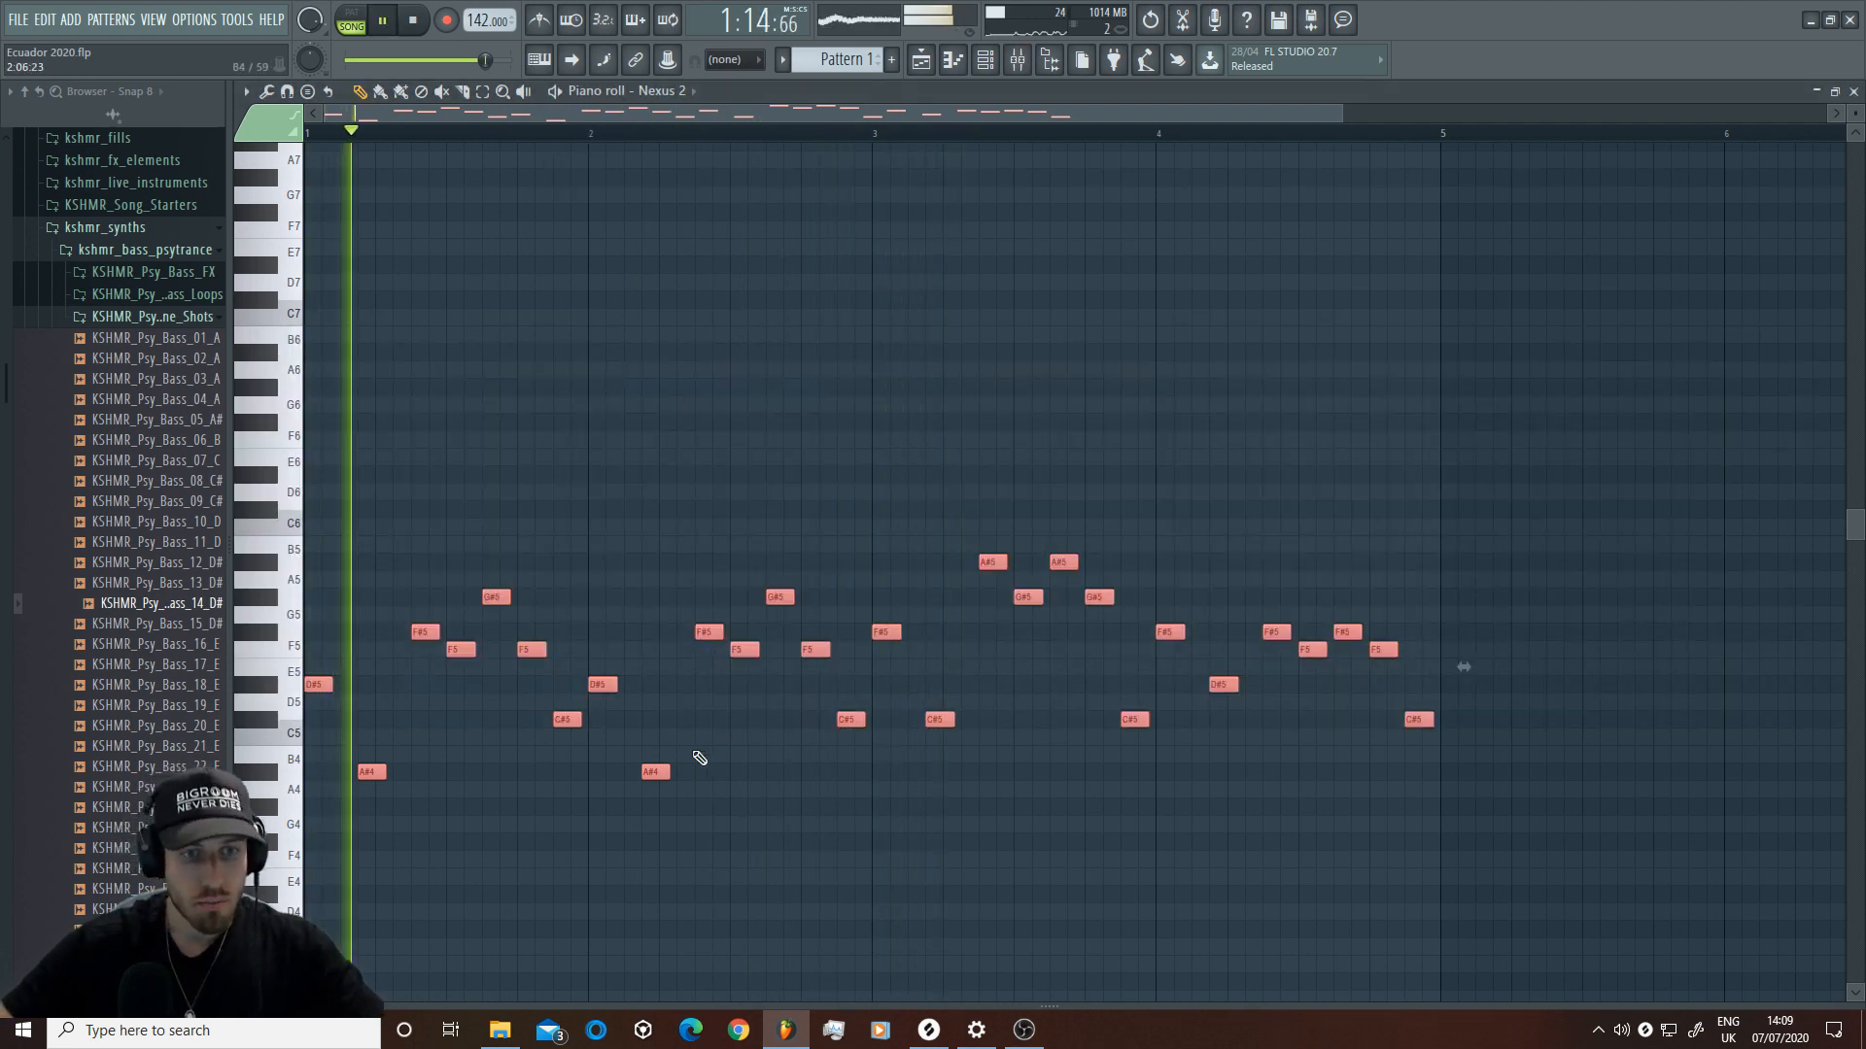
Step: Lengthen the A#4 note in bar 1 to 0:02:21 and play the melody
click(752, 912)
right_click(753, 913)
key(space)
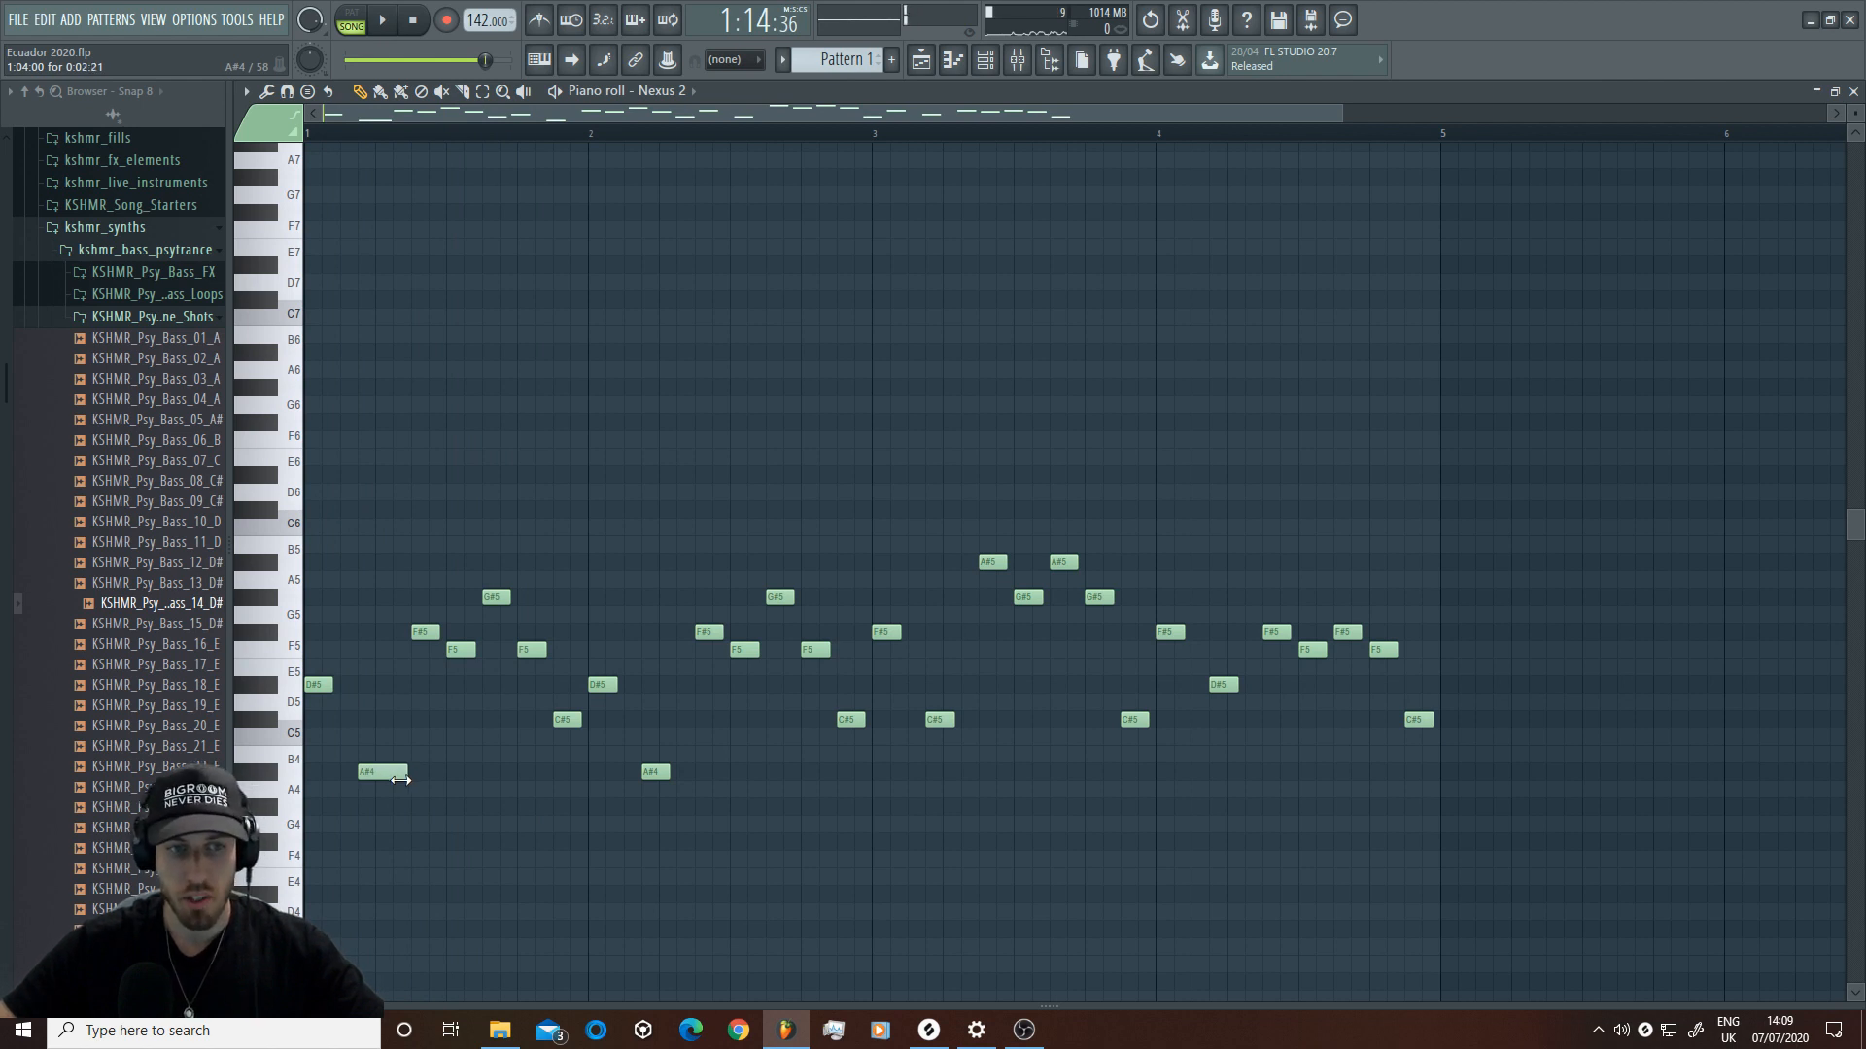
key(space)
Step: Set snapping to Line and replace the A#4 in bar 2 and the first C#5 in bar 3 with equally lengthened notes
click(748, 62)
click(742, 82)
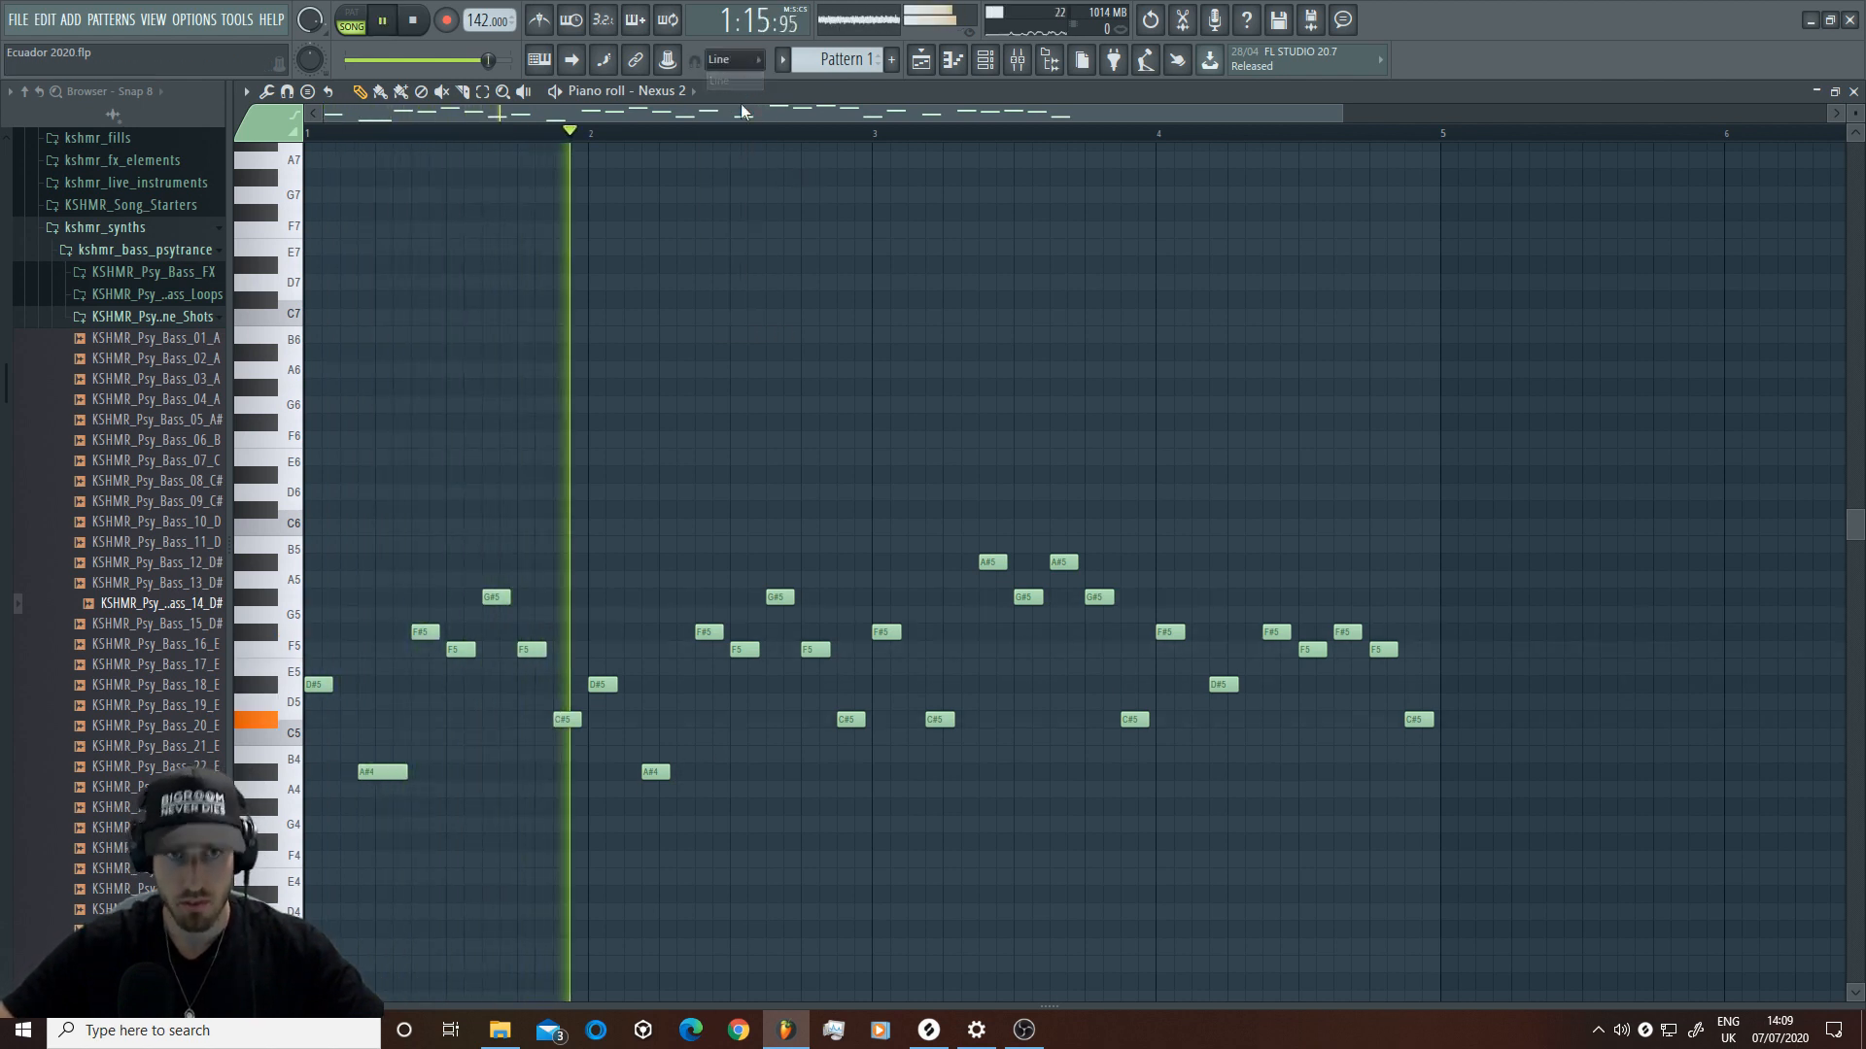
key(space)
right_click(664, 773)
click(649, 771)
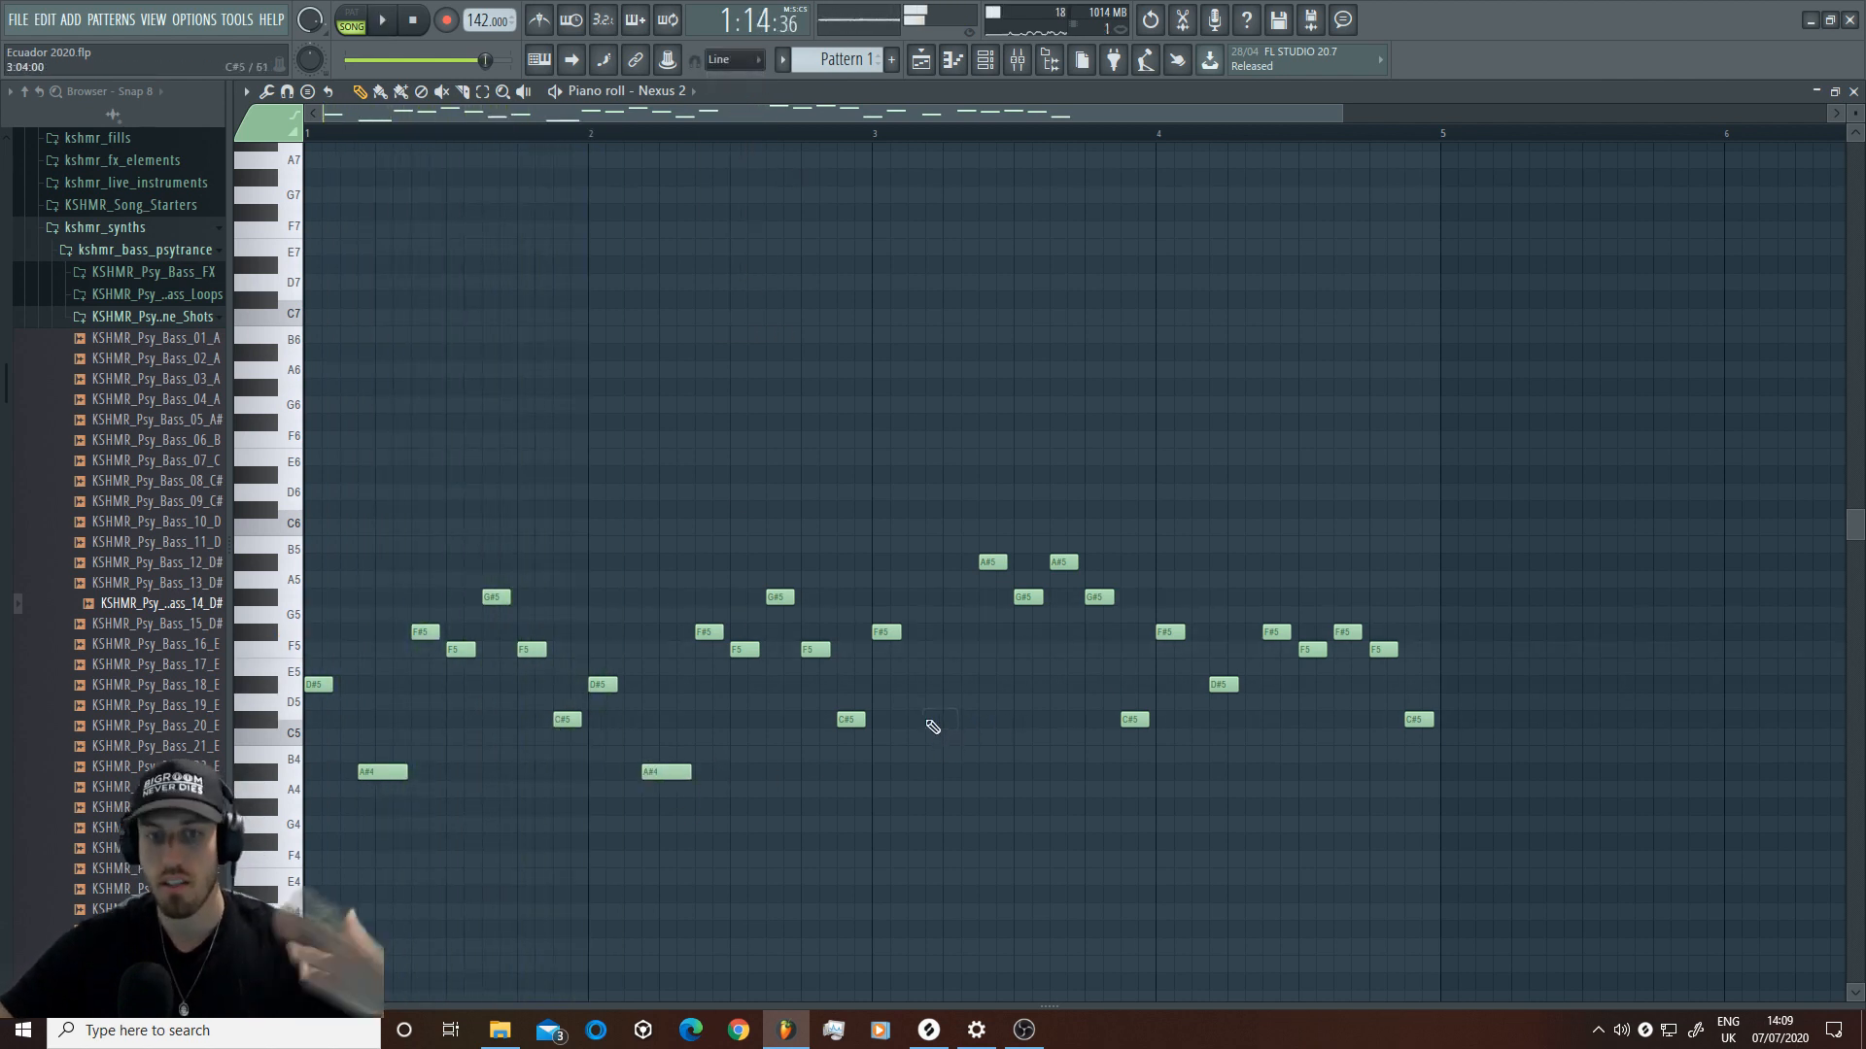
click(933, 727)
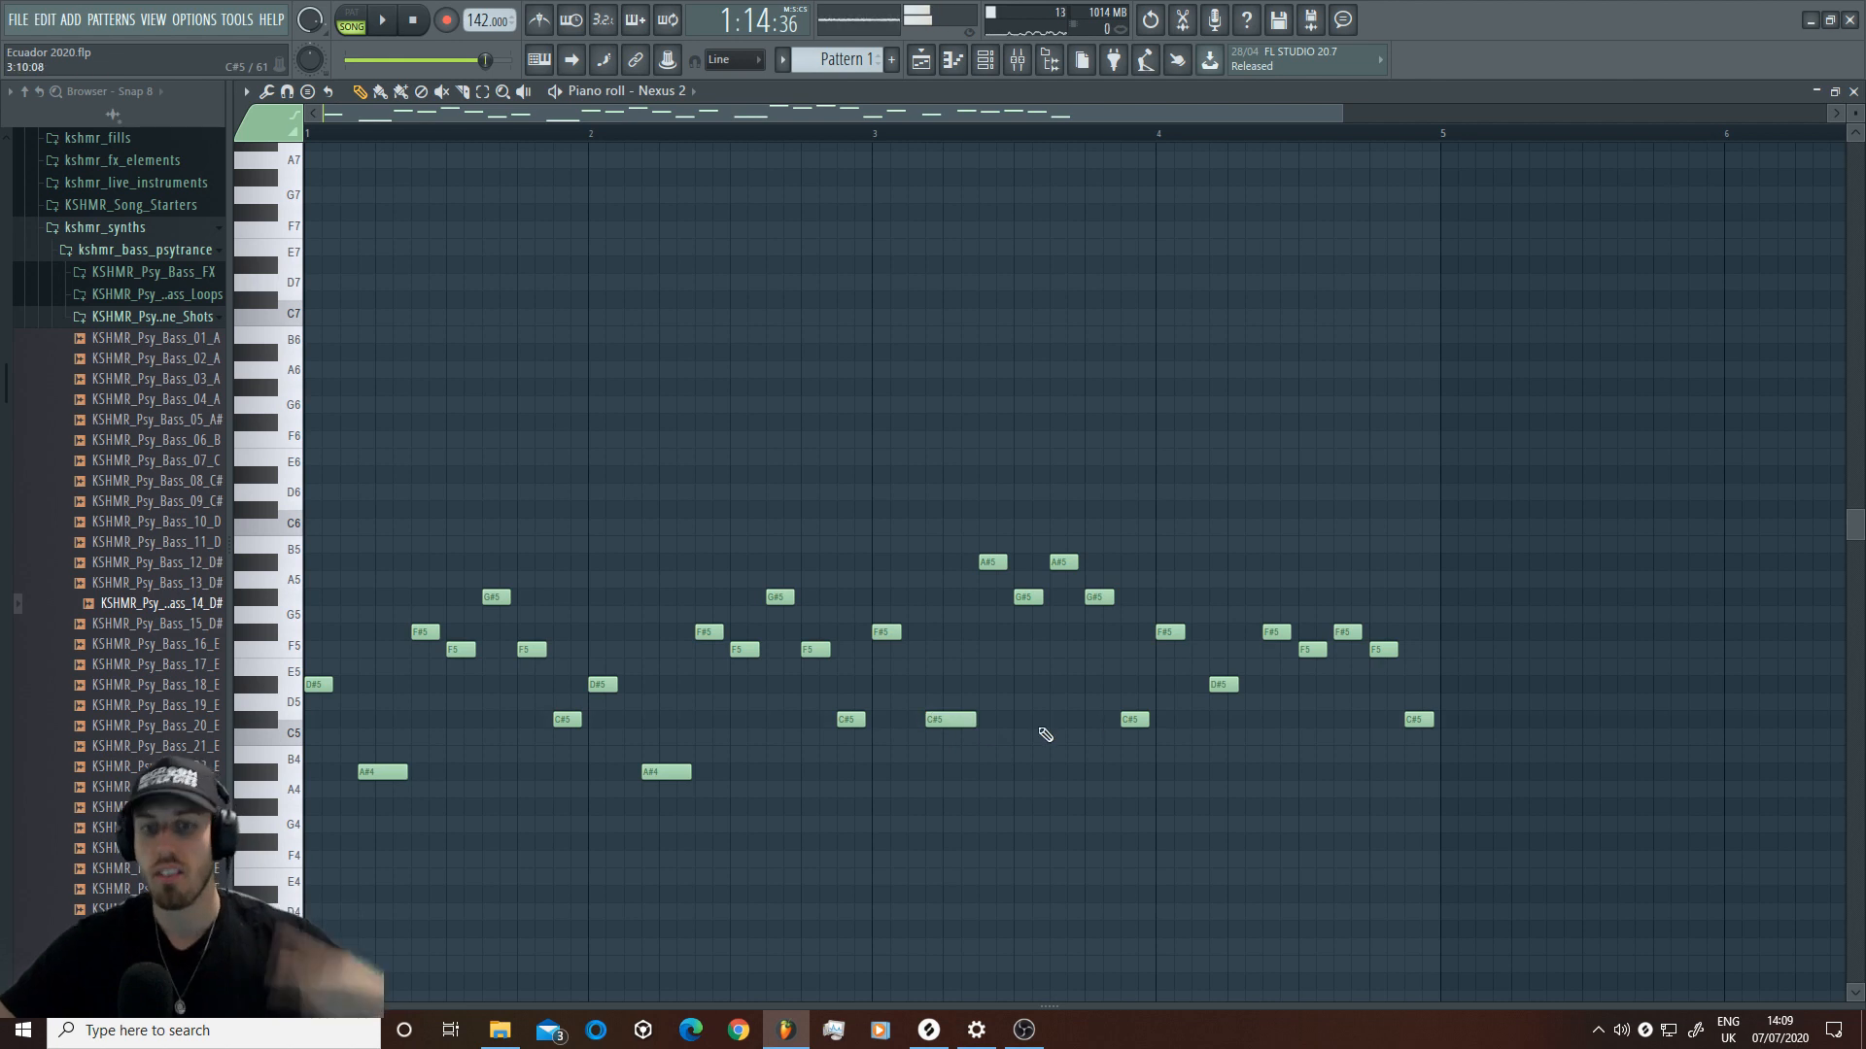
Step: Mark bar 45 as the time selection in the playlist and reopen Pattern 1's melody
click(922, 54)
drag(1560, 115, 1438, 115)
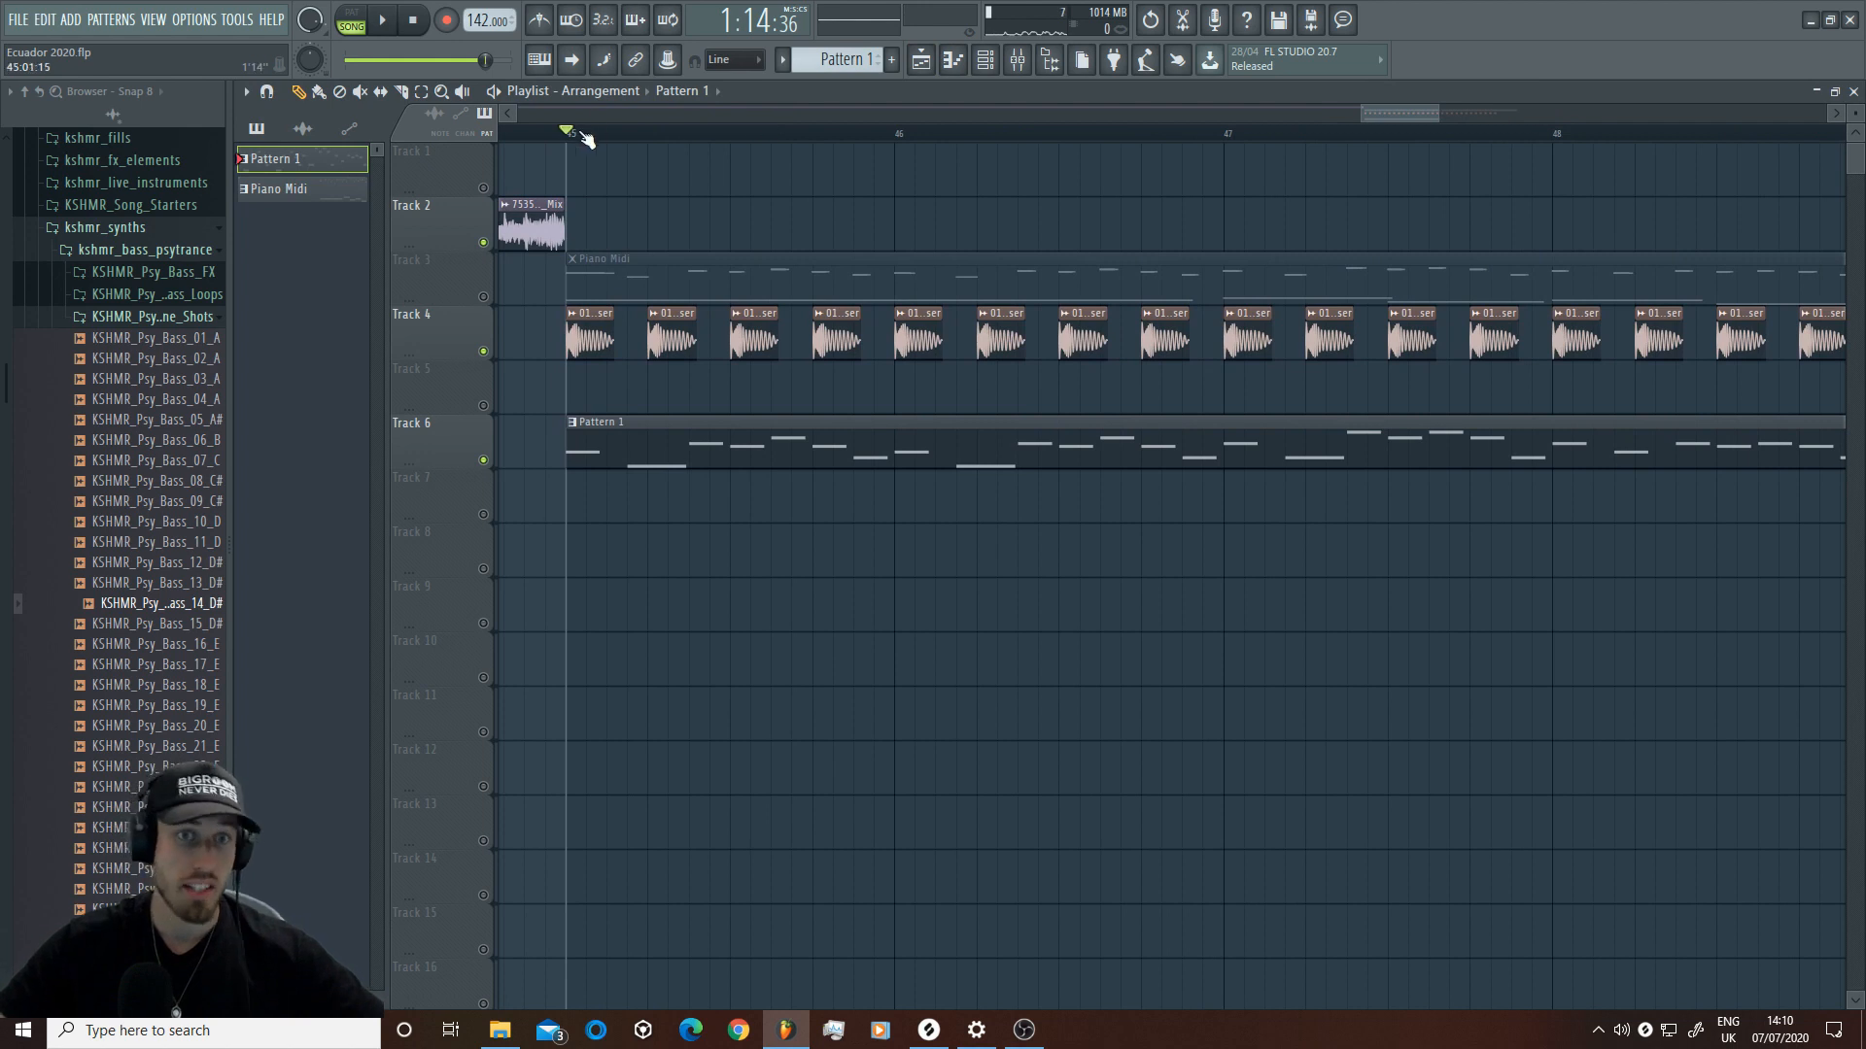
drag(586, 139, 895, 139)
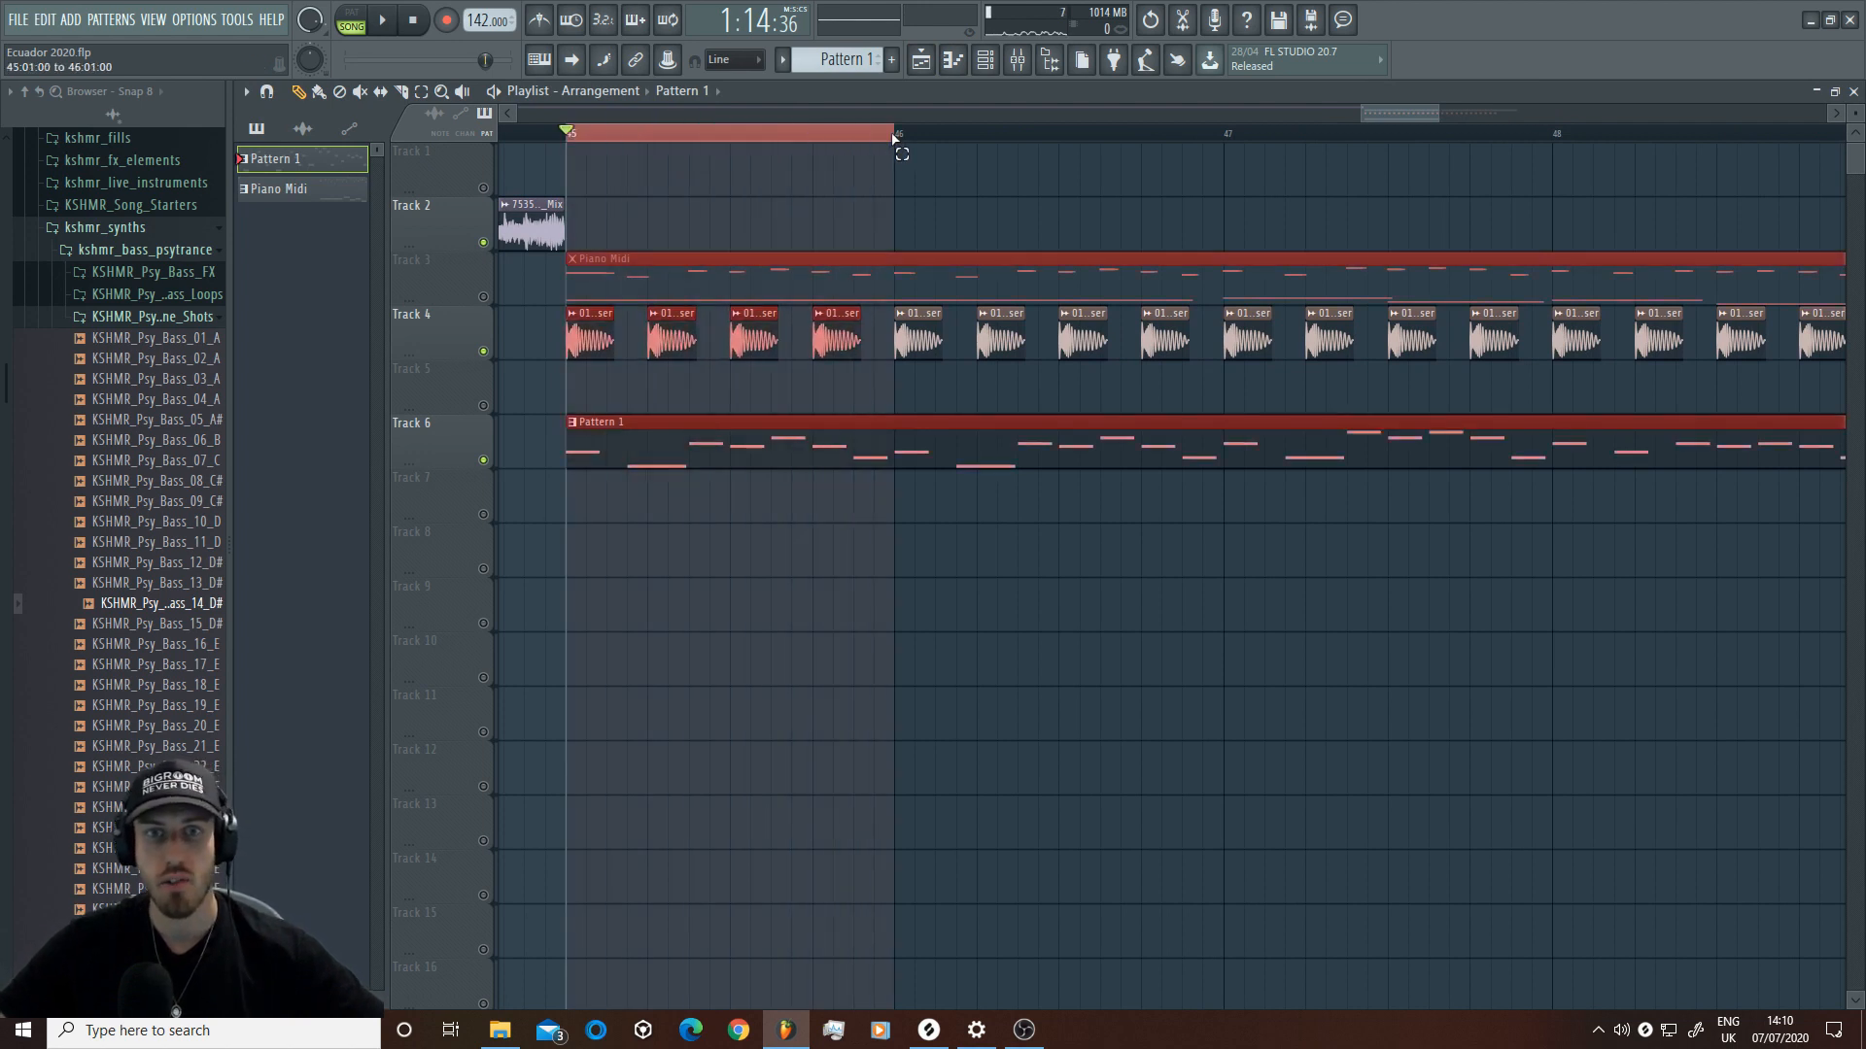
double_click(758, 442)
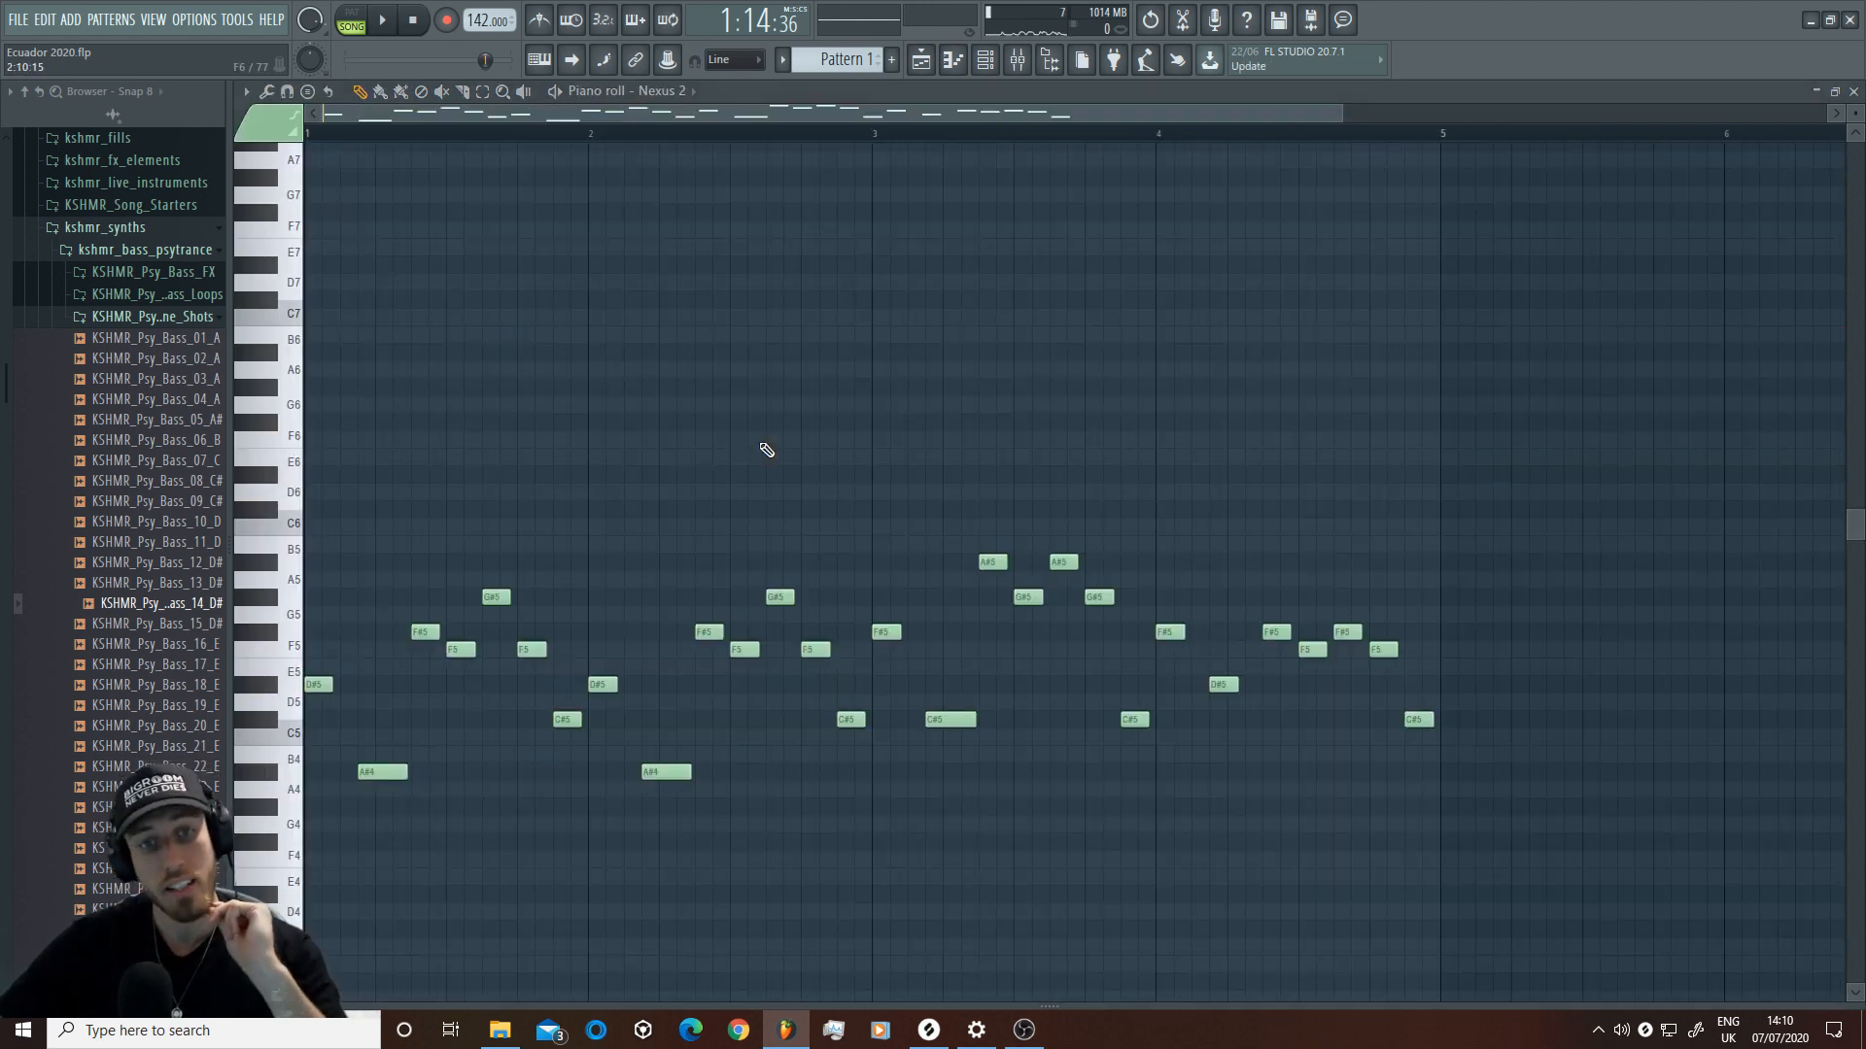
Step: Set Nexus 2's pitchbend range to +12 and -12 and its portamento speed to 1/16
click(986, 56)
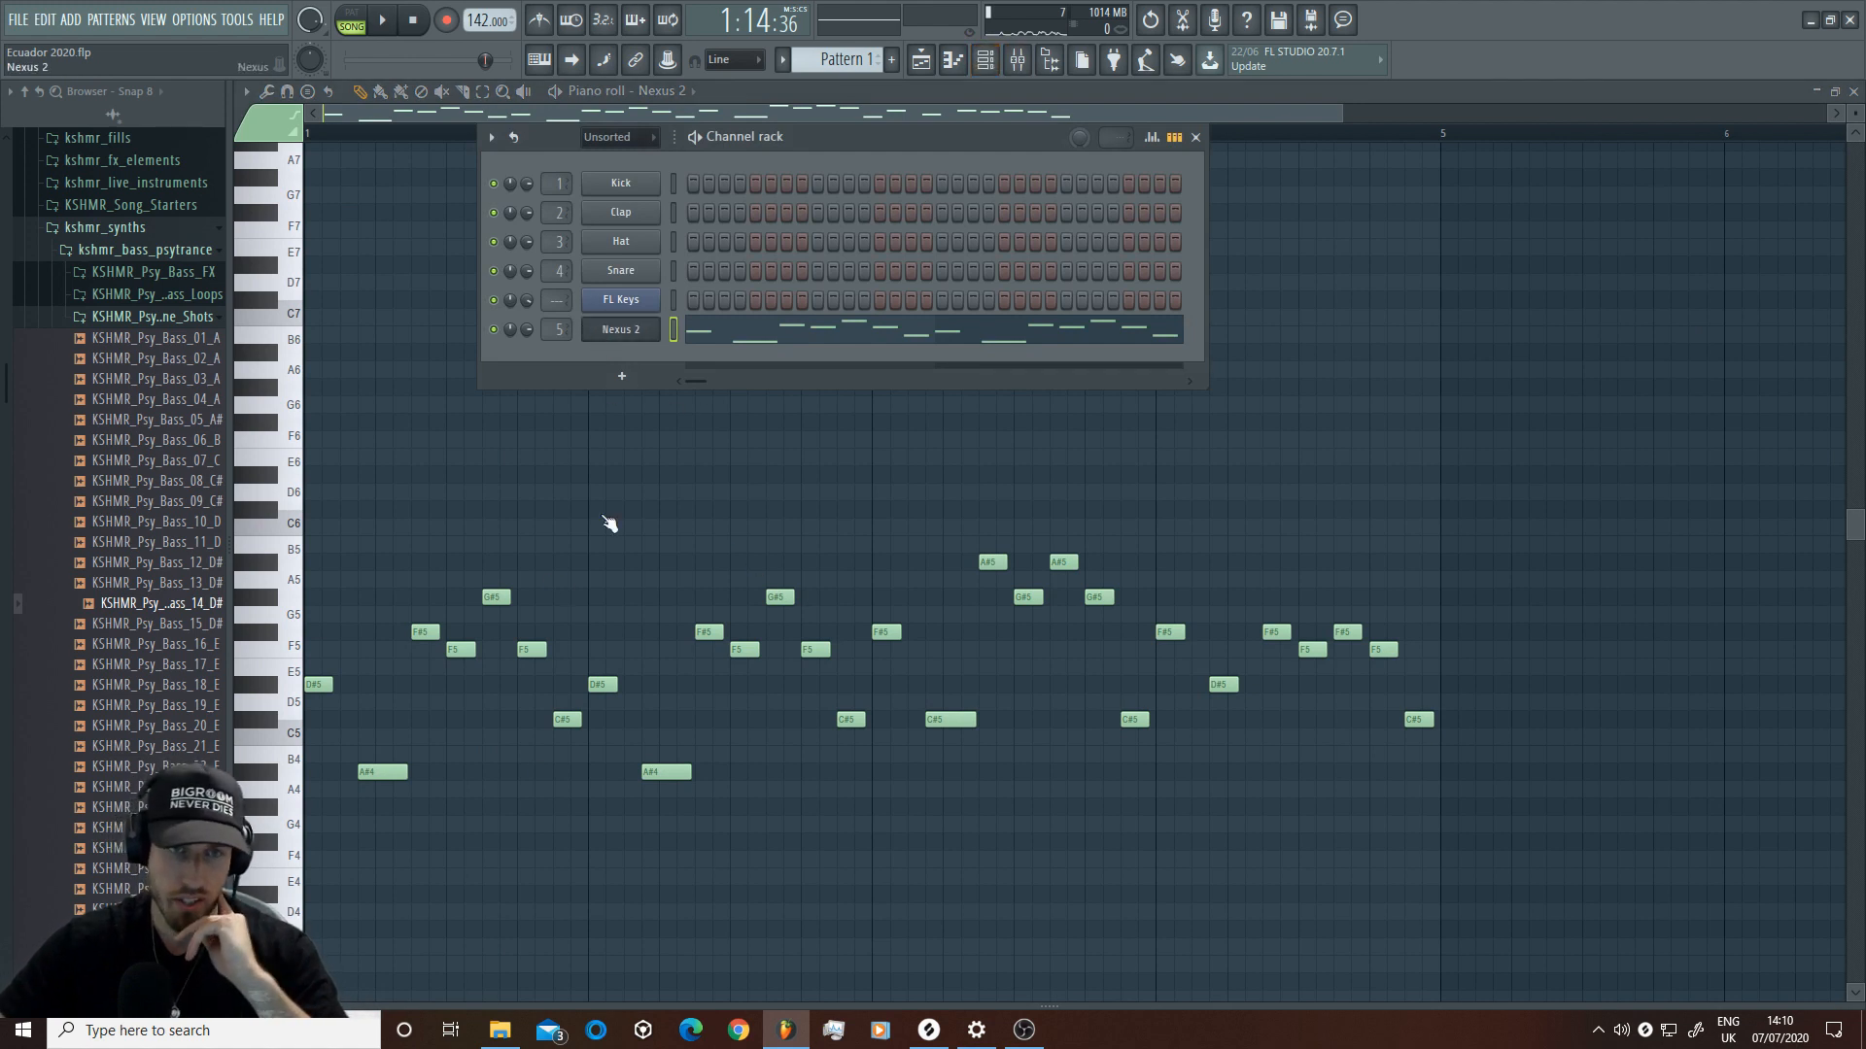
click(621, 329)
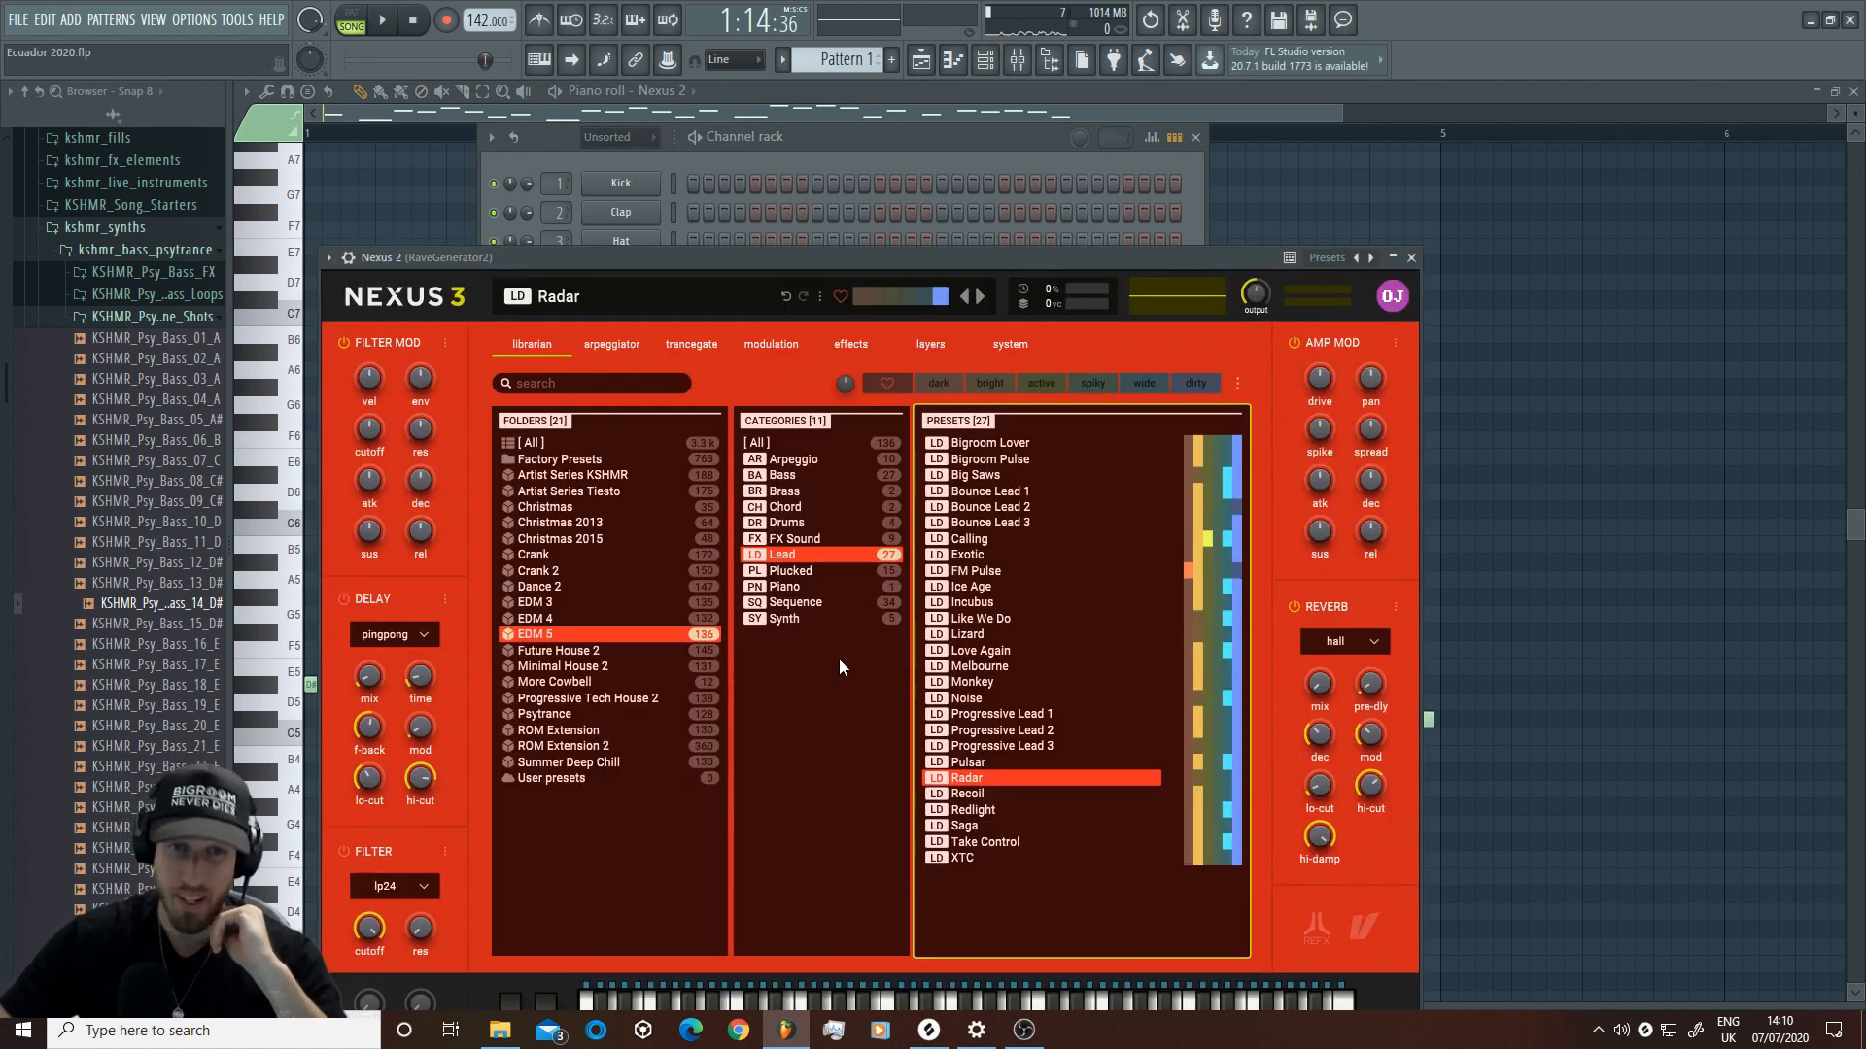
click(740, 344)
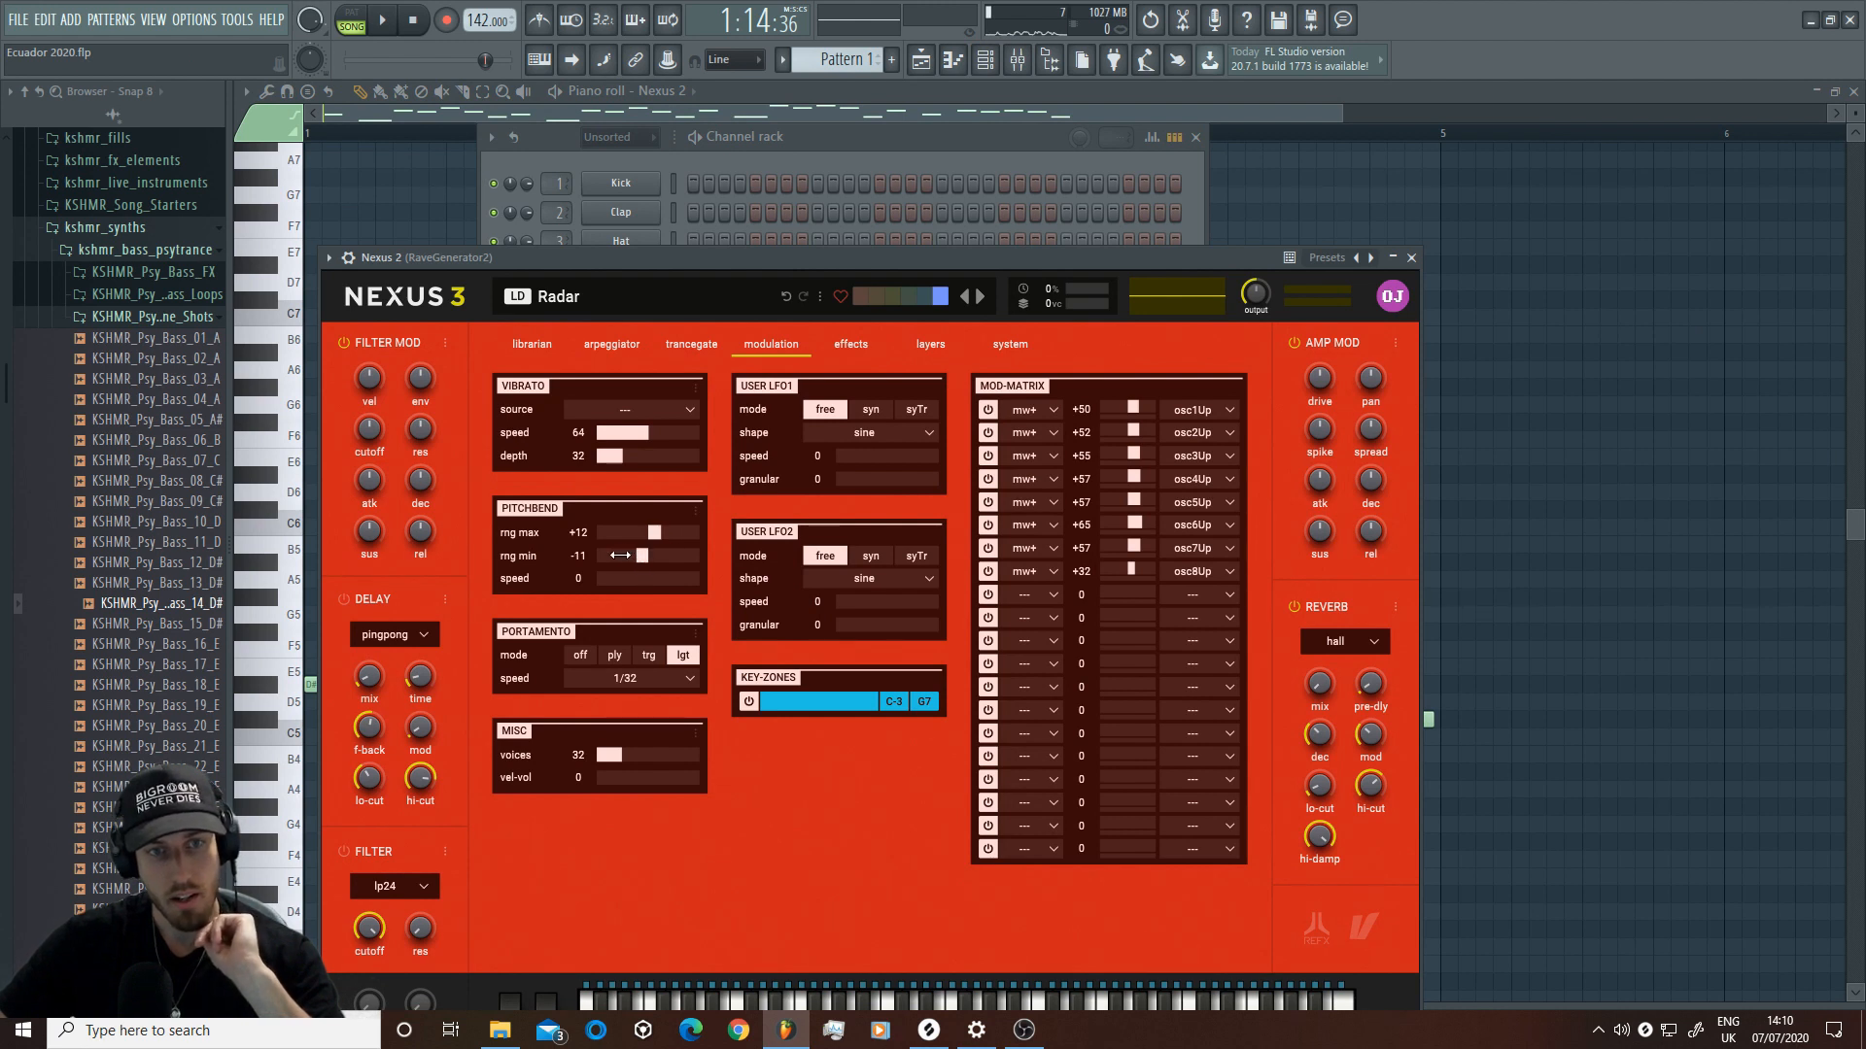
click(631, 684)
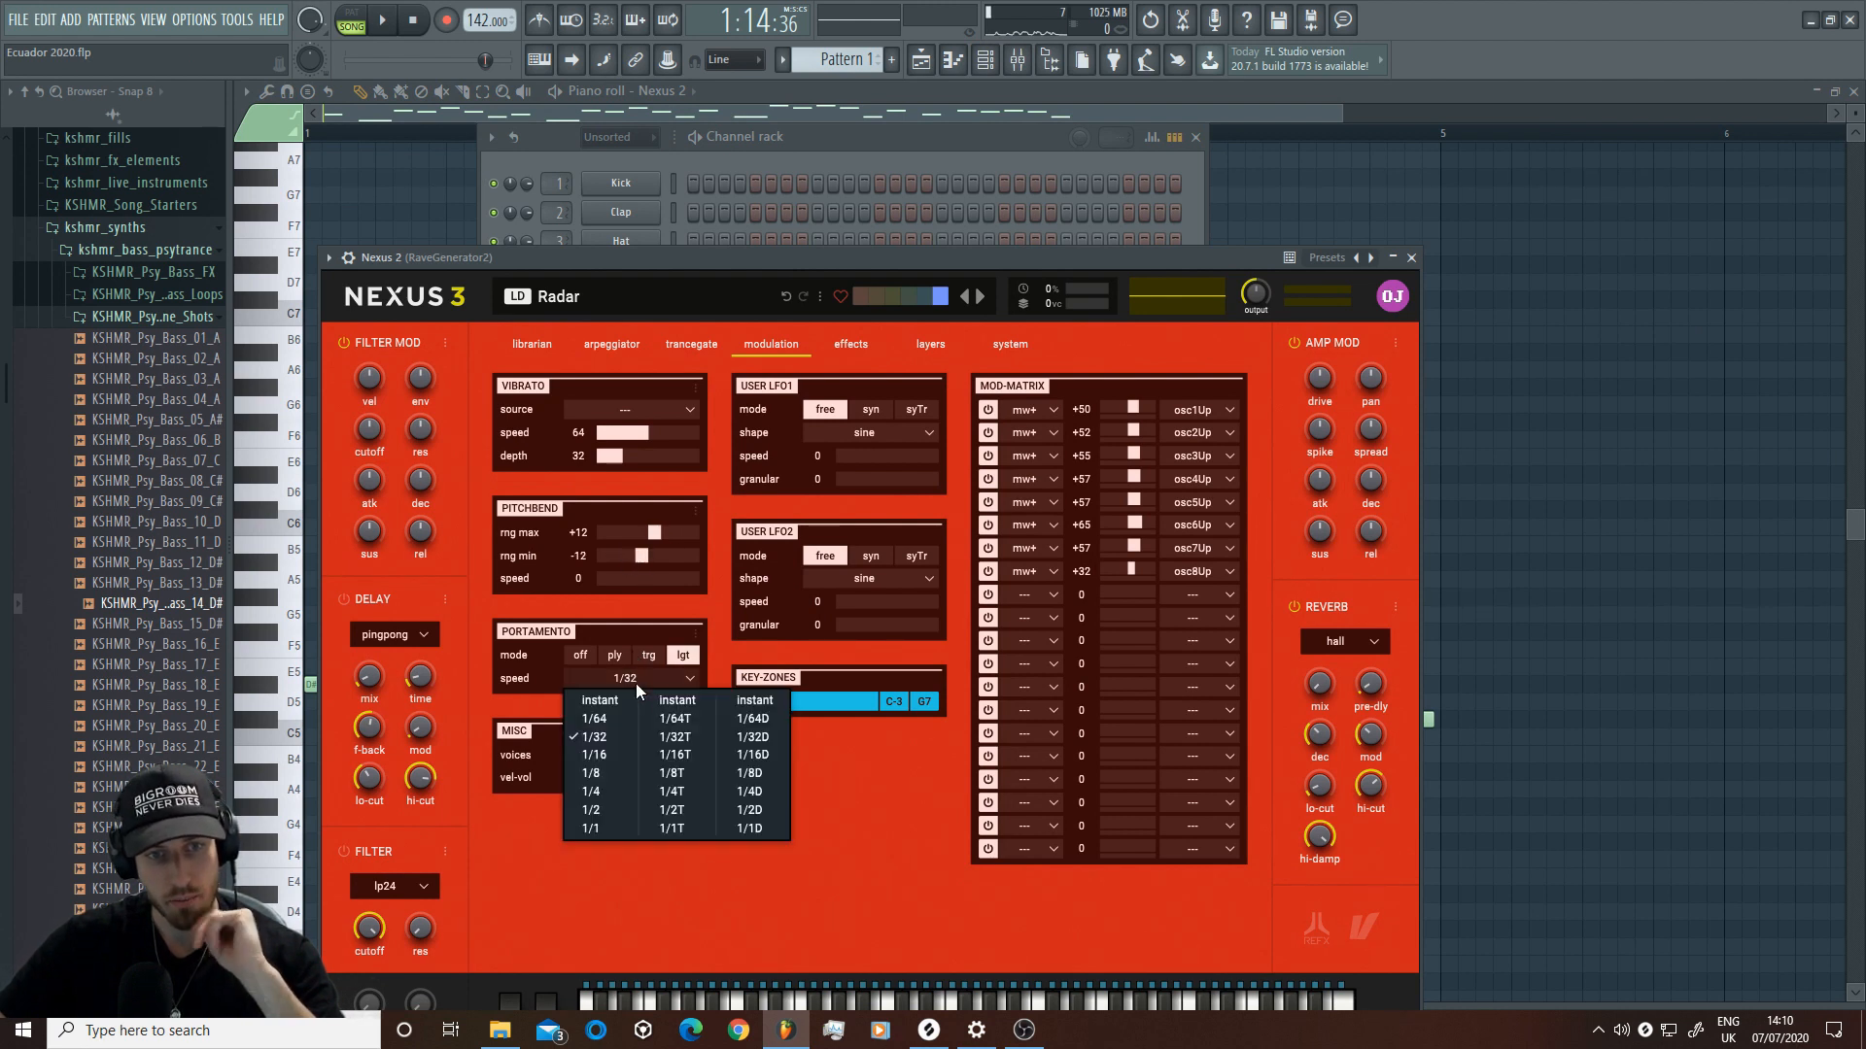
click(614, 756)
Step: Set the Nexus 2 channel's pitch range to 12 and create an automation clip for its channel pitch
click(349, 258)
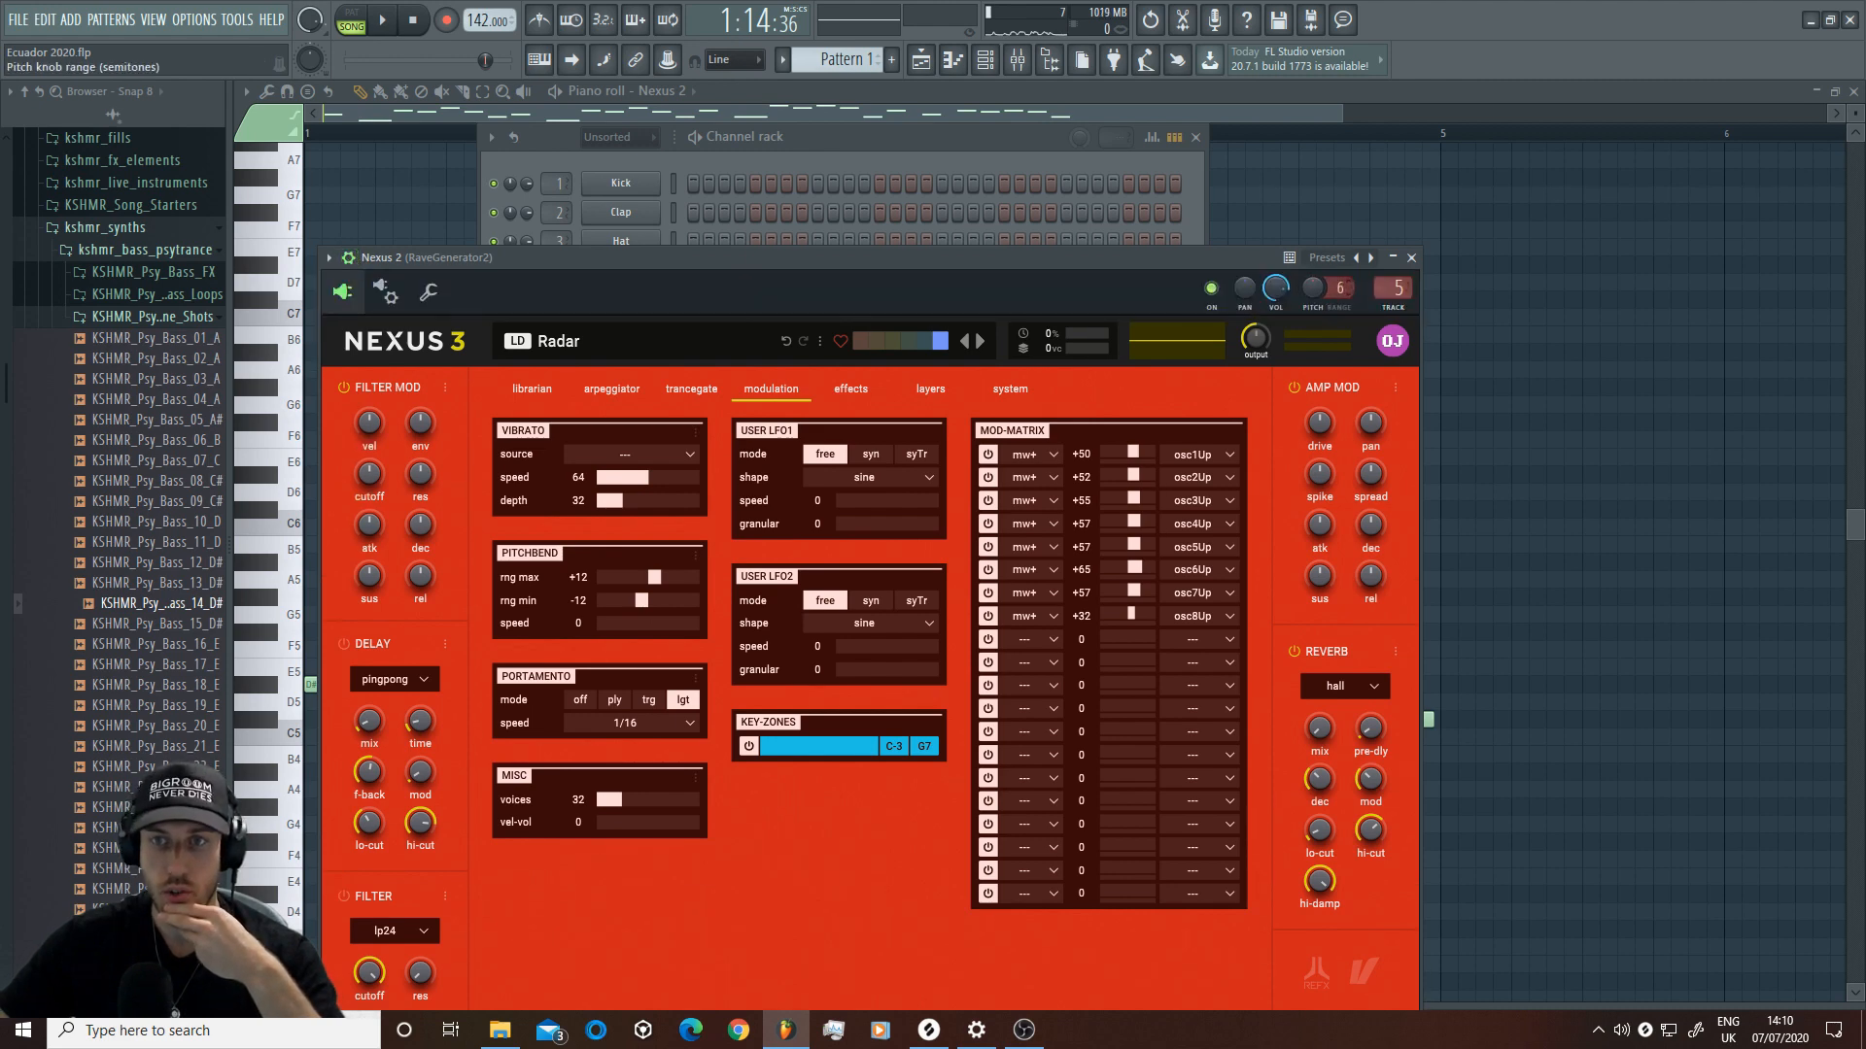
right_click(1331, 292)
click(1409, 416)
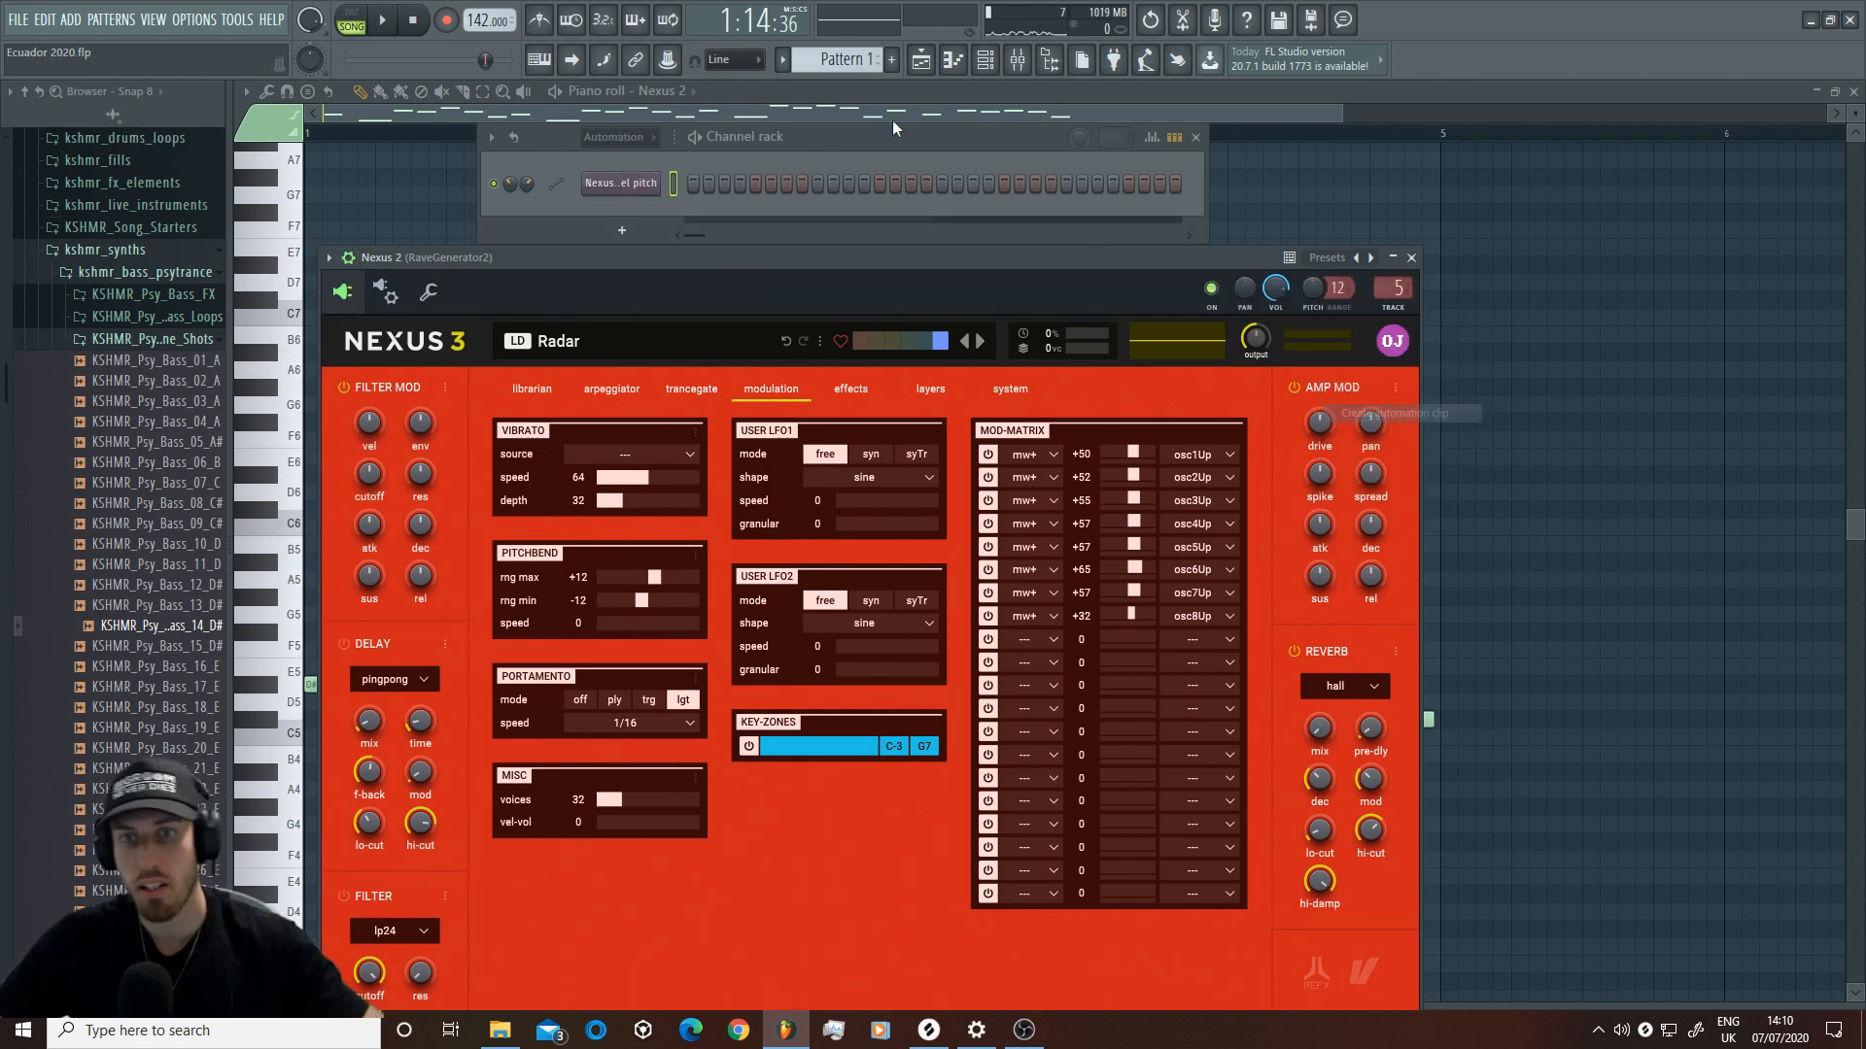
Step: Move the Nexus 2 channel pitch clip down to Track 7 at bar 45 in the playlist
key(F5)
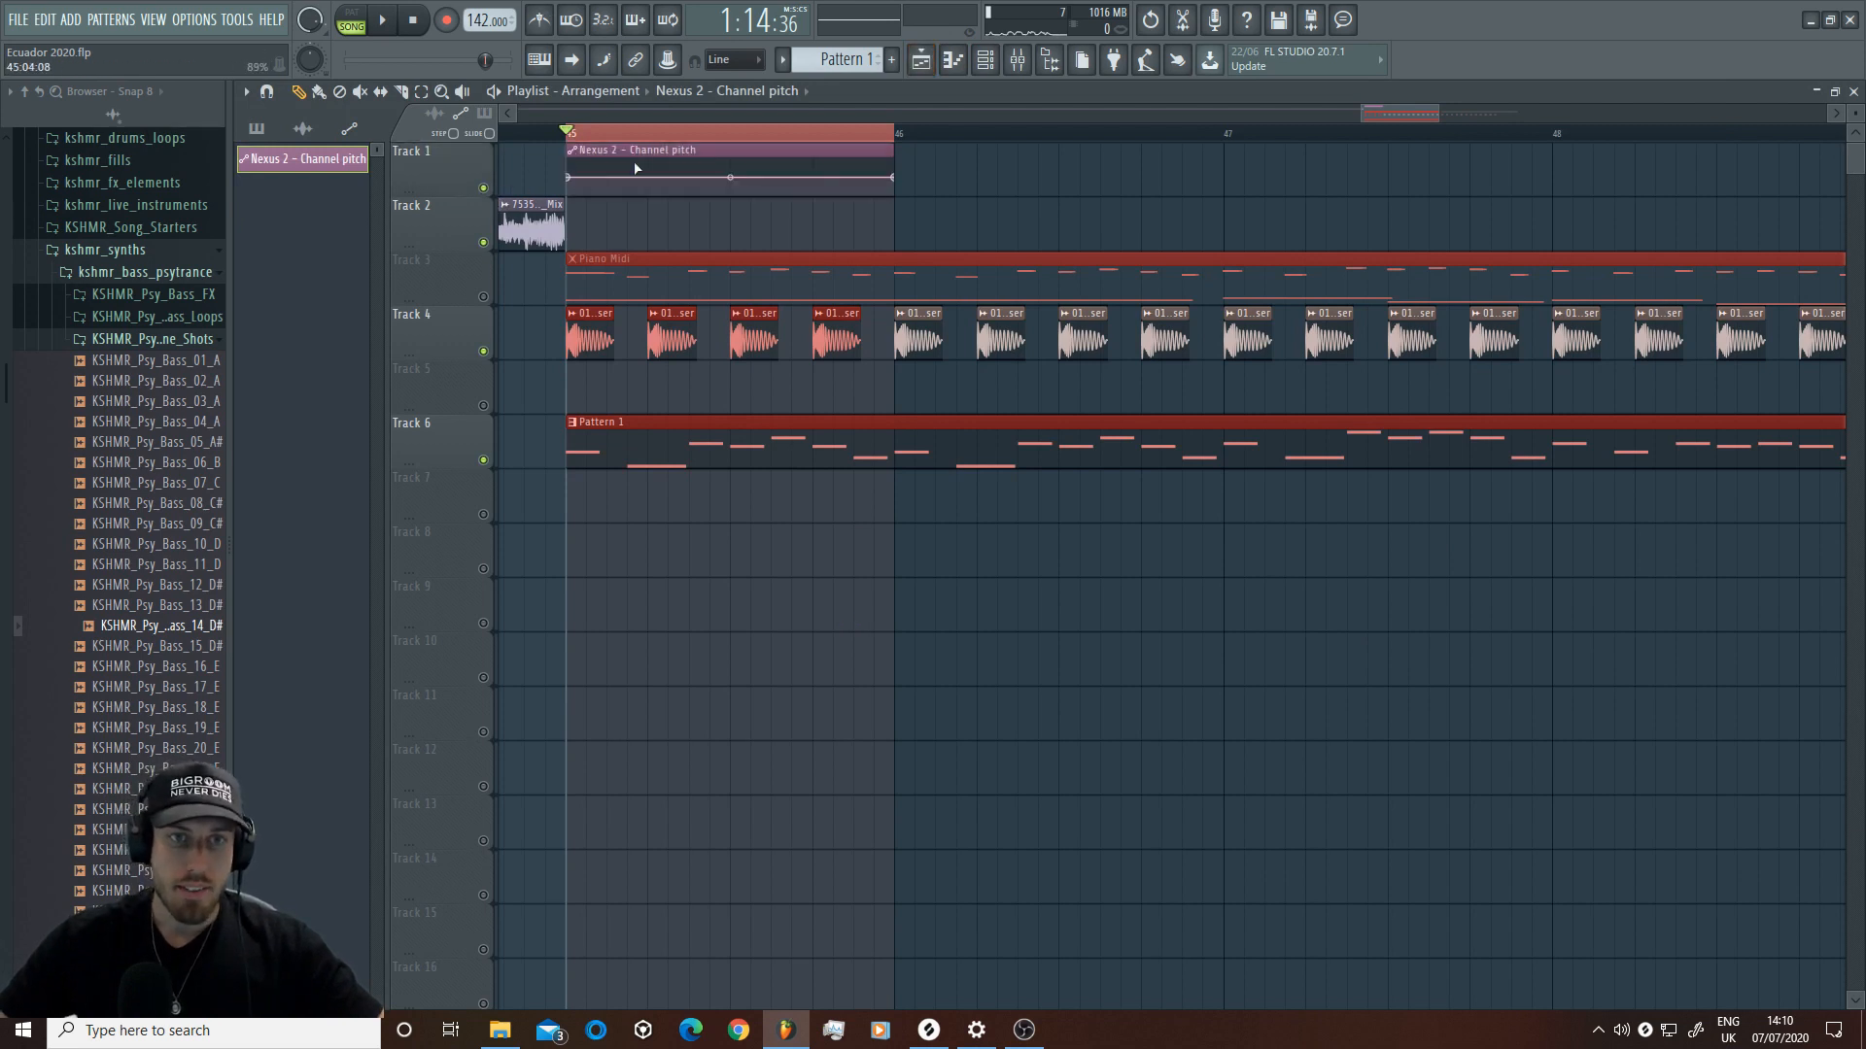
drag(637, 170, 638, 512)
click(483, 514)
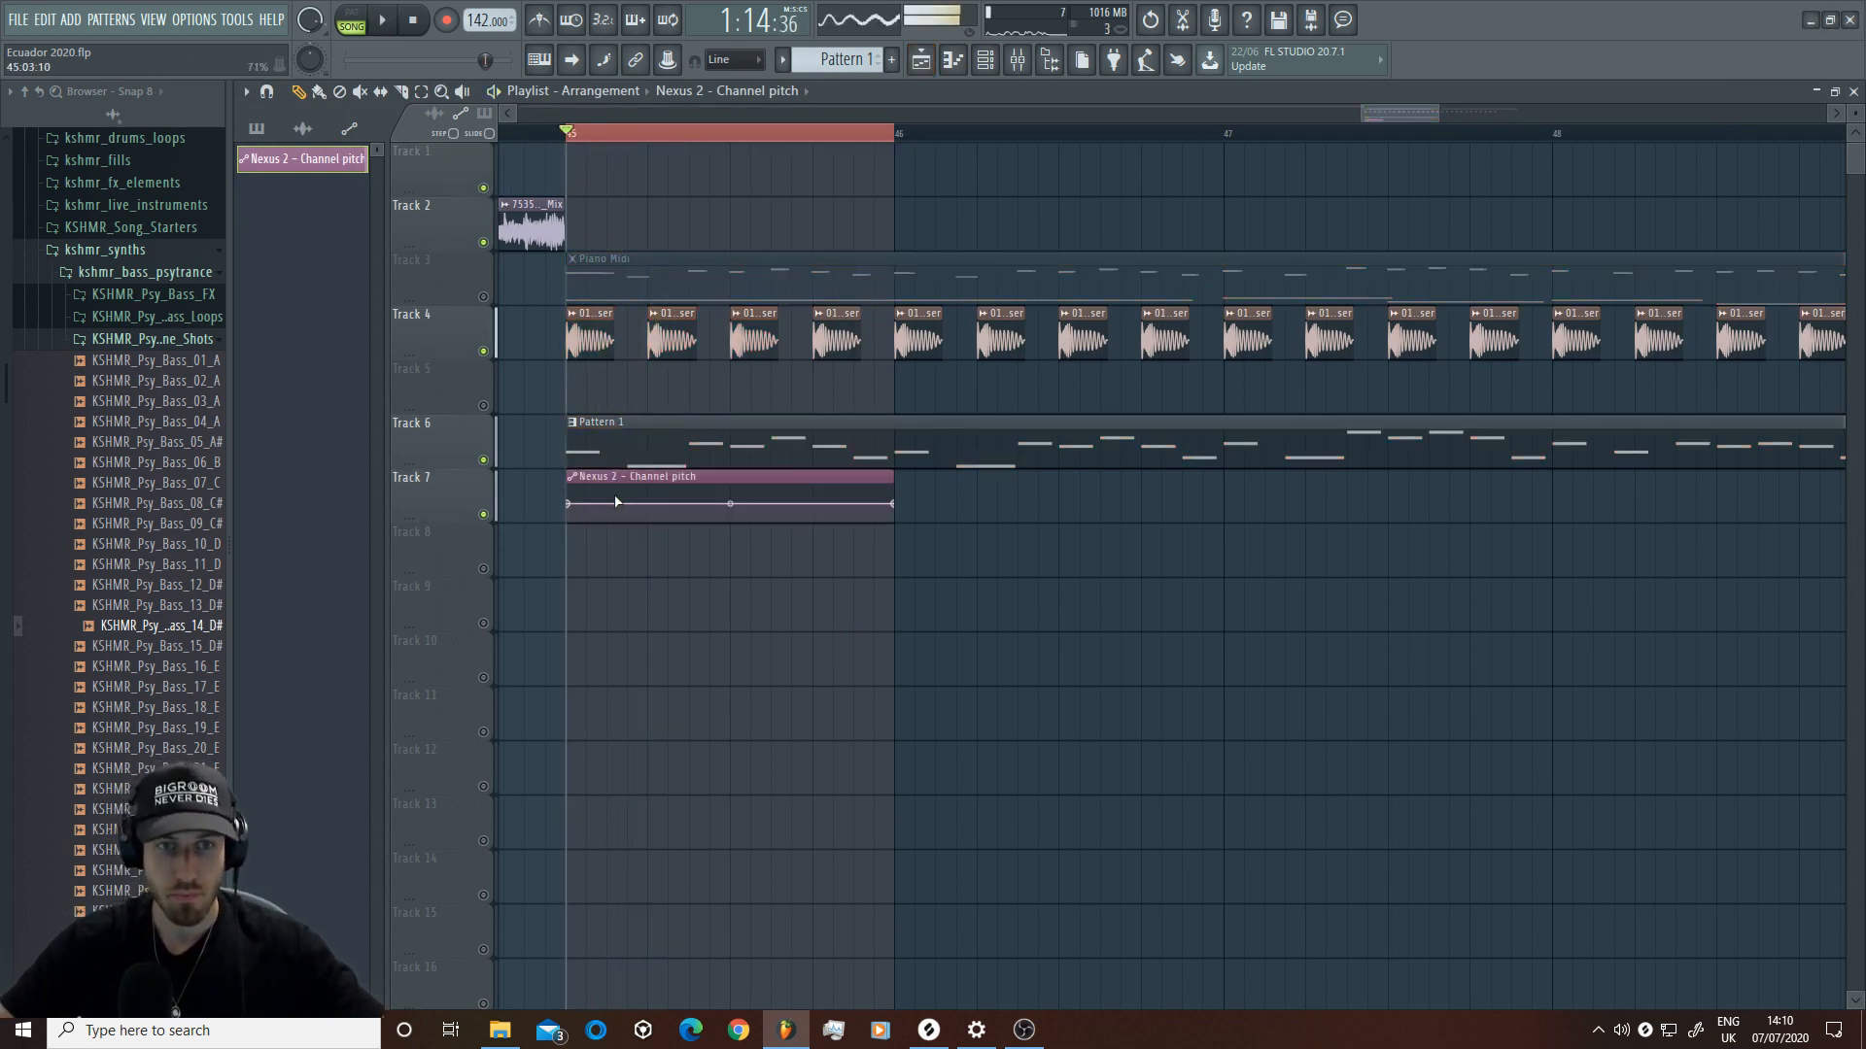
Step: Add points at 45:04:00 and 45:05:00 to the pitch automation, giving both the first point's copied 50% value
right_click(570, 511)
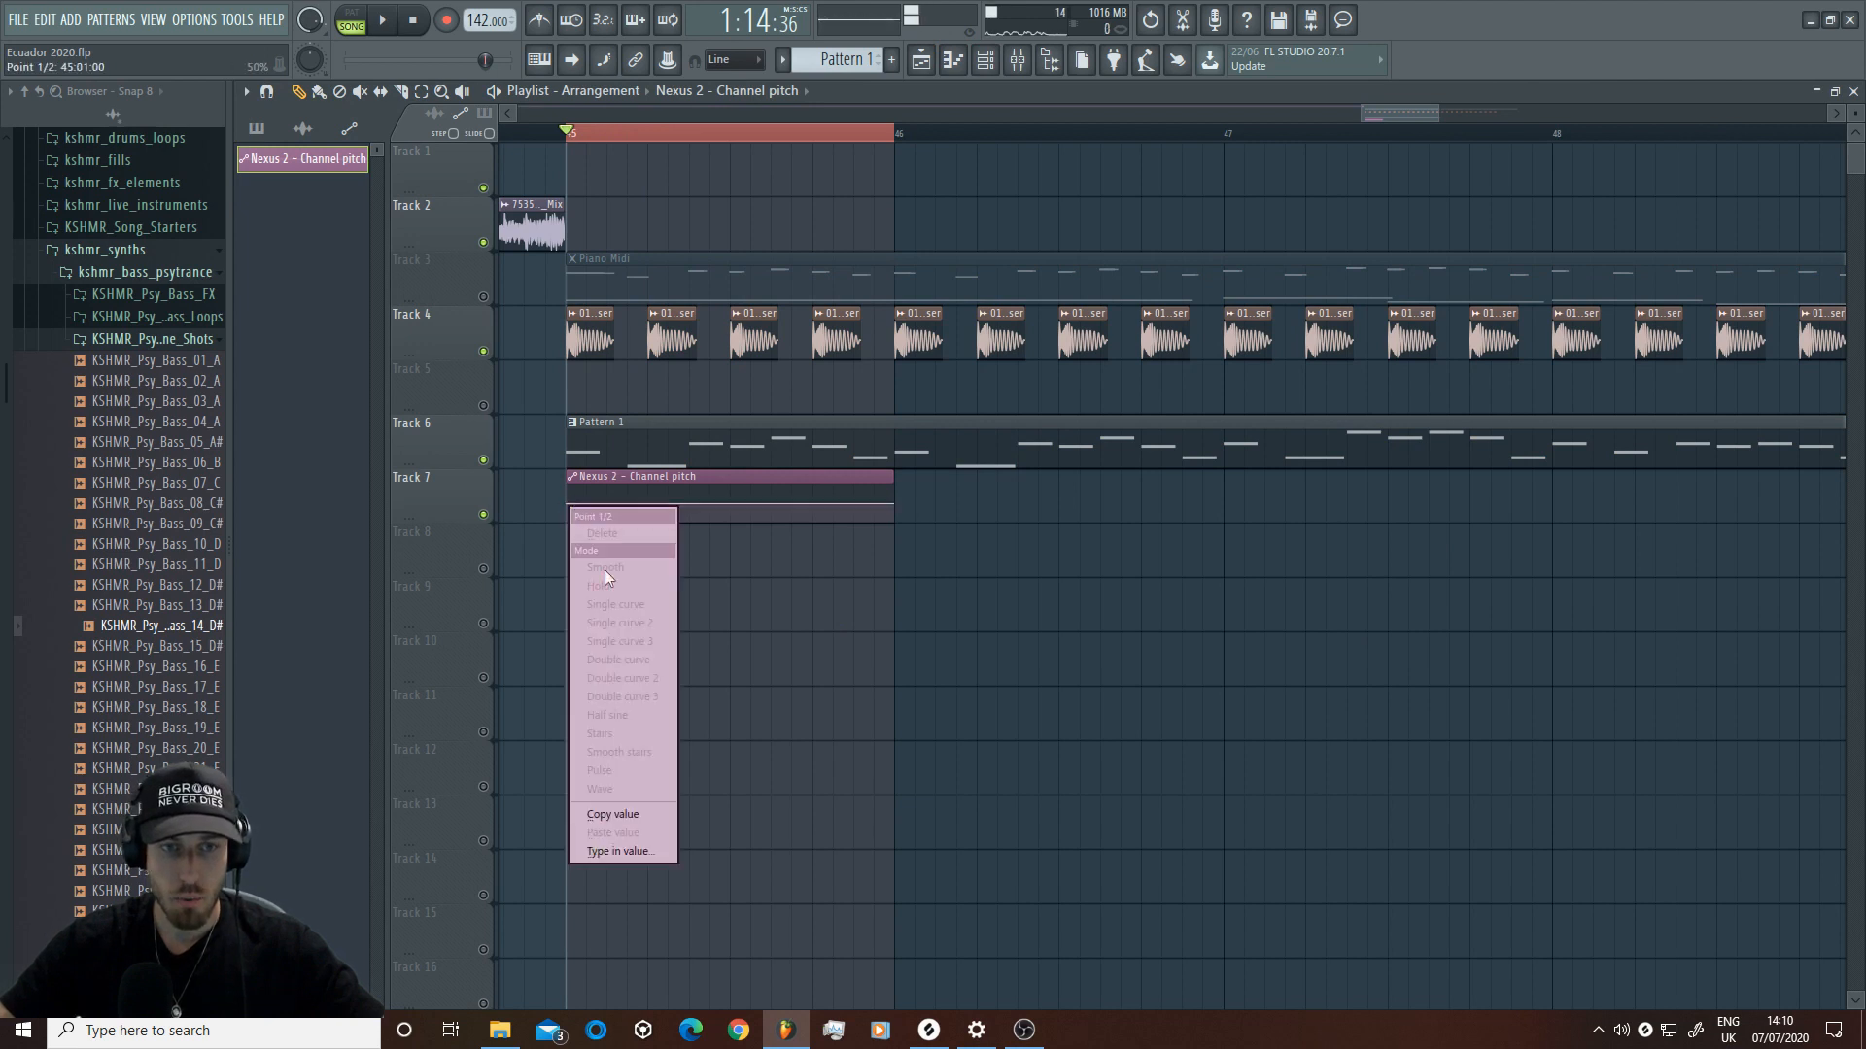
click(618, 818)
right_click(626, 507)
right_click(627, 506)
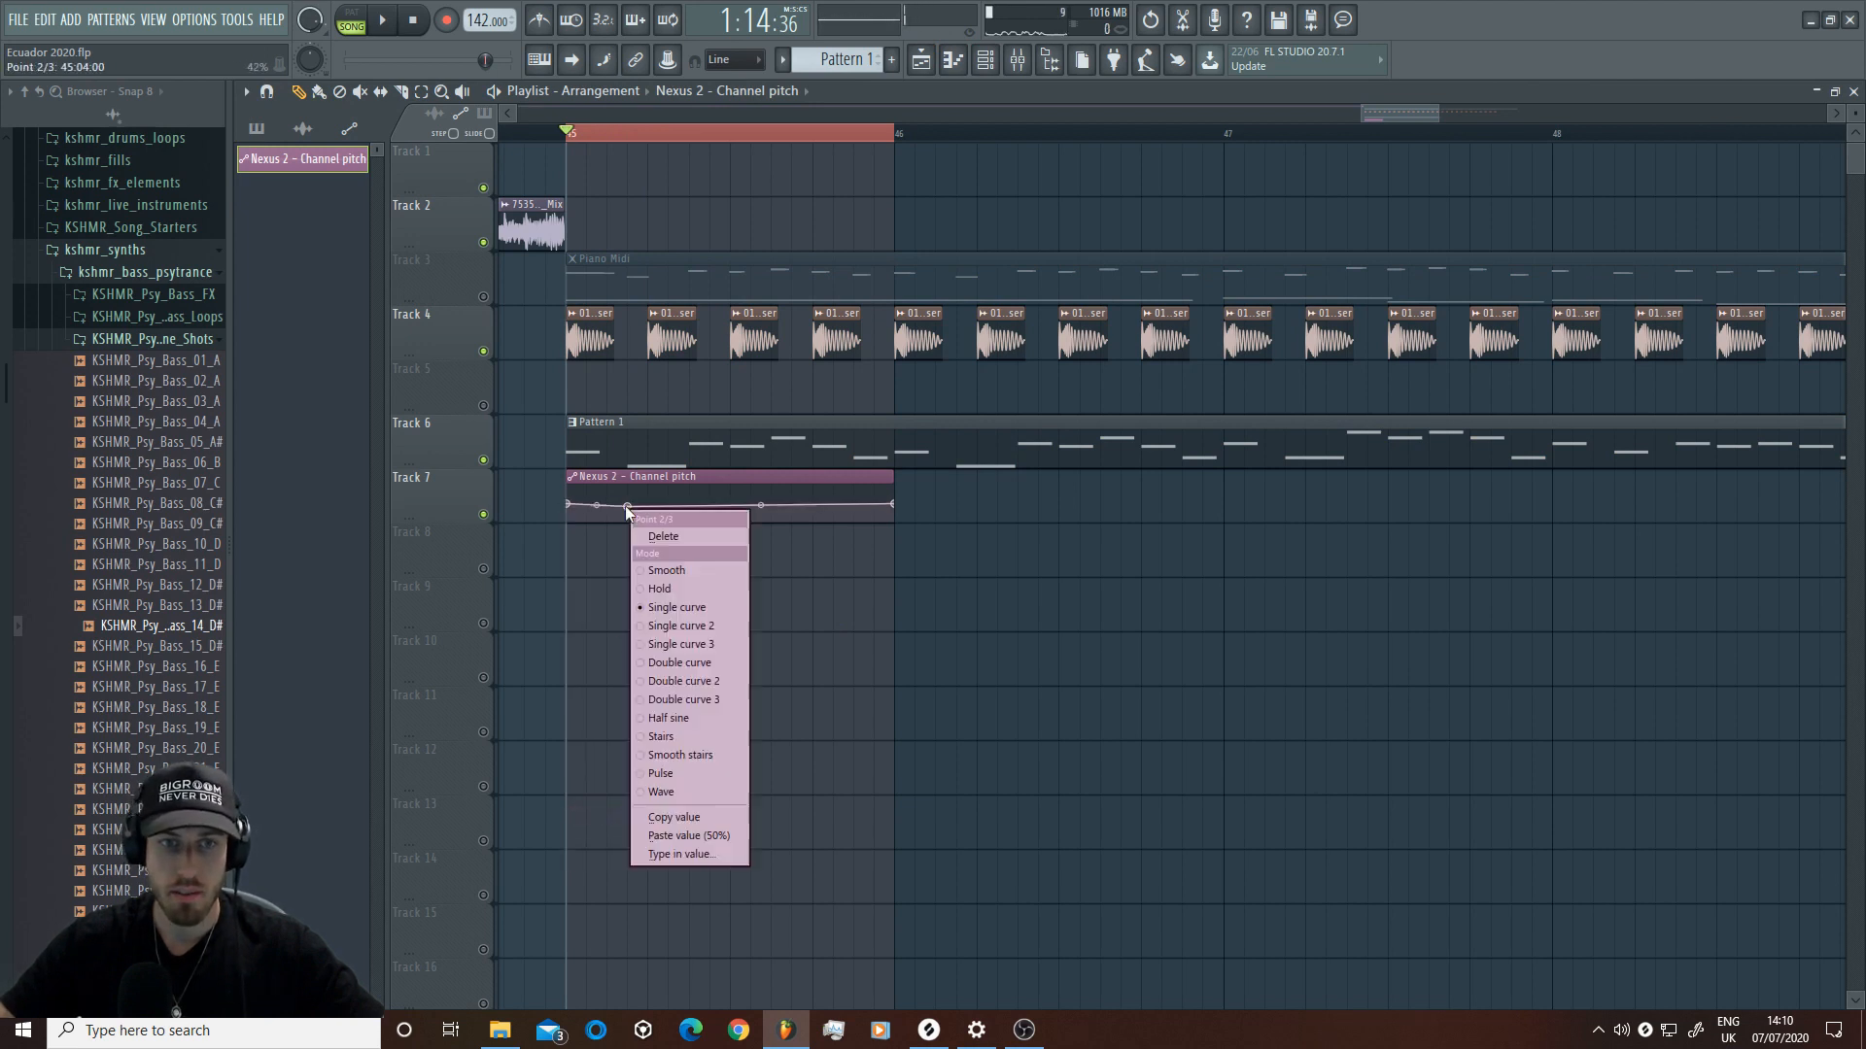
click(707, 854)
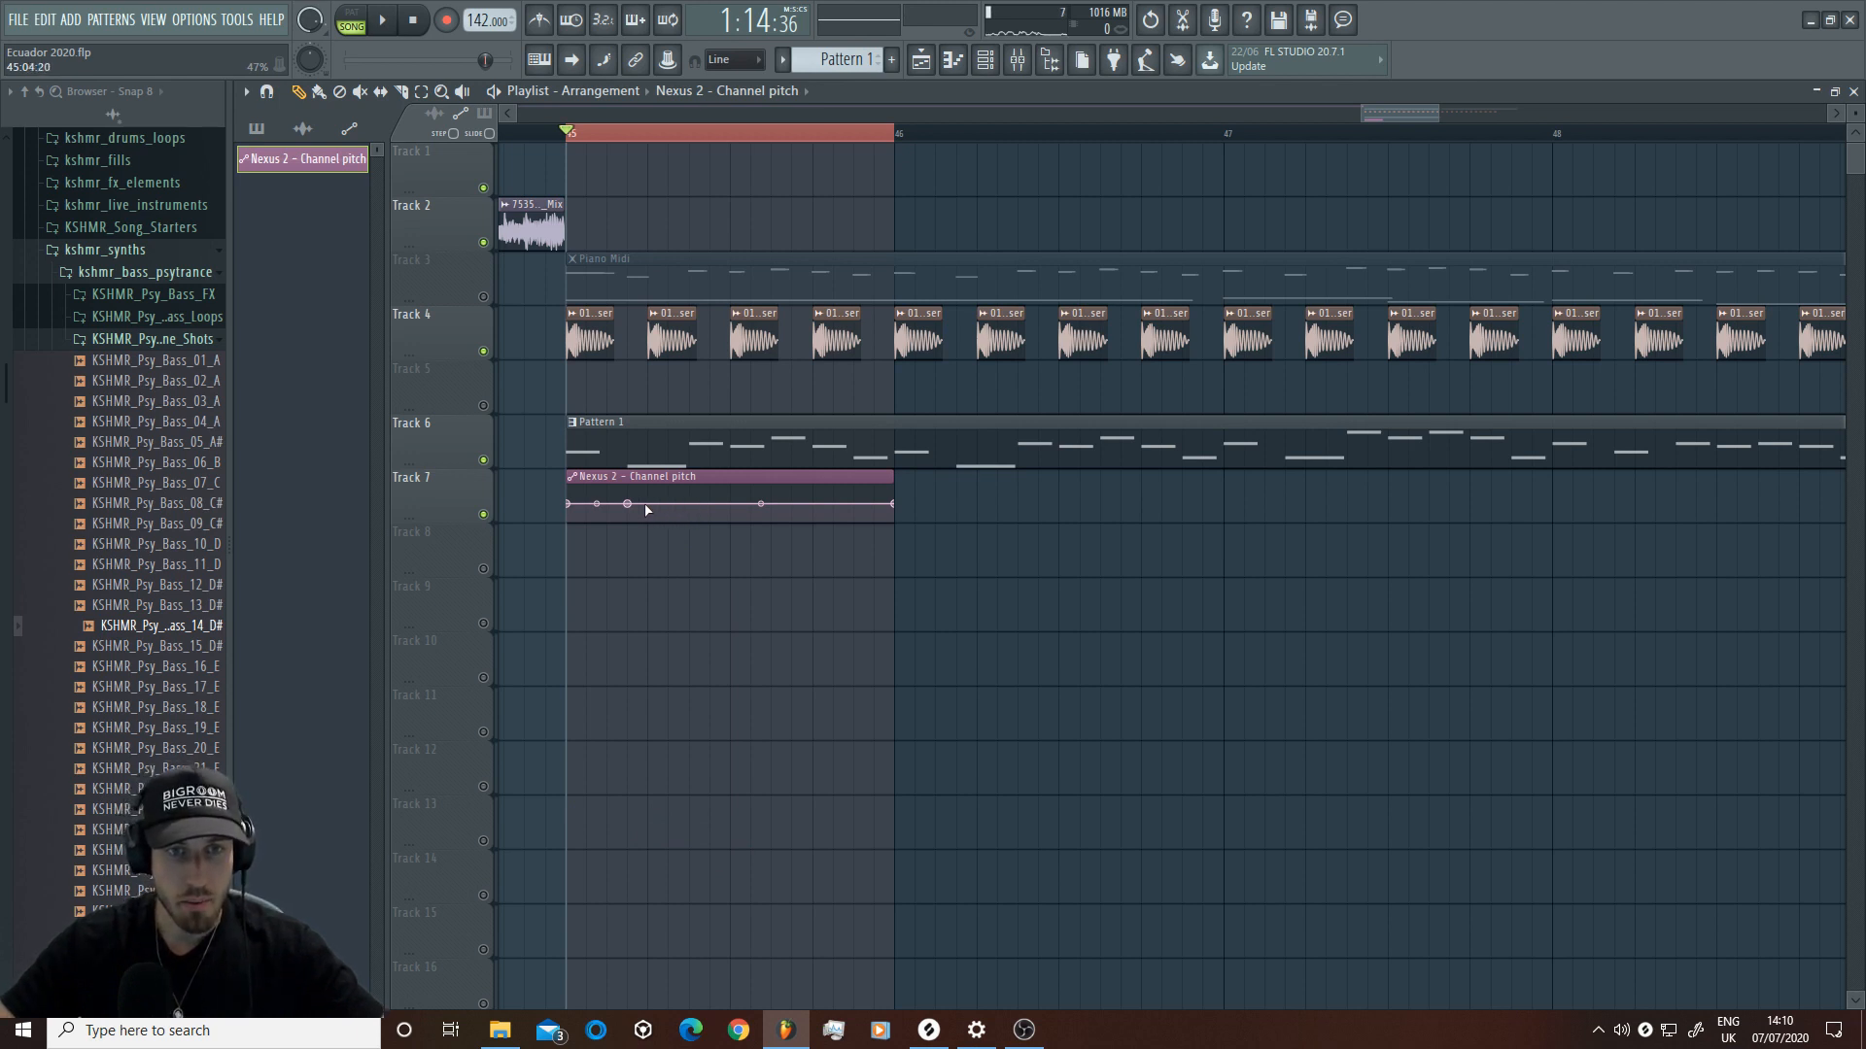
right_click(648, 507)
right_click(650, 507)
click(699, 833)
Step: Add an automation point at 45:07:00, pull it to the clip's bottom with a curved descent, and play it
right_click(690, 511)
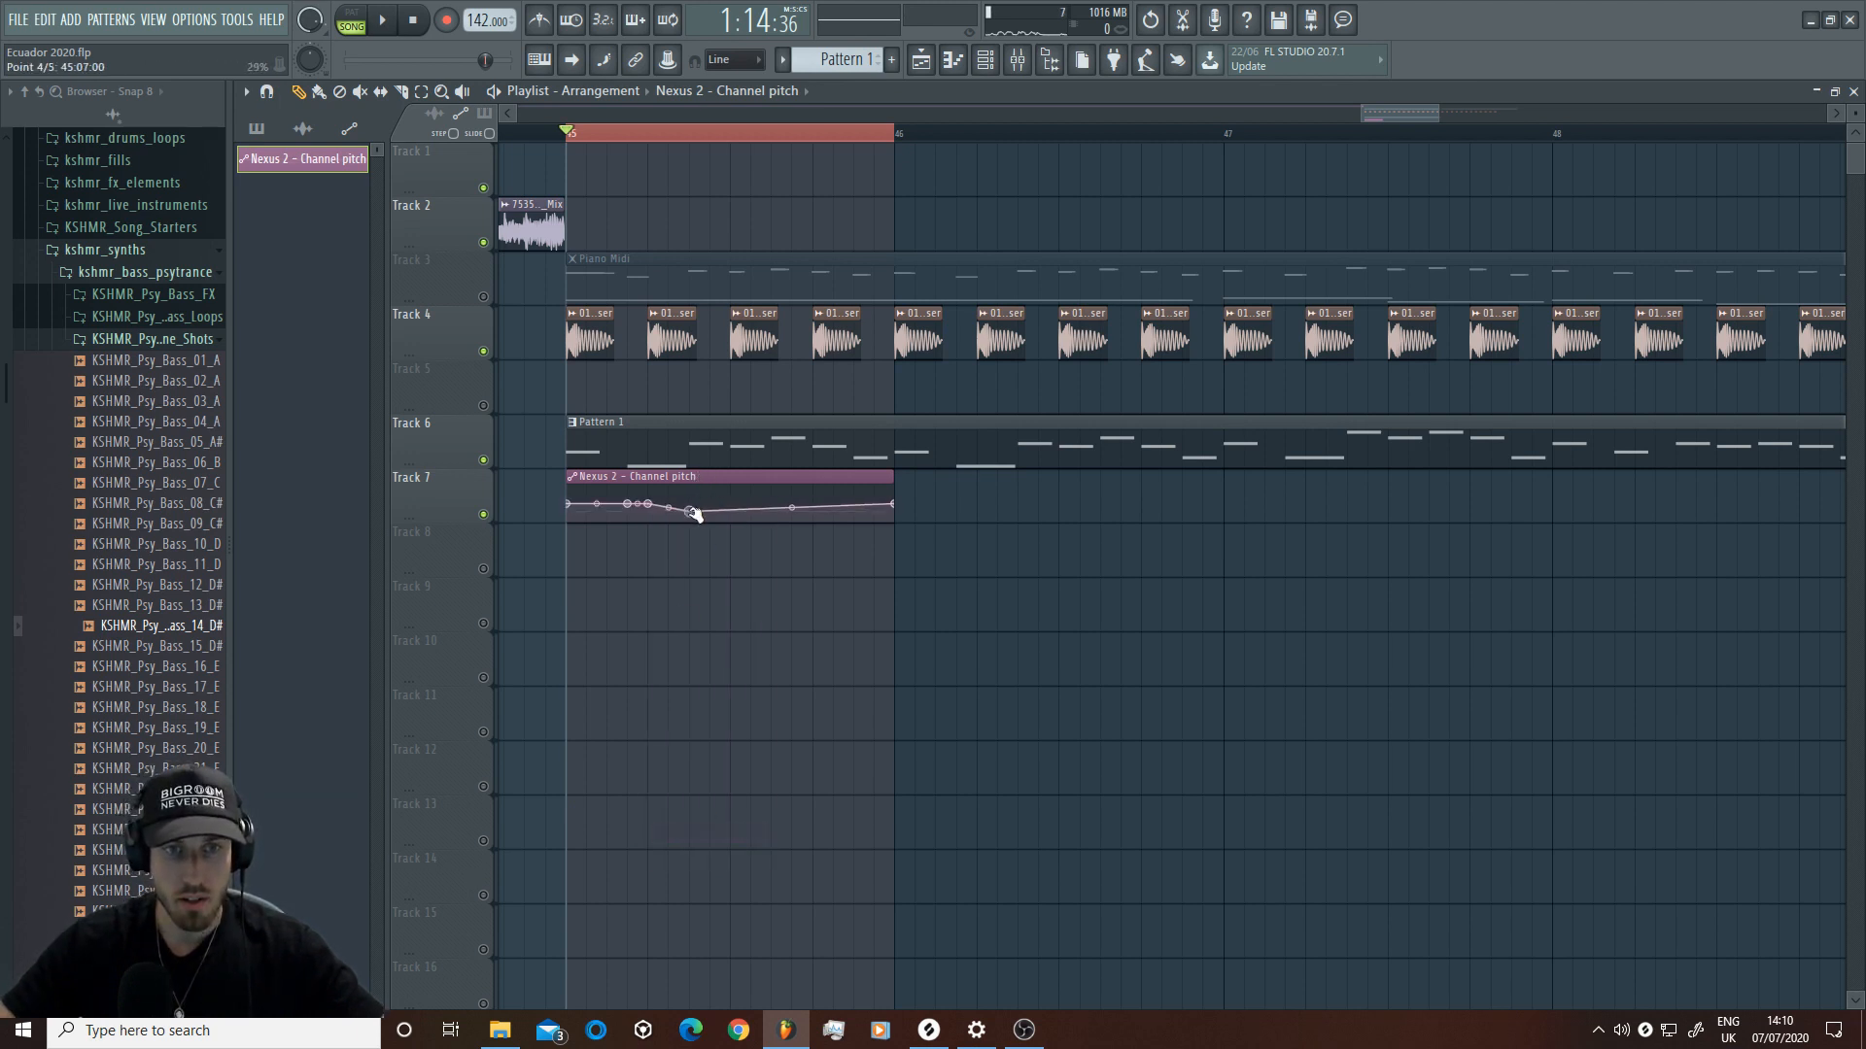
drag(690, 511, 690, 520)
key(space)
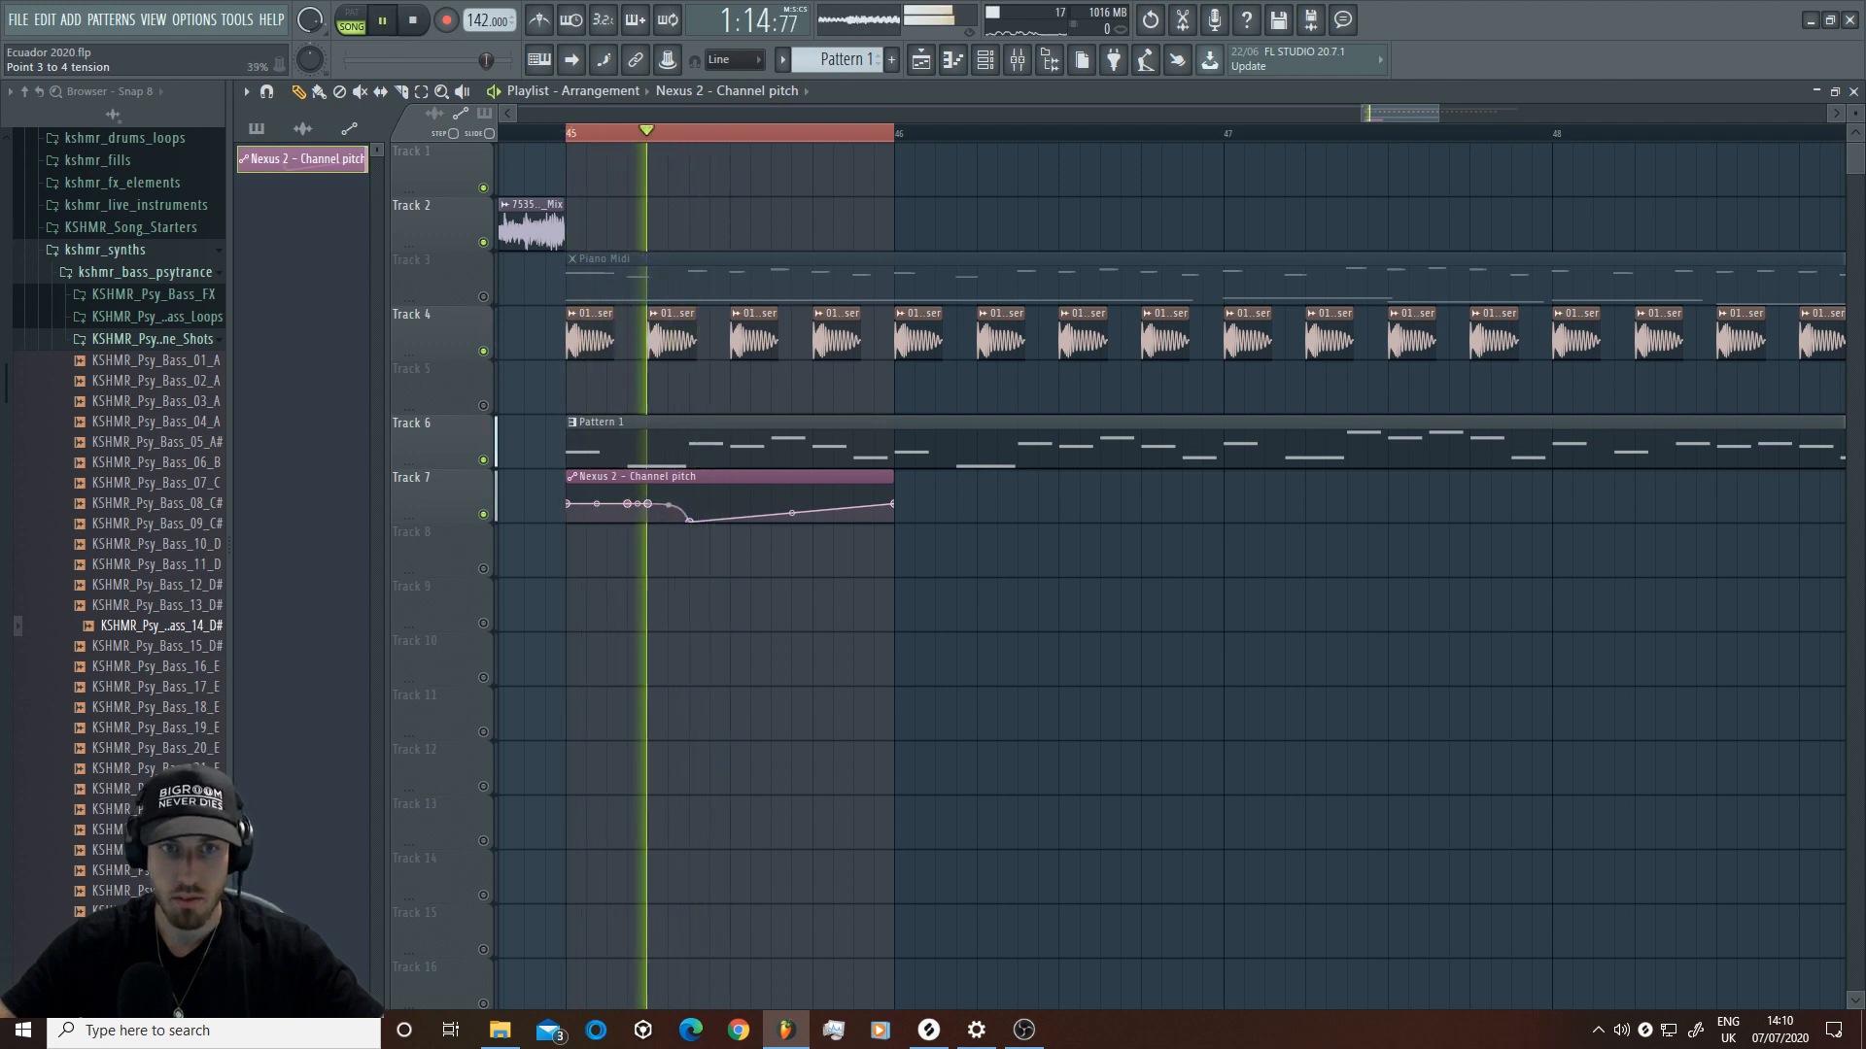
key(space)
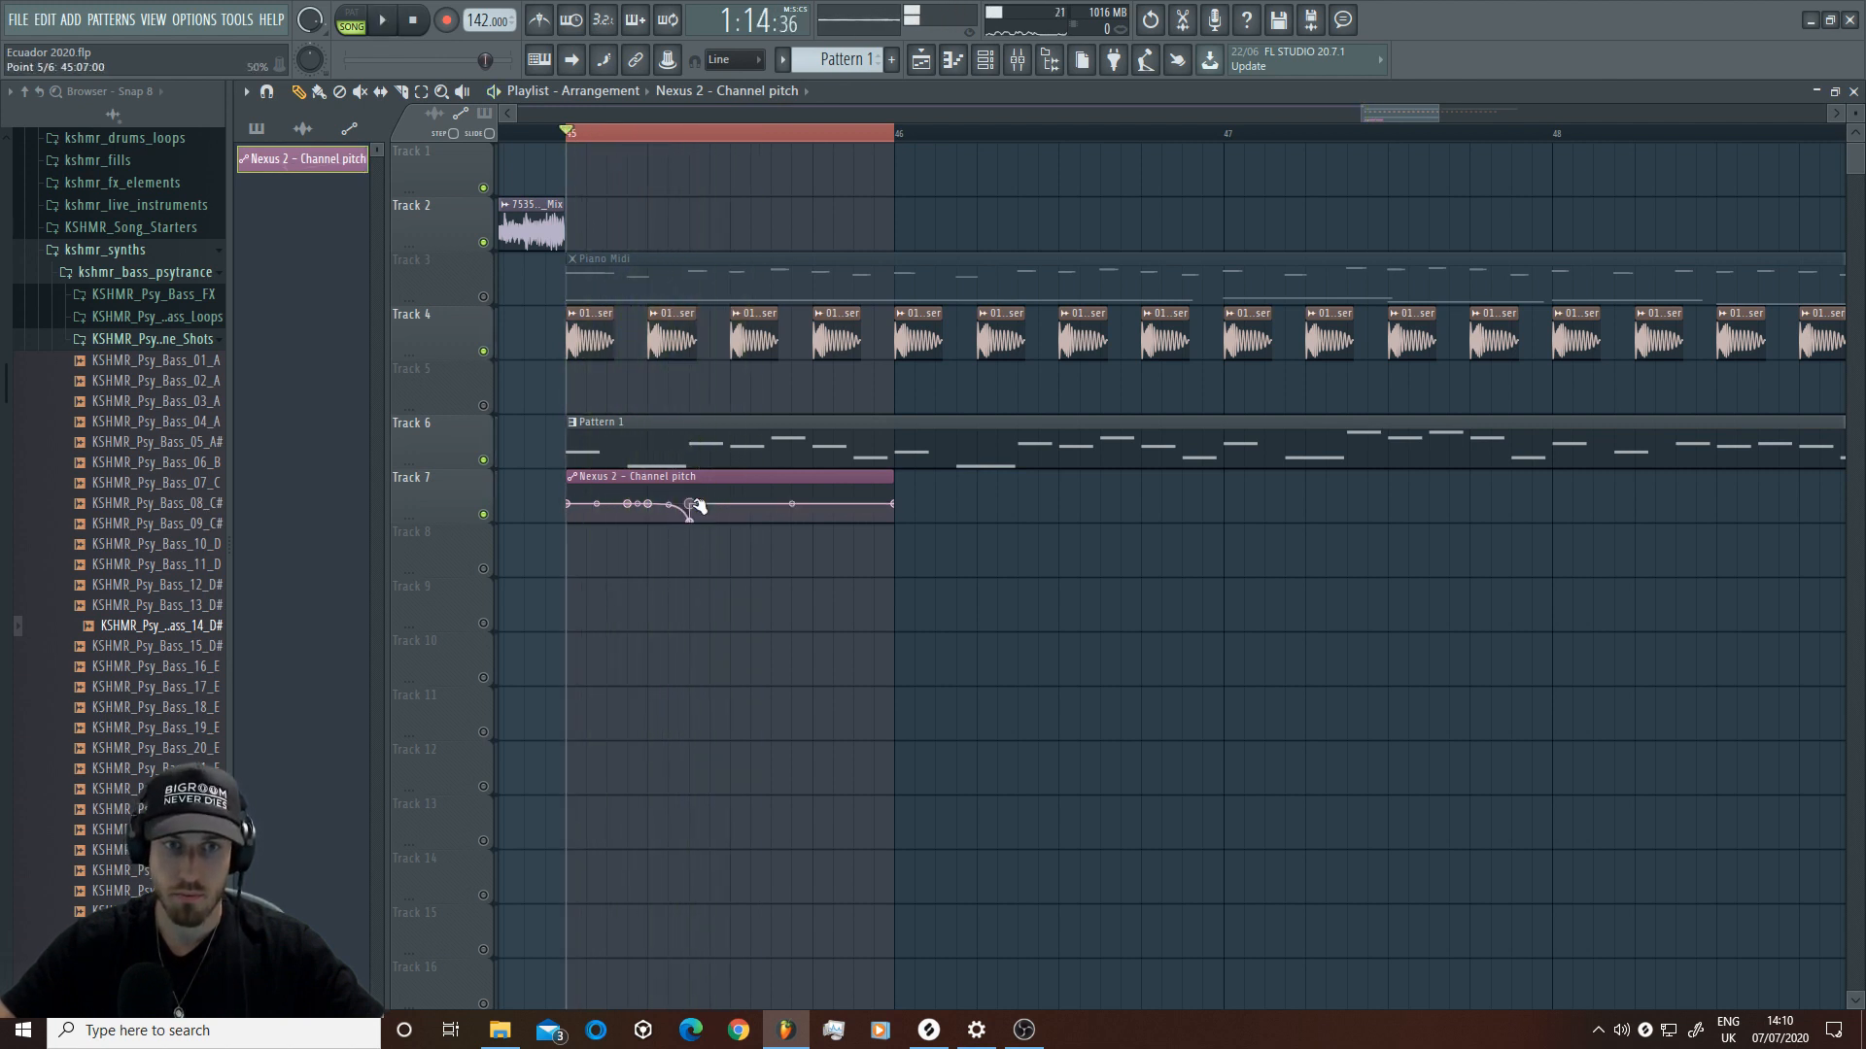
Step: Add a second point at 45:07:00 that returns the pitch straight to 50% and play the bend
right_click(690, 505)
click(785, 824)
key(space)
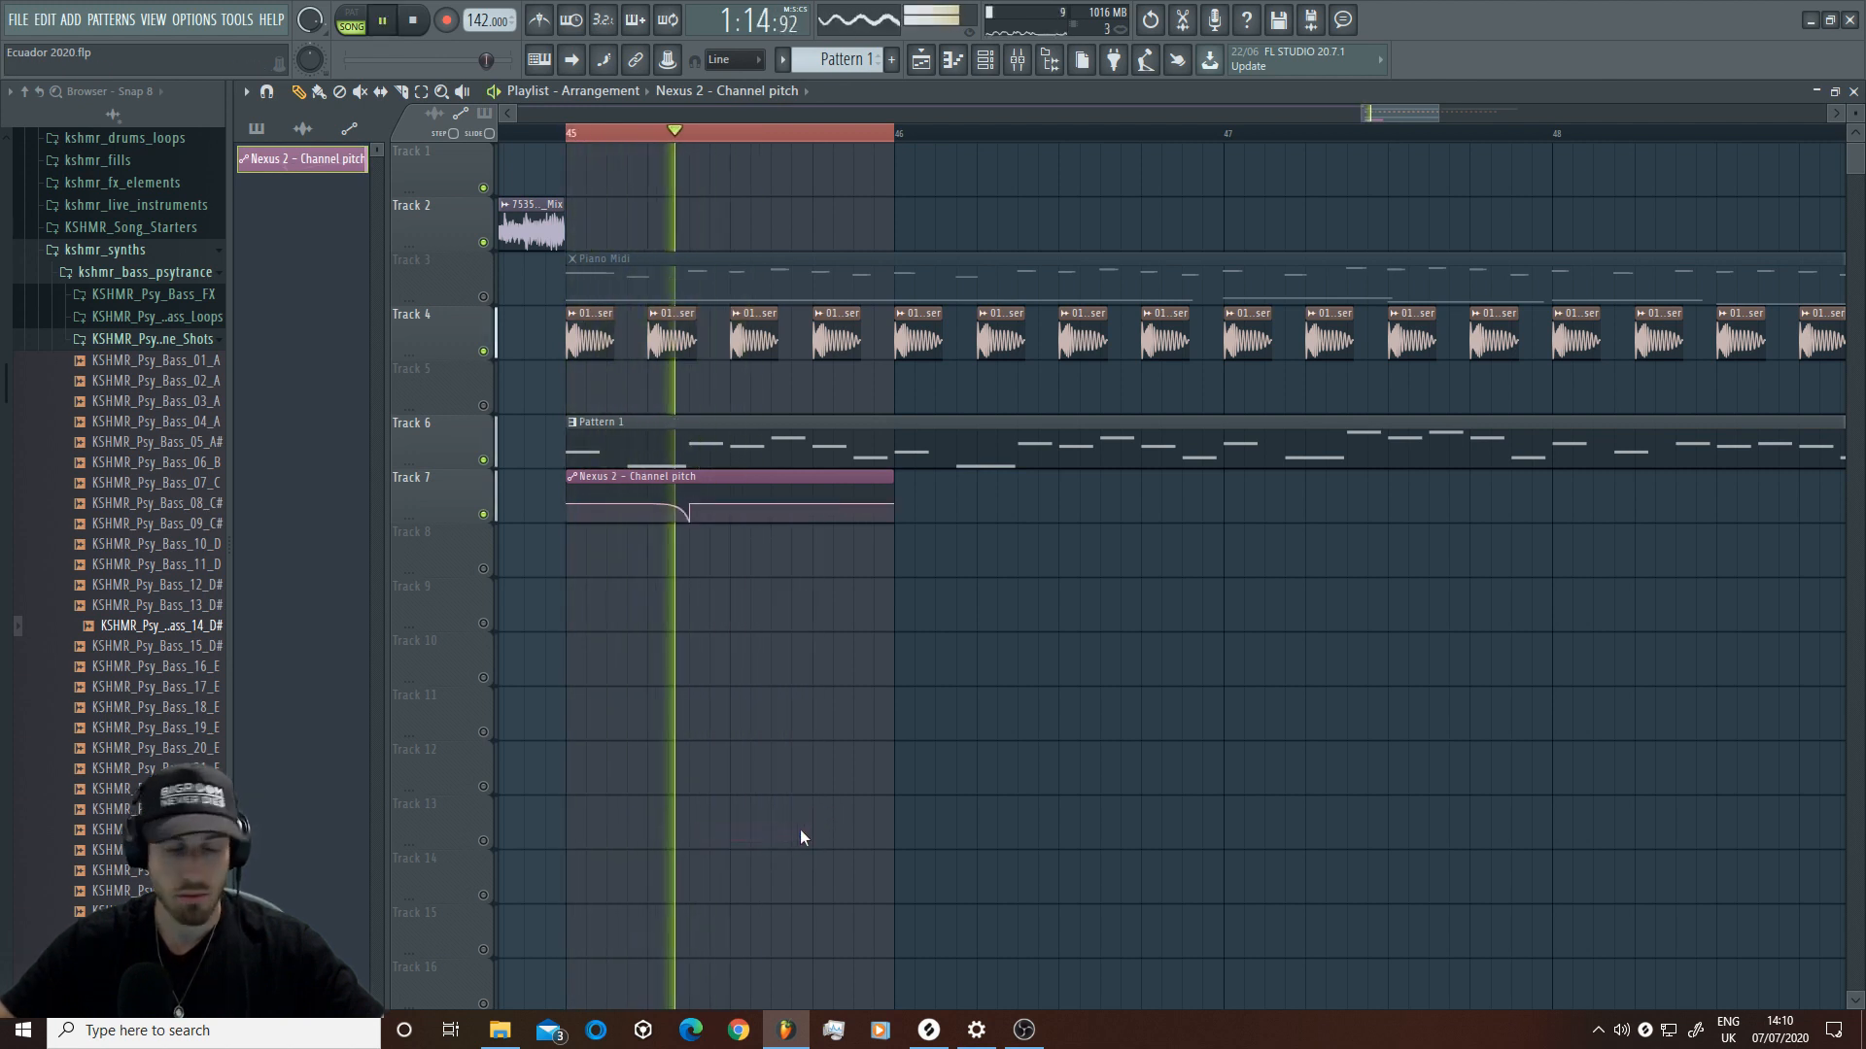
key(space)
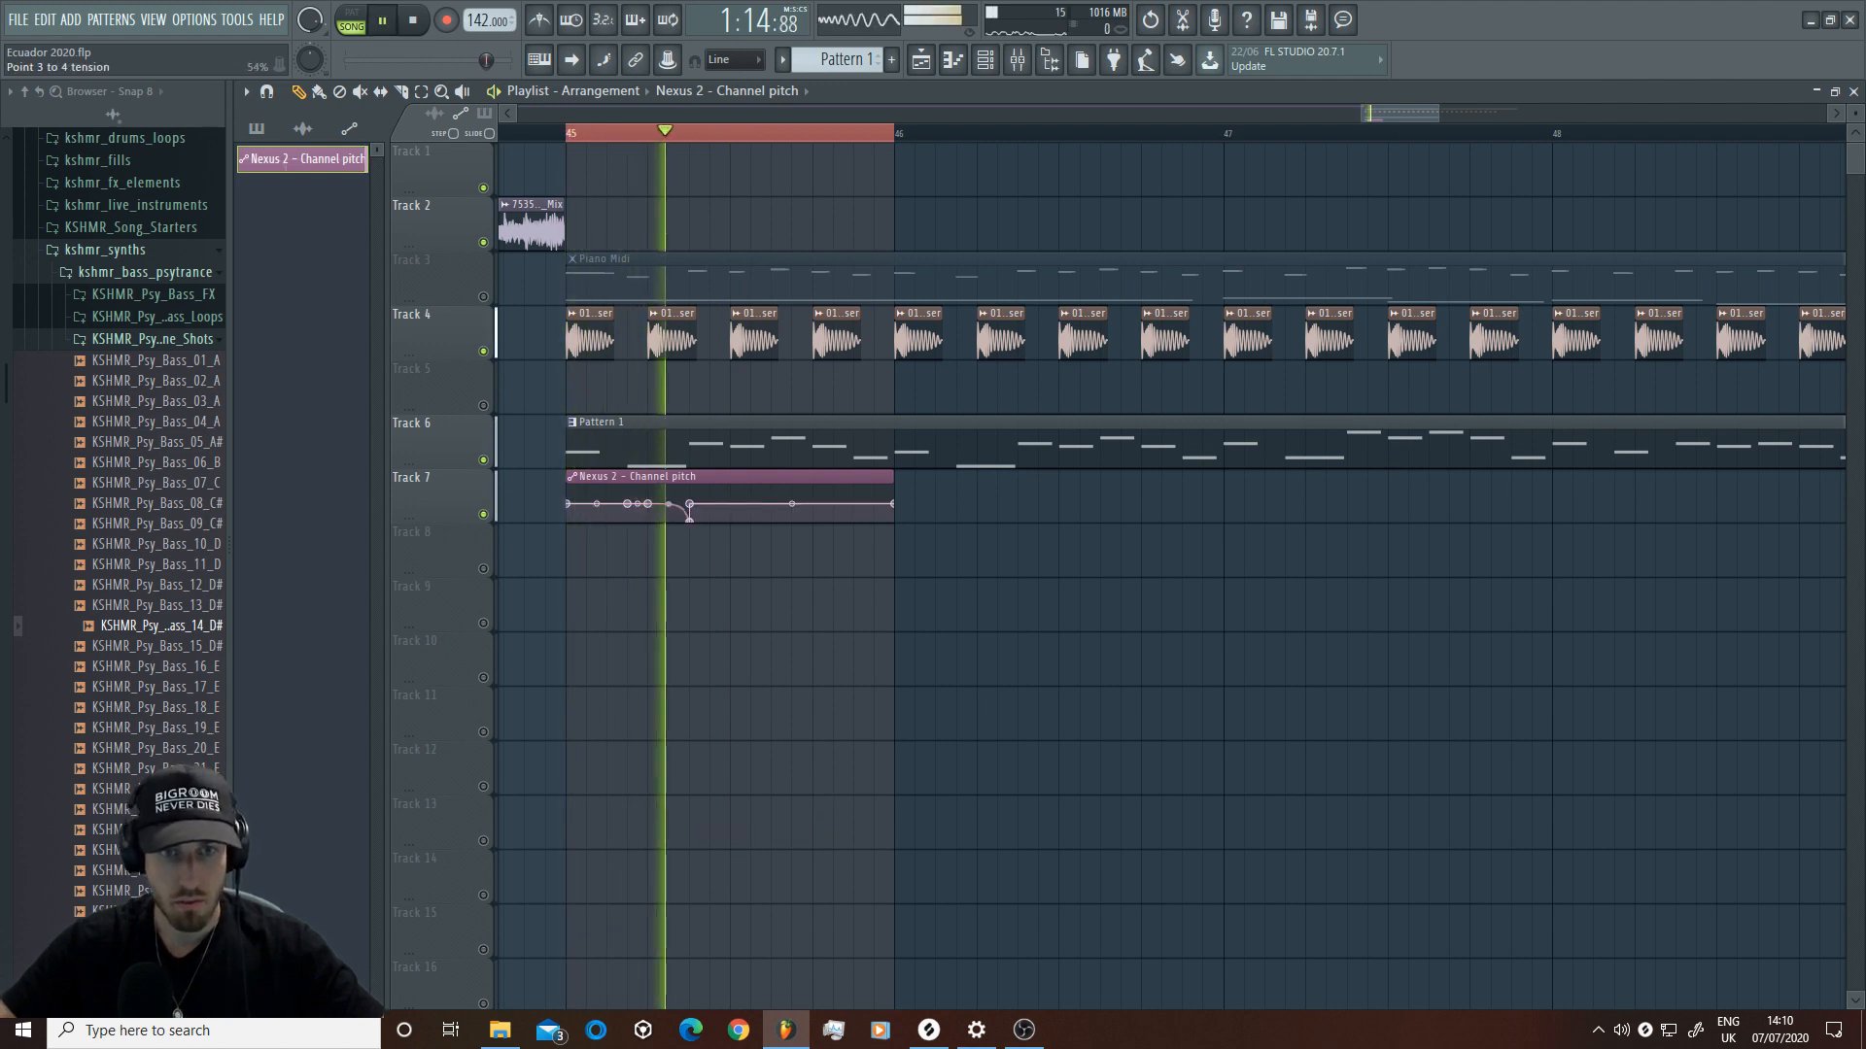
key(space)
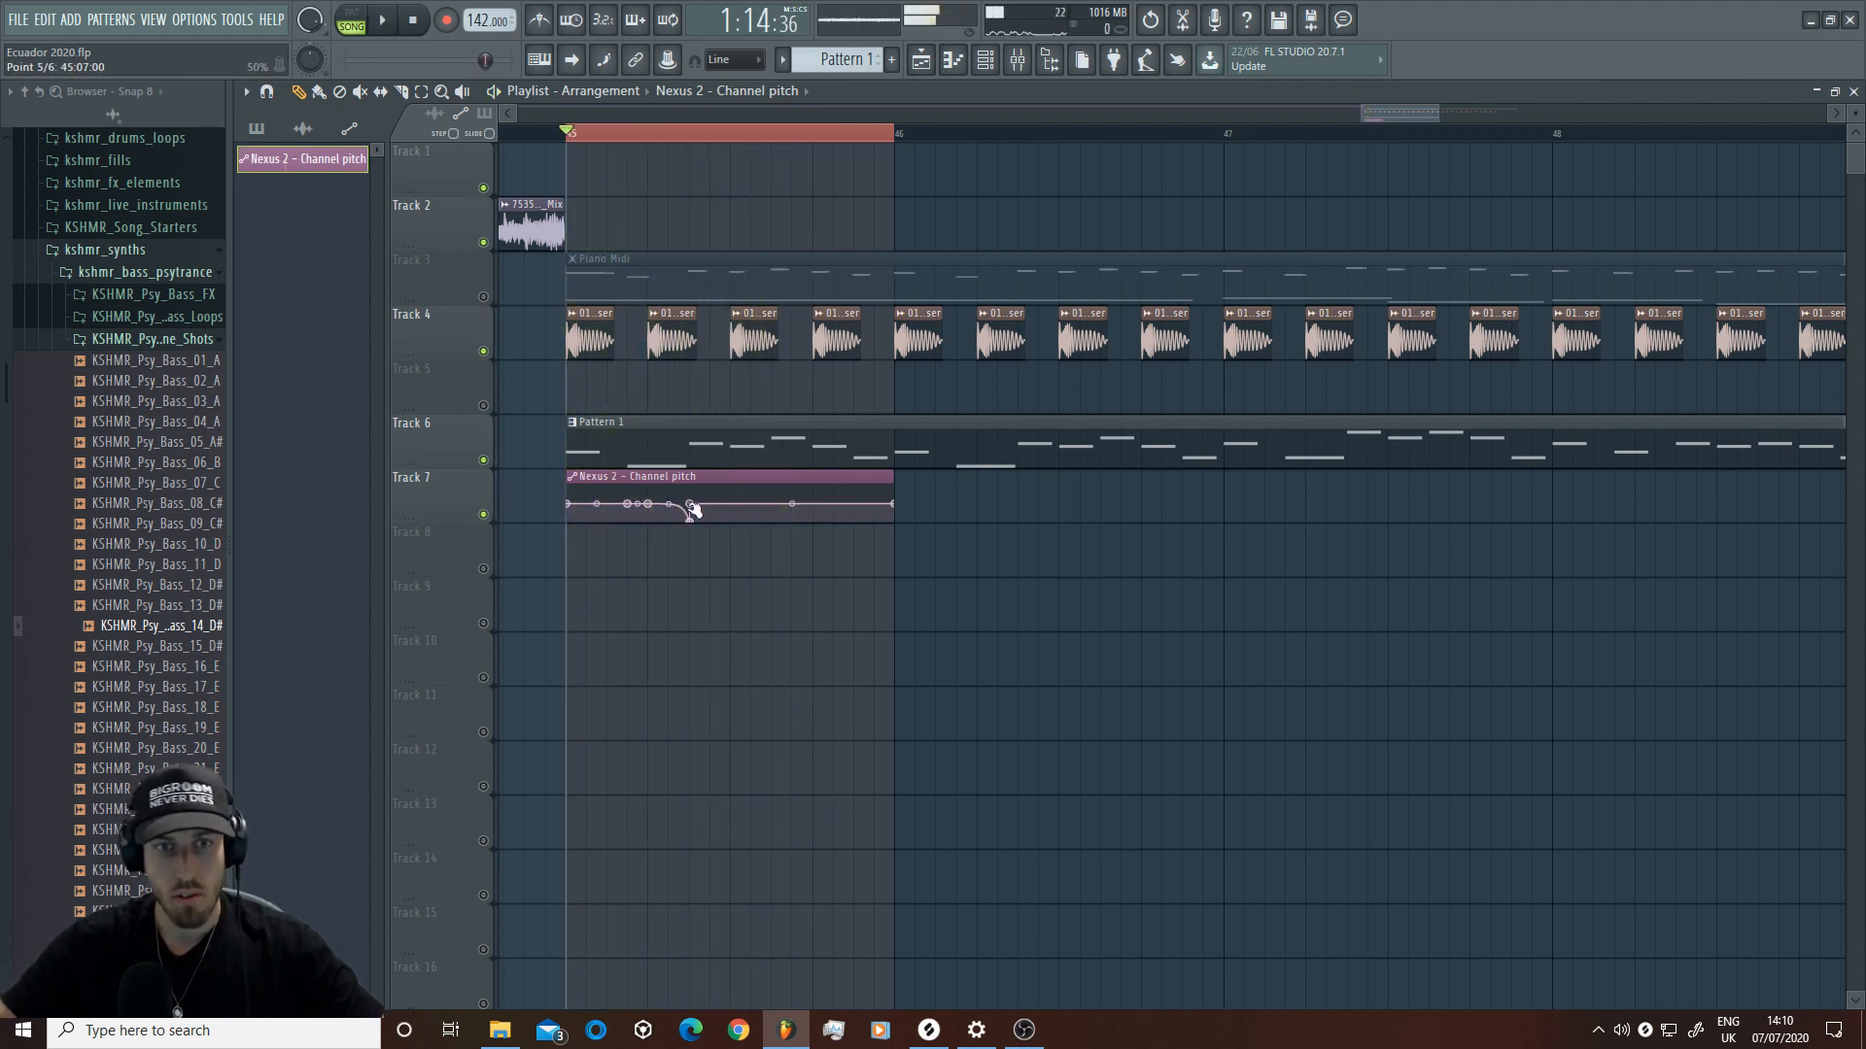
Step: Rework the pitch return so it rises in a curve to 50% at 45:08:00, and play it
drag(695, 506, 694, 534)
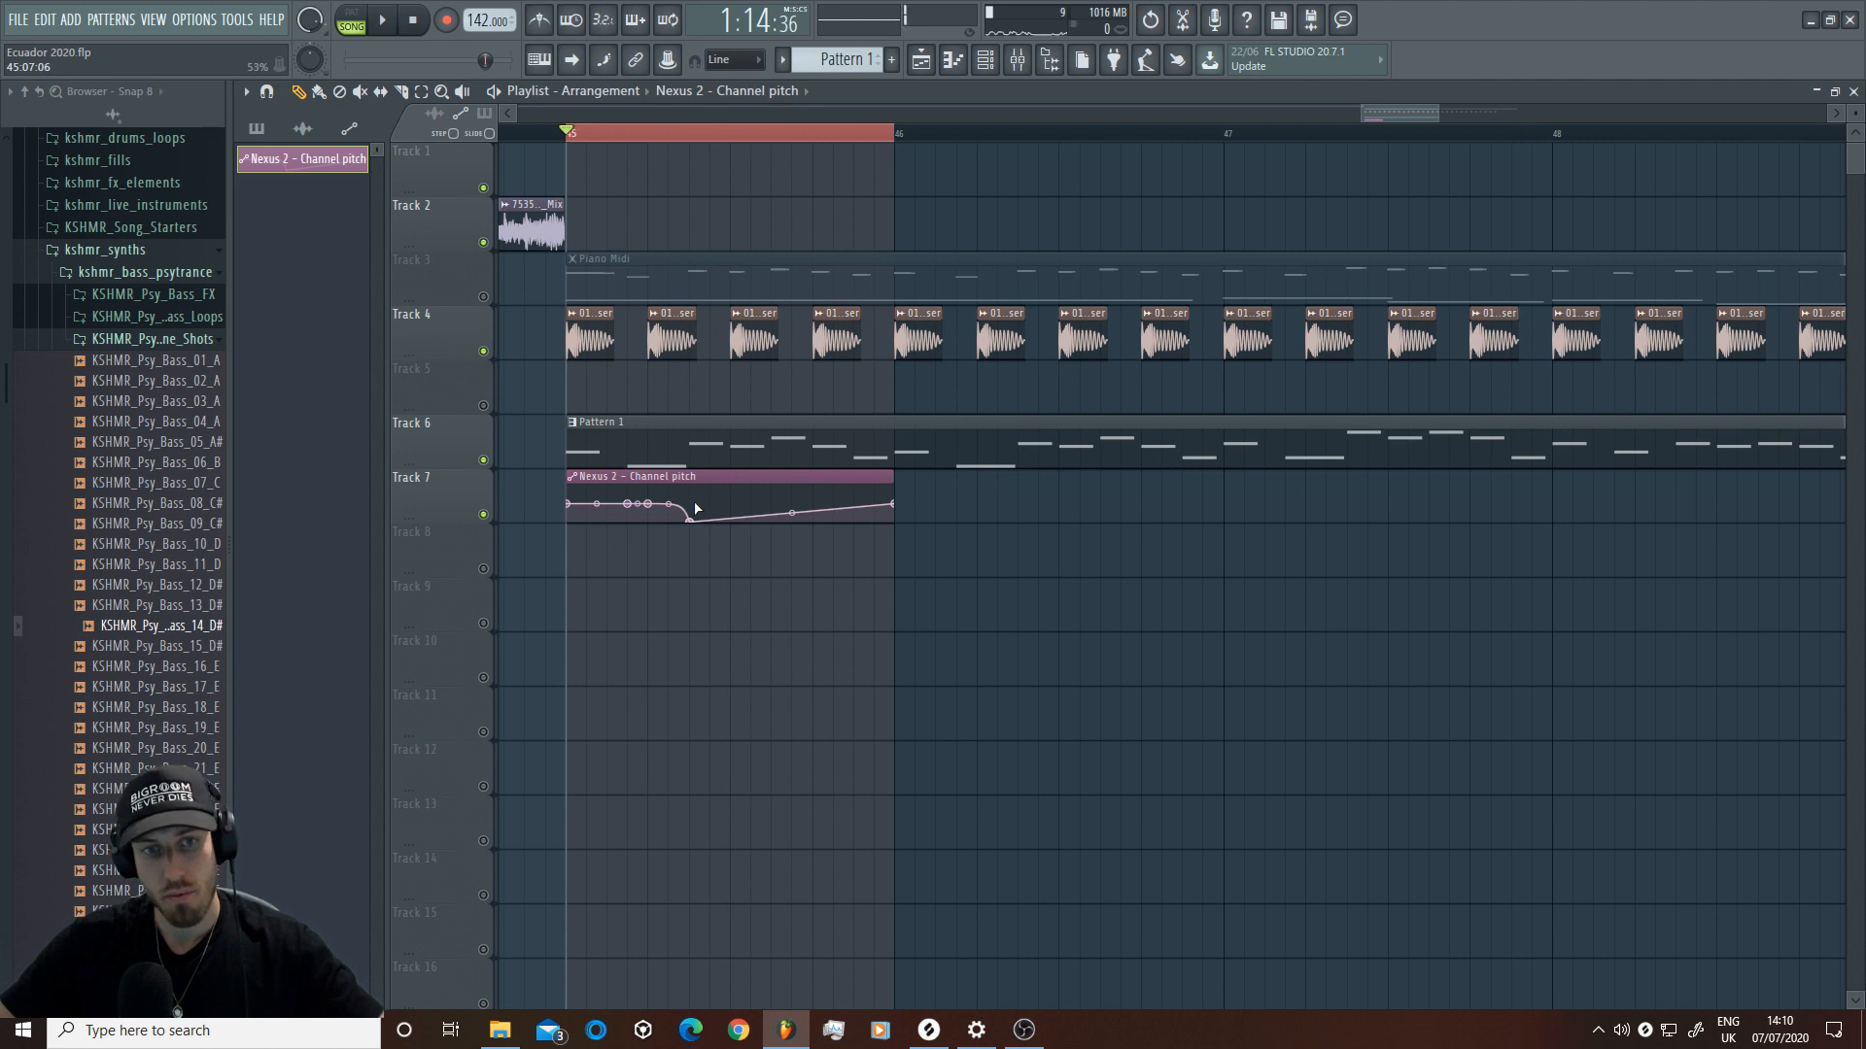
right_click(695, 503)
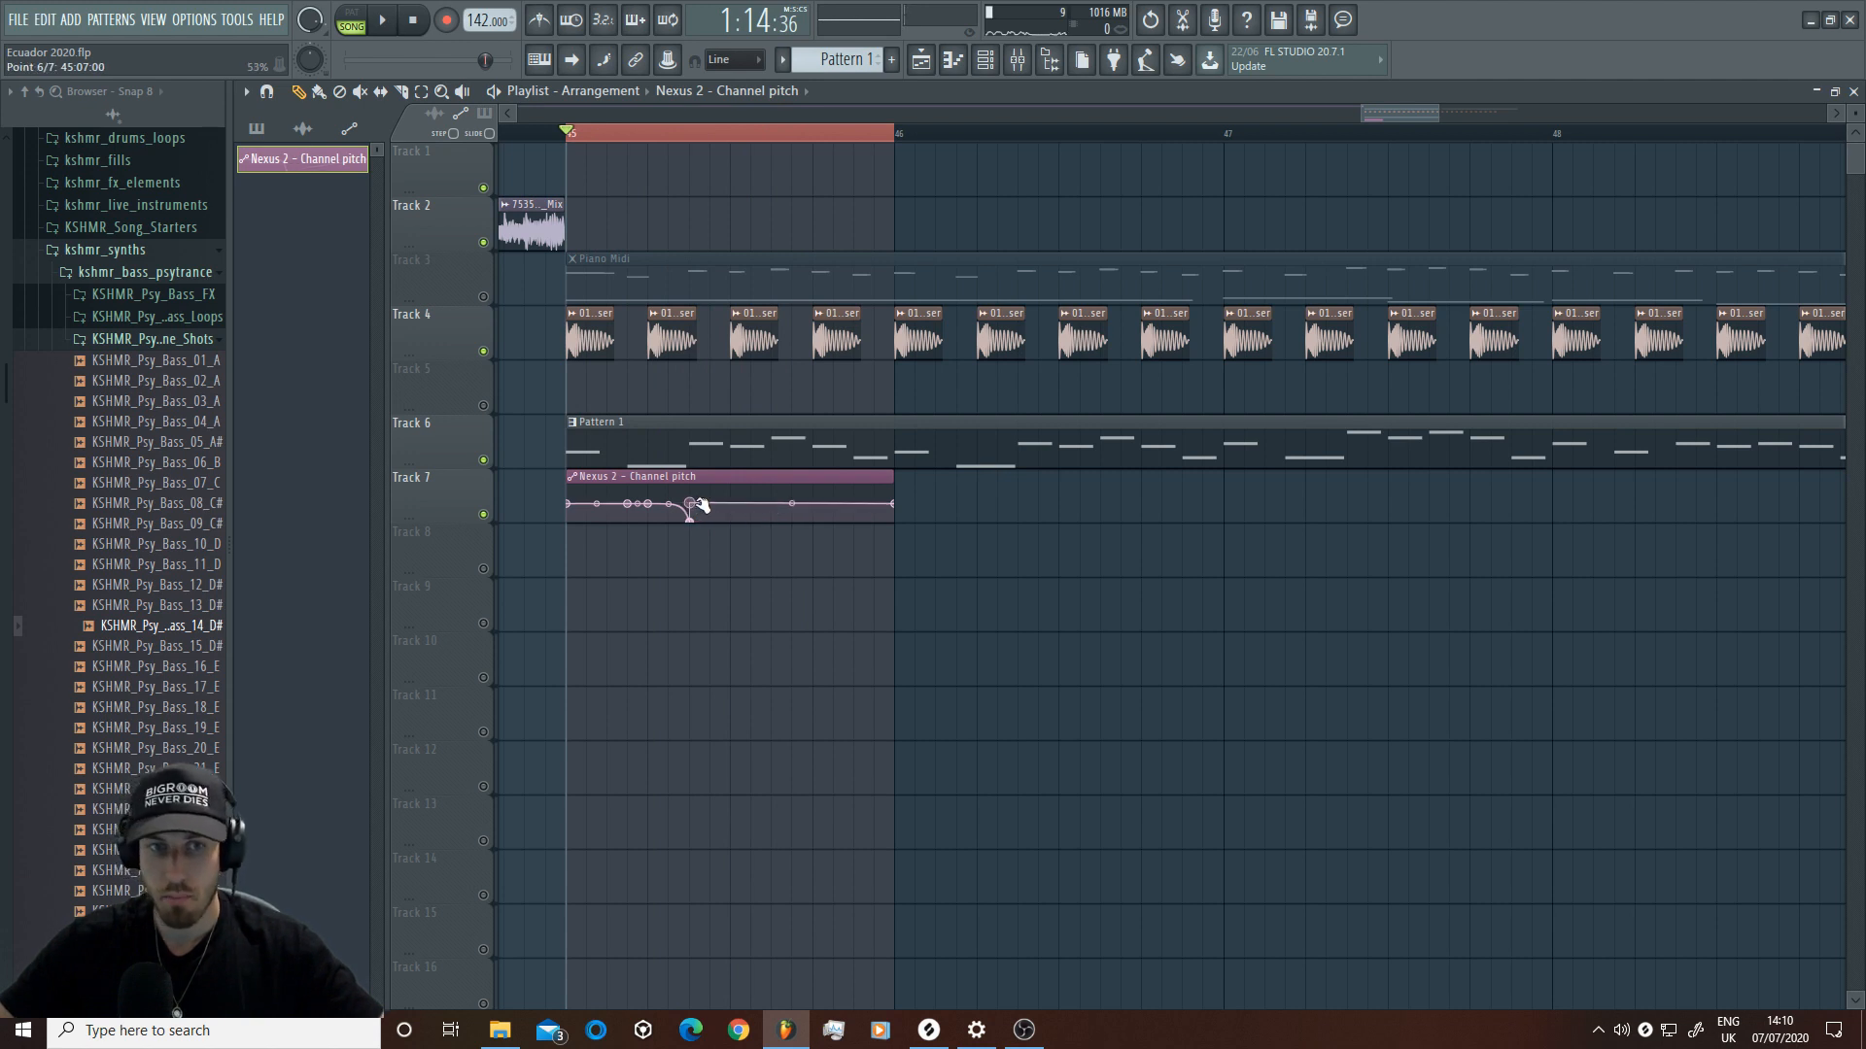
key(space)
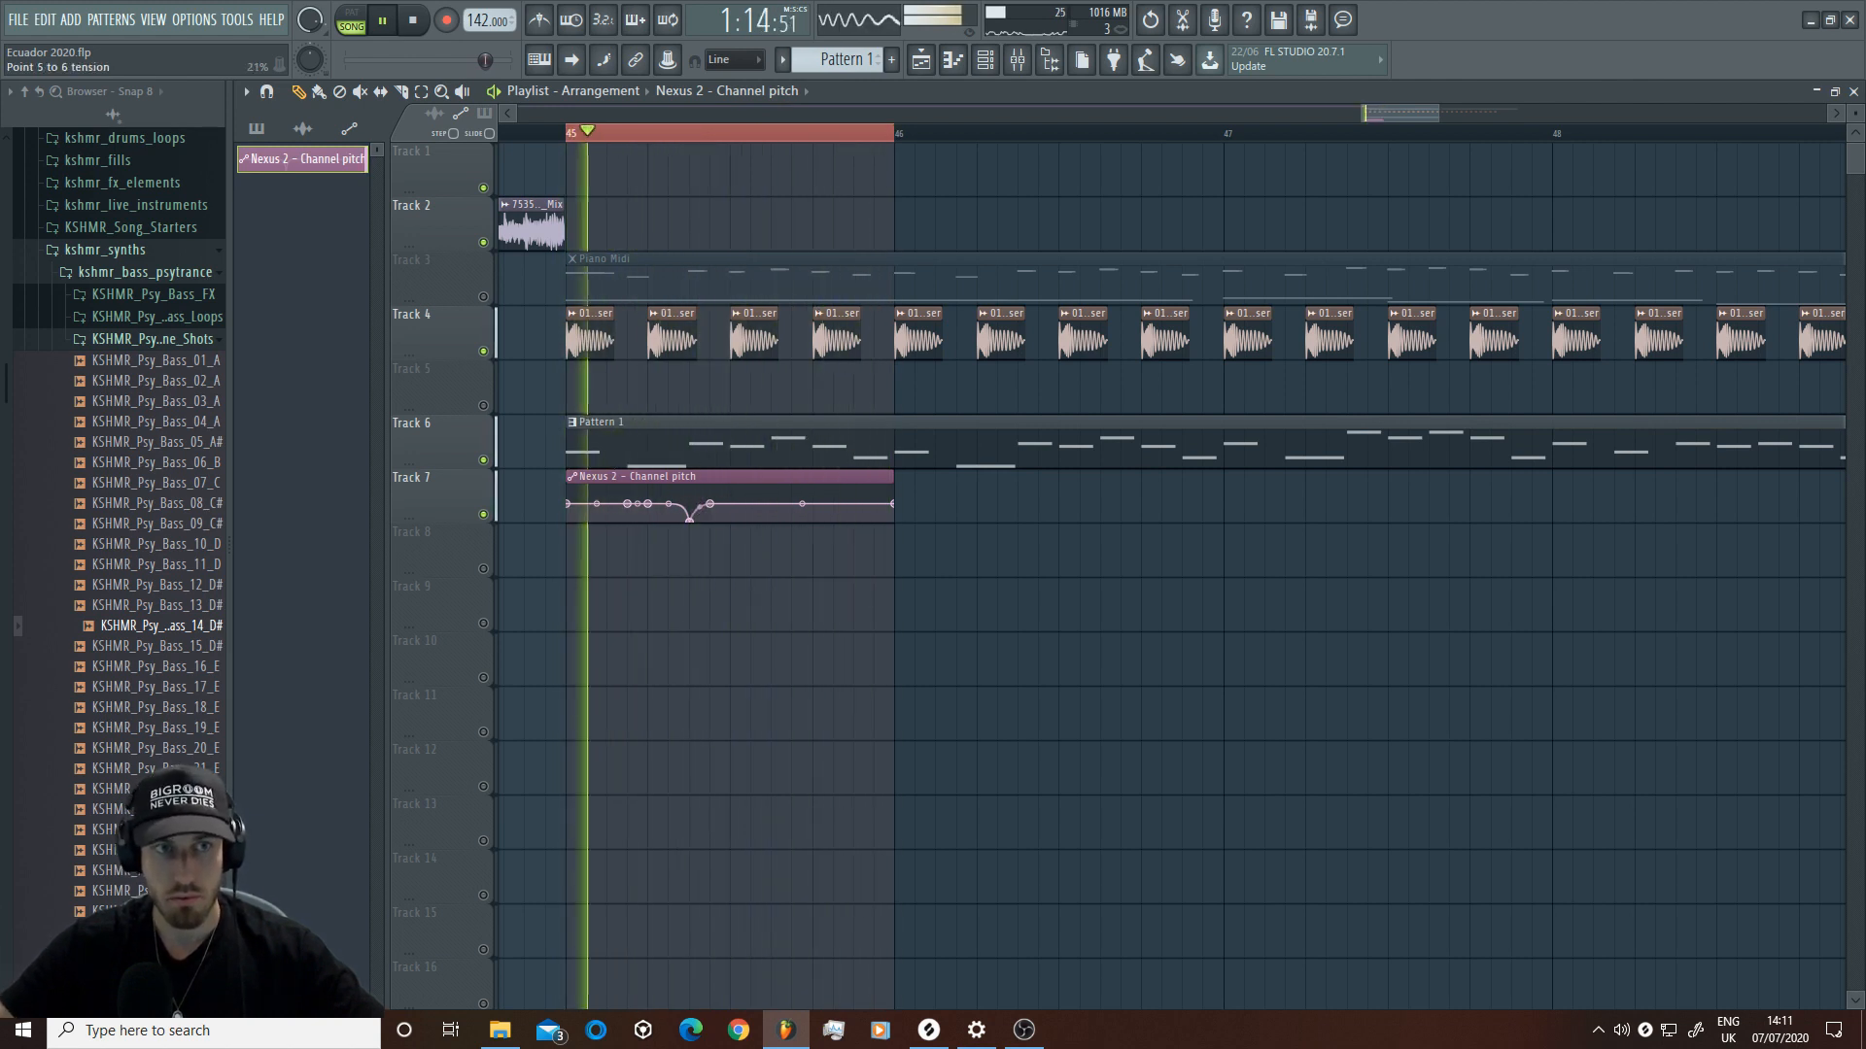
drag(700, 506, 699, 508)
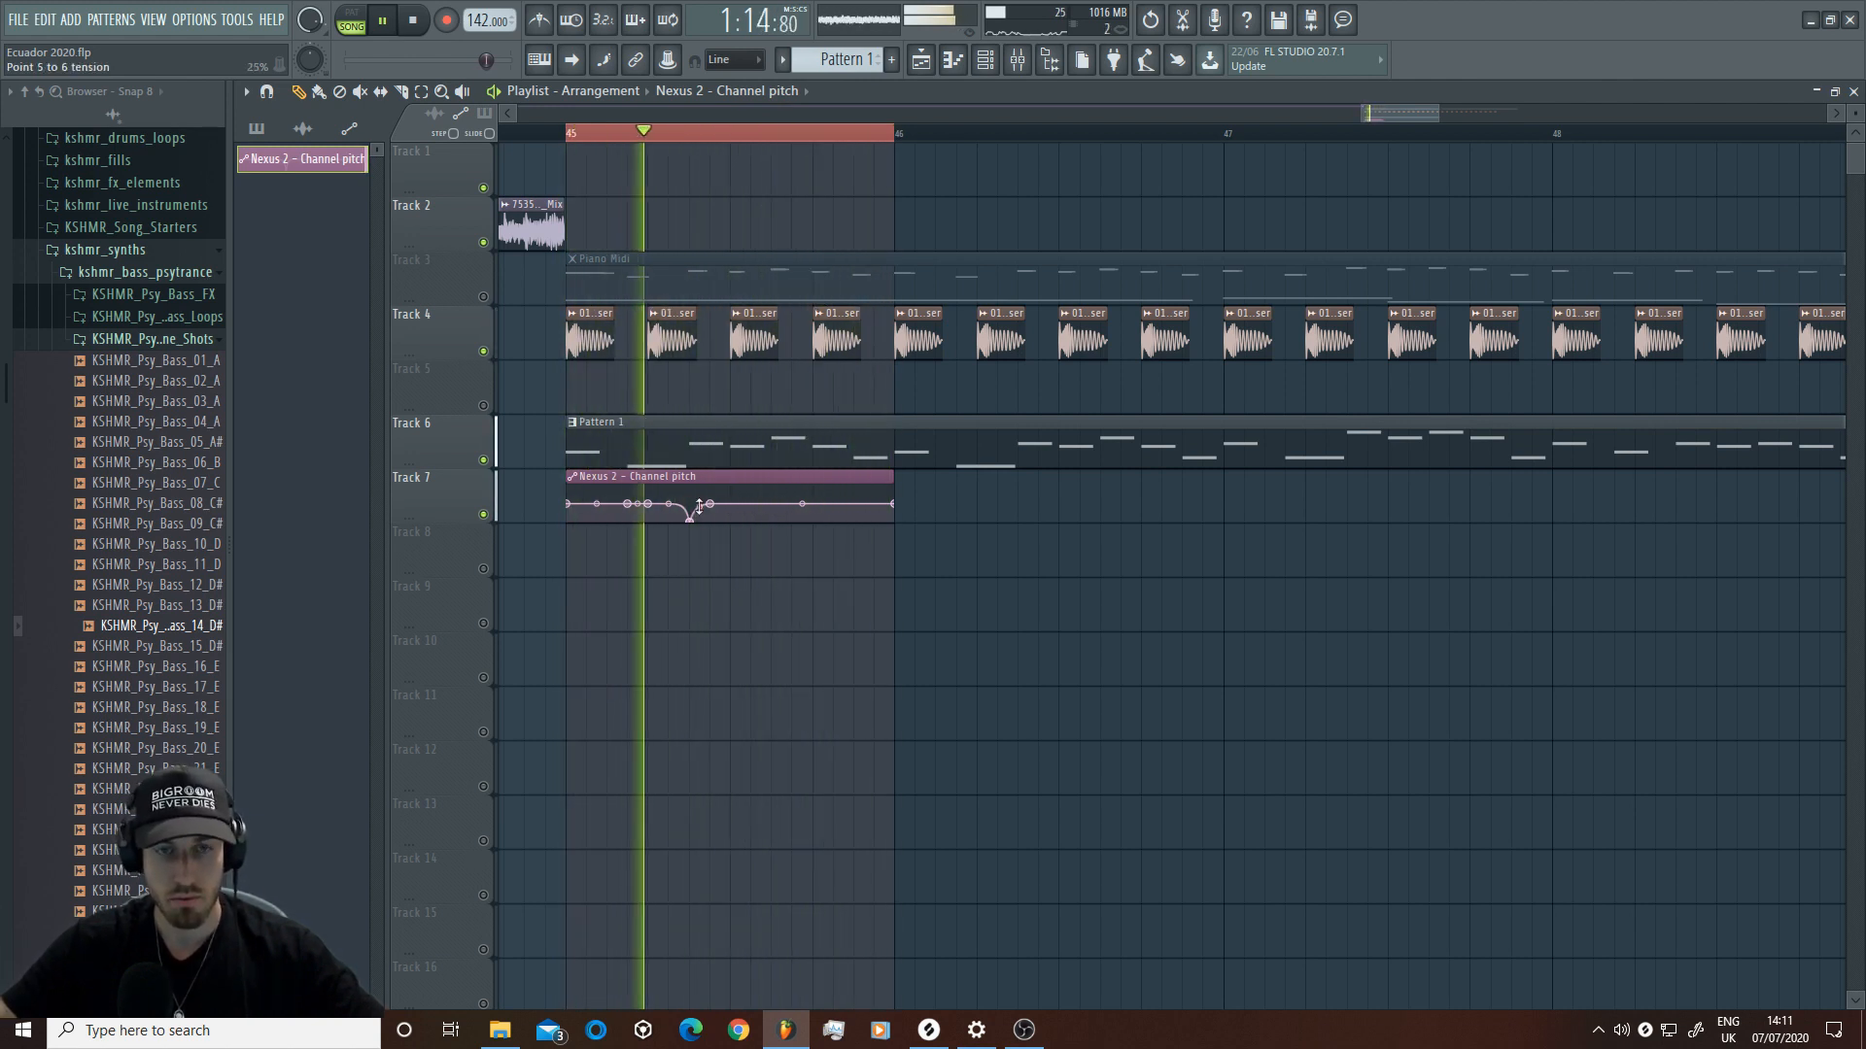
key(space)
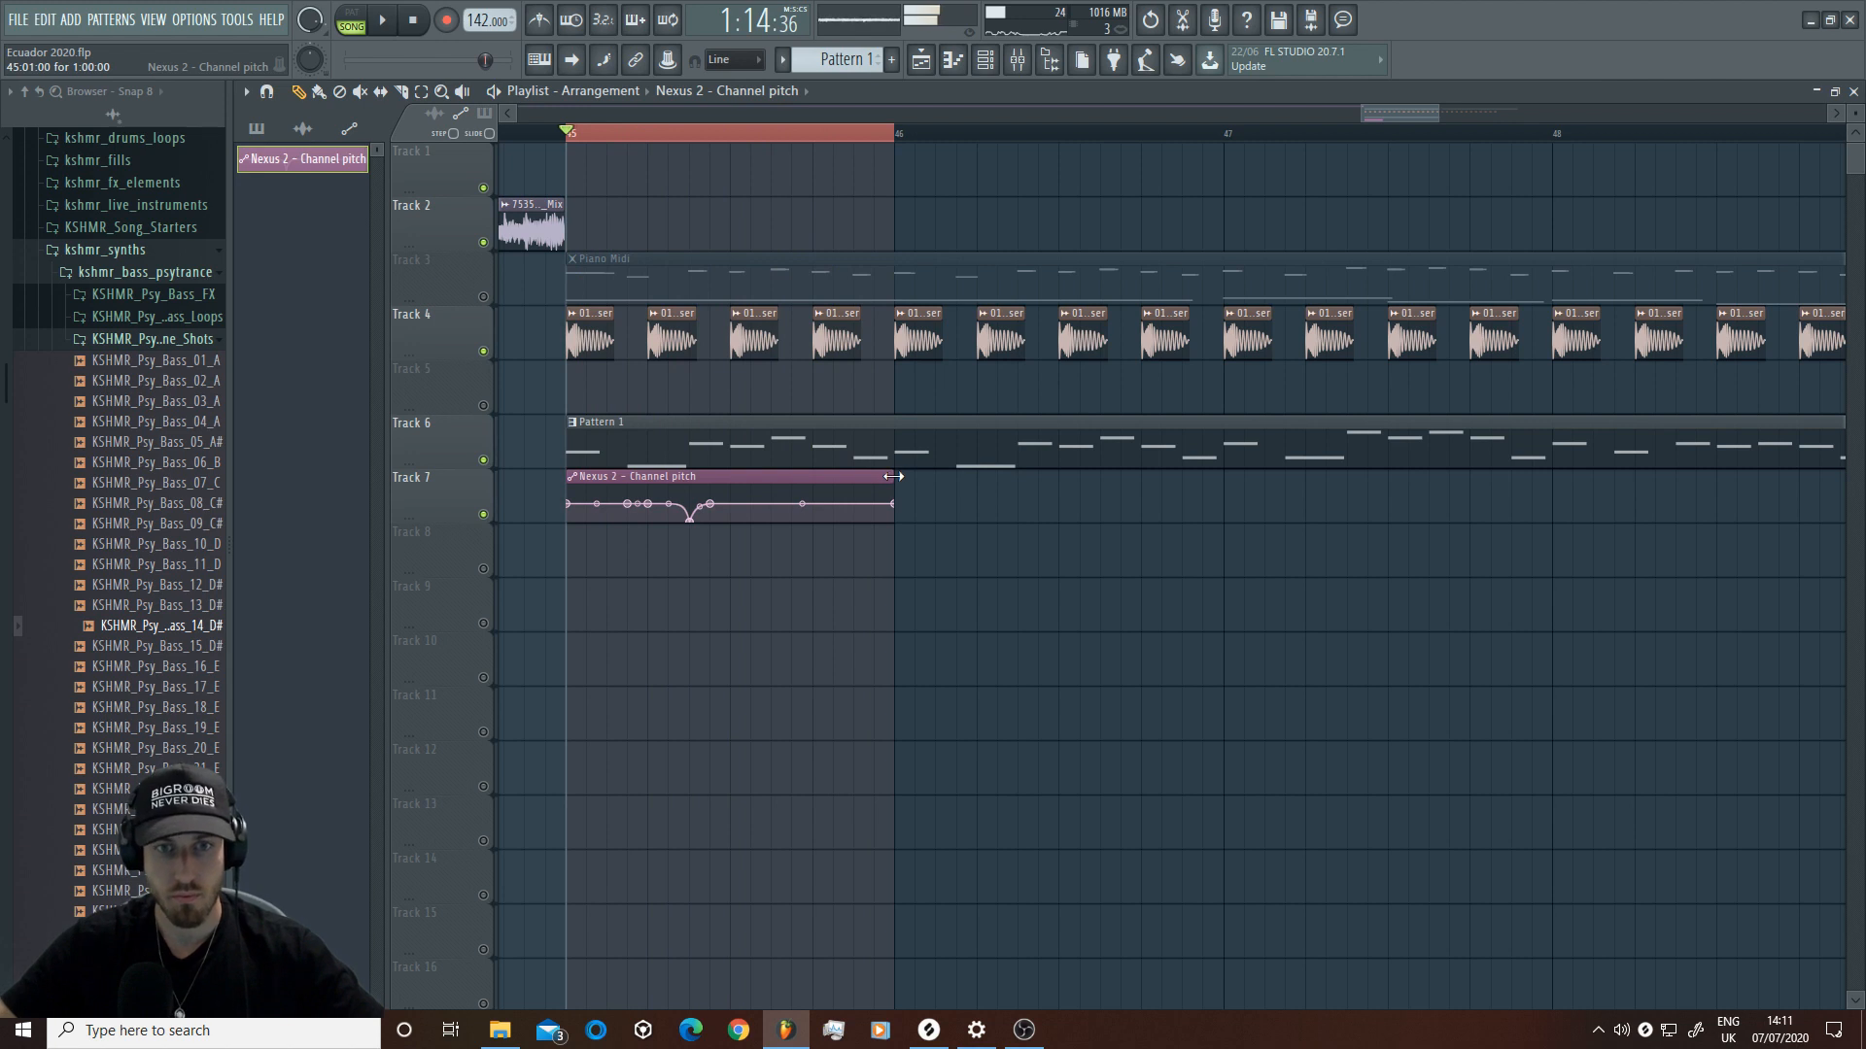
Step: Repeat the channel pitch clip on Track 7 across bars 46, 47 and 48 and clear the time selection
key(space)
mouse_move(894, 476)
mouse_down()
mouse_move(736, 478)
mouse_move(892, 488)
mouse_up()
key(ctrl+b)
drag(894, 136, 884, 139)
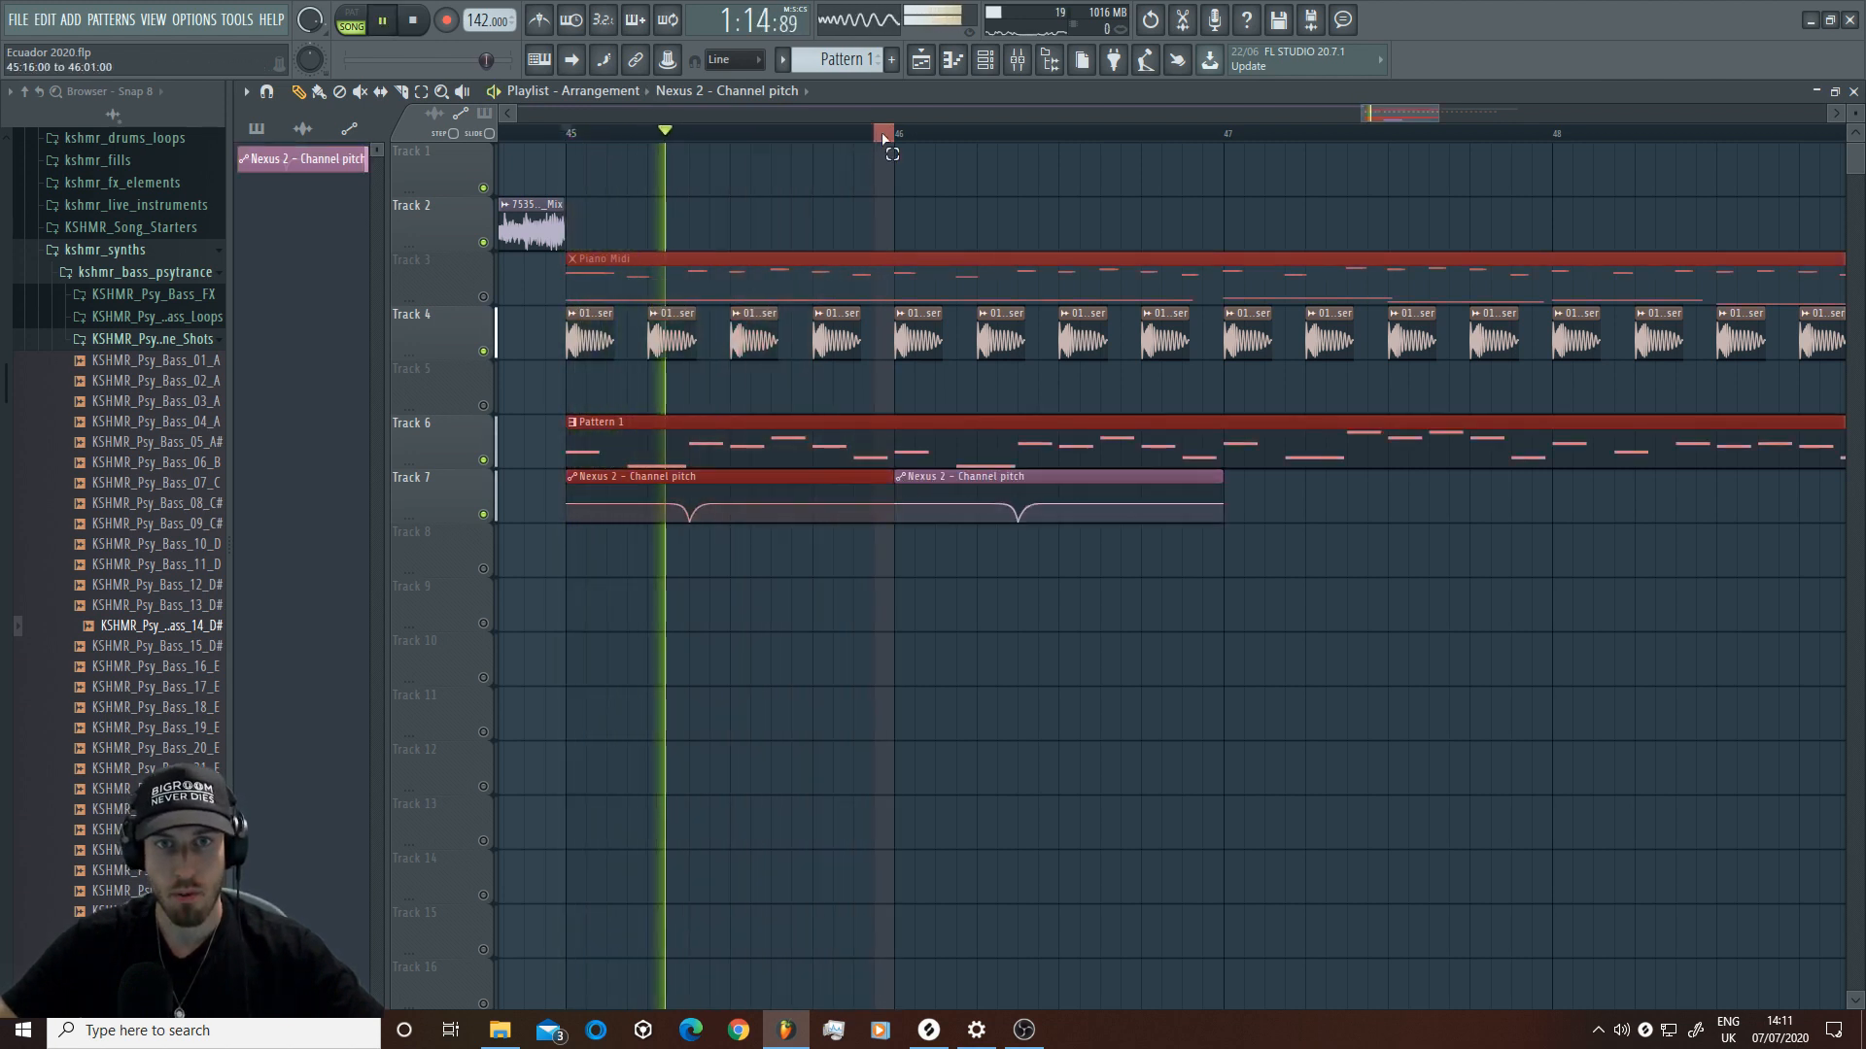
ctrl+click(884, 139)
click(319, 94)
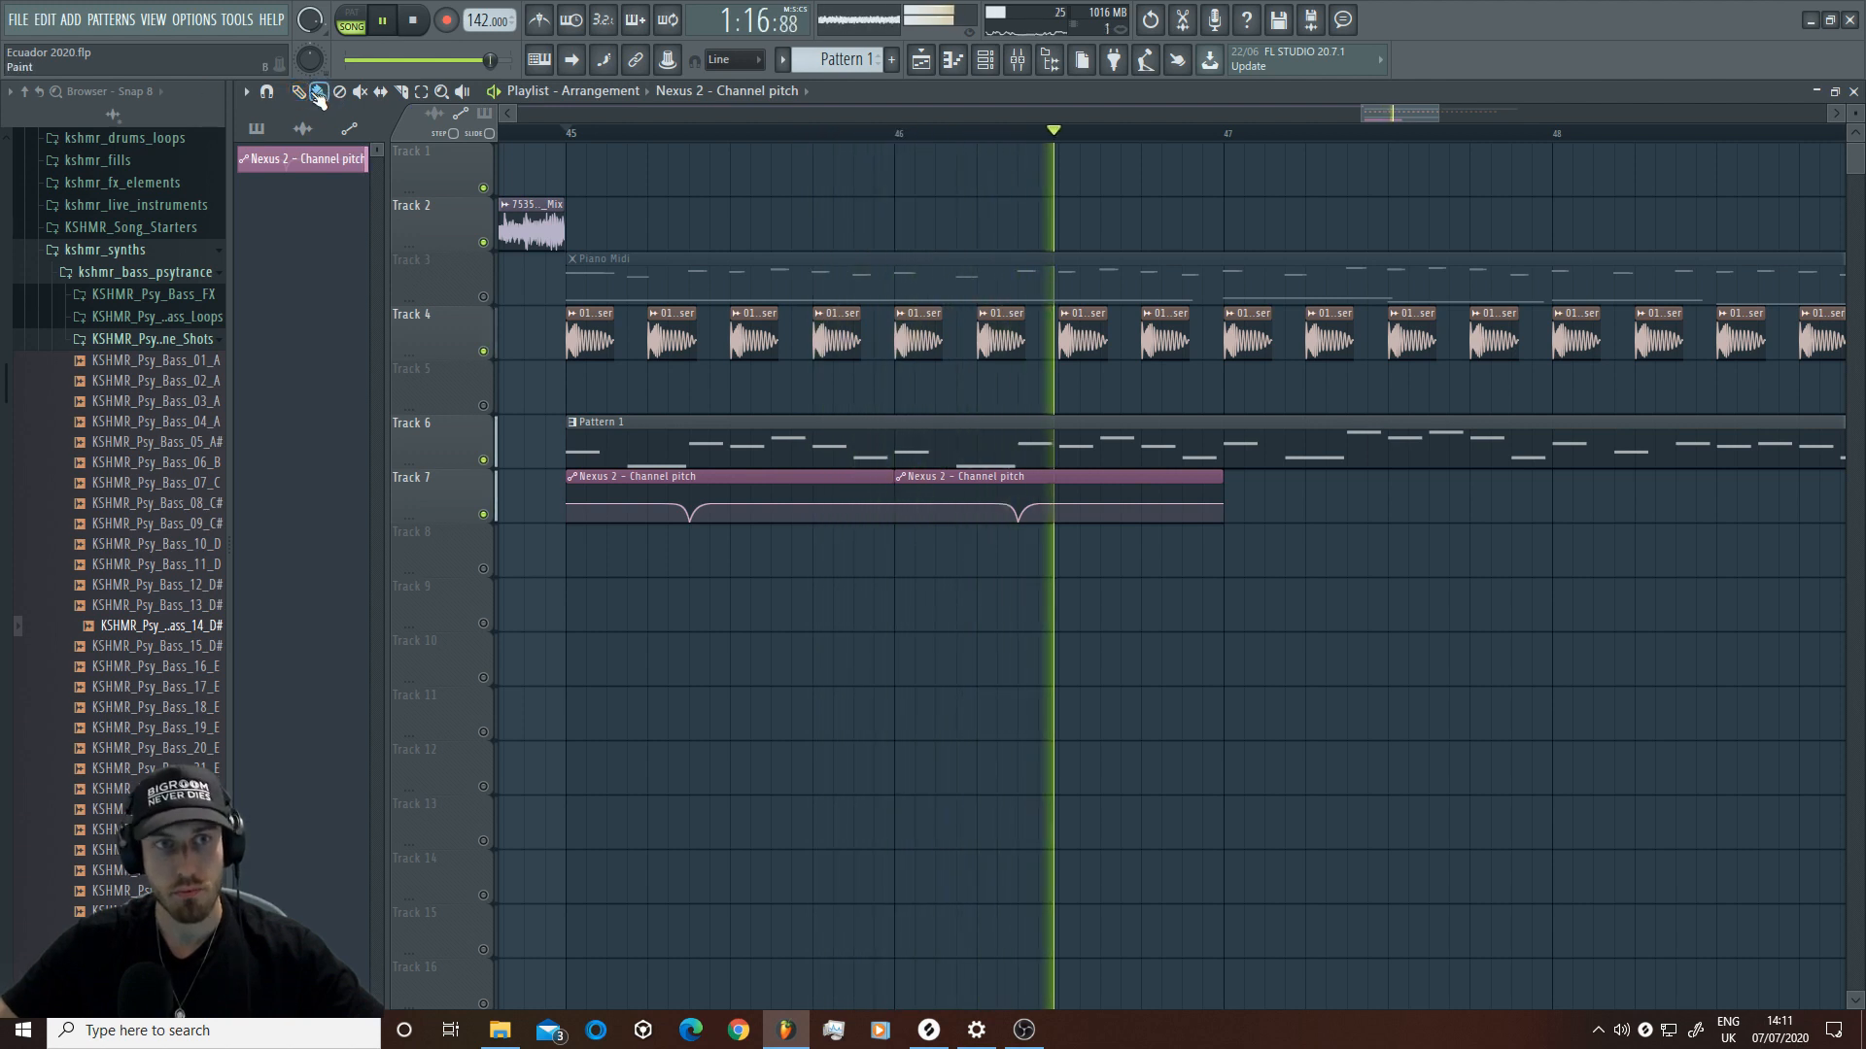
drag(1232, 495, 1604, 515)
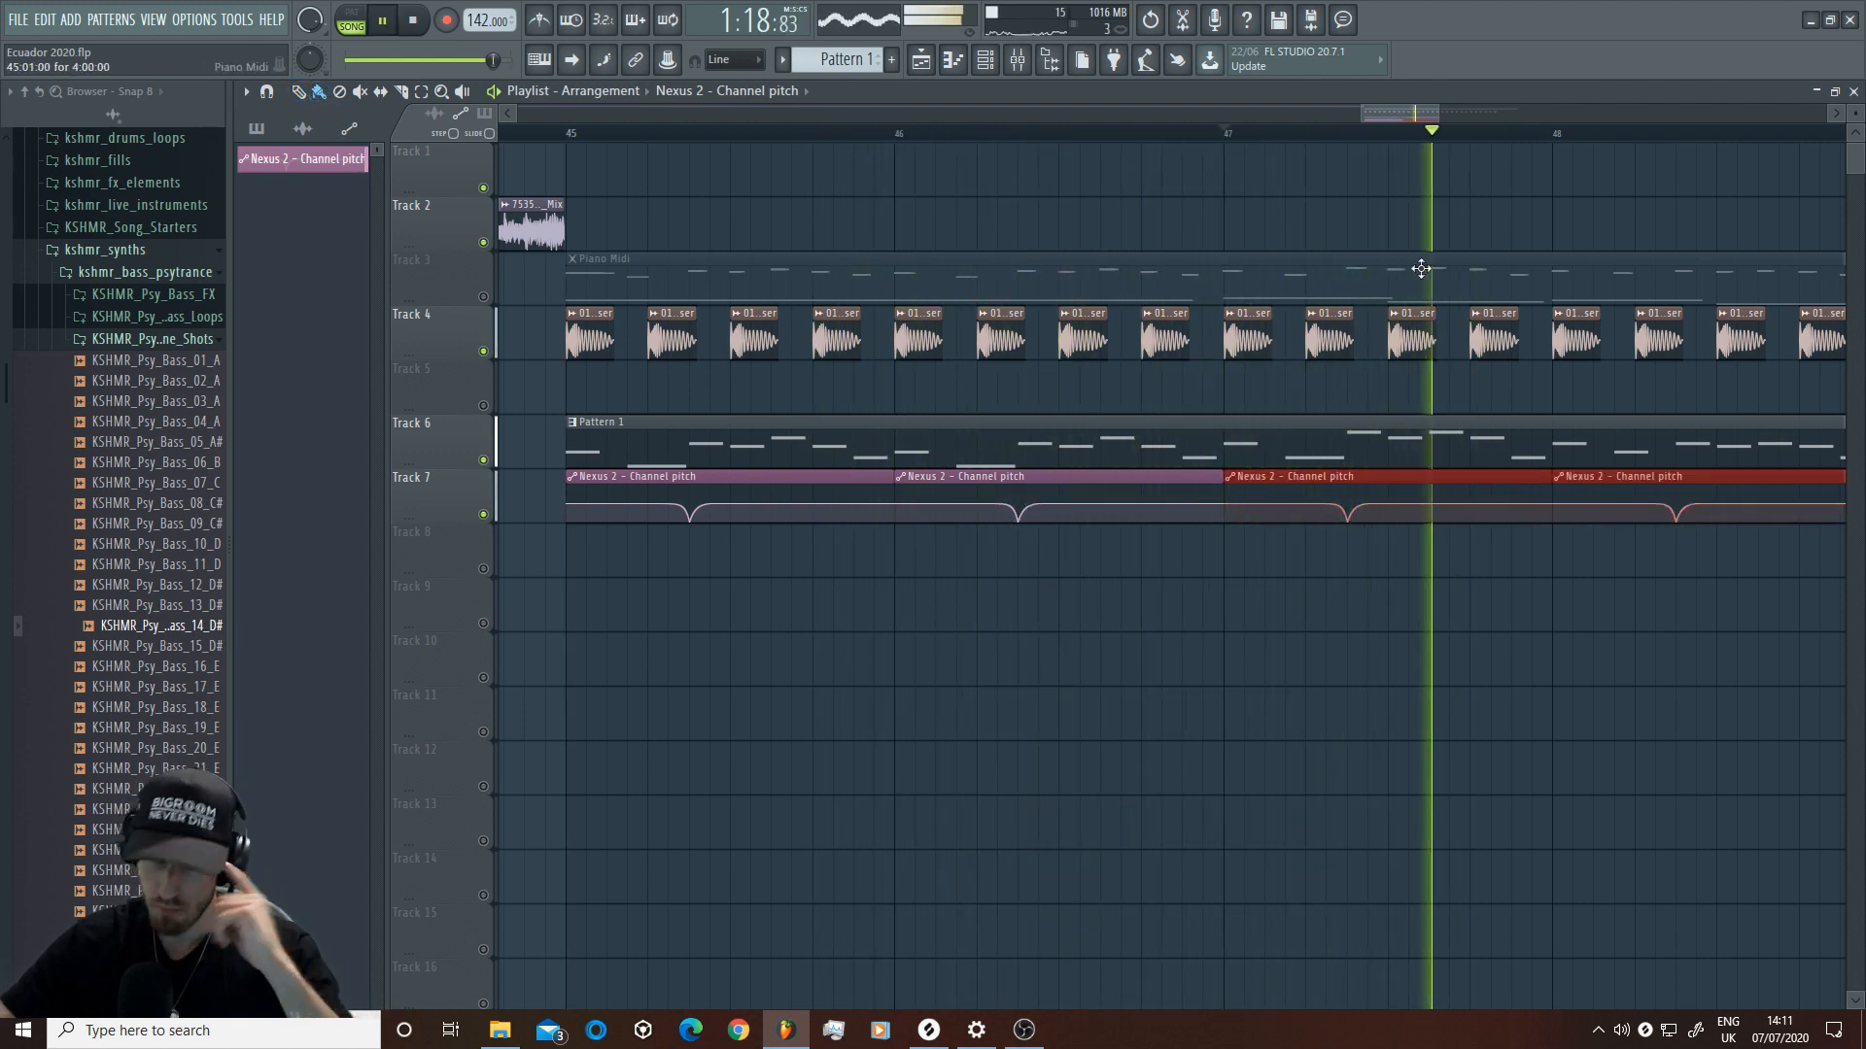
Step: Reopen Pattern 1's melody, lengthen the D#5 note in bar 4 to match the other long notes, and play it
drag(1438, 113, 1488, 113)
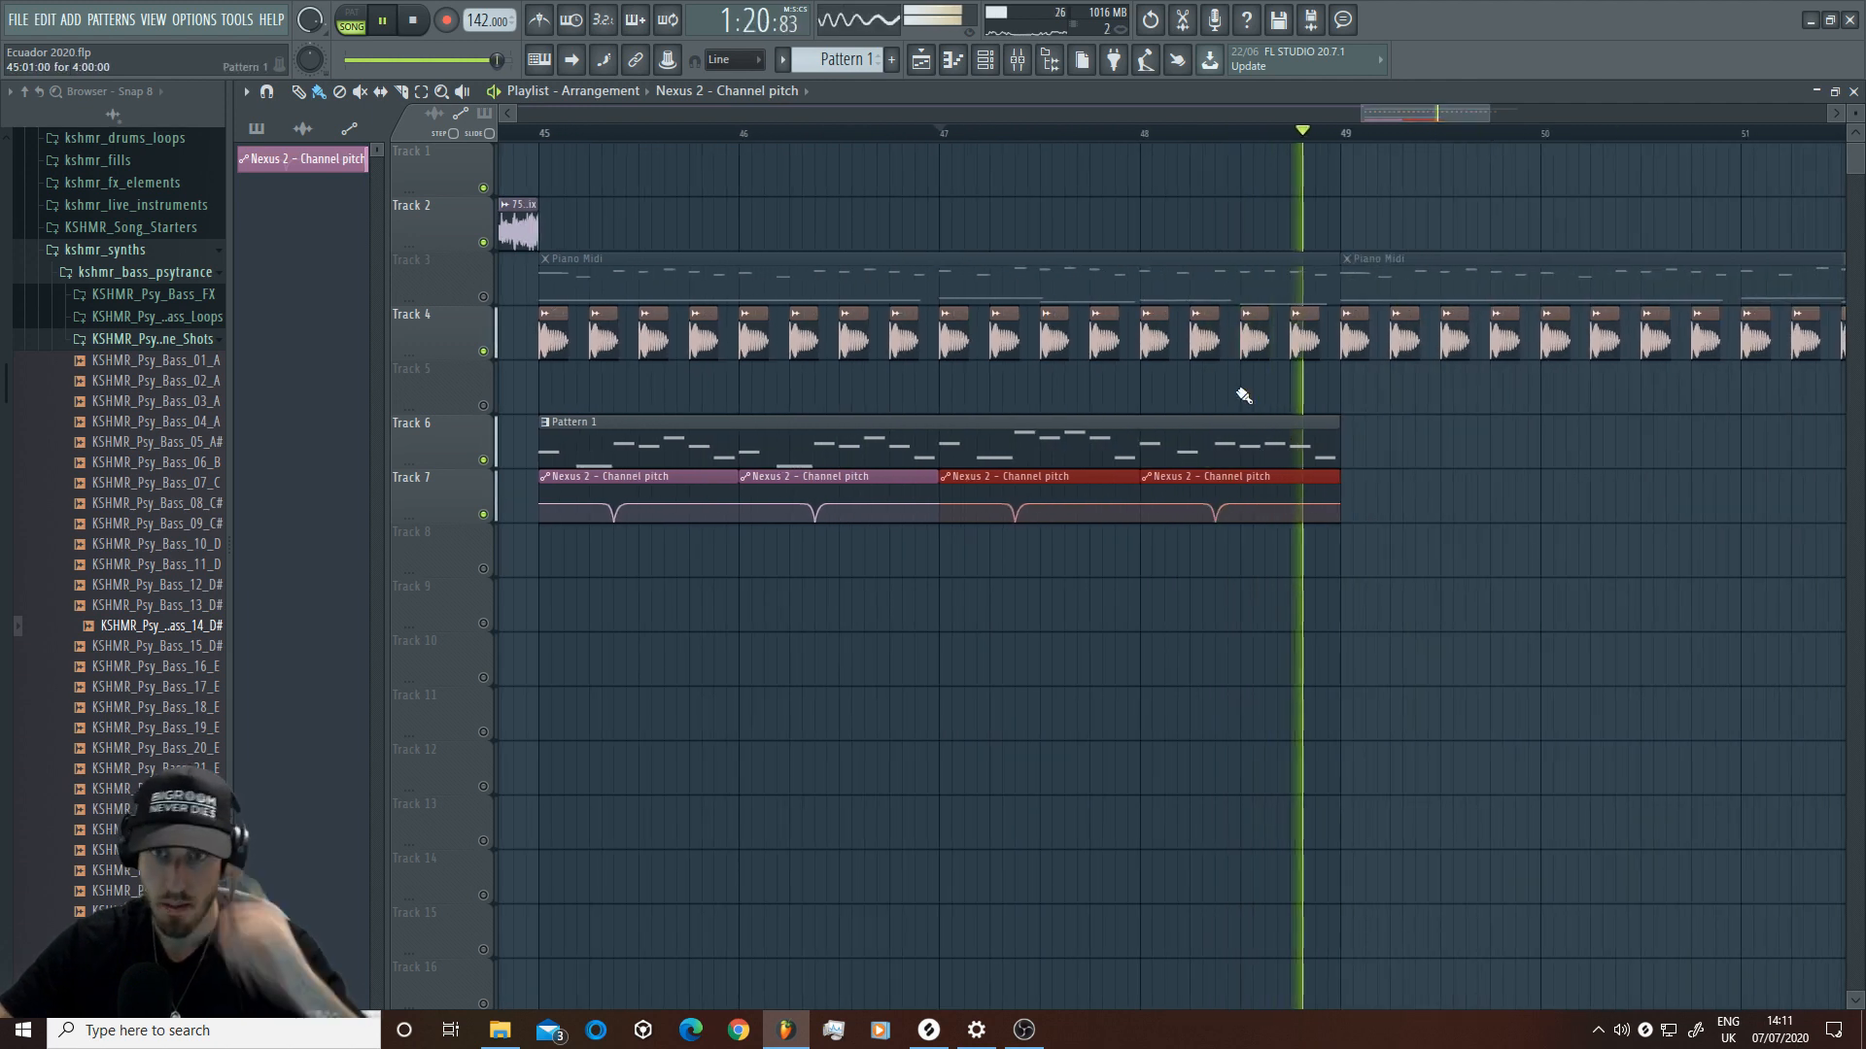
click(1129, 134)
key(space)
double_click(1209, 425)
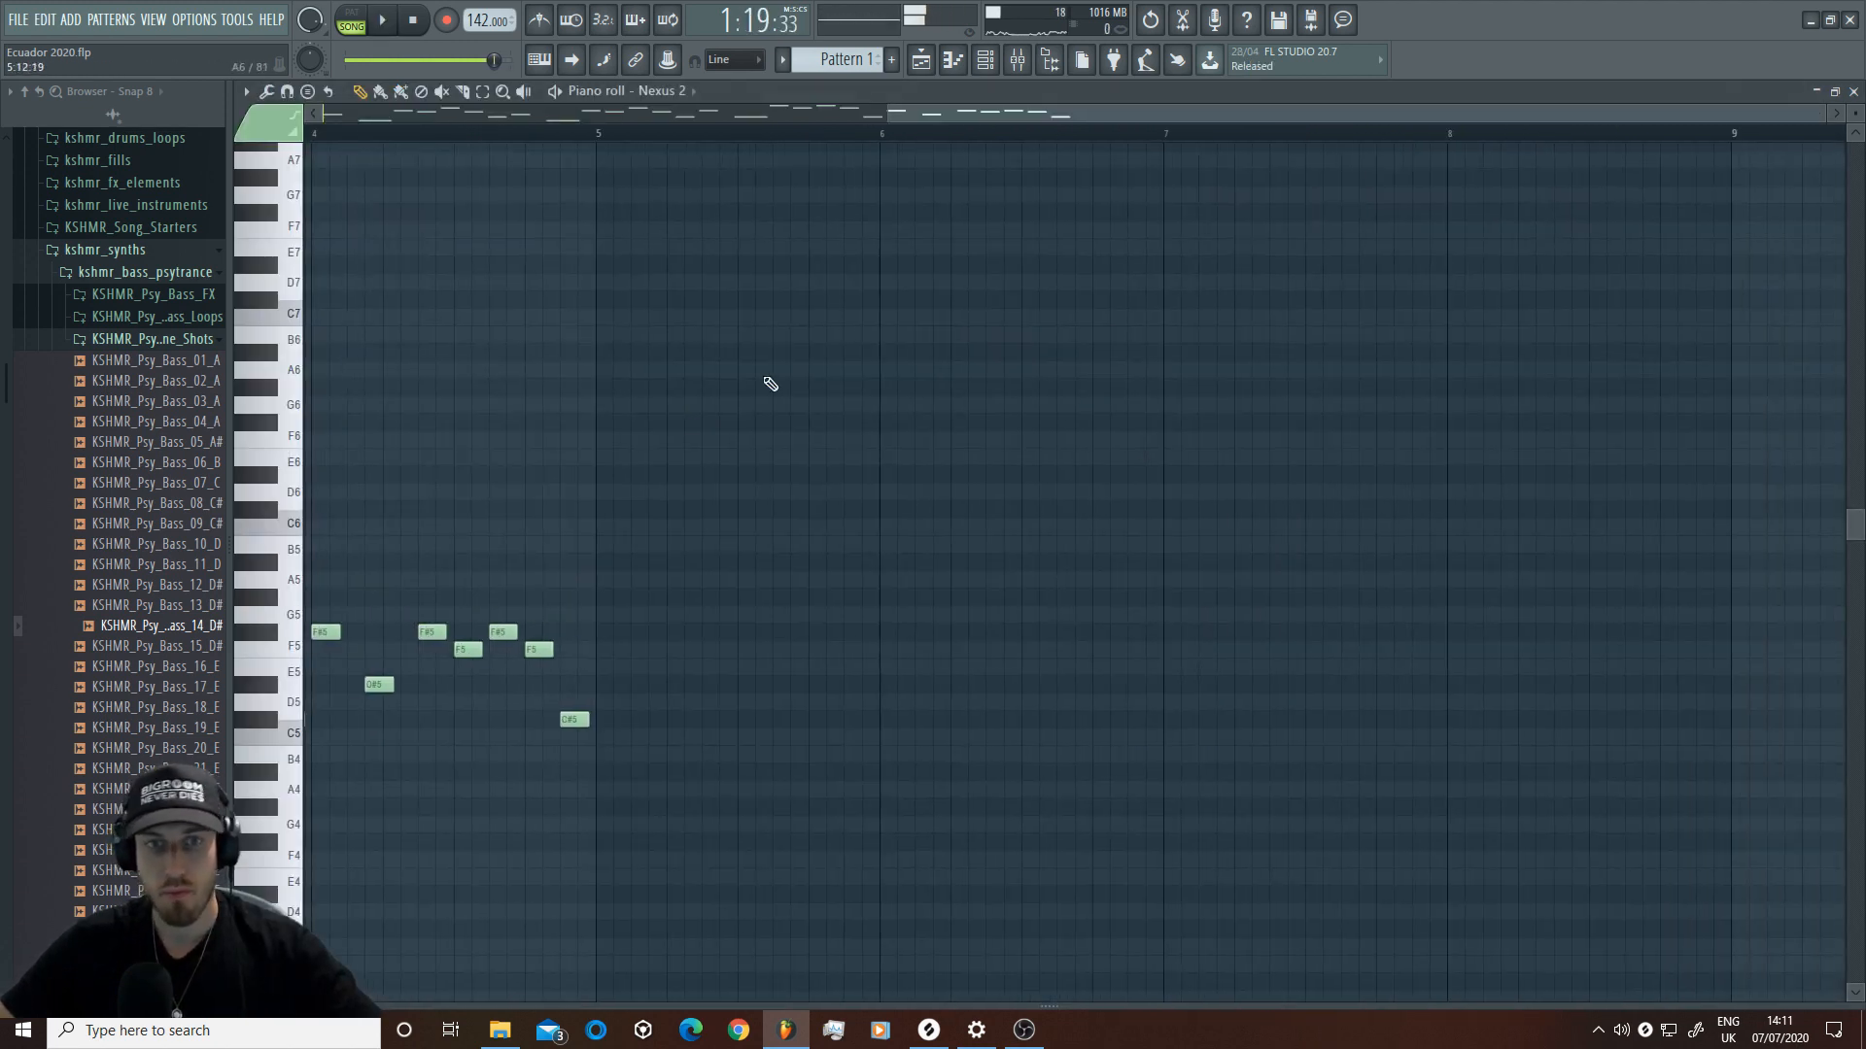
drag(891, 115, 21, 215)
key(space)
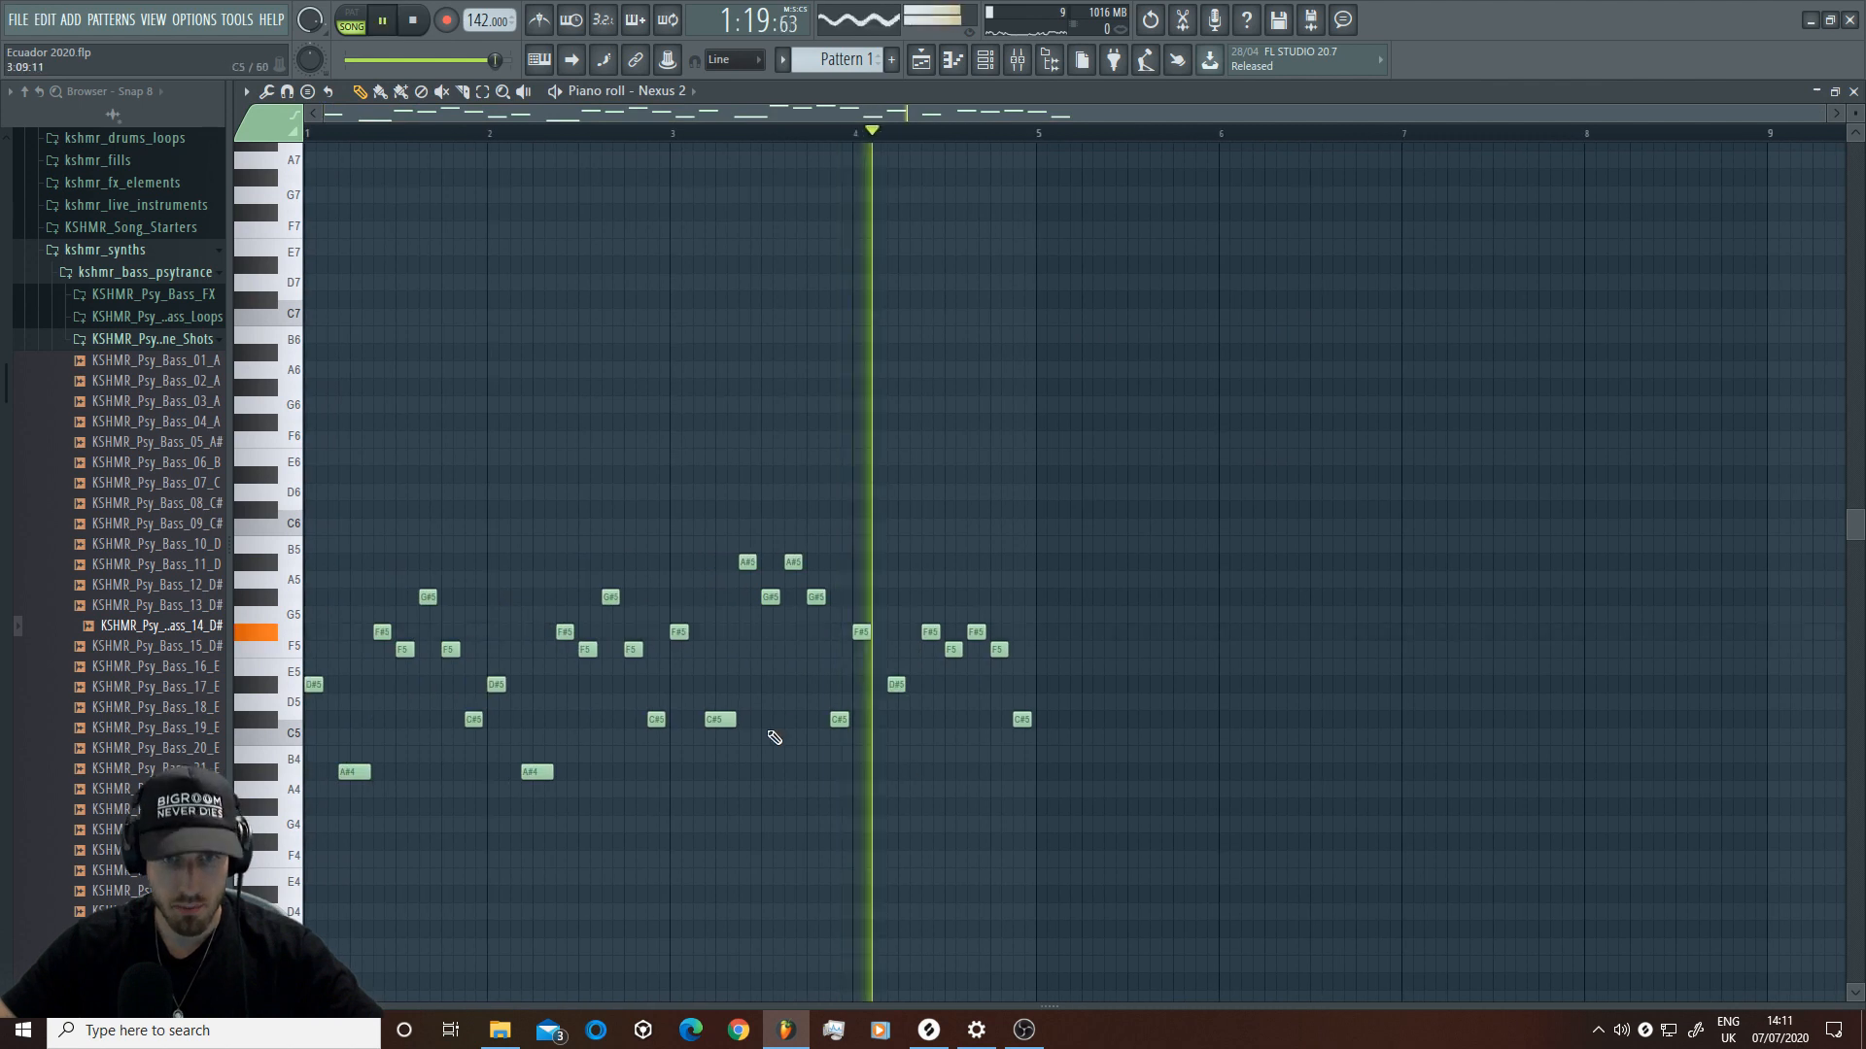
key(space)
drag(898, 684, 919, 685)
key(space)
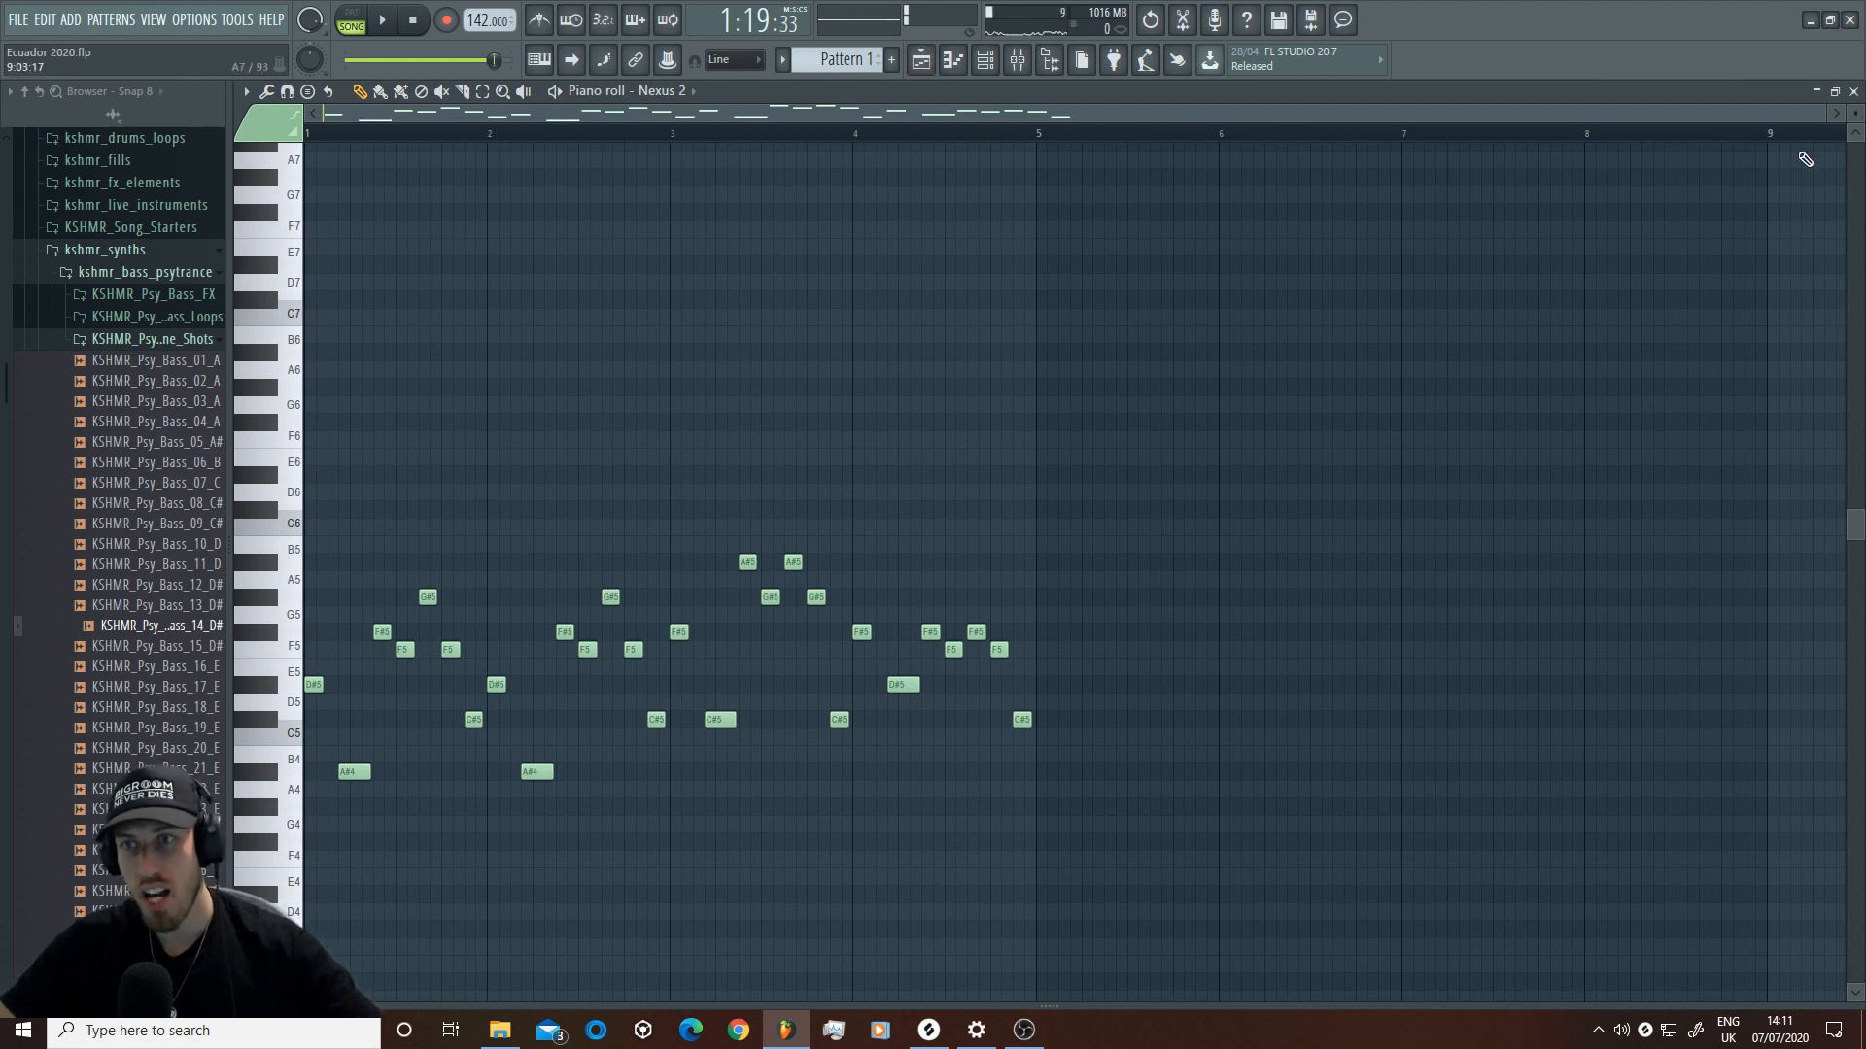
Step: Set snapping to (none), shorten the F#5 note at 4:07:00 to 0:00:09, and play the passage
drag(1824, 119, 1329, 136)
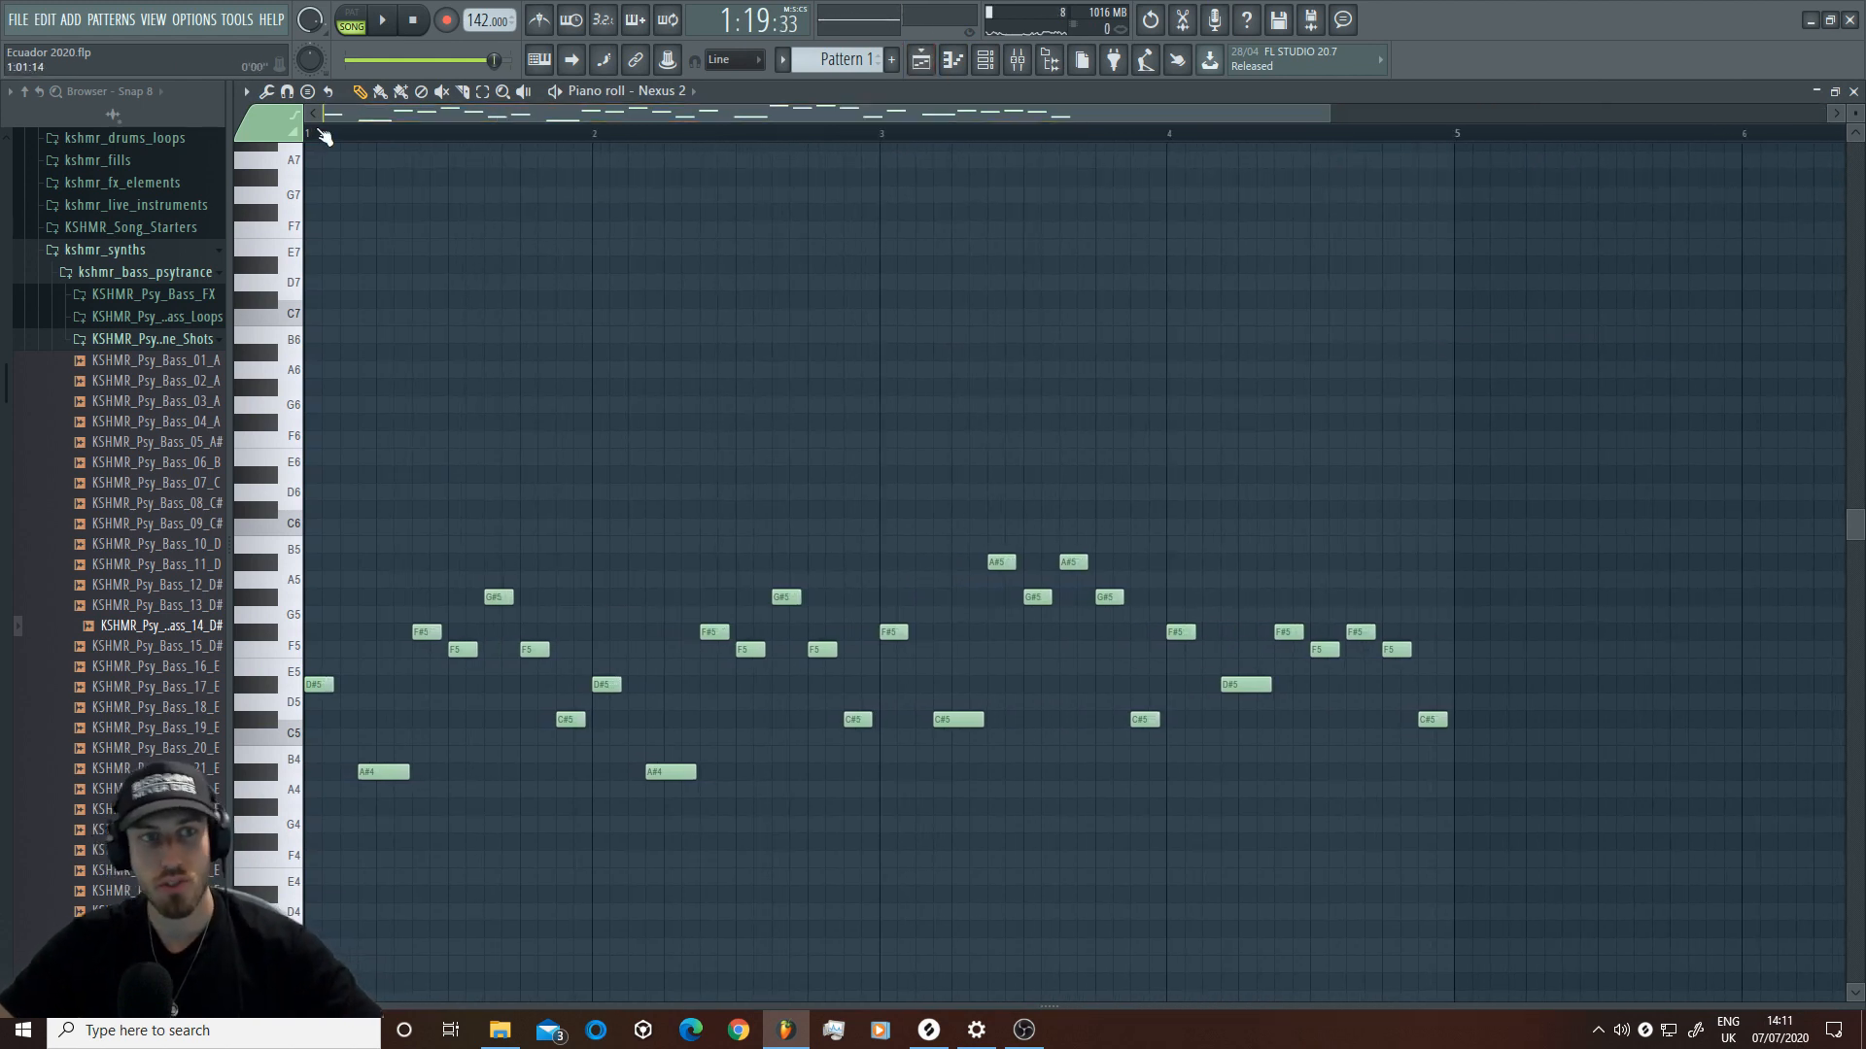
drag(329, 117, 685, 117)
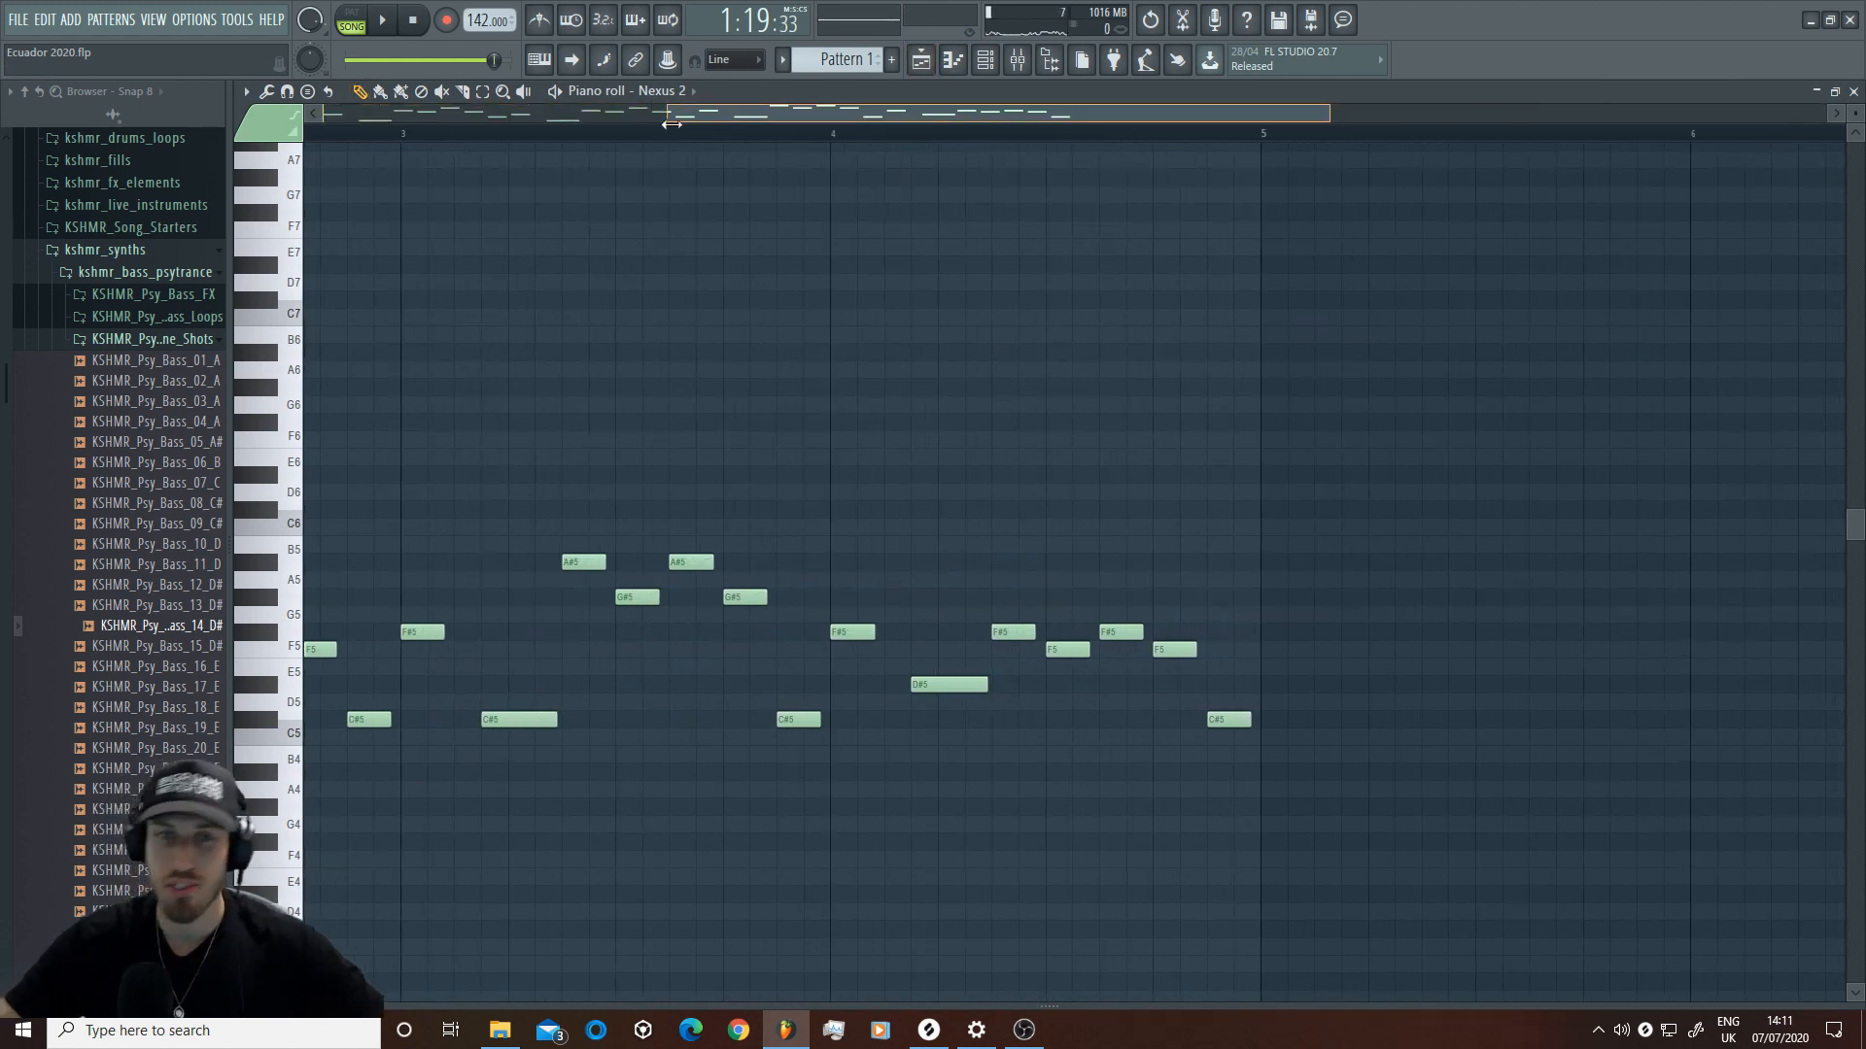
click(744, 61)
click(725, 126)
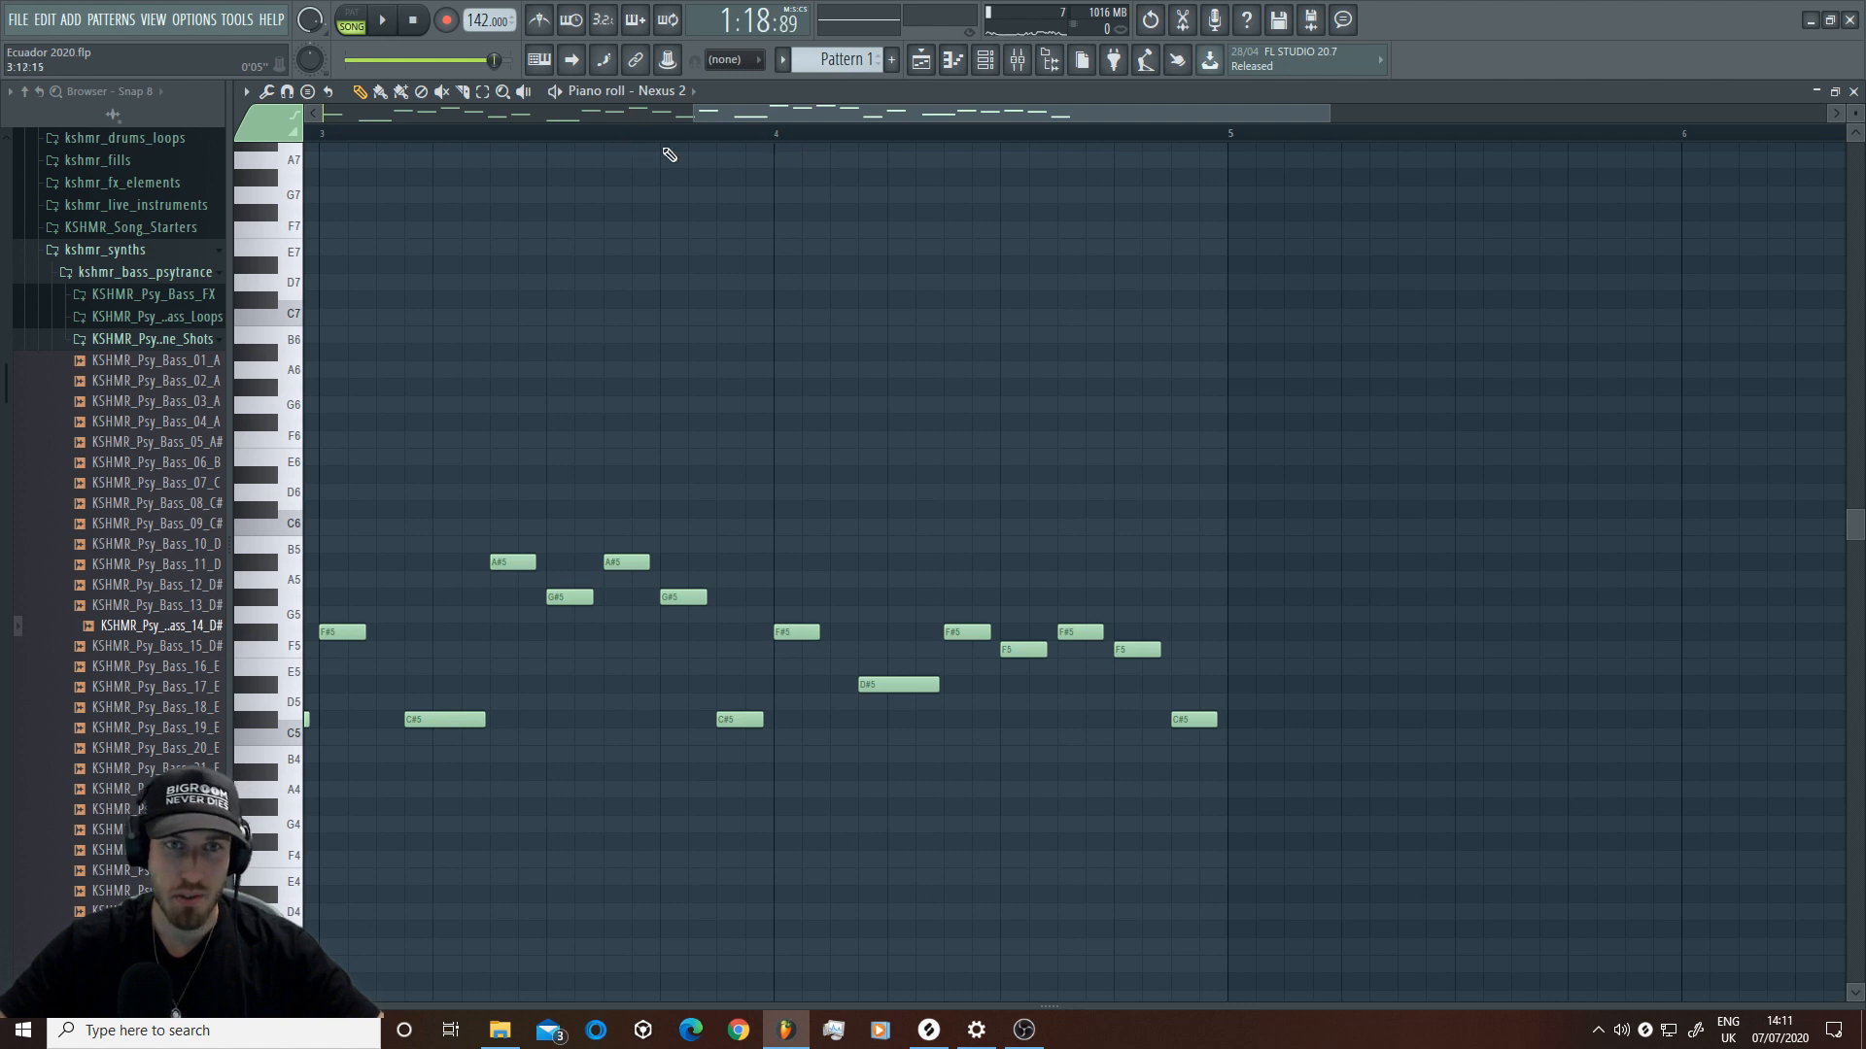
key(space)
key(space)
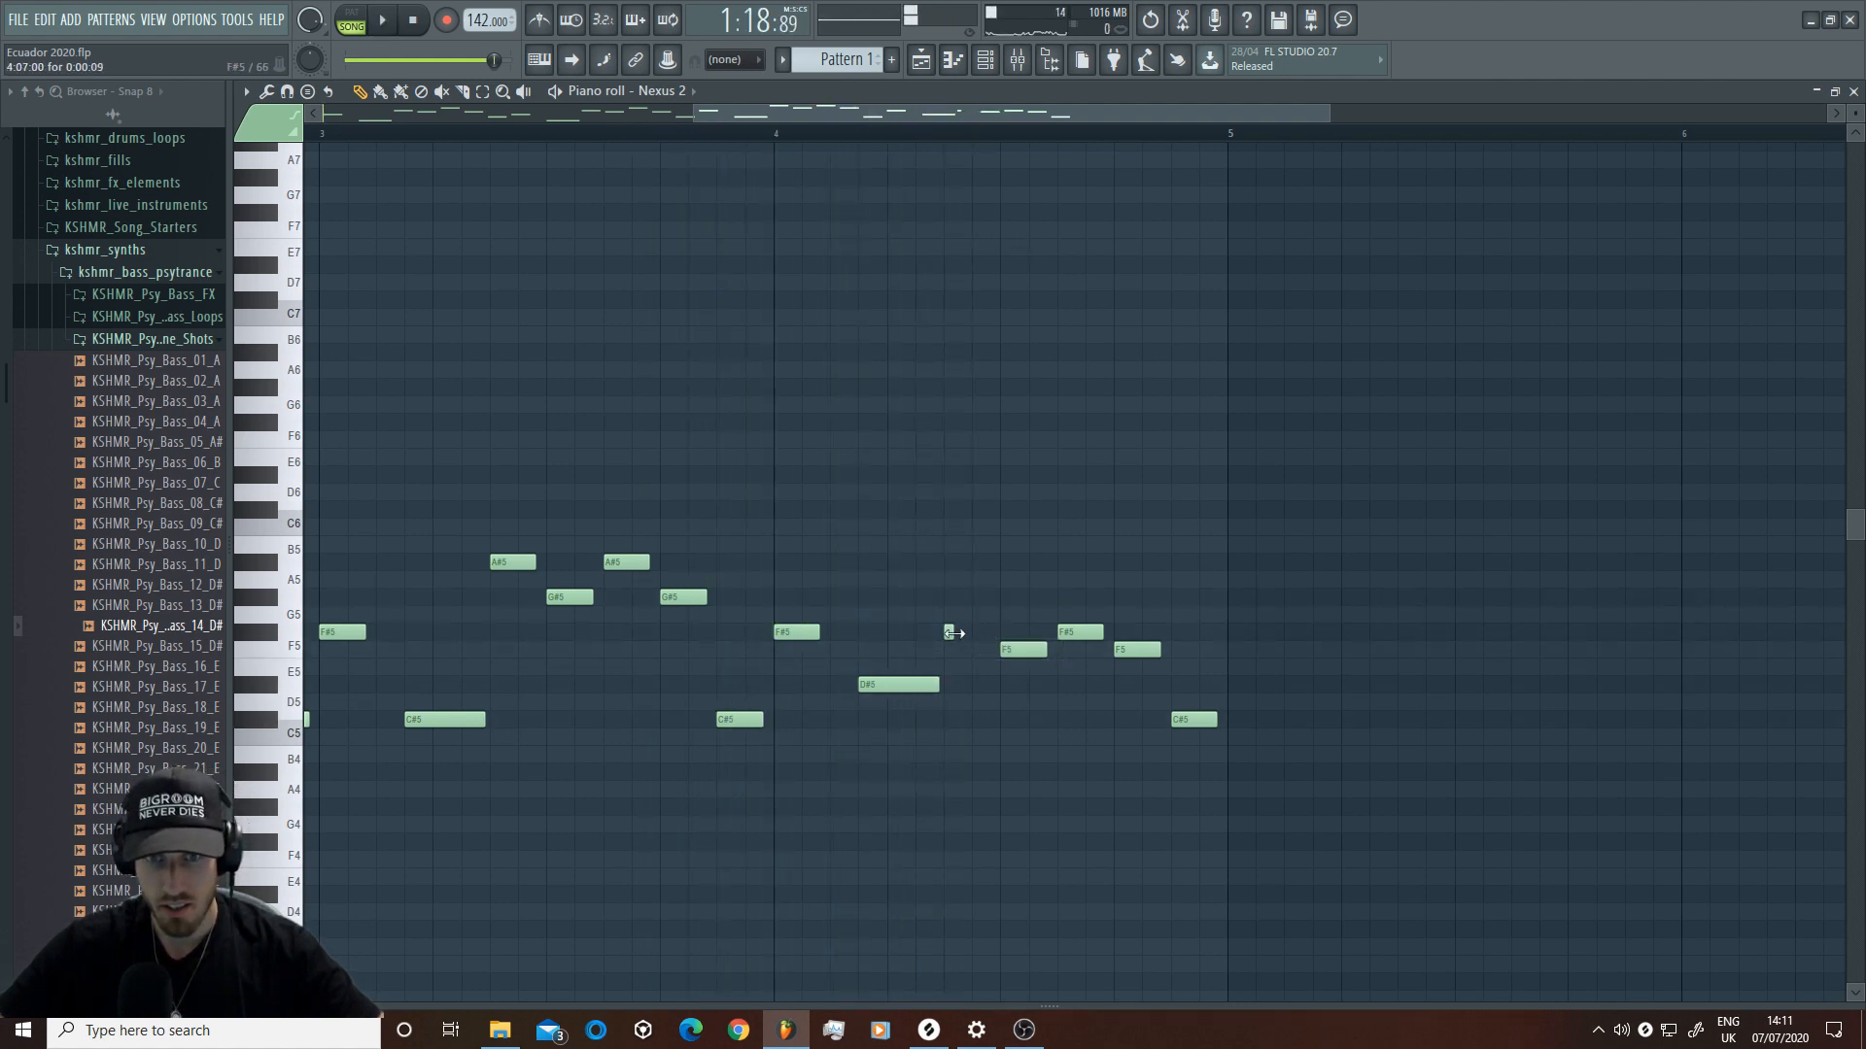
key(space)
Step: Set snapping back to Line, play the passage, and add an equally short F#5 note at 4:08:00
click(735, 61)
click(737, 77)
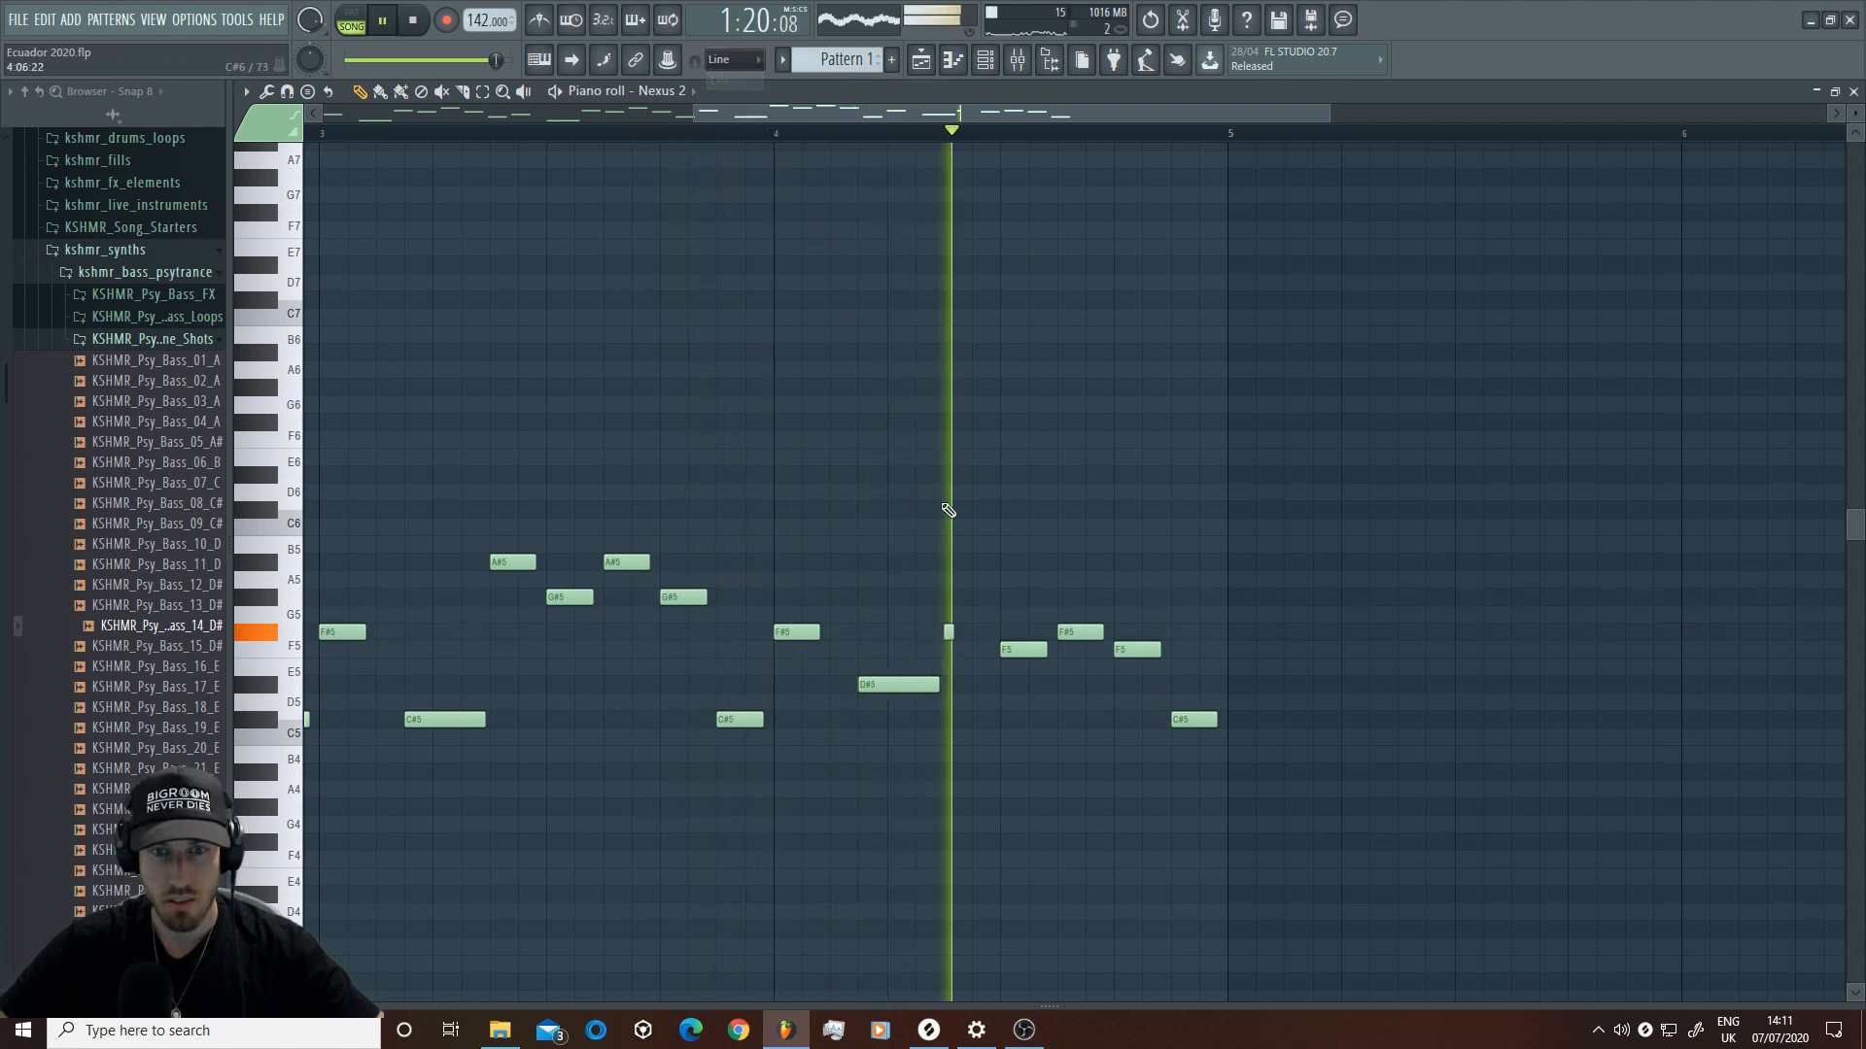
key(space)
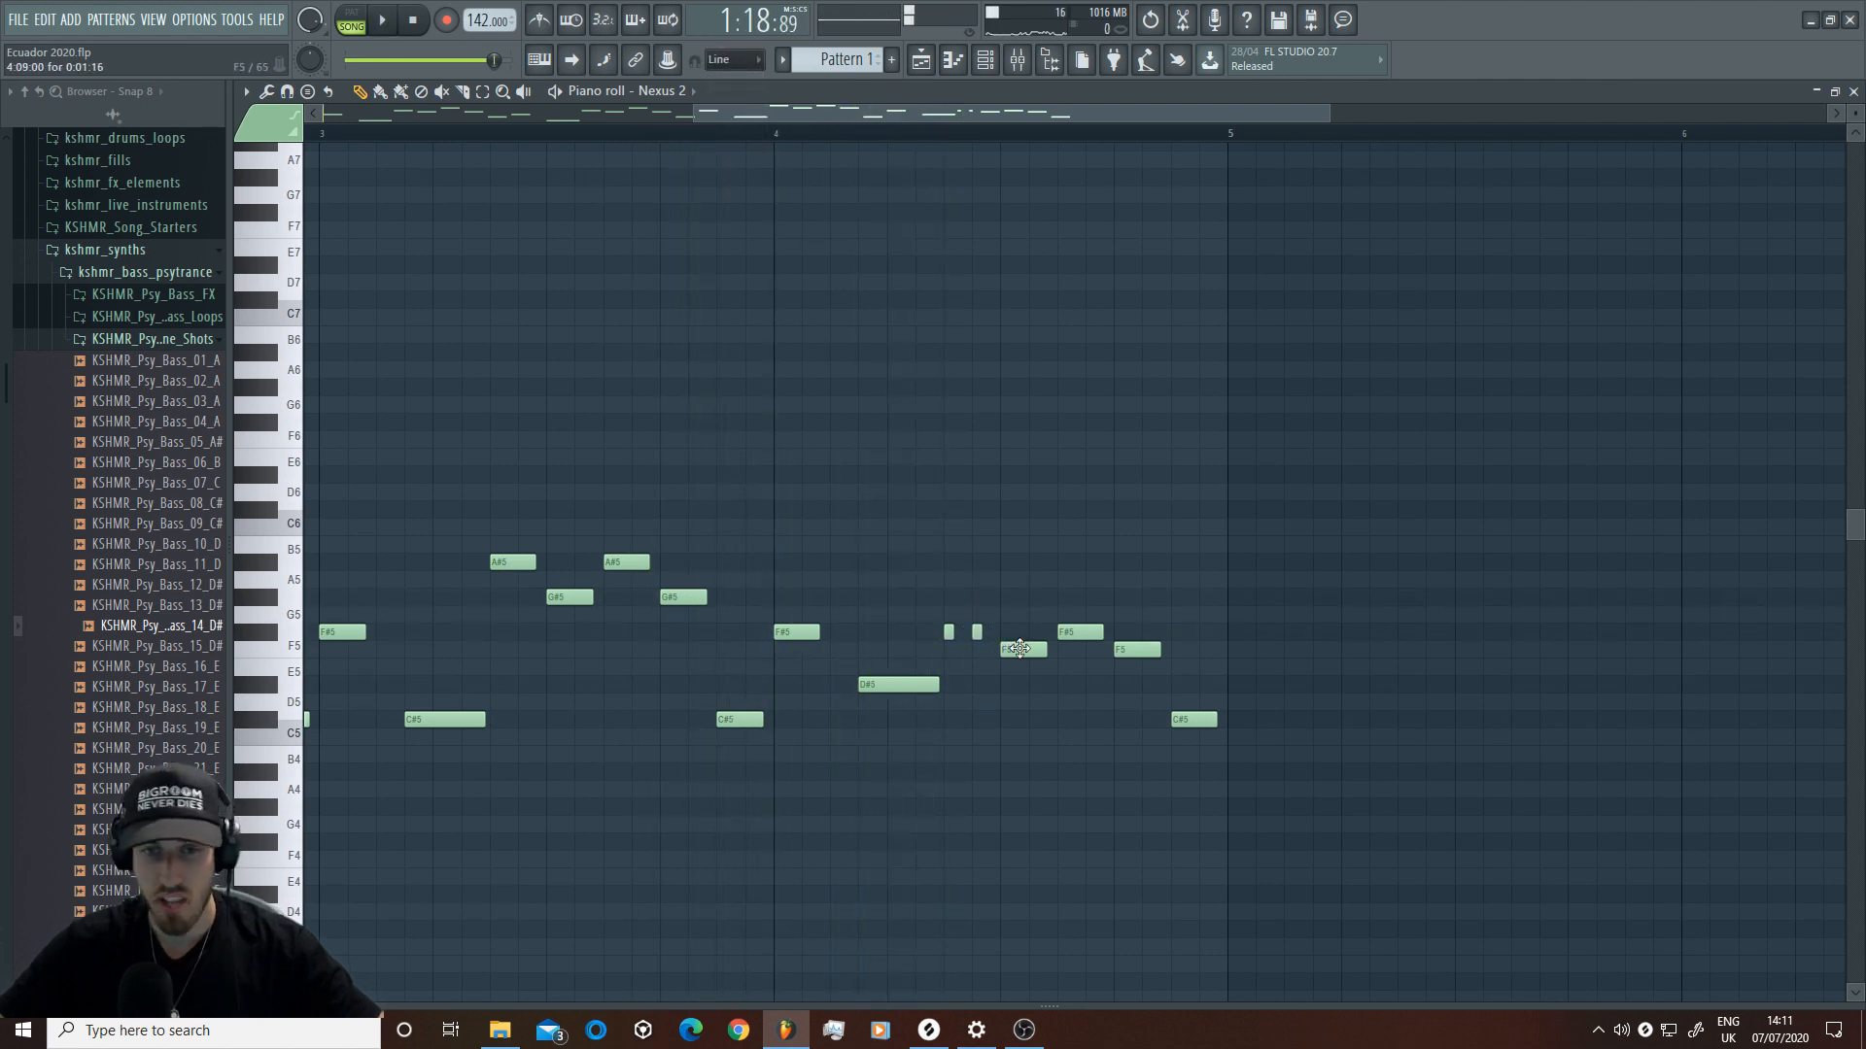
Step: Play the passage and replace the F#5 at 4:11:00 and the F5 at 4:13:00 each with a pair of short notes
key(space)
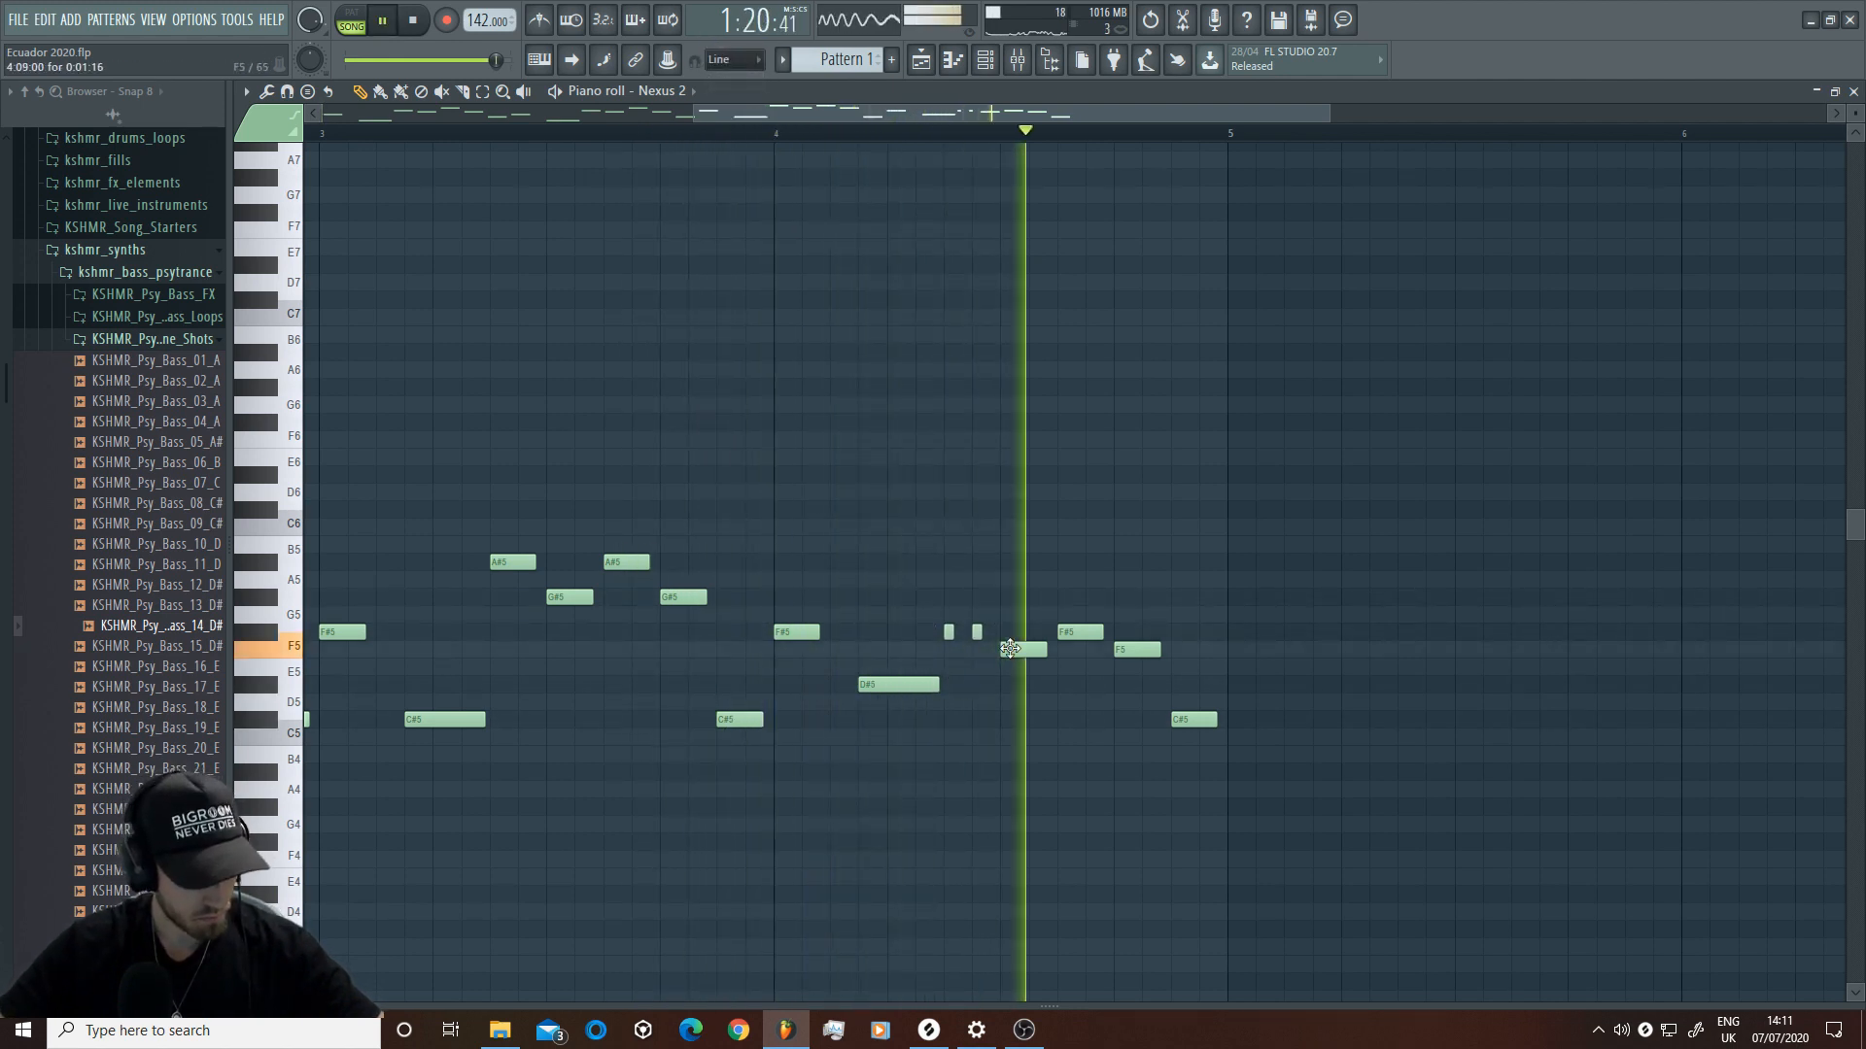
key(space)
key(space)
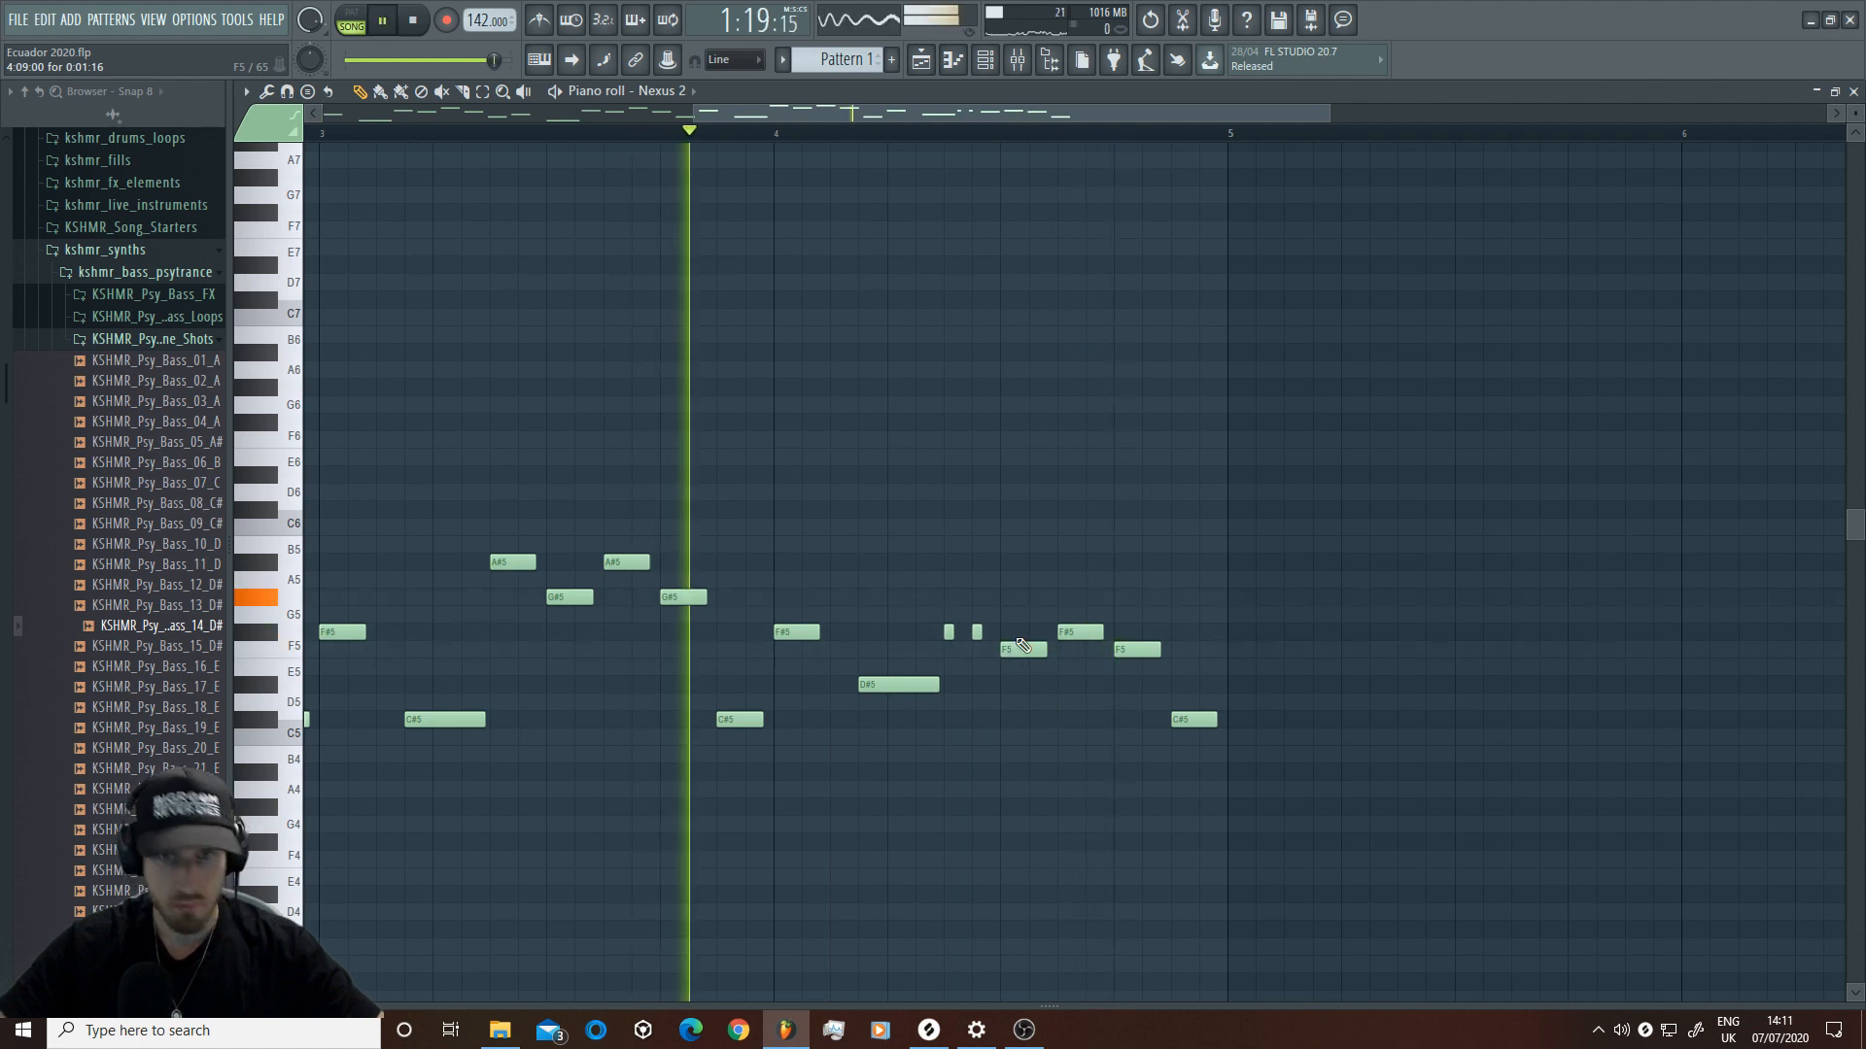
key(space)
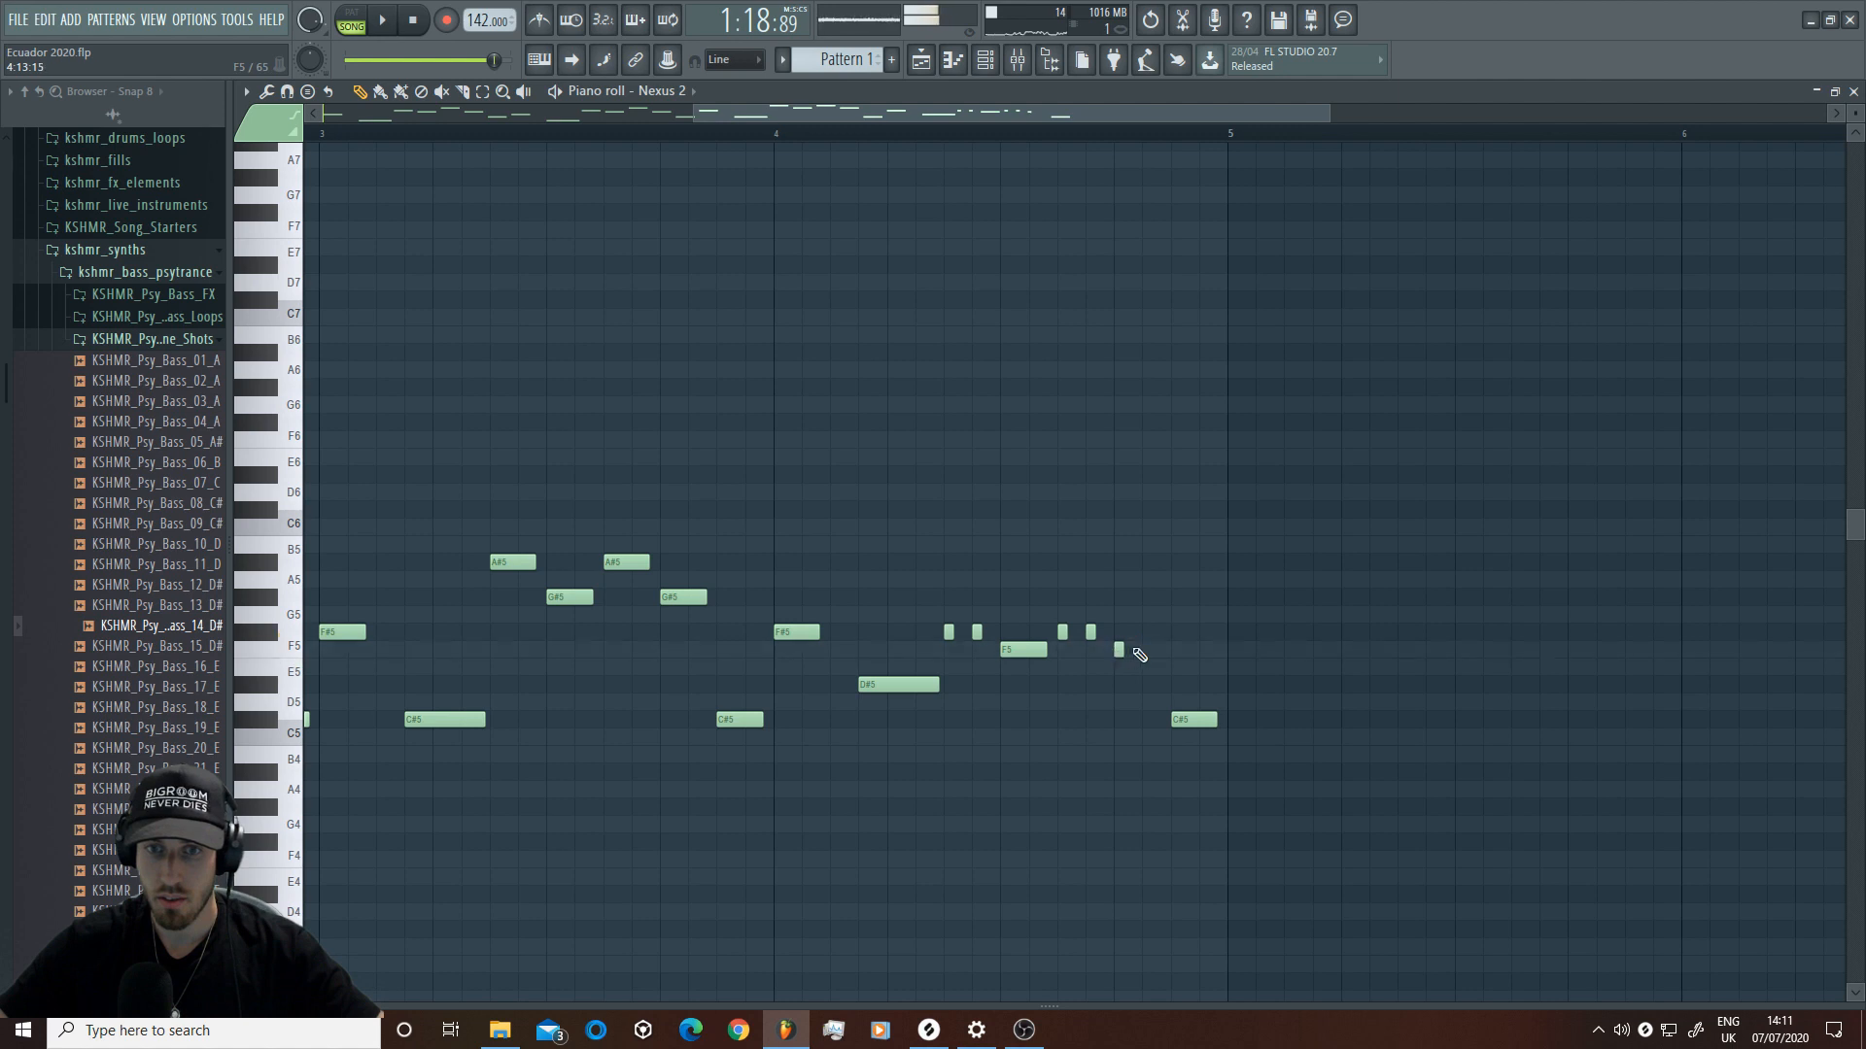
key(space)
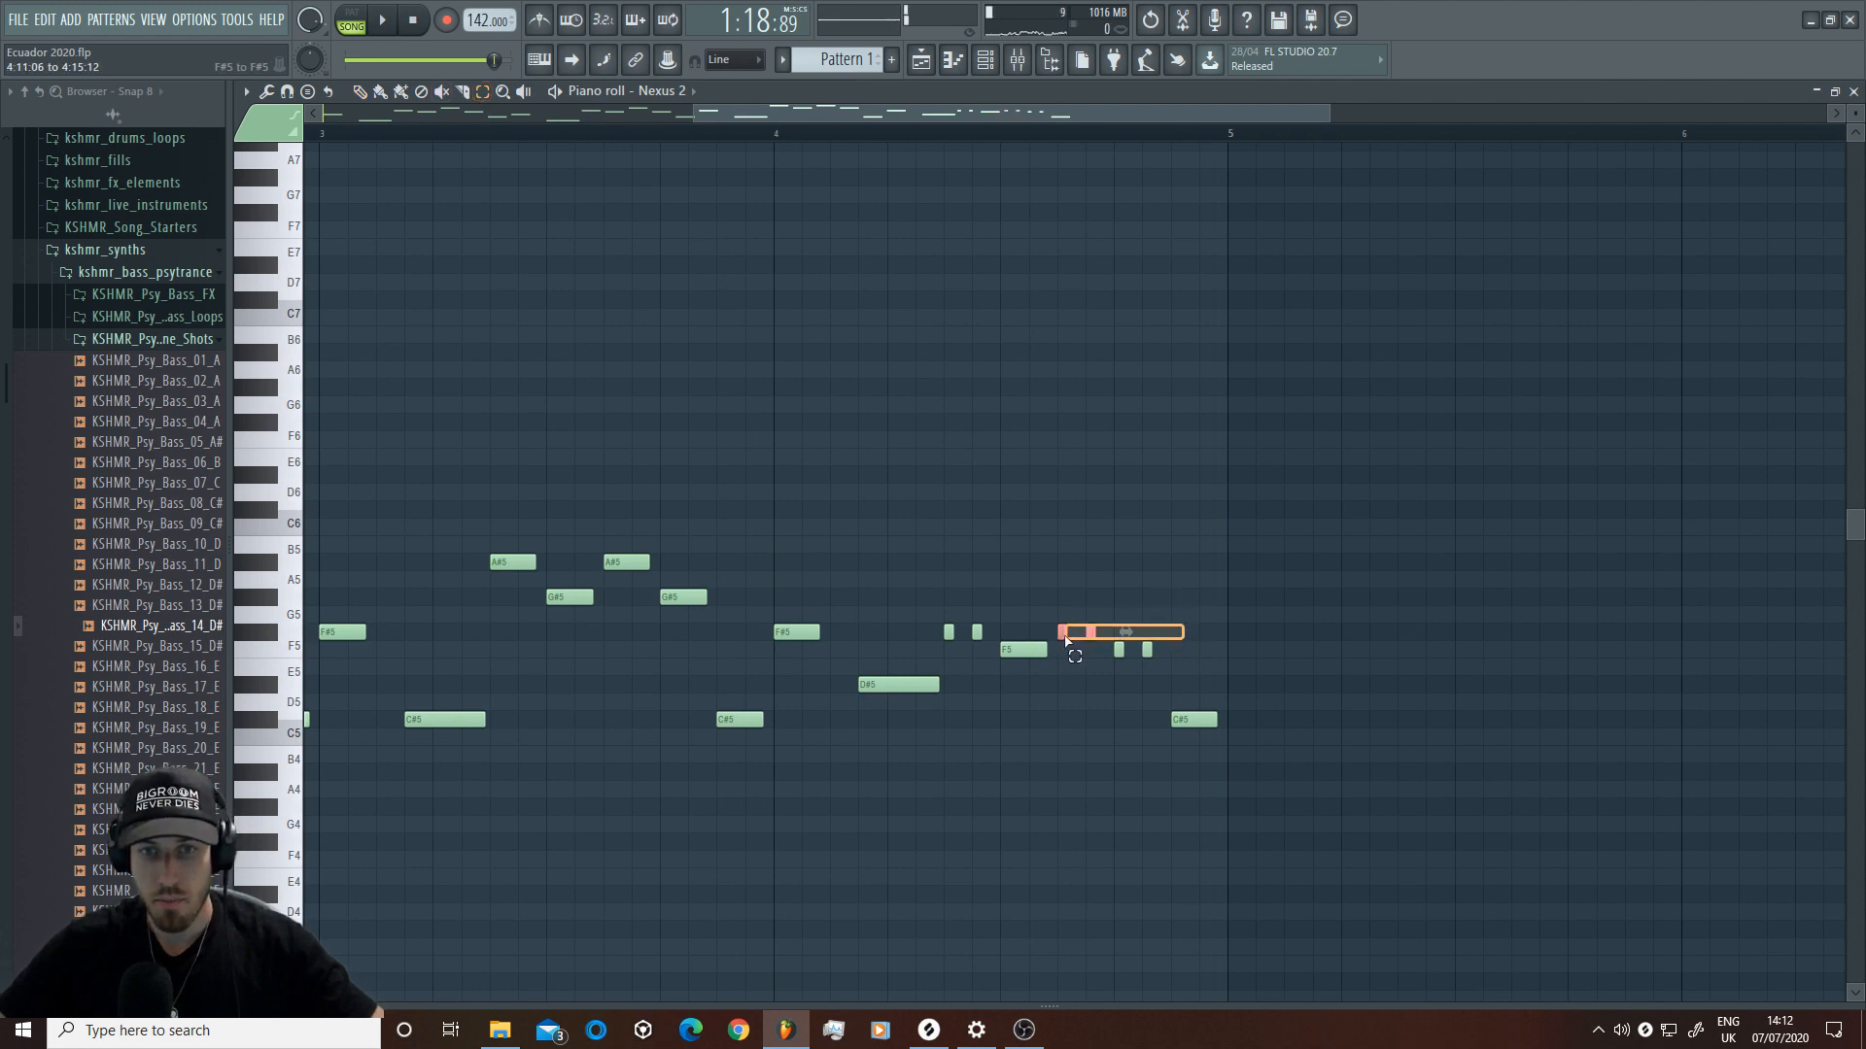
Step: With snapping at (none), trim the six selected short F#5 and F5 notes in bar 4 to 0:00:08, play them, and restore Line snapping
click(729, 59)
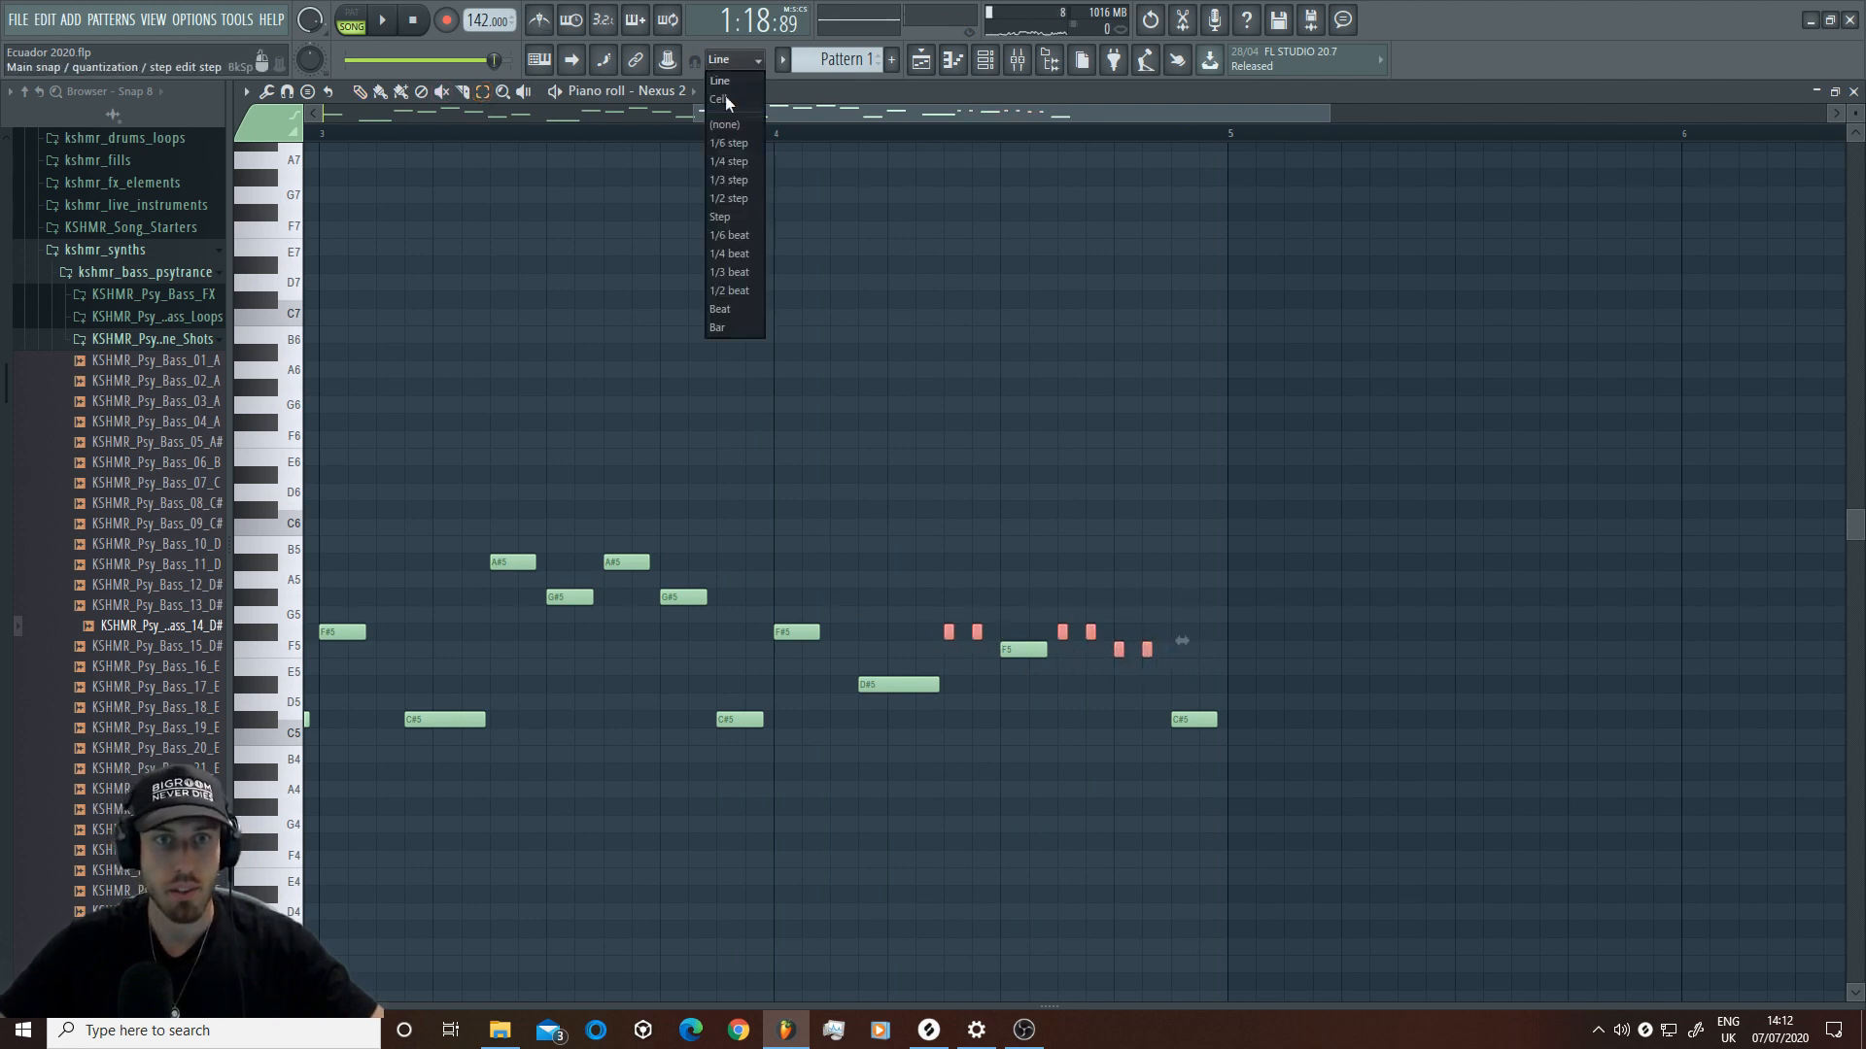
click(734, 129)
key(space)
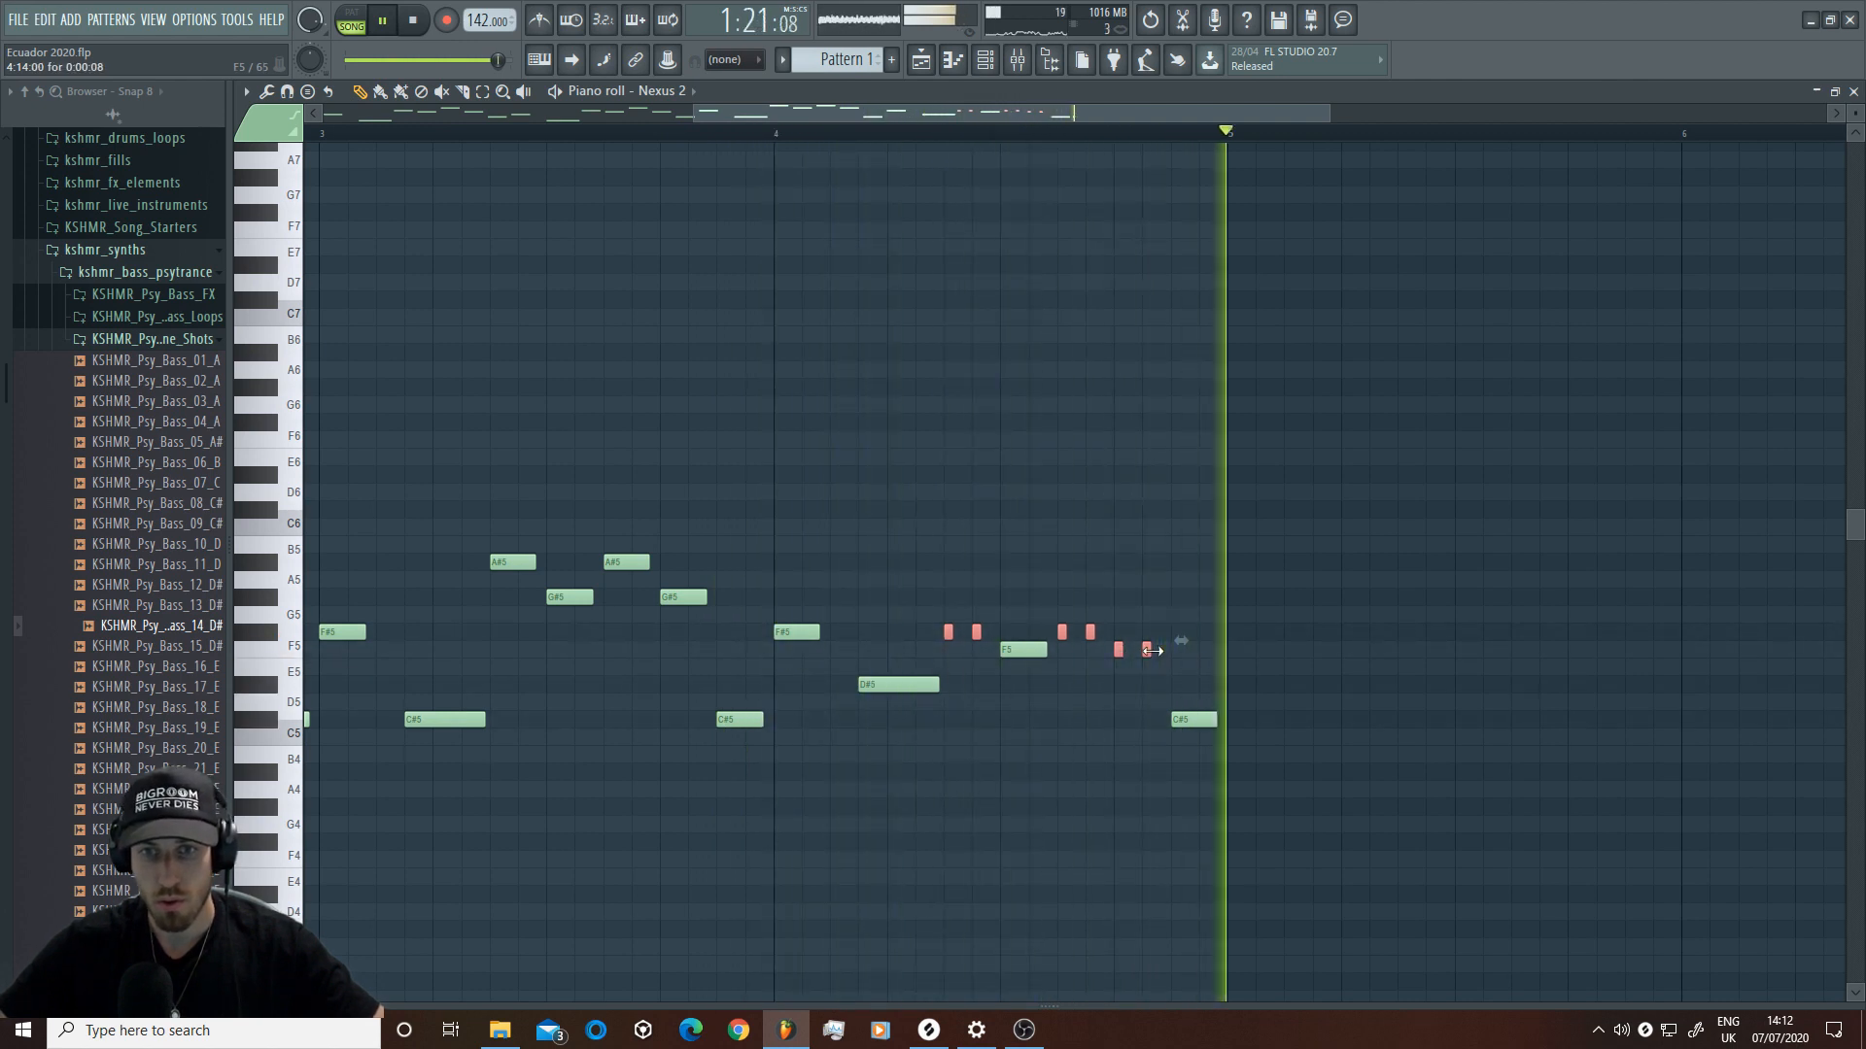
click(737, 68)
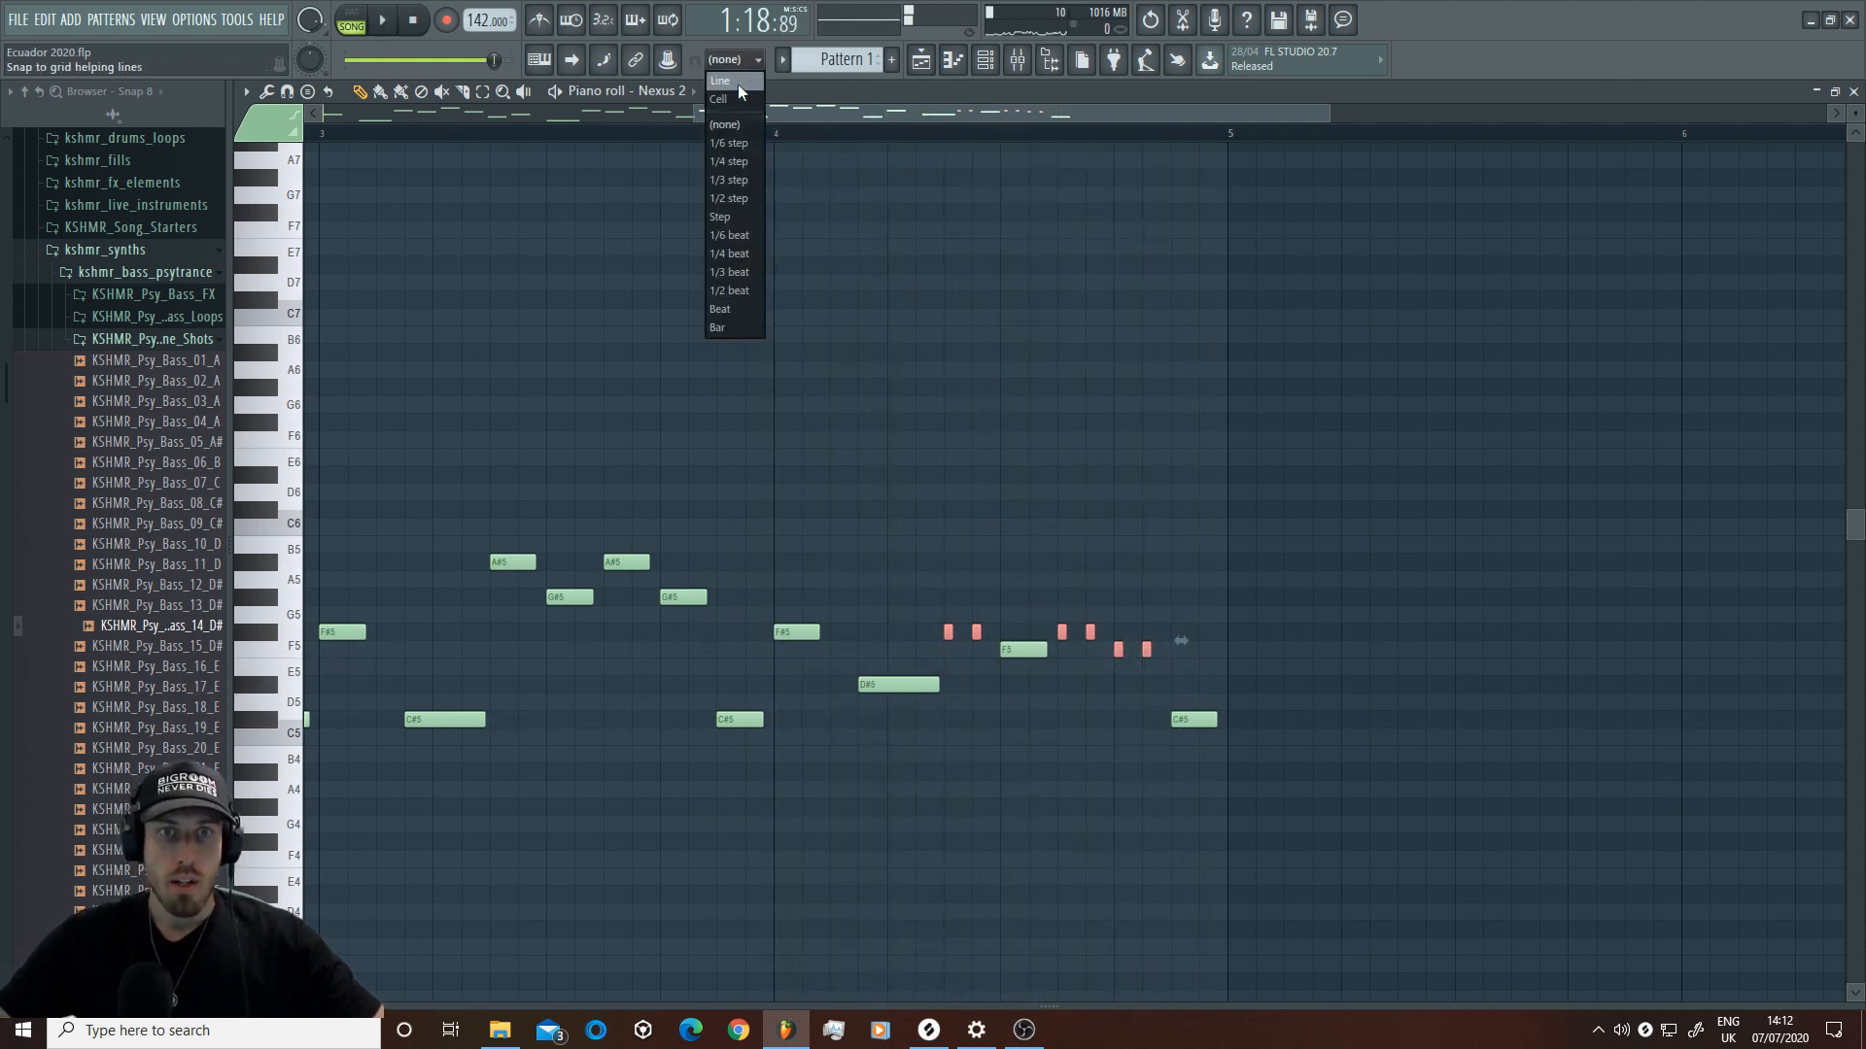
click(737, 85)
Step: Select the whole four-bar melody, shorten all its notes slightly with snapping at (none), play it, and set snapping back to Line
drag(695, 114, 326, 116)
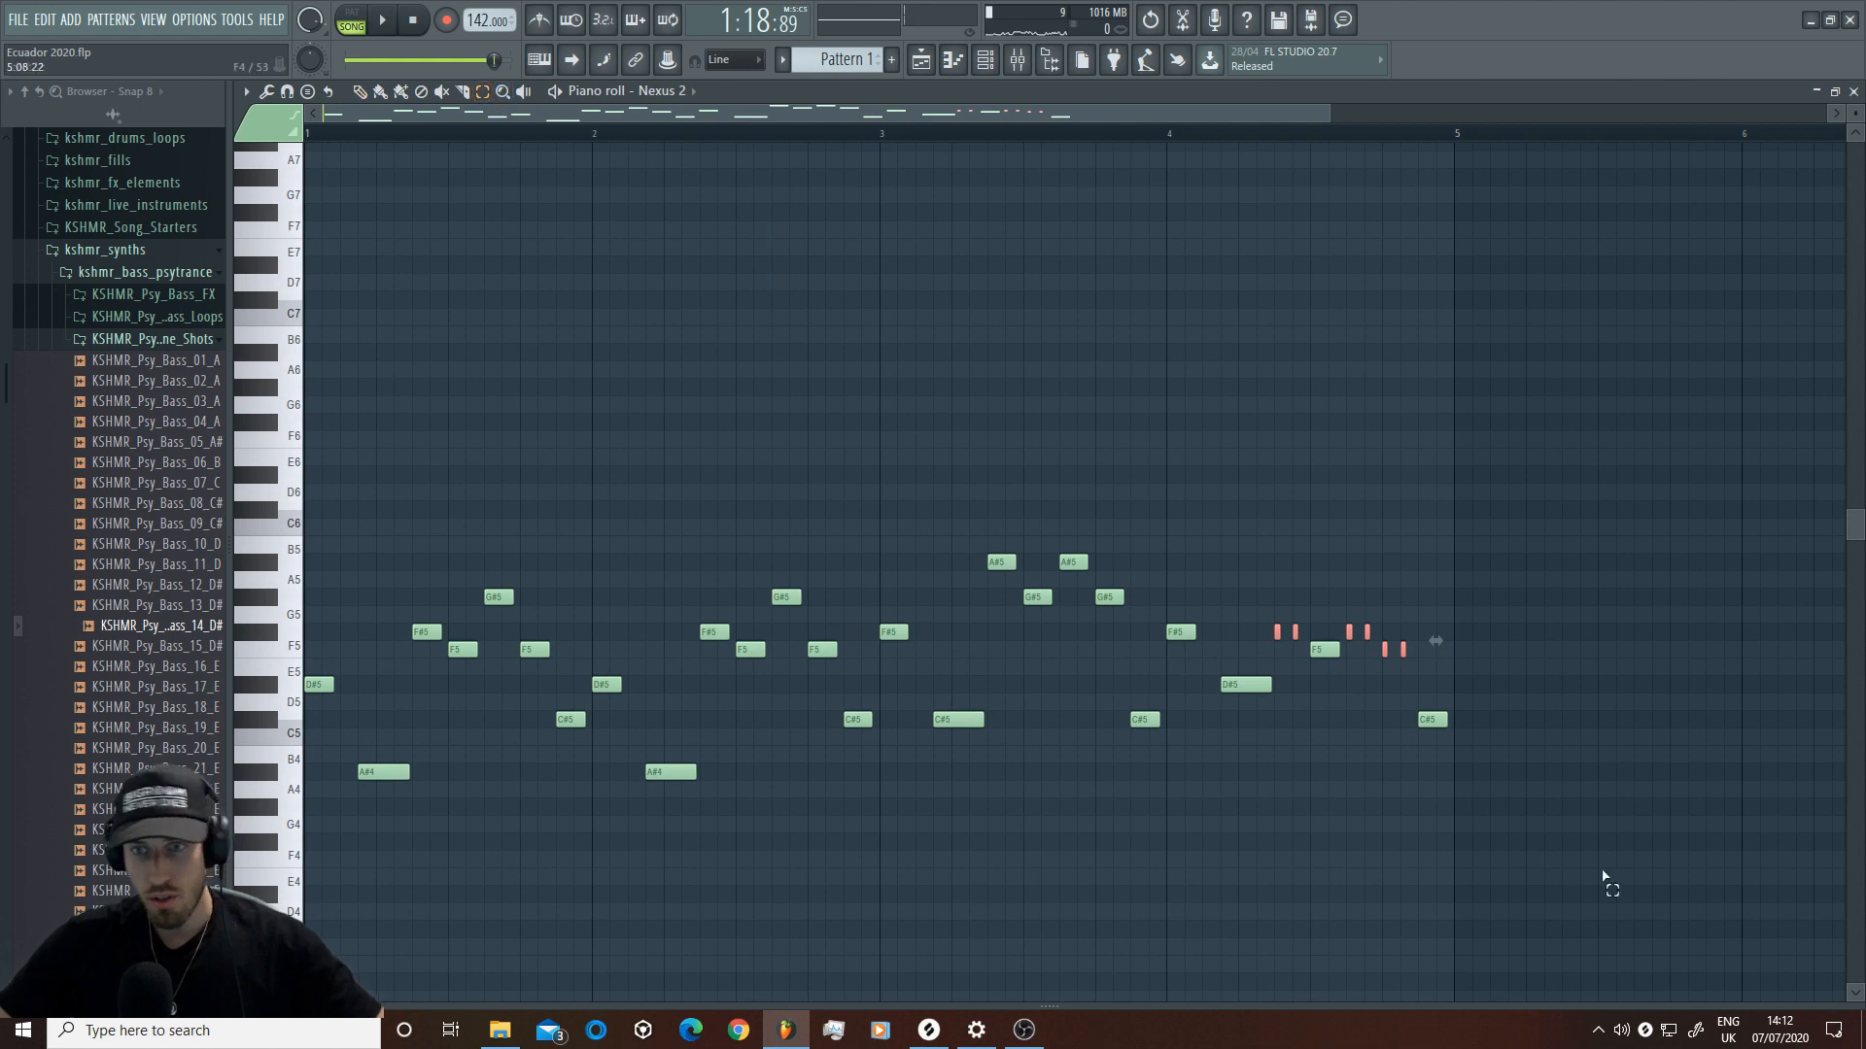
drag(1695, 950, 7, 255)
click(757, 61)
click(759, 121)
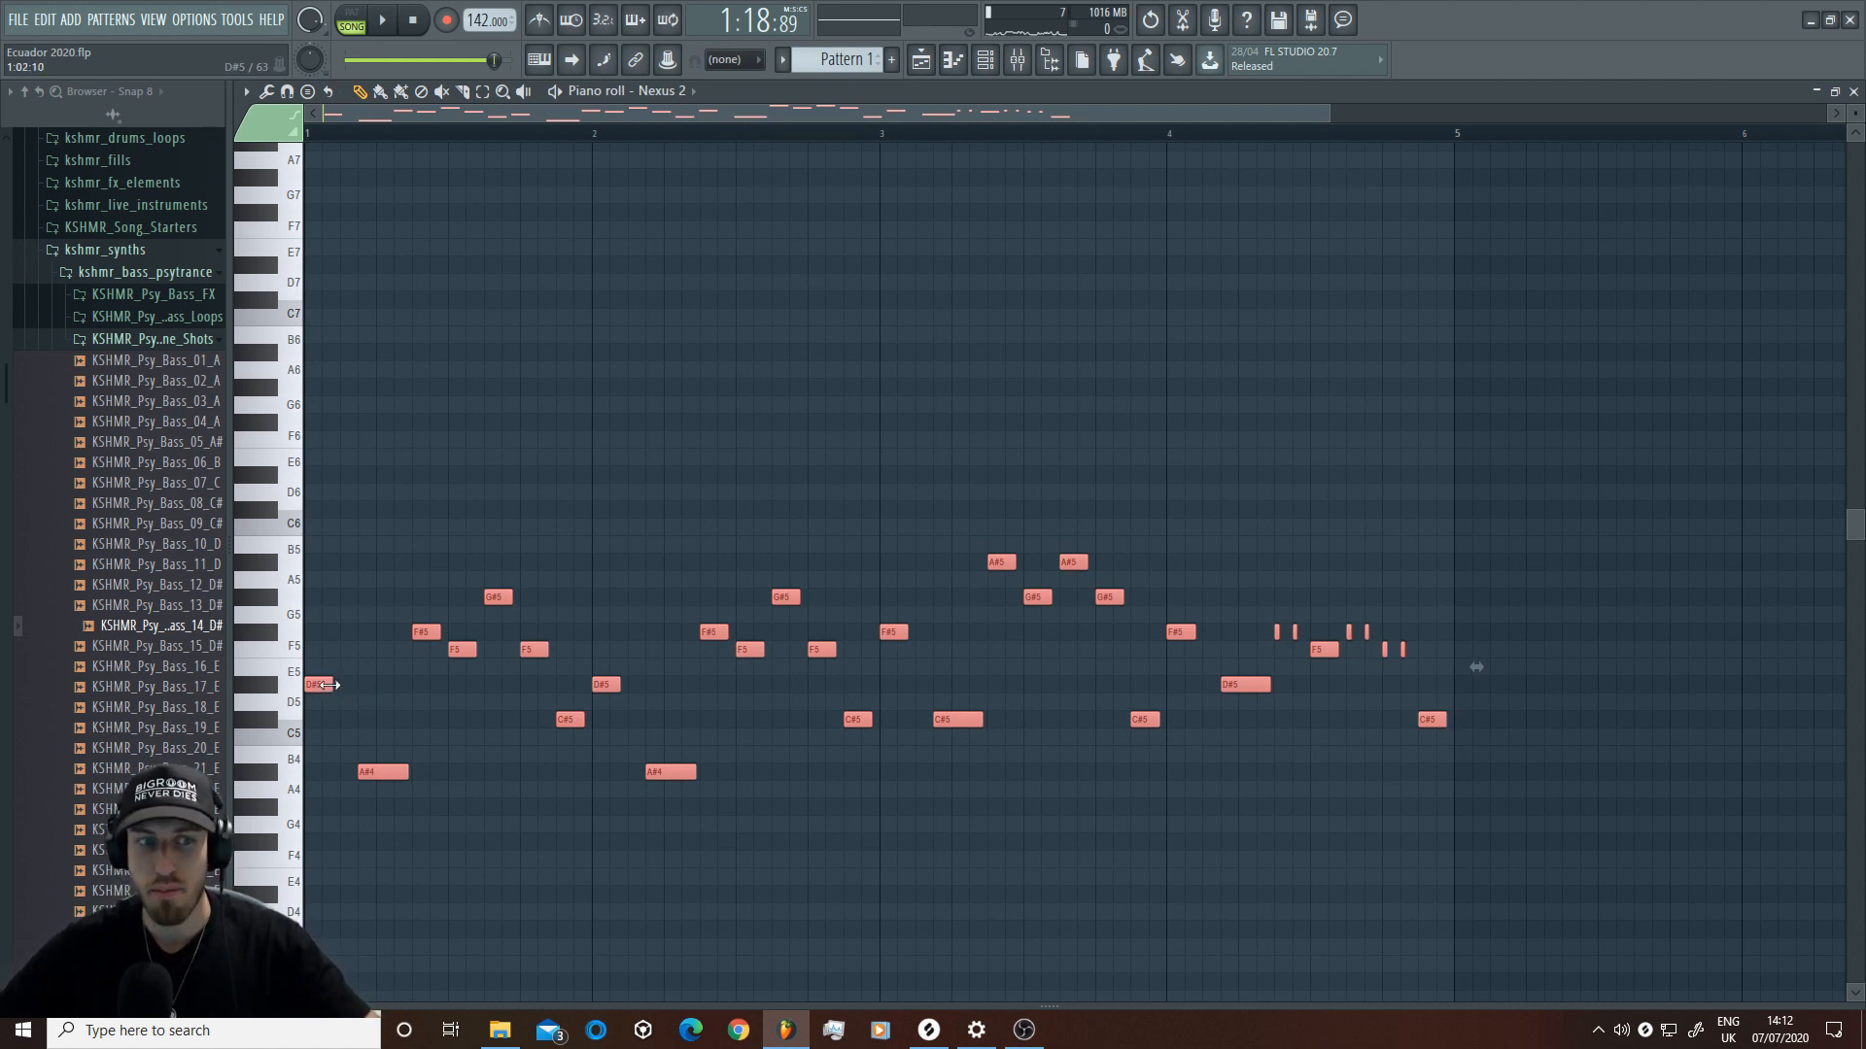
key(space)
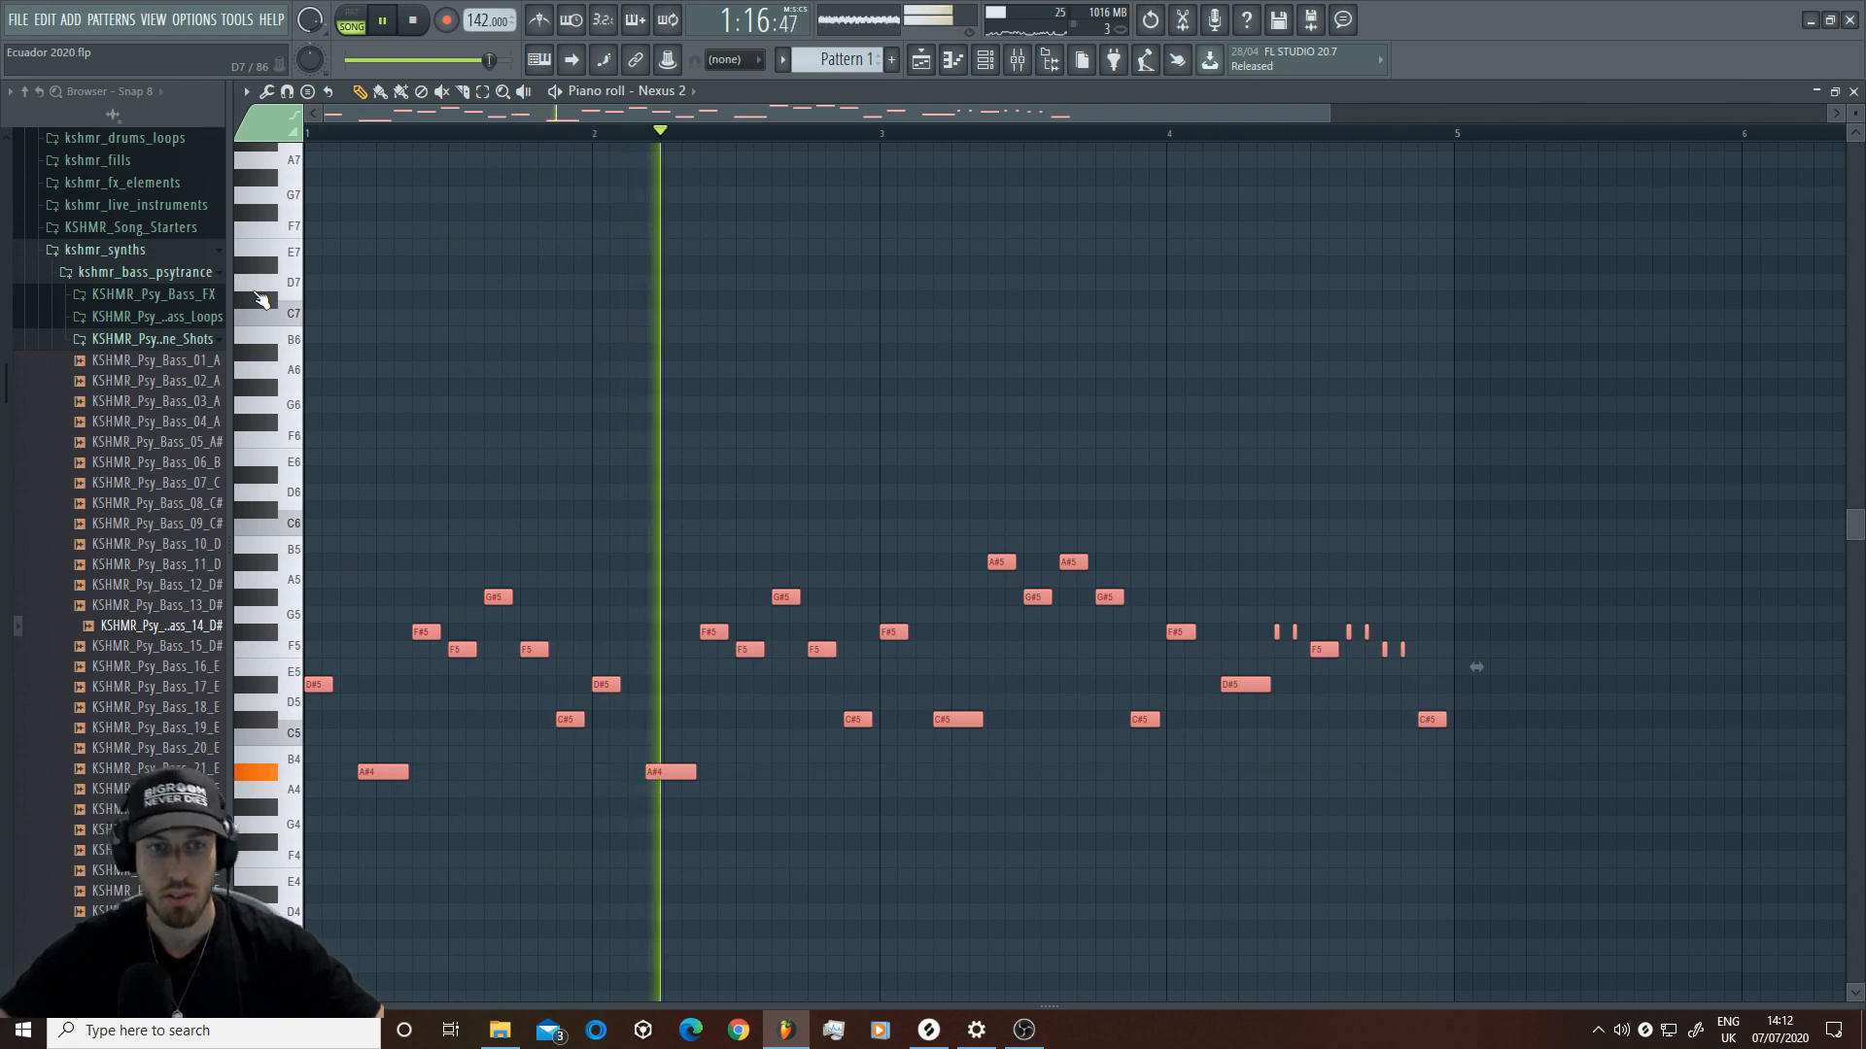
click(755, 60)
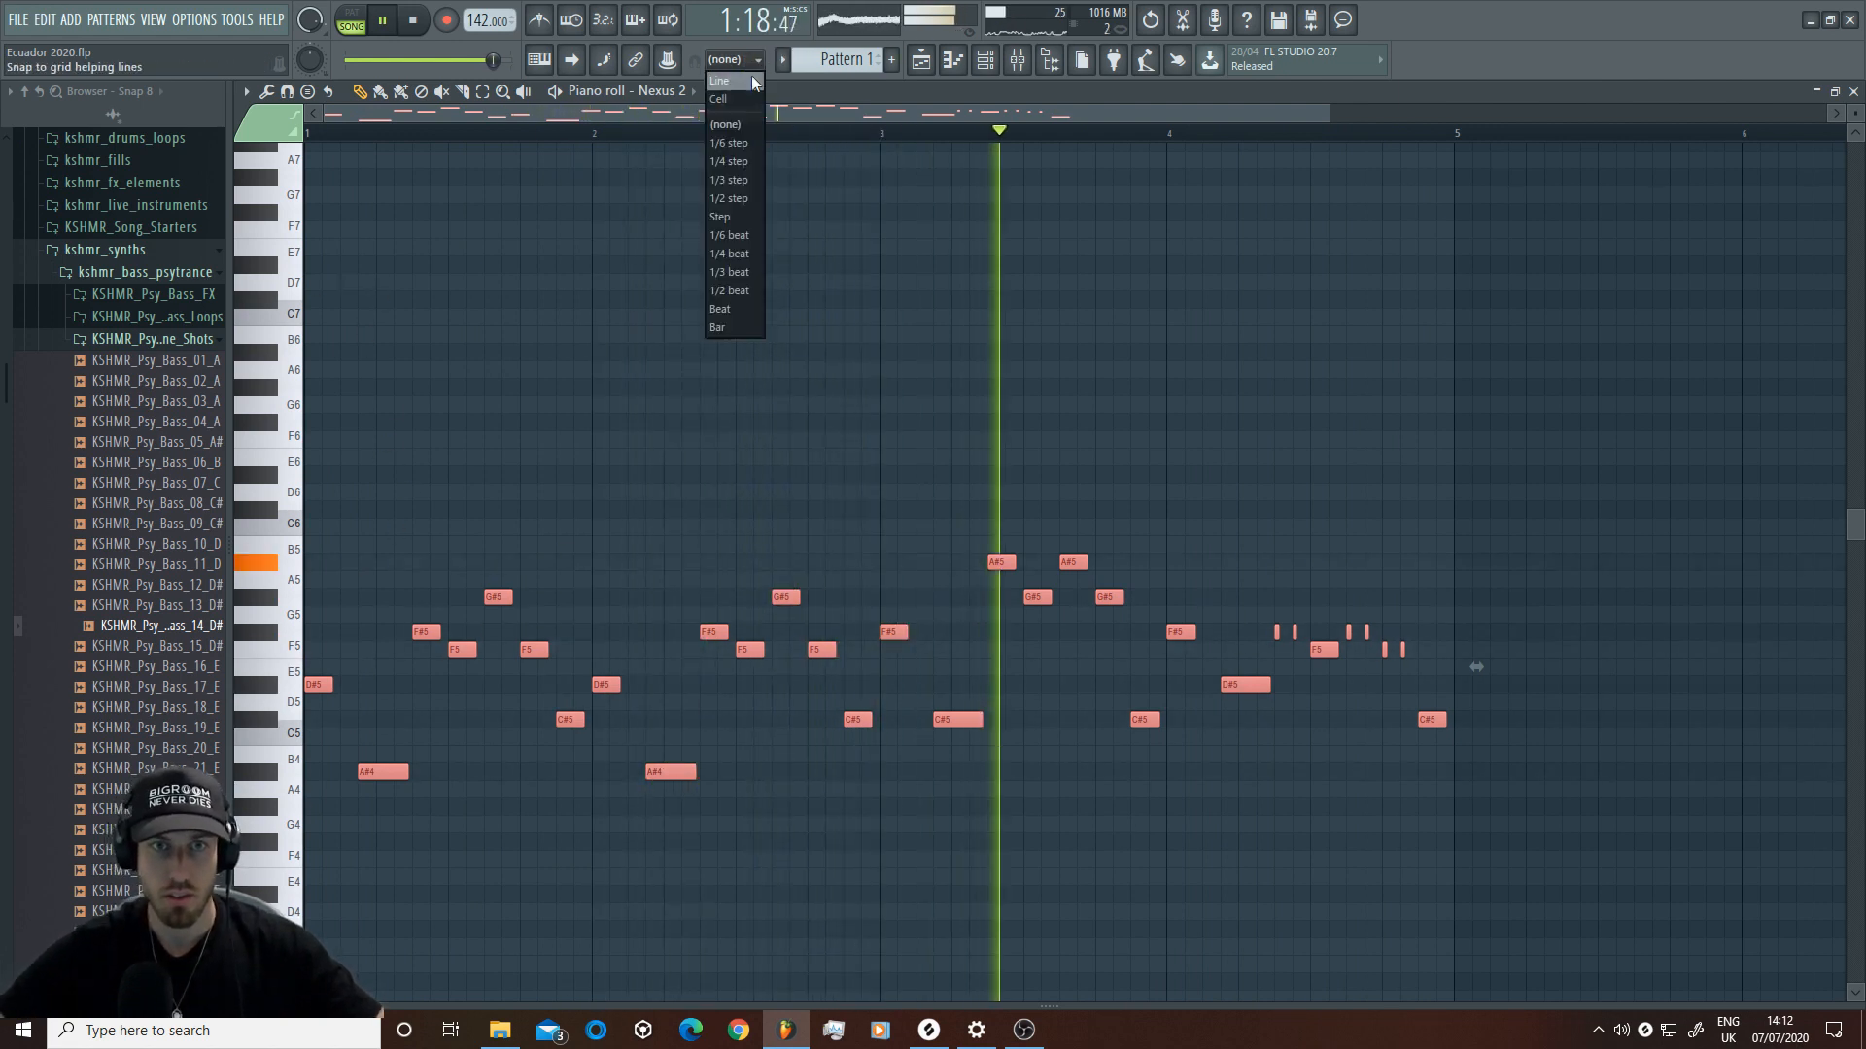
click(755, 82)
key(space)
Step: Open the Kickstart effect on the mixer's lead bus and listen to the lead playing through it
key(F9)
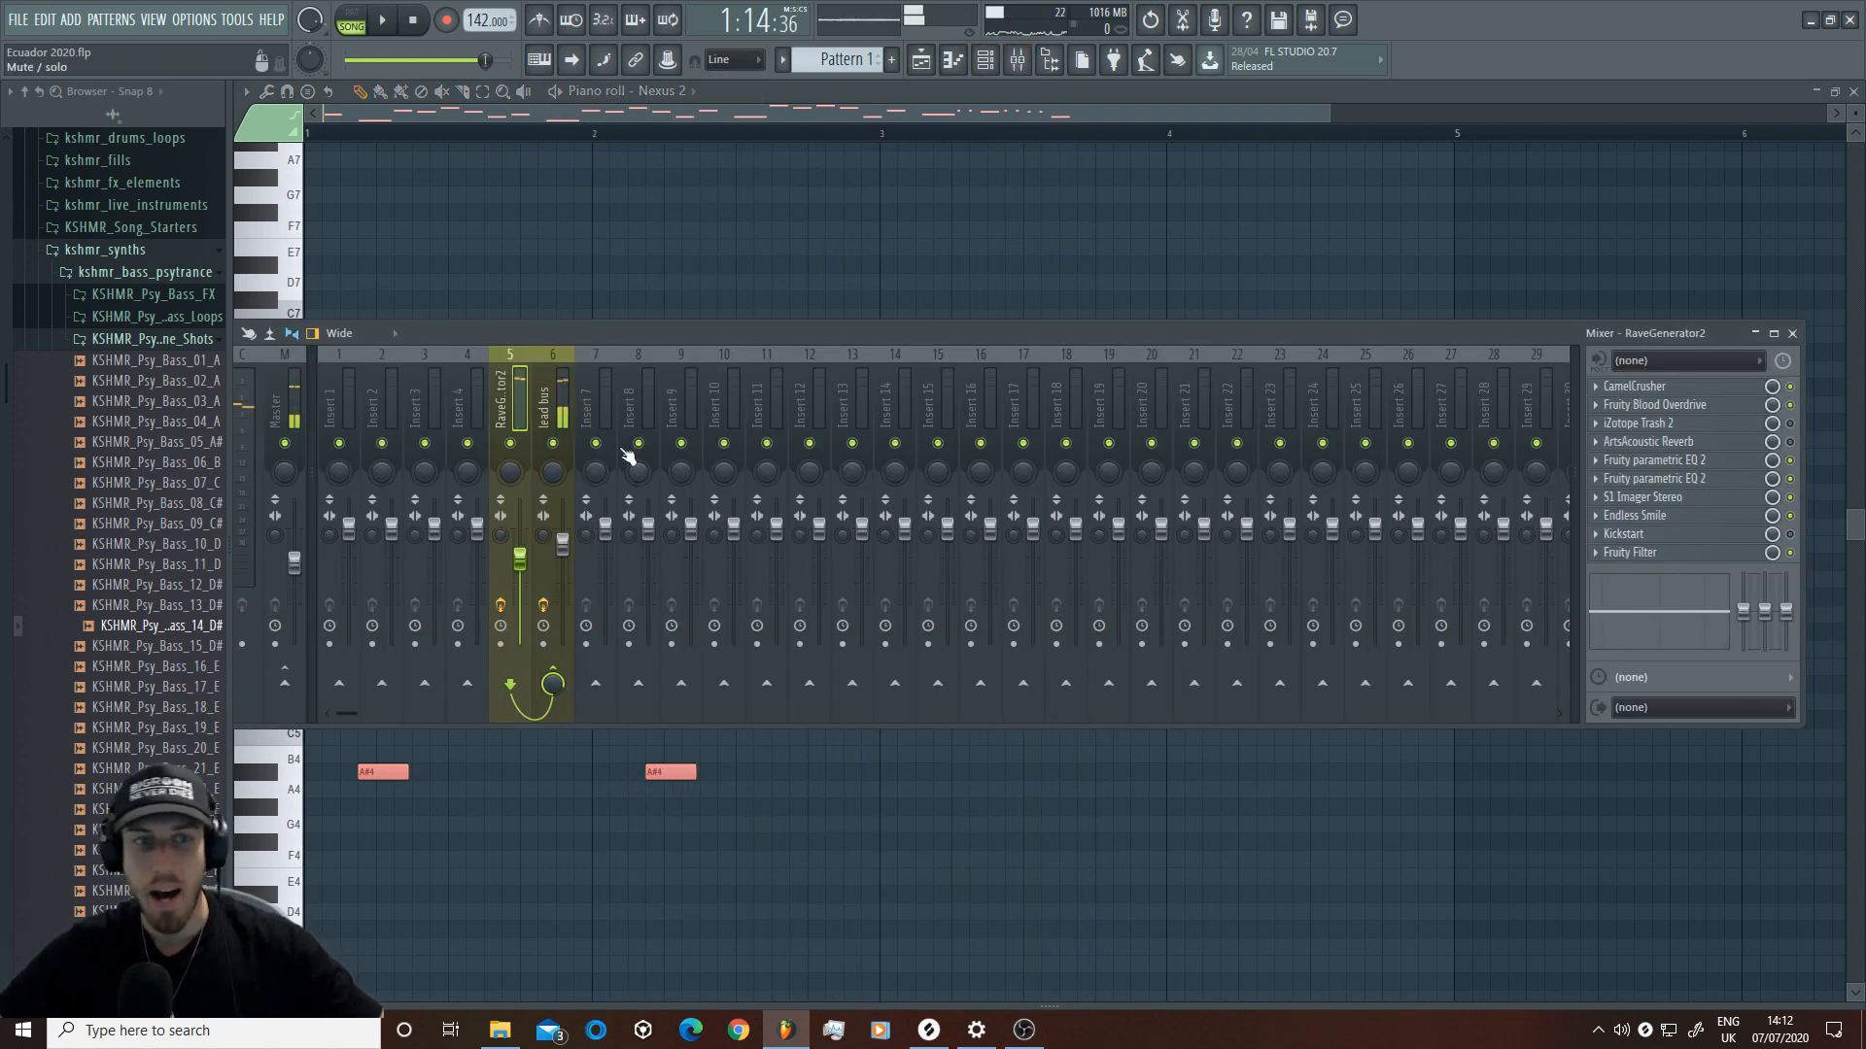
click(567, 416)
click(1764, 536)
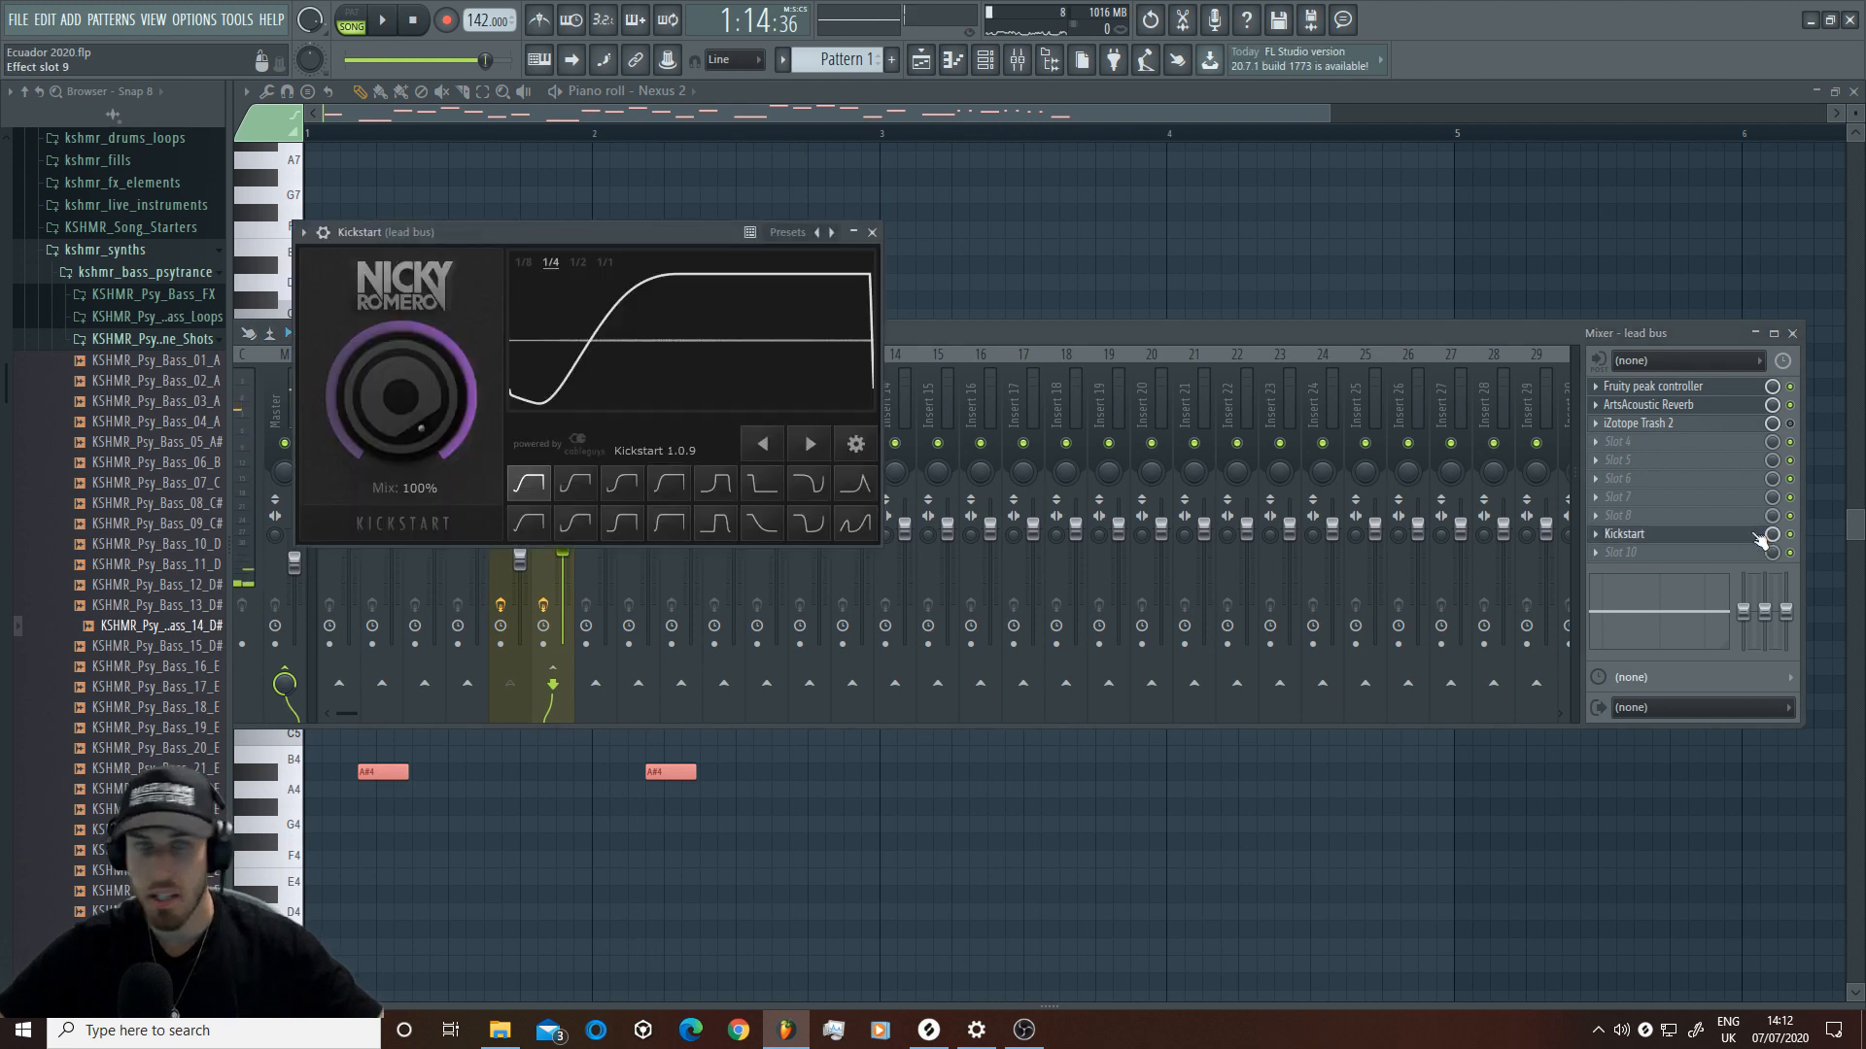
key(space)
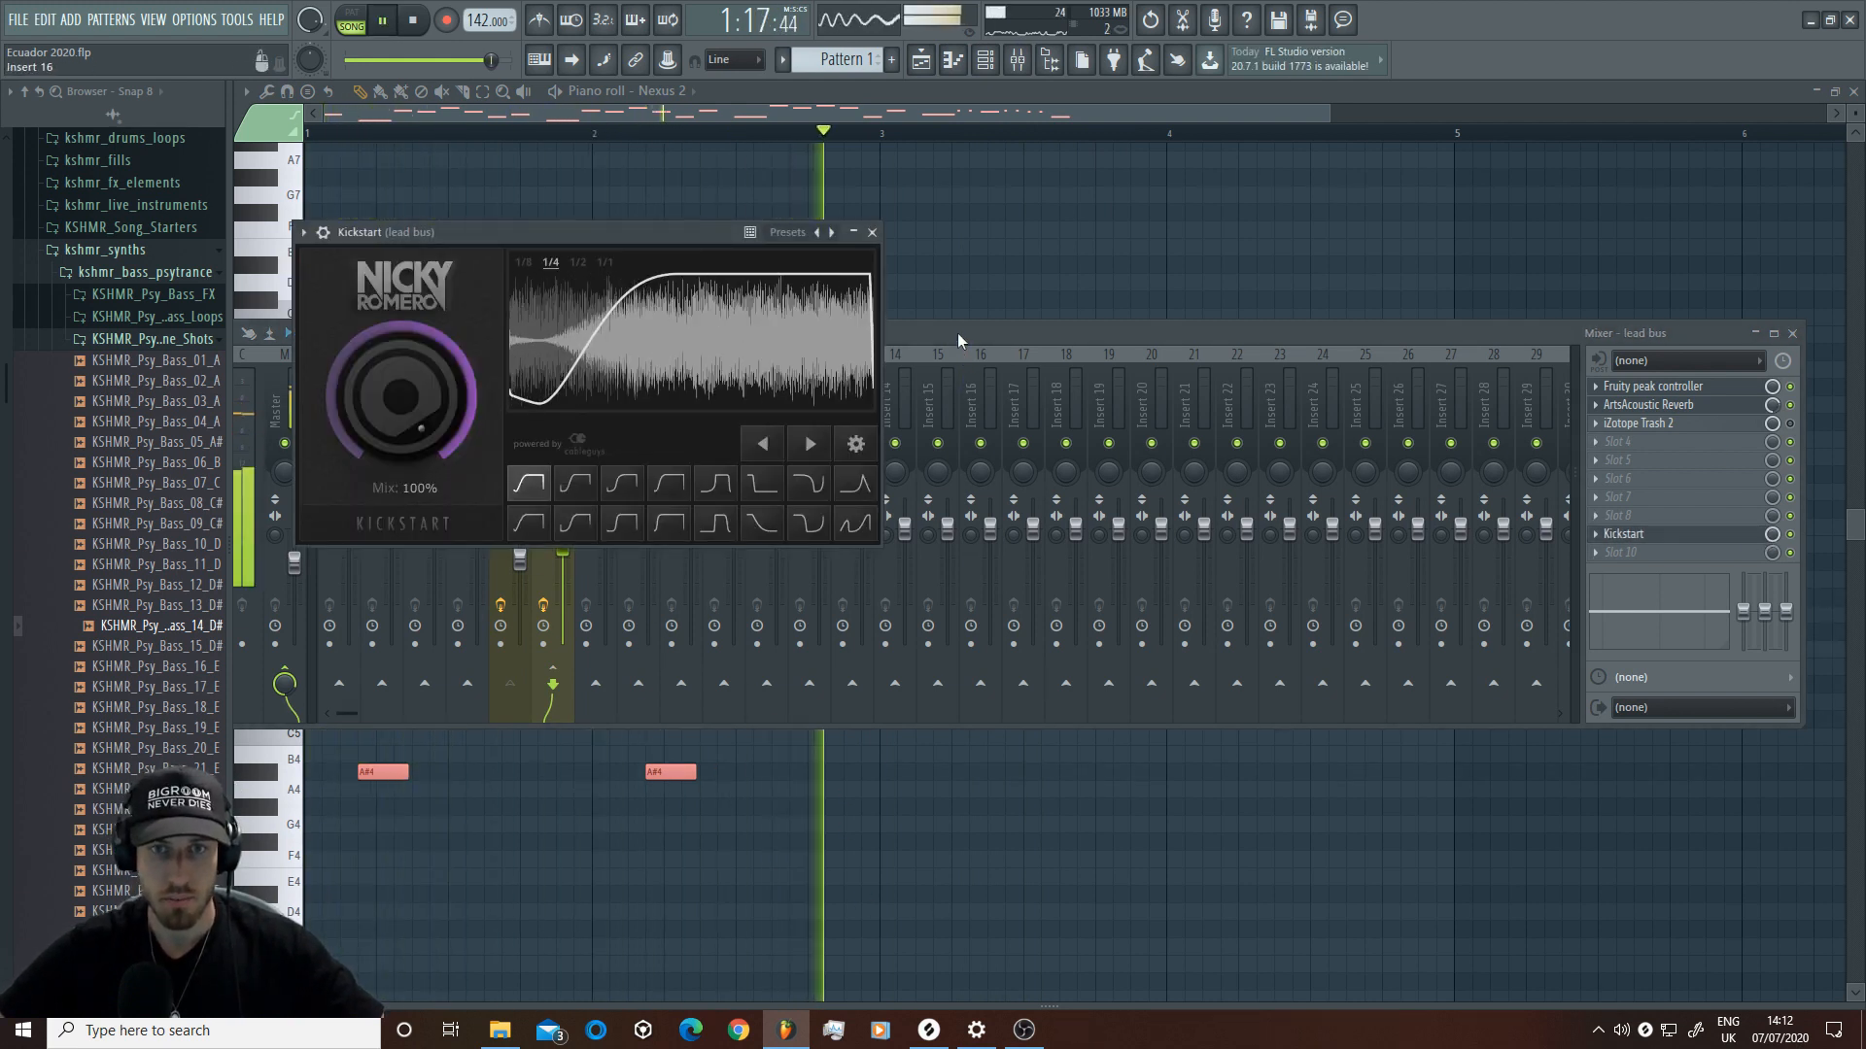
click(626, 554)
Step: Adjust the RaveGenerator2 mixer track's level to about -7.0 dB while the lead plays
key(space)
key(space)
click(520, 544)
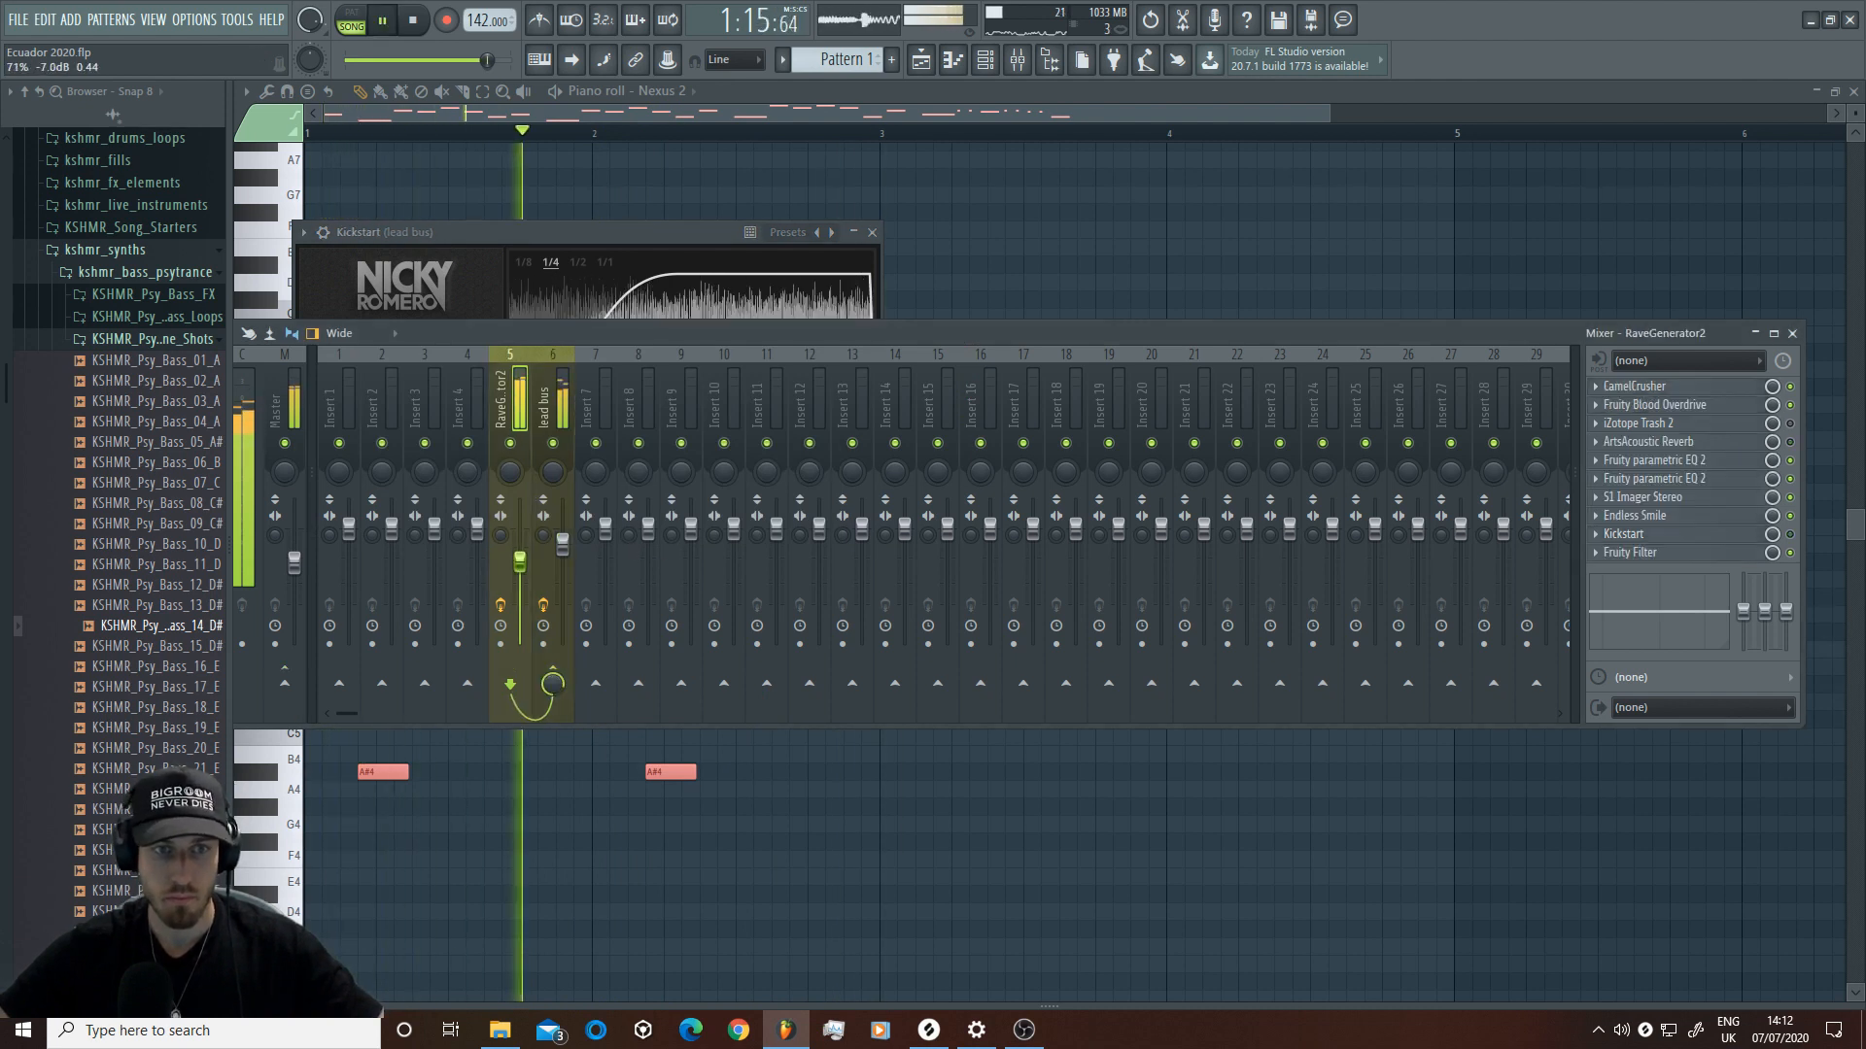
key(space)
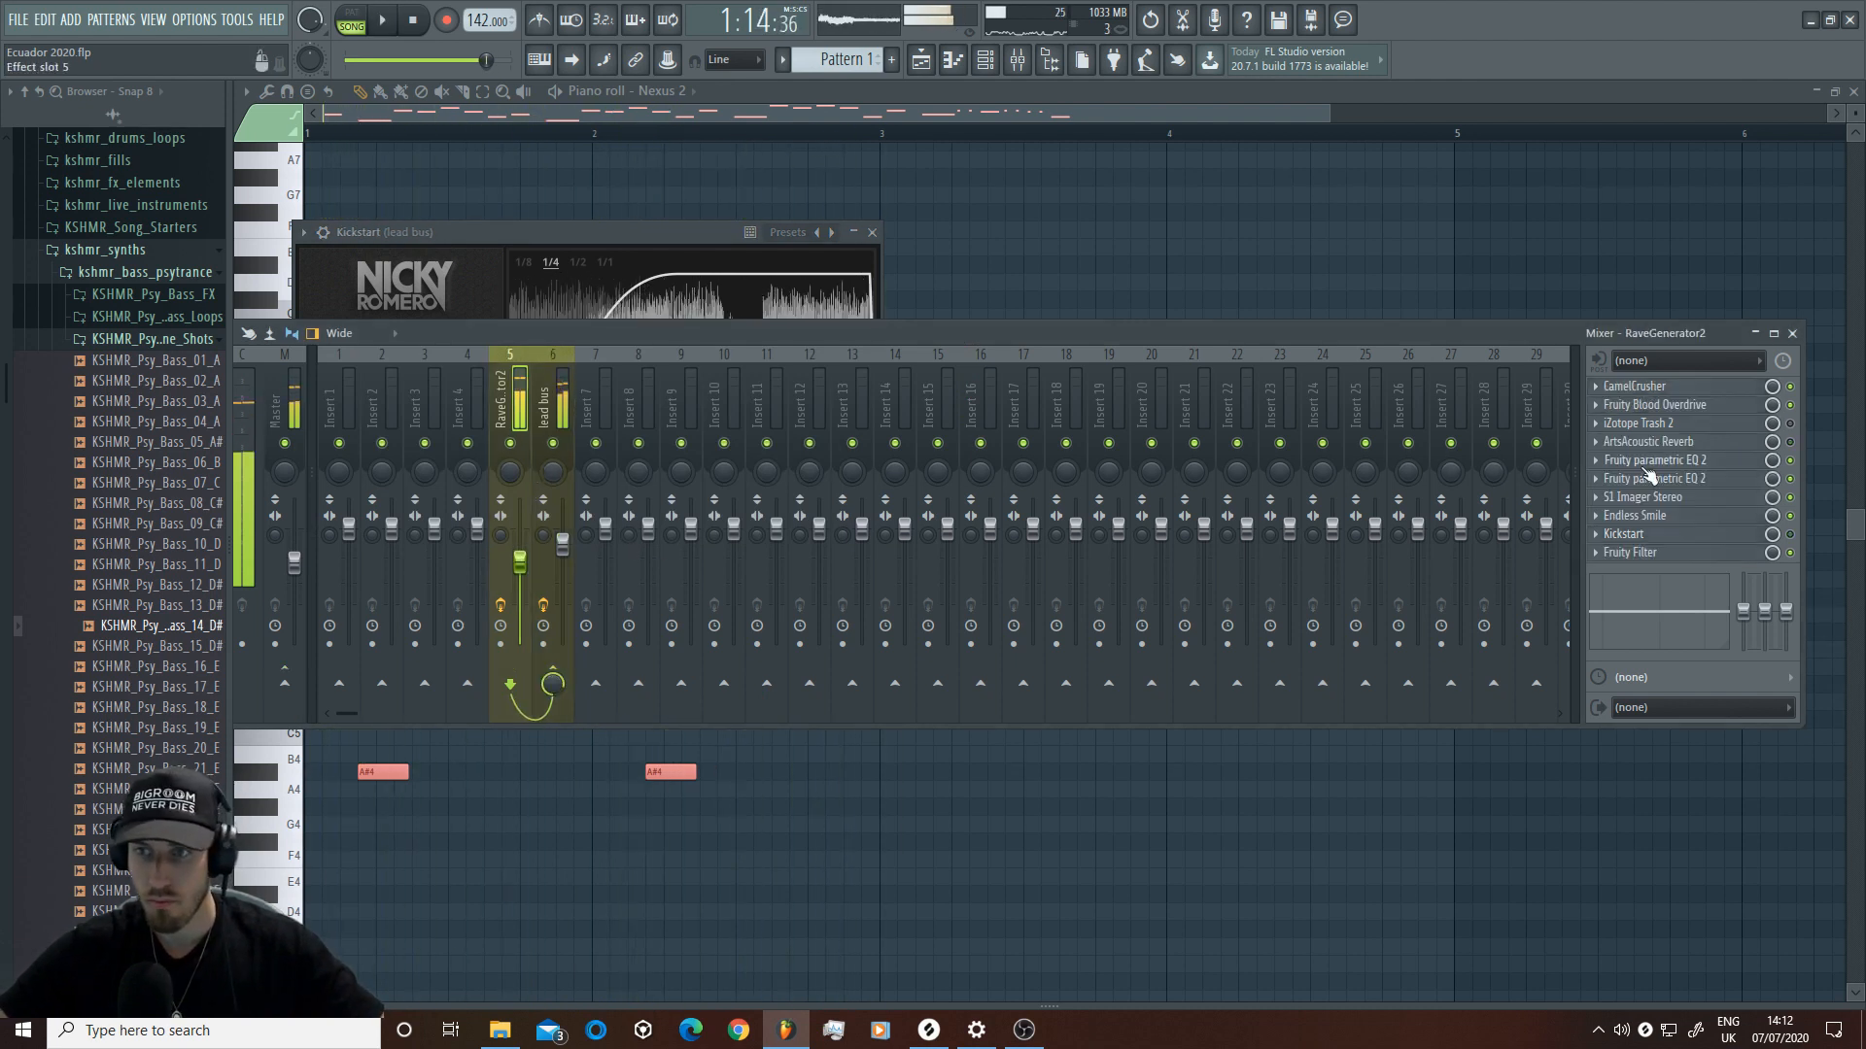
Step: In RaveGenerator2's first Fruity parametric EQ 2, set the band 7 high shelf to about 4.6 dB and band 1 to 187 Hz during playback
click(1684, 467)
key(space)
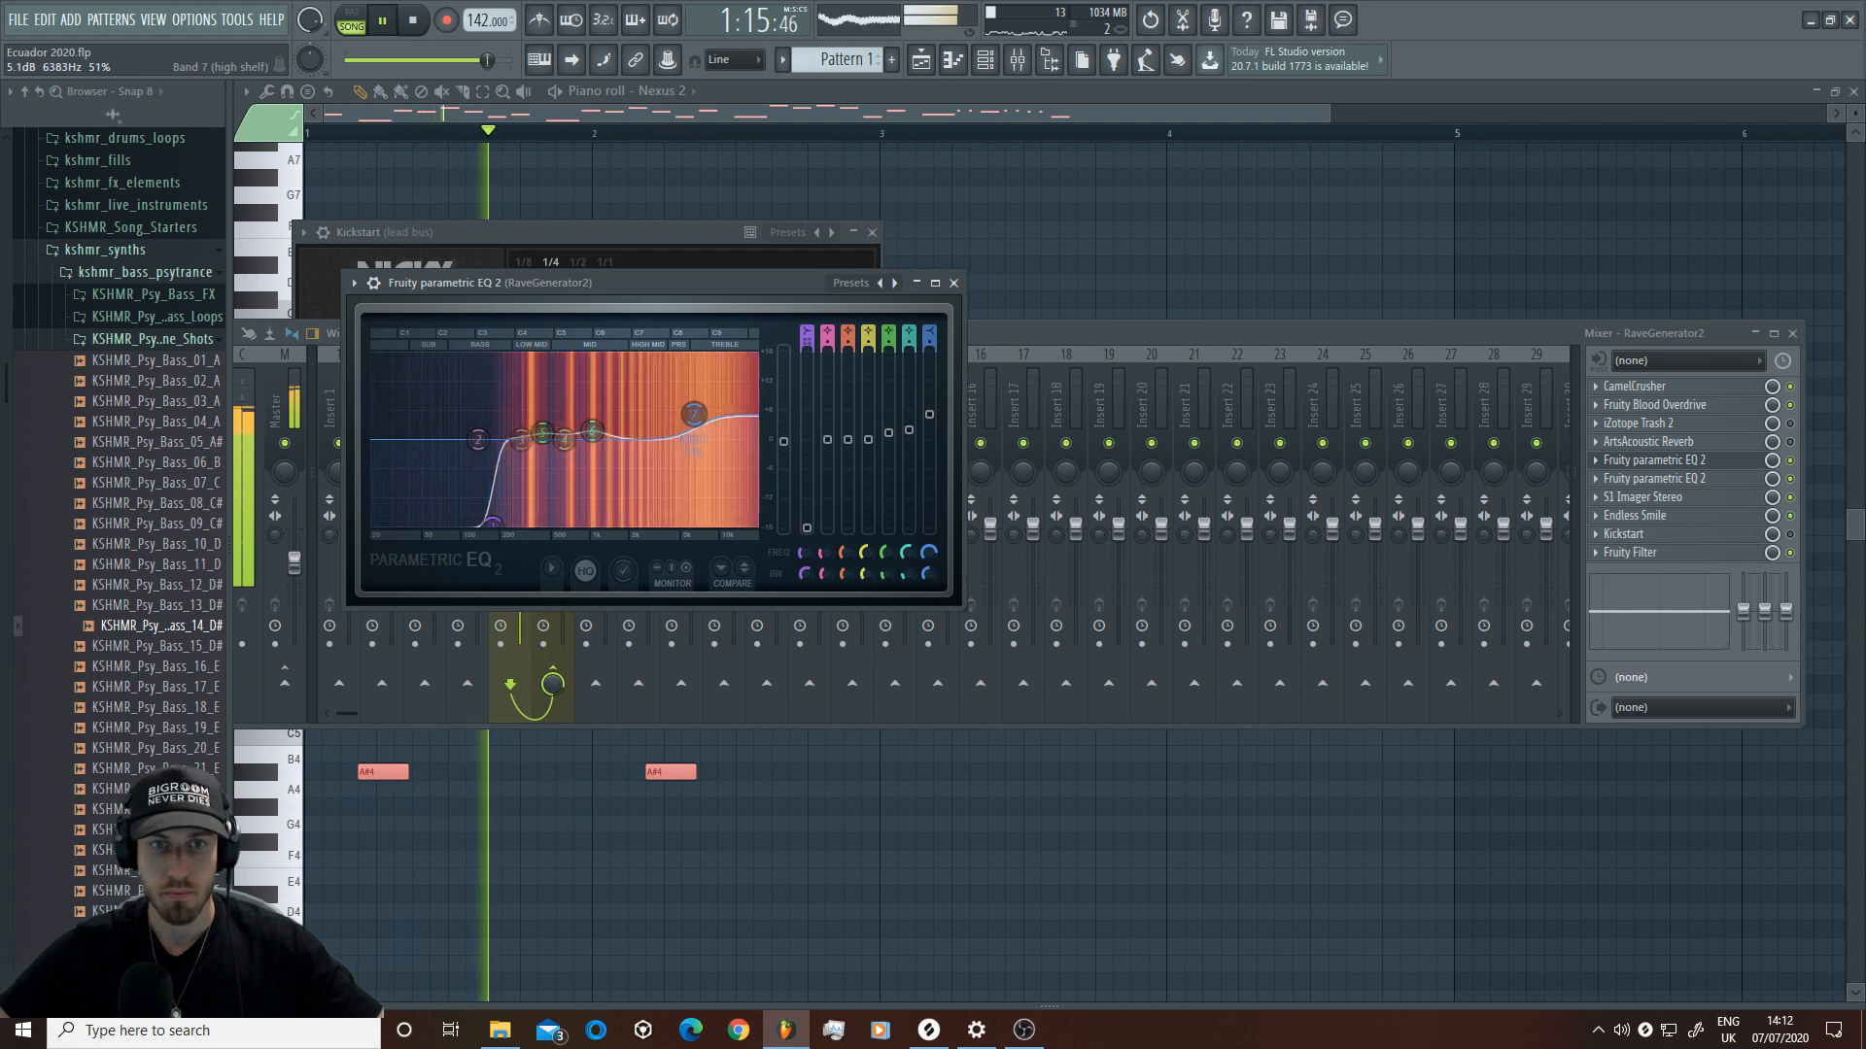
drag(693, 422, 694, 417)
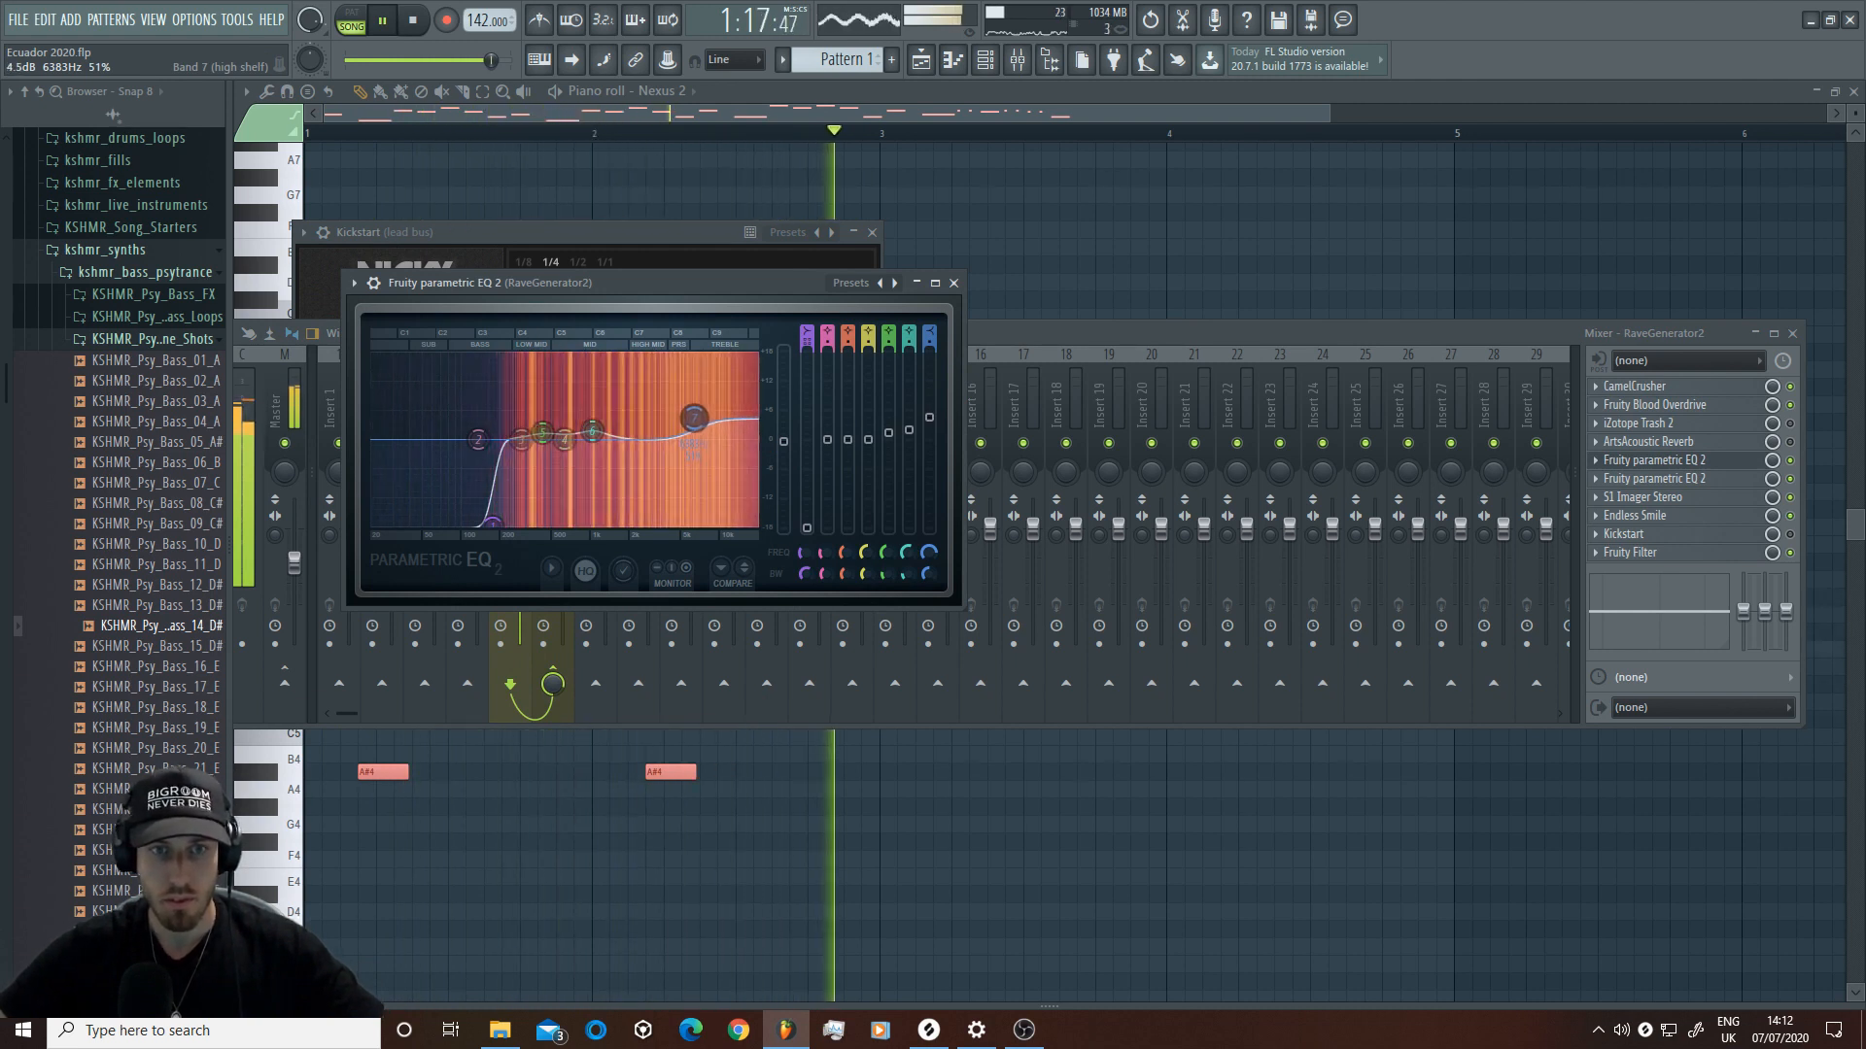
drag(493, 524, 497, 524)
key(space)
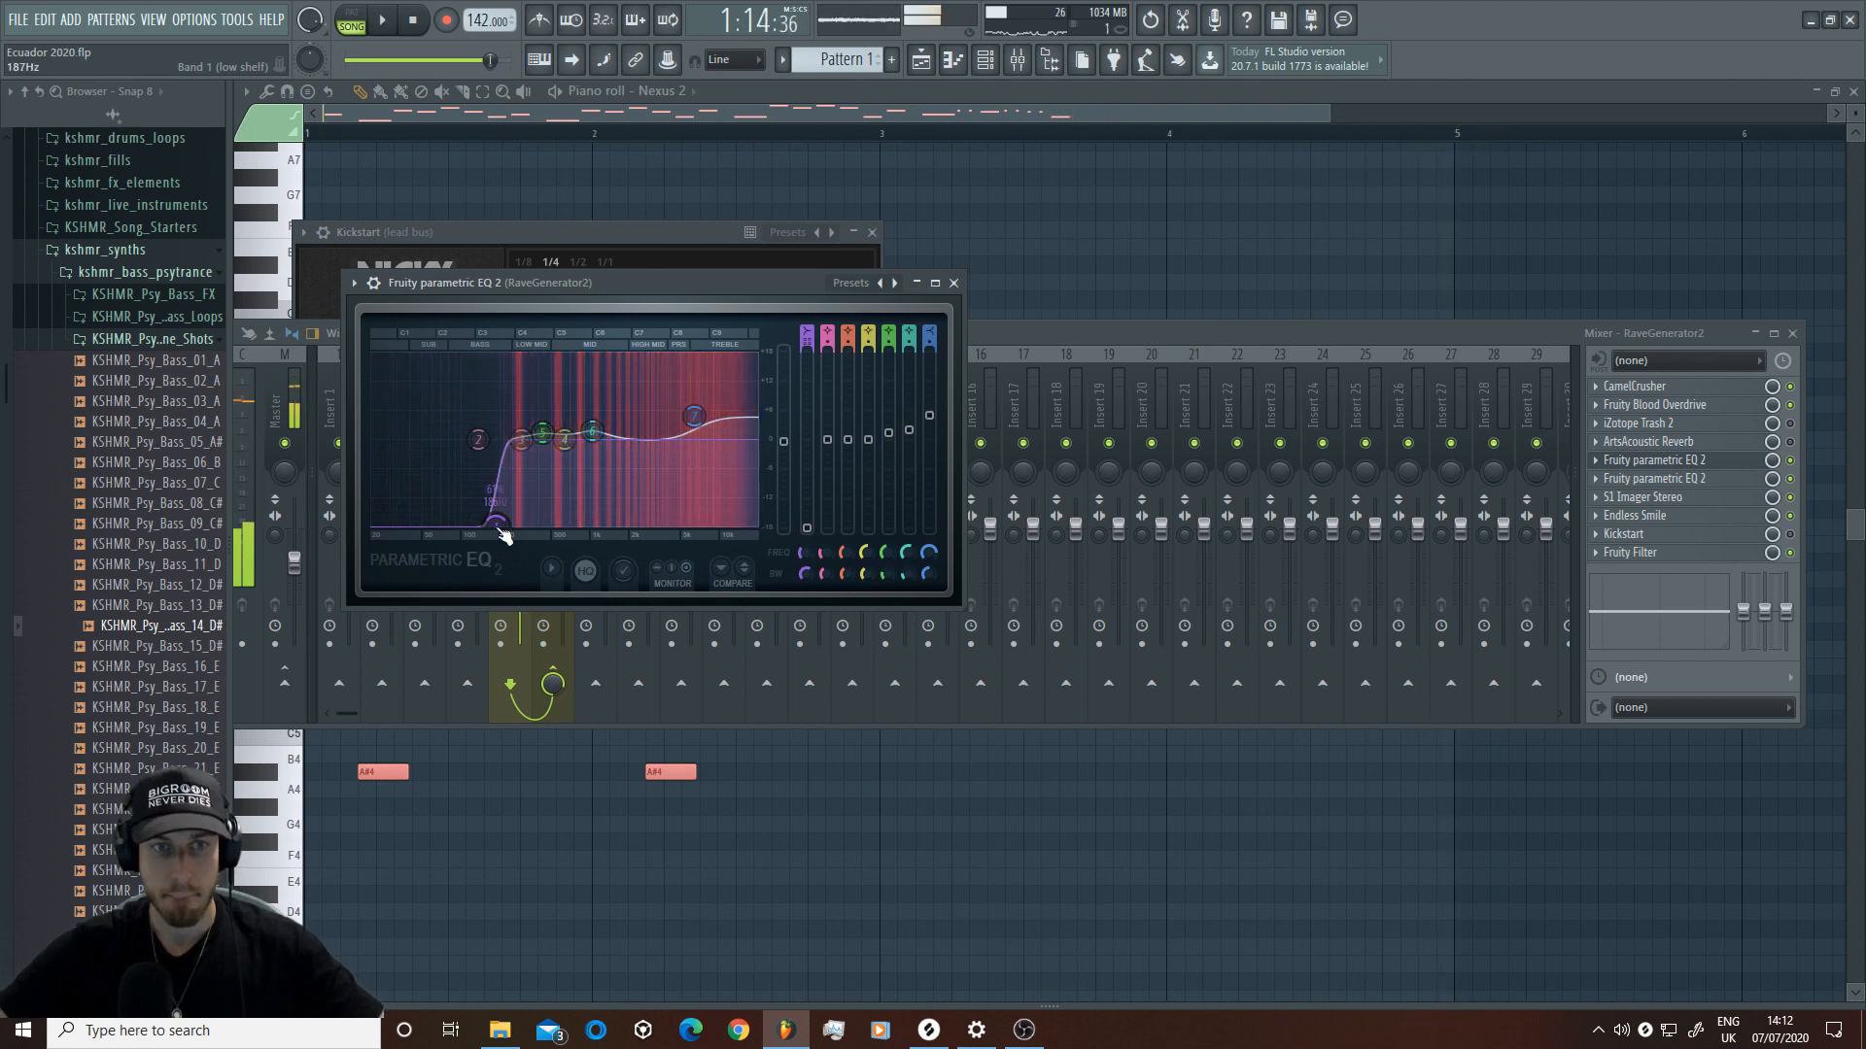
Step: Return to the playlist, mute Track 6 with Pattern 1, and audition KSHMR_Psy_Bass one-shots including KSHMR_Psy_Bass_16_E
key(F5)
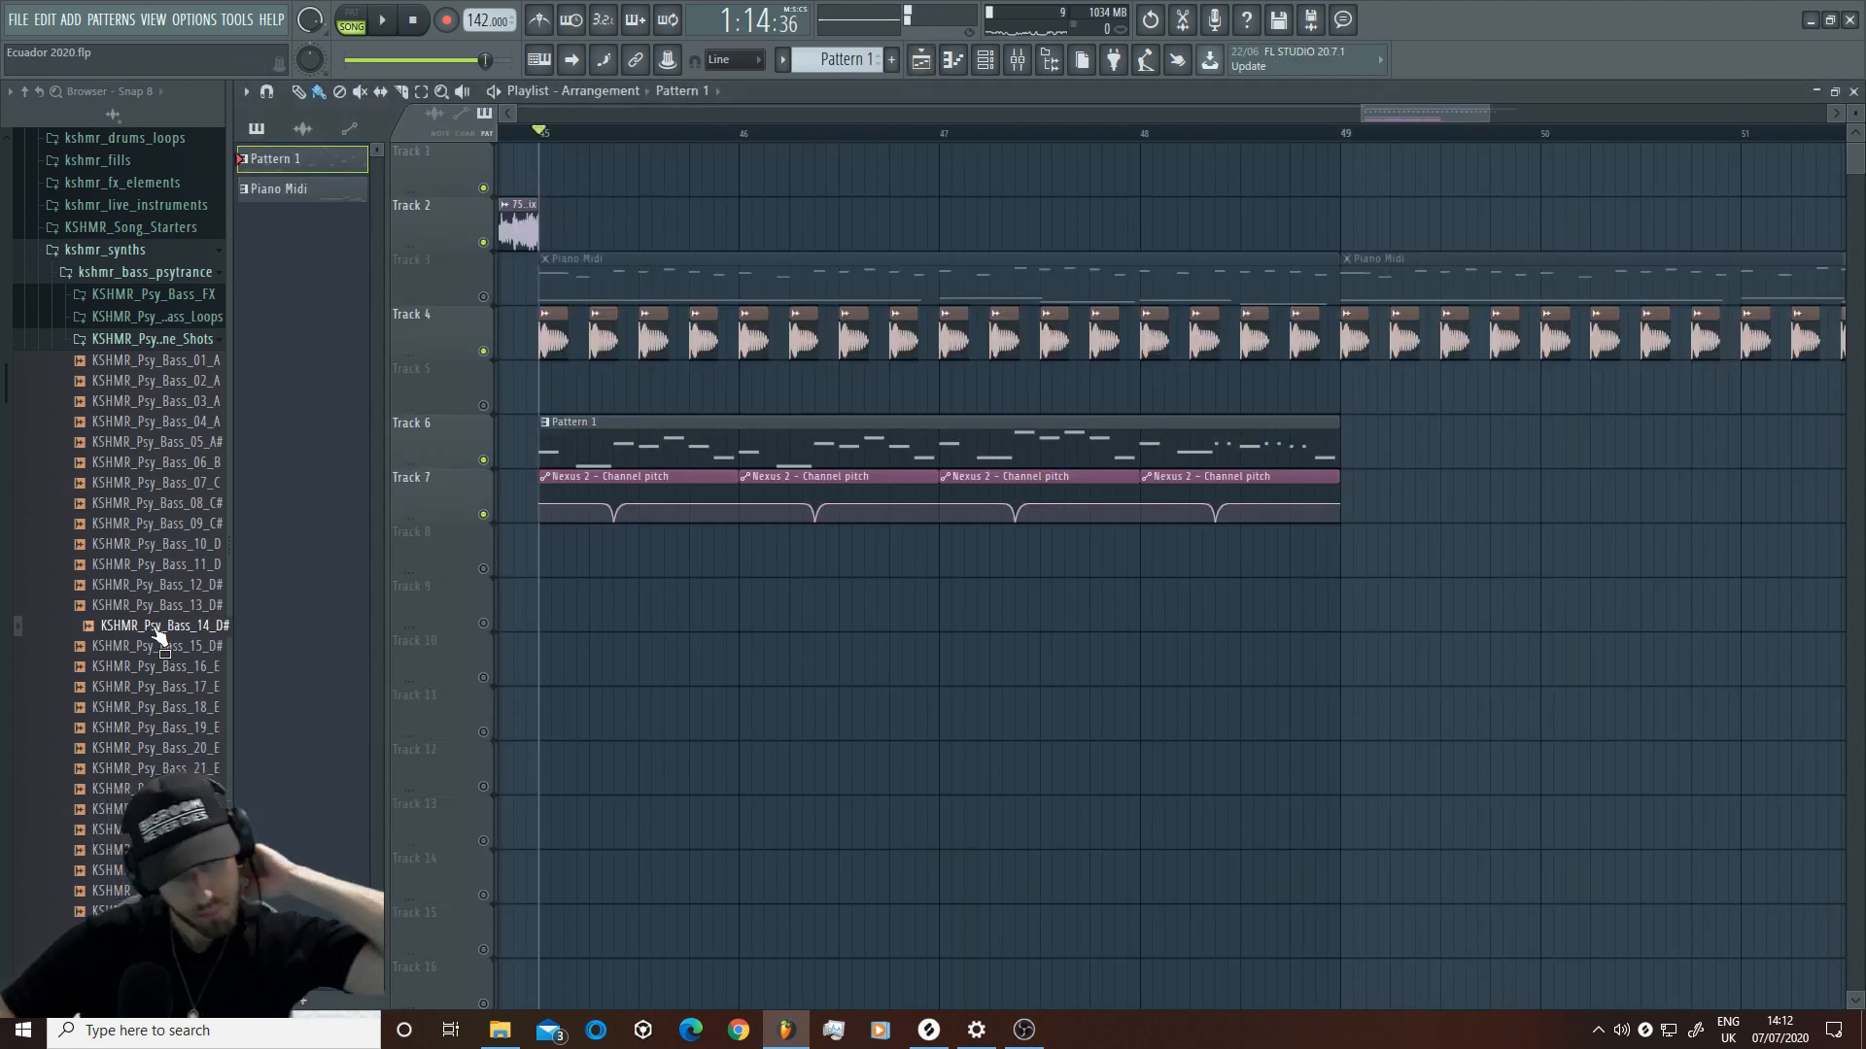
click(155, 668)
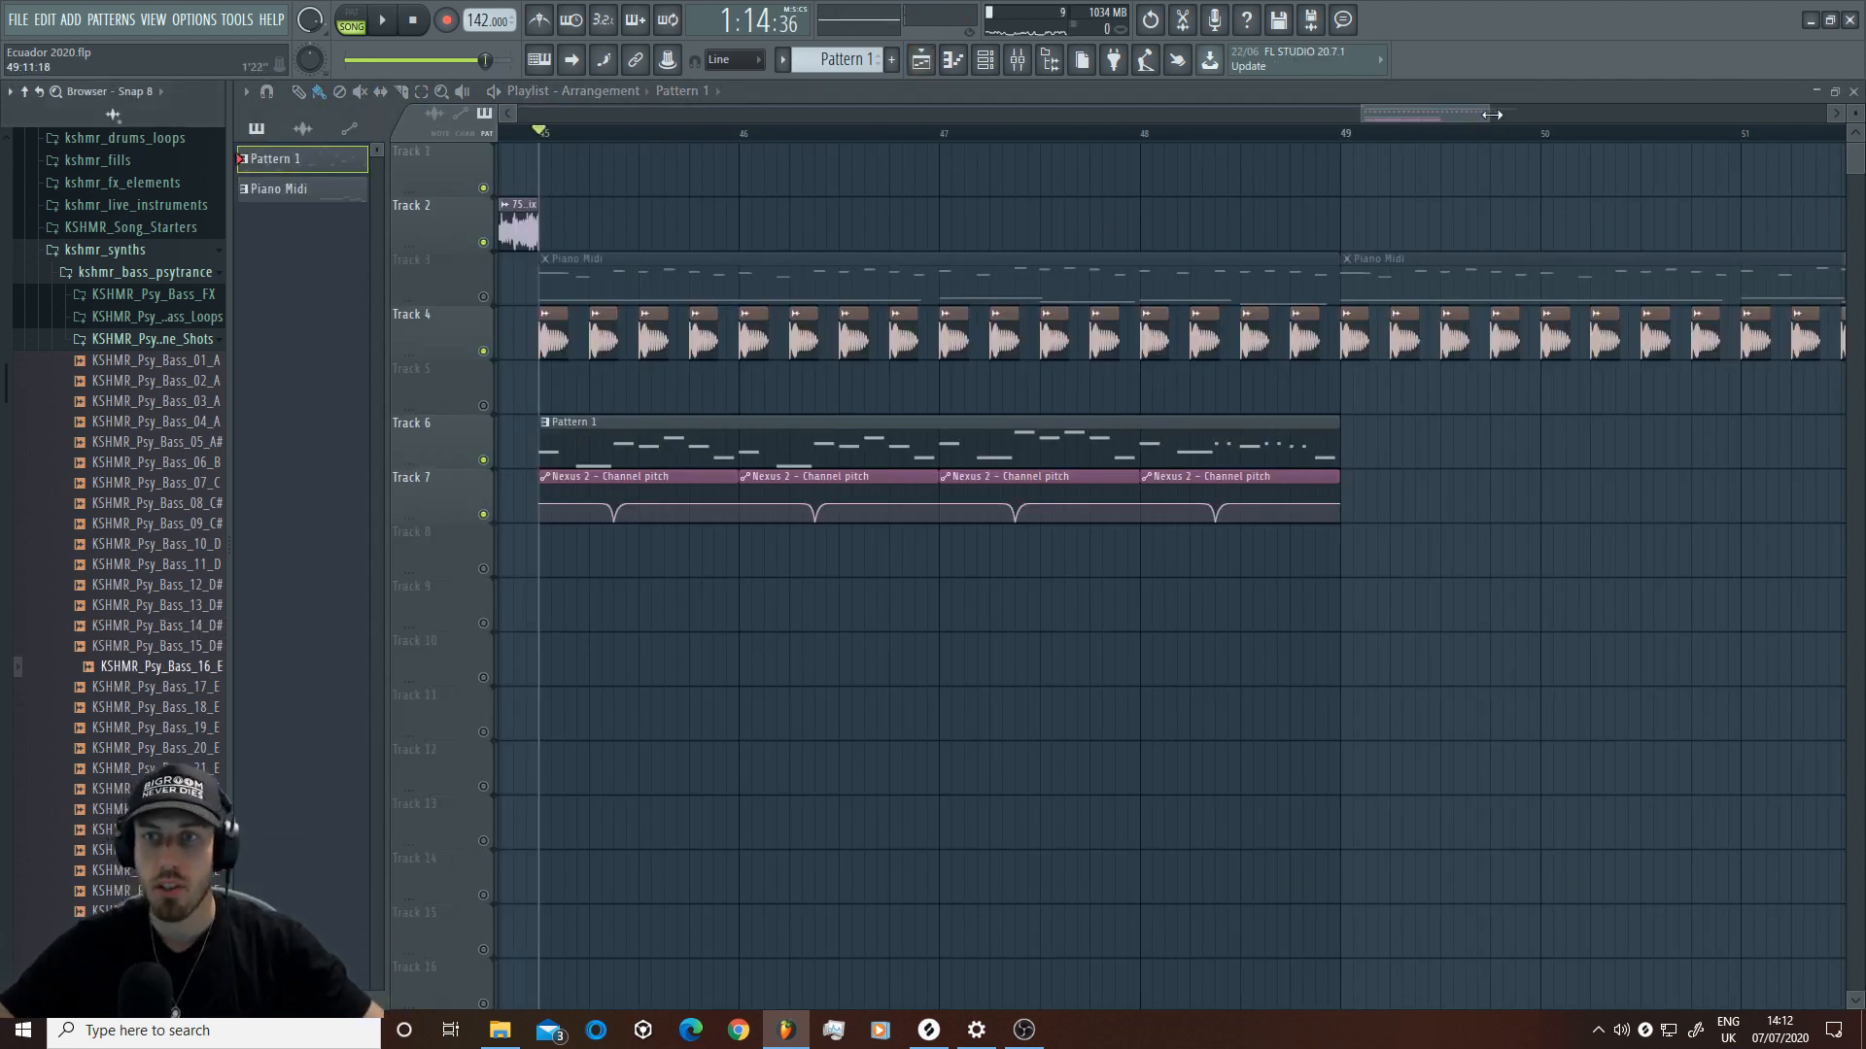
drag(1486, 112, 1447, 112)
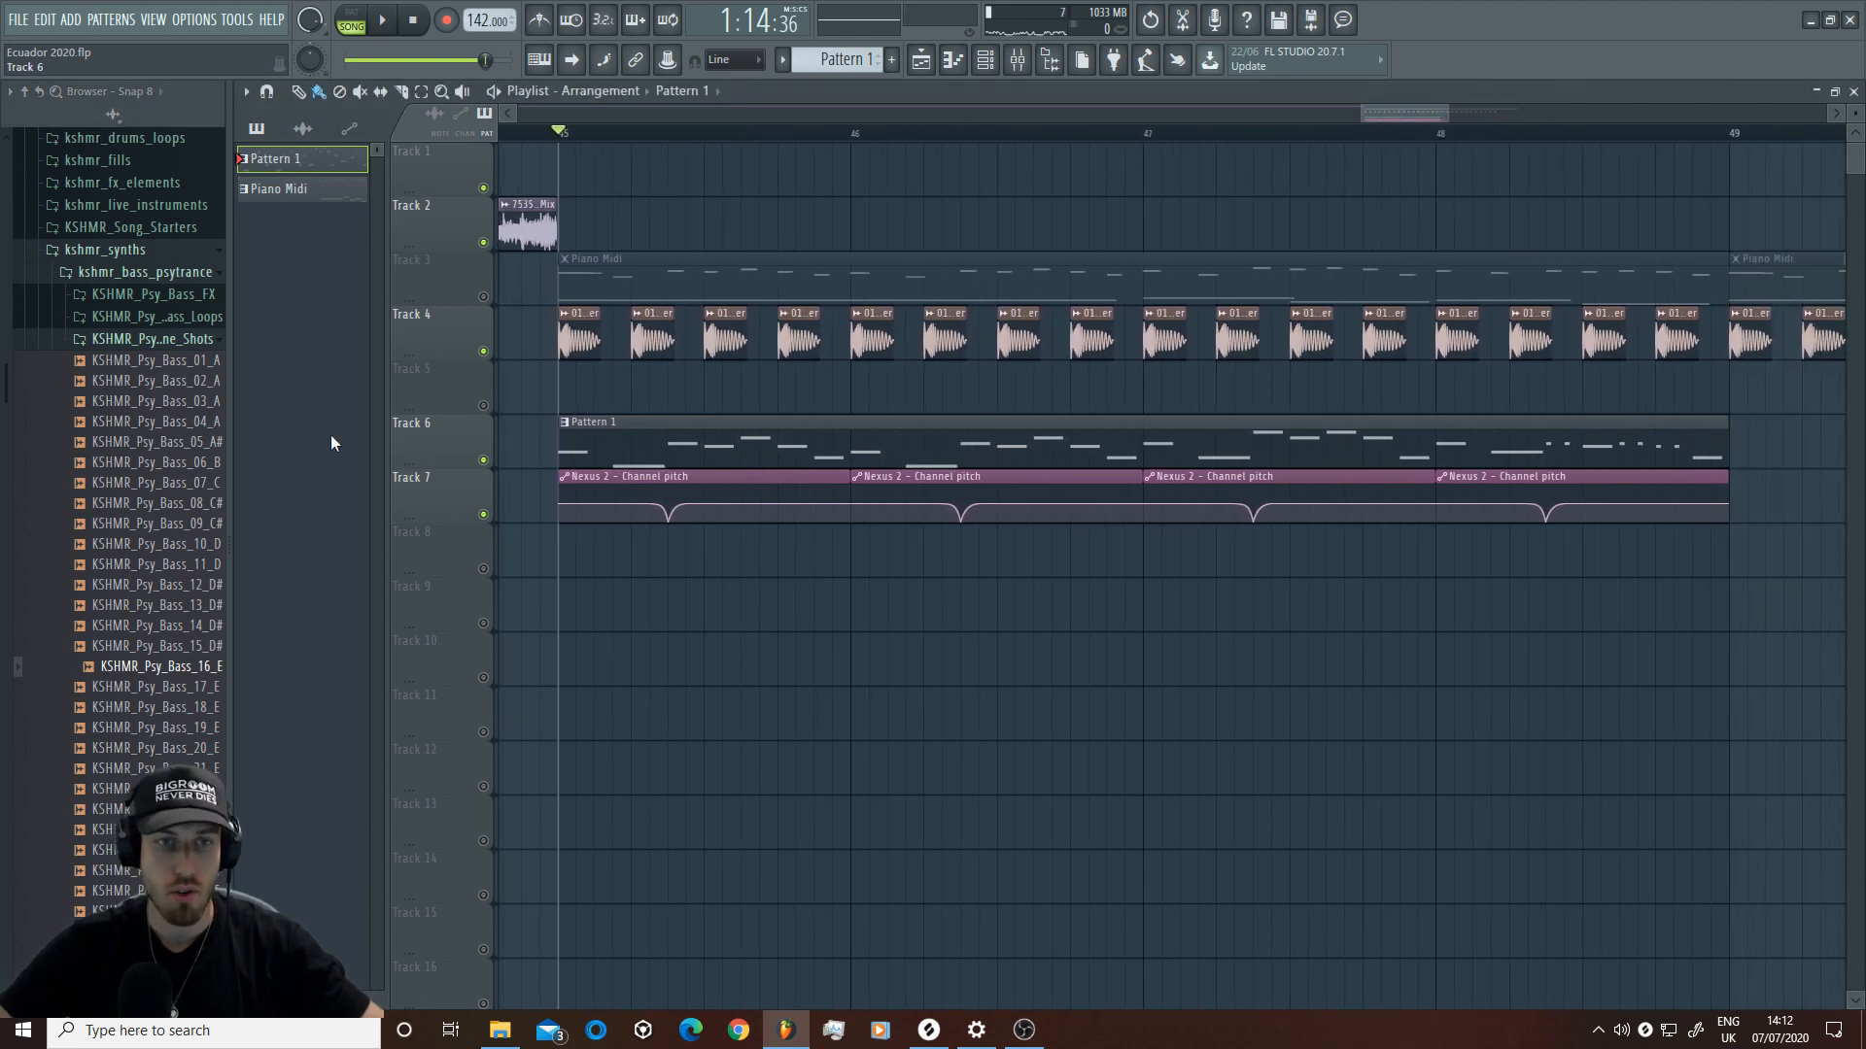
click(484, 460)
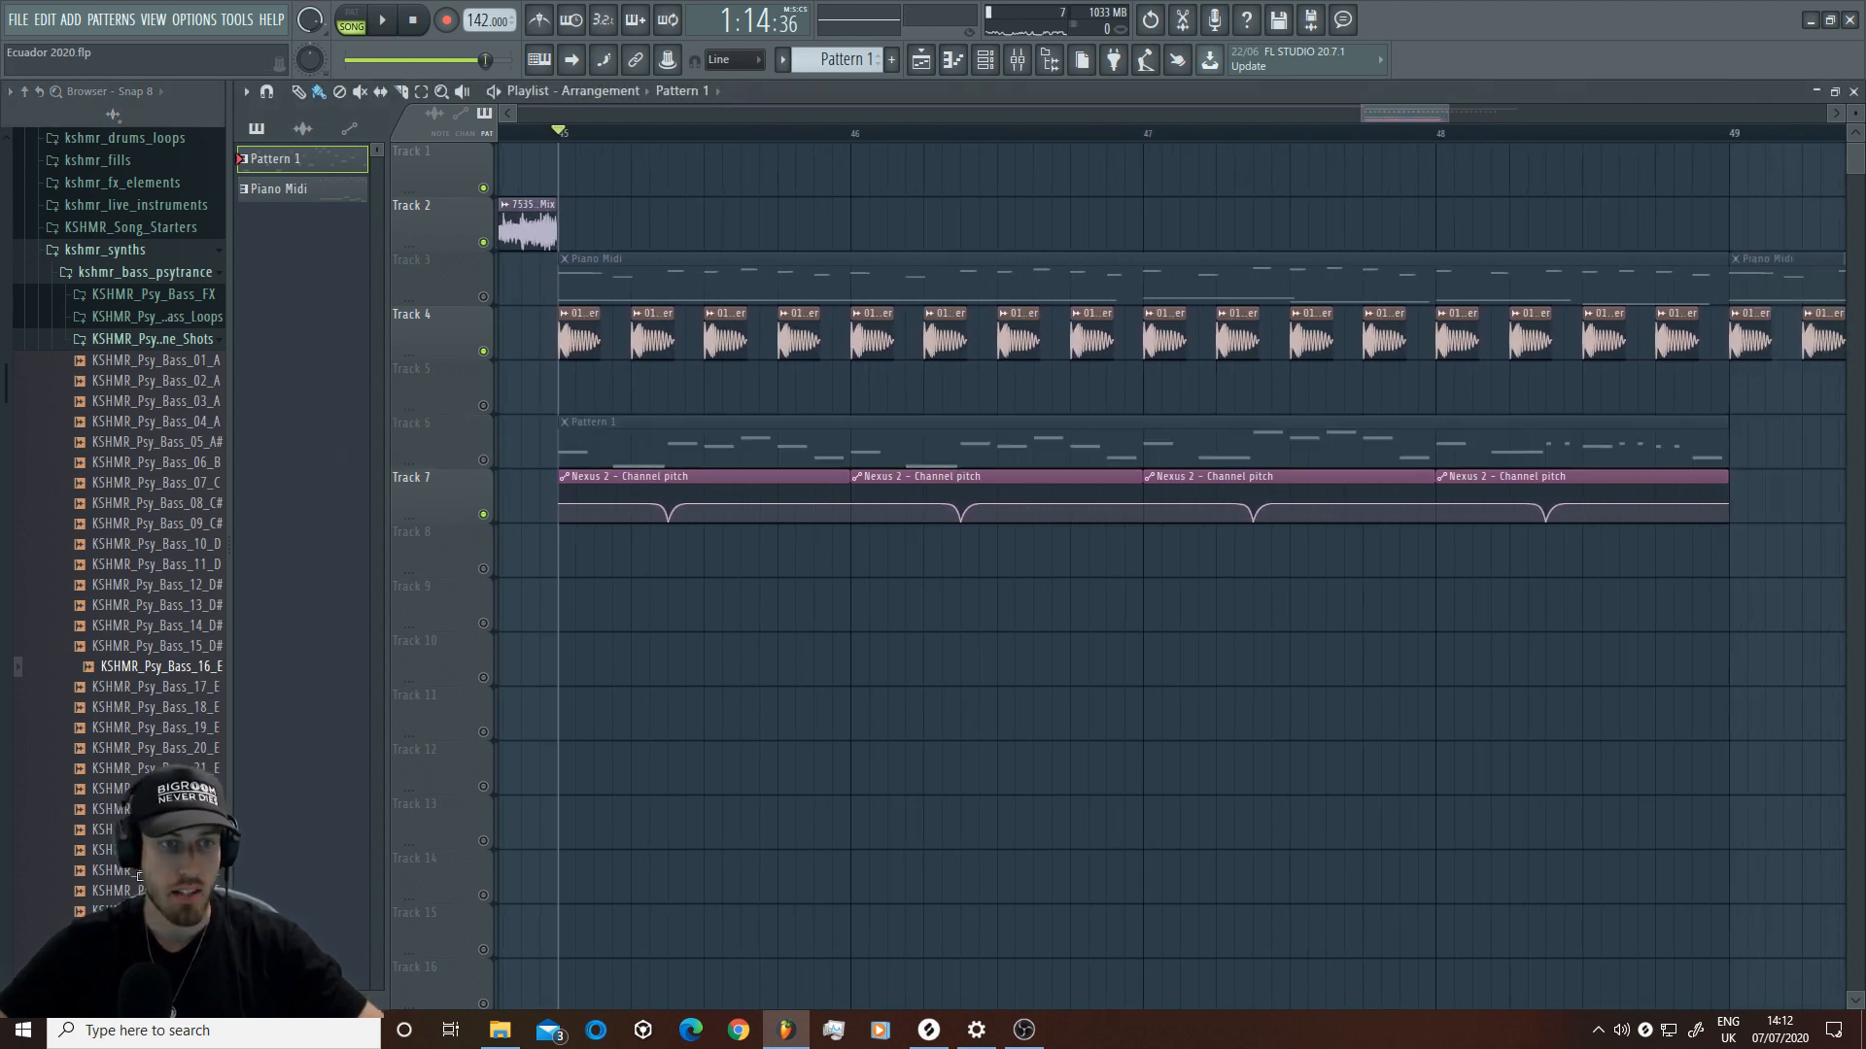
click(180, 728)
click(175, 851)
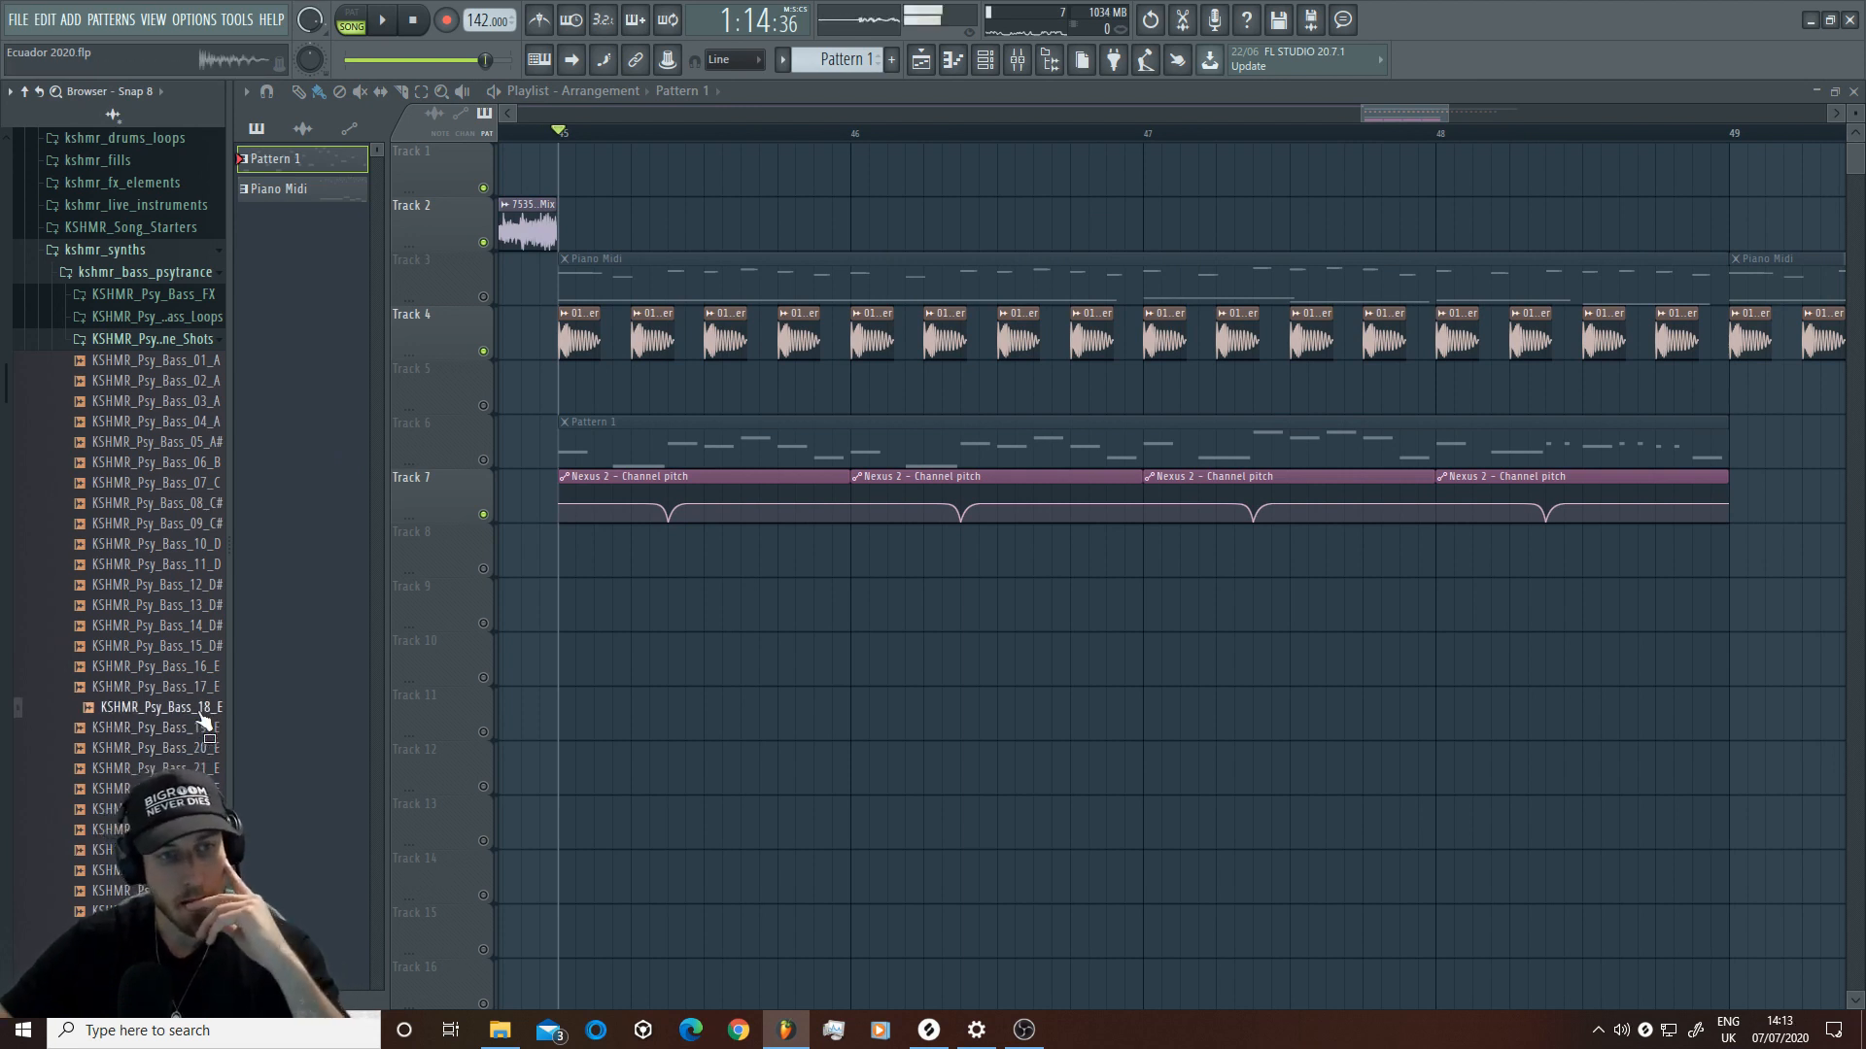
Step: Place KSHMR_Psy_Bass_18_E on Track 9, repeat it in pairs between the kicks from bar 45, unmute the track, and play it
drag(194, 707, 599, 606)
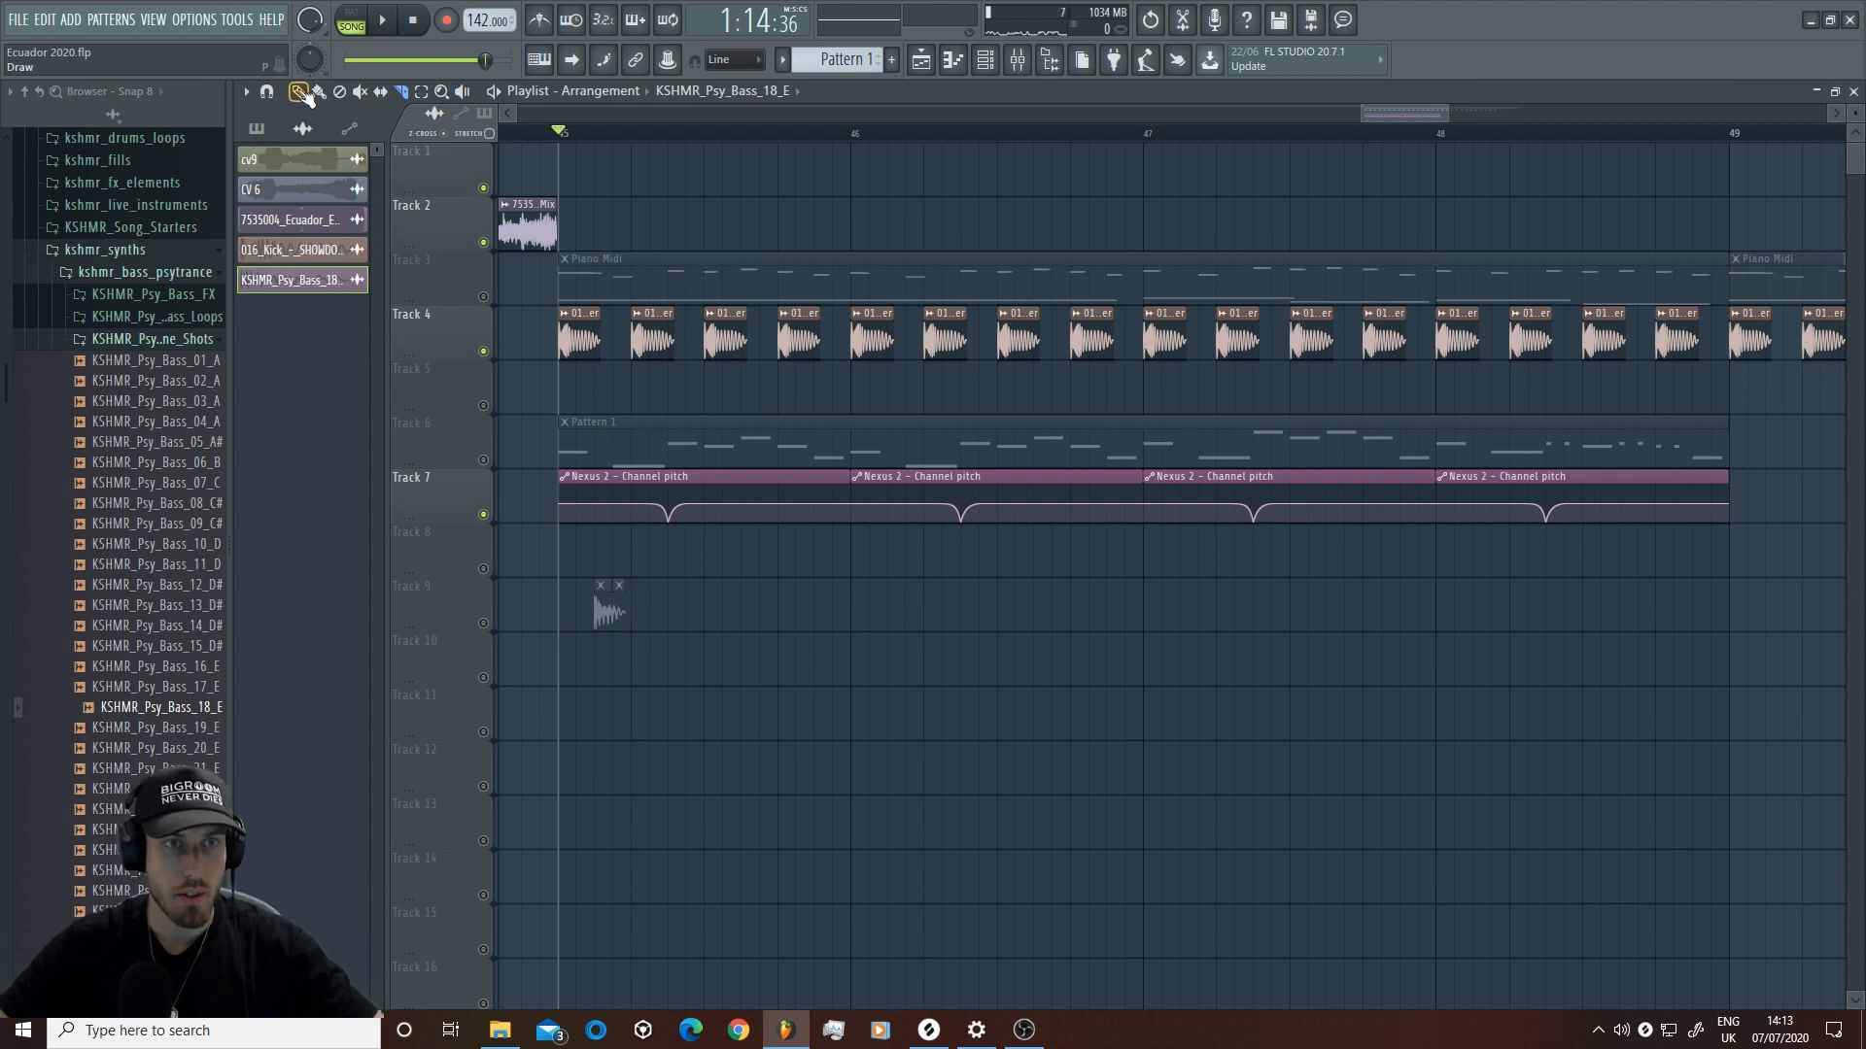
right_click(609, 618)
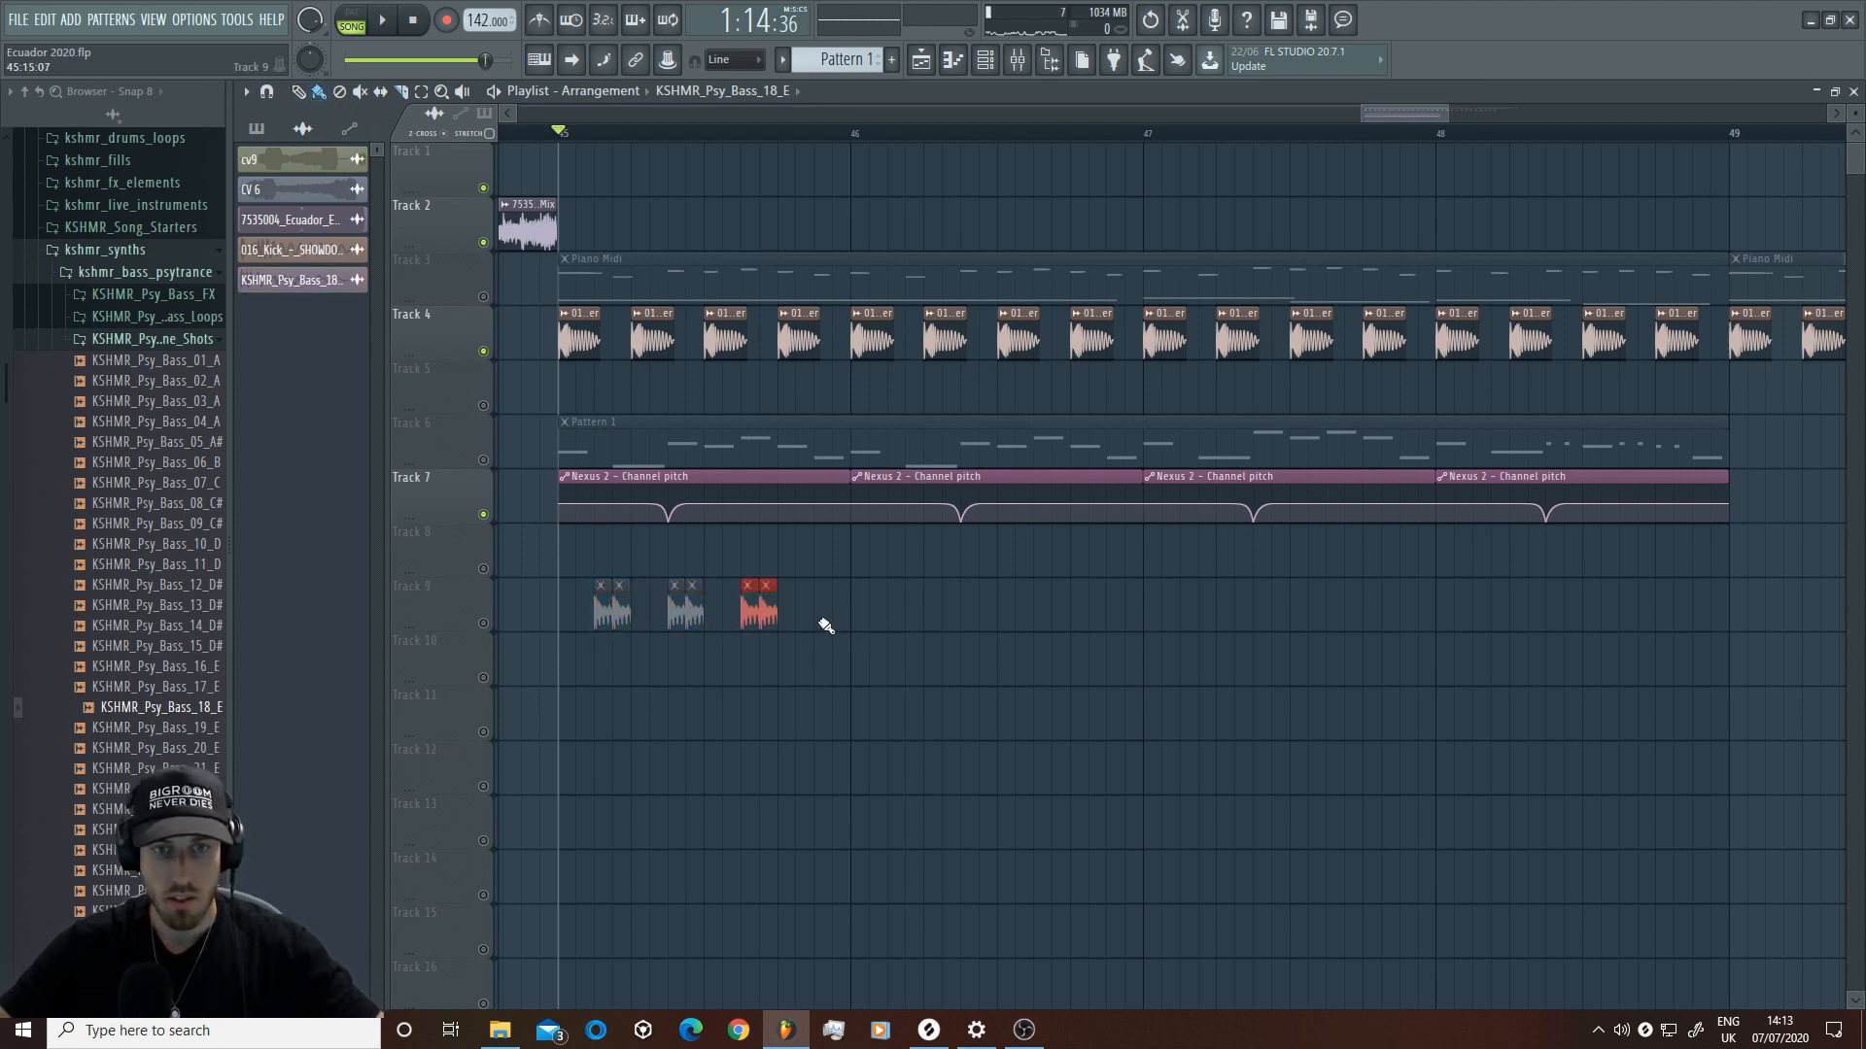
key(space)
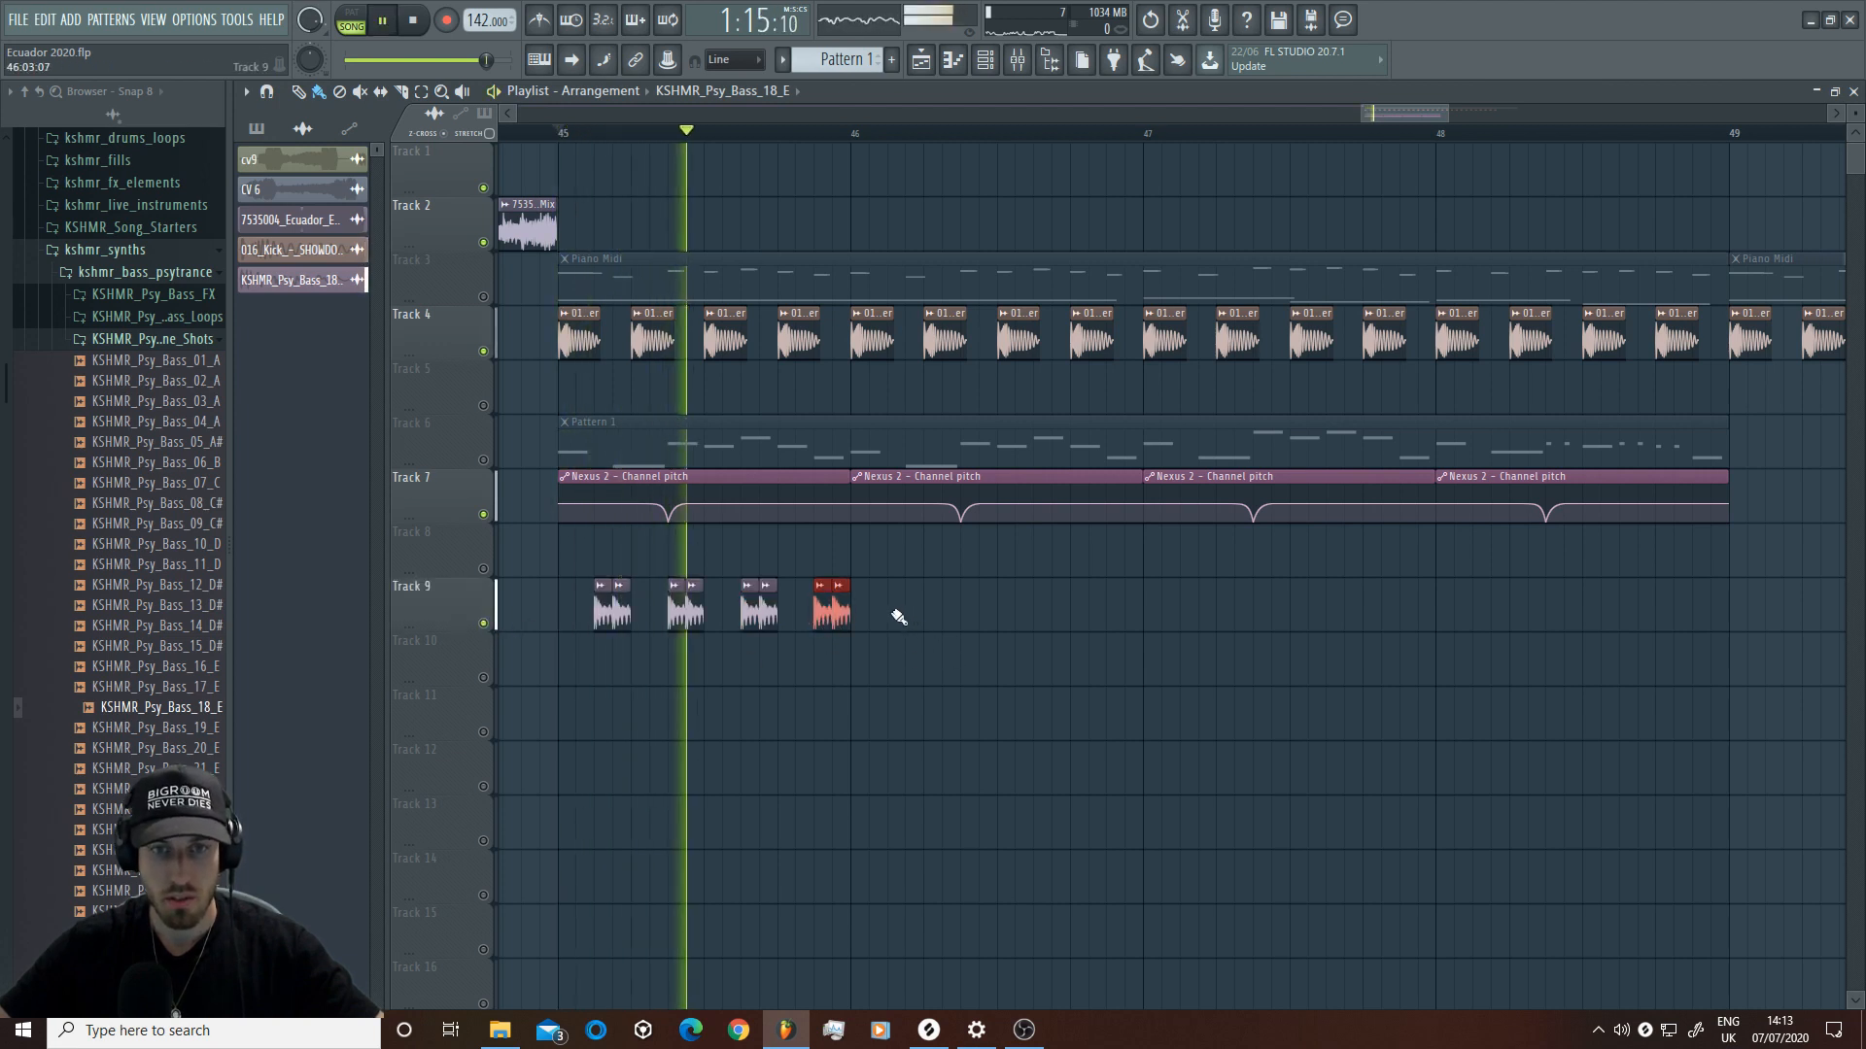
click(899, 612)
key(space)
Step: Open the KSHMR_Psy_Bass_18_E channel settings, lower its pitch by about 89 cents, and play the bass
double_click(915, 620)
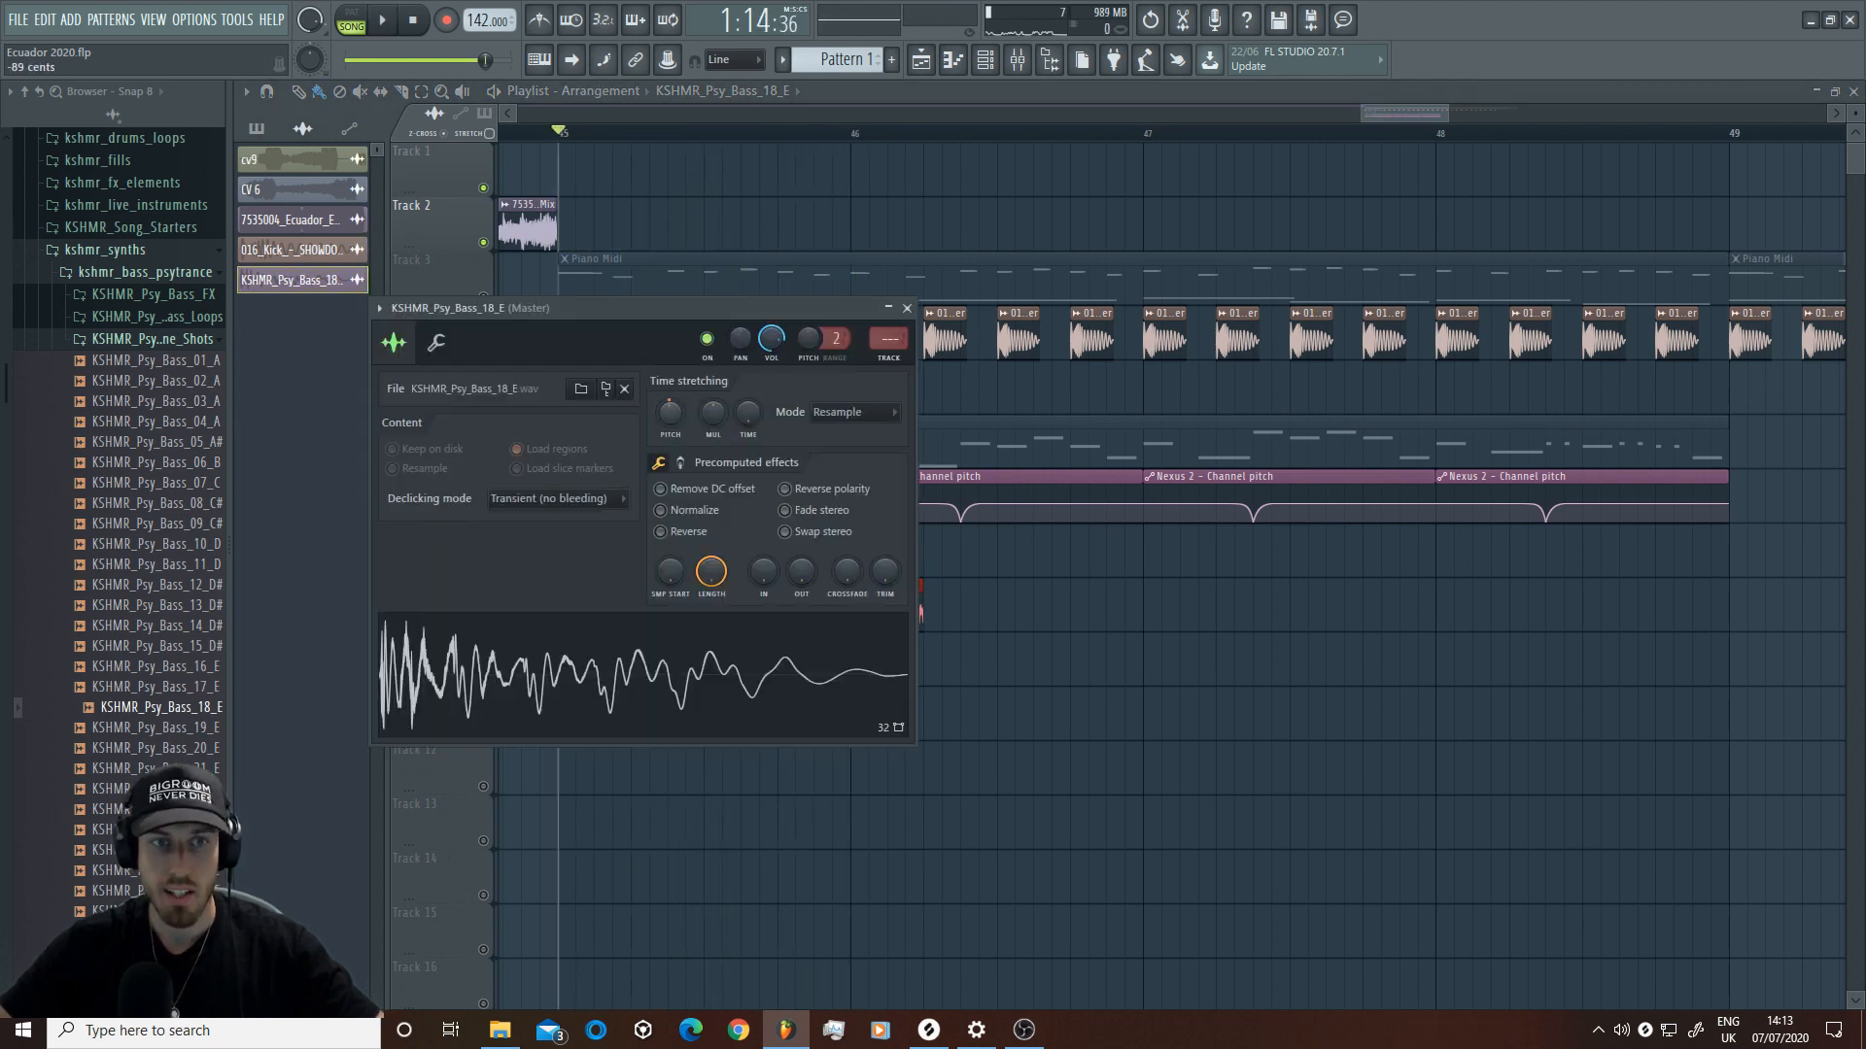
click(1022, 612)
key(space)
Step: Continue the pairs of bass clips between the kicks on Track 9 through bars 46 and 47, removing surplus hits during playback
click(967, 622)
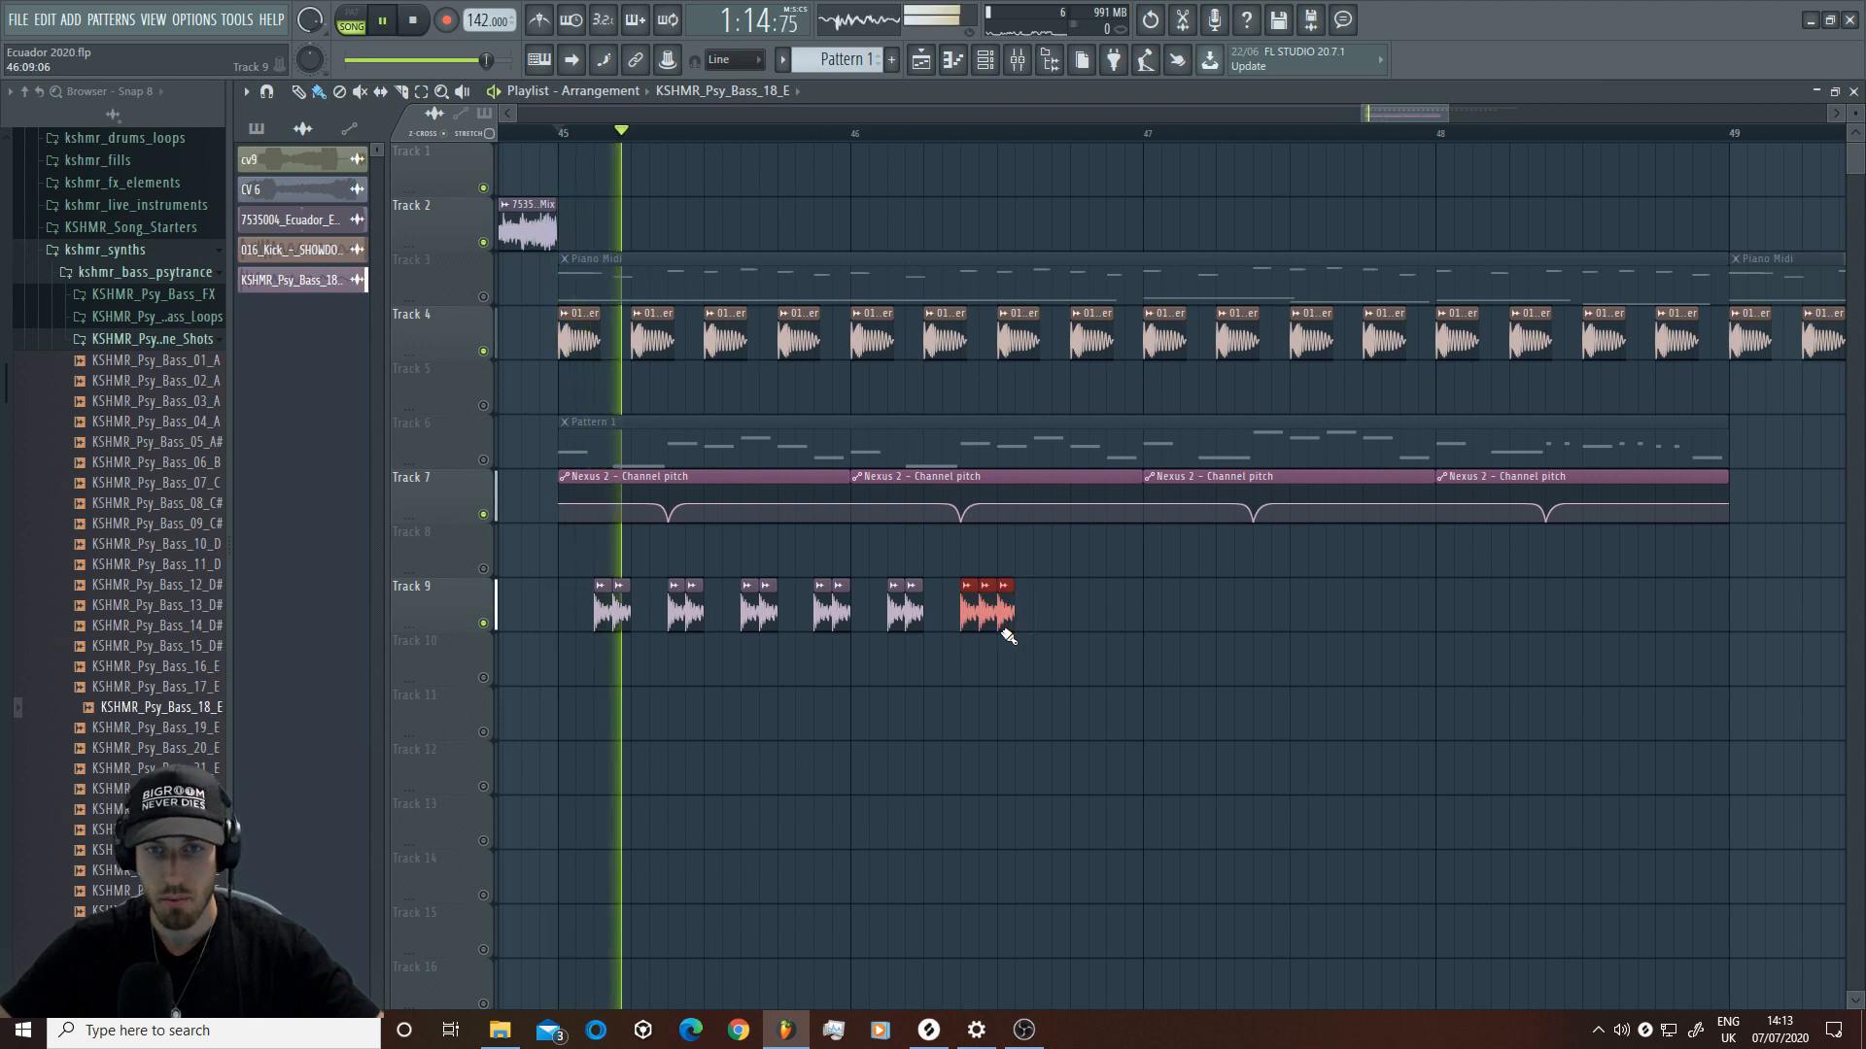
click(1045, 618)
click(1123, 619)
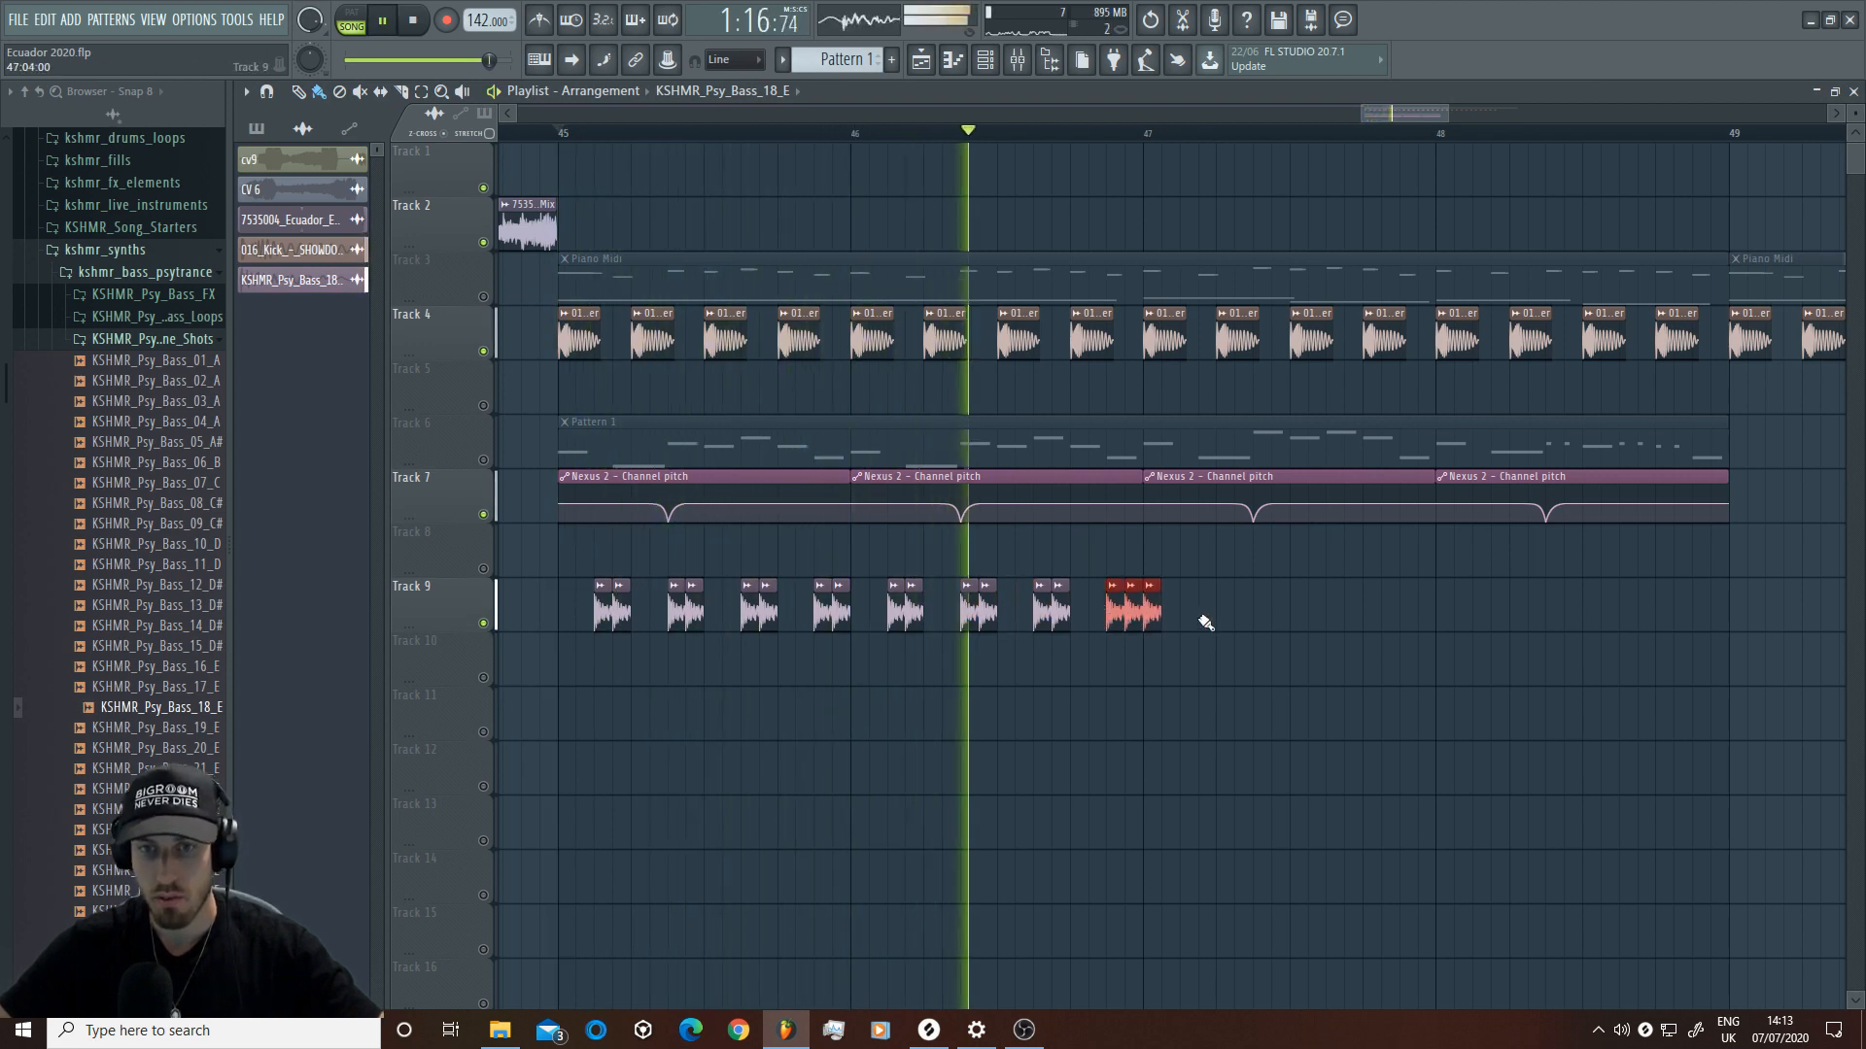
click(1197, 619)
click(1135, 613)
key(space)
key(space)
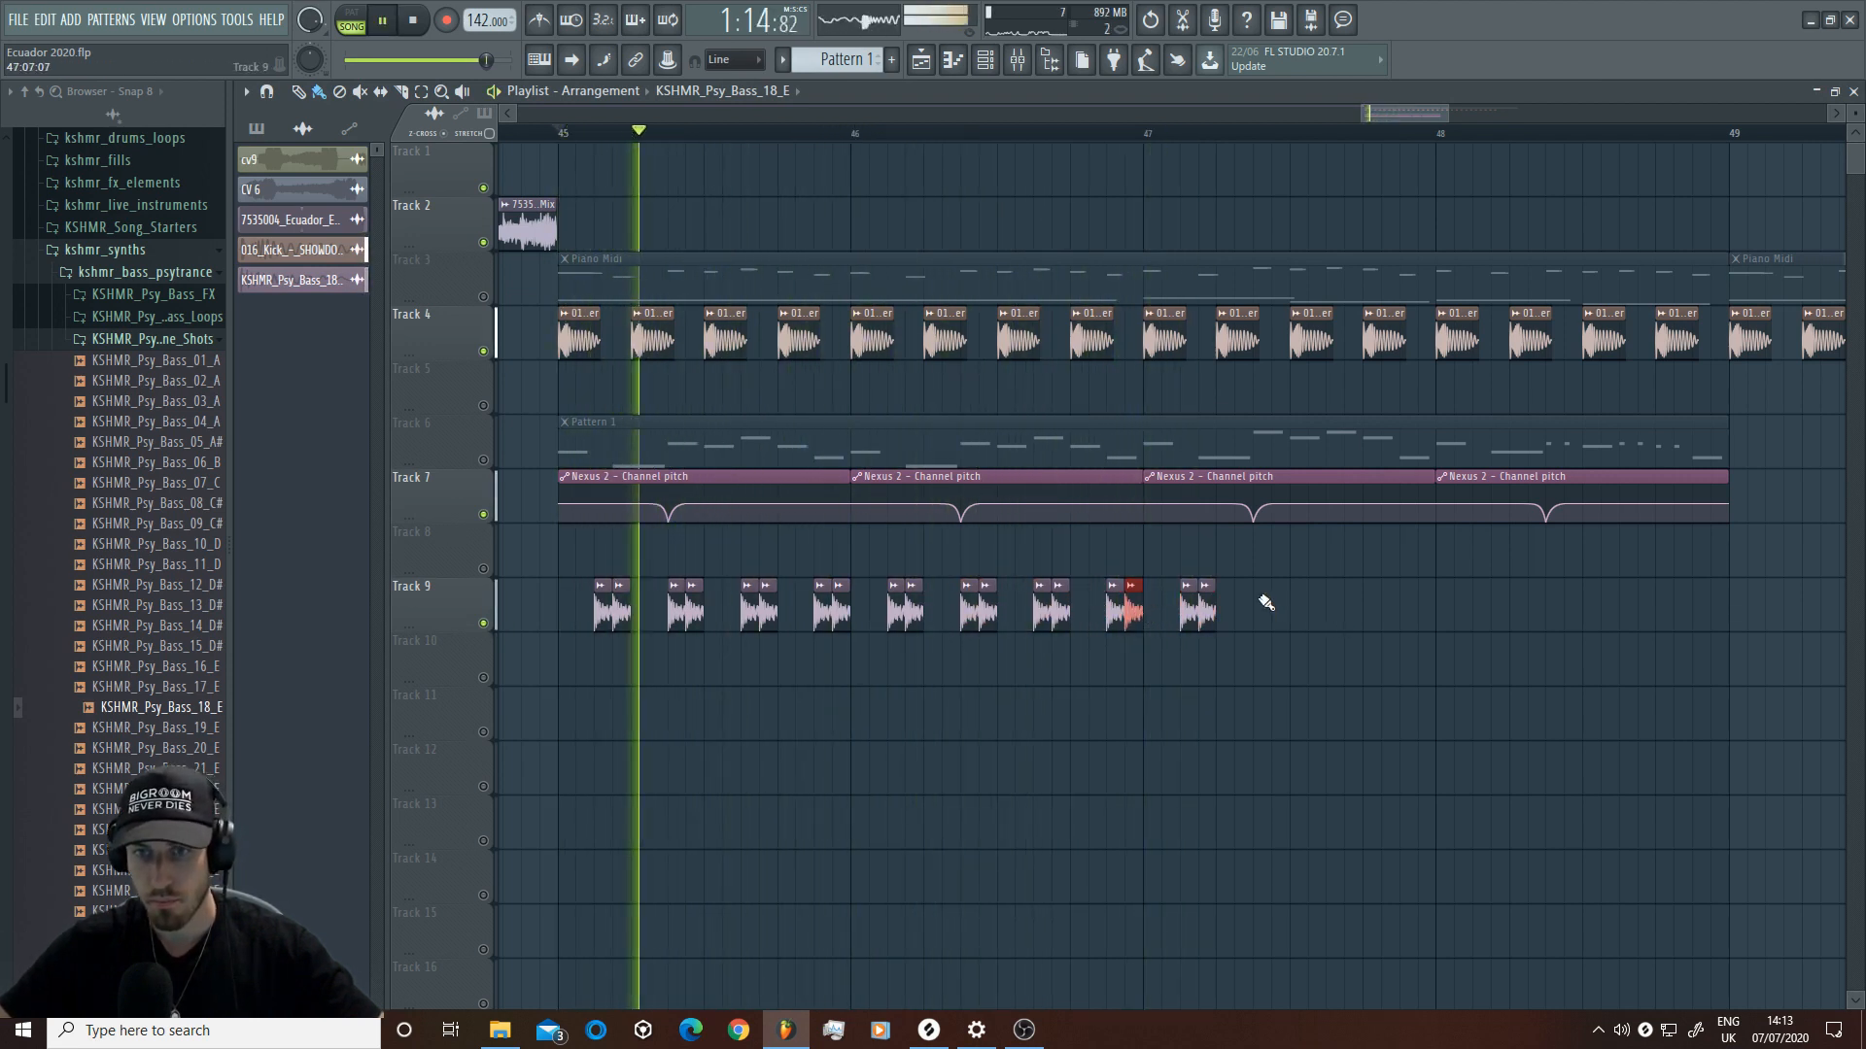
click(1268, 612)
click(1346, 614)
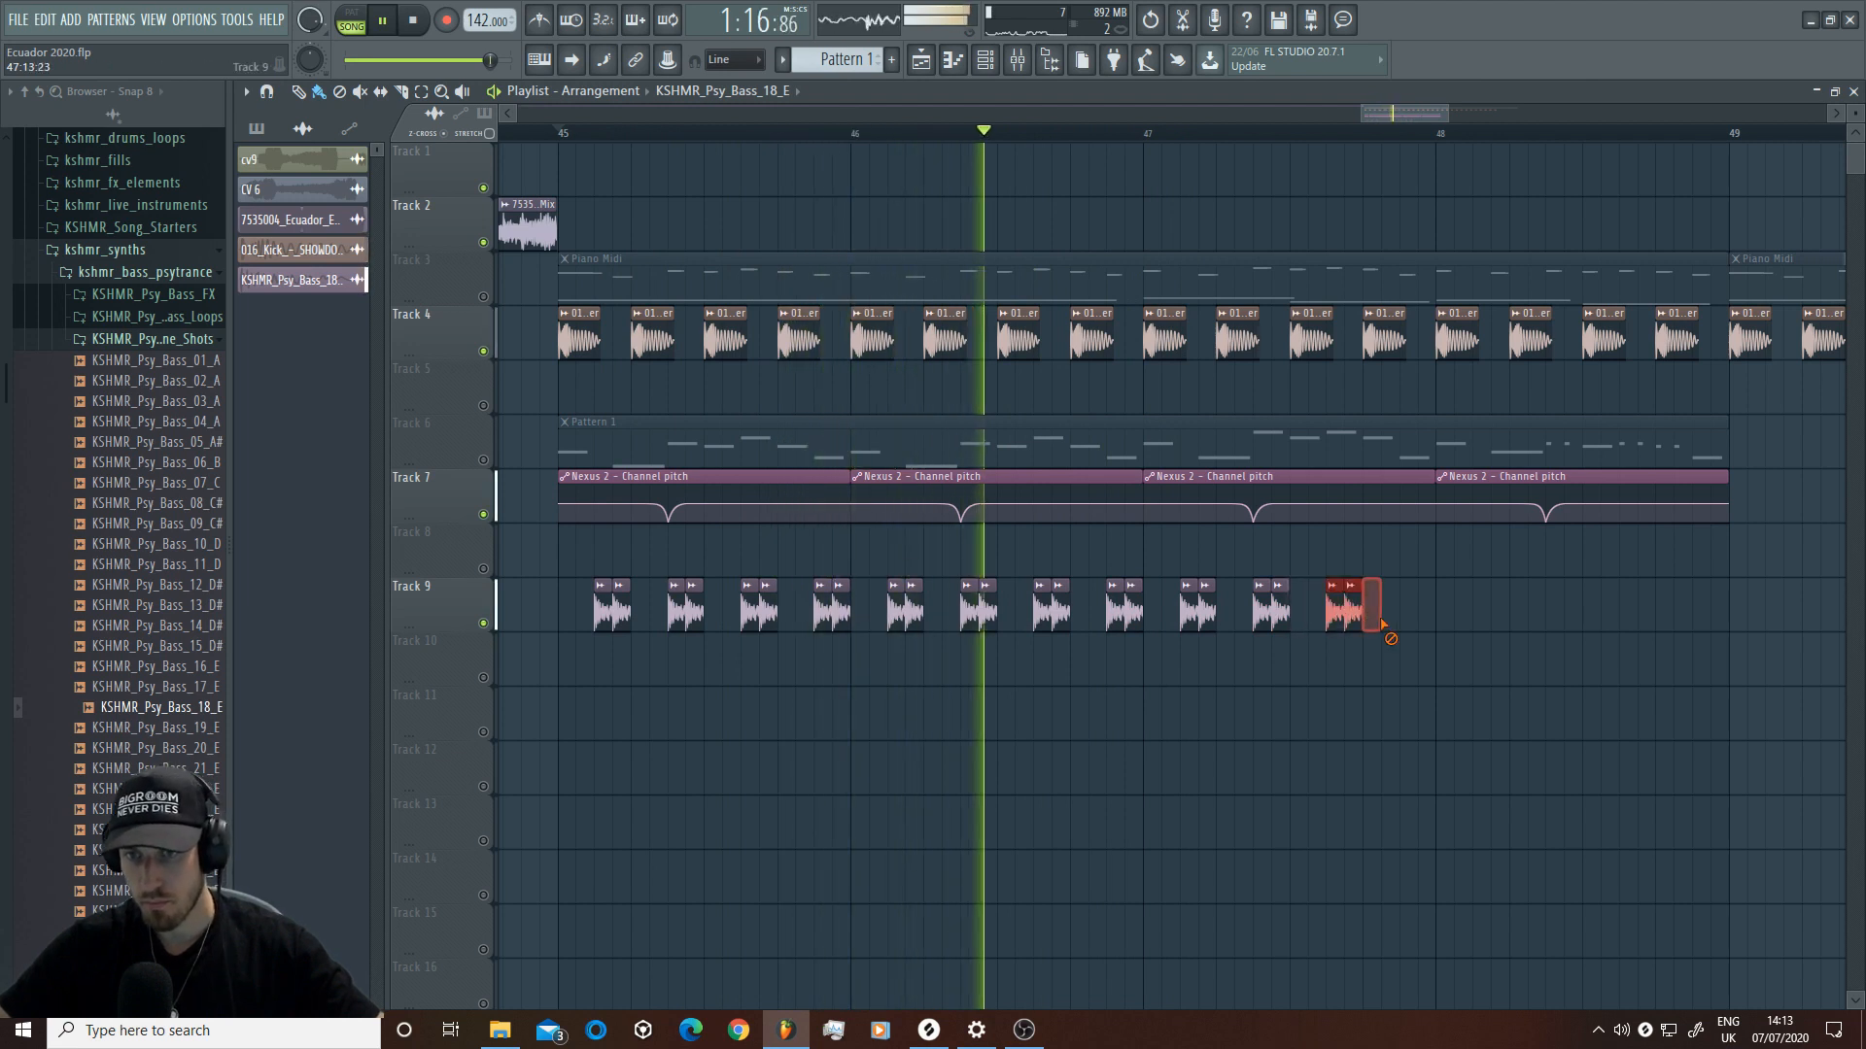
click(1418, 614)
Step: Stop playback, select all the bass clips on Track 9, and duplicate them directly after the originals up to bar 51
scroll(1518, 141, down, 4)
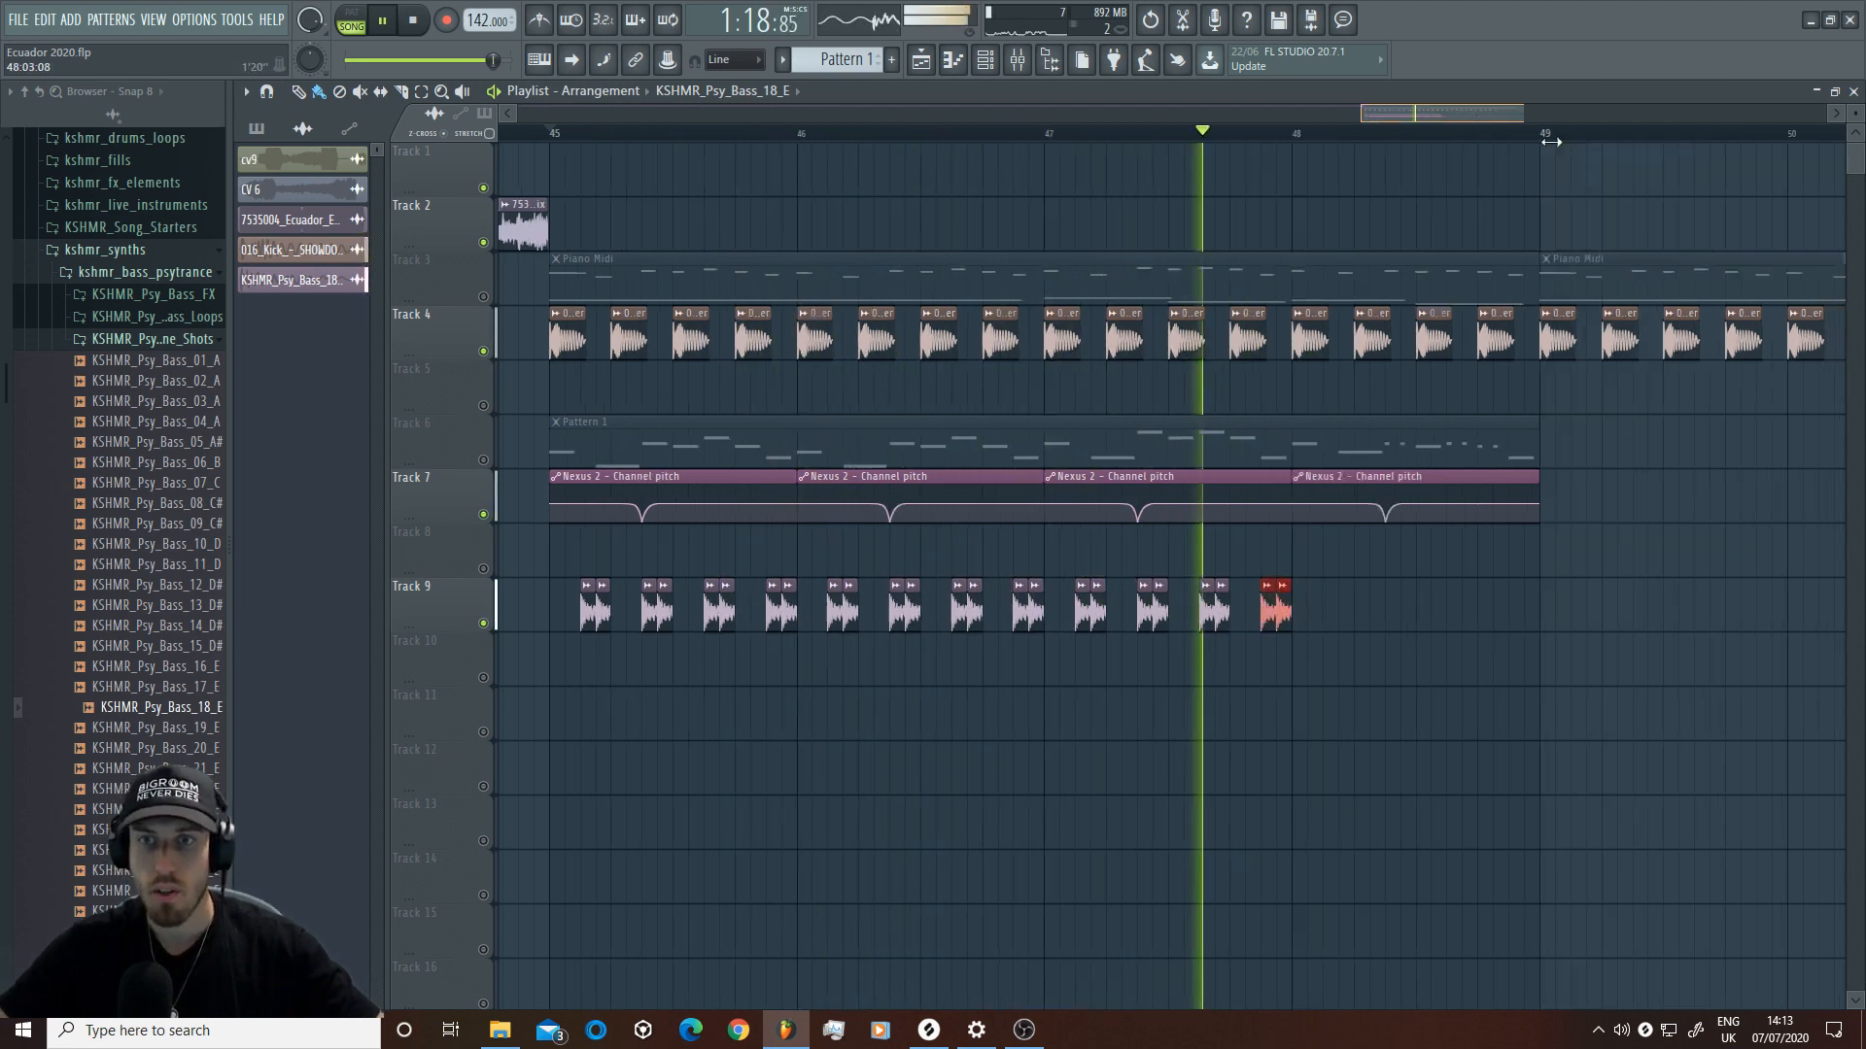
key(space)
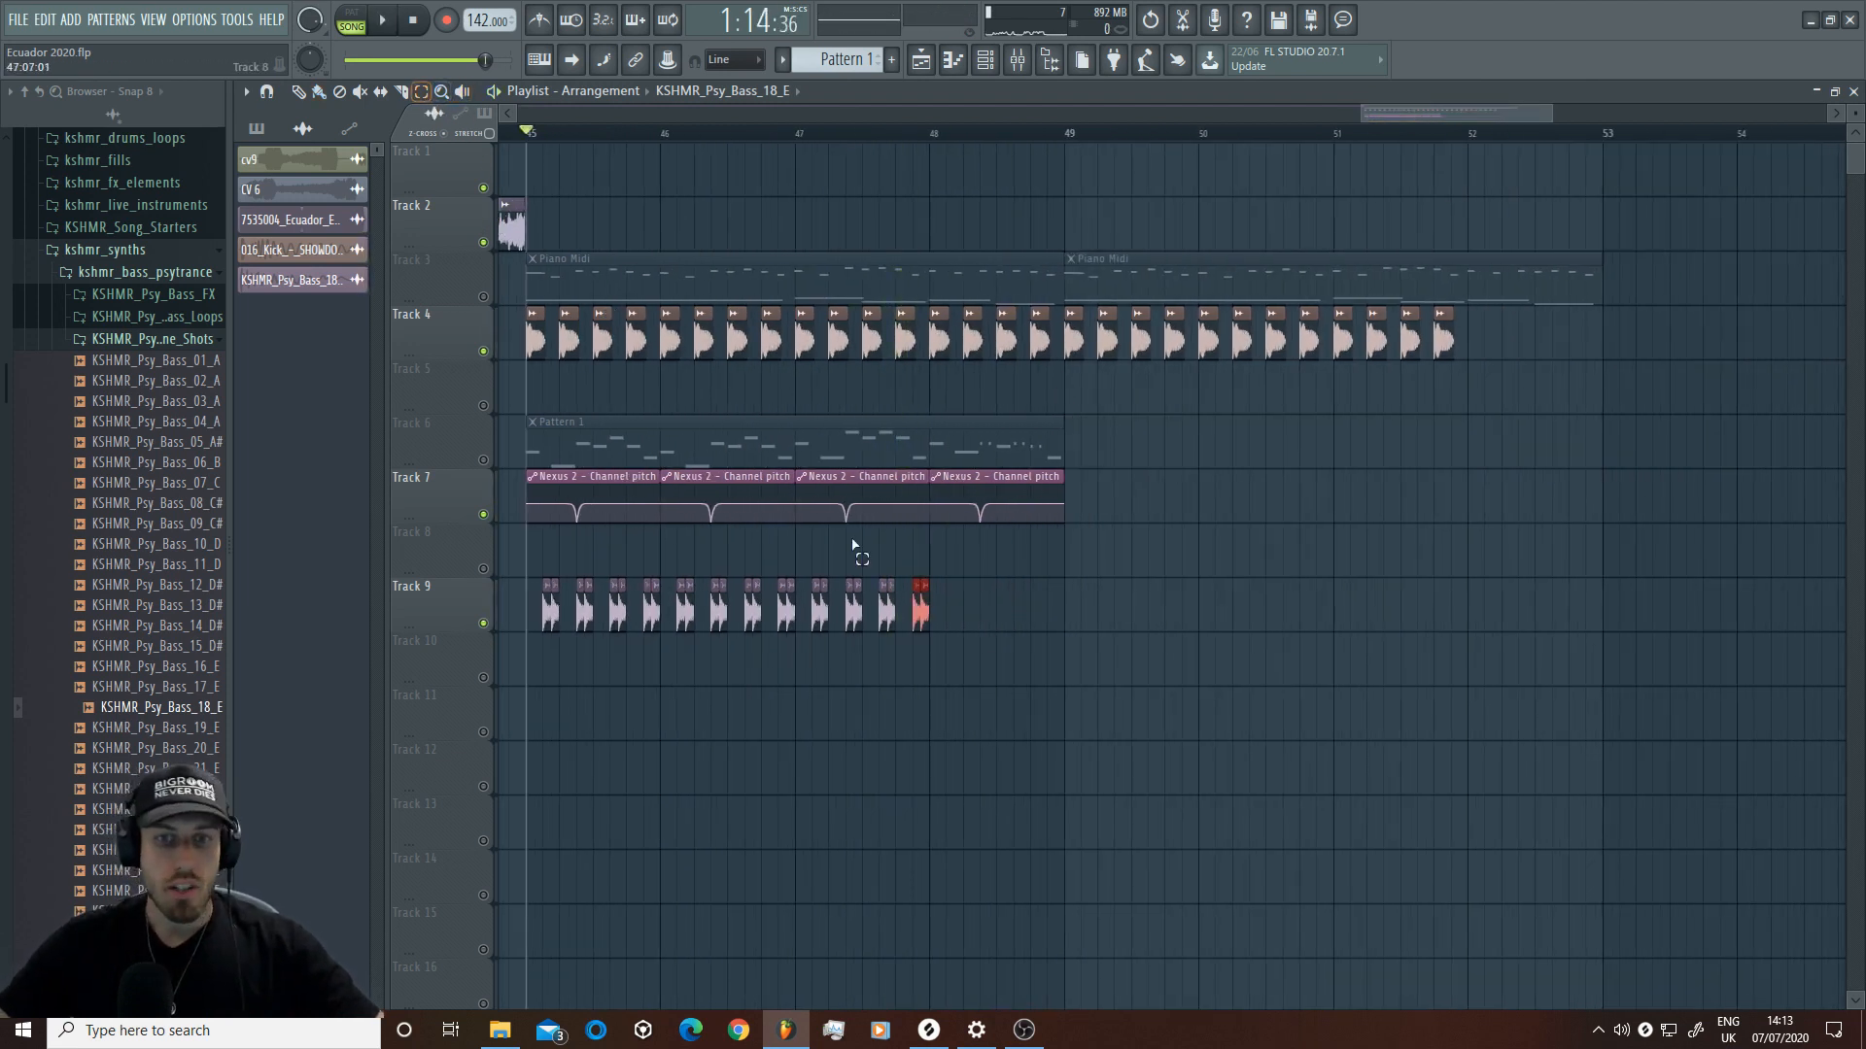
drag(1044, 685, 539, 522)
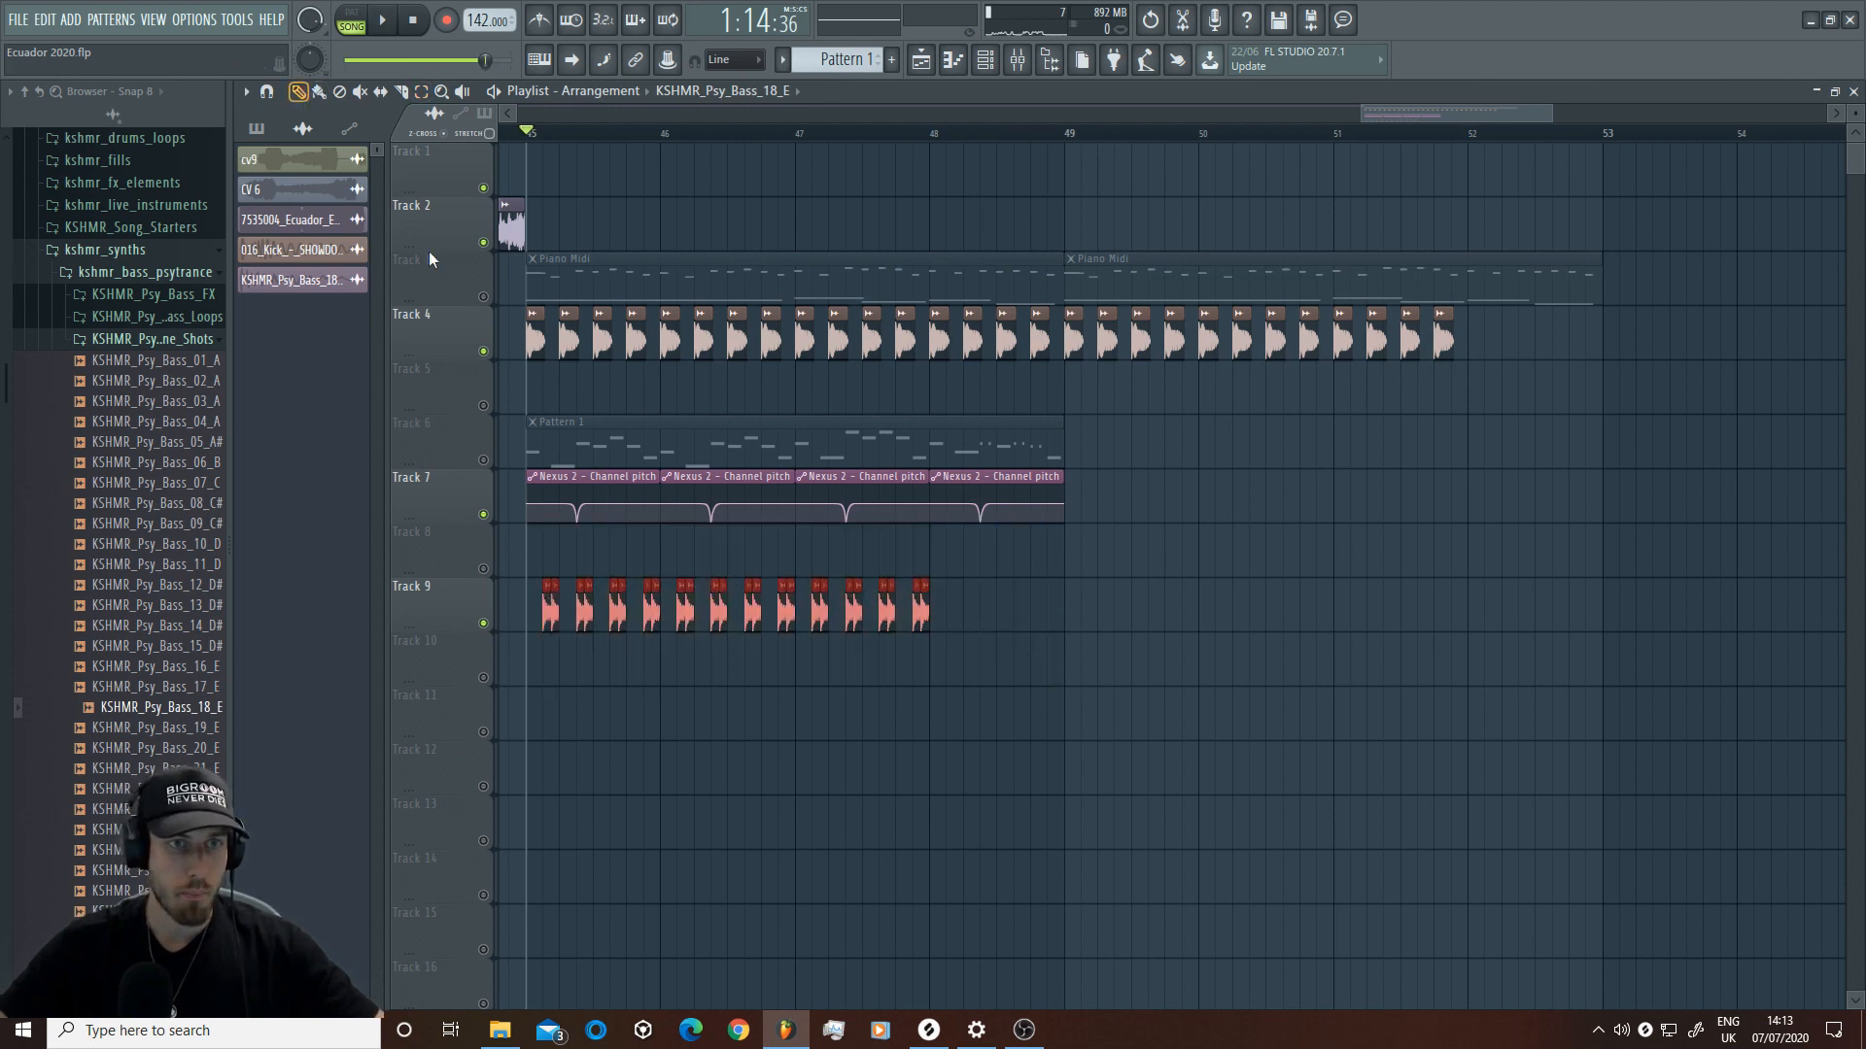
drag(553, 605, 958, 599)
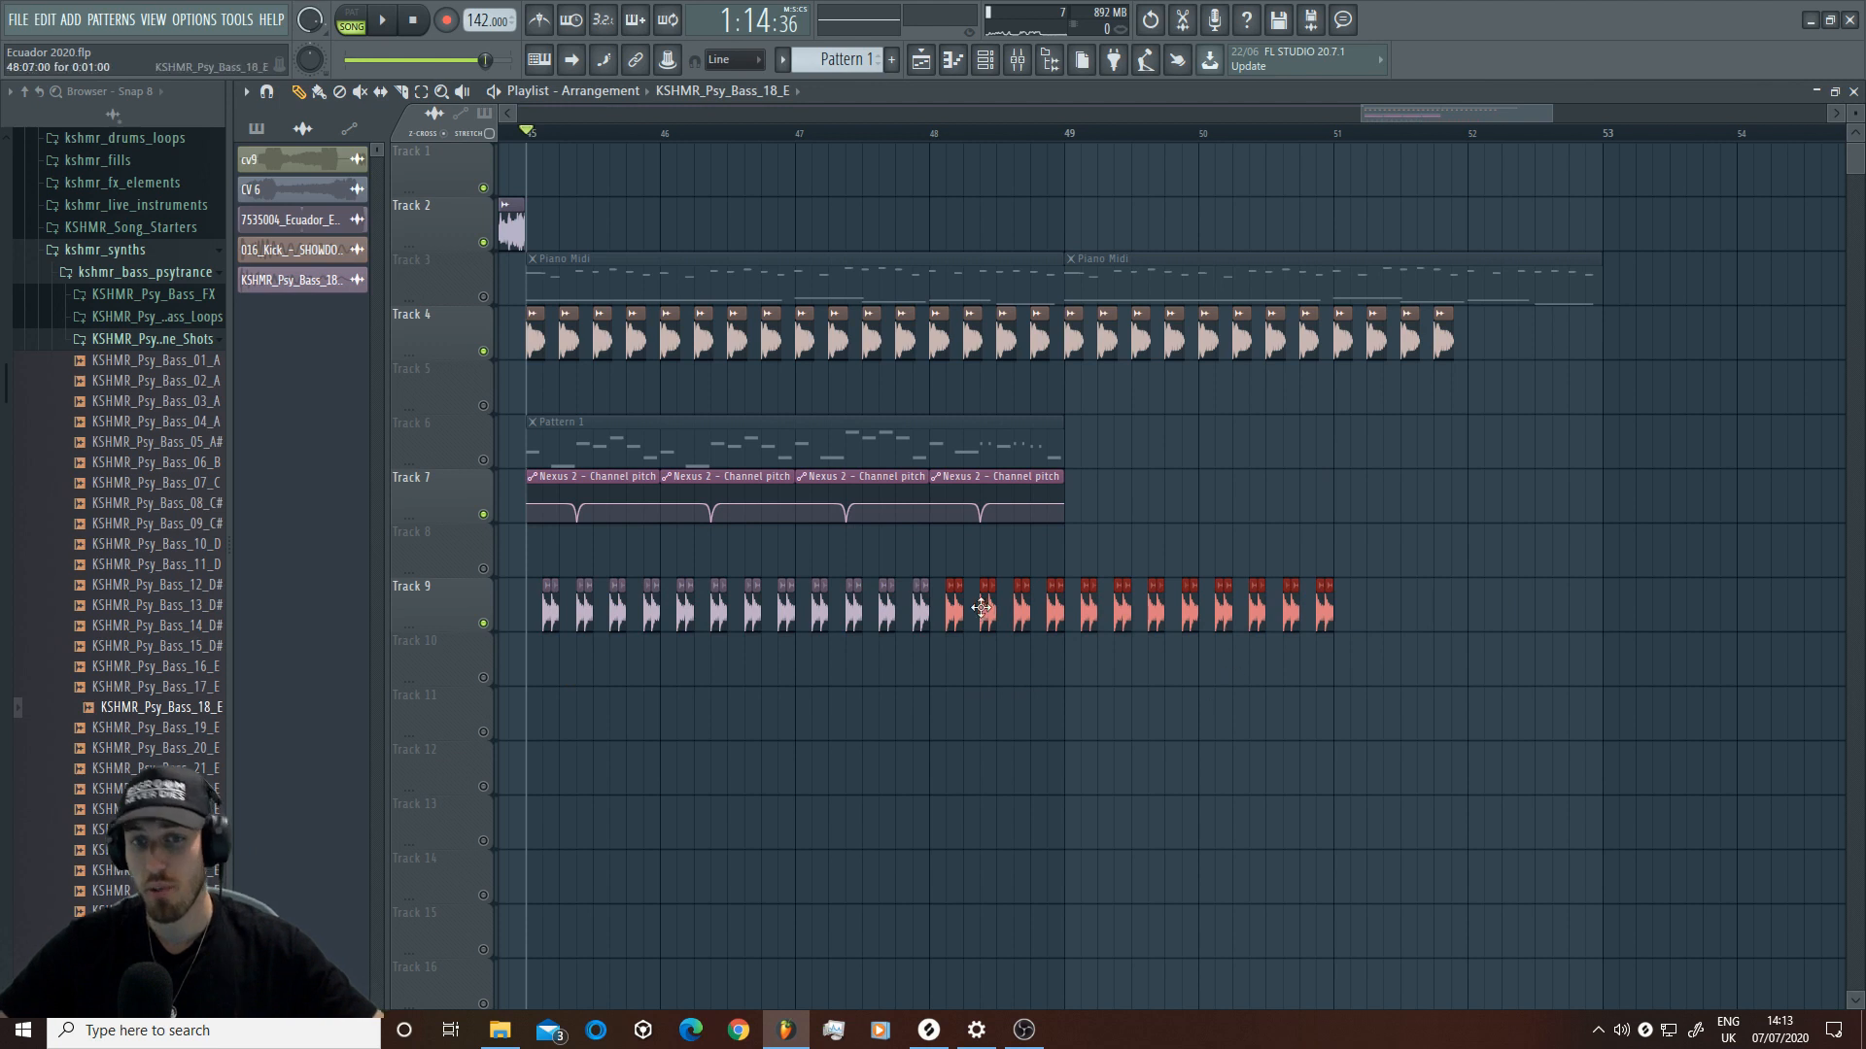
Step: Place a bass clip at 51:03 on Track 9, make it unique, and open its channel settings
drag(1360, 113, 1441, 113)
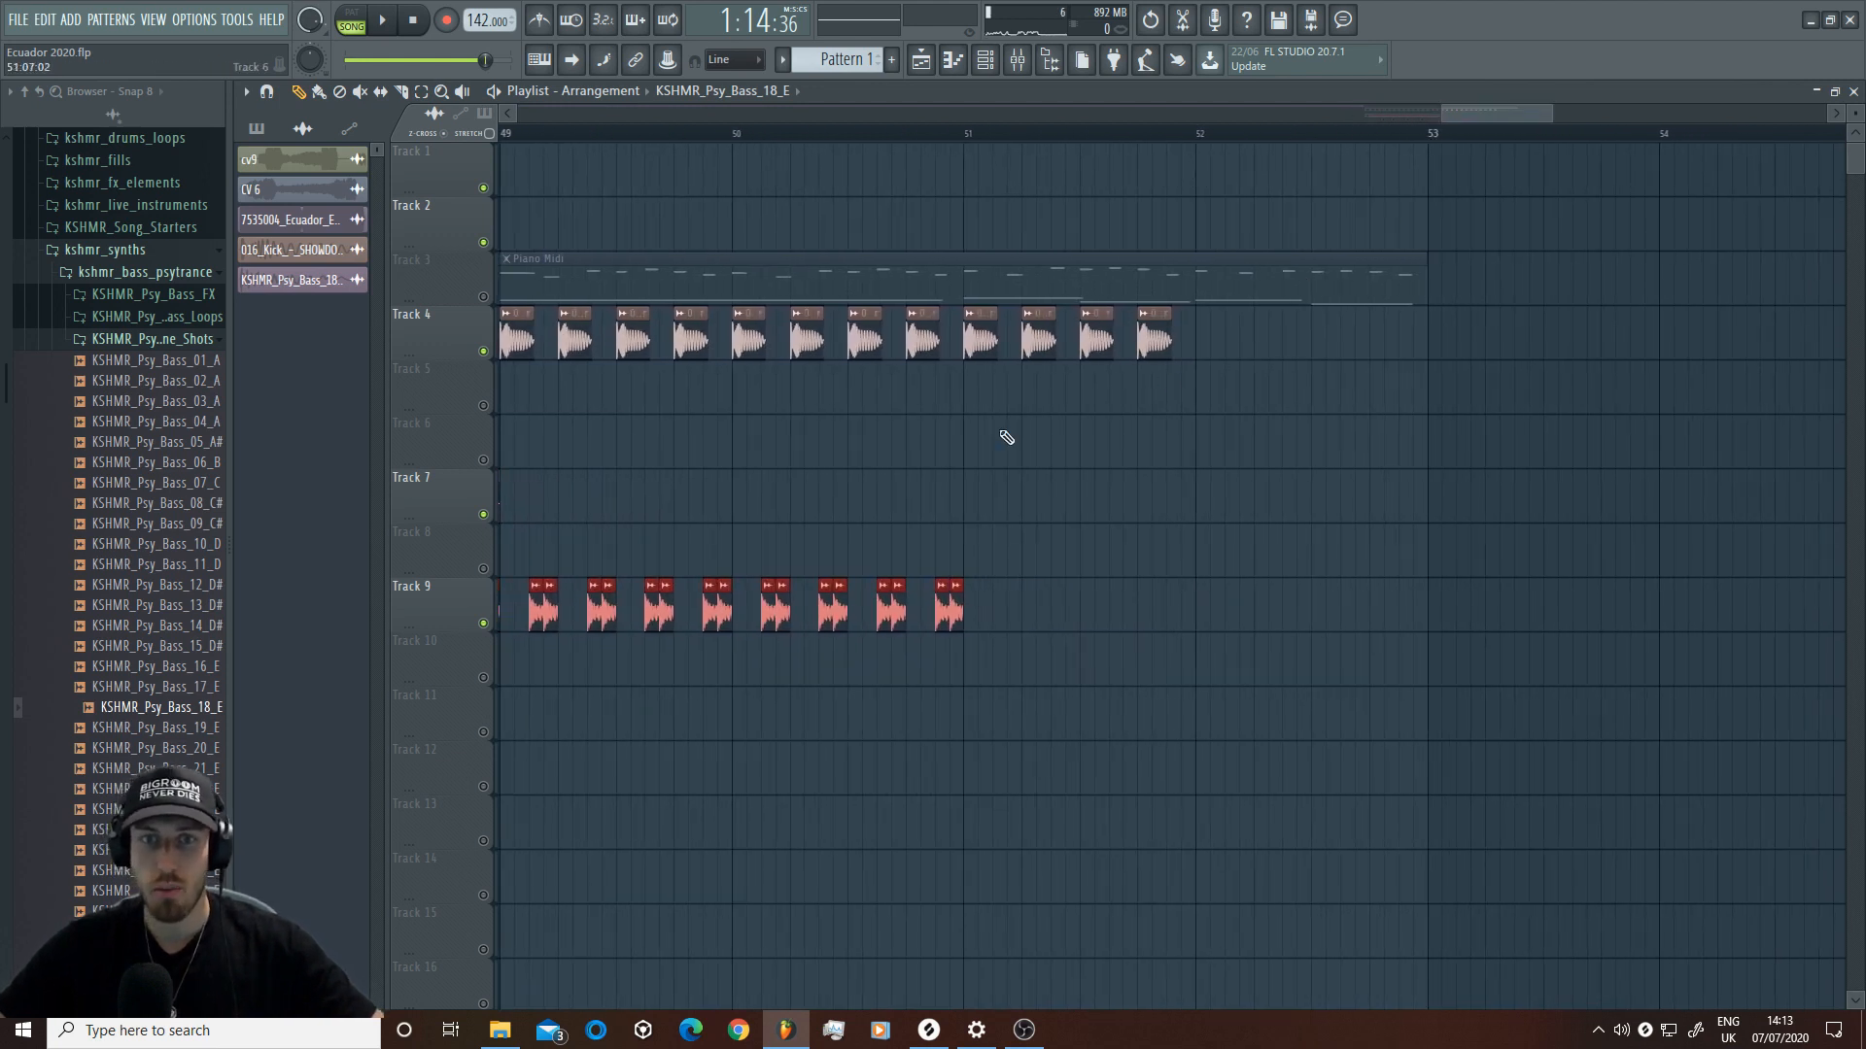
click(995, 600)
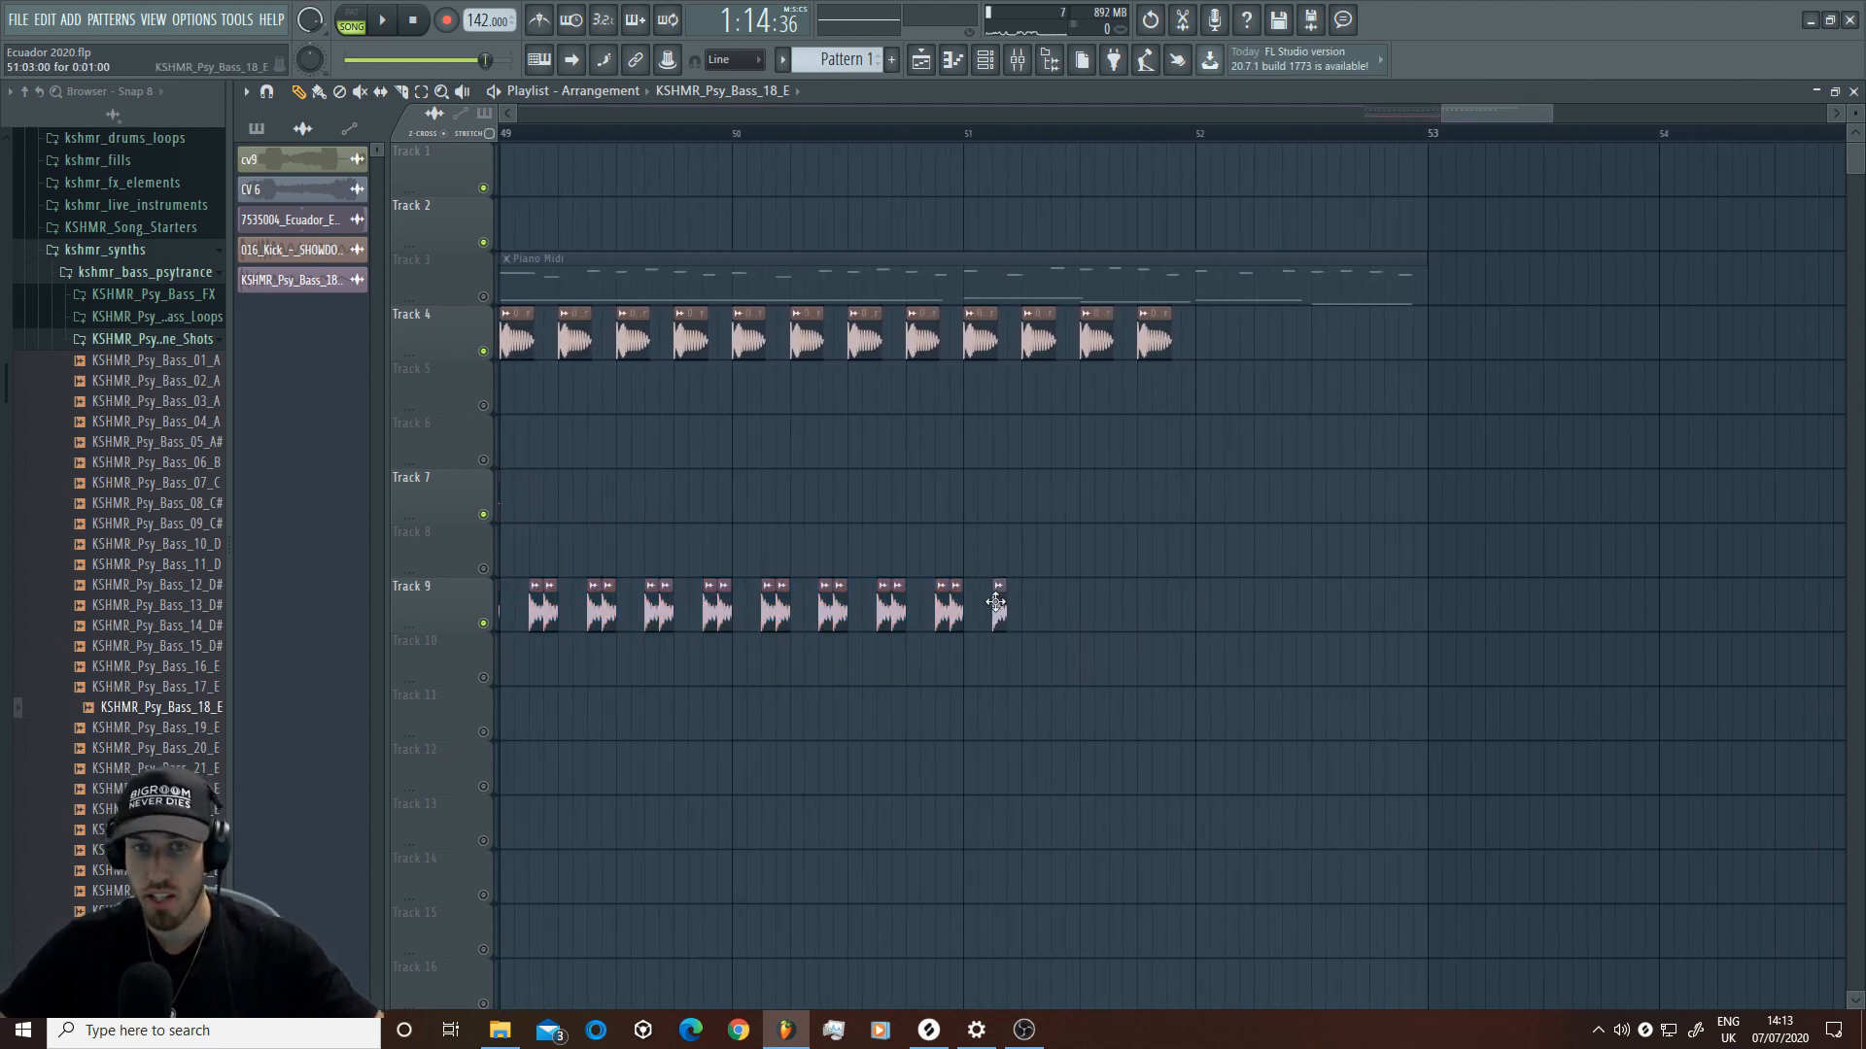
right_click(1015, 609)
click(1055, 736)
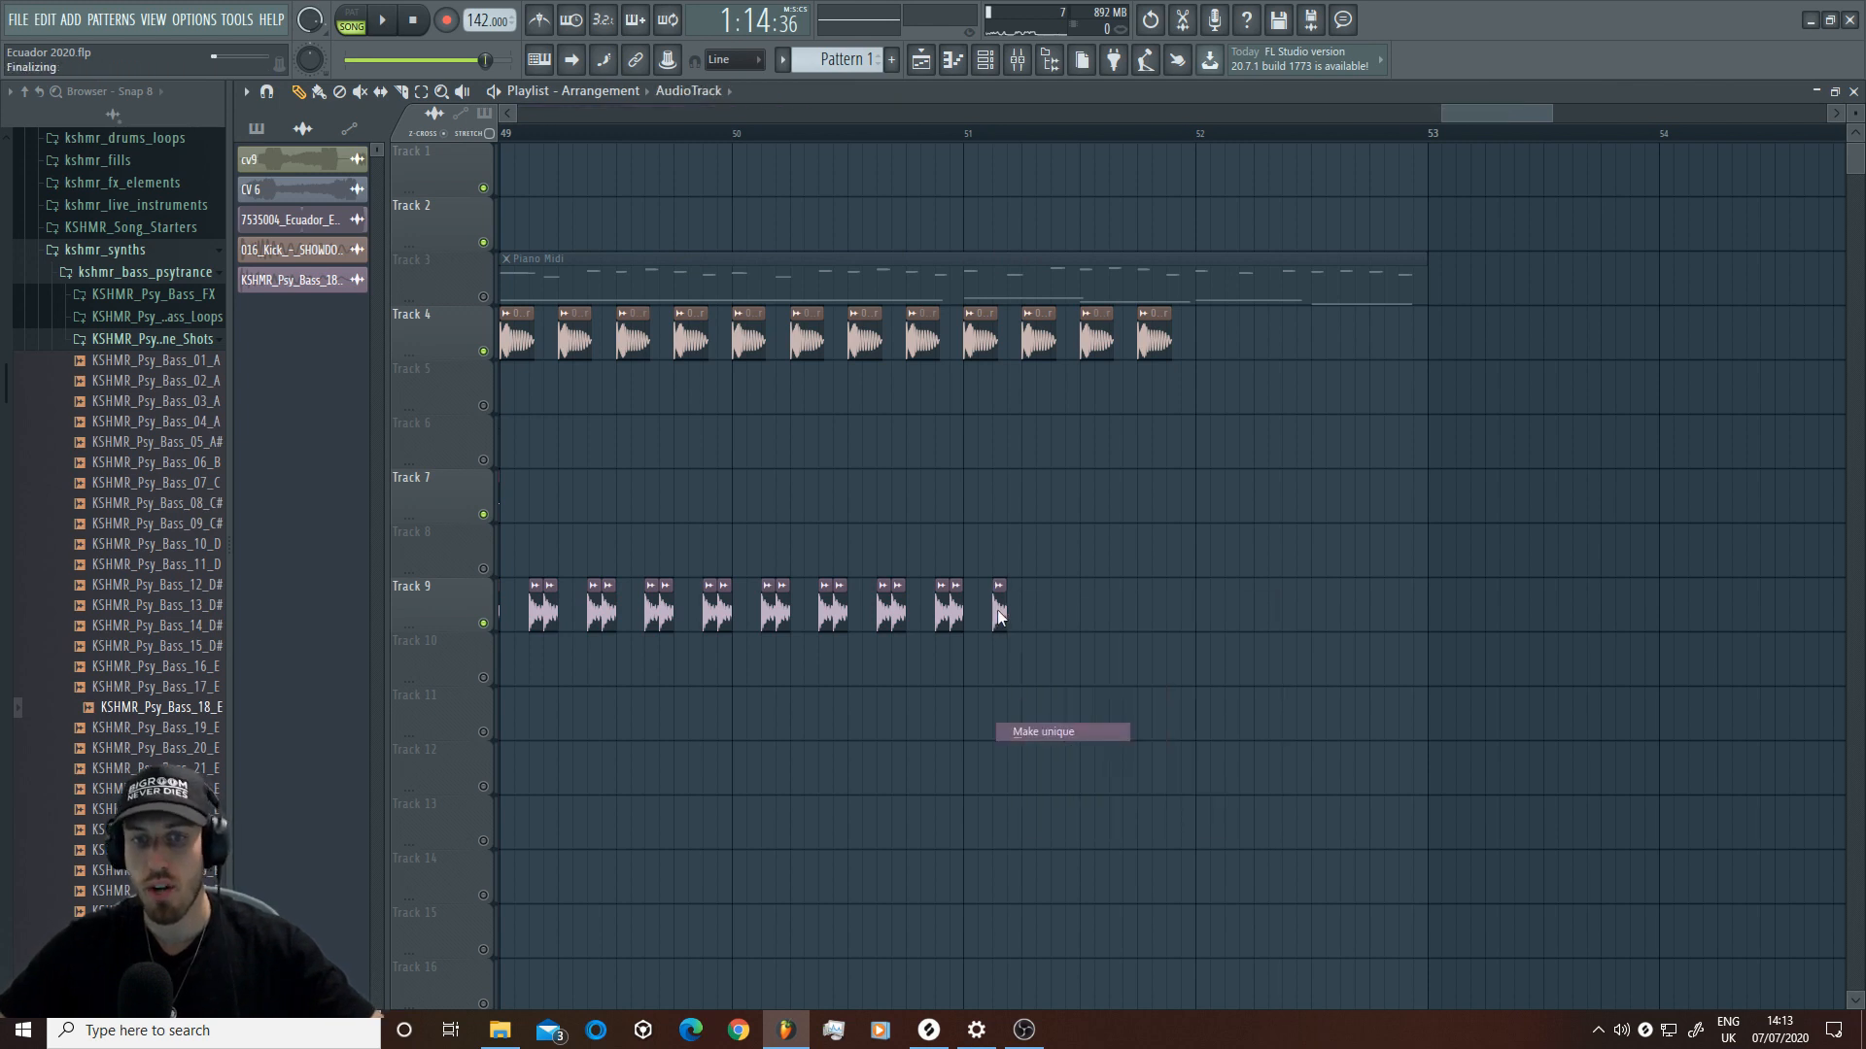
double_click(997, 610)
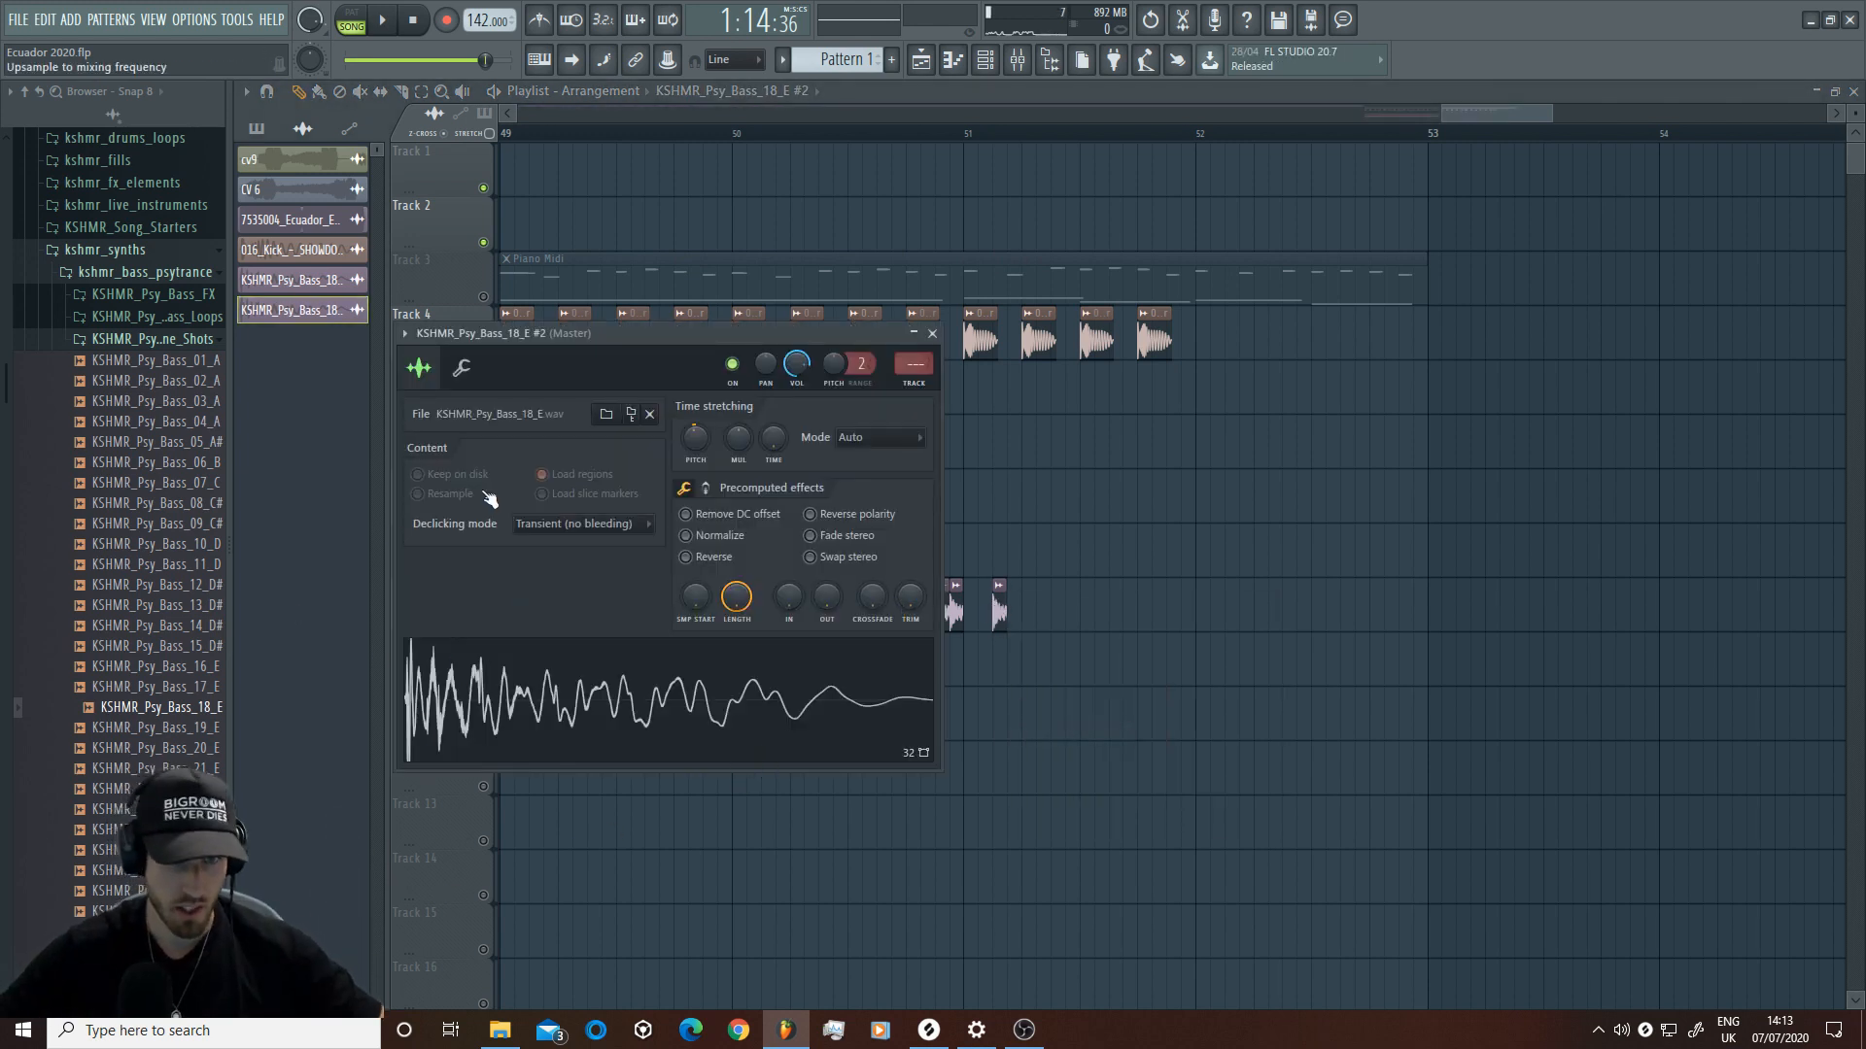
Step: Check the low notes of Piano Midi in the piano roll, retune the unique bass clip in bar 51, and add its second hit
double_click(1019, 284)
drag(1225, 109, 979, 159)
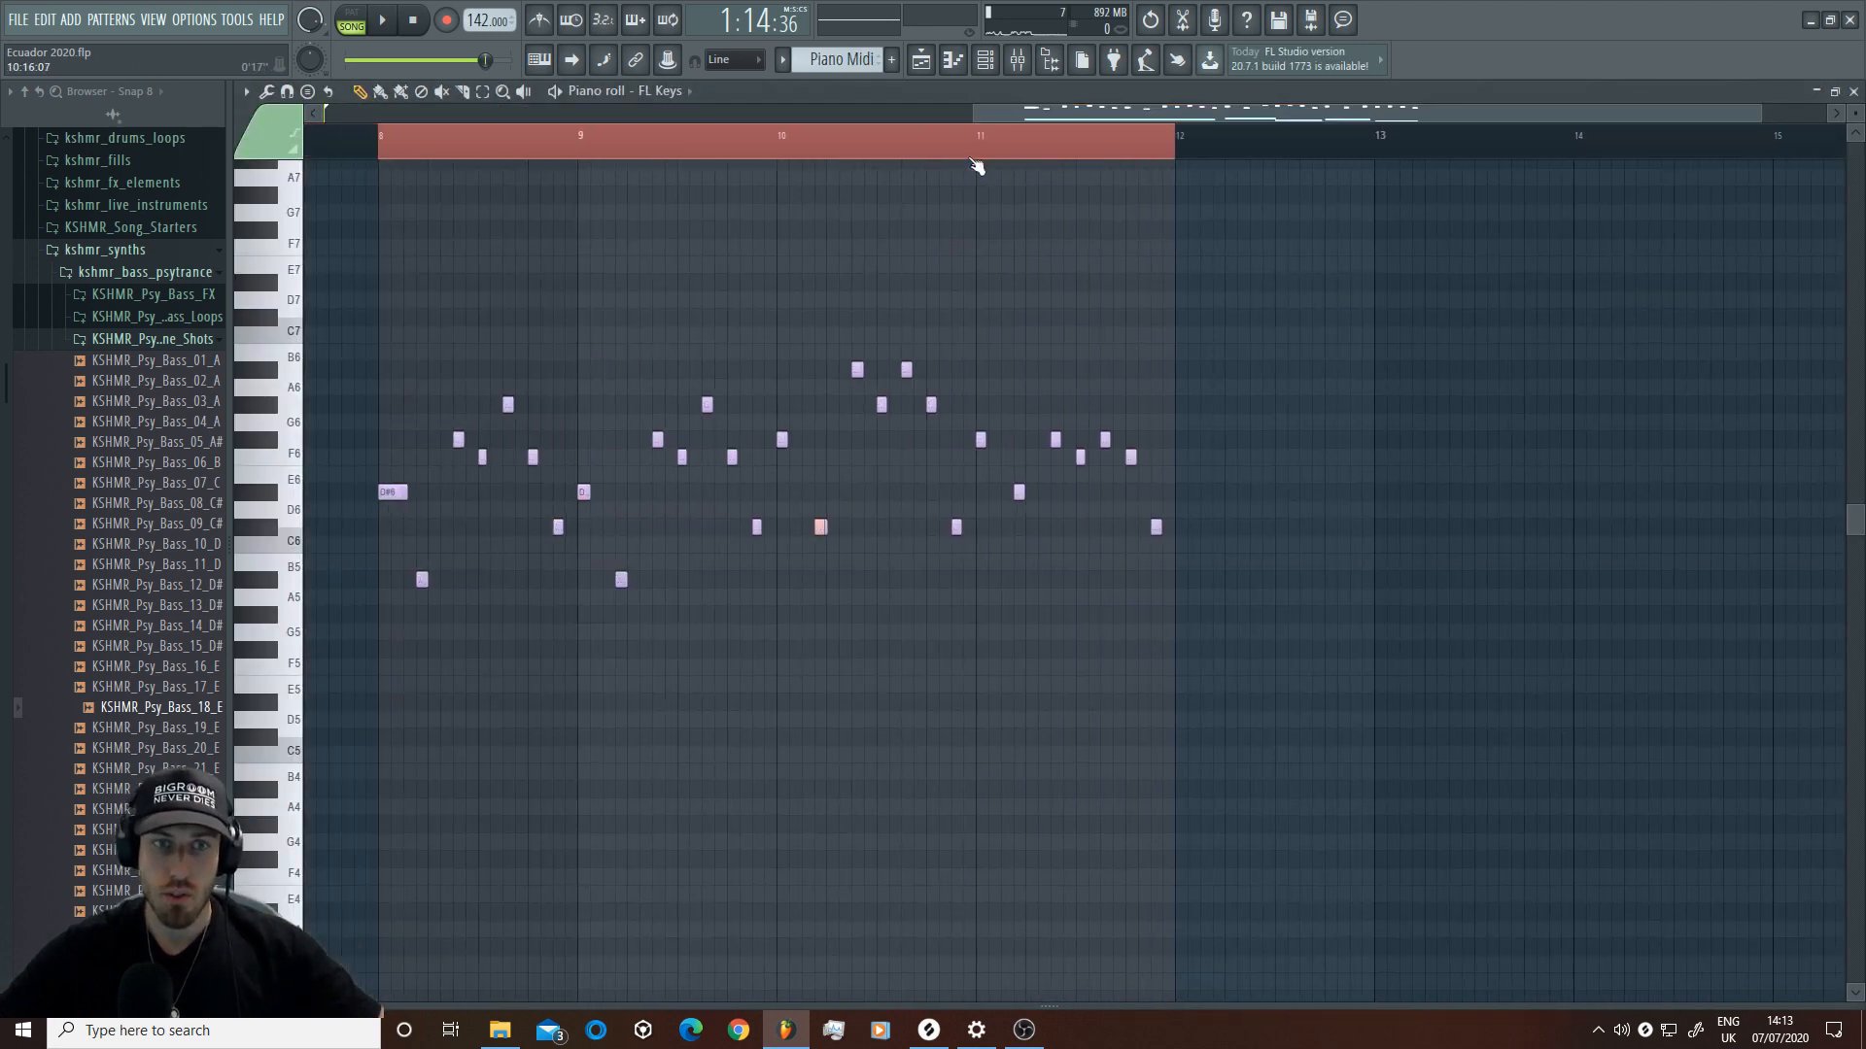
scroll(833, 528, down, 8)
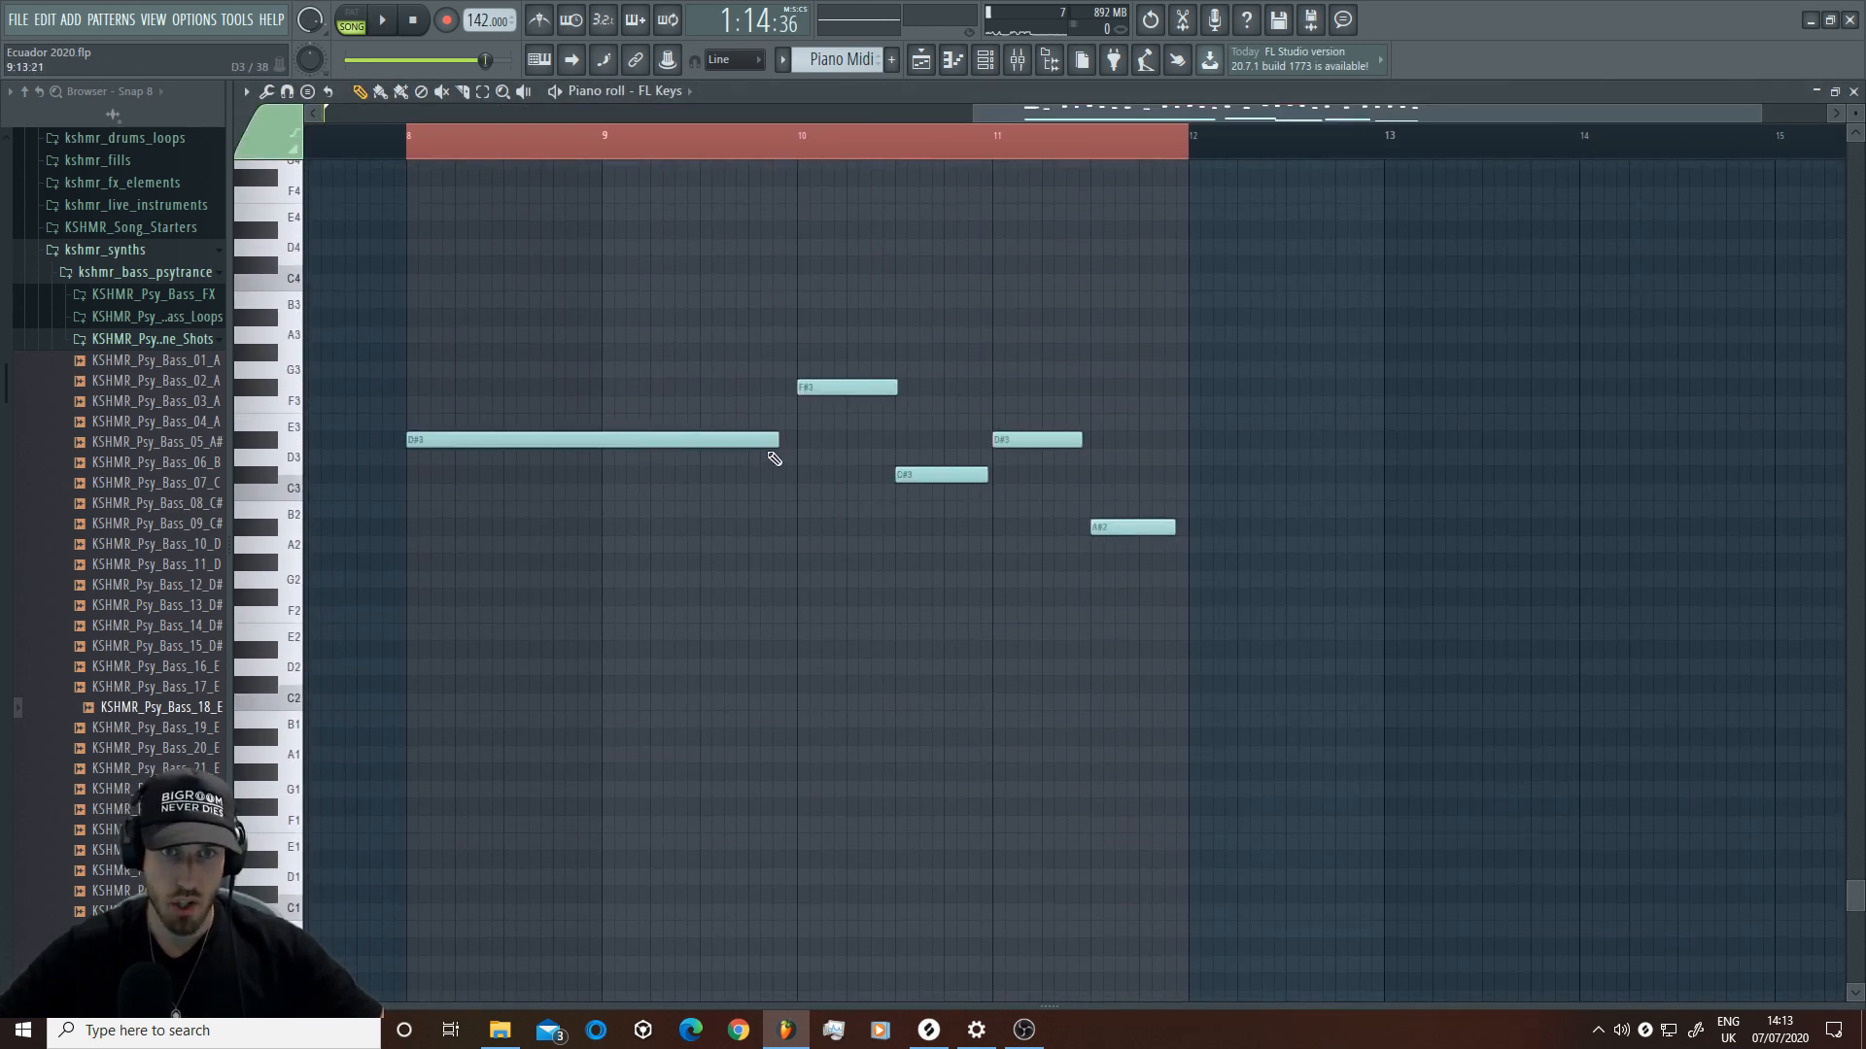
click(920, 61)
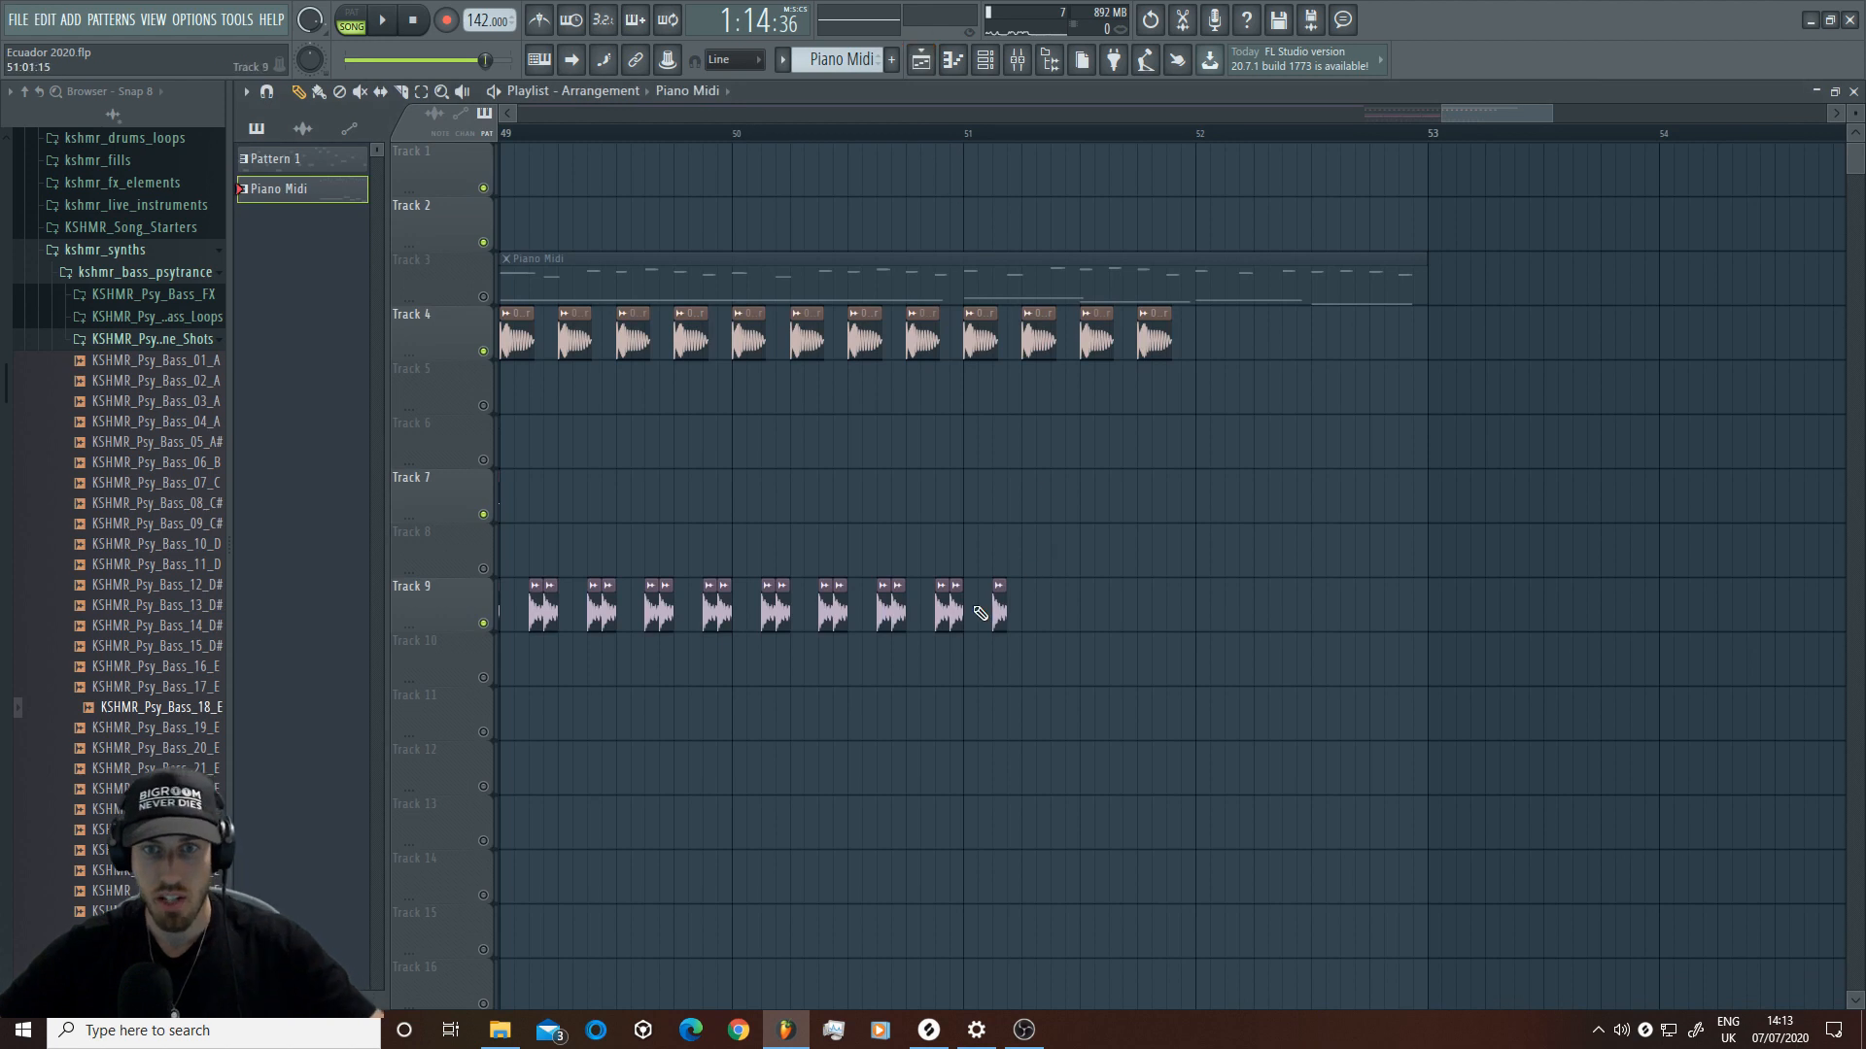
double_click(1000, 605)
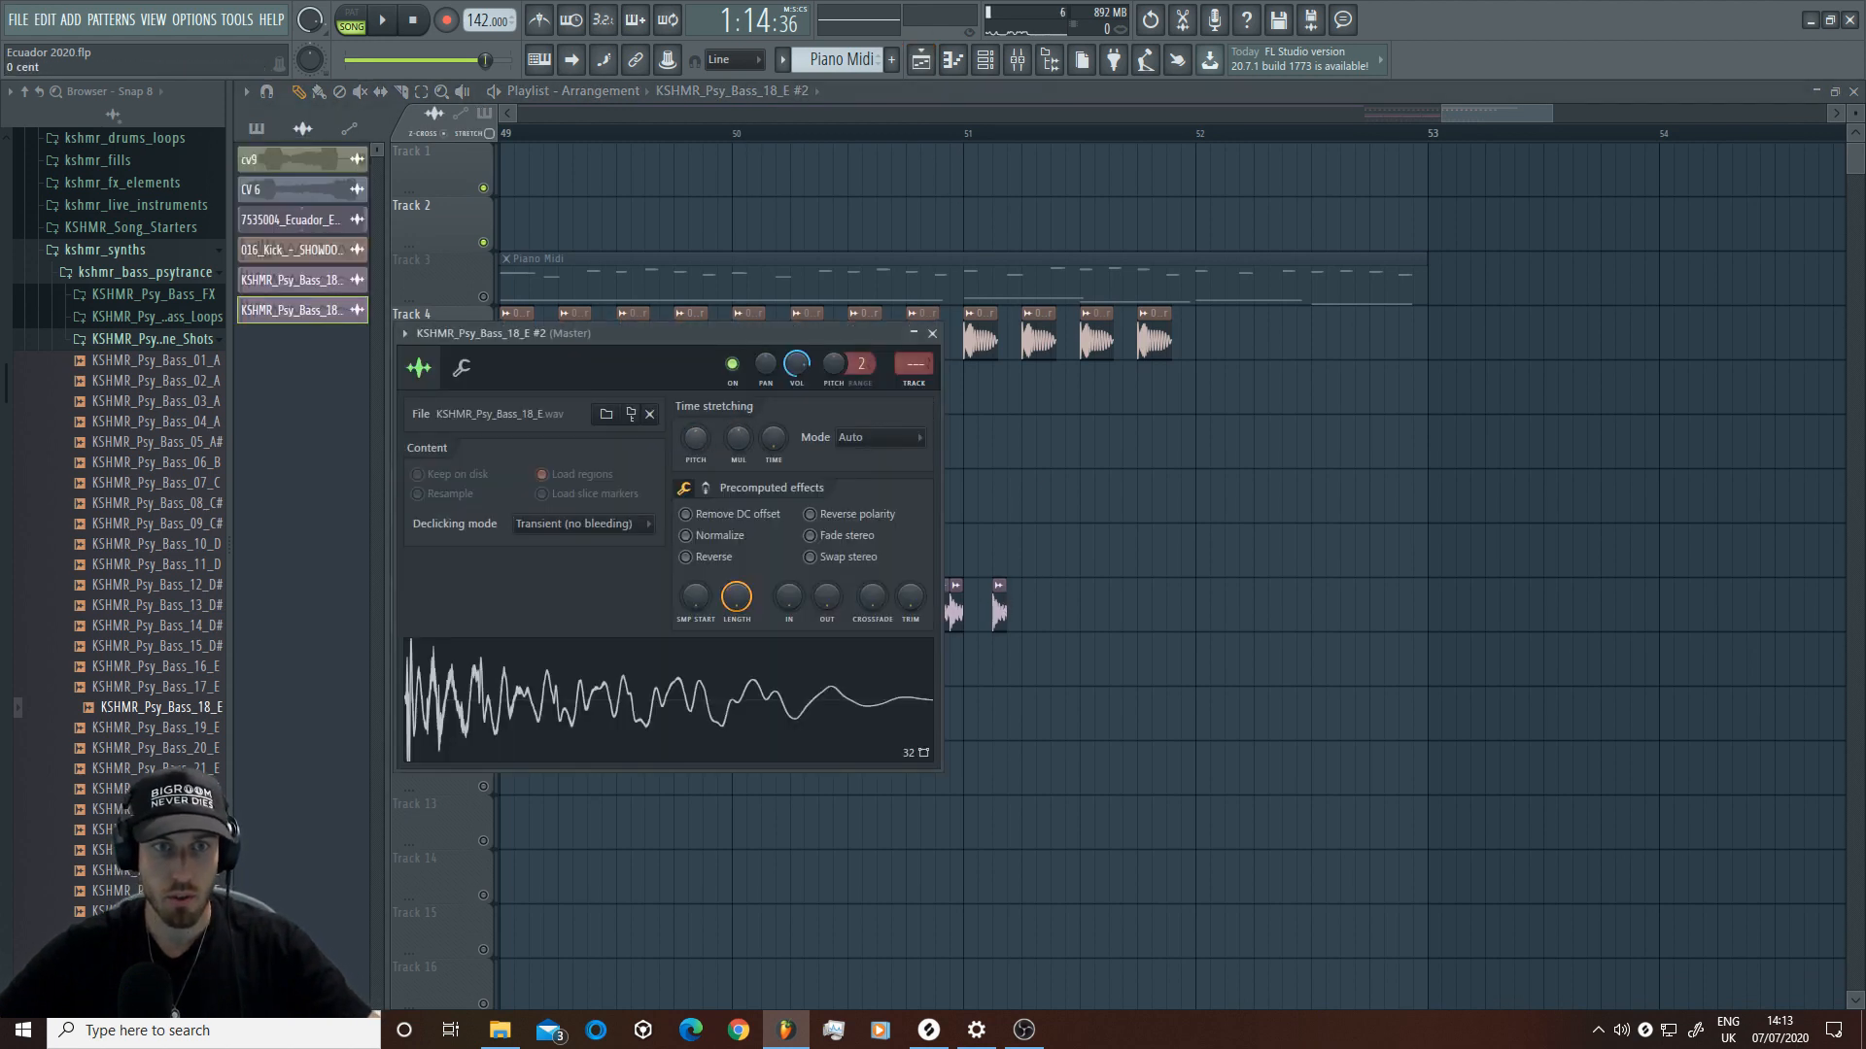
click(1013, 622)
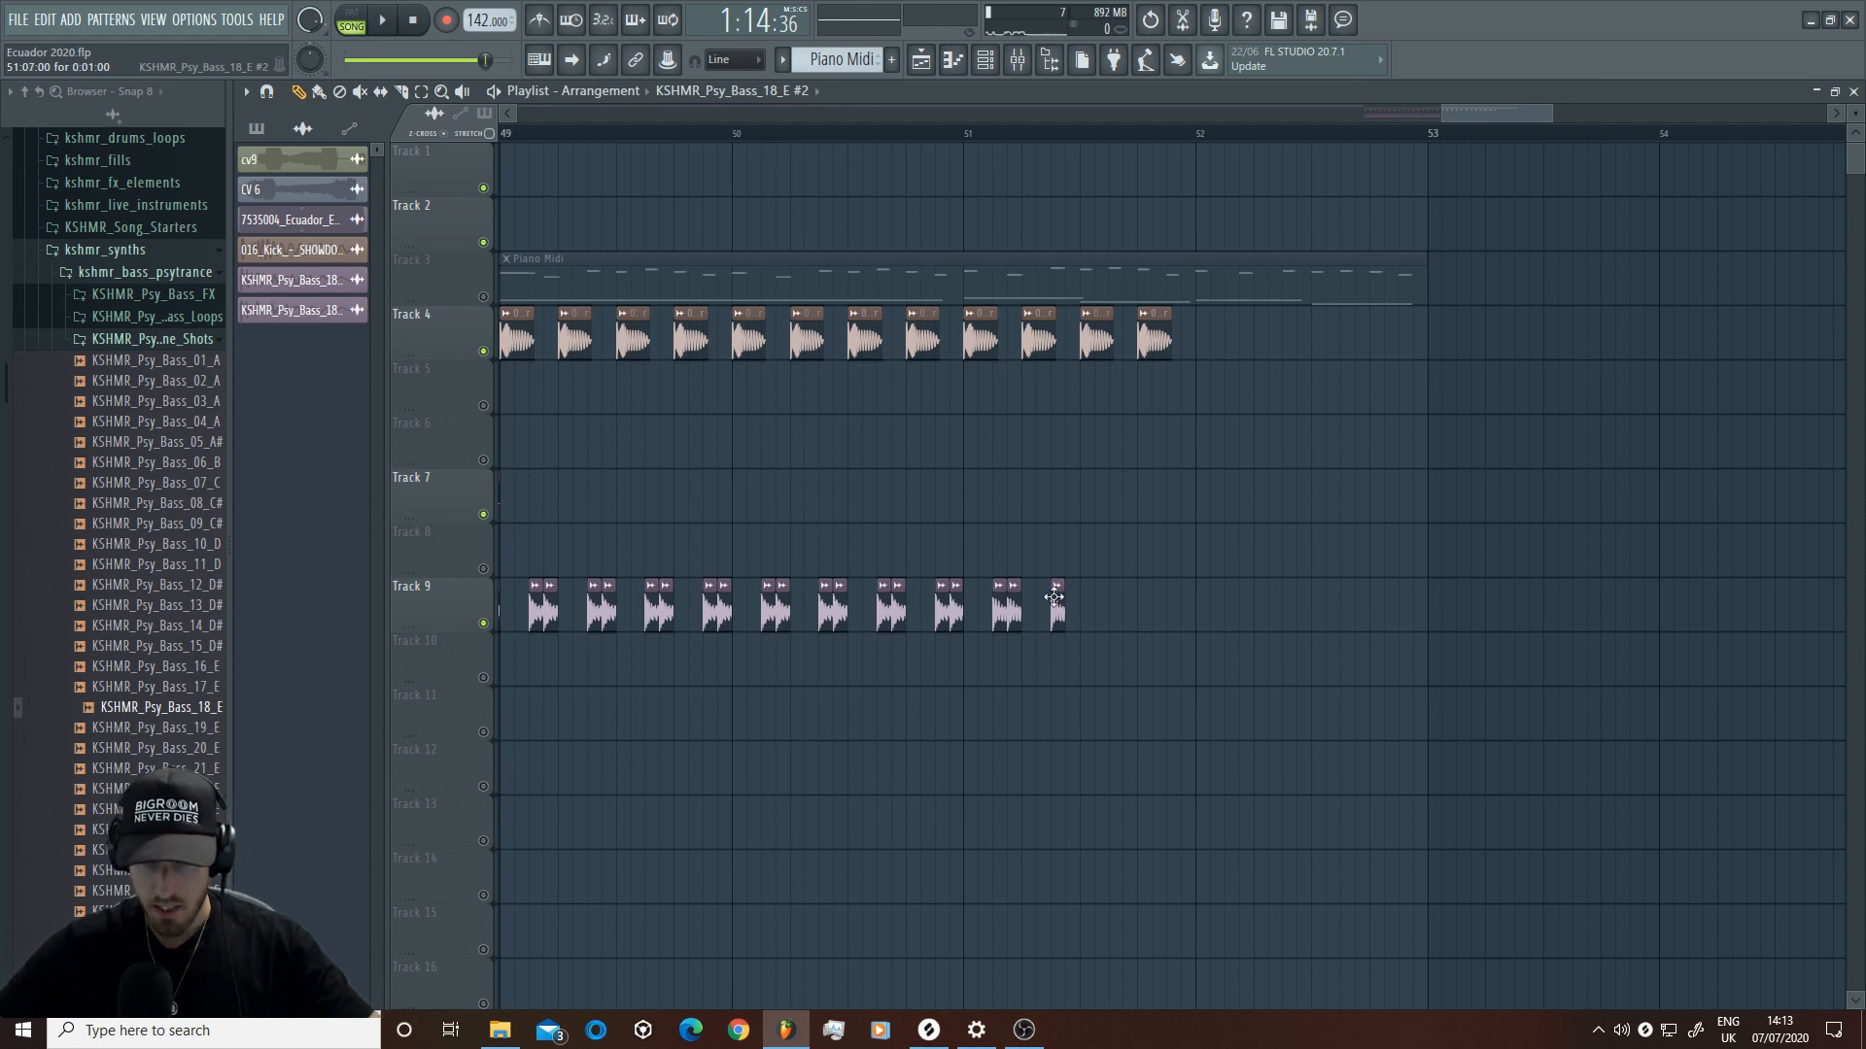
Step: Make the bass clip at 51:07 unique, lower its pitch by 180 cents, and add its second hit
click(1056, 592)
click(1069, 733)
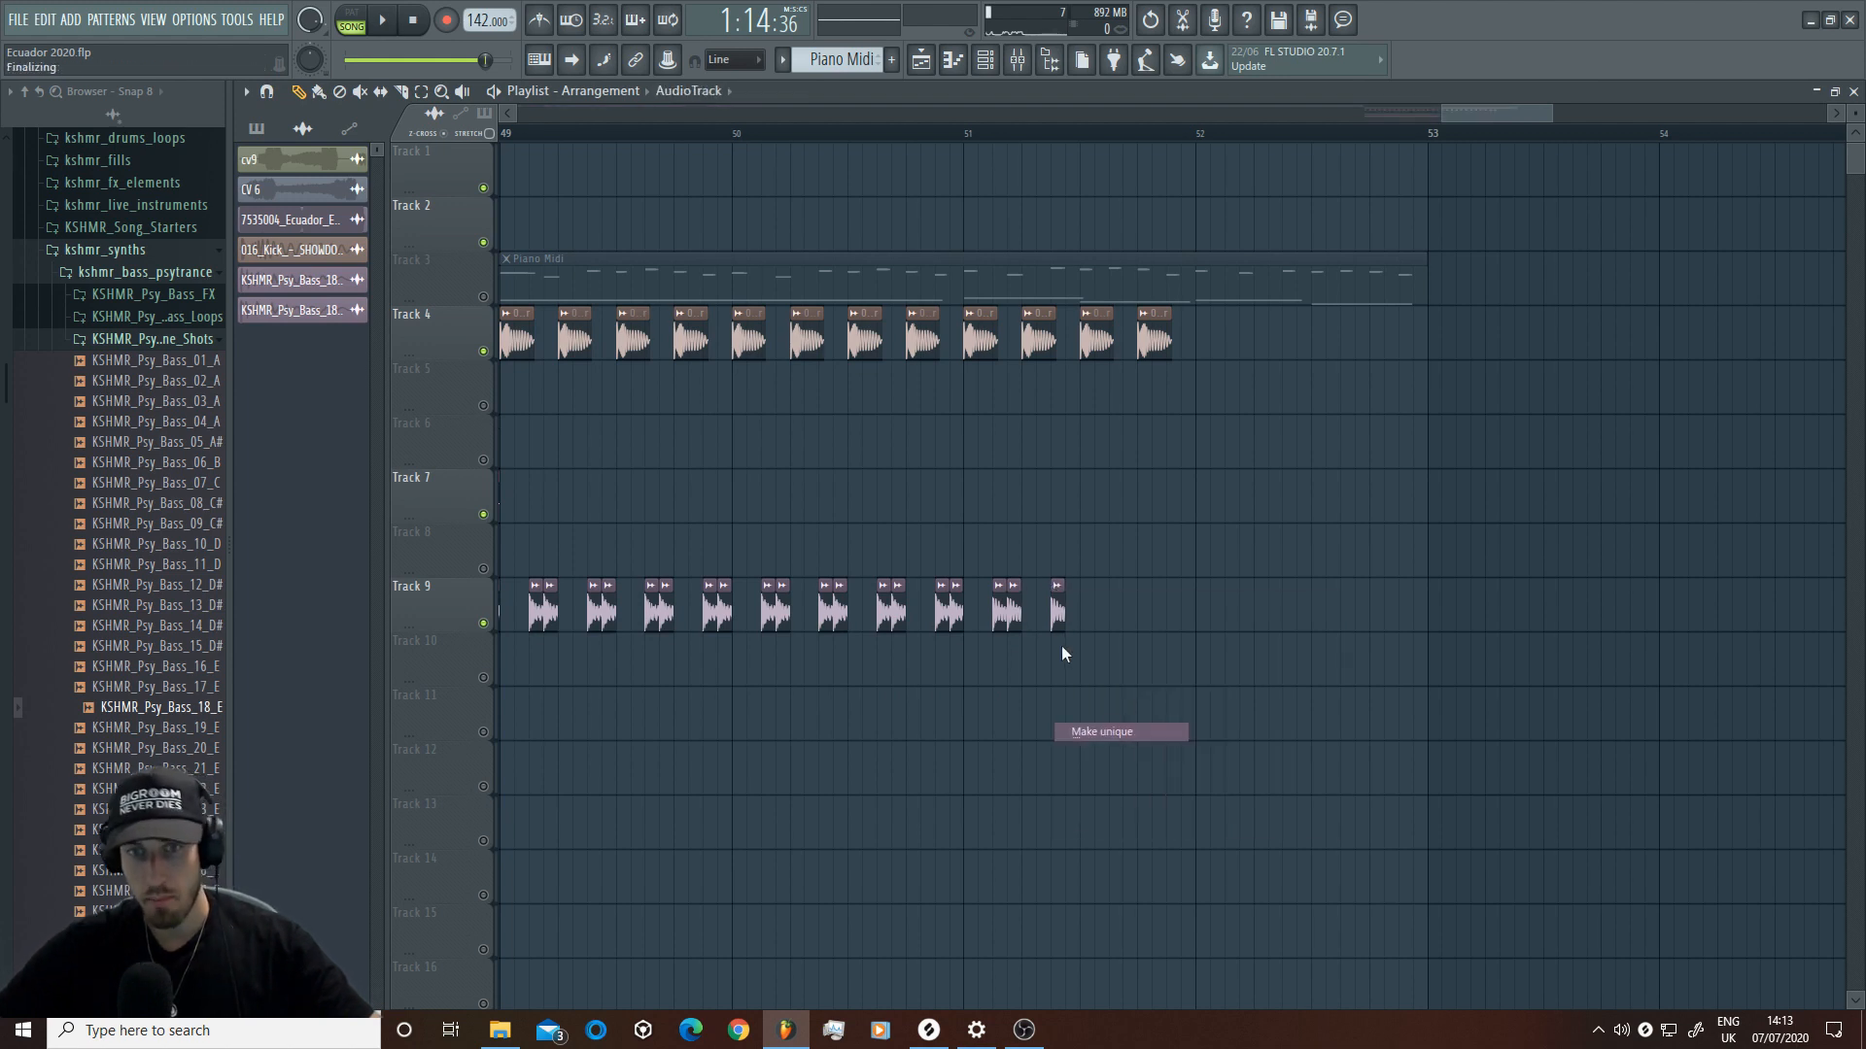
double_click(1057, 615)
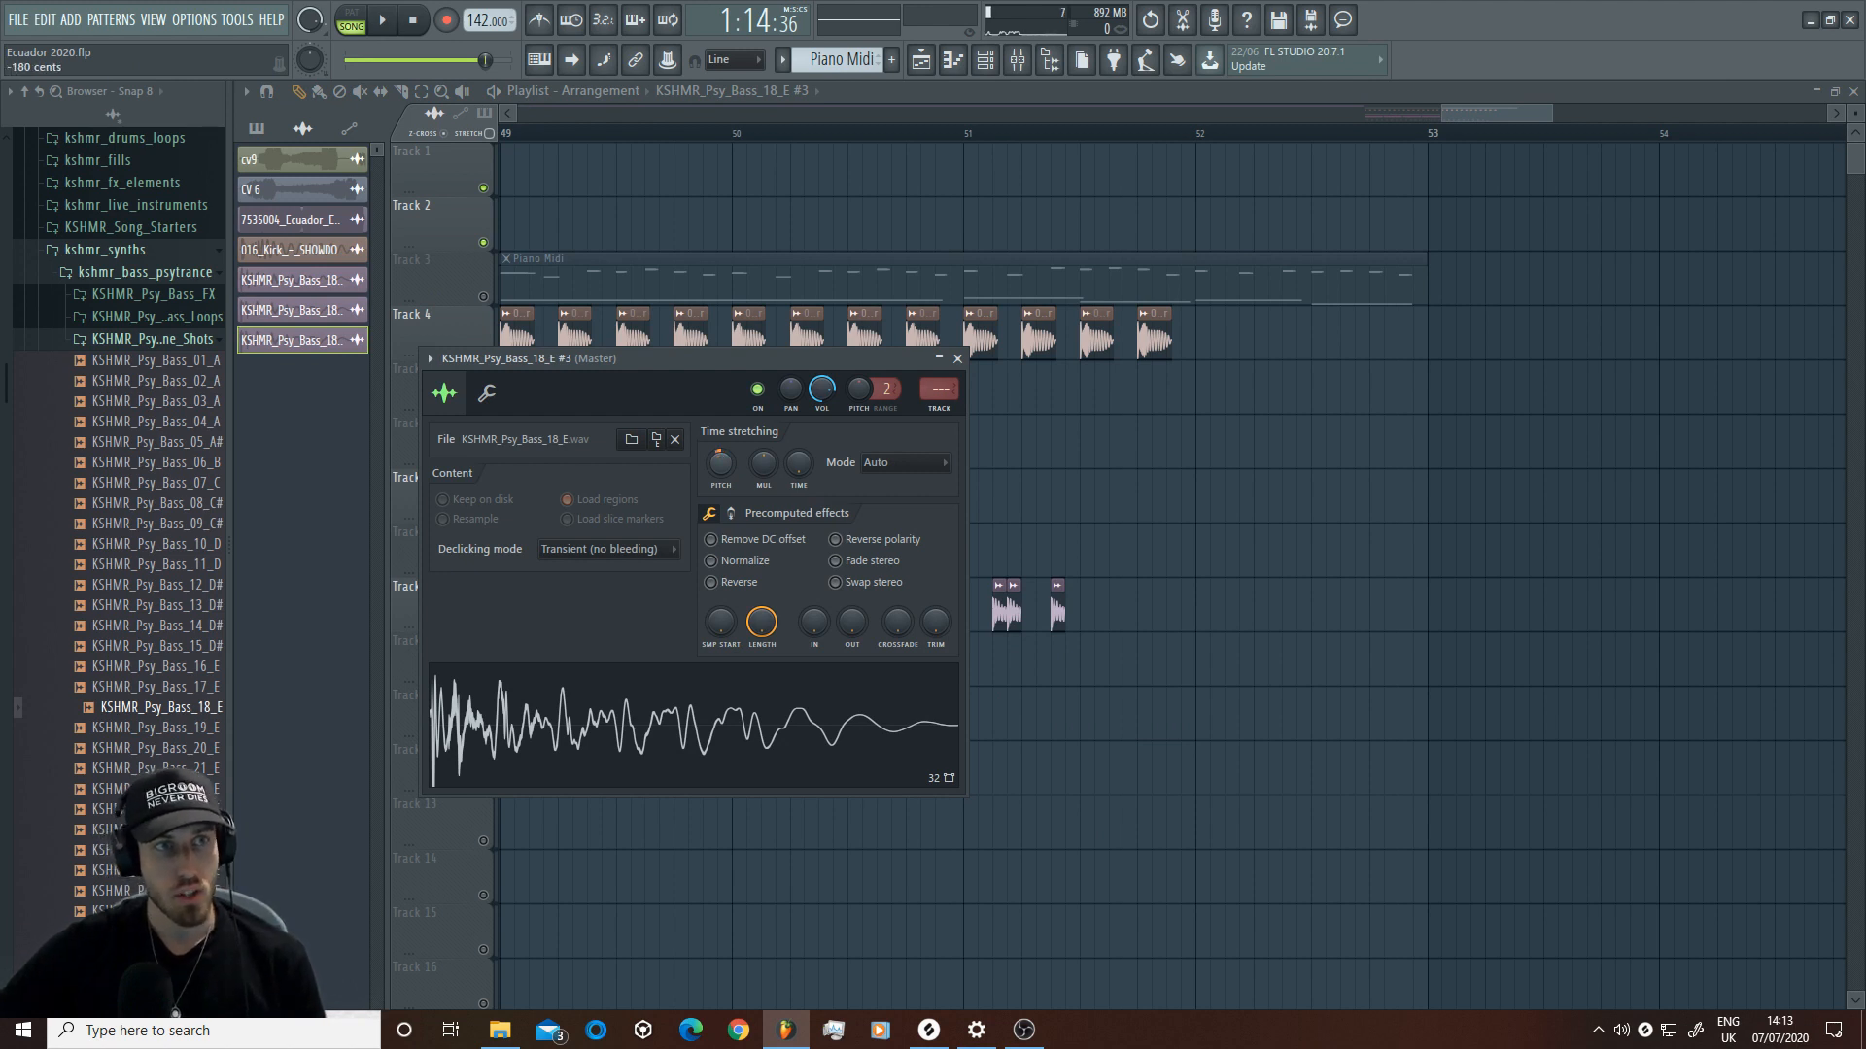
drag(720, 463, 720, 470)
drag(1100, 603, 1077, 606)
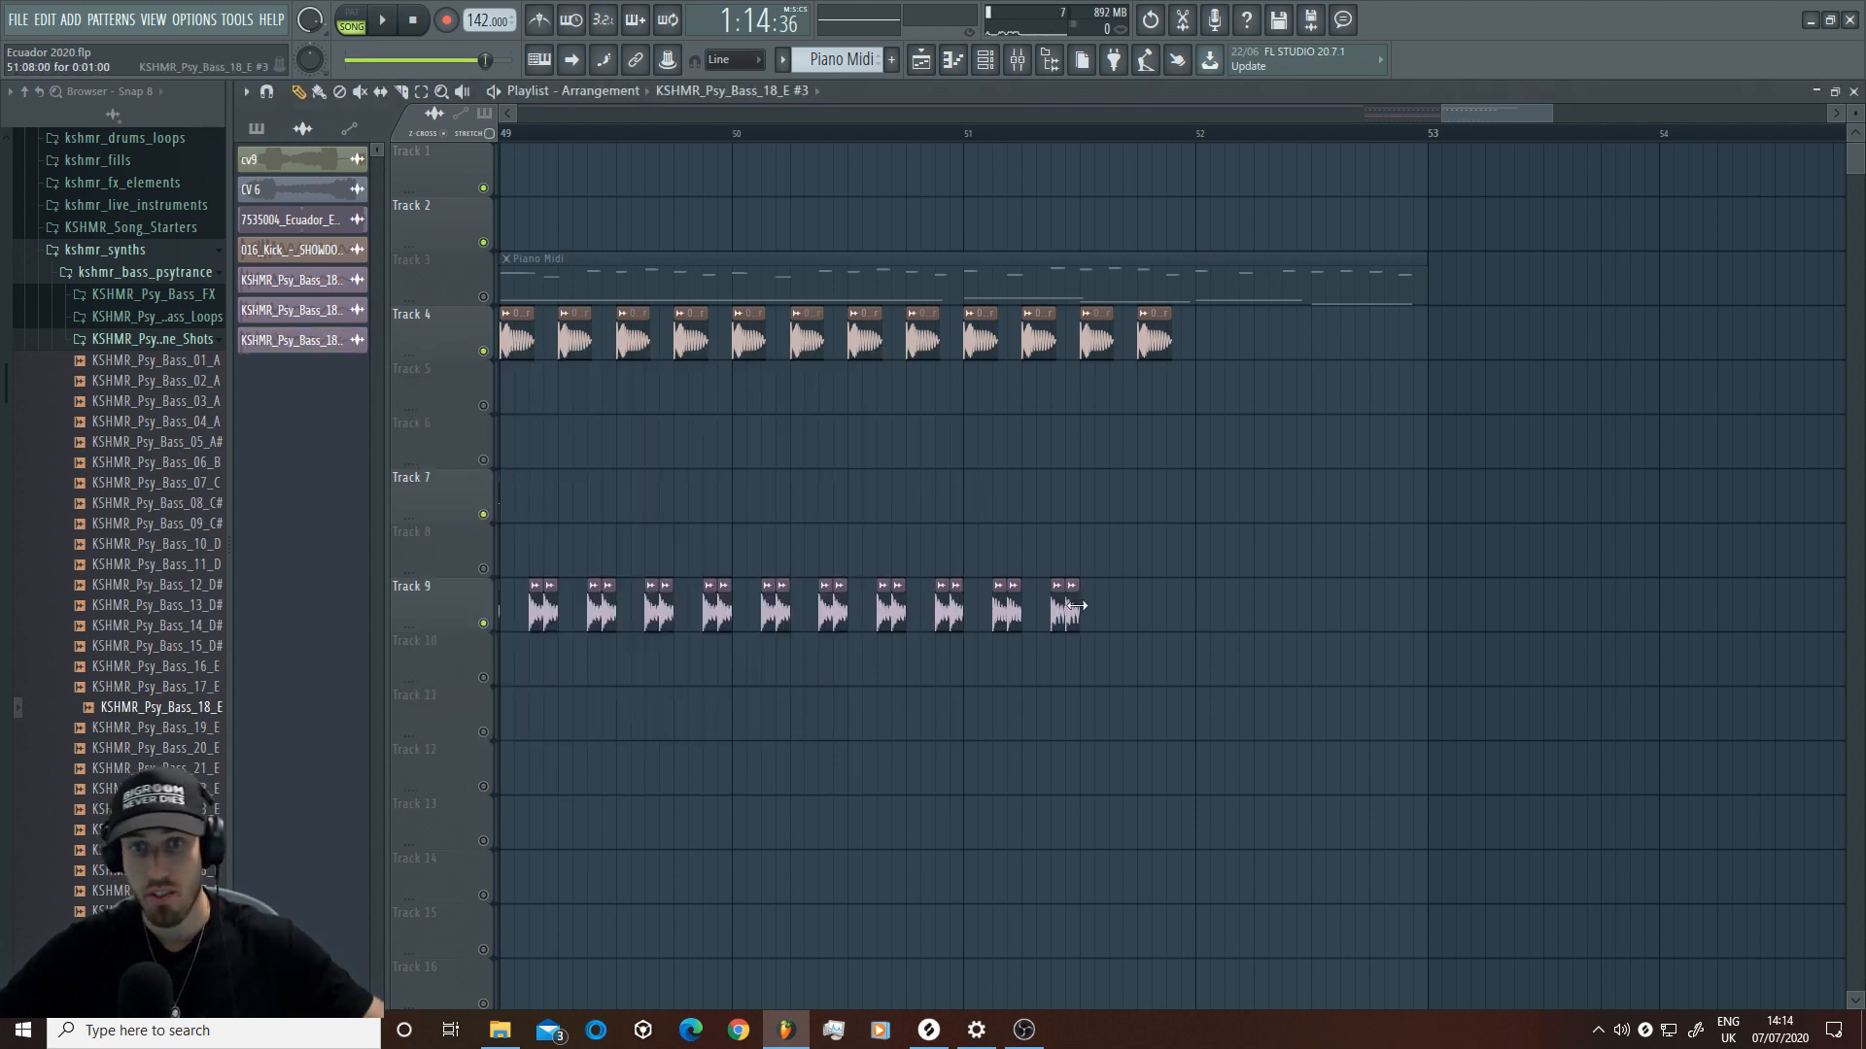
Step: Check Piano Midi's low notes again, and extend Track 9 with pairs of the original bass clip through bar 51 and a single hit at 52:03
double_click(1066, 271)
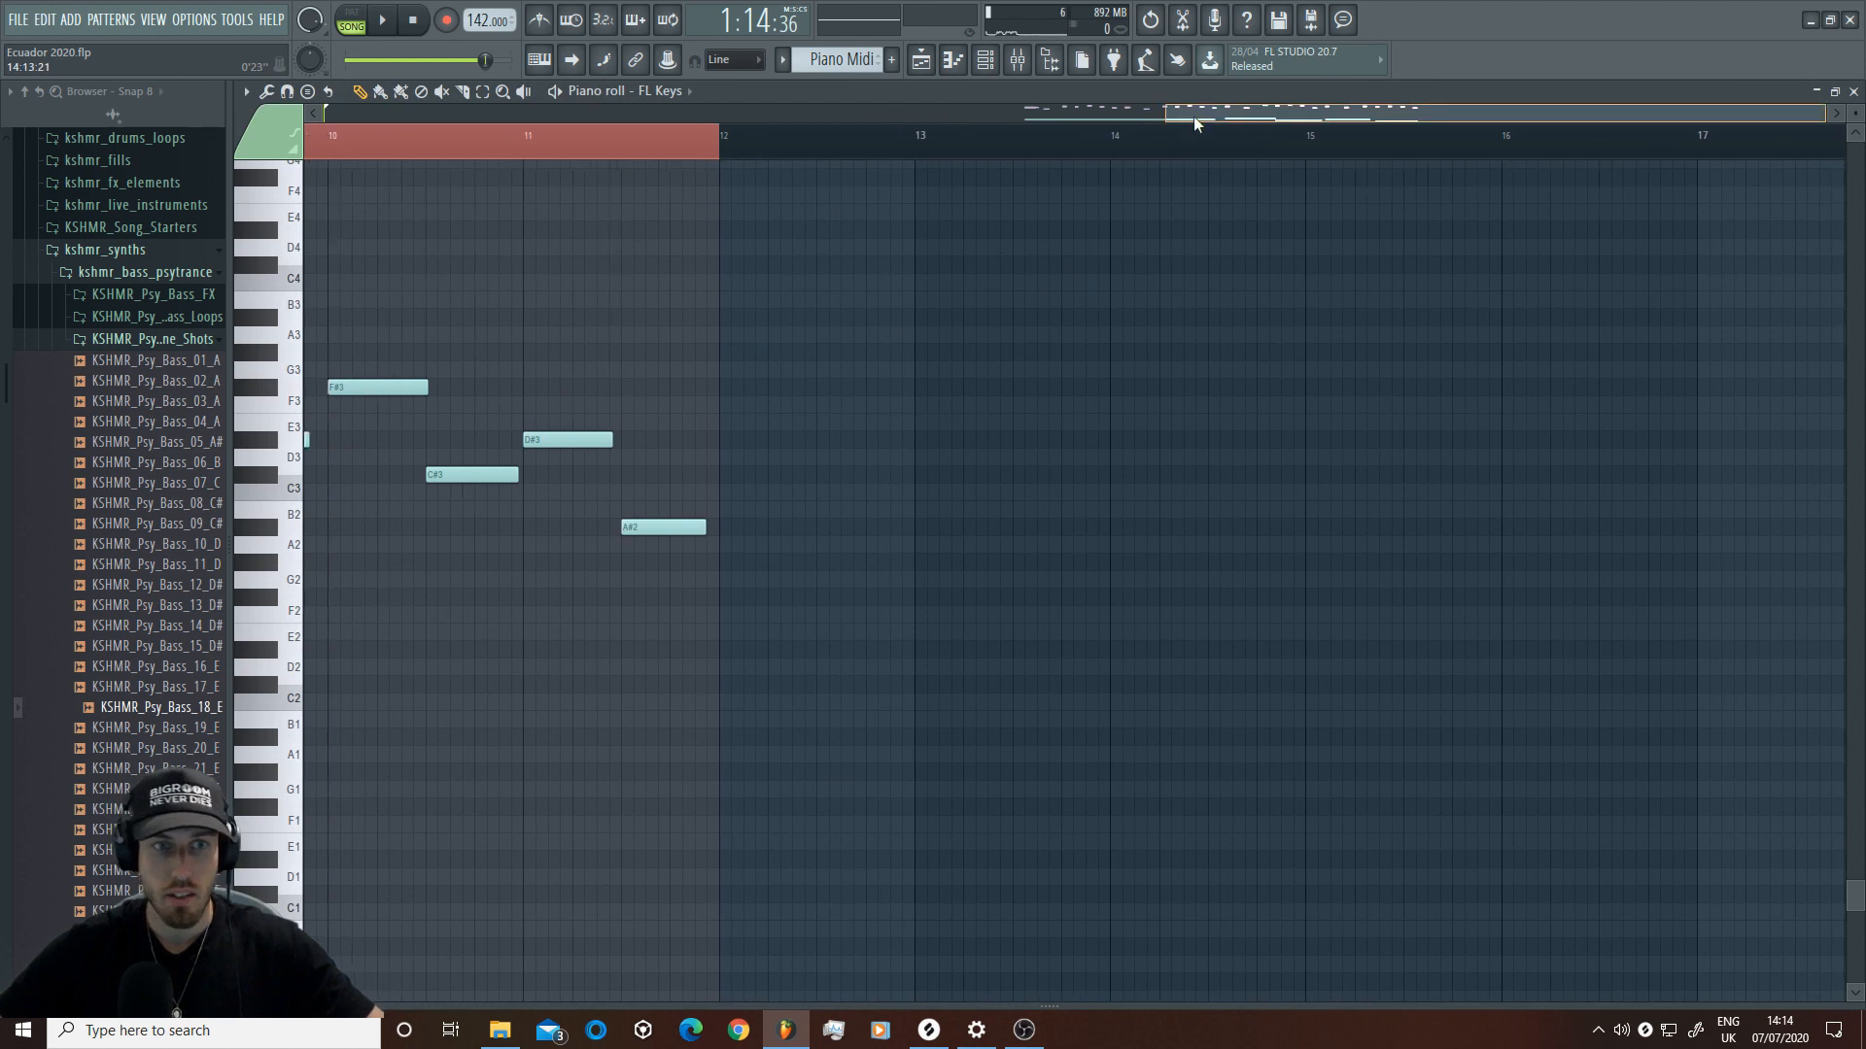
click(979, 61)
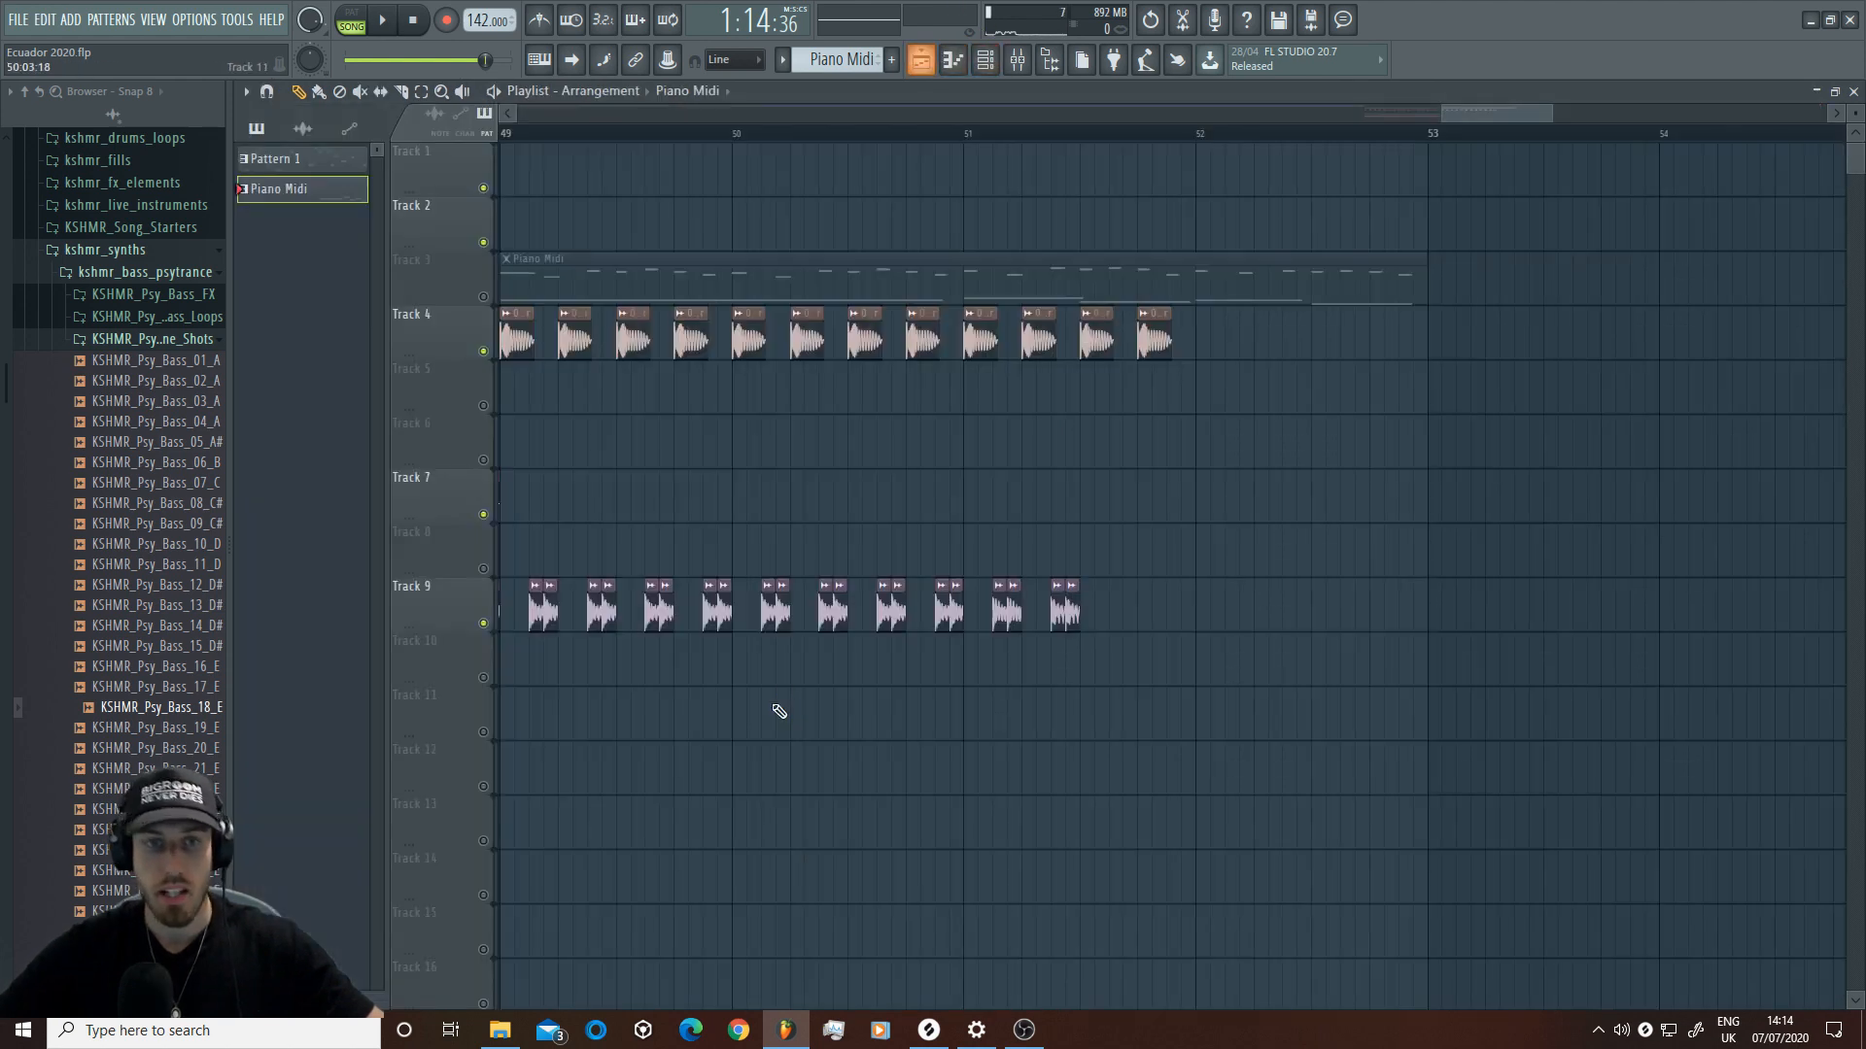
click(665, 624)
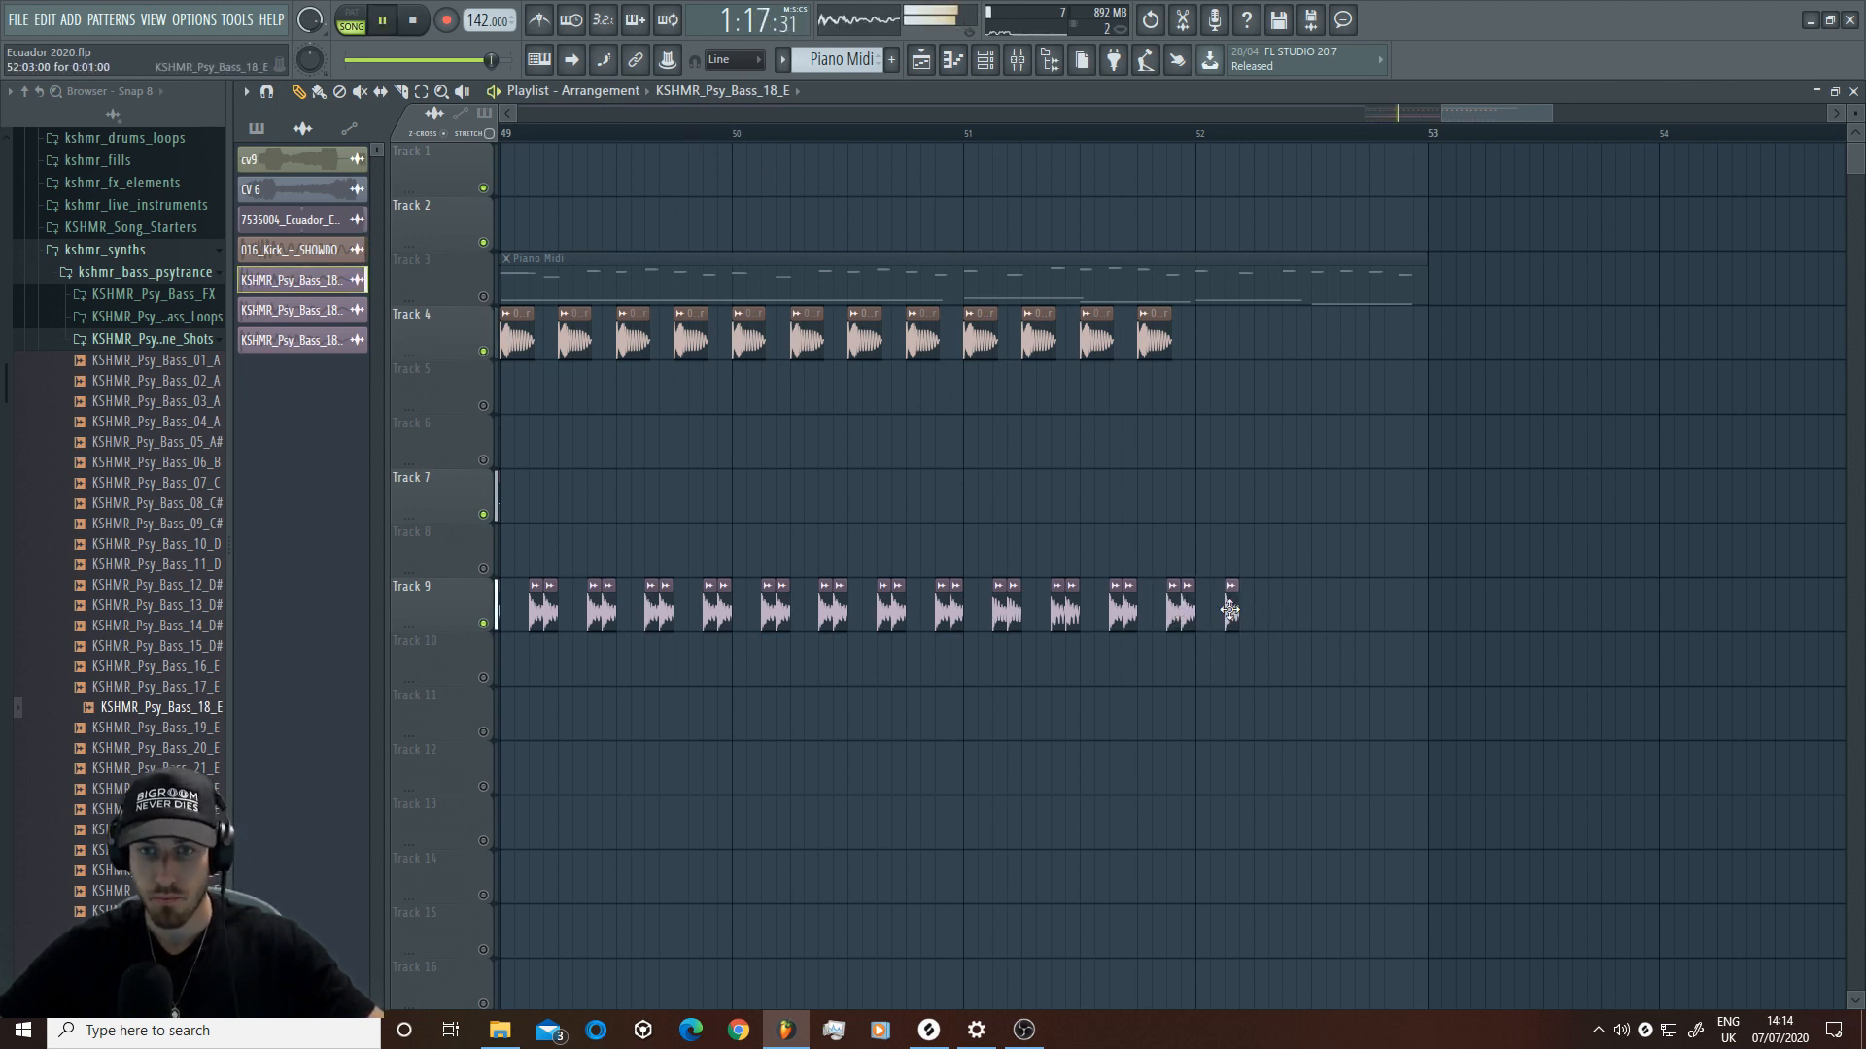
Step: Make the bass hit at 52:03 unique, lower its pitch by 600 cents during playback, and add its second hit
click(1230, 586)
click(1264, 738)
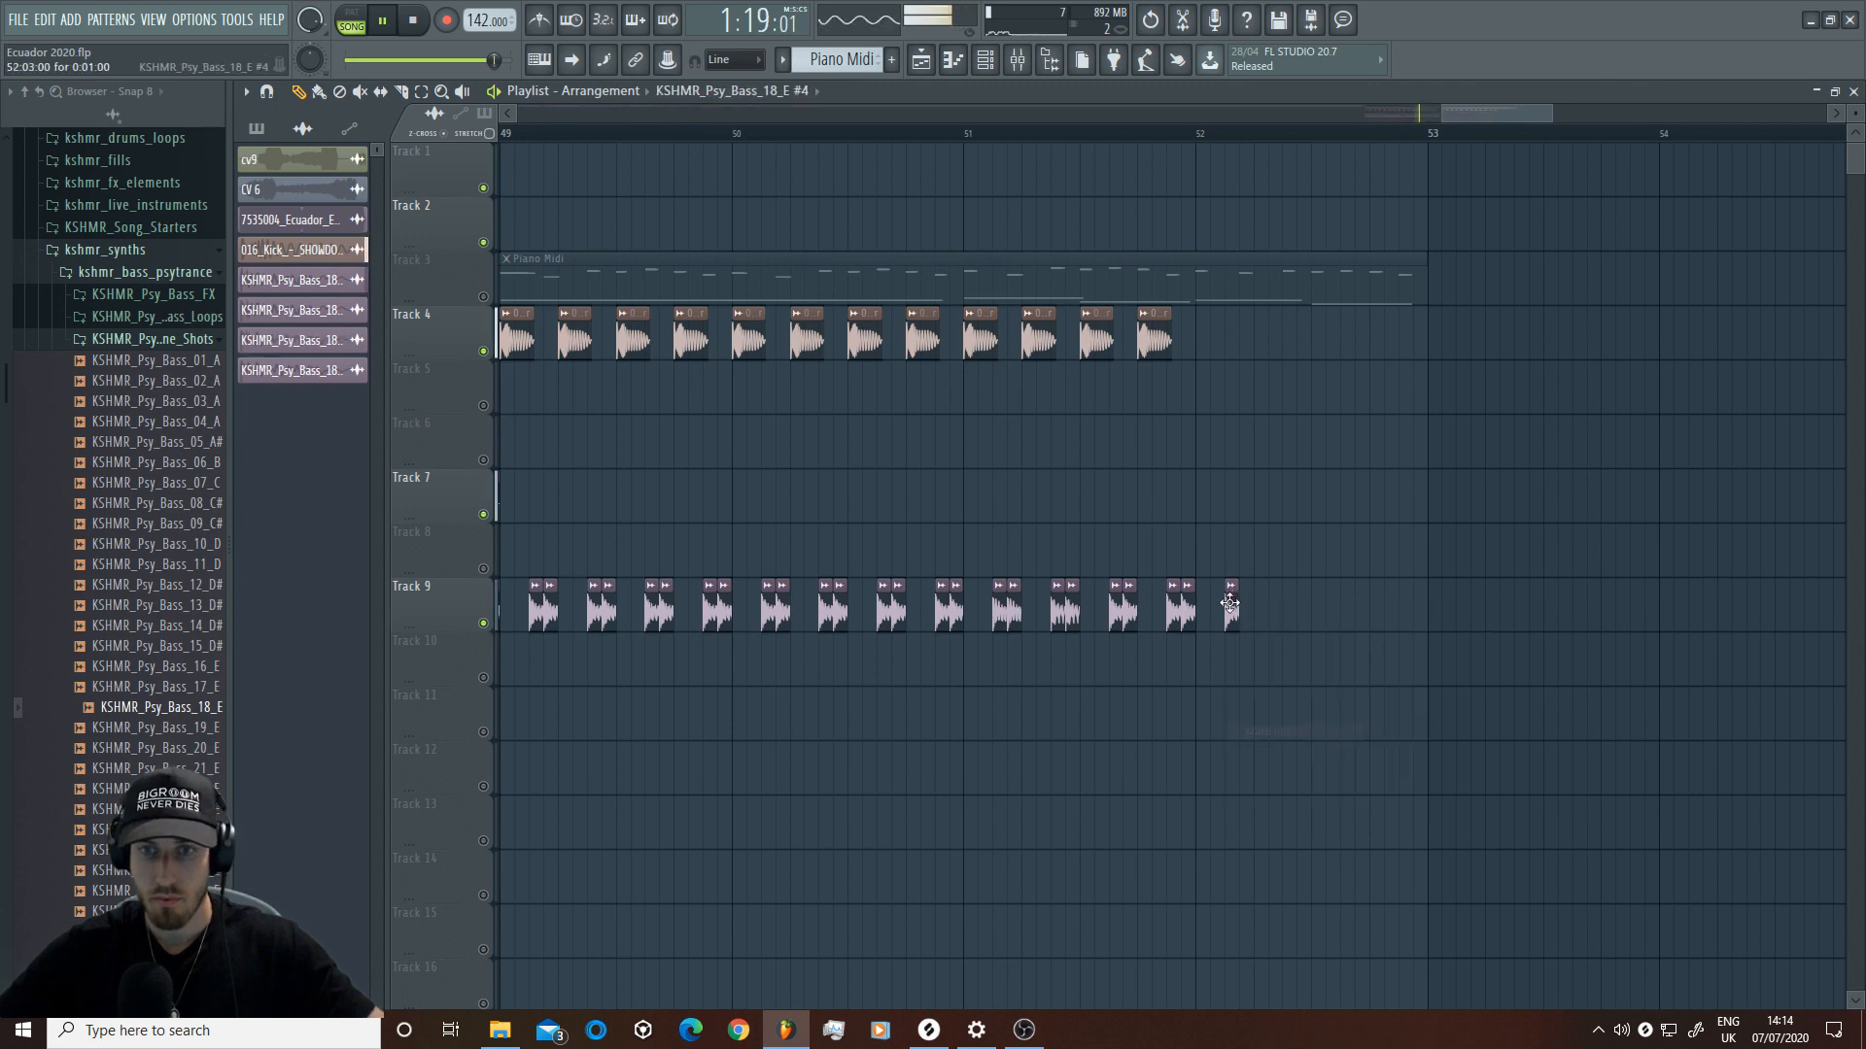
double_click(1230, 604)
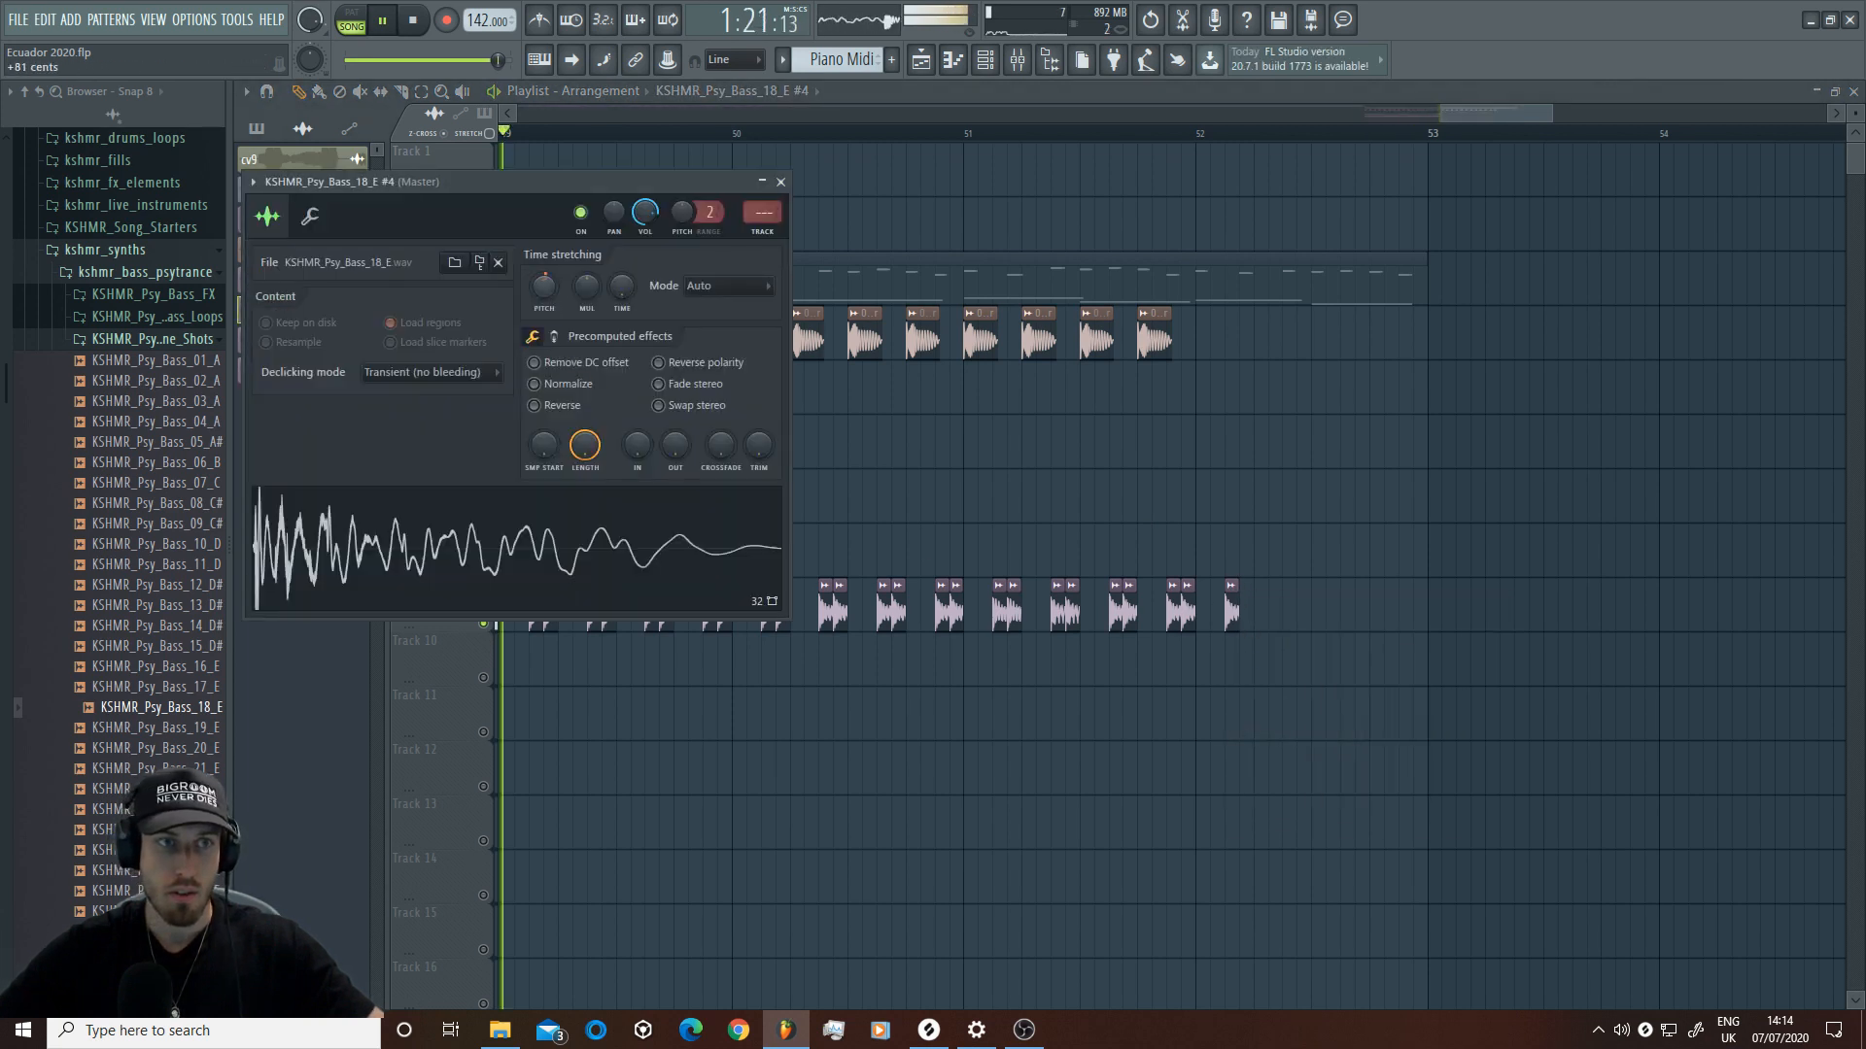
drag(544, 286, 543, 257)
drag(544, 286, 543, 369)
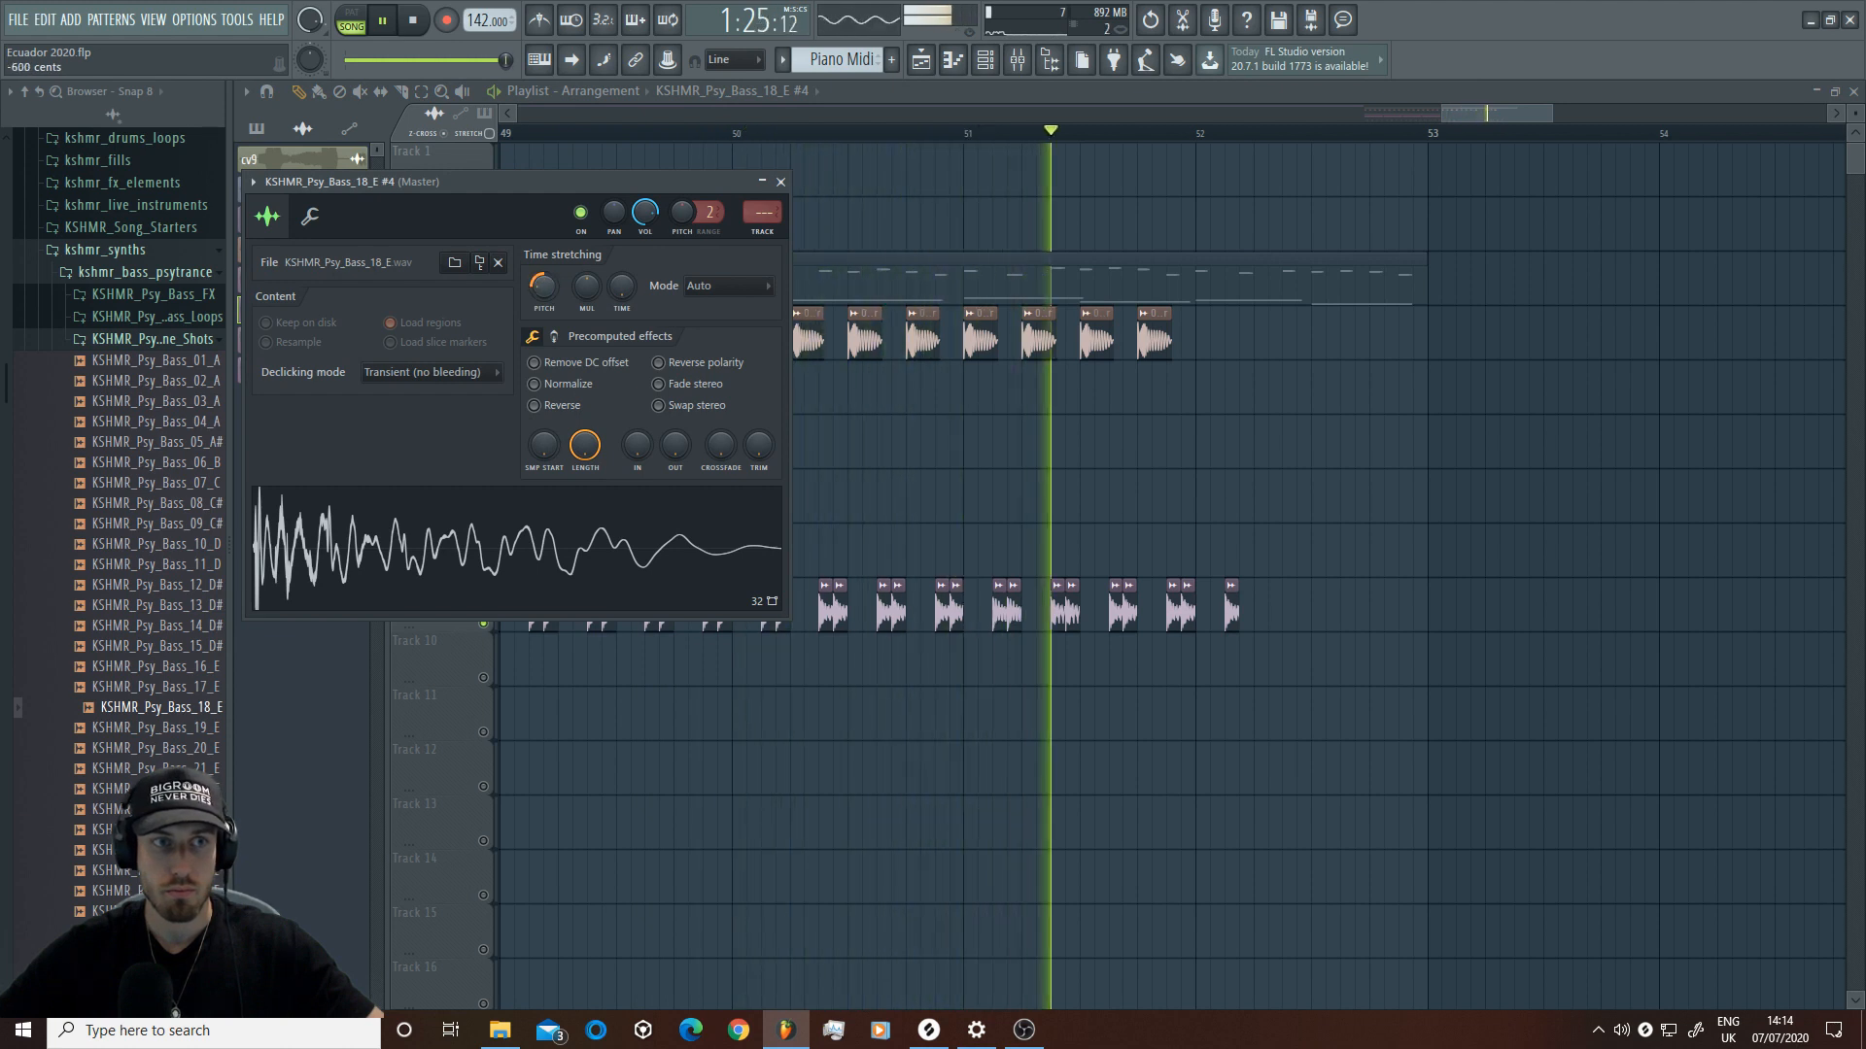
click(1245, 624)
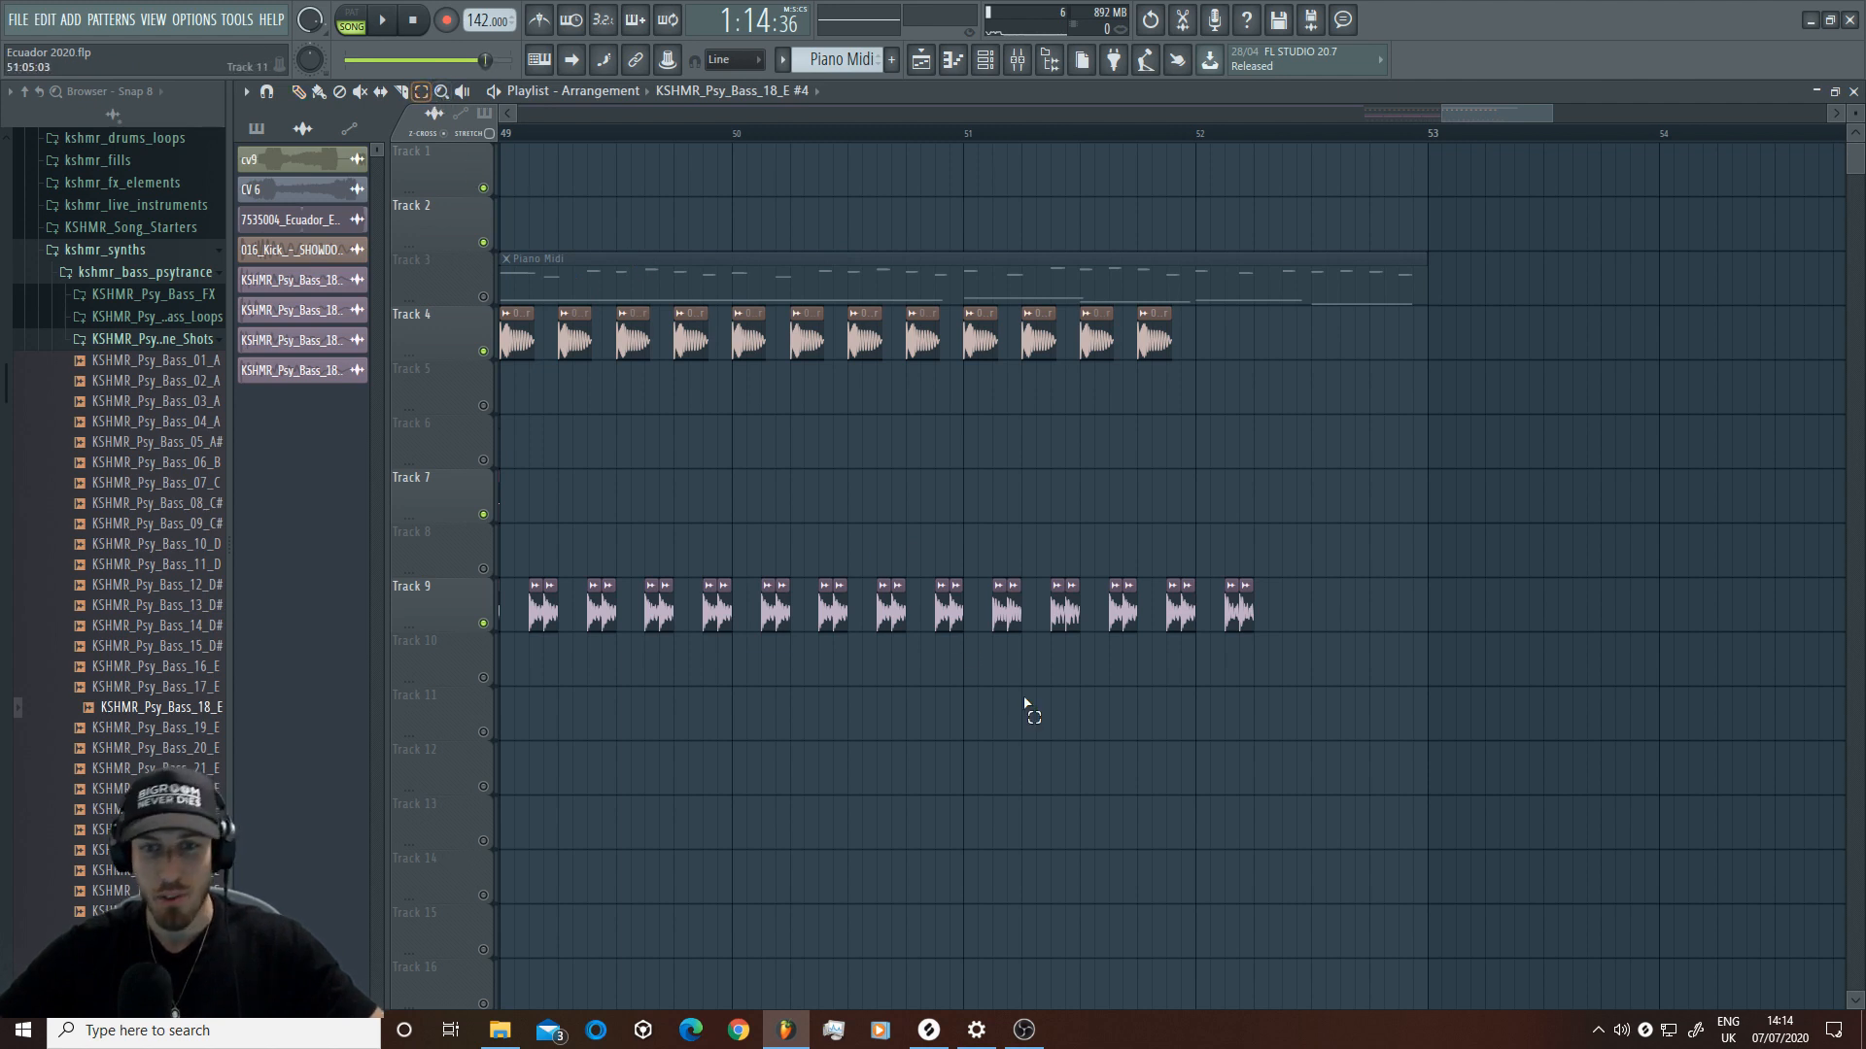
Step: Replace the bass pair at 51:07 with a copy of the preceding retuned pair, and play the line from bar 51
right_click(1059, 622)
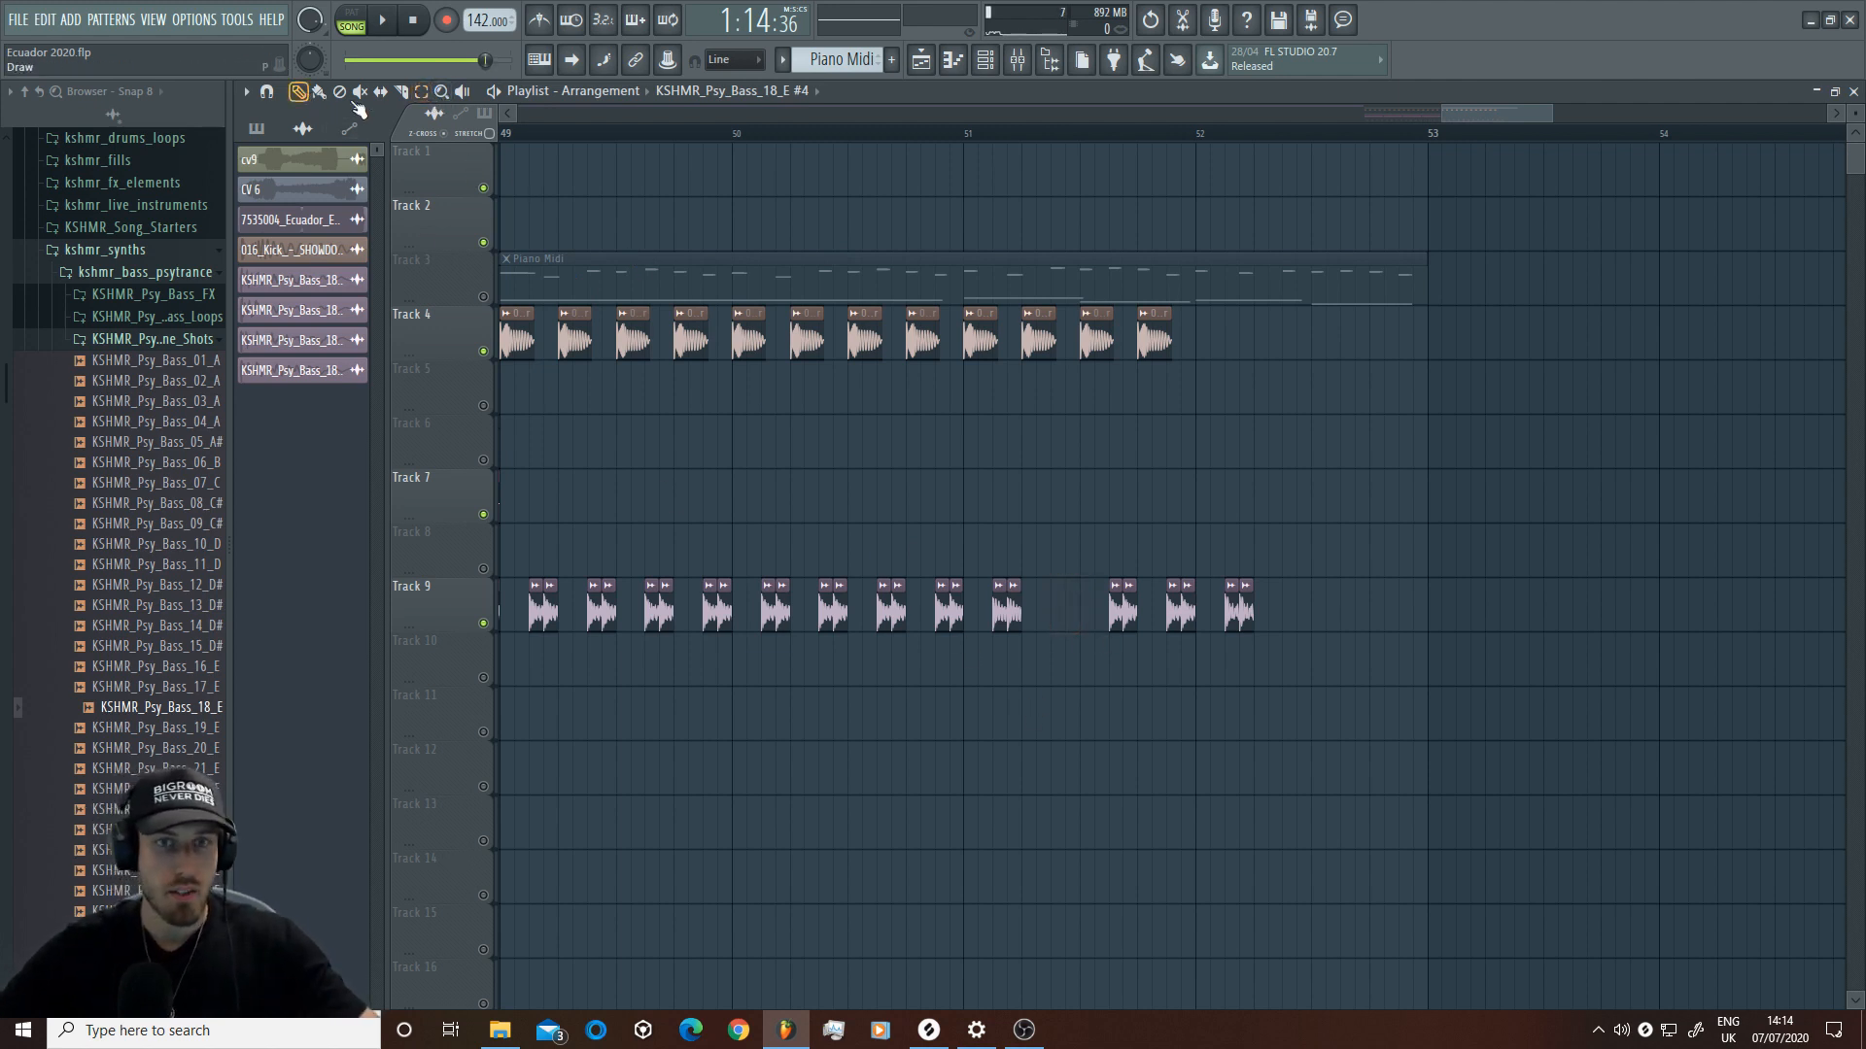
click(962, 135)
key(space)
key(space)
click(422, 92)
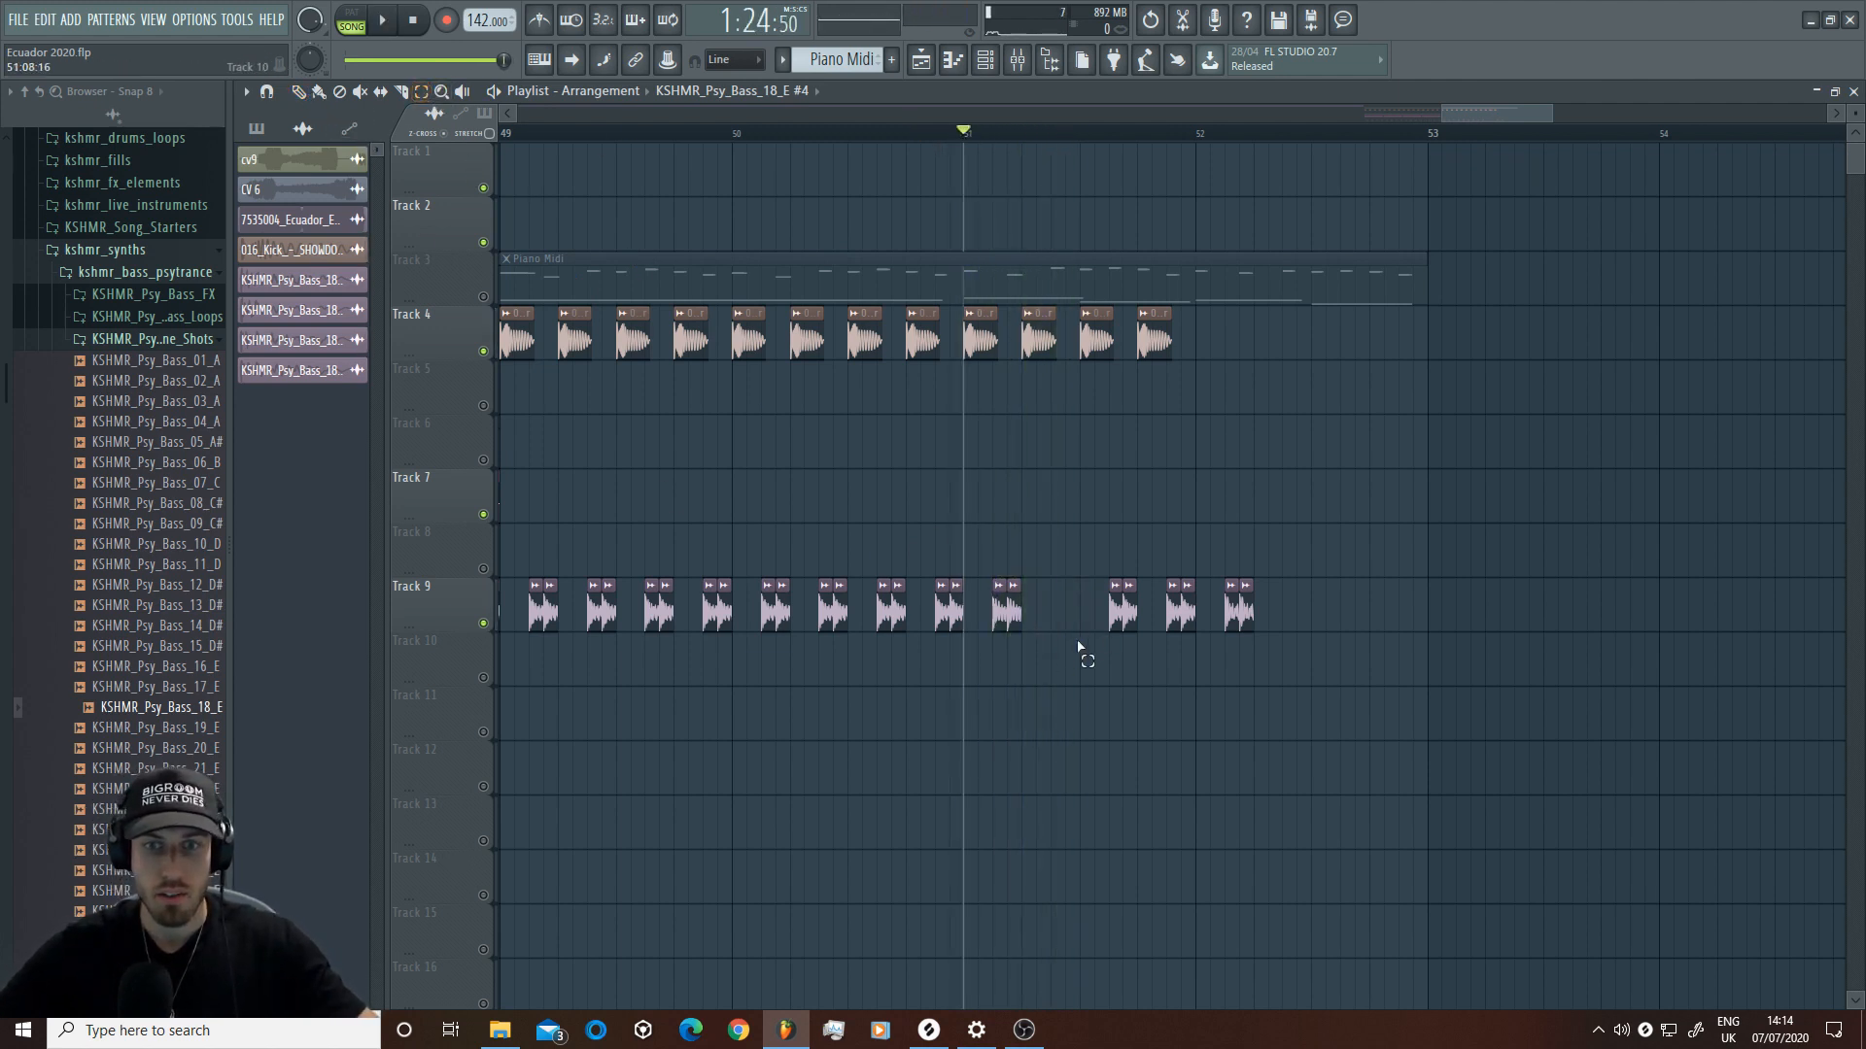
mouse_move(1061, 624)
mouse_down()
mouse_move(986, 595)
mouse_move(1069, 612)
mouse_up()
key(space)
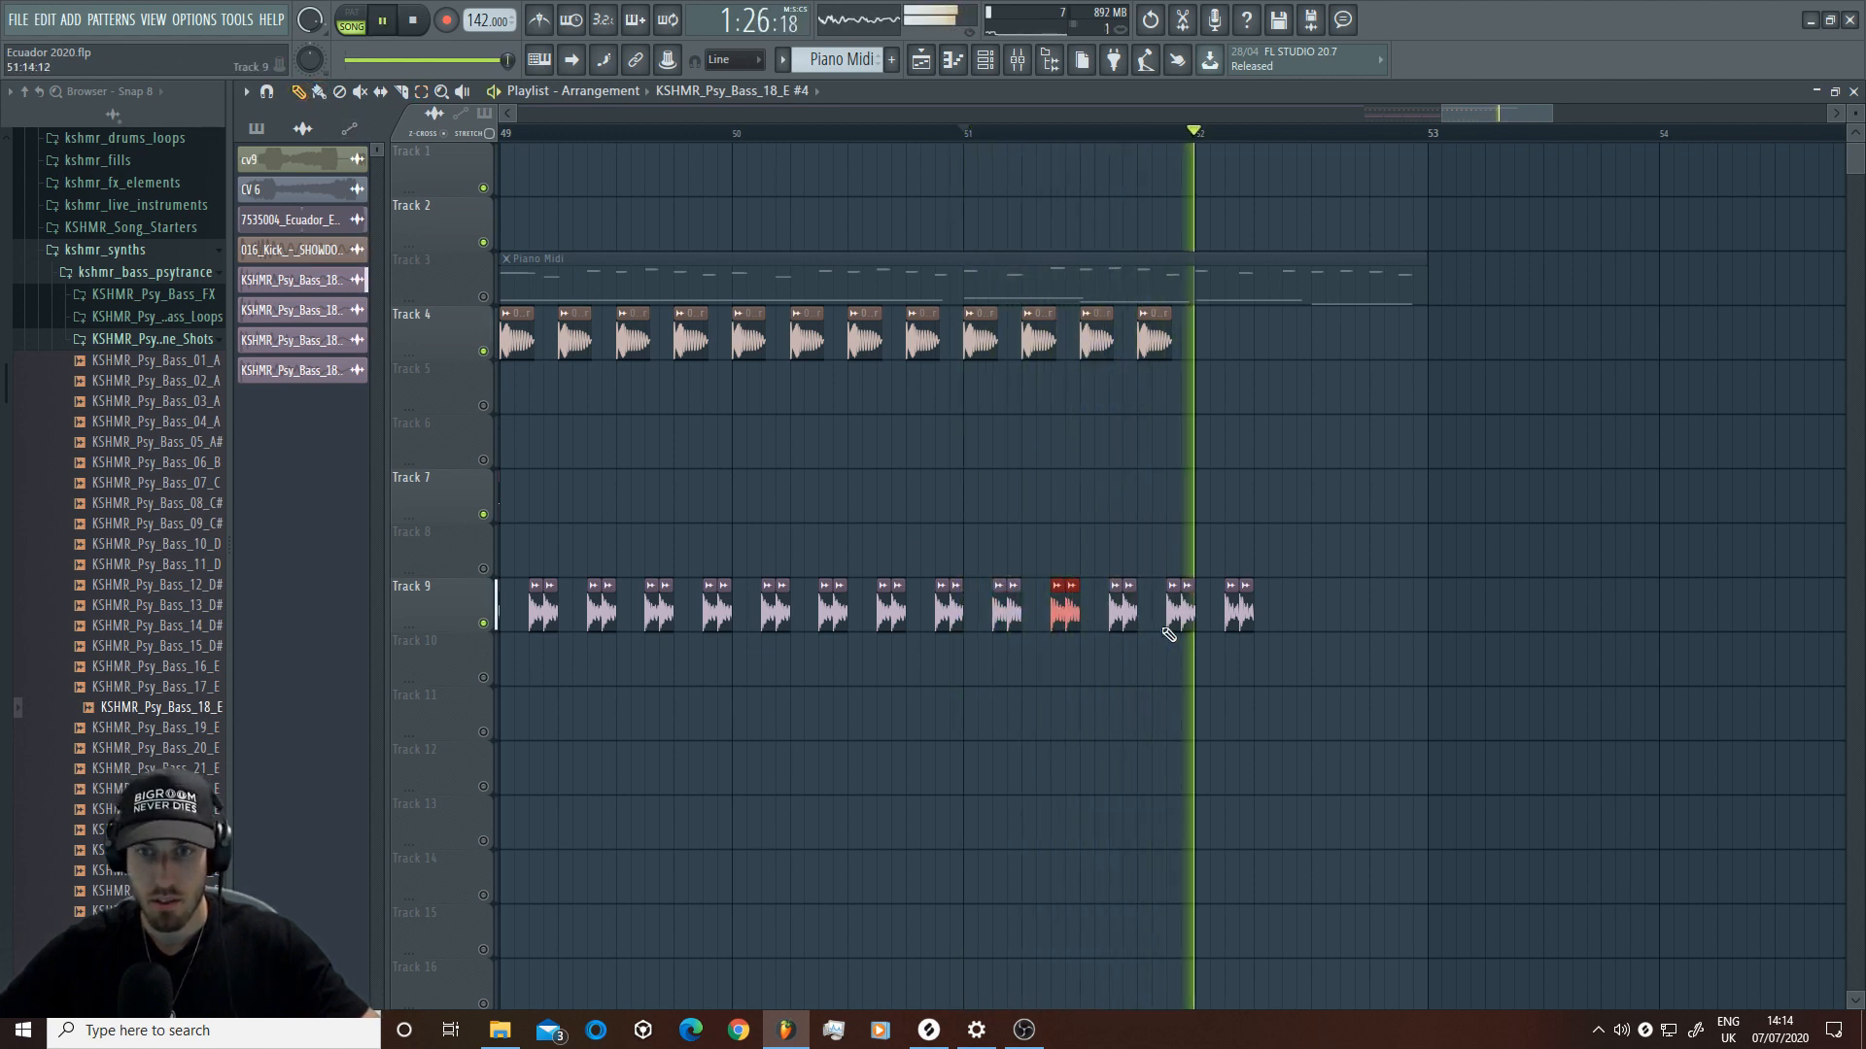
key(space)
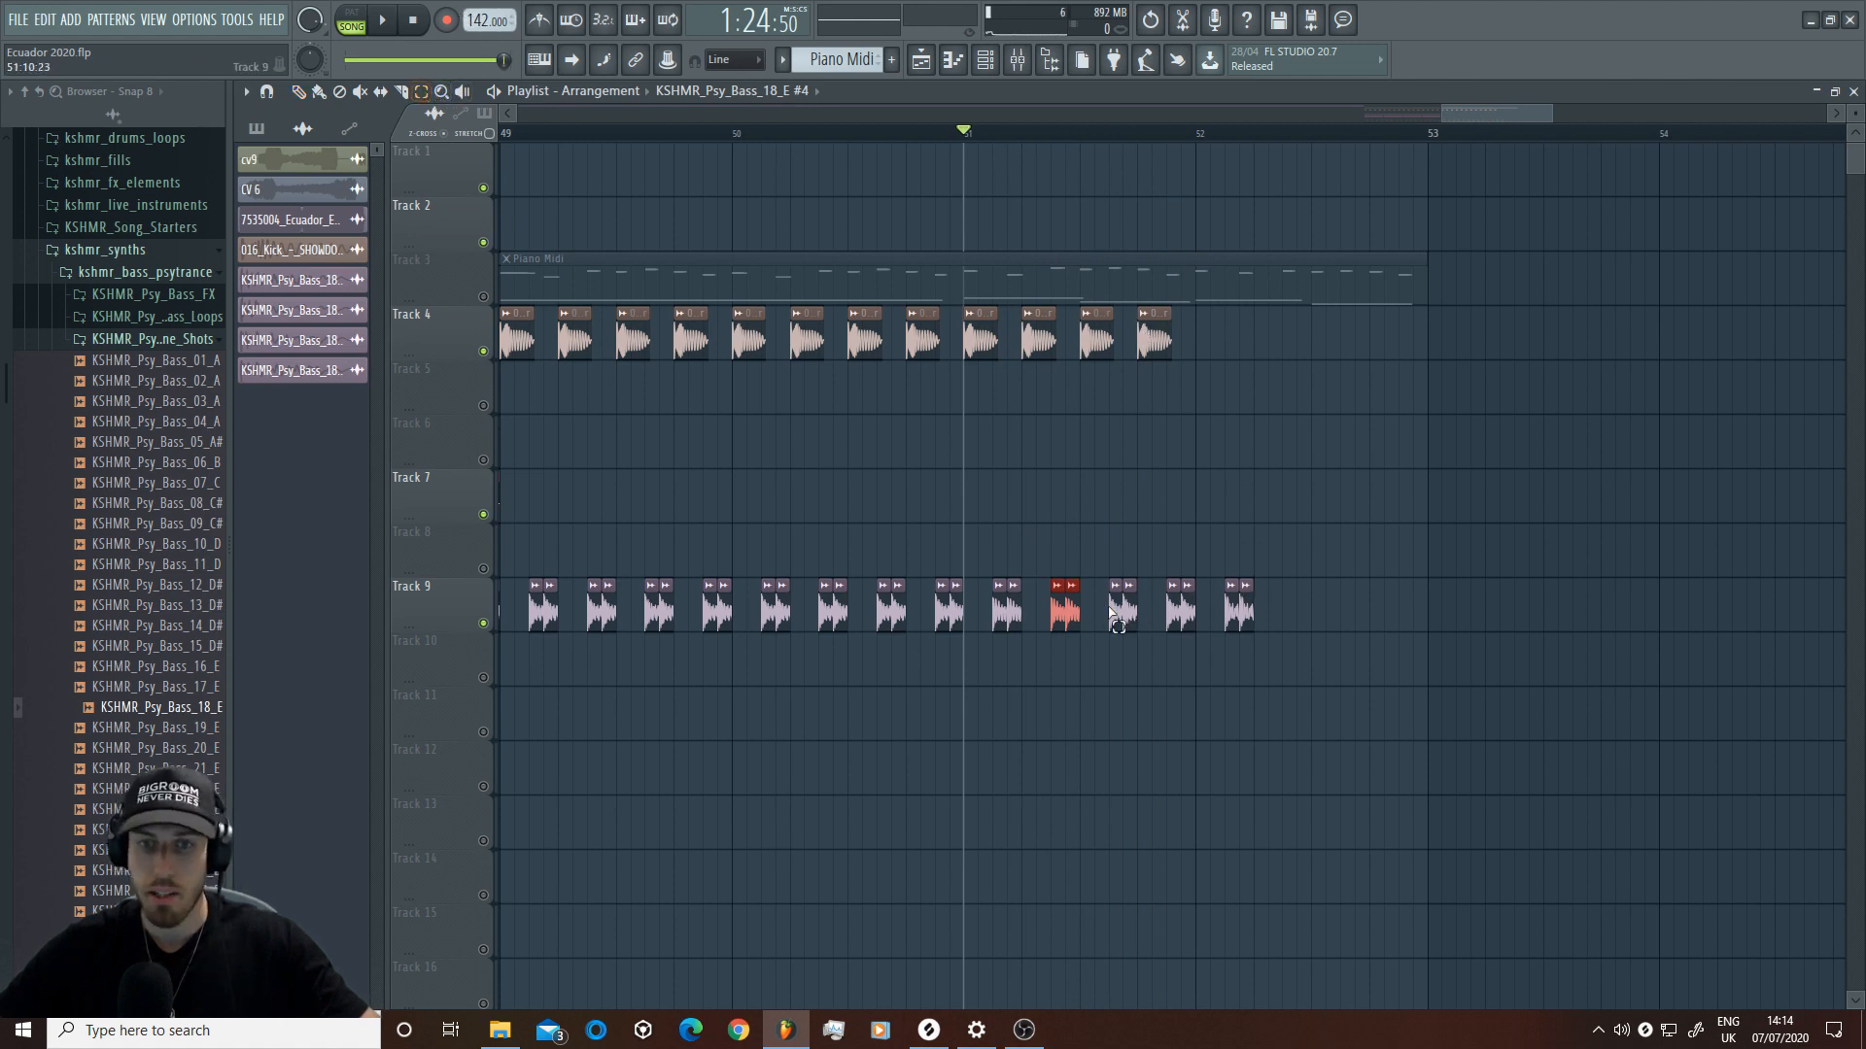
Step: Move the last three bass pairs on Track 9 later so they start at 52:03, and play from bar 51
drag(1364, 632, 1102, 563)
key(shift+Right)
key(shift+Right)
key(shift+Right)
key(shift+Right)
key(shift+Right)
key(shift+Right)
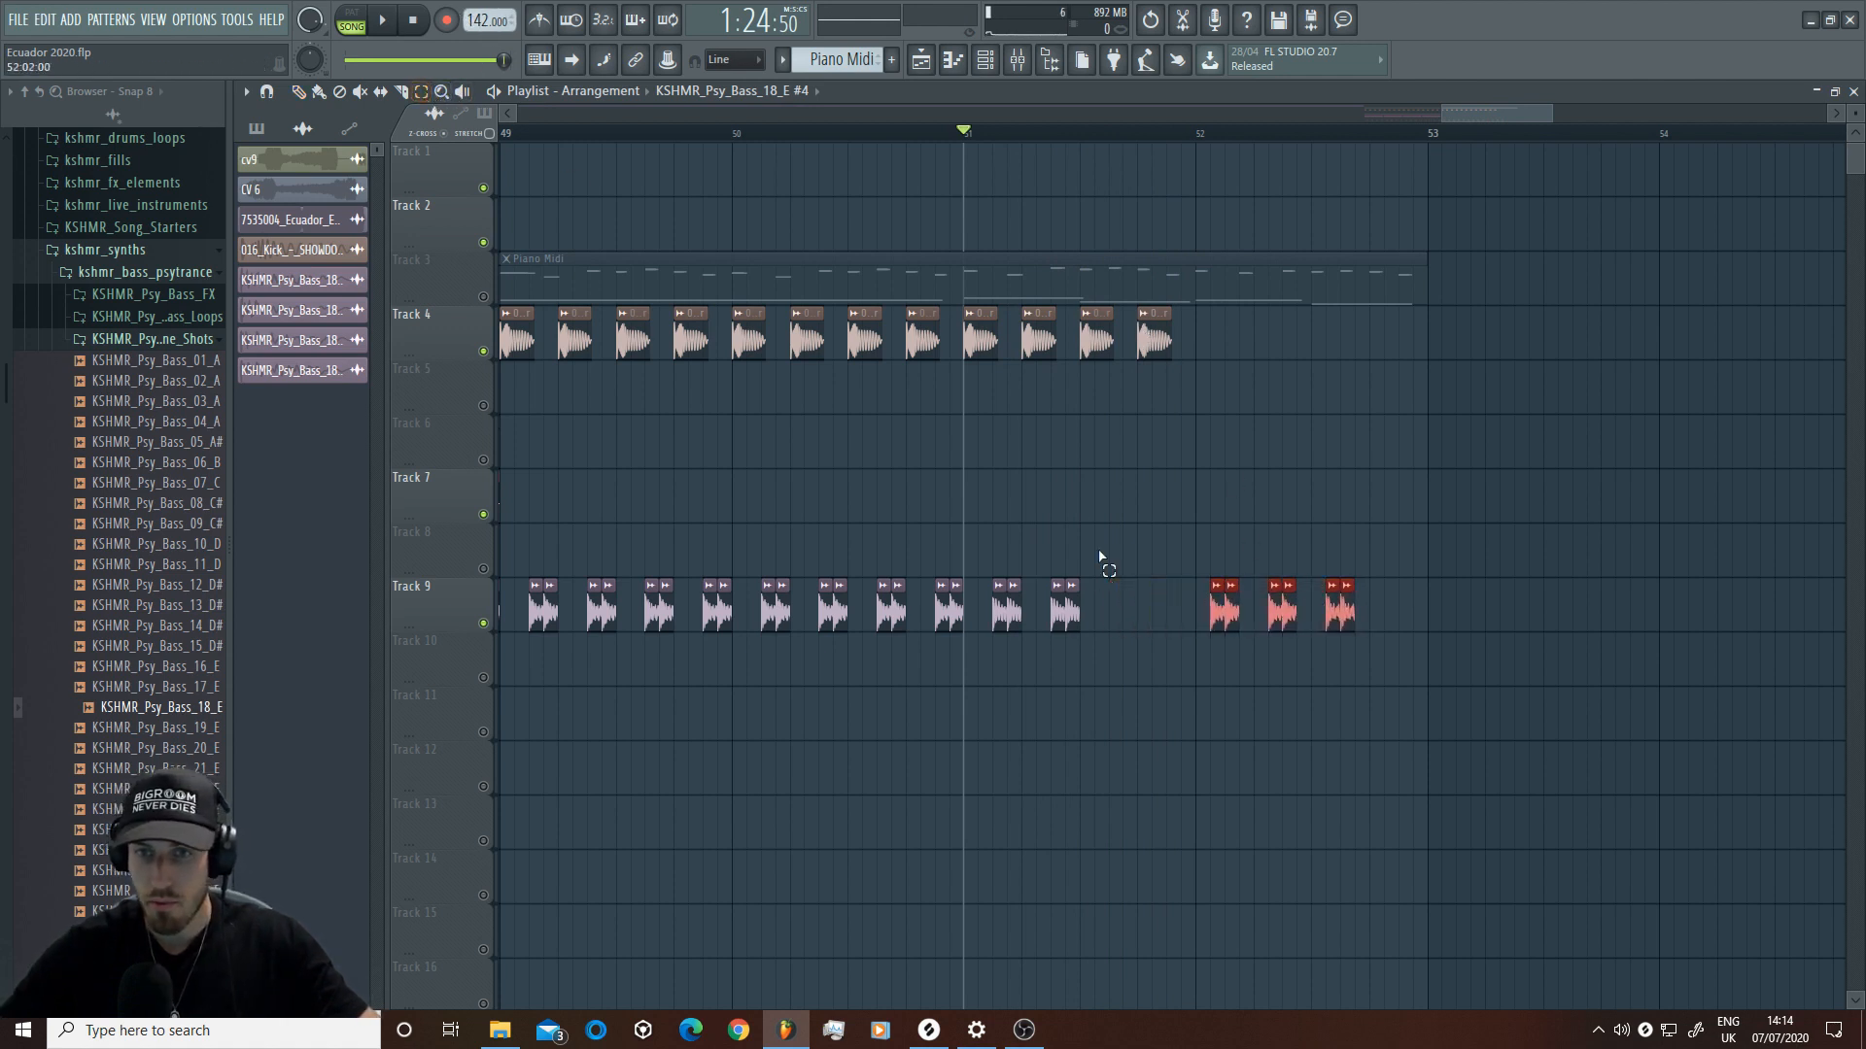
key(space)
key(space)
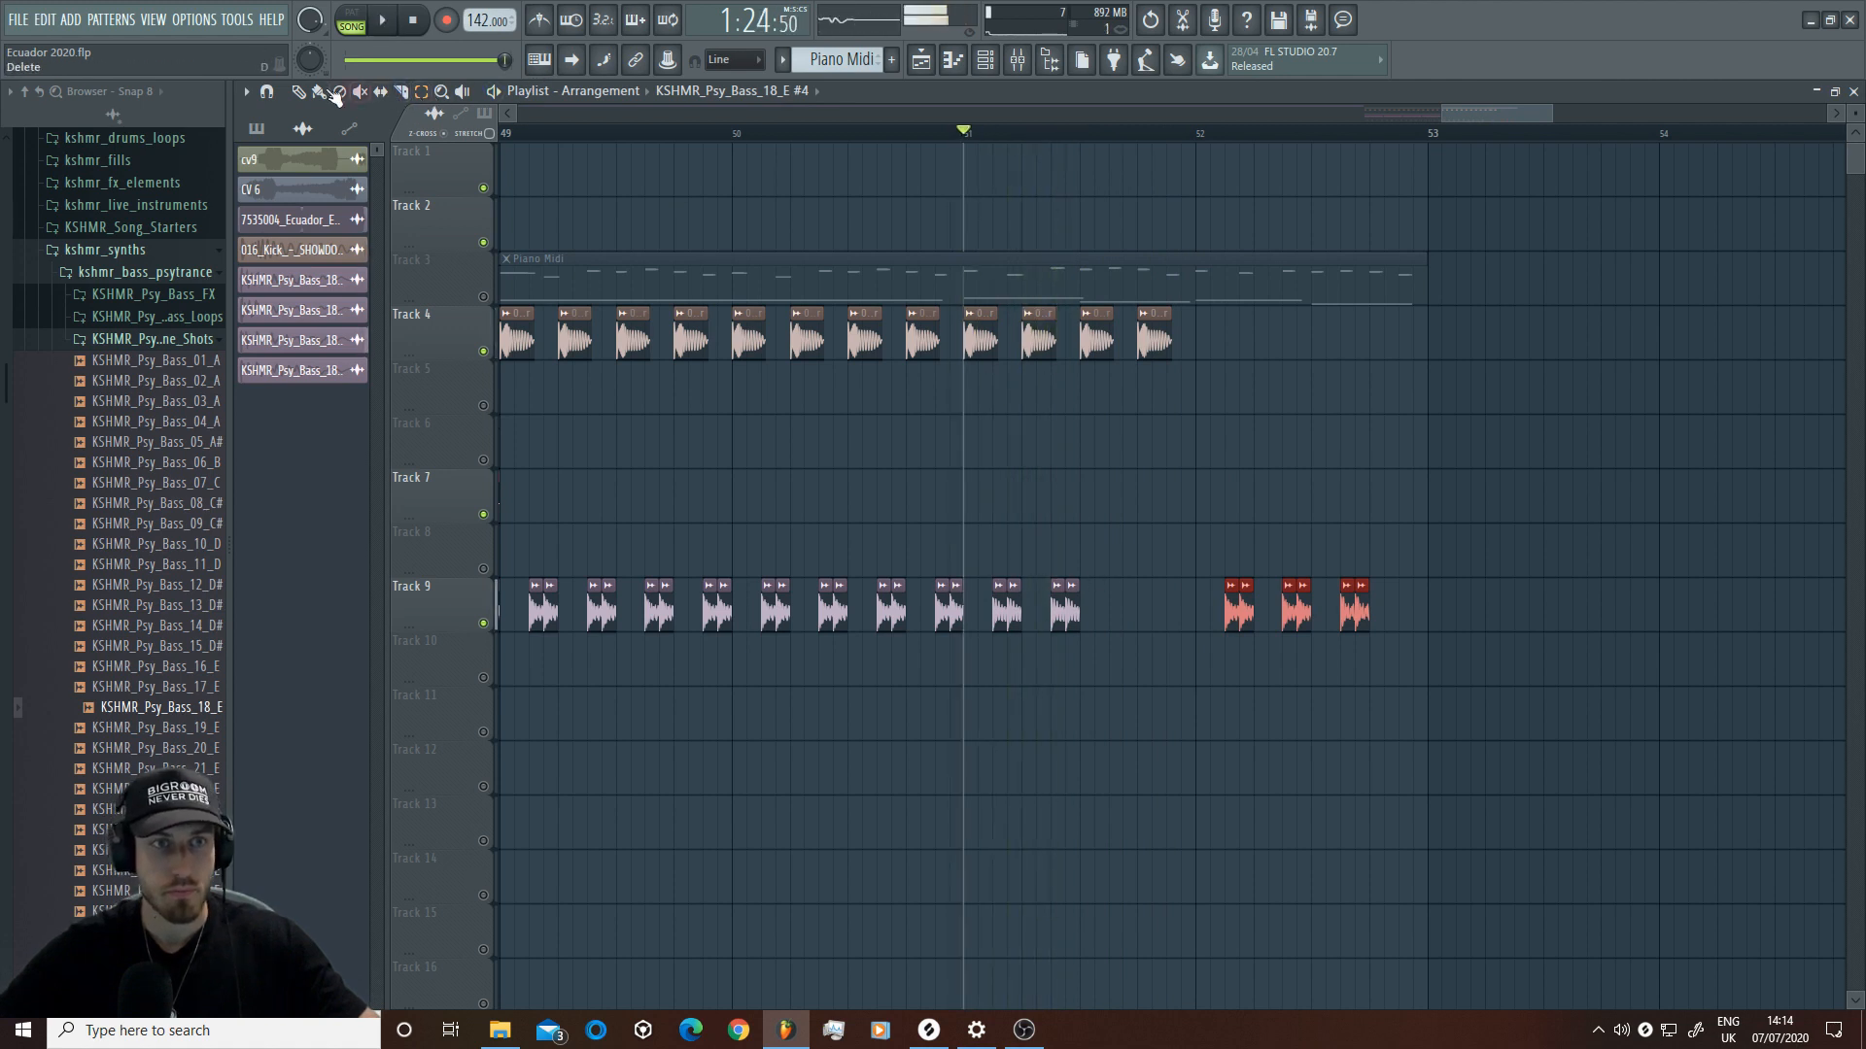
Step: Add a bass pair at 51:11 on Track 9 as a unique clip, and open its channel settings during playback
click(1106, 618)
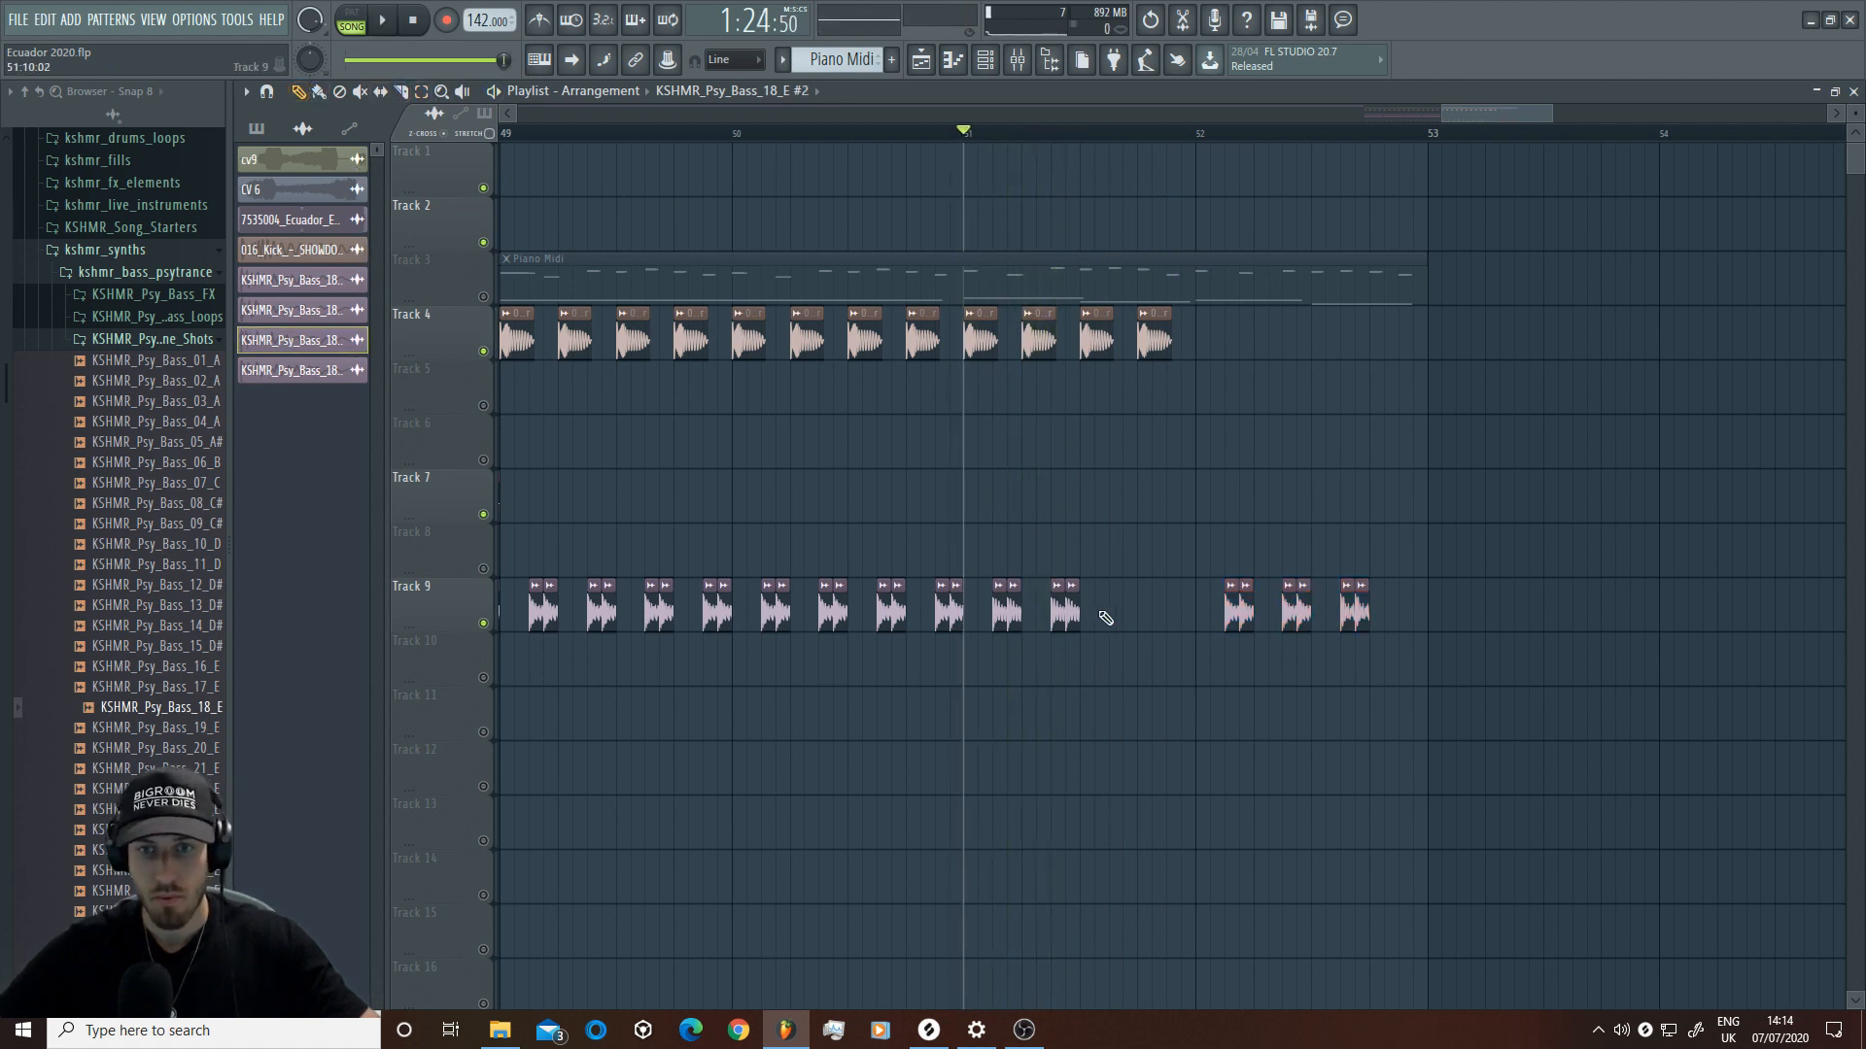
click(1114, 590)
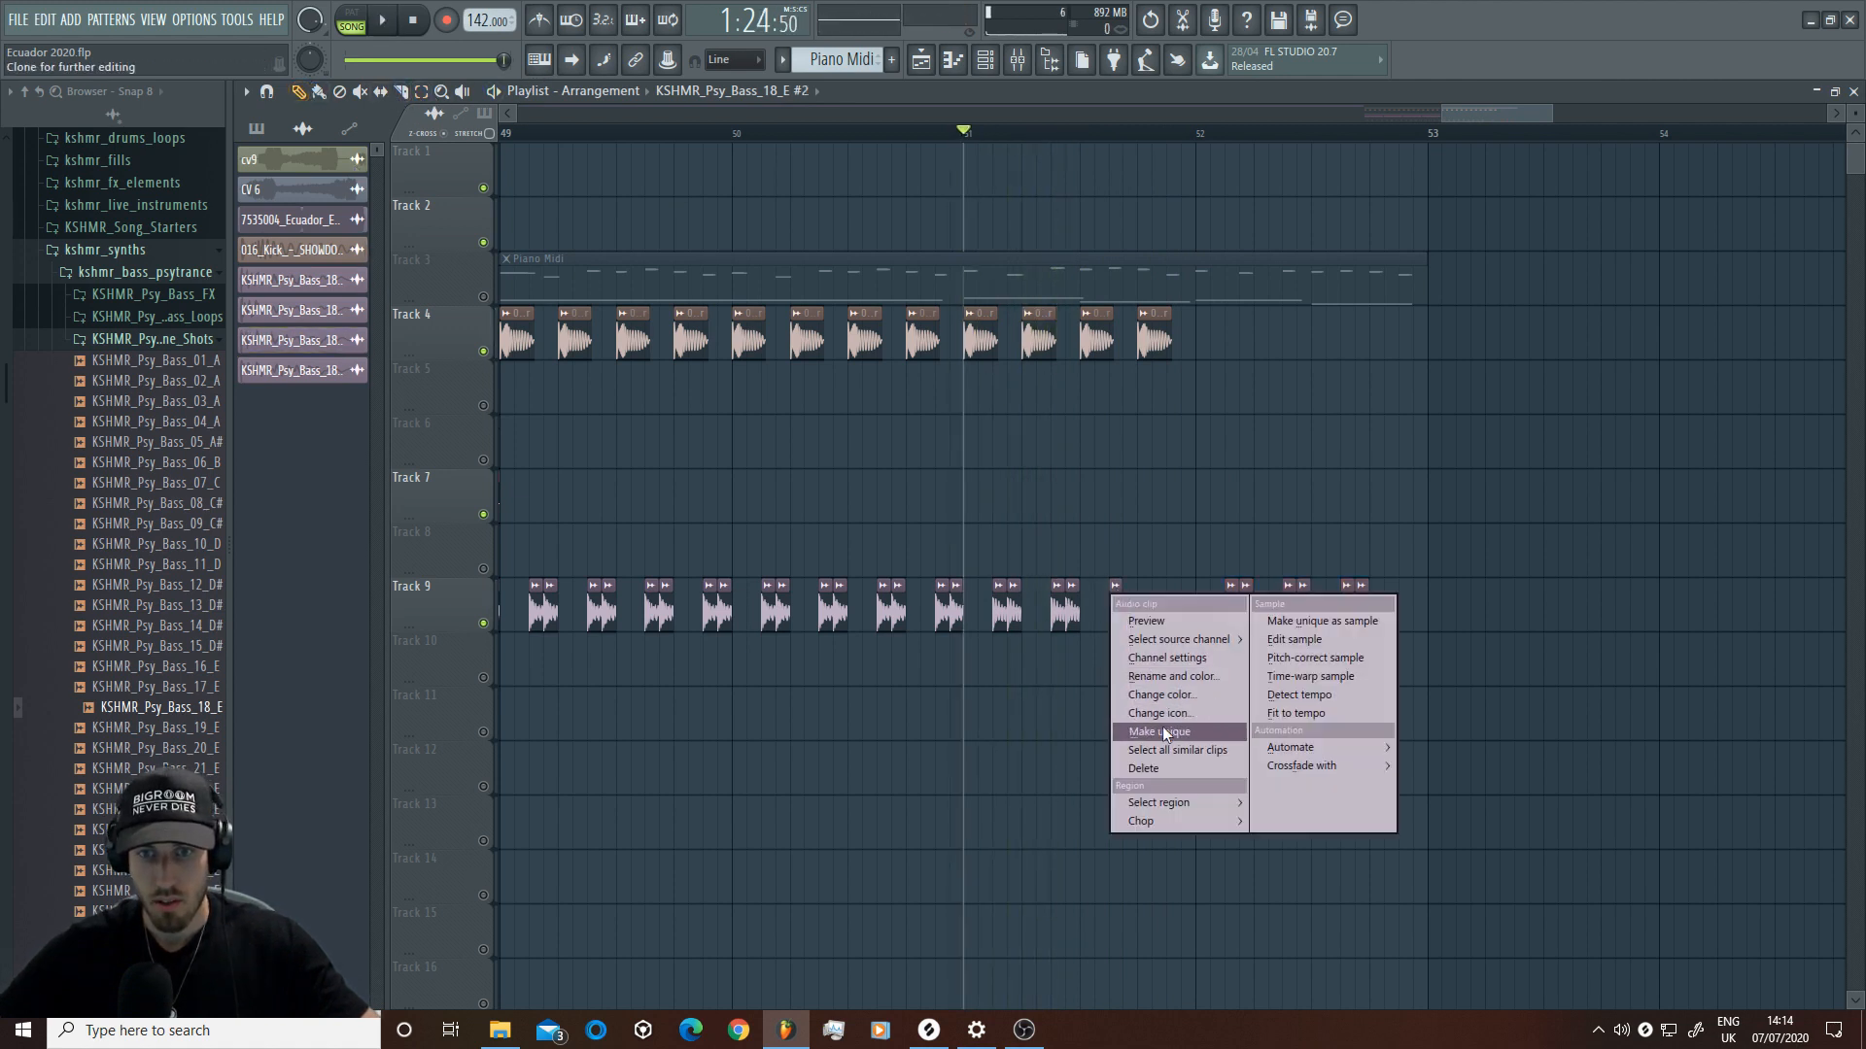
click(1147, 729)
key(space)
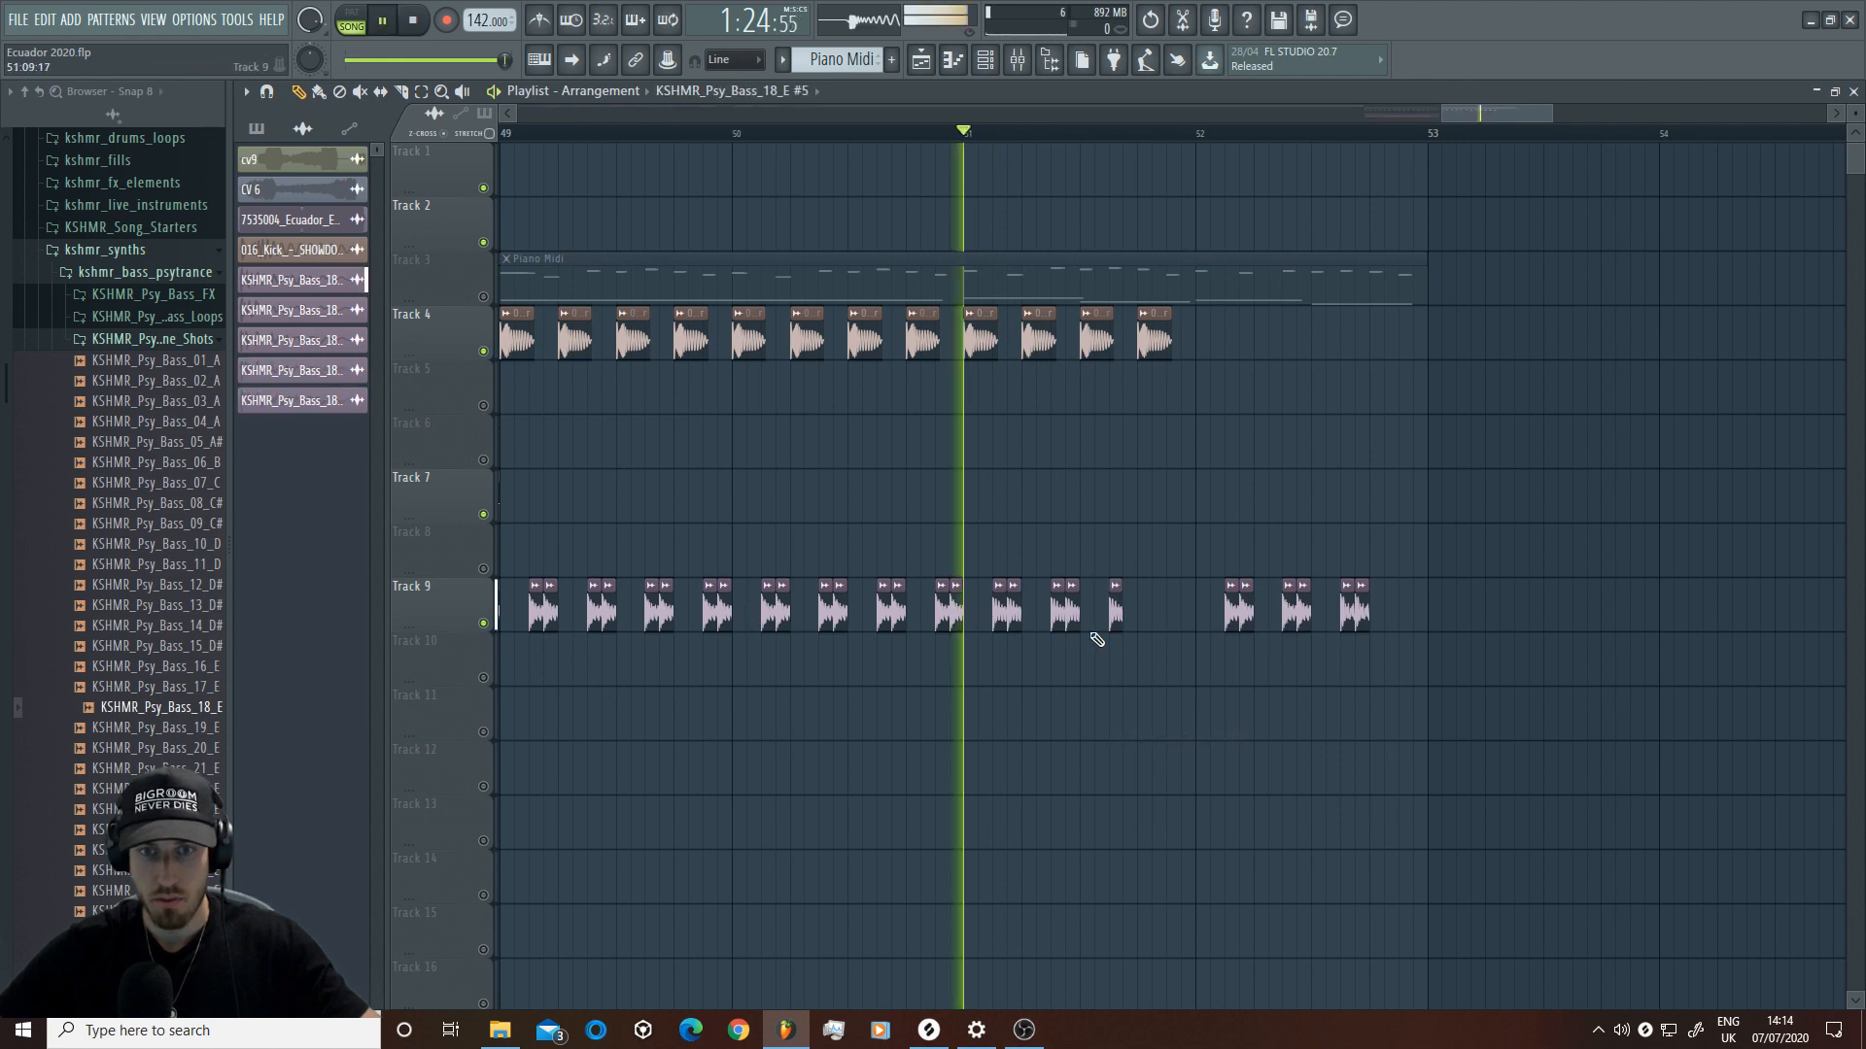
double_click(1129, 612)
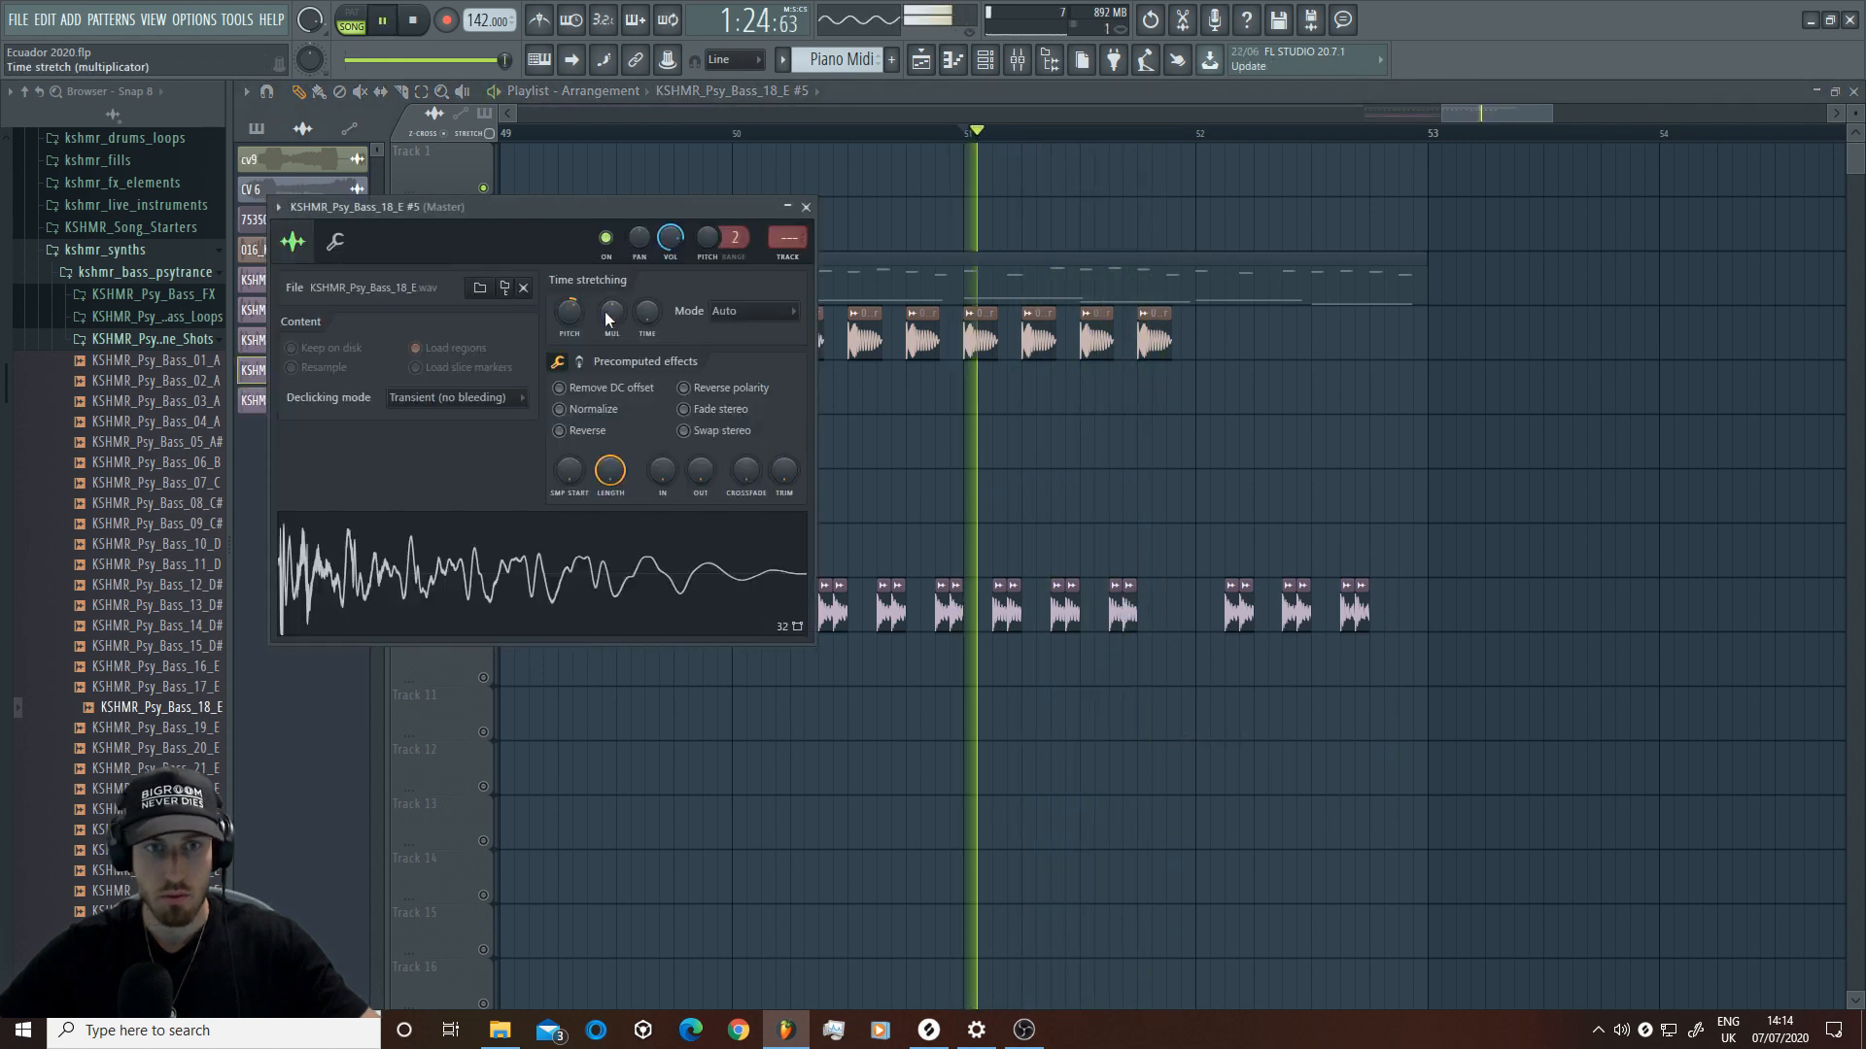
Step: Play the retuned bass line from bar 51, and add bass hits around 51:15 on Track 9
key(space)
key(space)
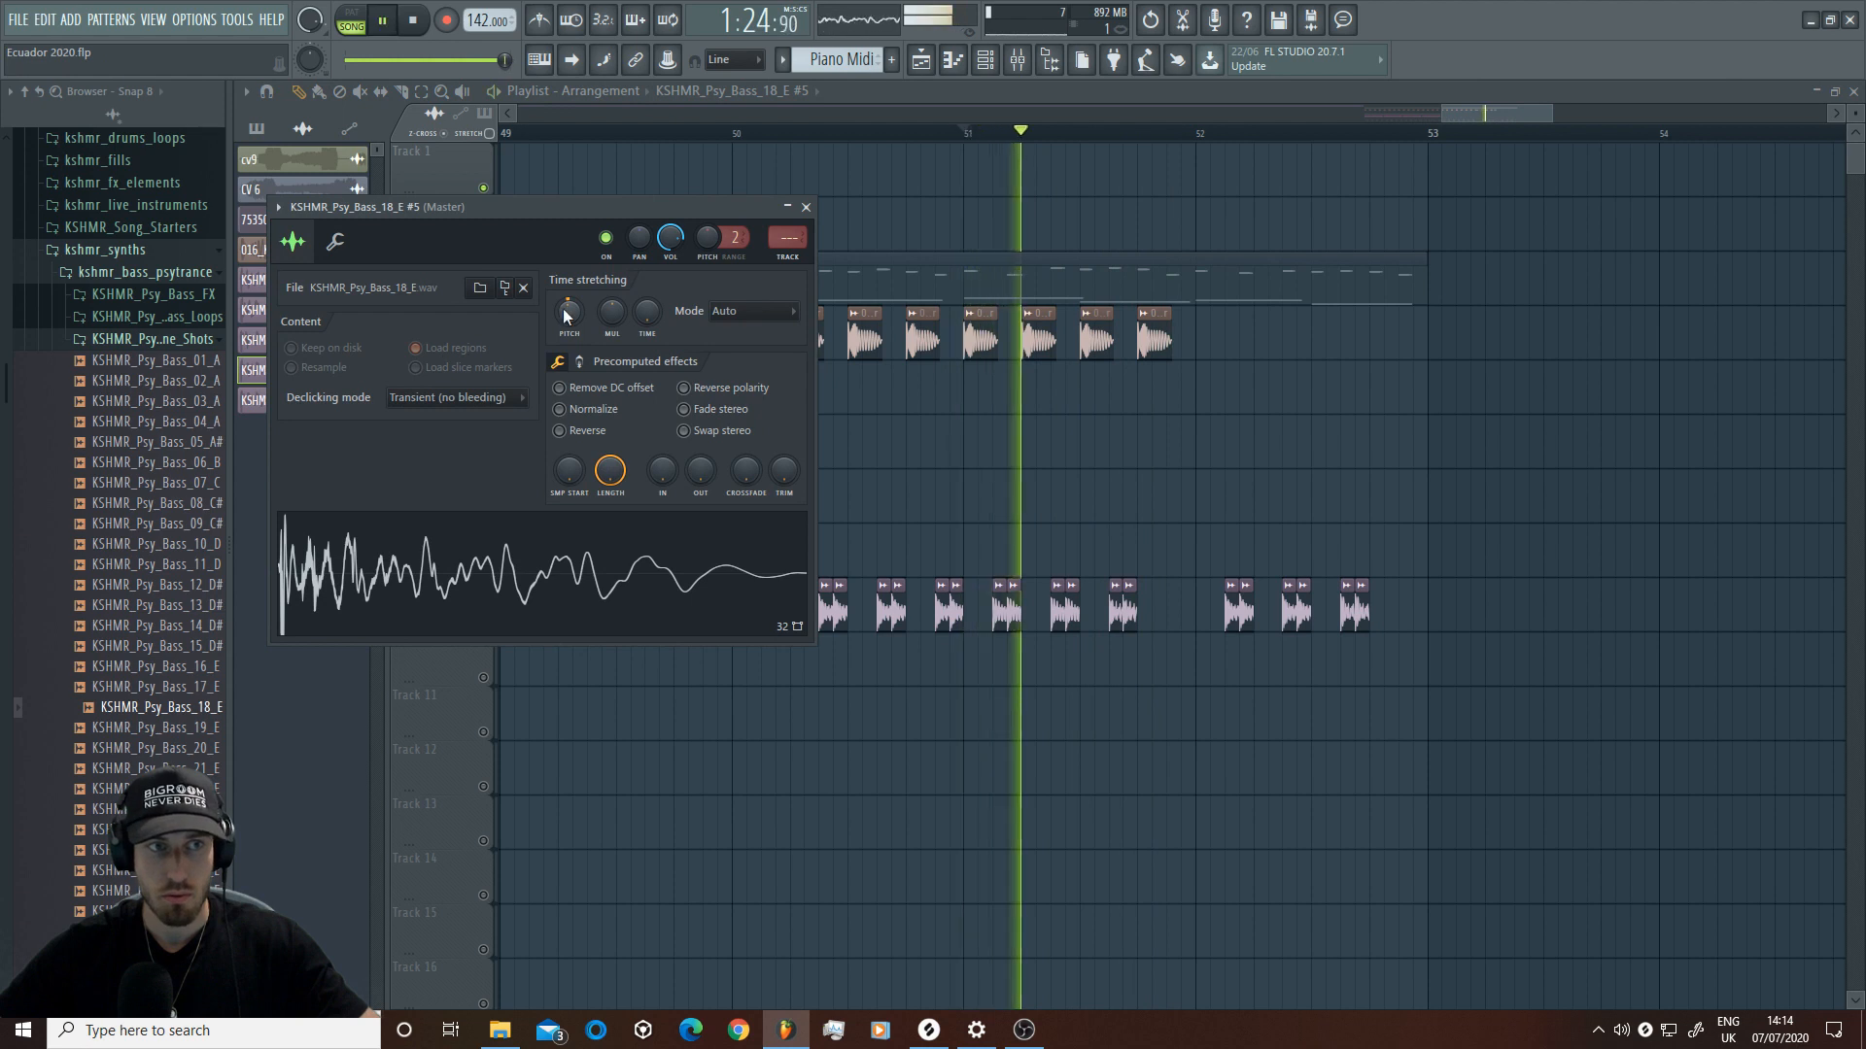
click(1172, 618)
key(space)
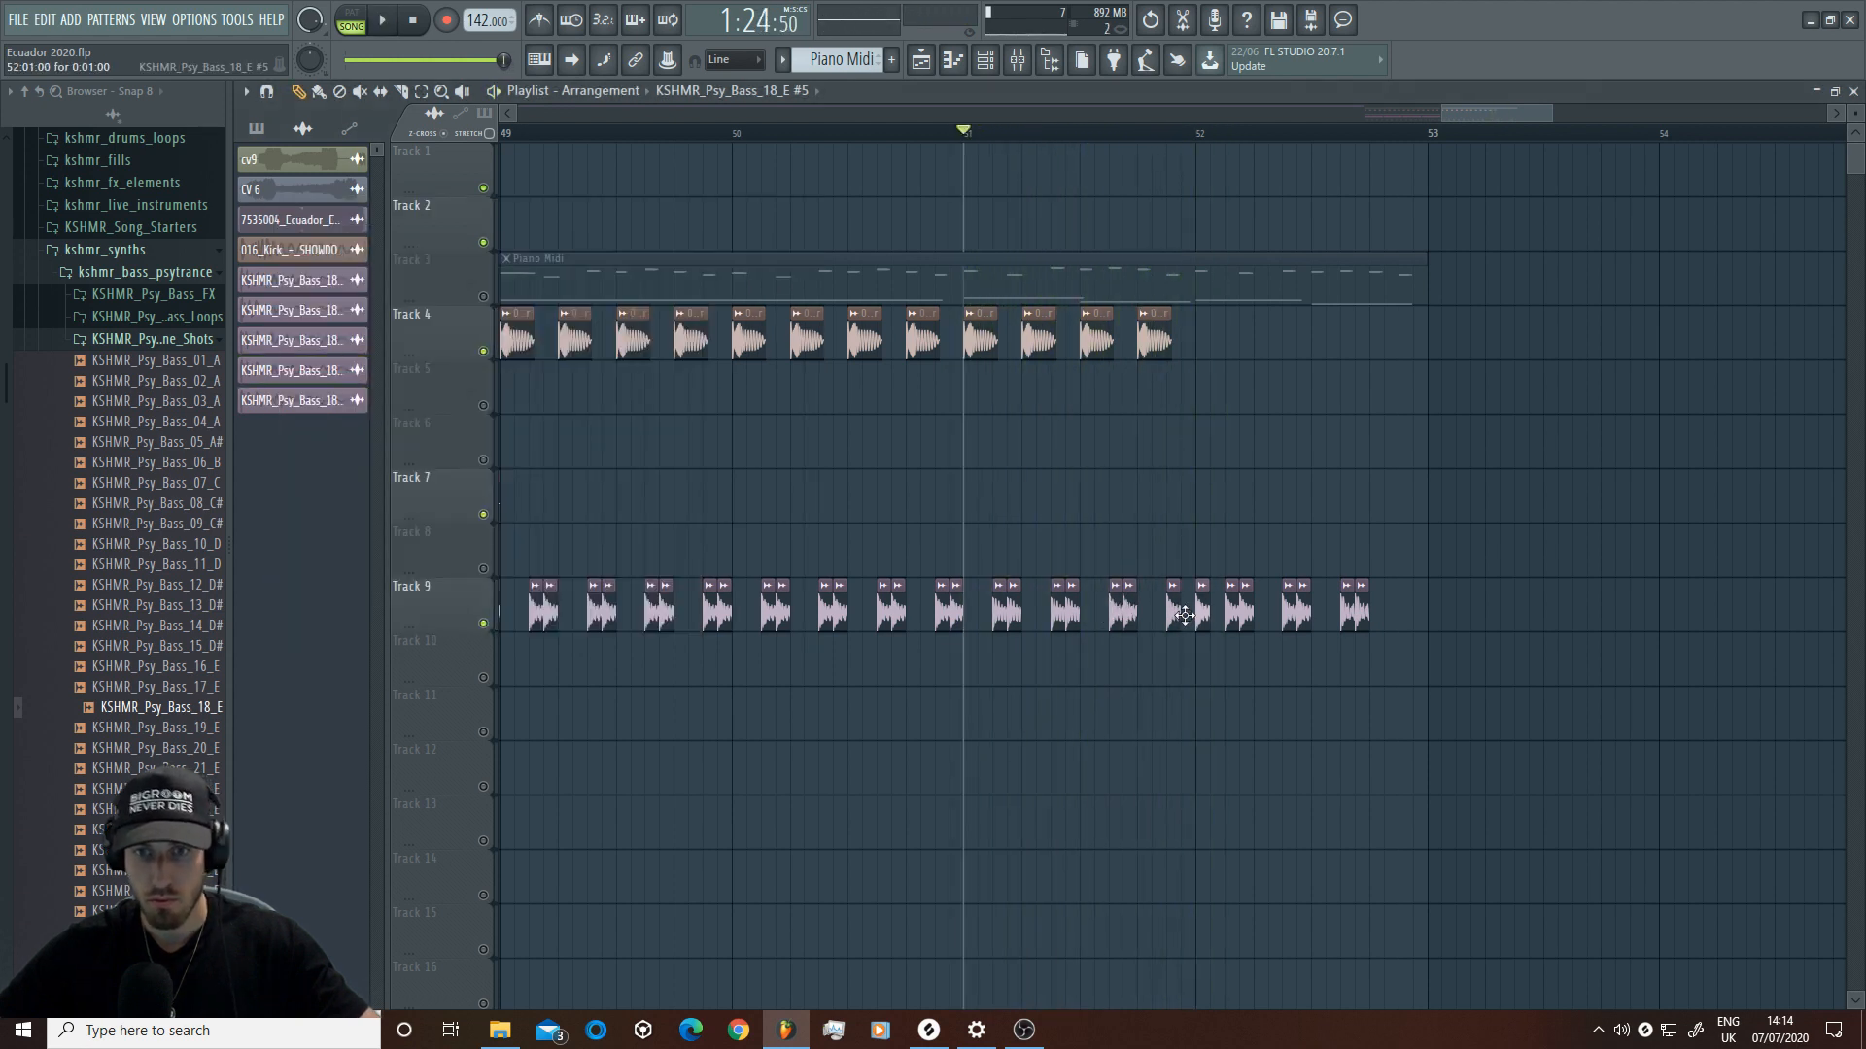
Step: Check the closing notes of the Piano Midi pattern in the piano roll, and play the arrangement from bar 50
double_click(1008, 266)
scroll(1135, 120, up, 2)
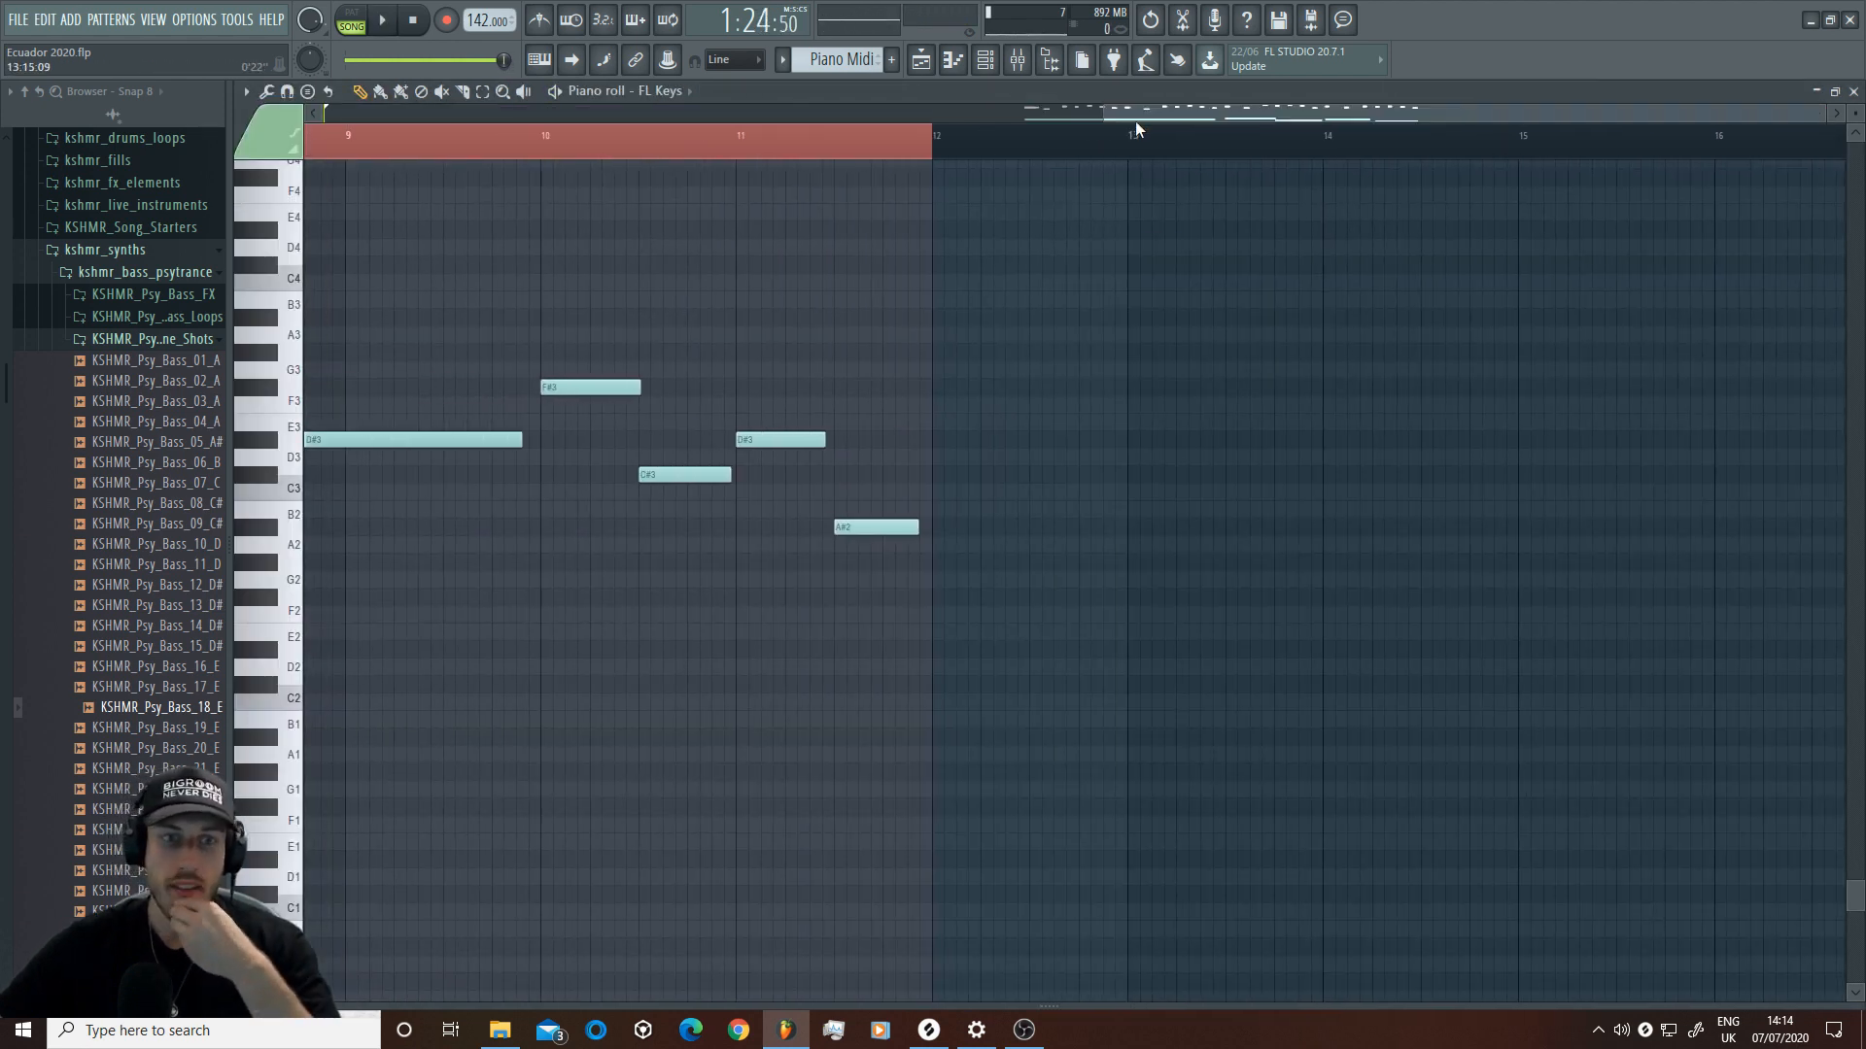
click(923, 60)
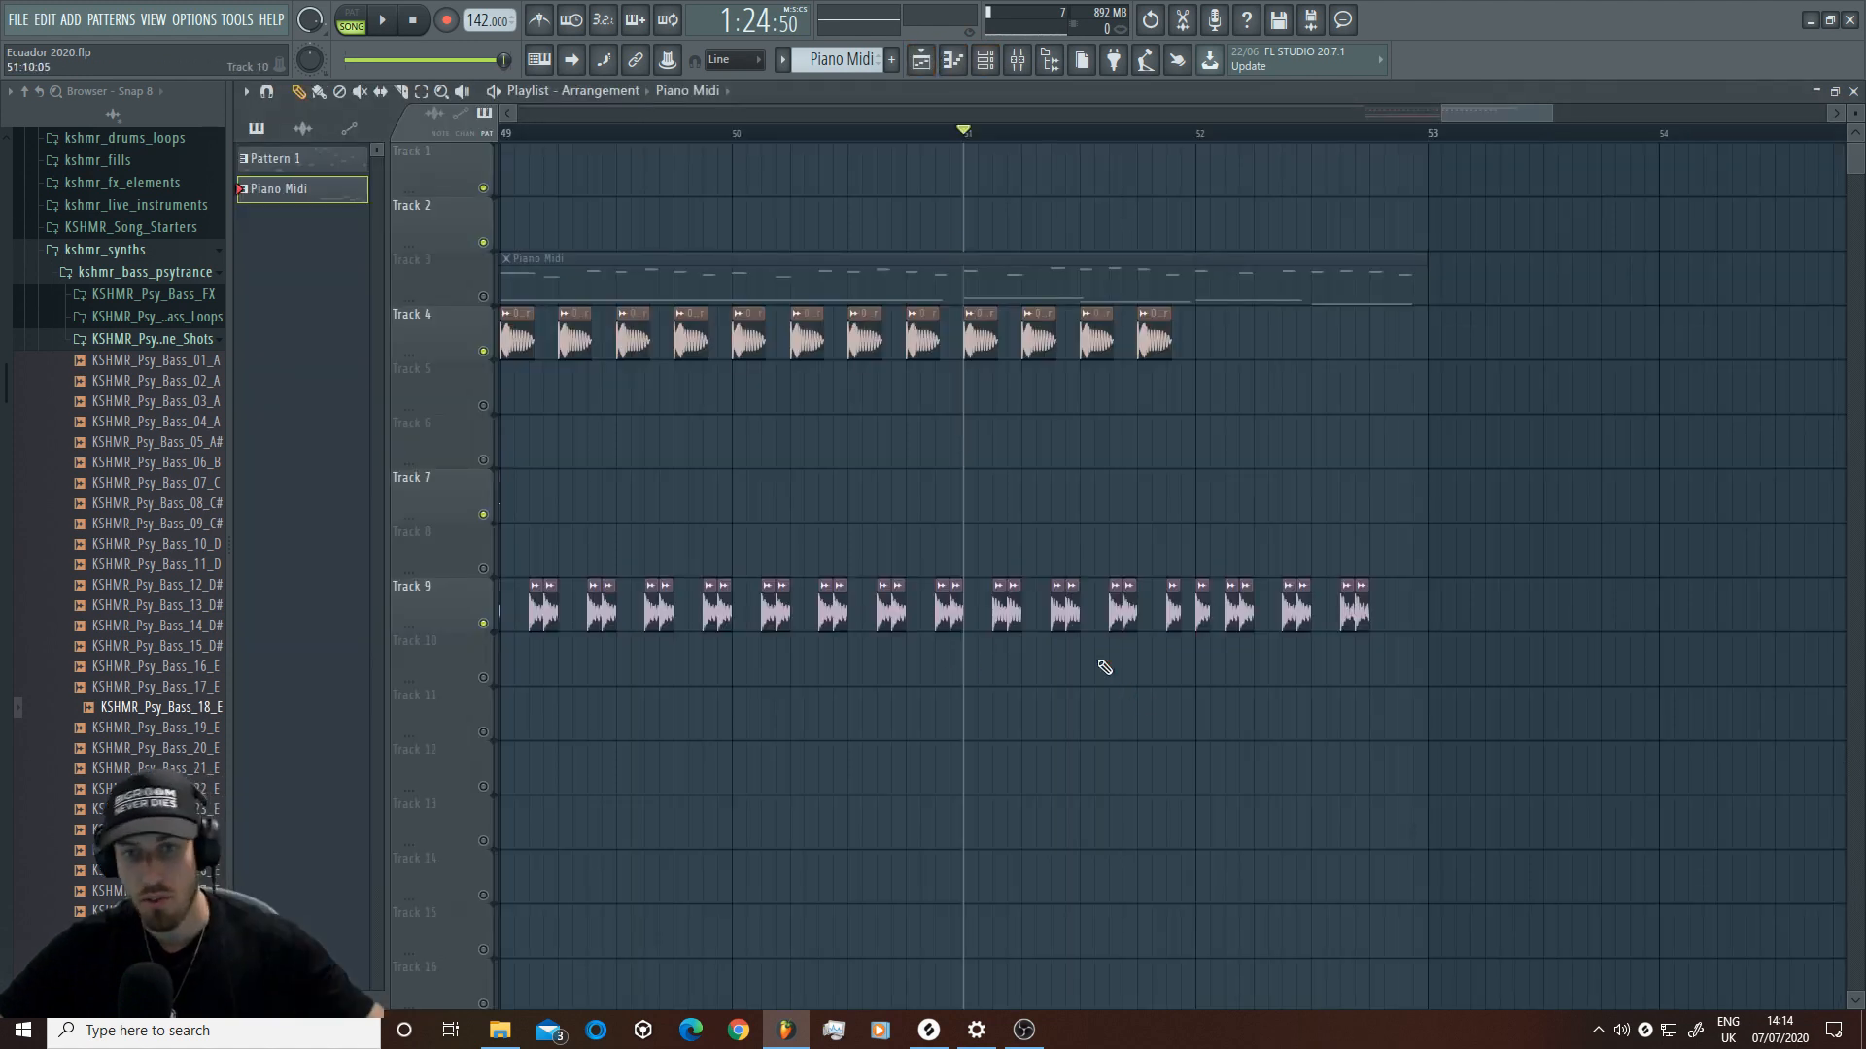
click(736, 134)
key(space)
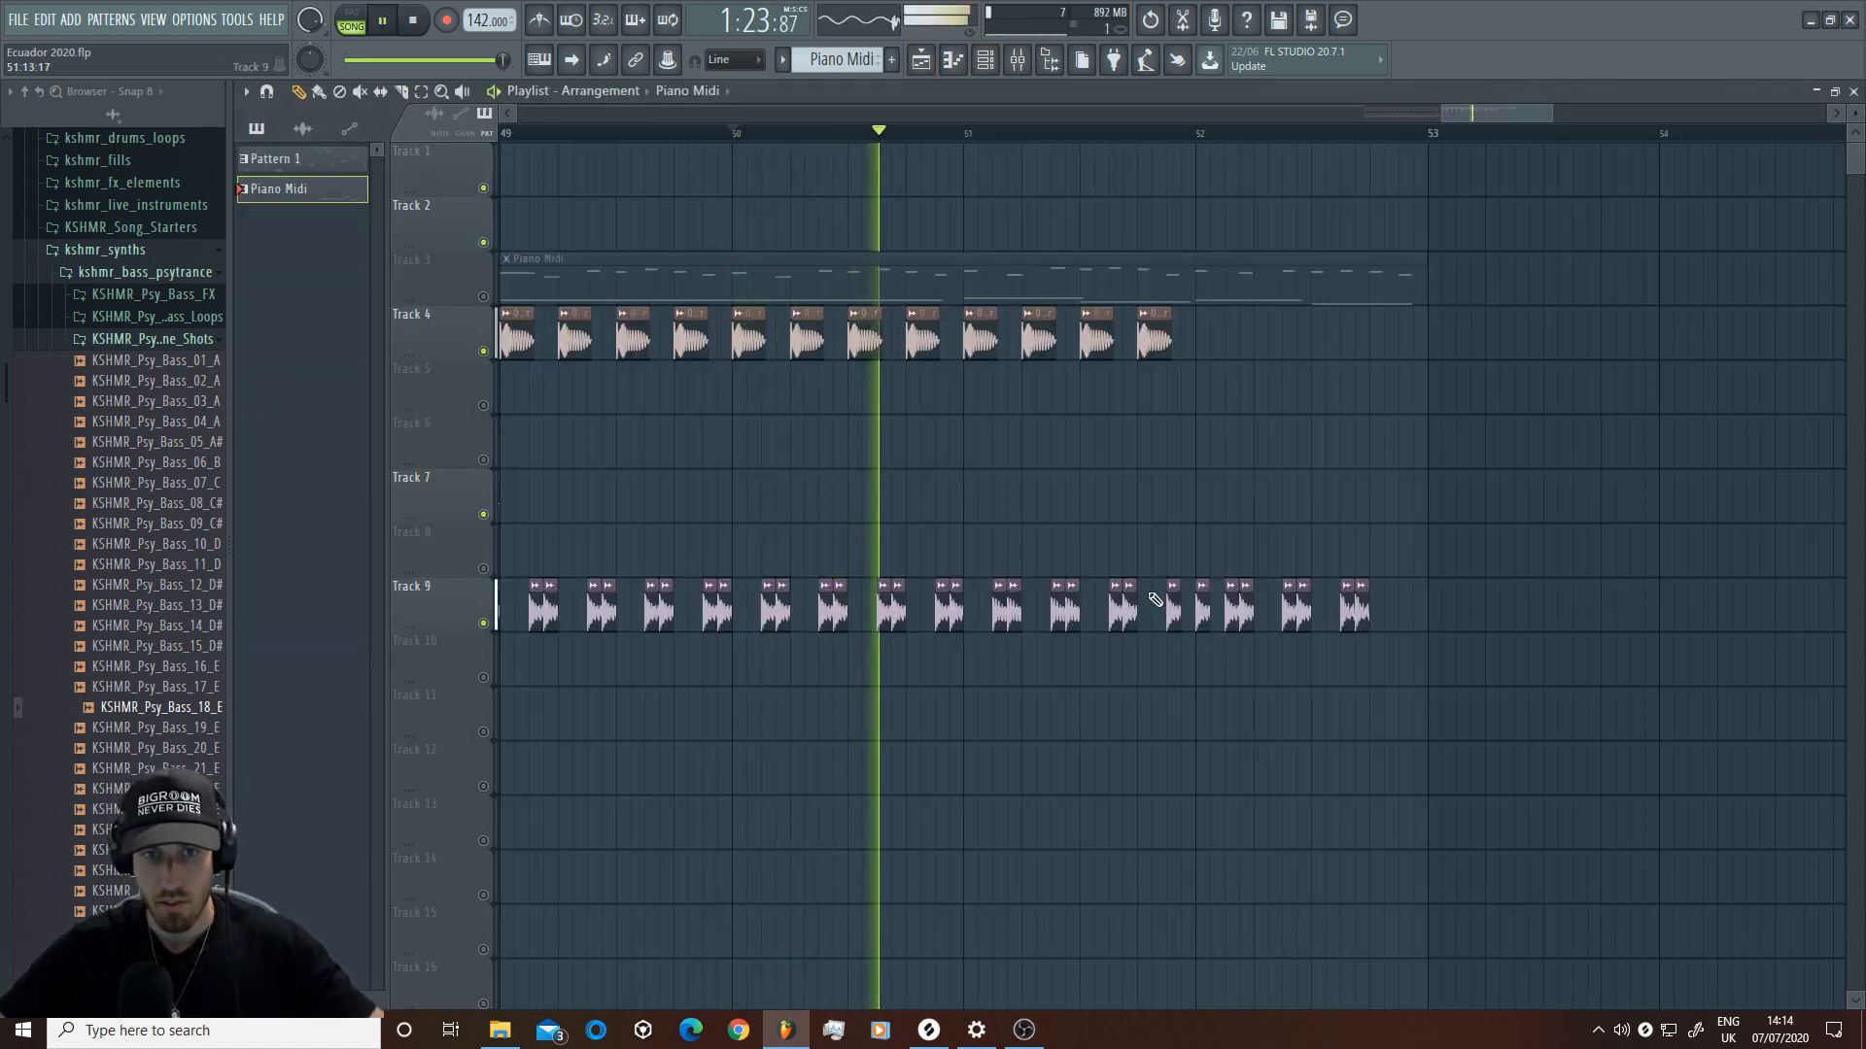
key(space)
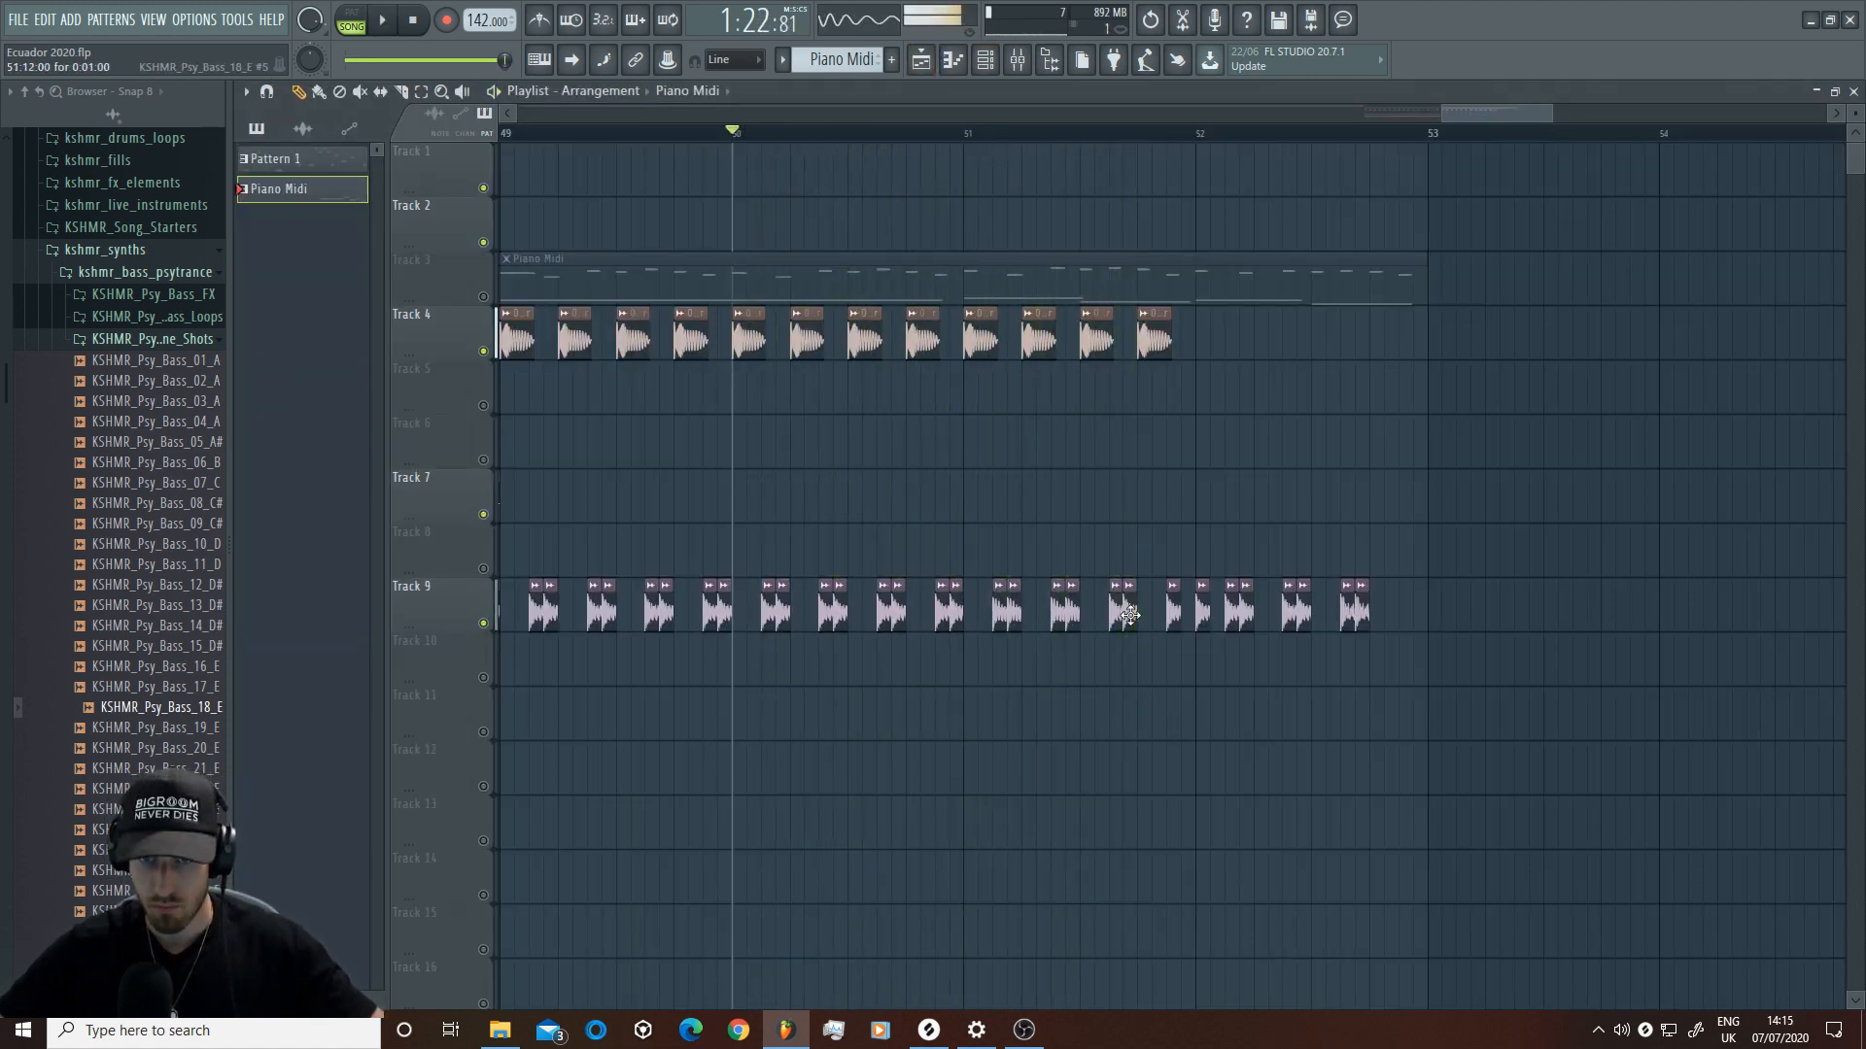
Step: Set the pitch shift of the bass clip at 51:11 to -300 cents, and audition it from bar 50
click(1116, 584)
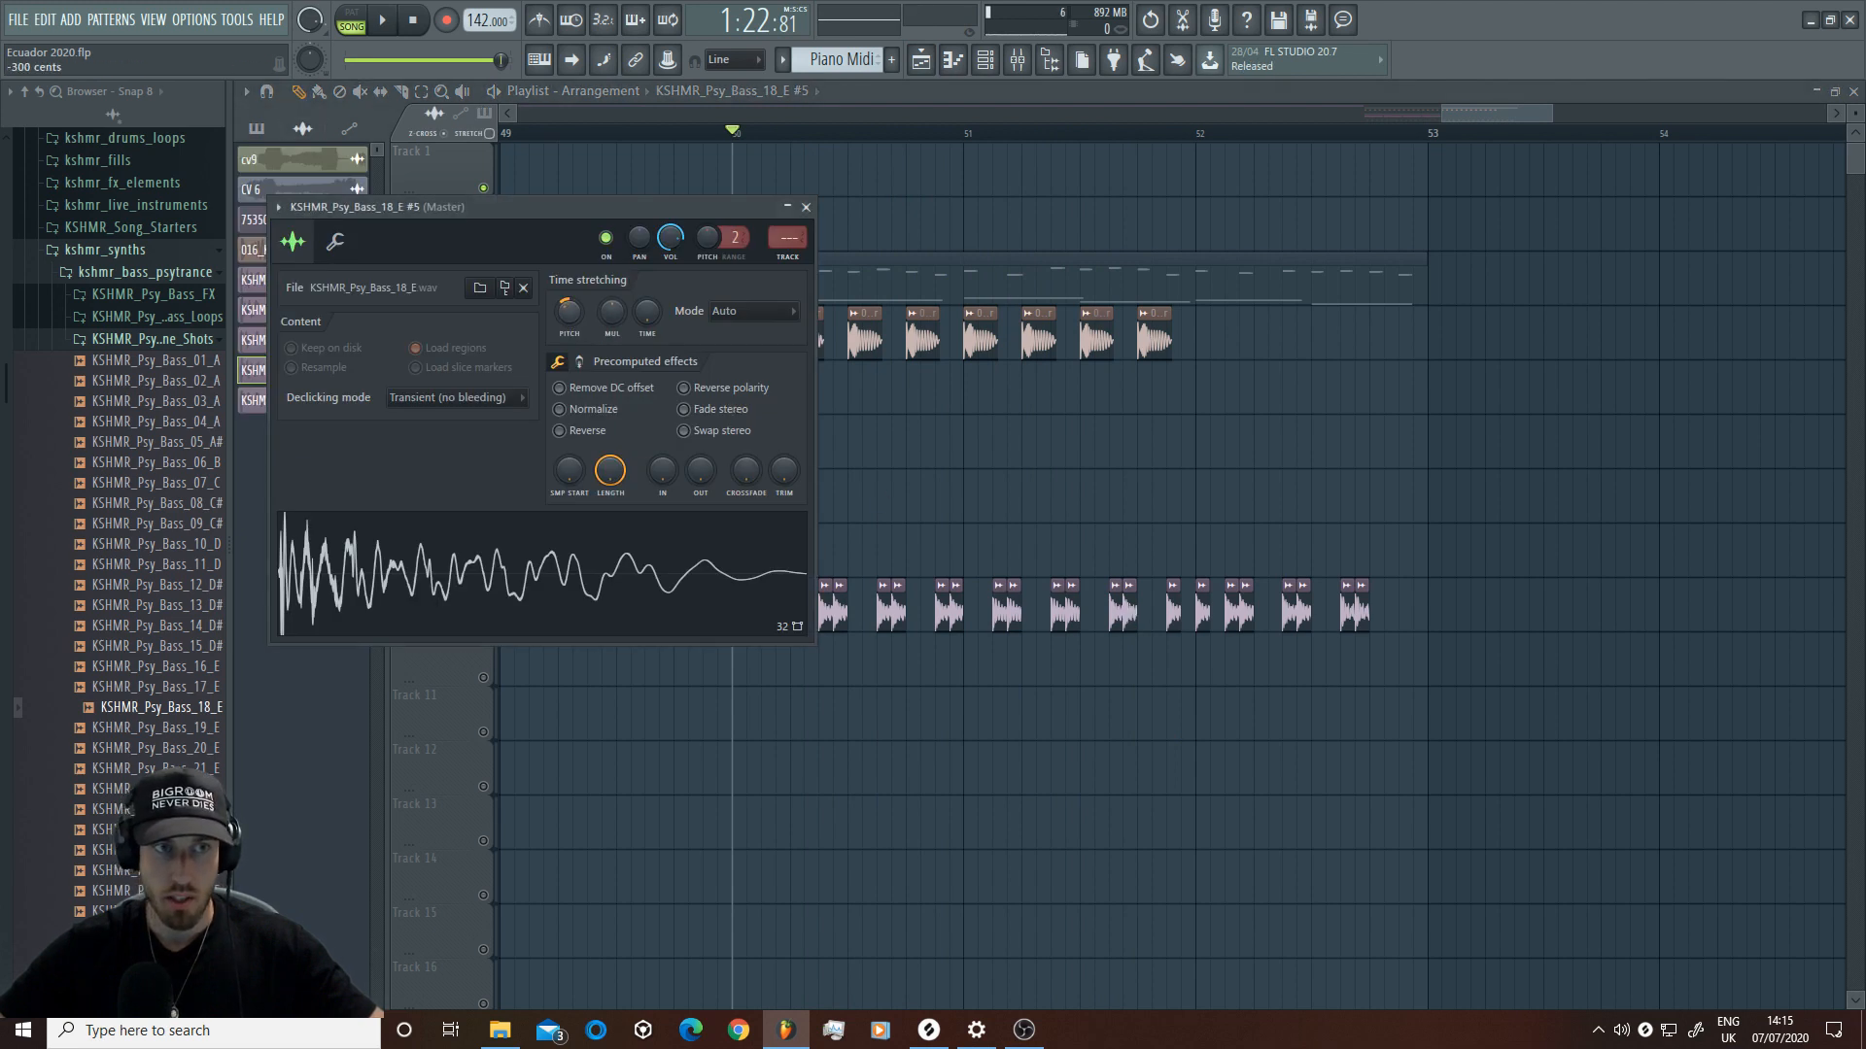
key(space)
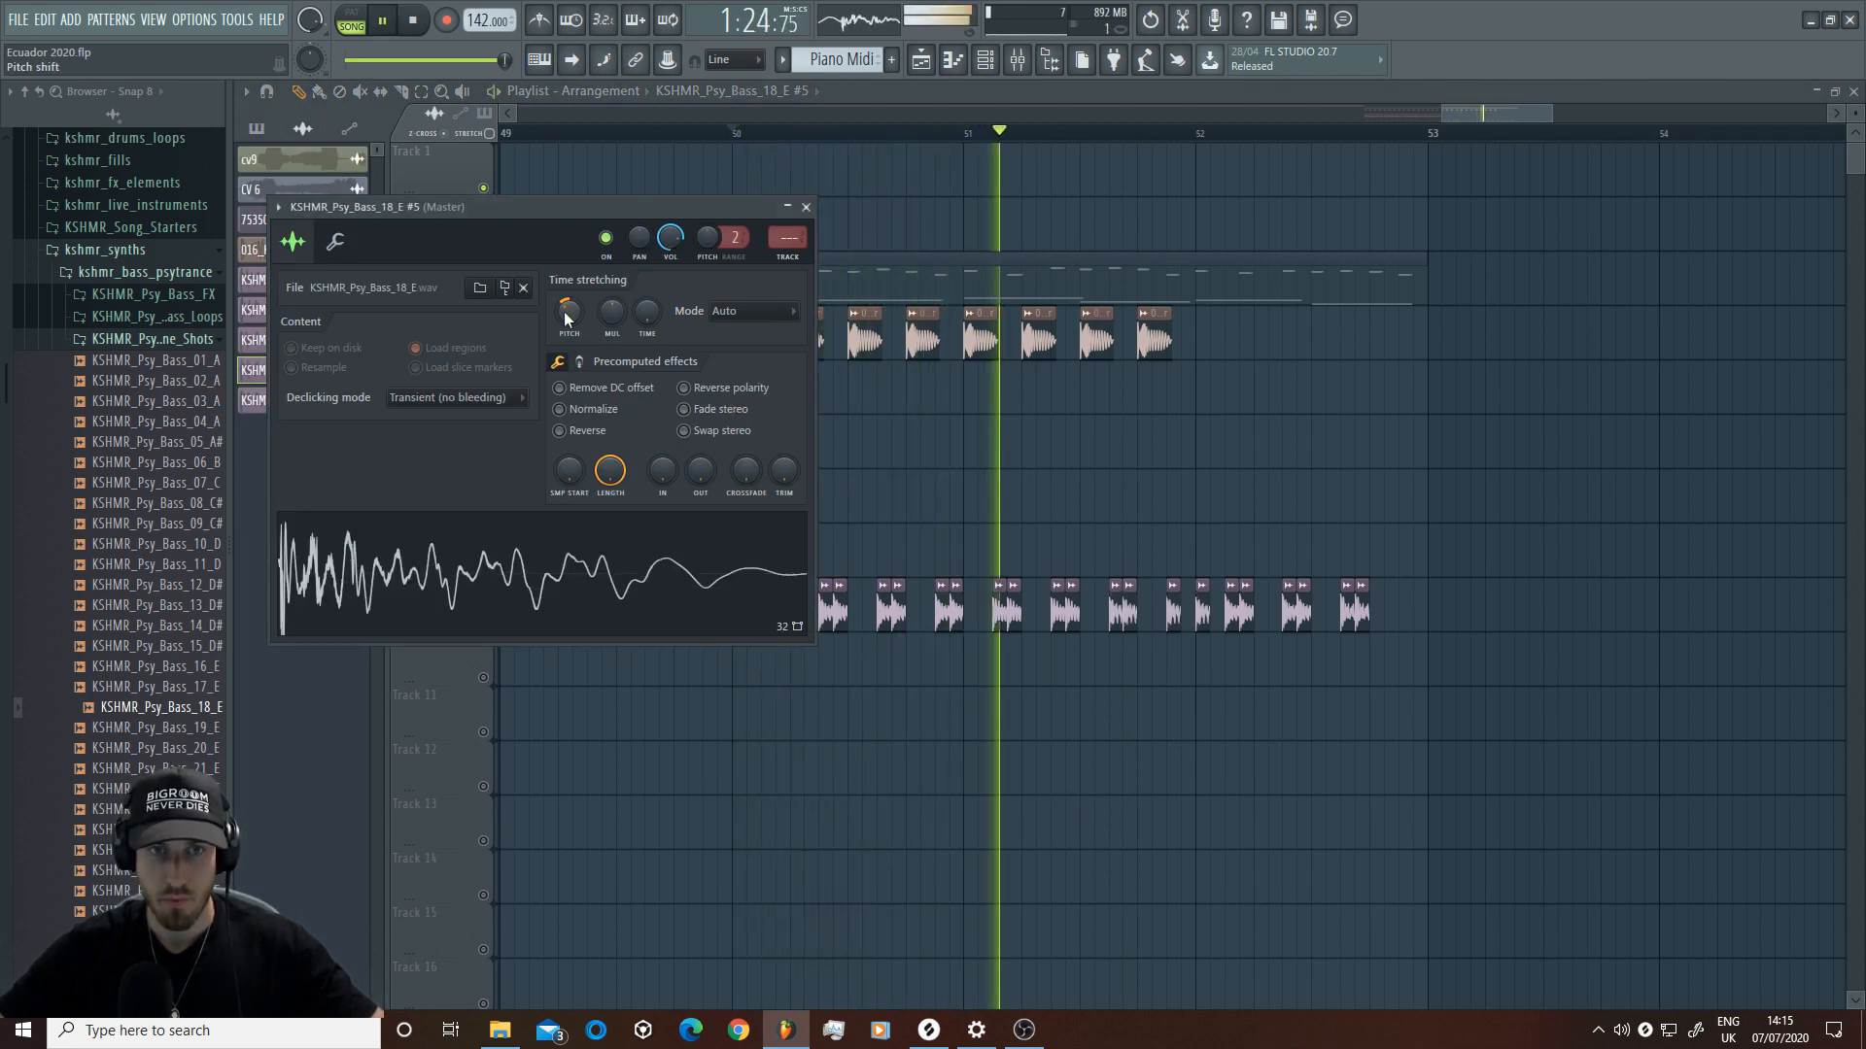
key(space)
Step: Place the two bass hits at 51:15 side by side, play the line, and start another pair at 52:15 on Track 9
click(1173, 615)
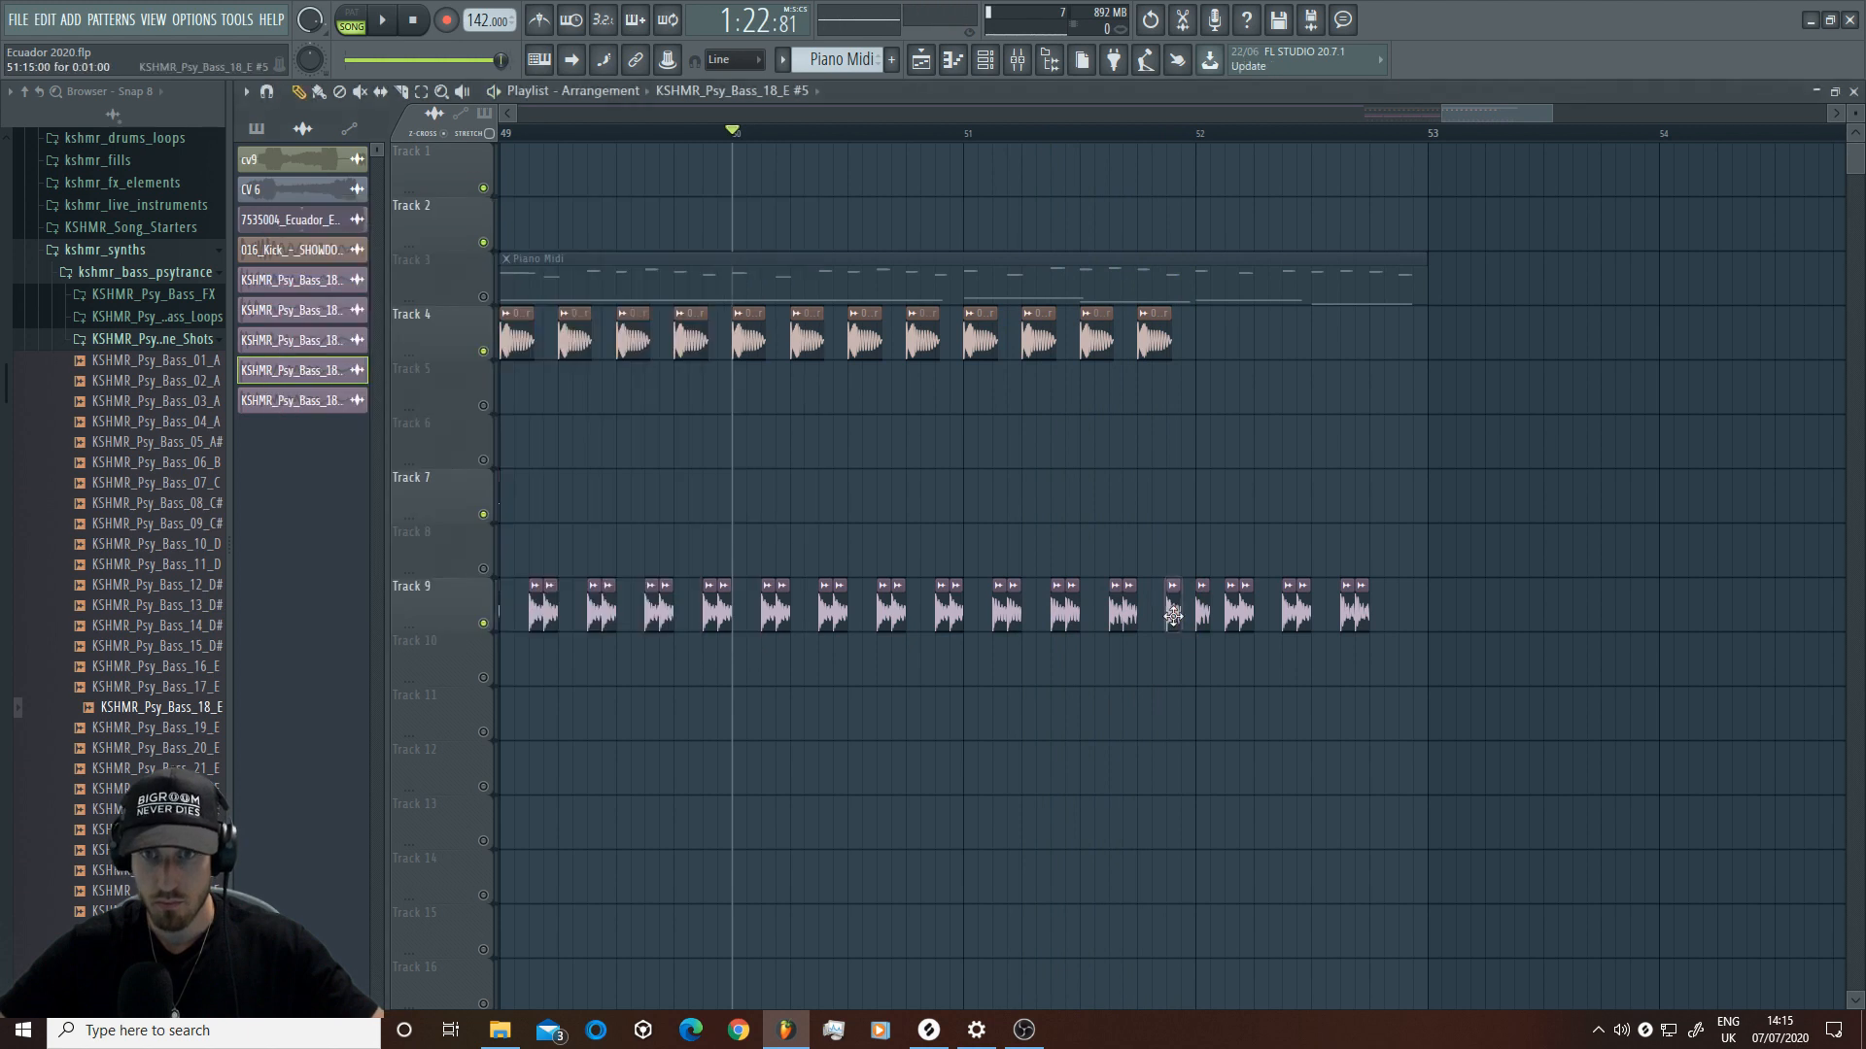
key(space)
drag(1173, 615, 1186, 616)
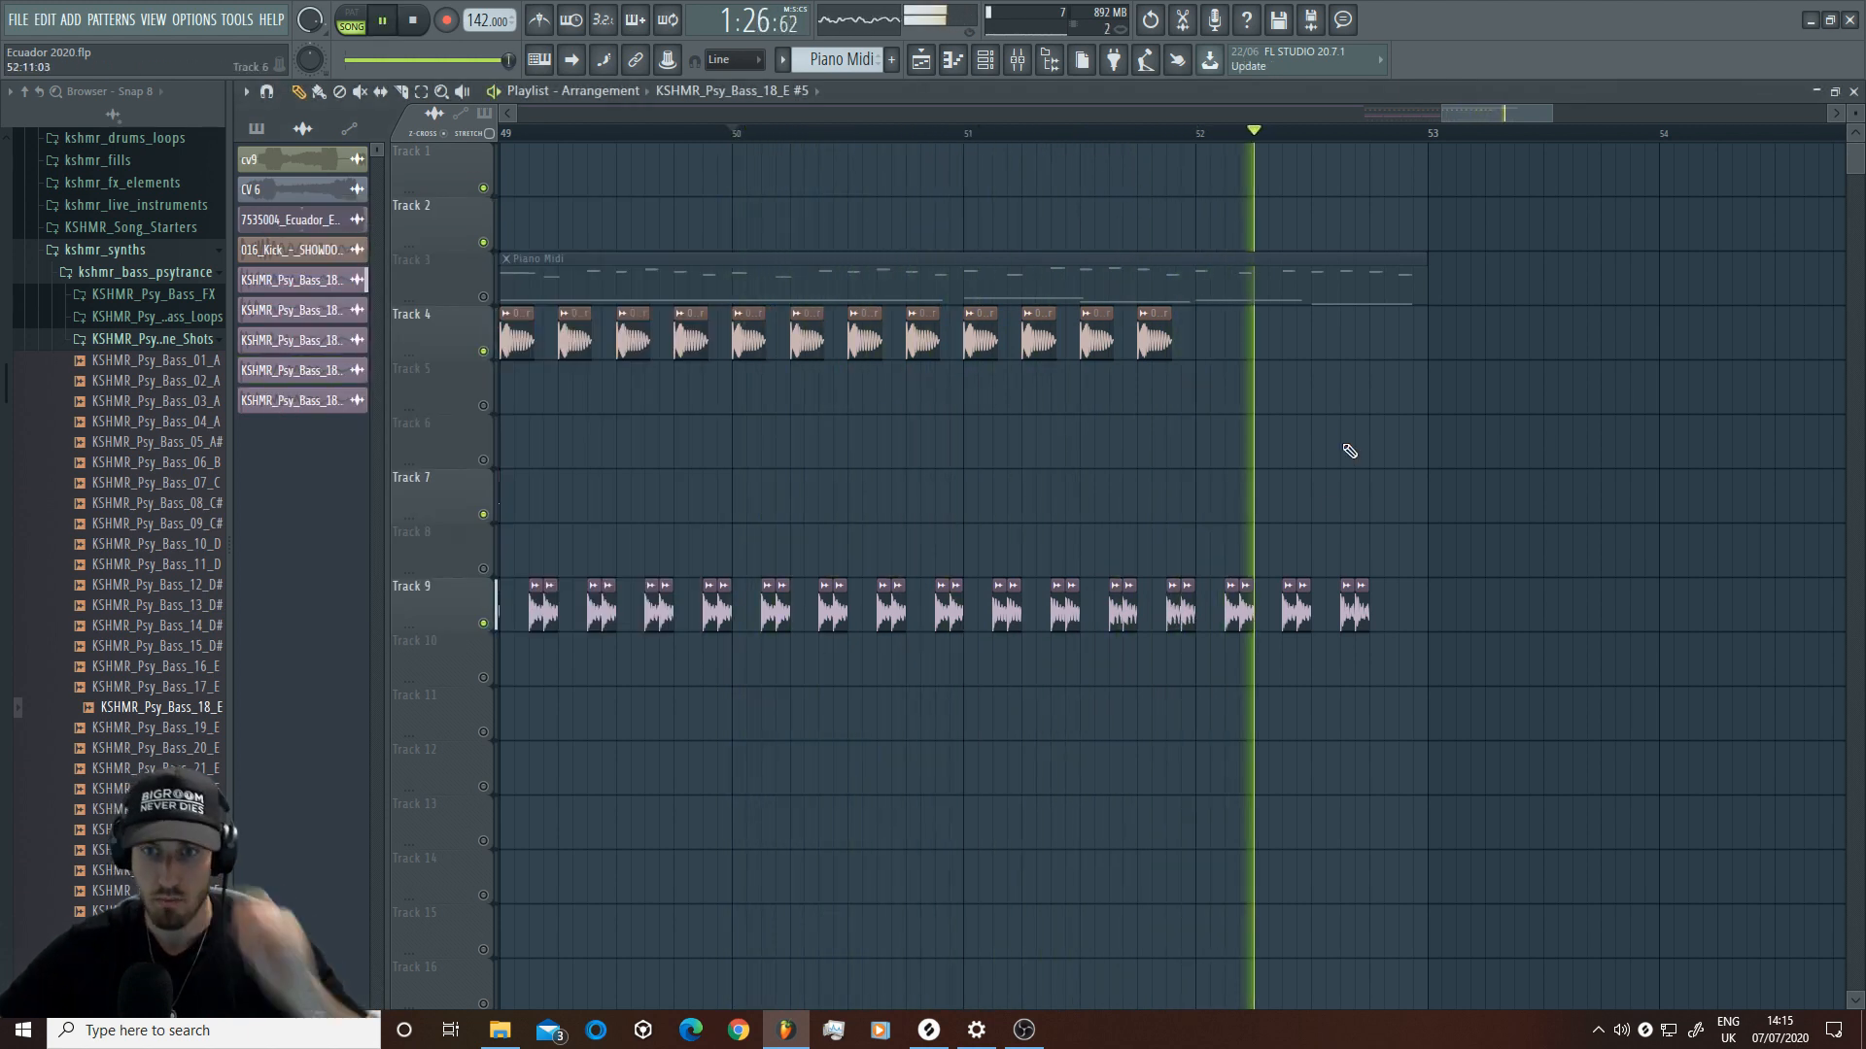
key(space)
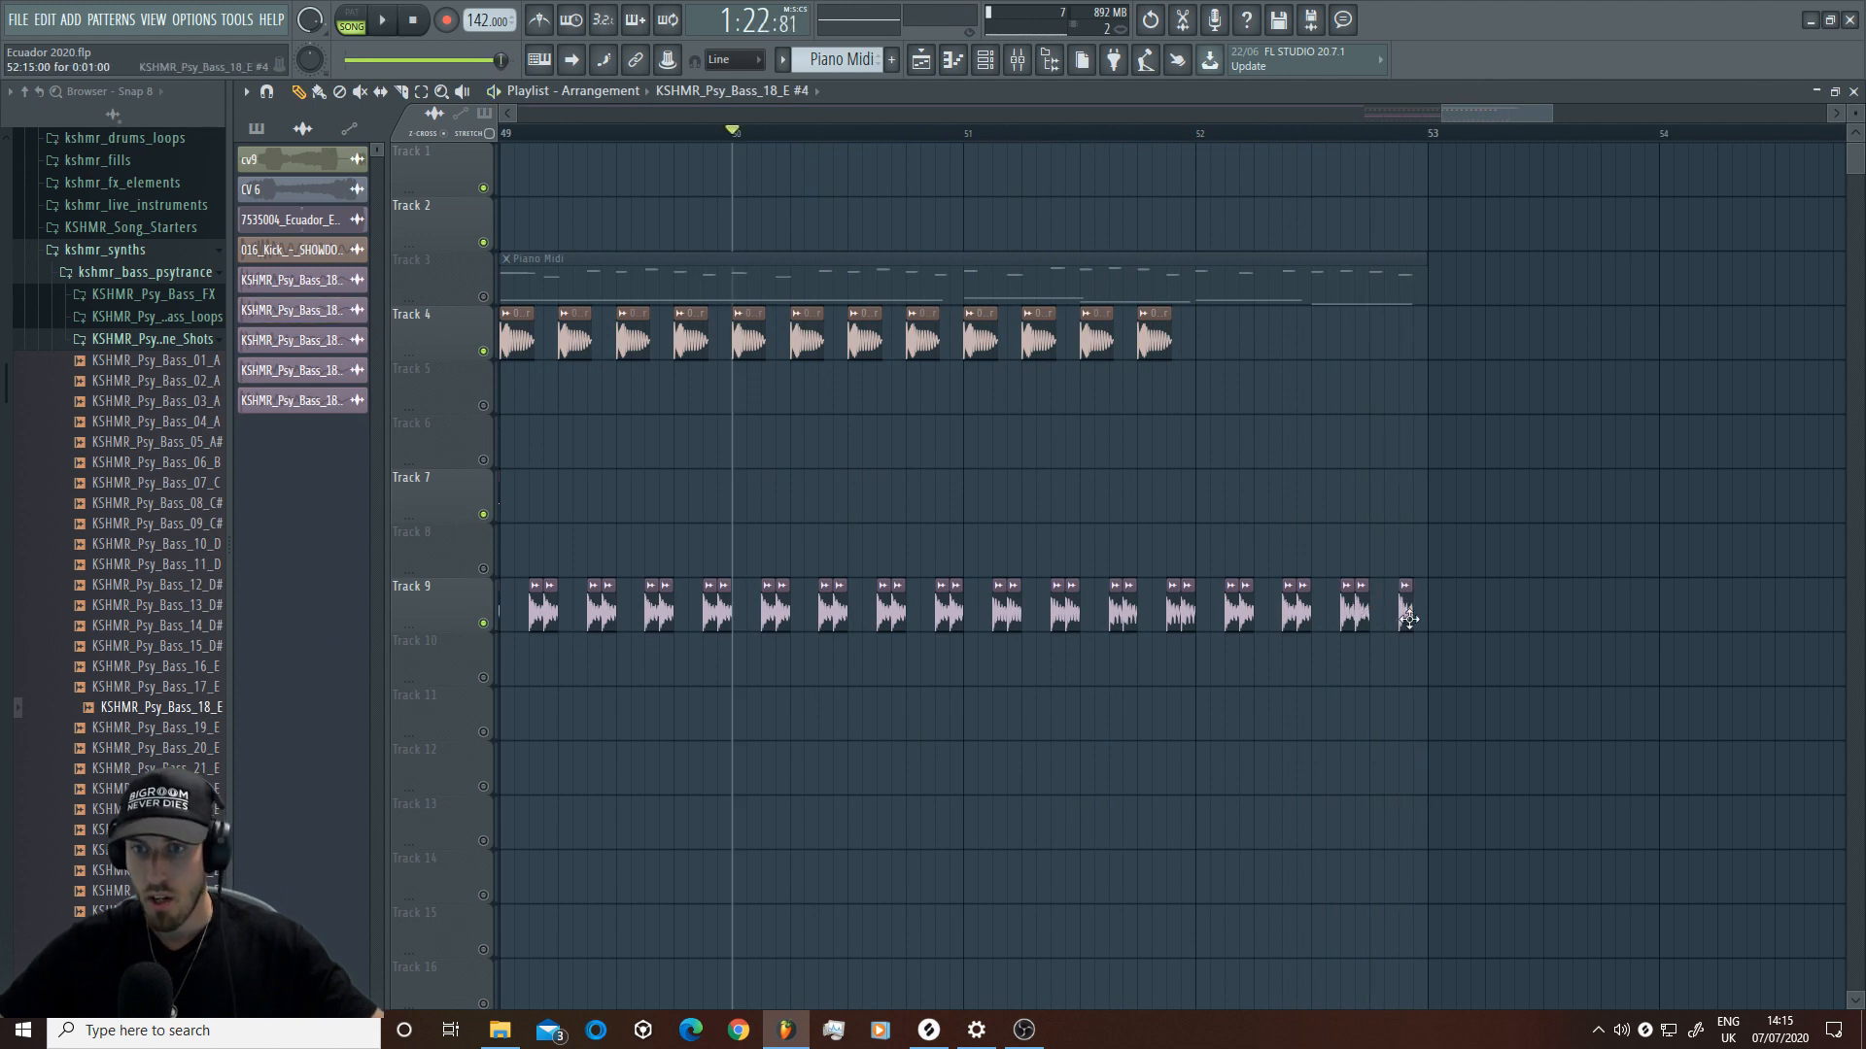
Step: Add an extra bass hit before each of the first two pairs in bar 45 on Track 9, and play the section
scroll(1489, 127, left, 5)
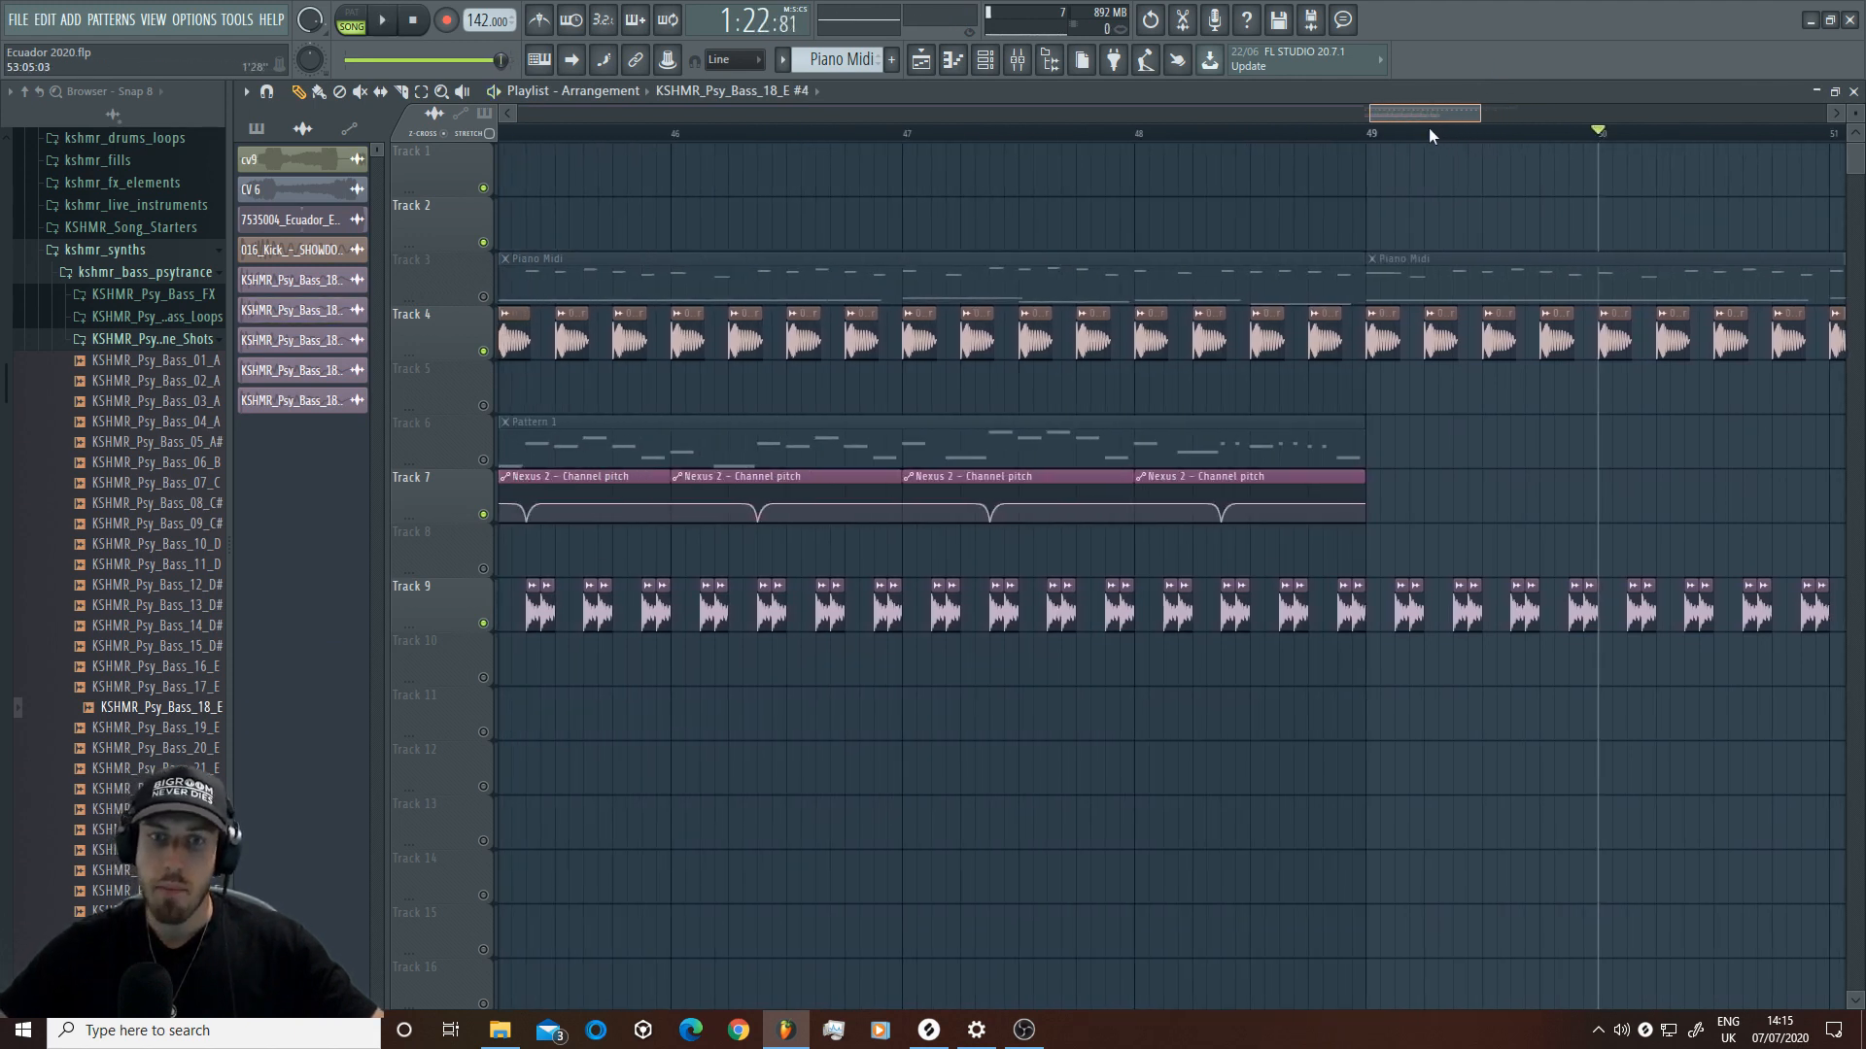
drag(761, 623, 748, 623)
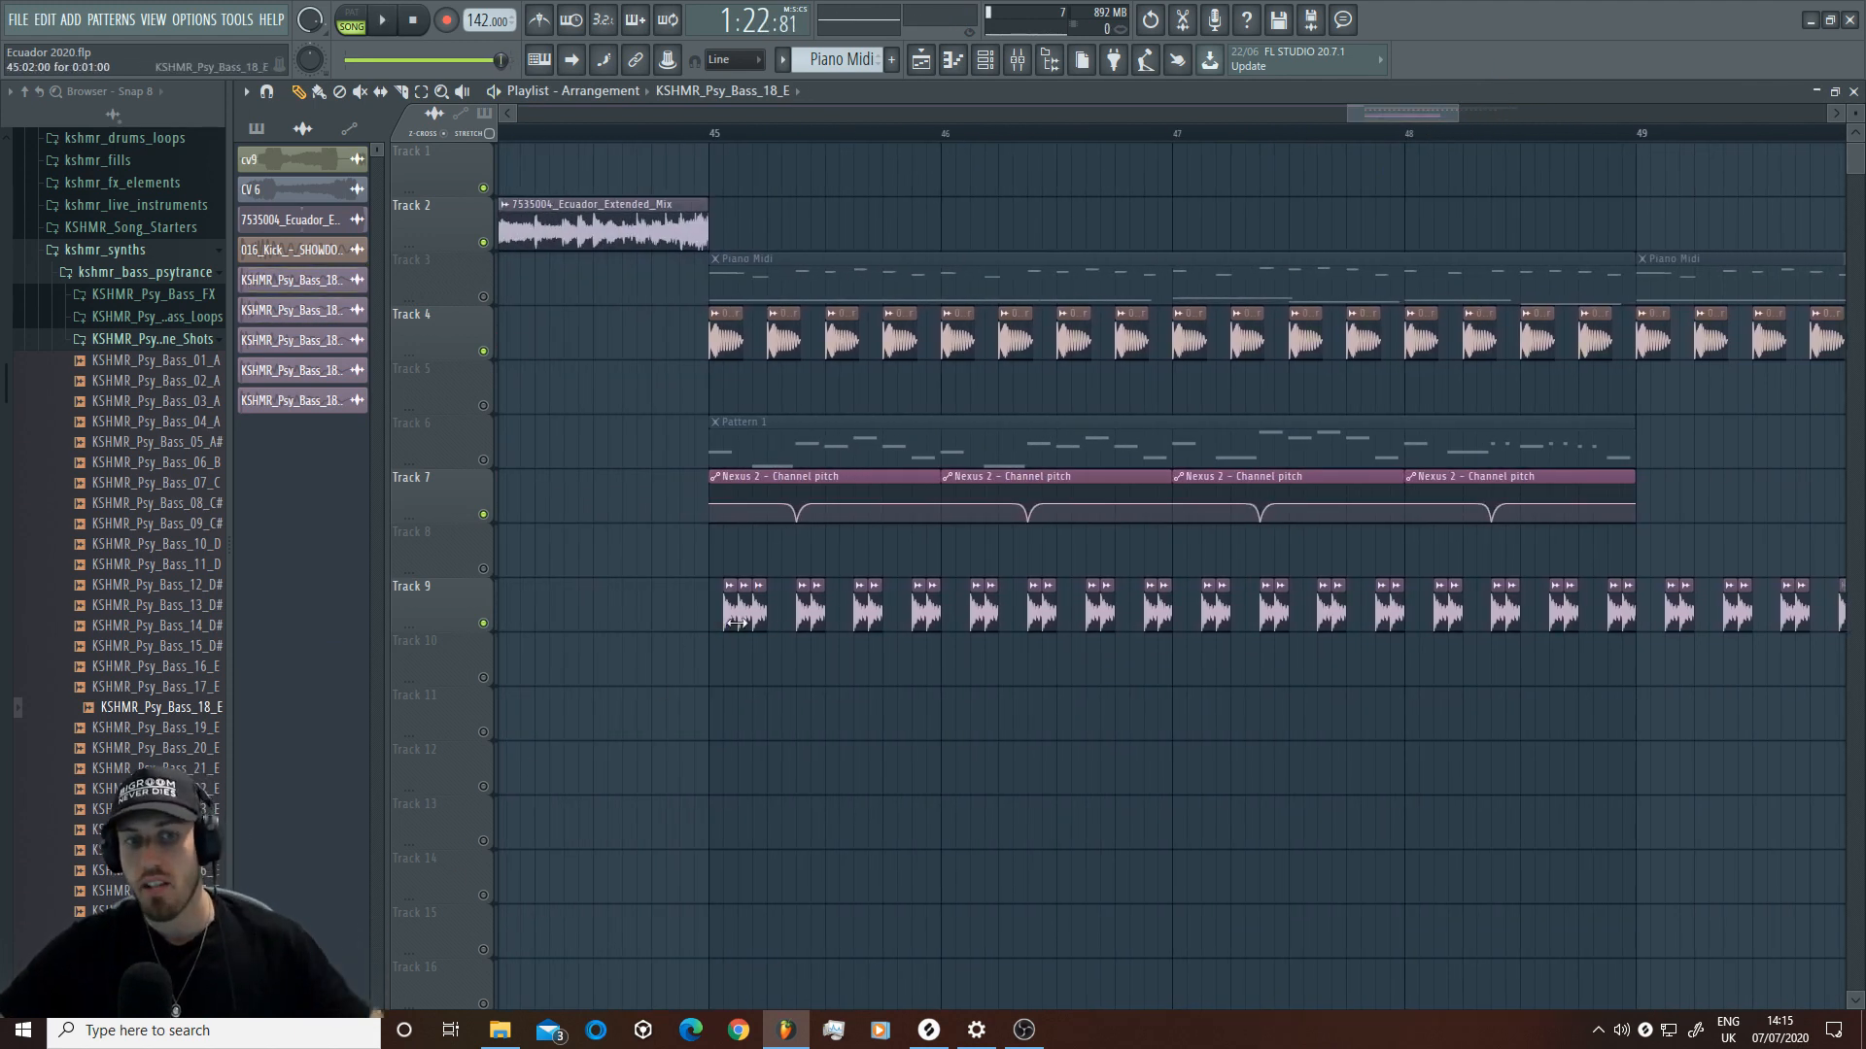
click(680, 132)
key(space)
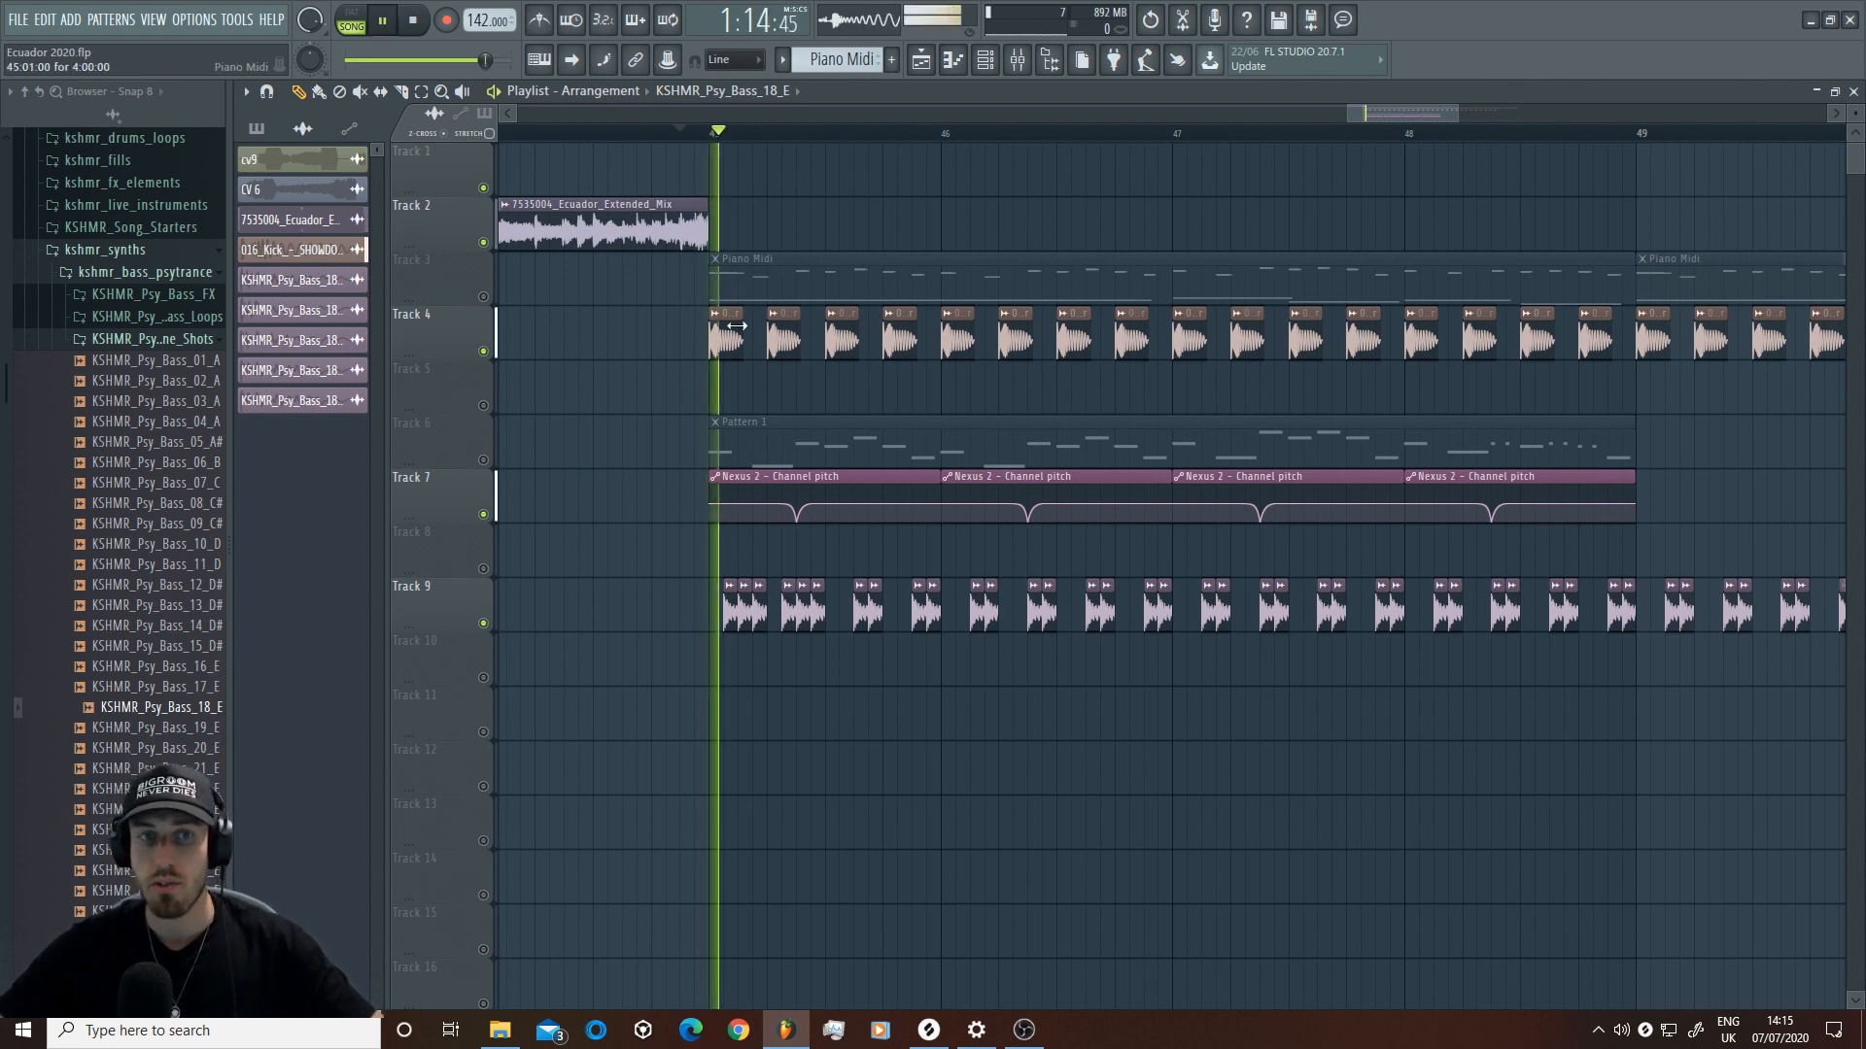
key(space)
Step: Make the added bass hit at 45:02 a unique clip, and set its channel volume to 58%
click(728, 588)
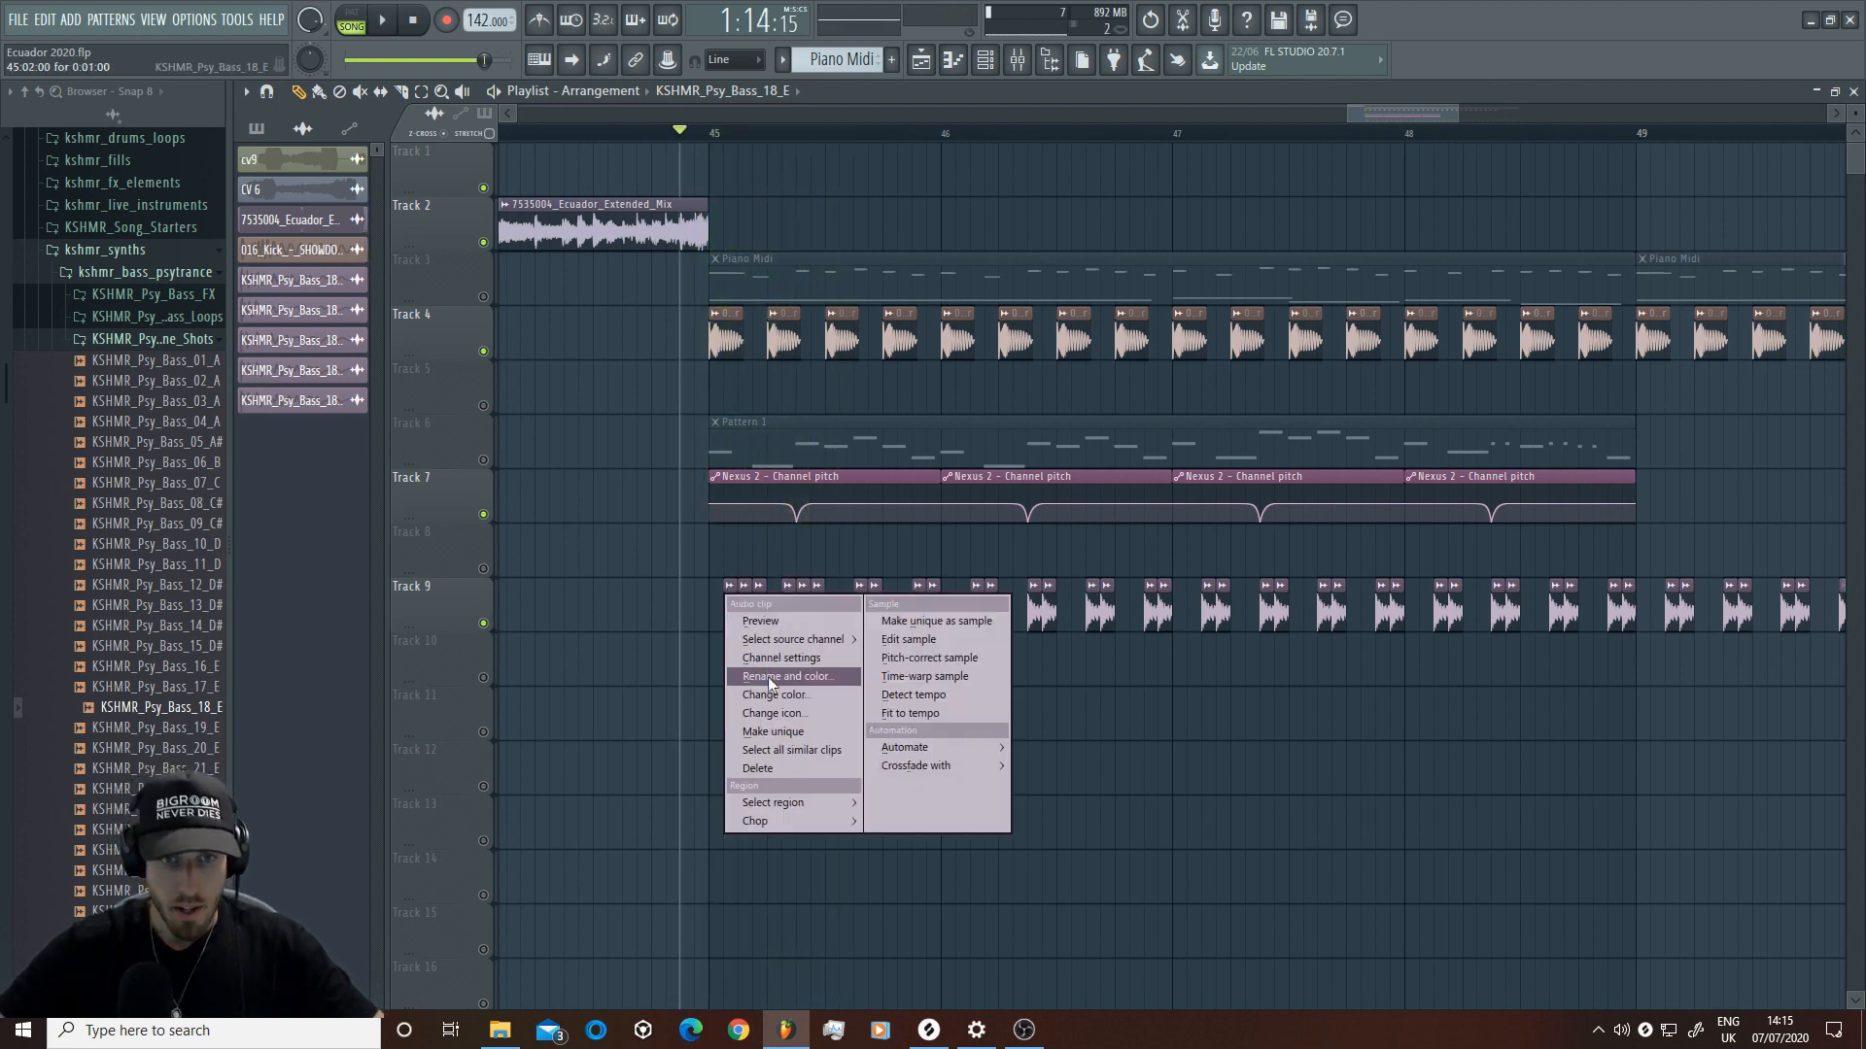
click(785, 737)
double_click(736, 619)
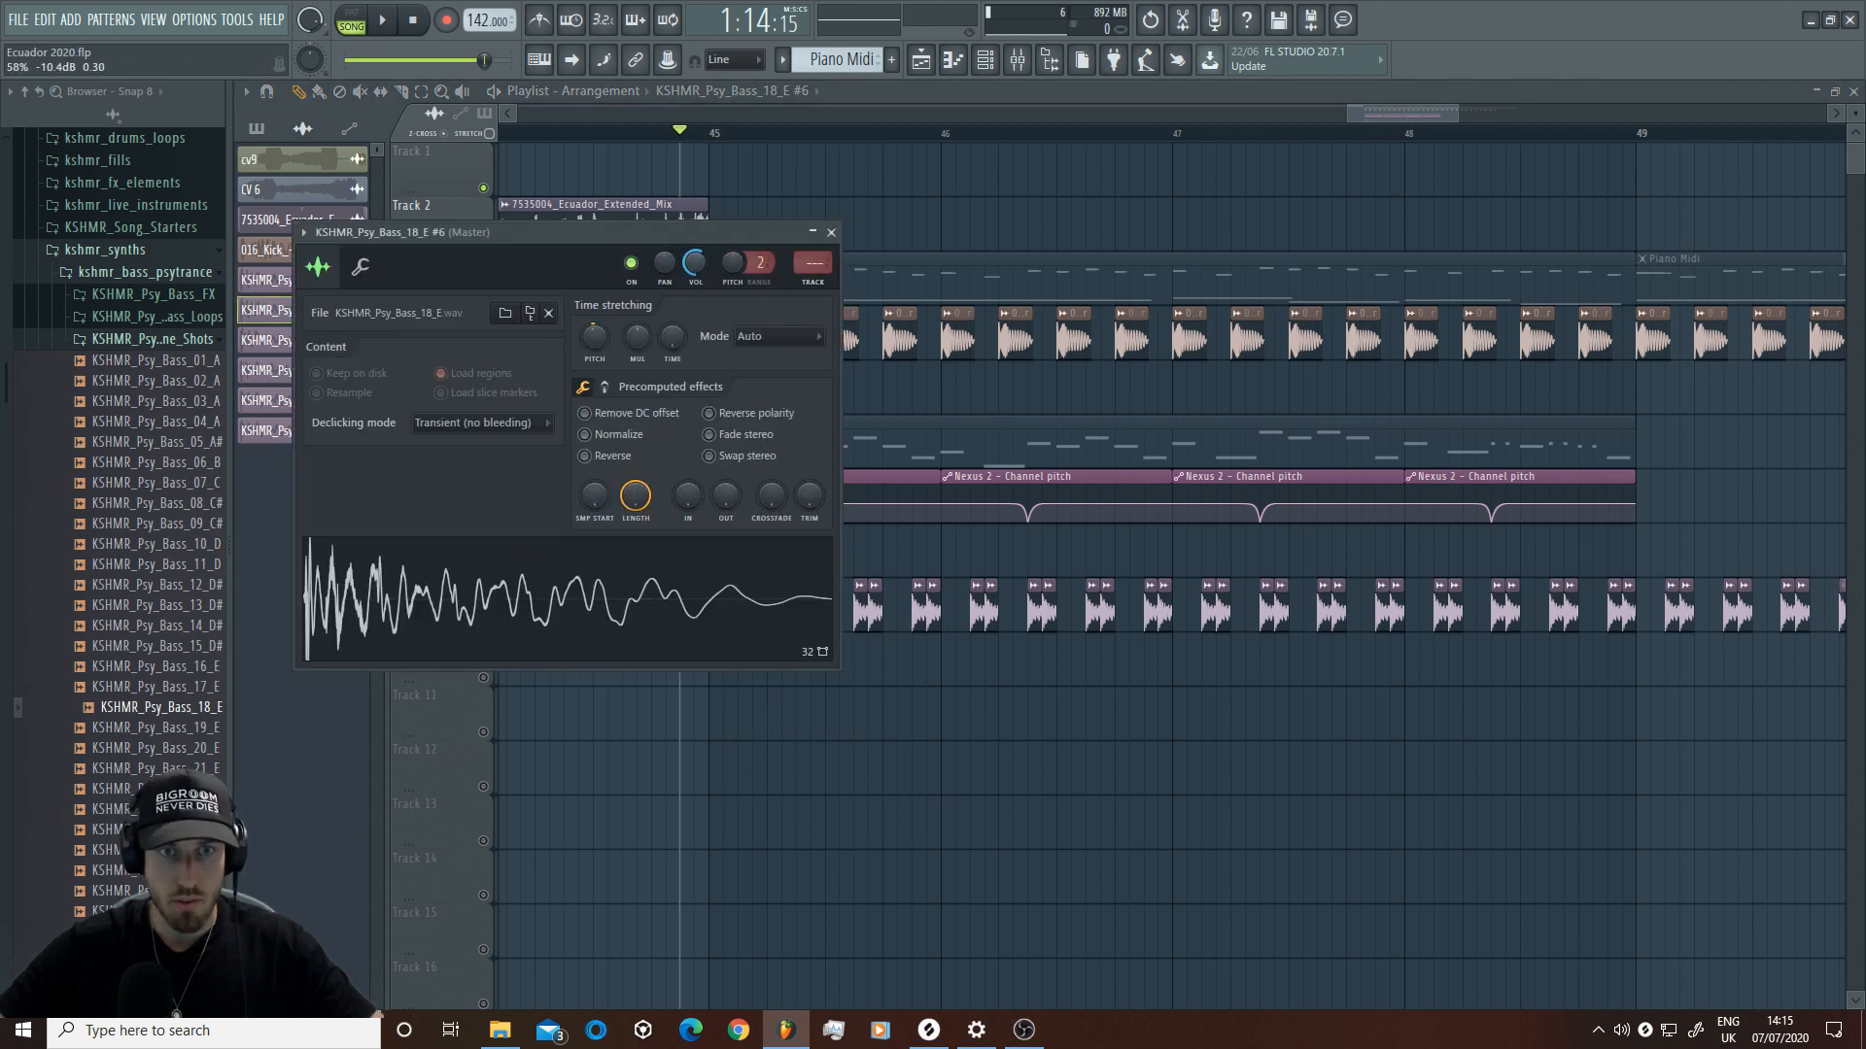
Step: Audition the quieter bass hit, and place extra hits before the remaining pairs in bar 45 on Track 9
key(space)
key(space)
click(864, 619)
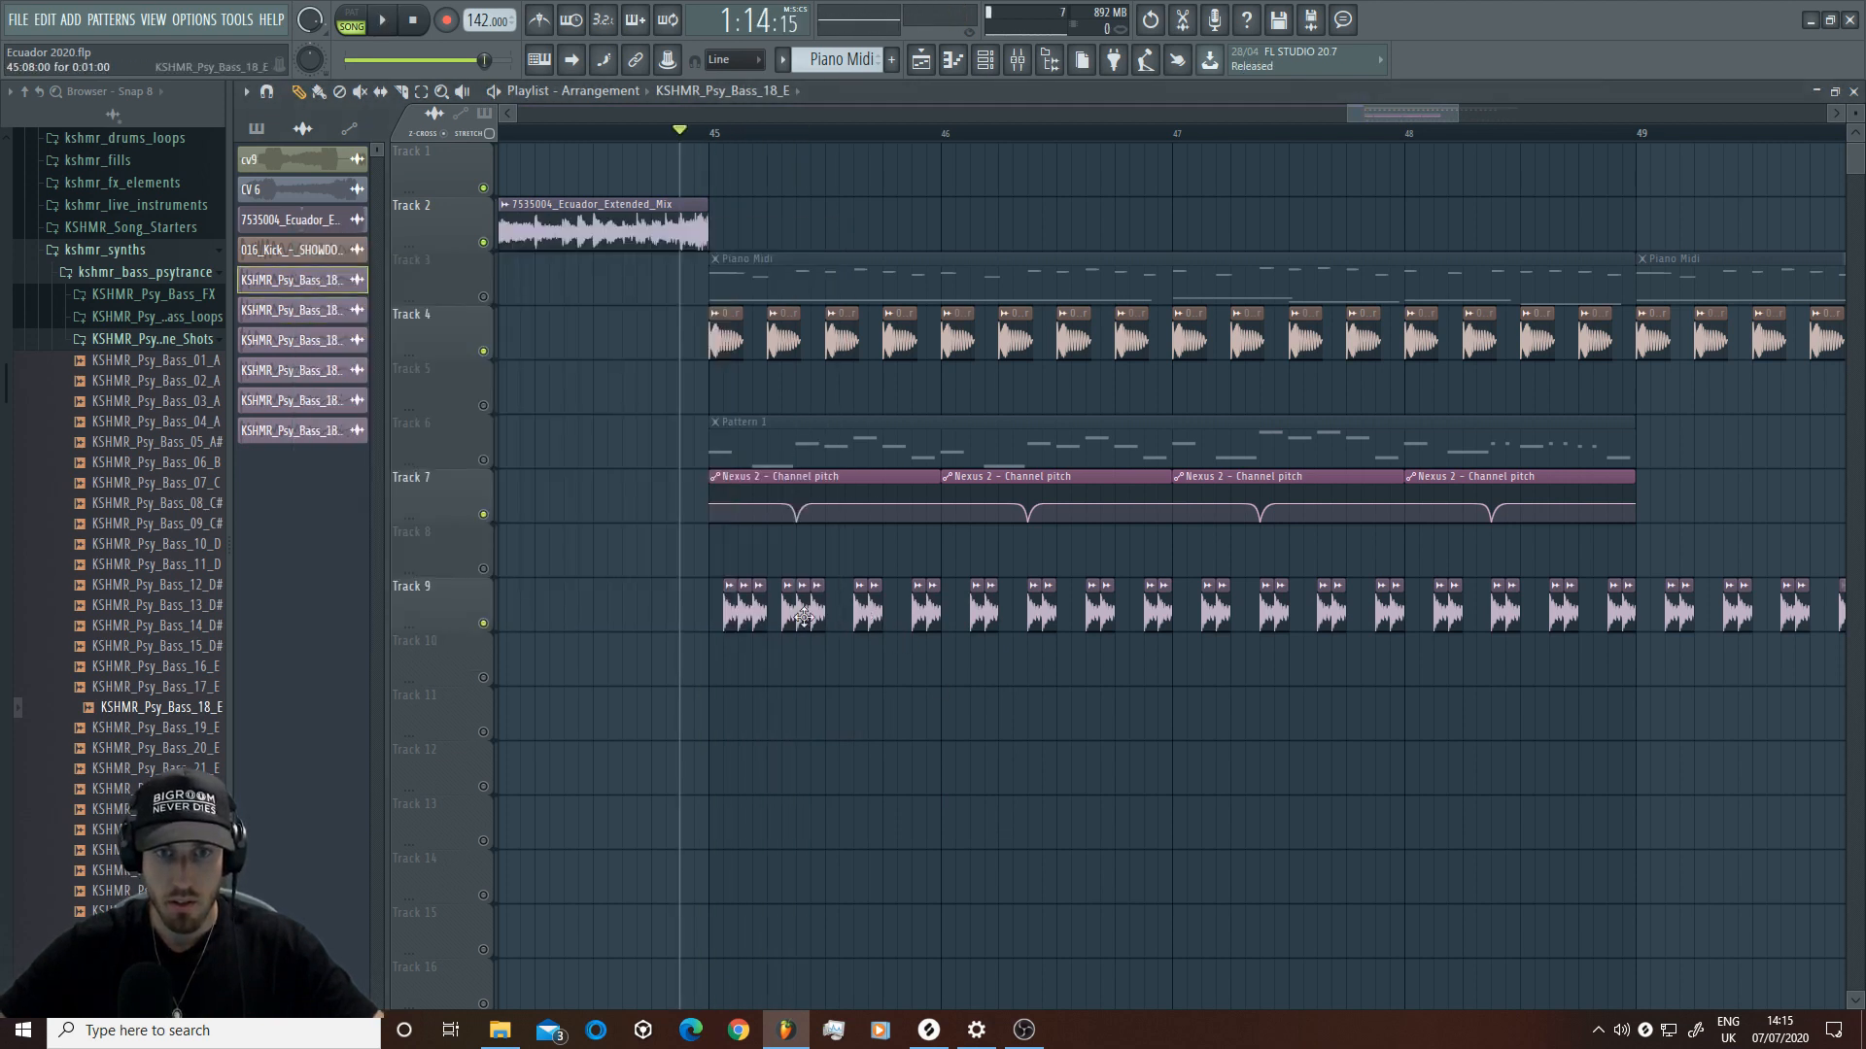
click(729, 615)
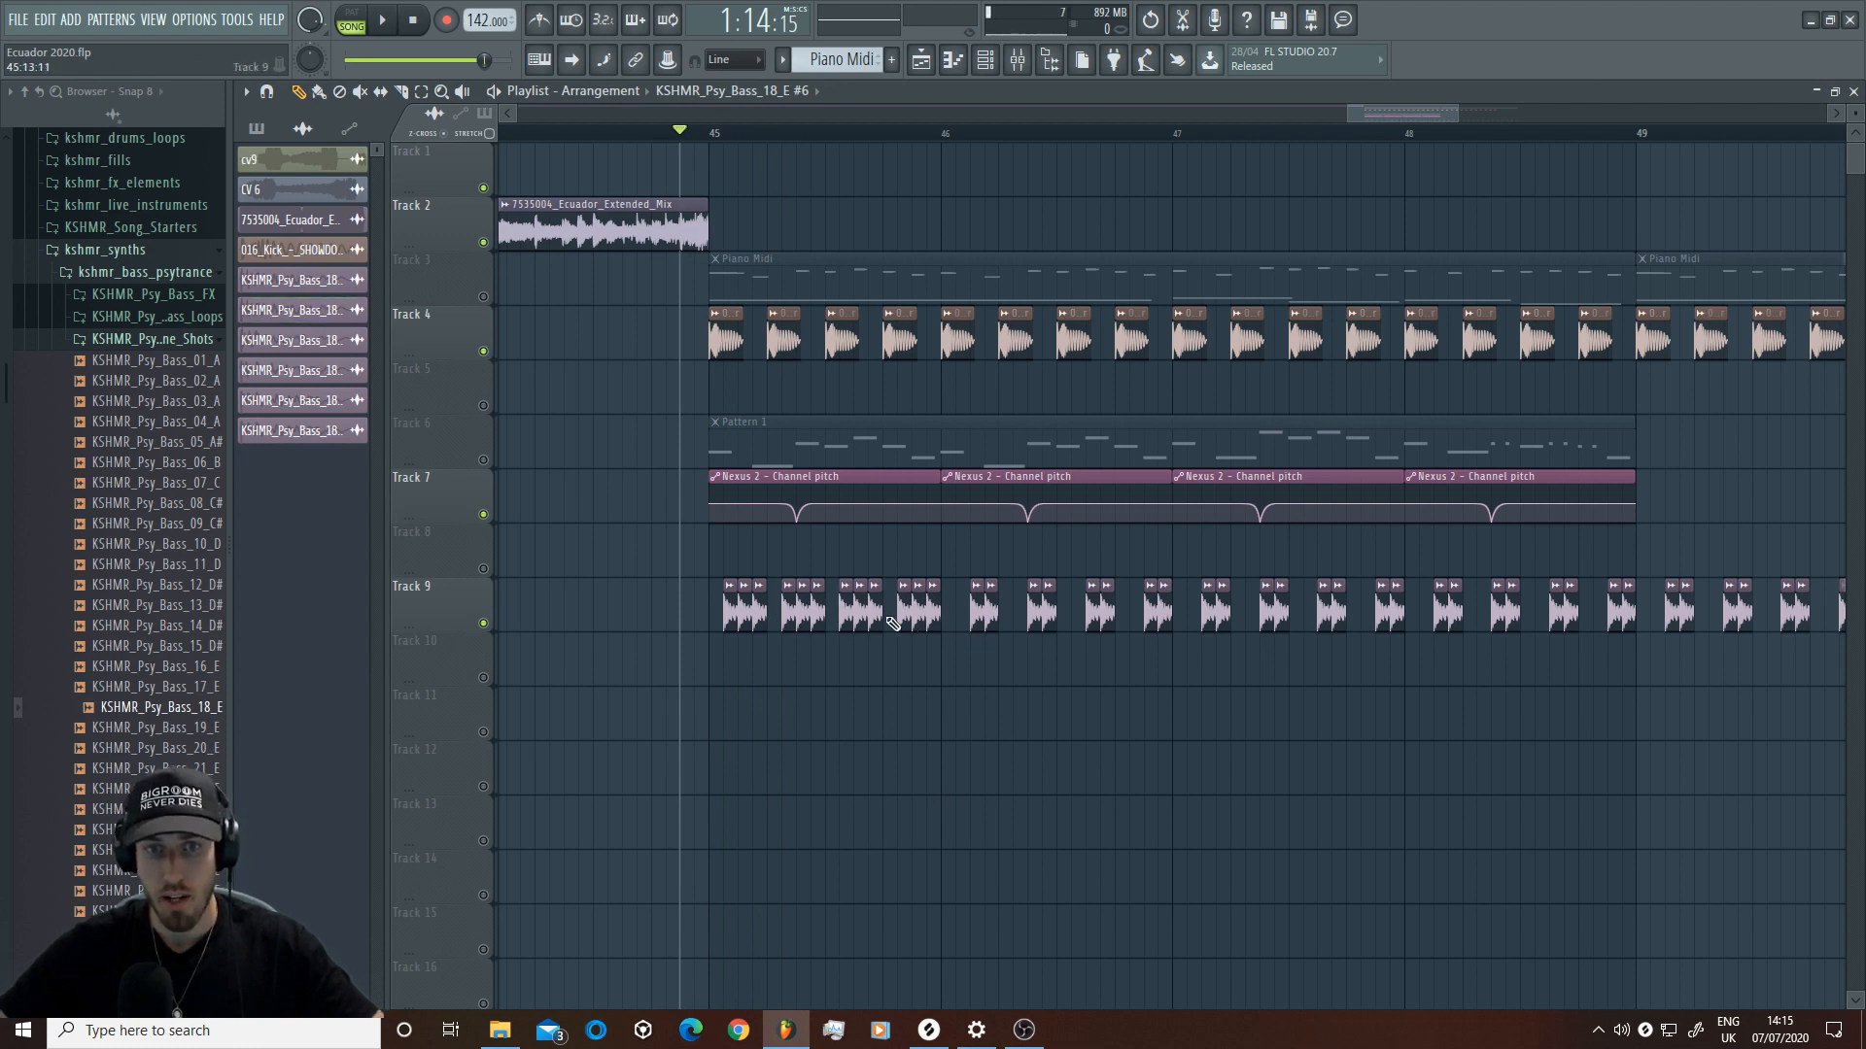
Step: Route the original KSHMR_Psy_Bass_18_E clip to mixer track 7, and return to the playlist
double_click(749, 611)
key(ctrl+l)
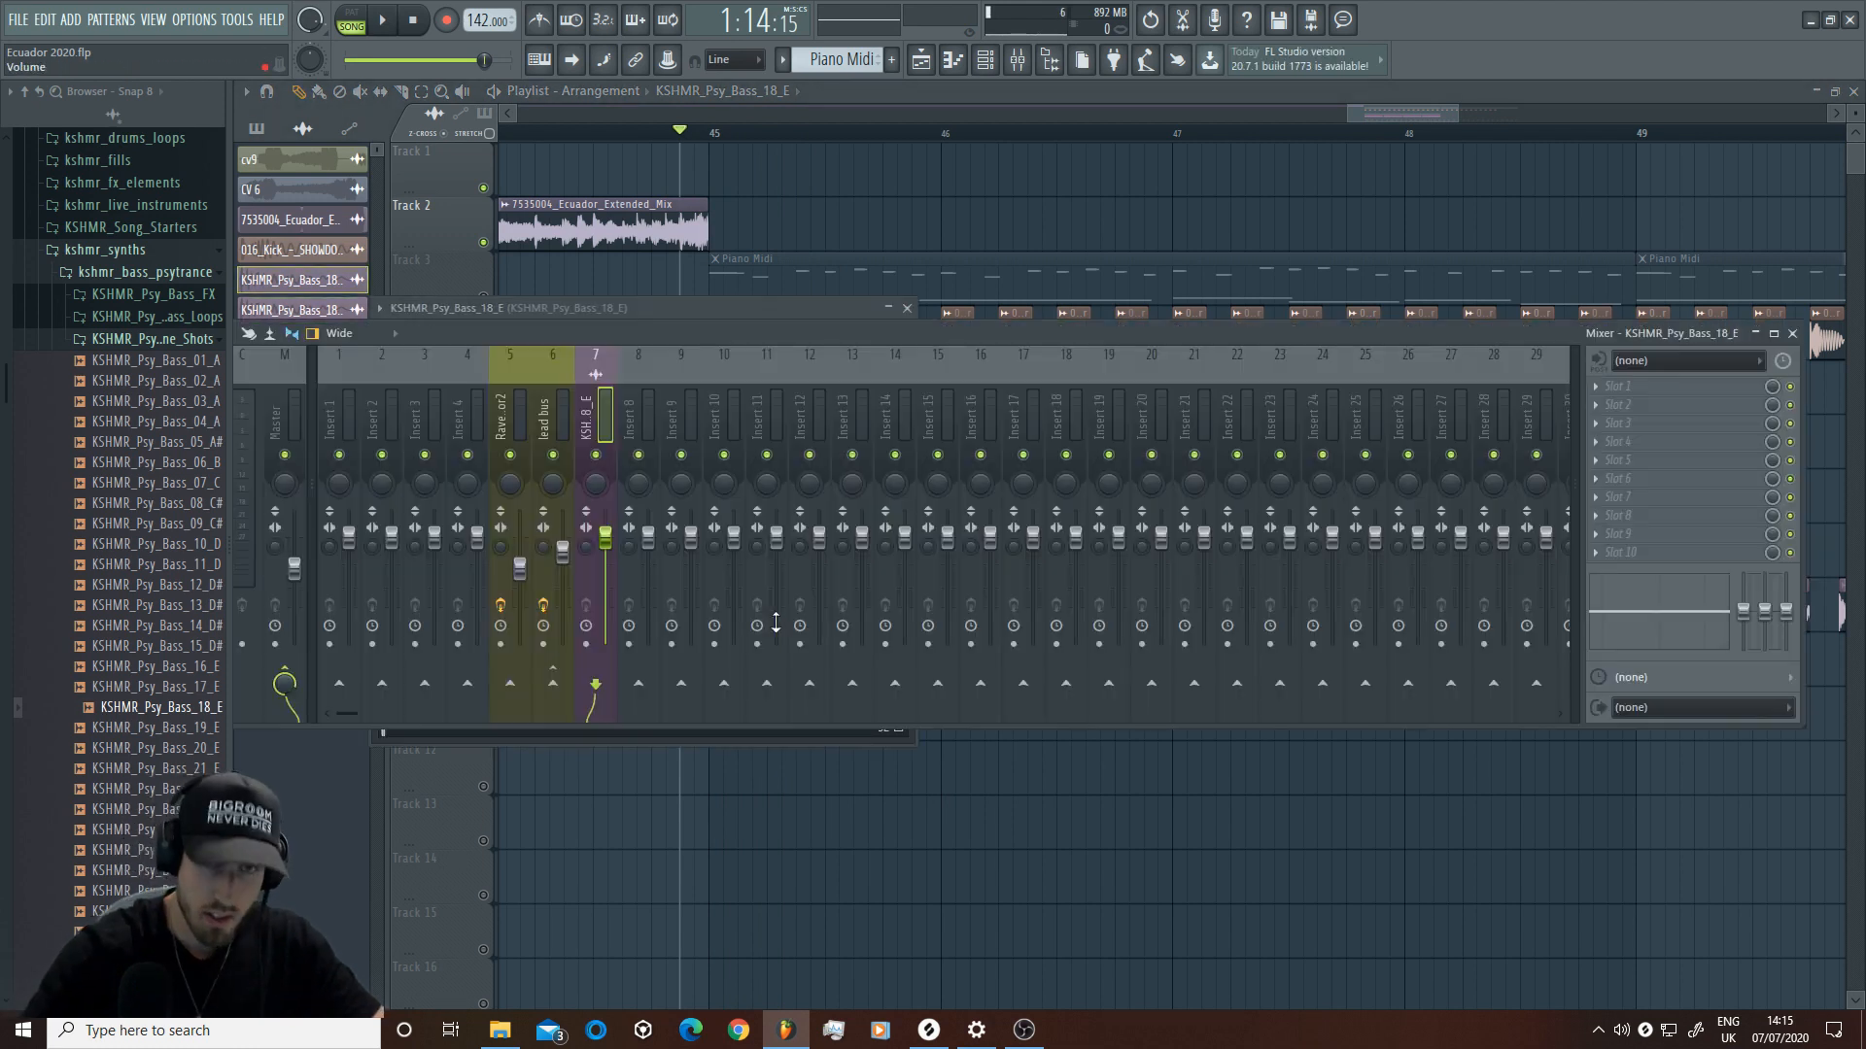
click(823, 287)
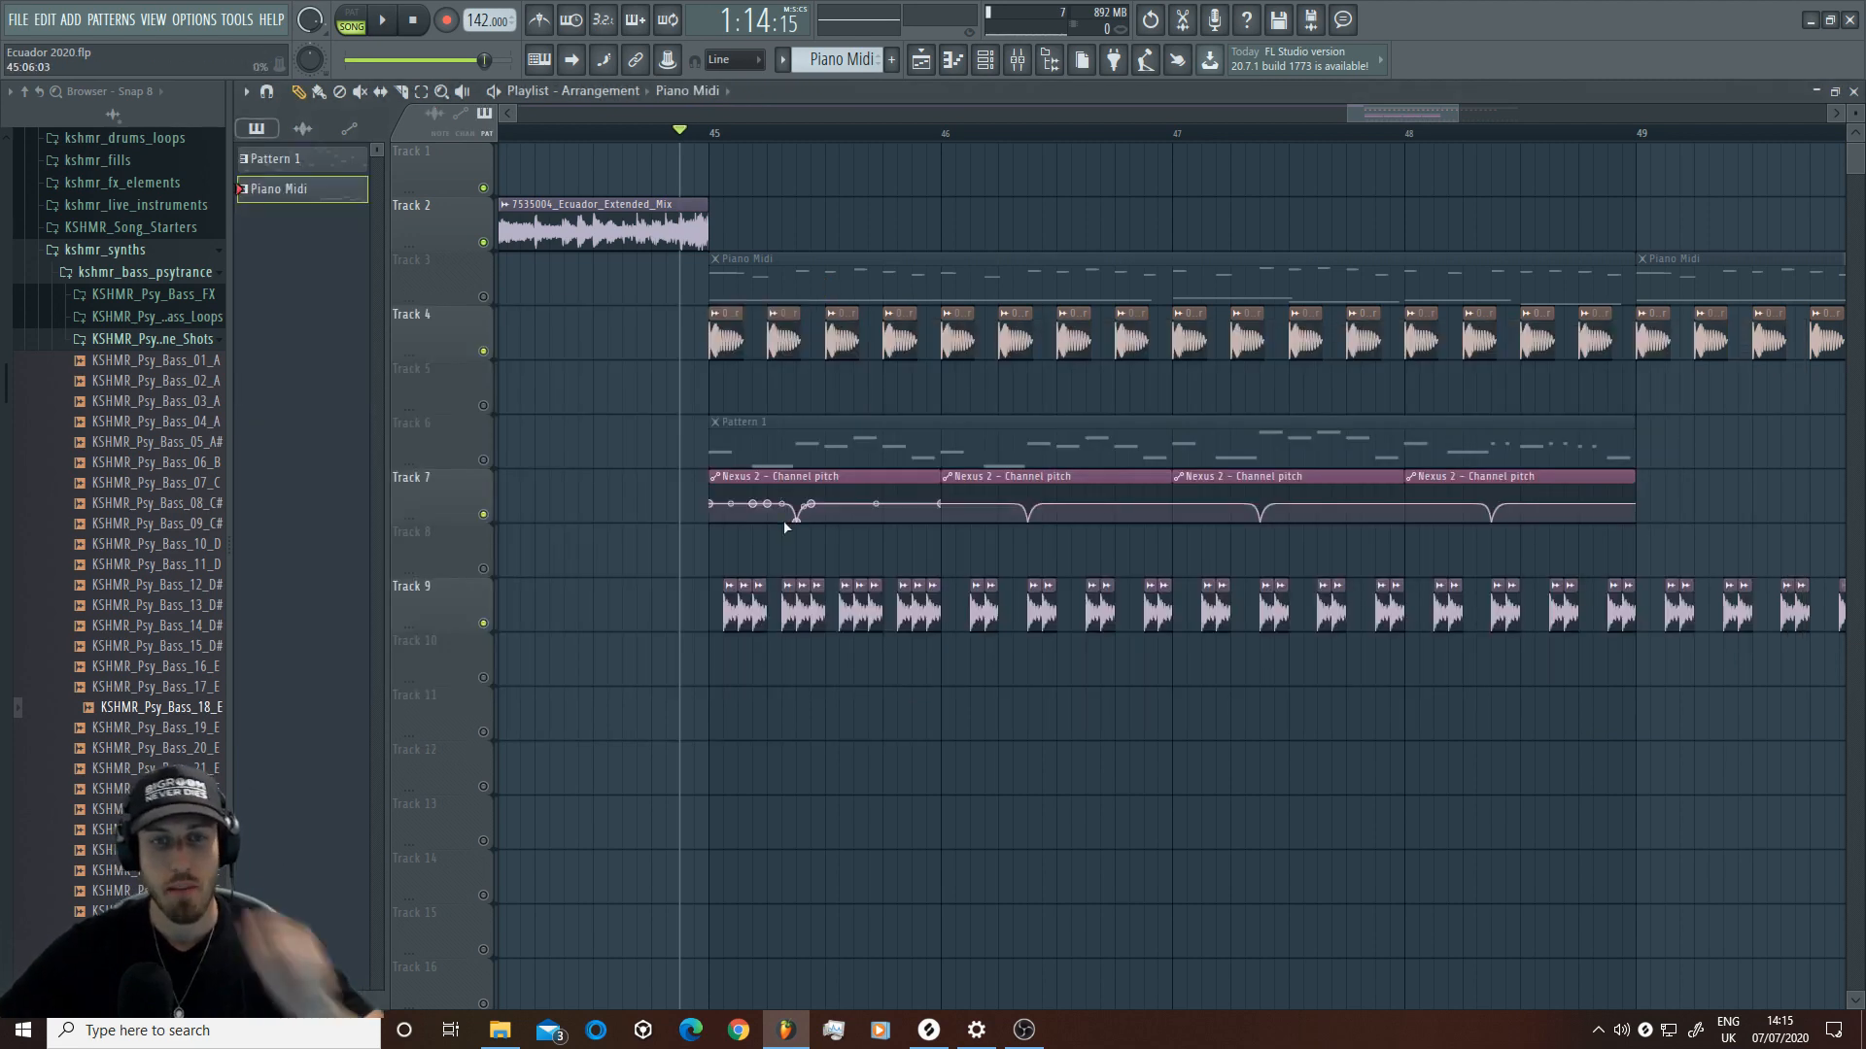
Step: Change the mixer track of the quieter clip KSHMR_Psy_Bass_18_E #6, and compare it with the original clip's routing
double_click(747, 608)
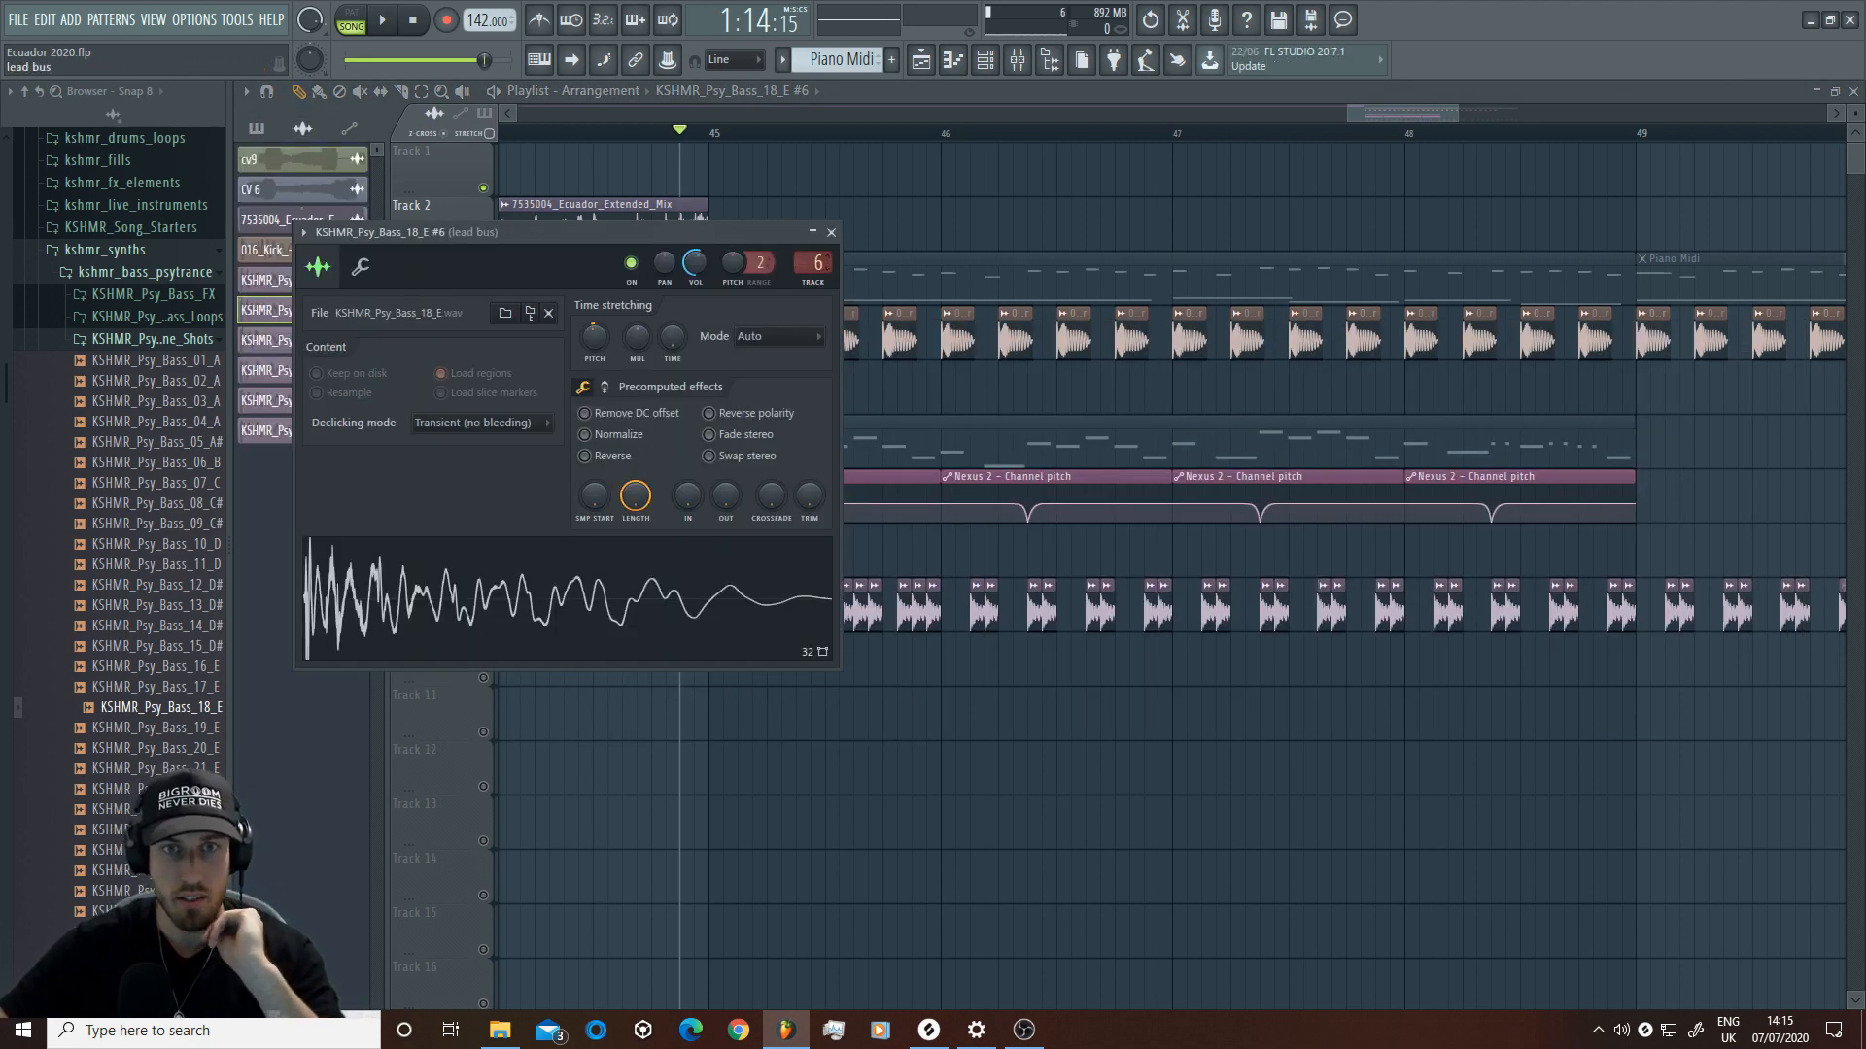
click(852, 606)
double_click(757, 611)
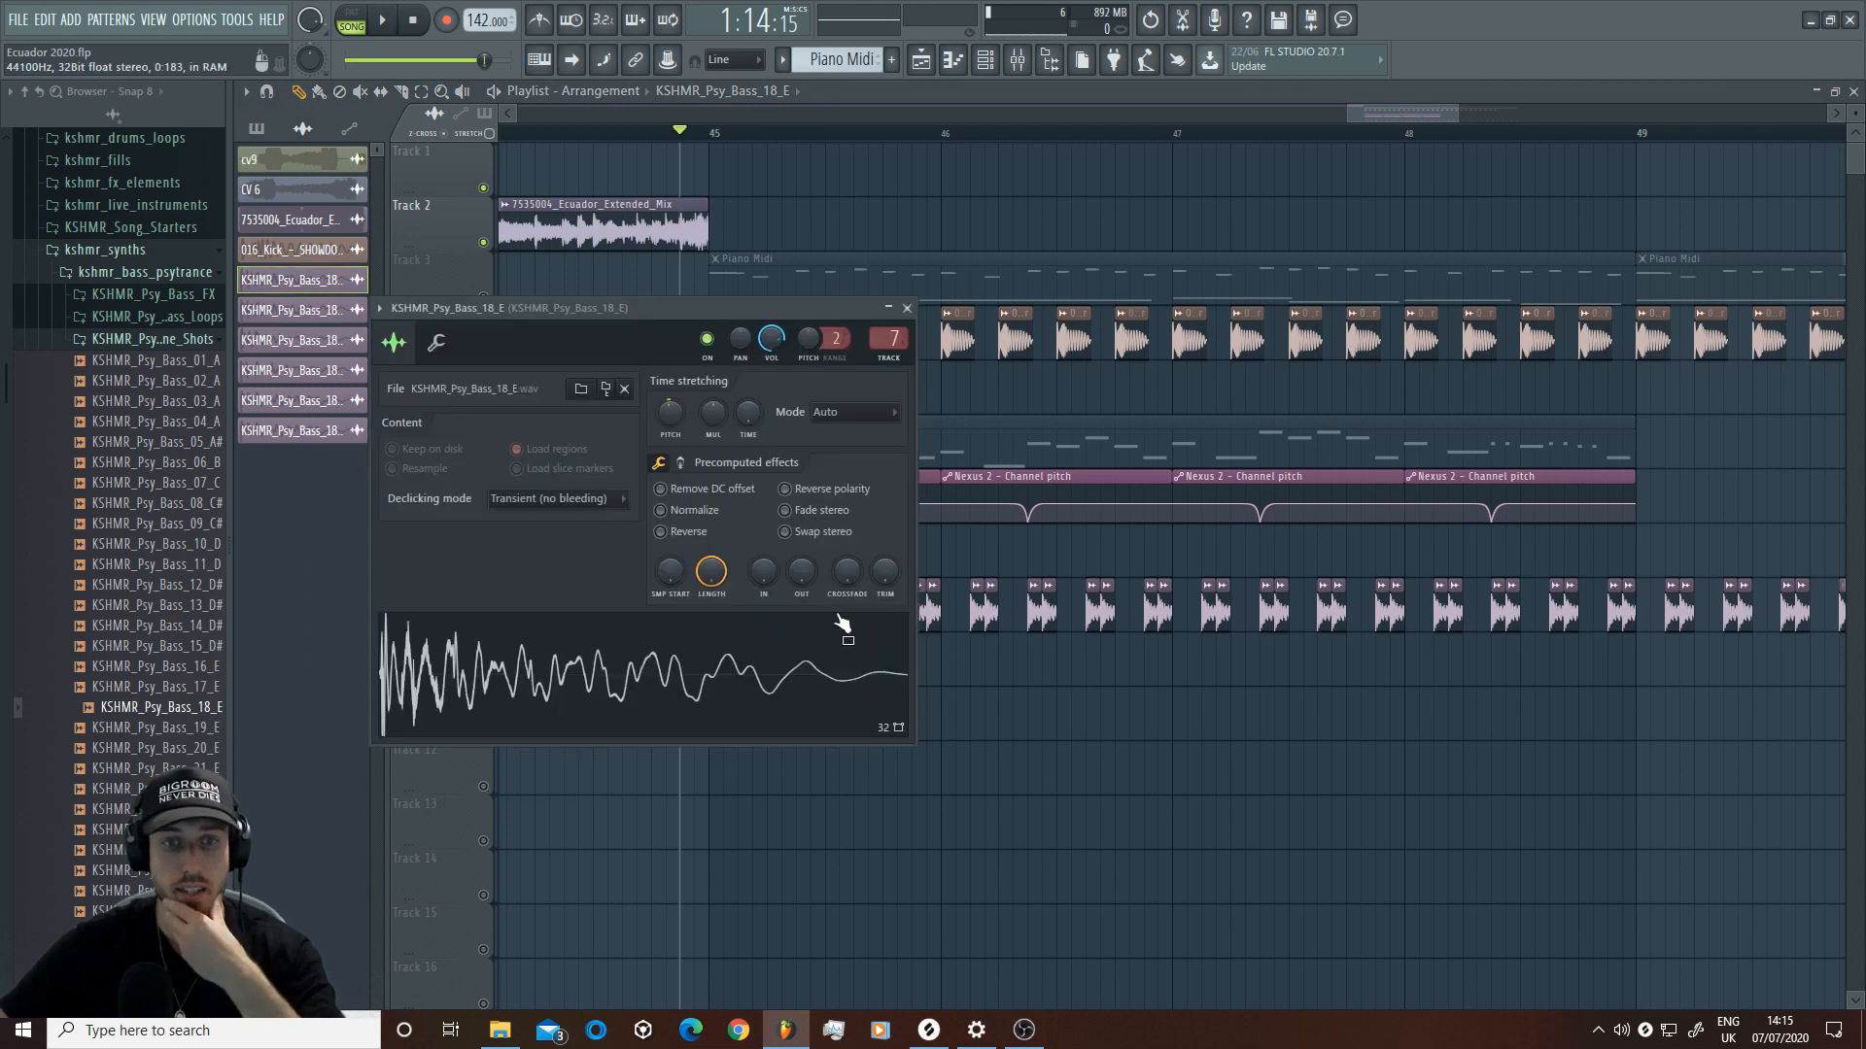
Step: Open the channel settings of bass hits from bar 46 onward on Track 9 to check their mixer routing
click(1009, 622)
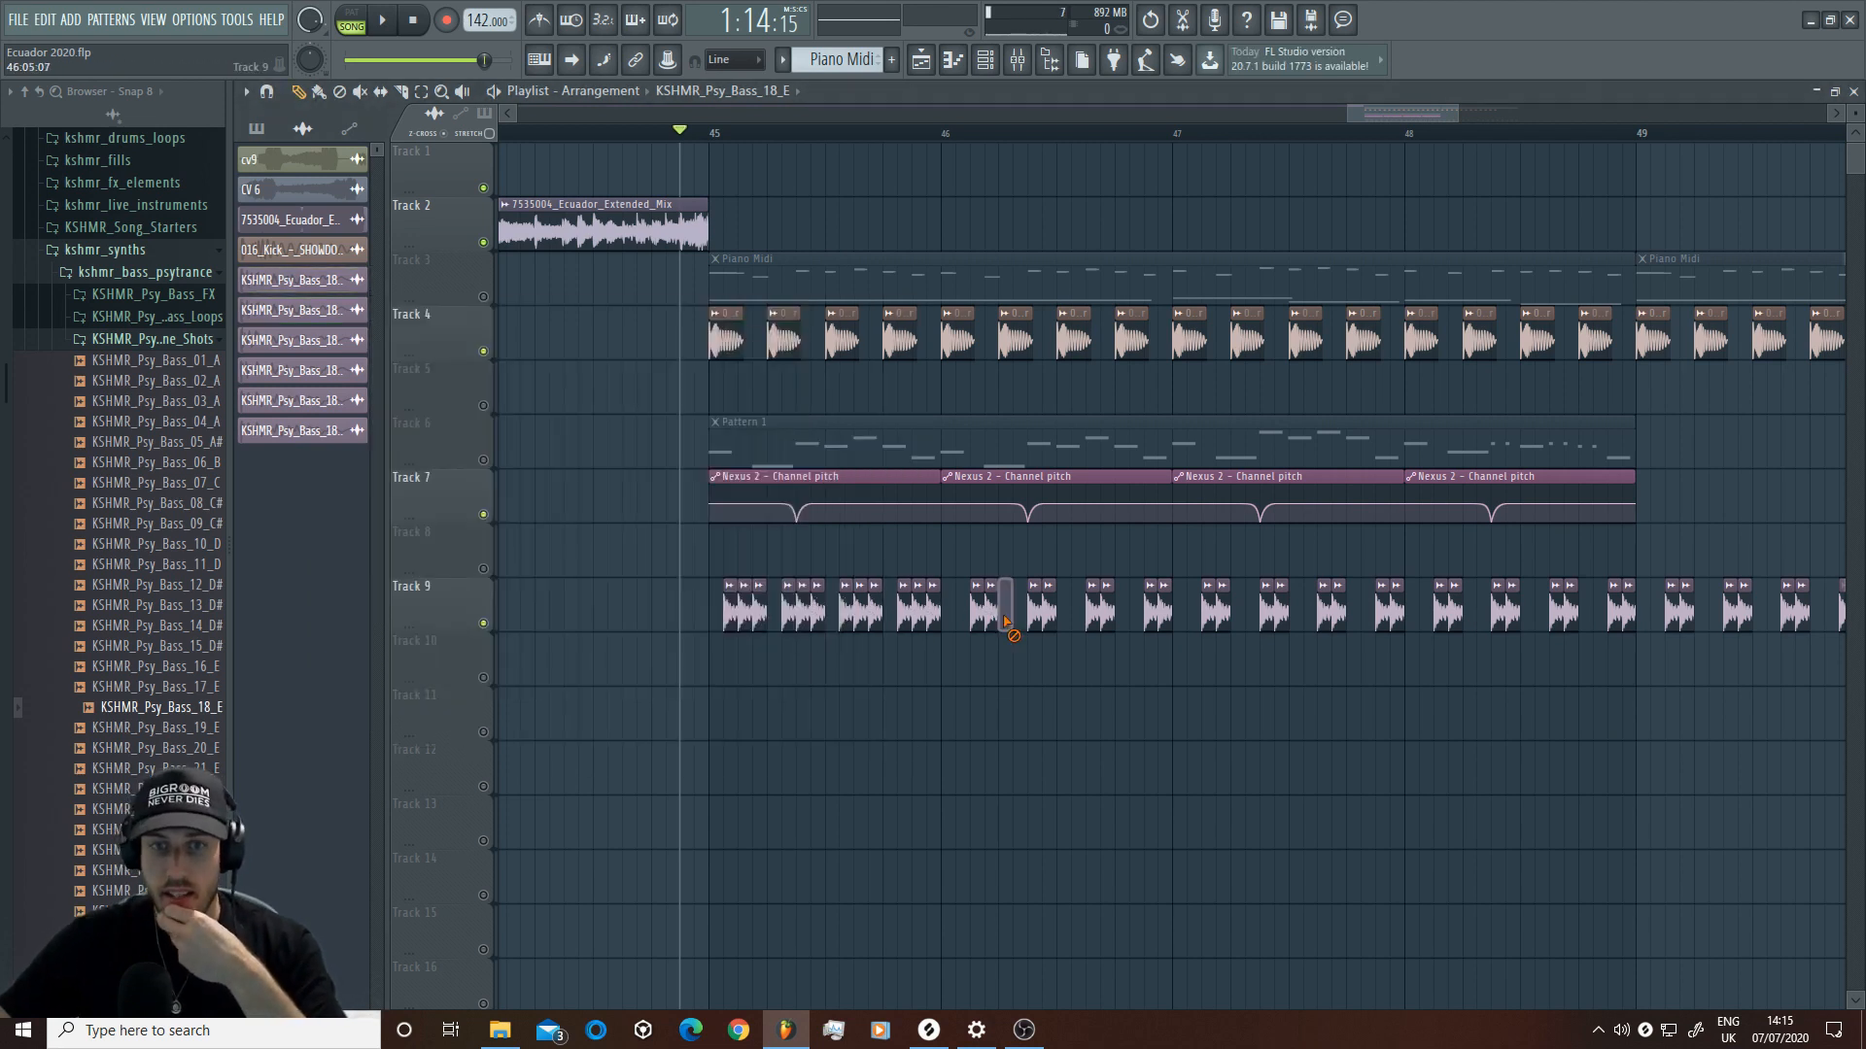
double_click(1006, 612)
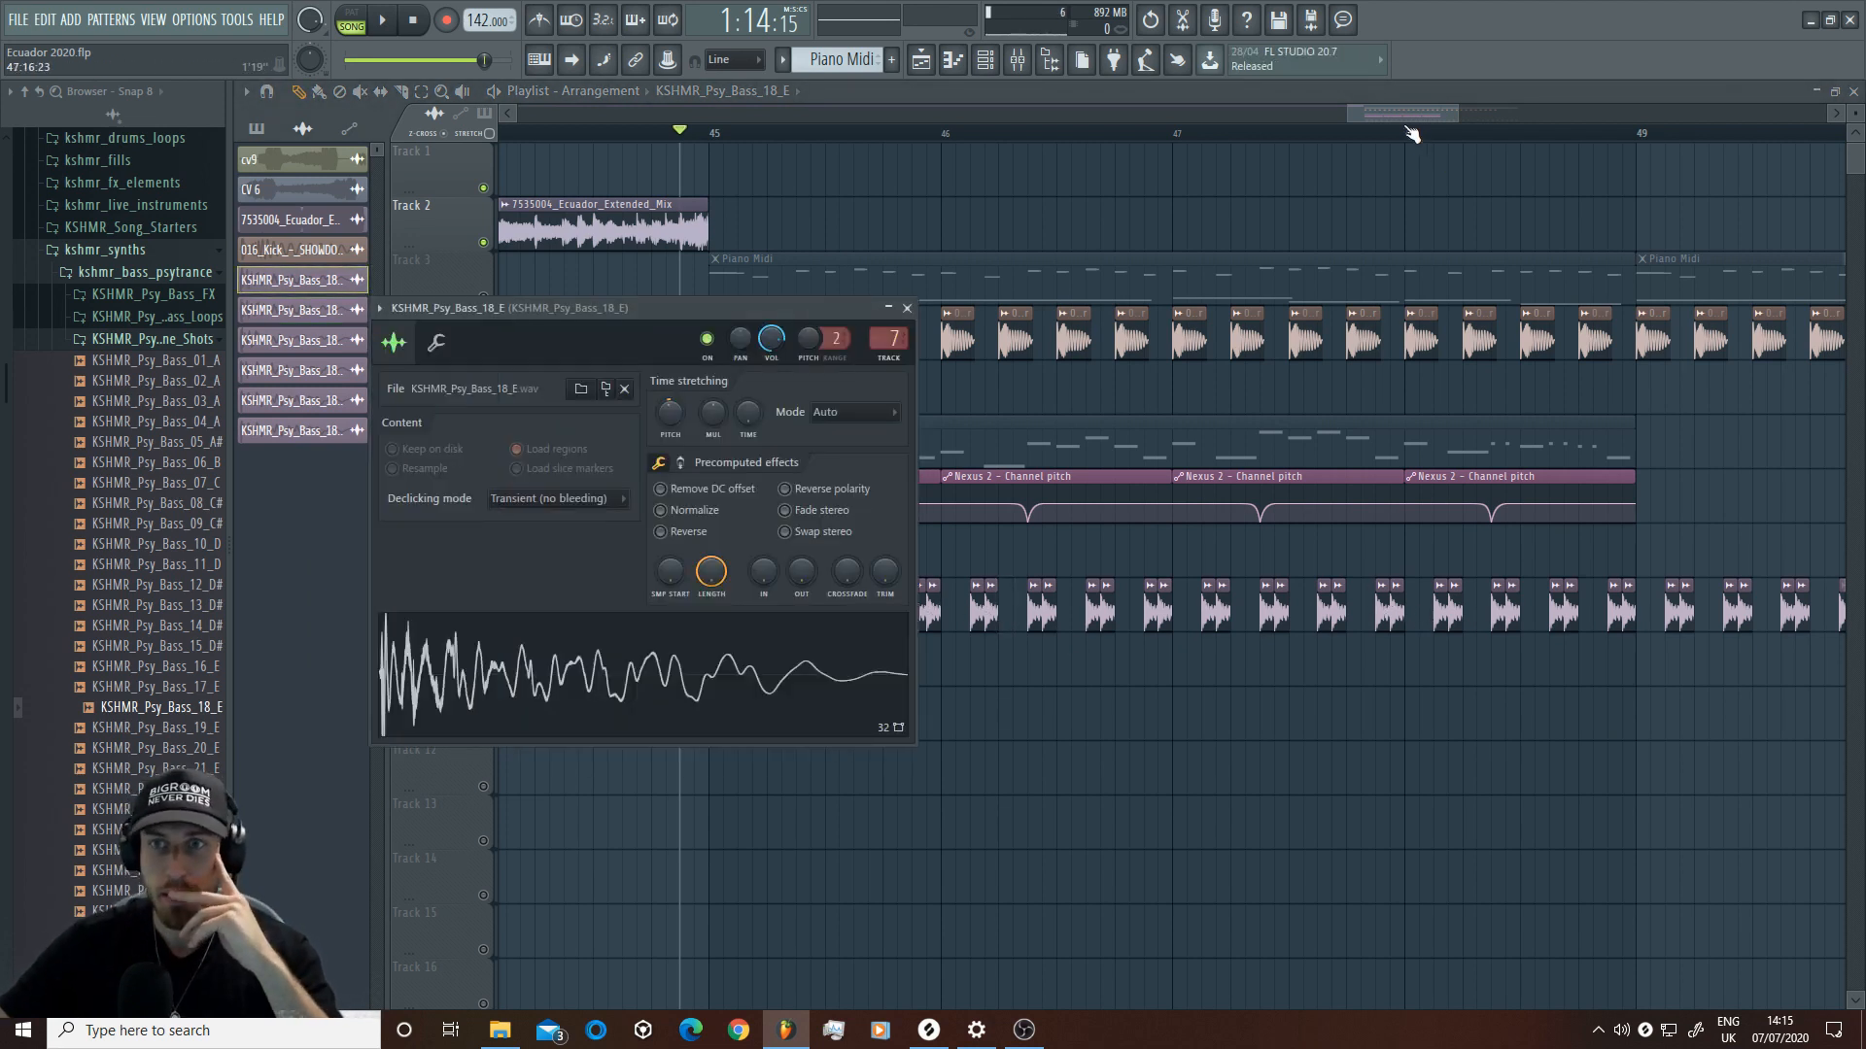
drag(1409, 114, 1487, 114)
double_click(868, 614)
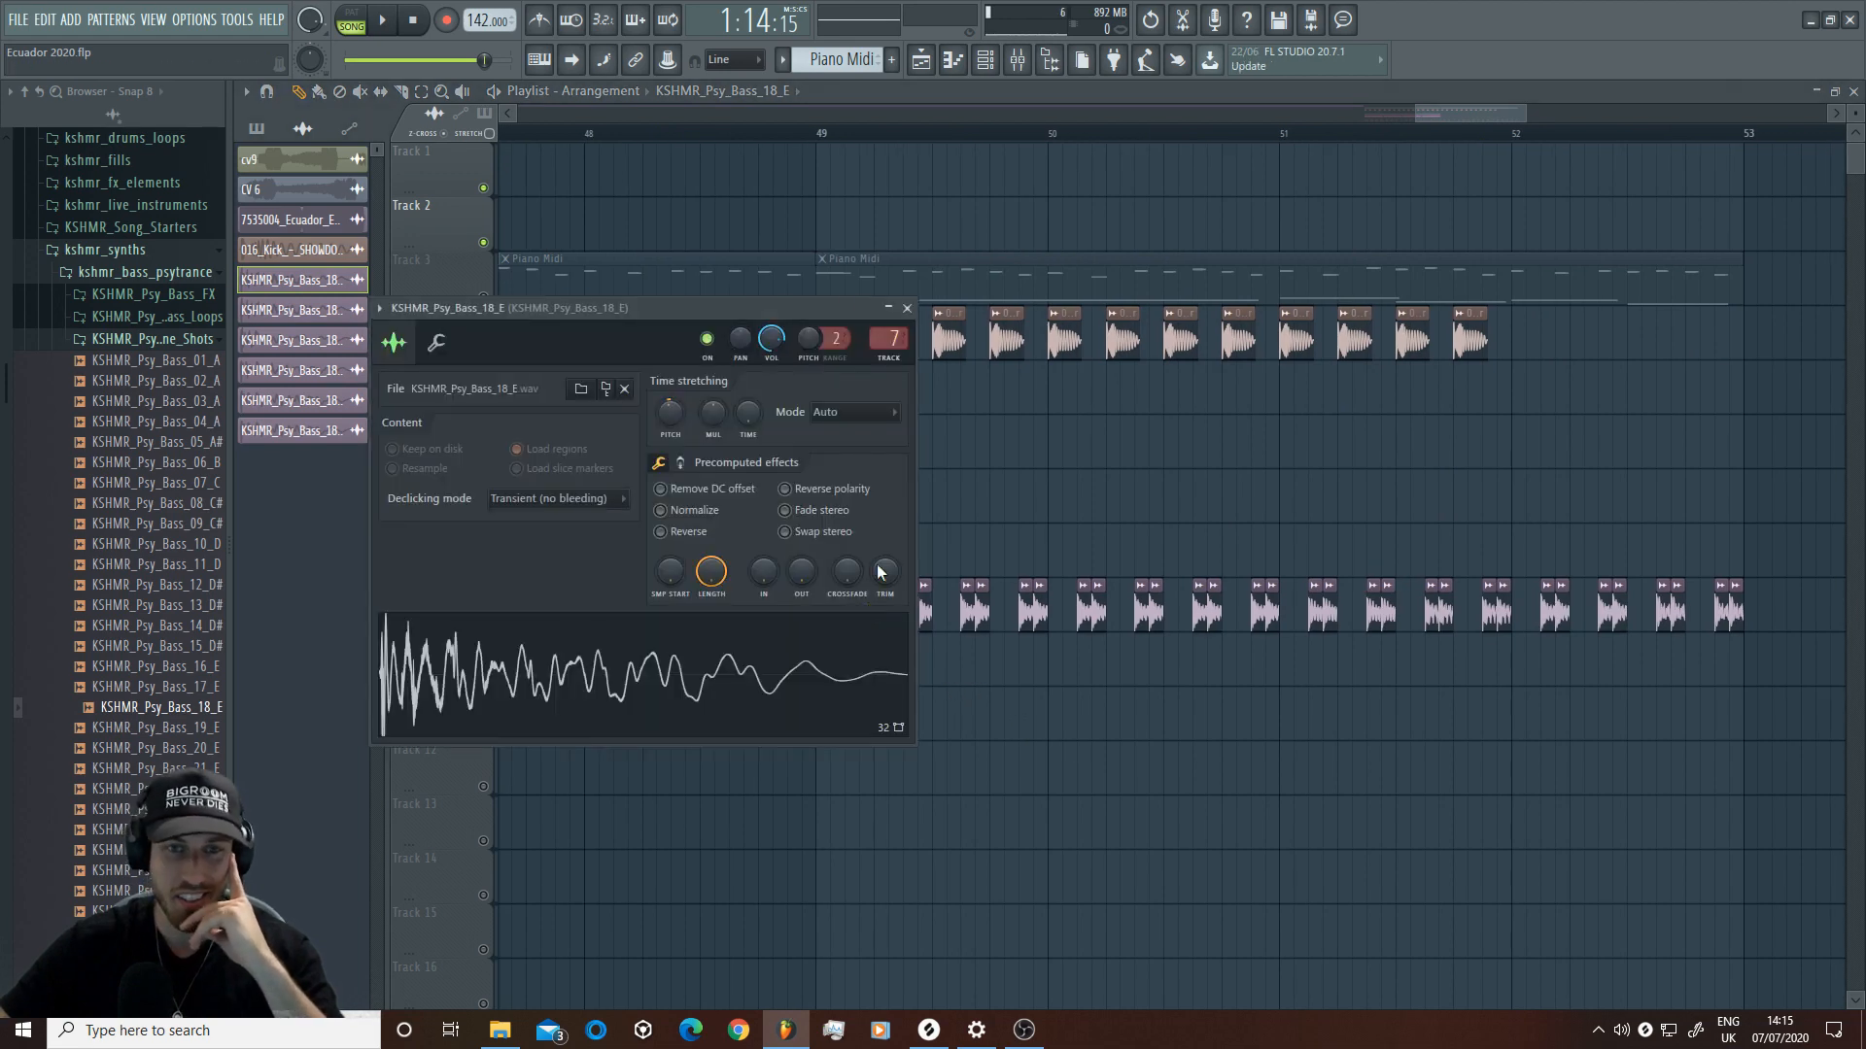
click(980, 614)
double_click(1083, 615)
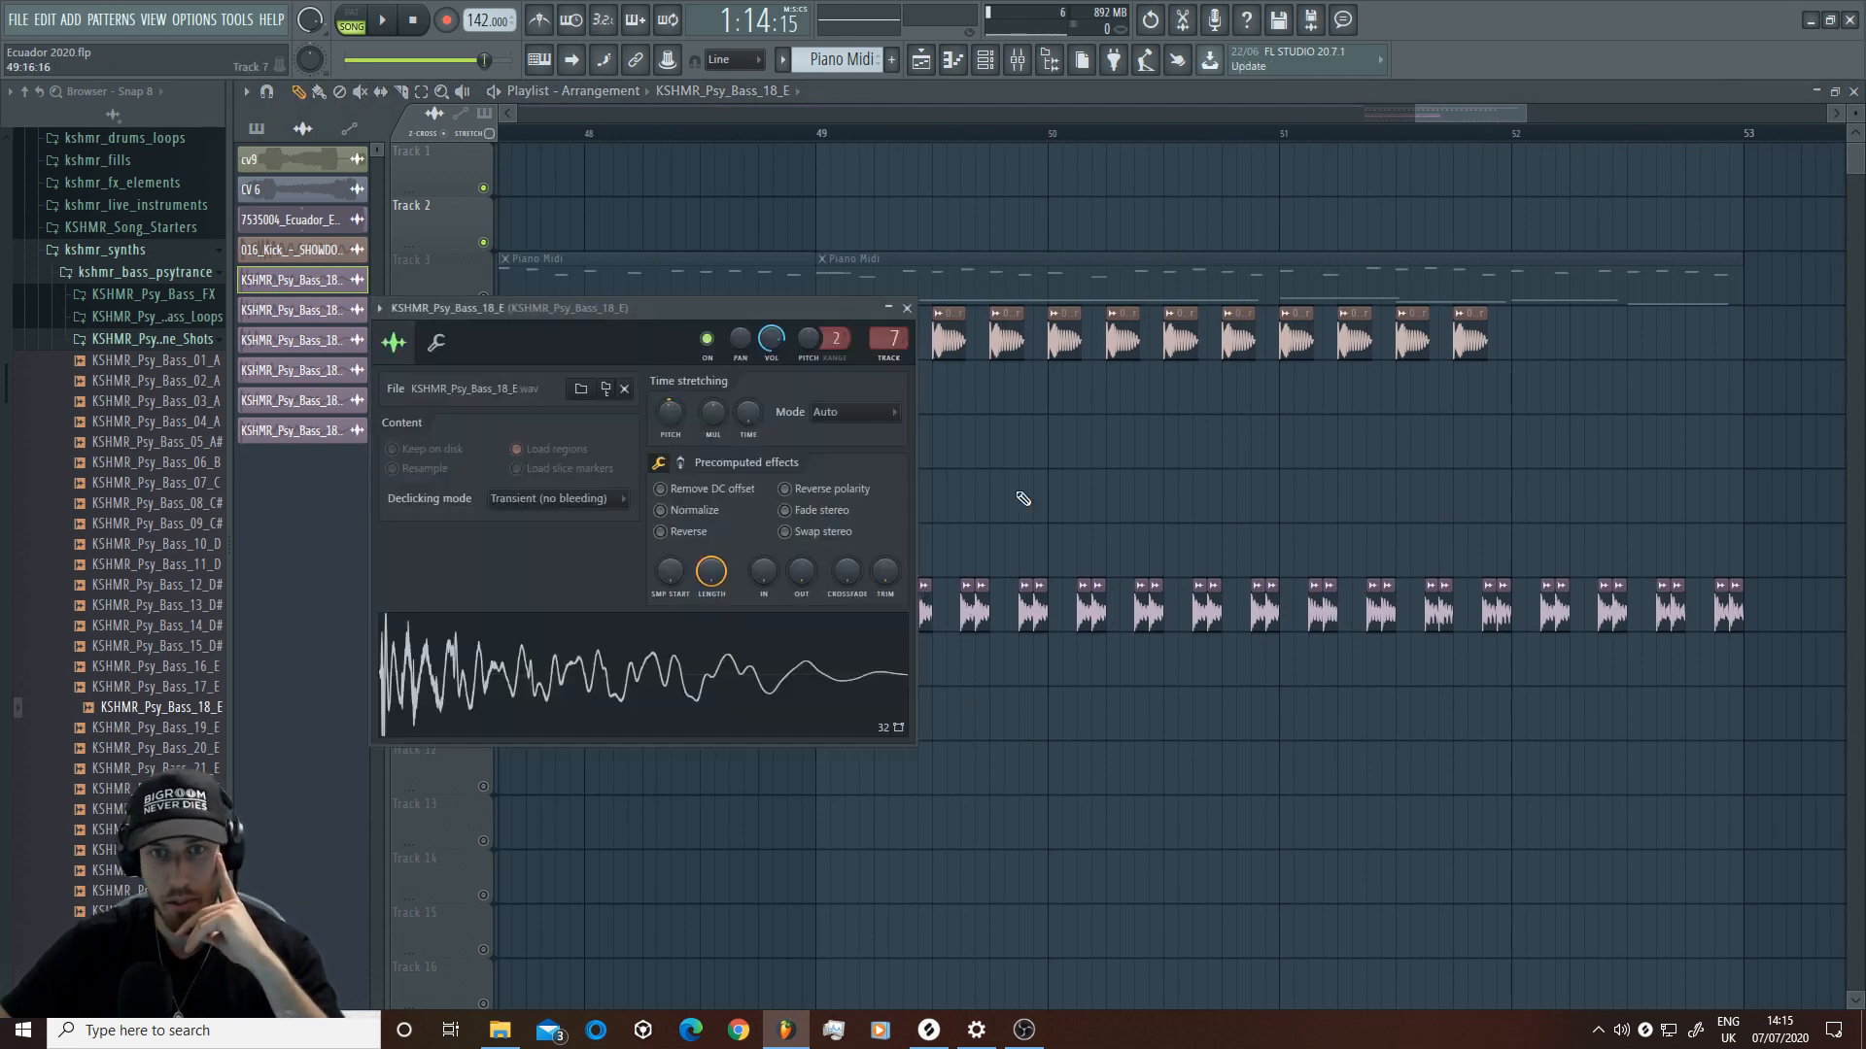